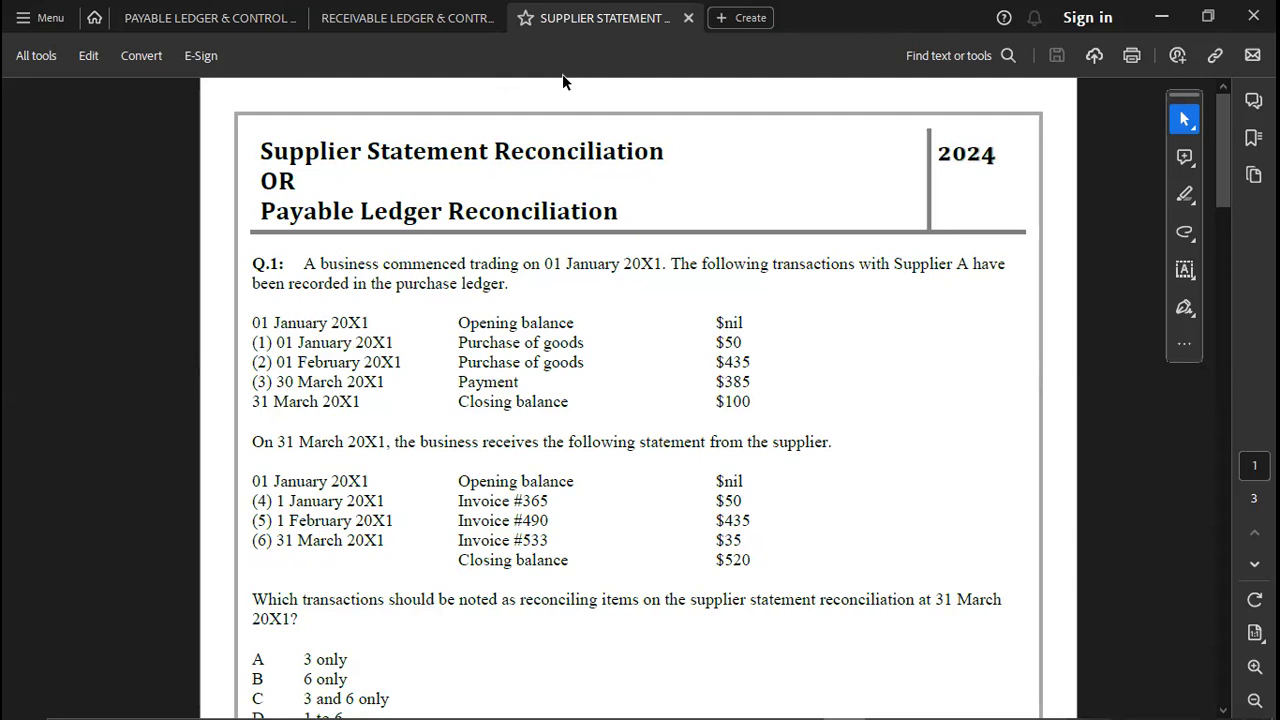
Bring up the receivable ledger document in reading mode and enlarge it to 144% to view the sales day book
click(407, 20)
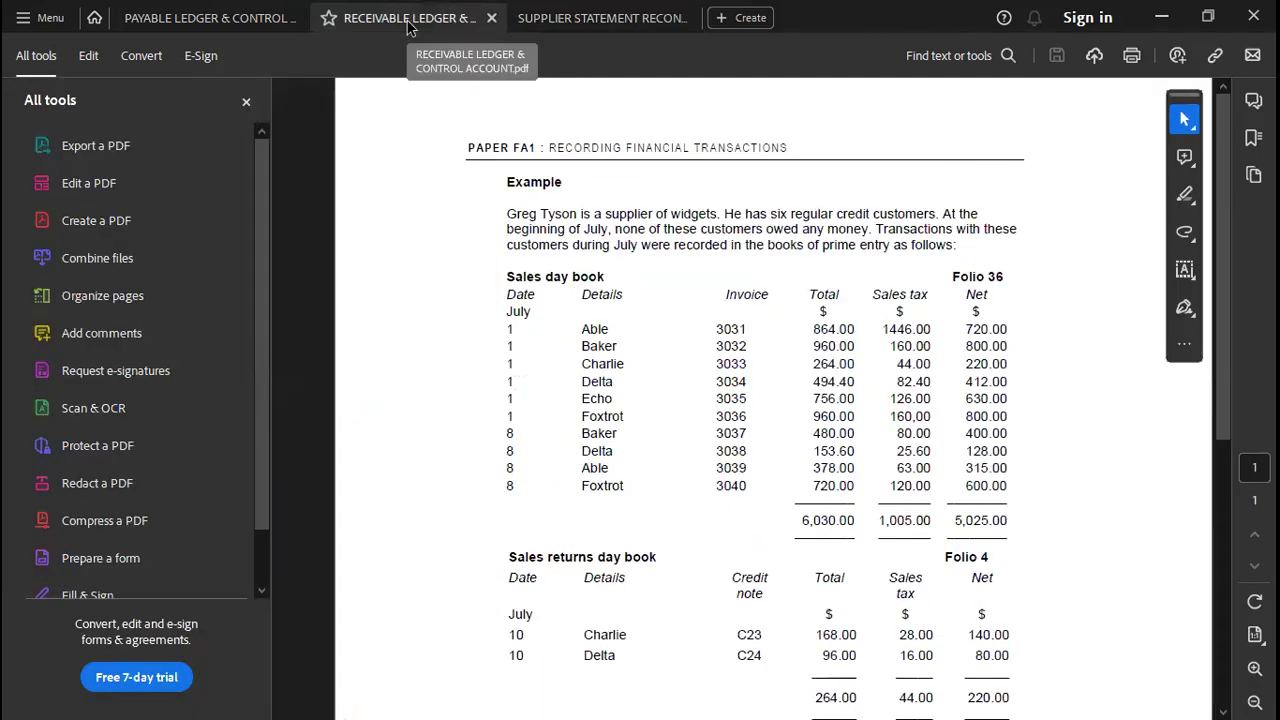
key(ctrl+h)
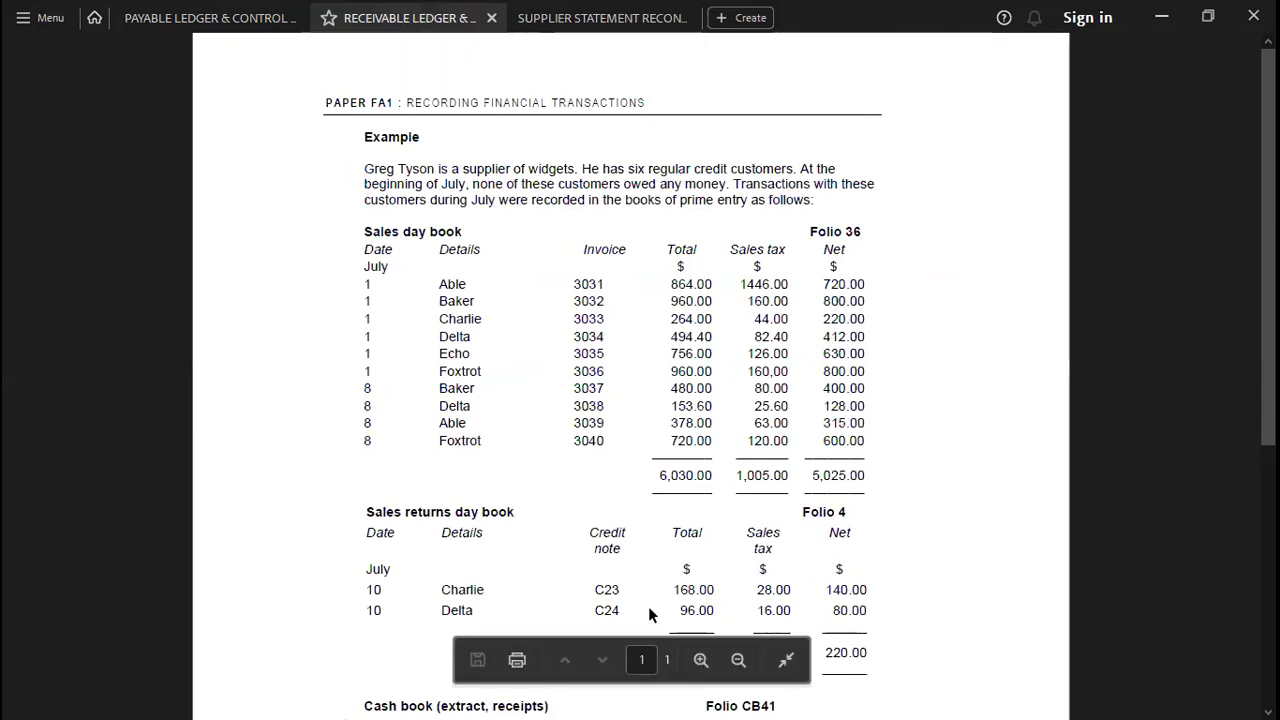
mouse_move(572, 648)
click(701, 660)
click(701, 660)
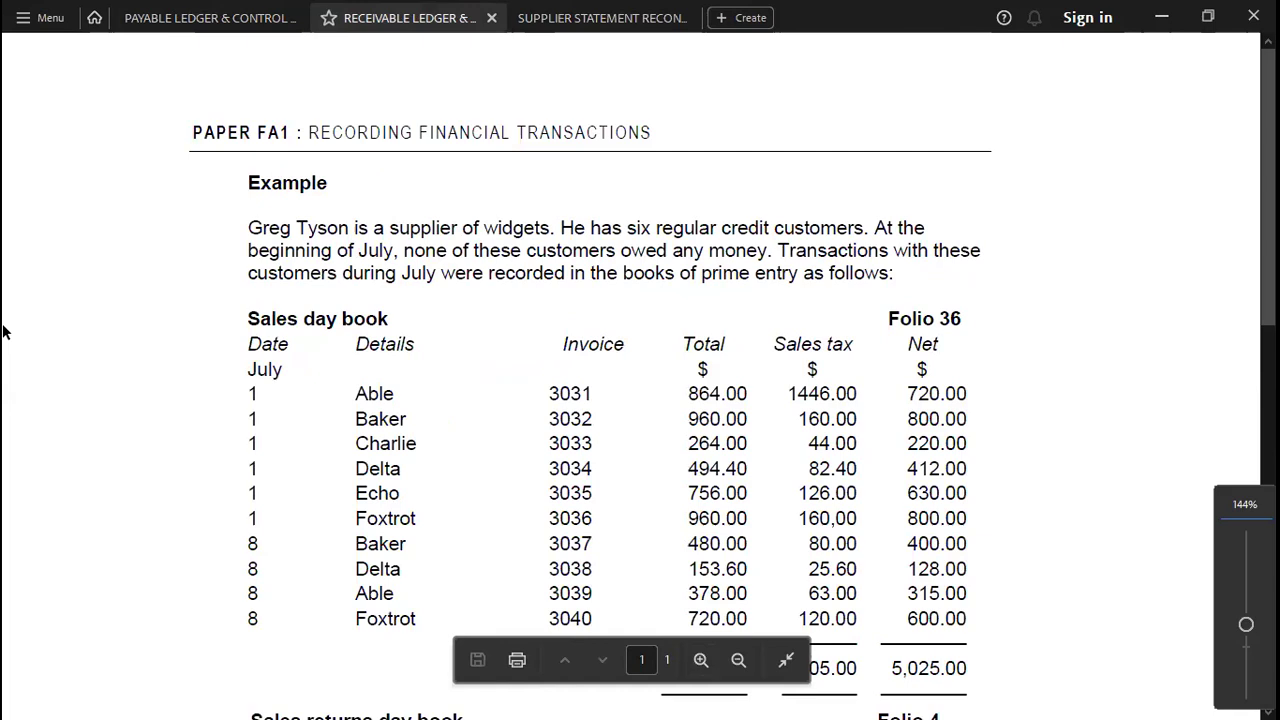
scroll(3, 332, down, 1)
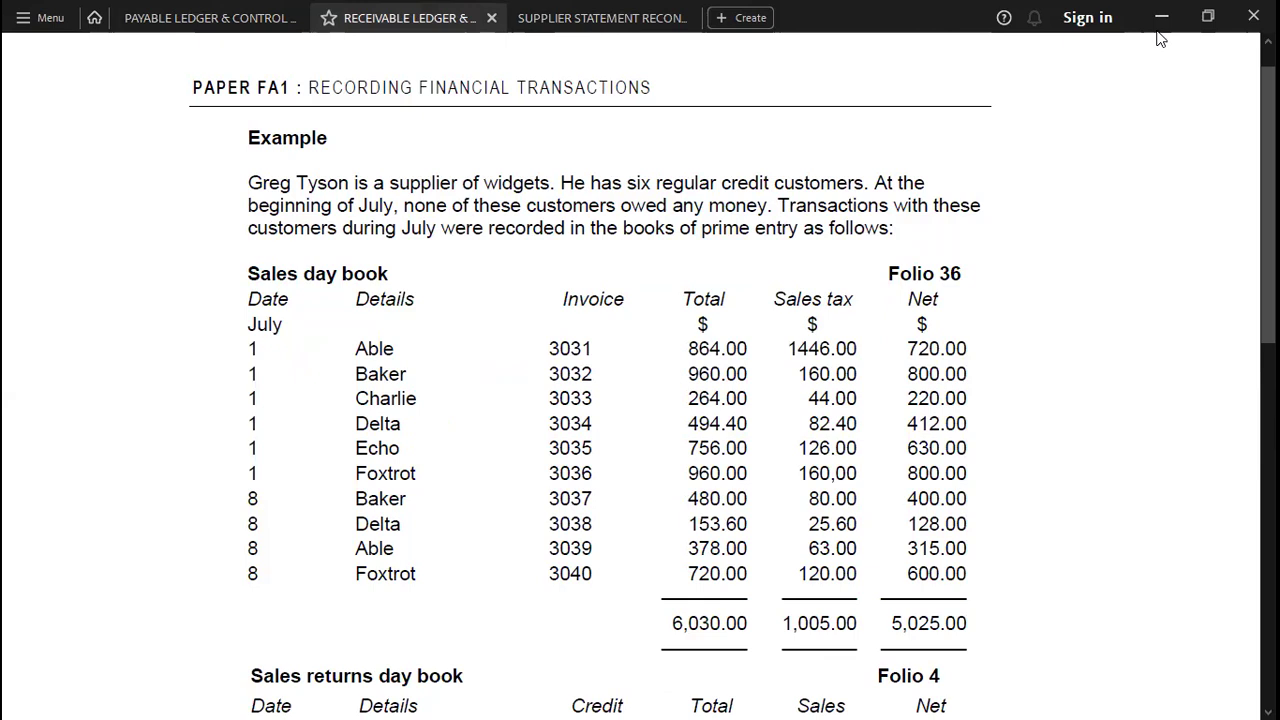
In the payable ledger document, highlight the headings "Purchase returns day book" and "Cash book (extract, payments)"
key(ctrl+shift+Tab)
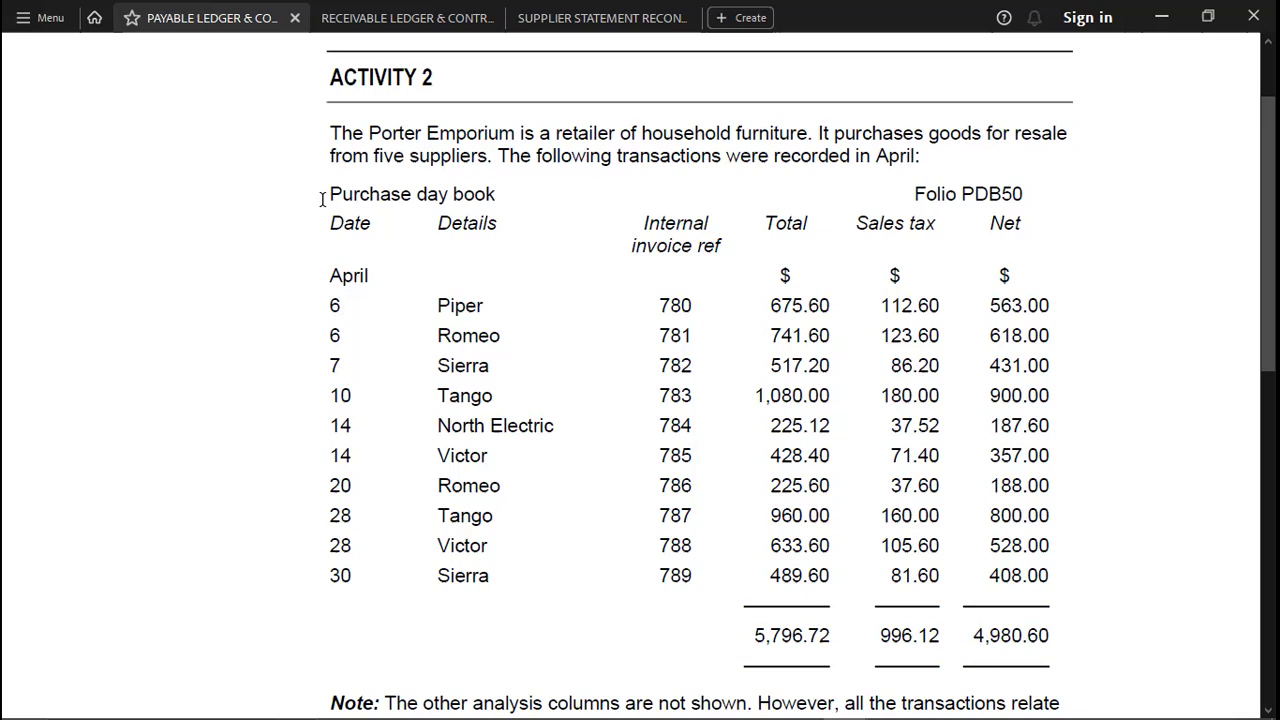
scroll(322, 199, down, 1)
scroll(322, 199, down, 6)
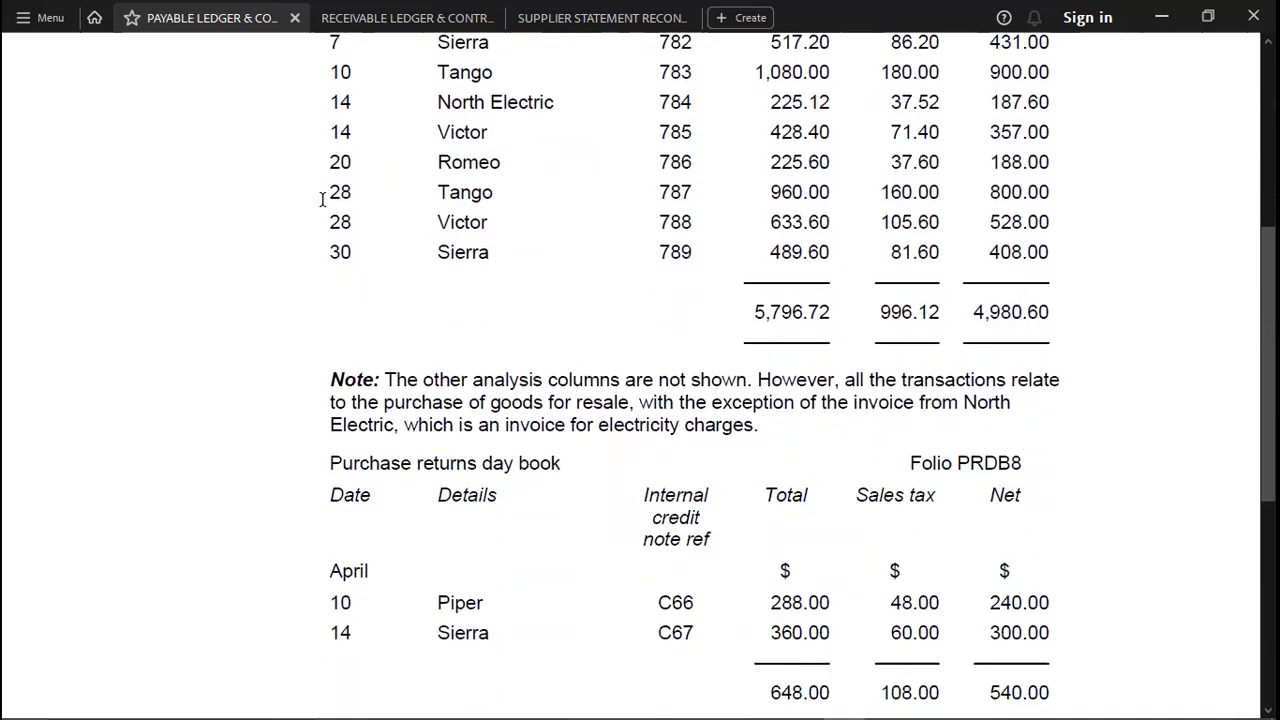
scroll(322, 199, up, 1)
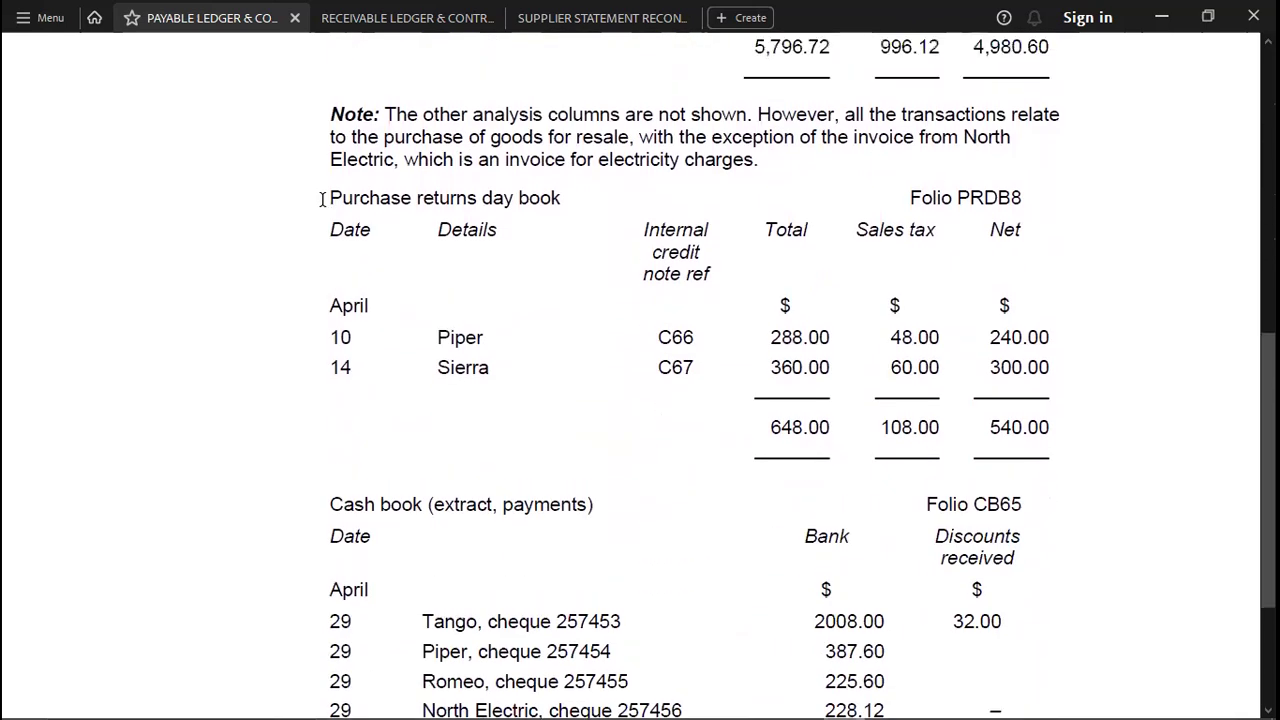
mouse_move(322, 199)
mouse_down()
mouse_move(598, 186)
mouse_move(564, 199)
mouse_up()
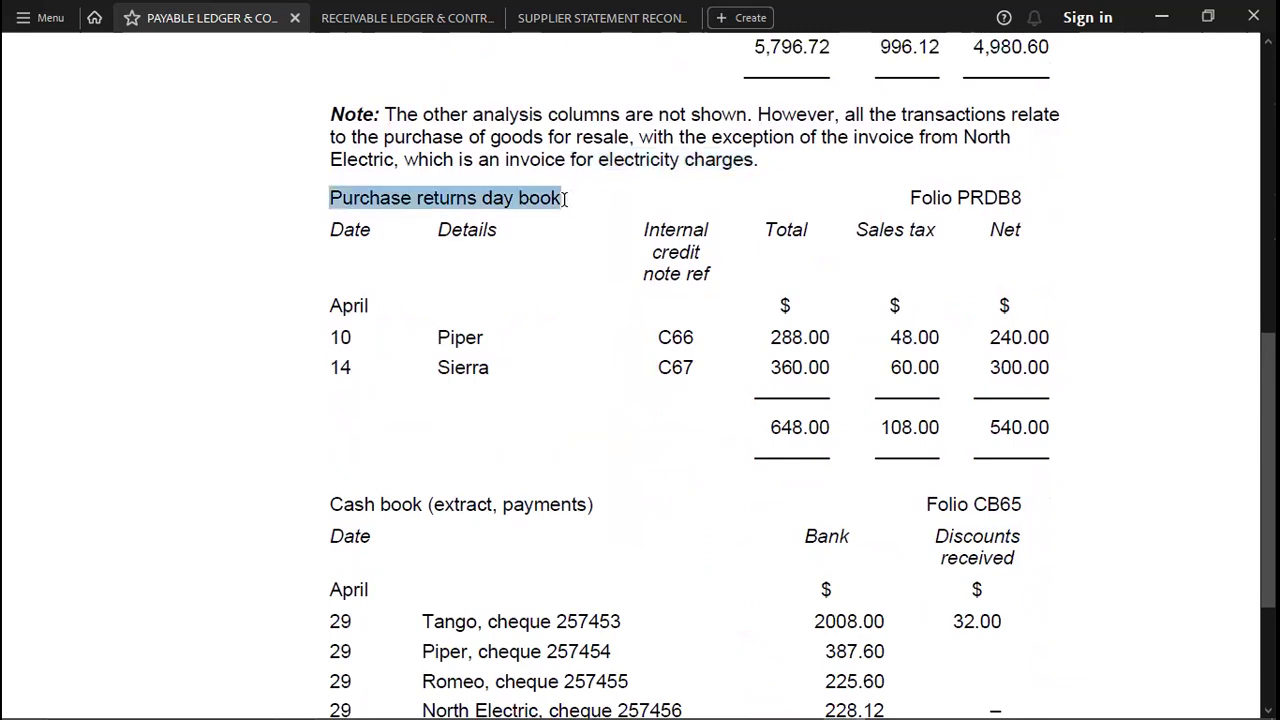
click(625, 164)
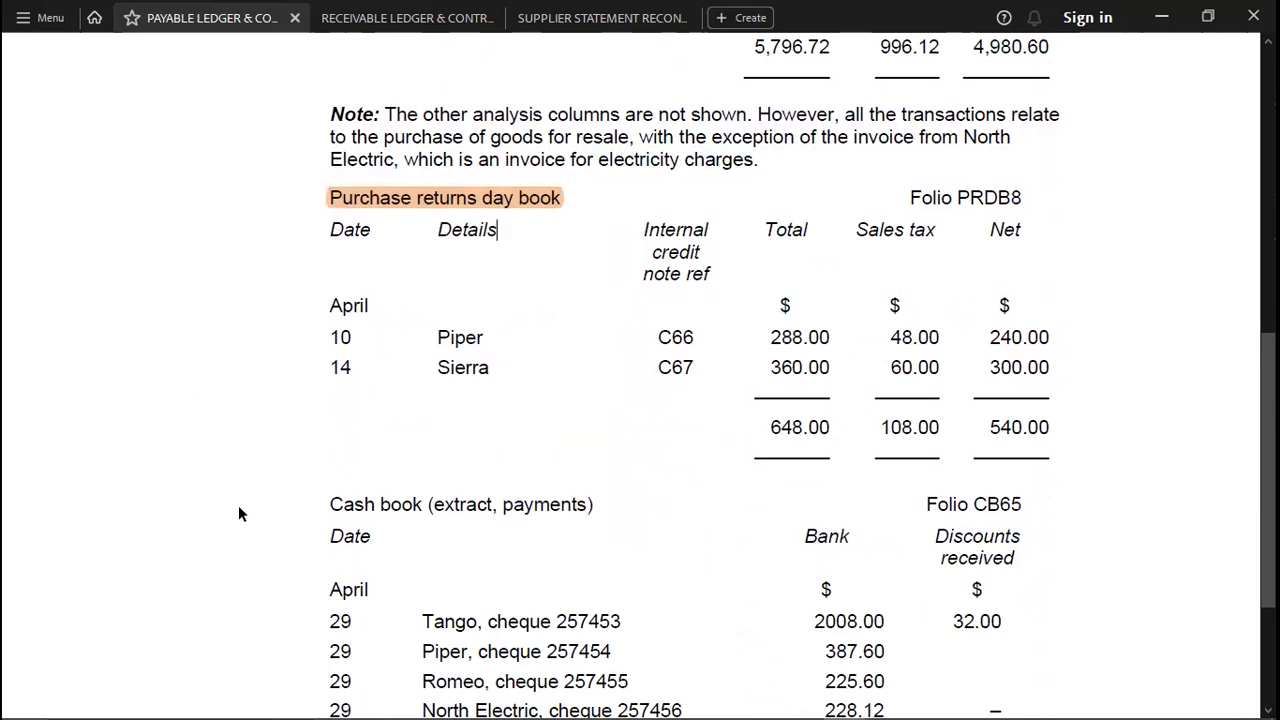
drag(330, 503, 593, 505)
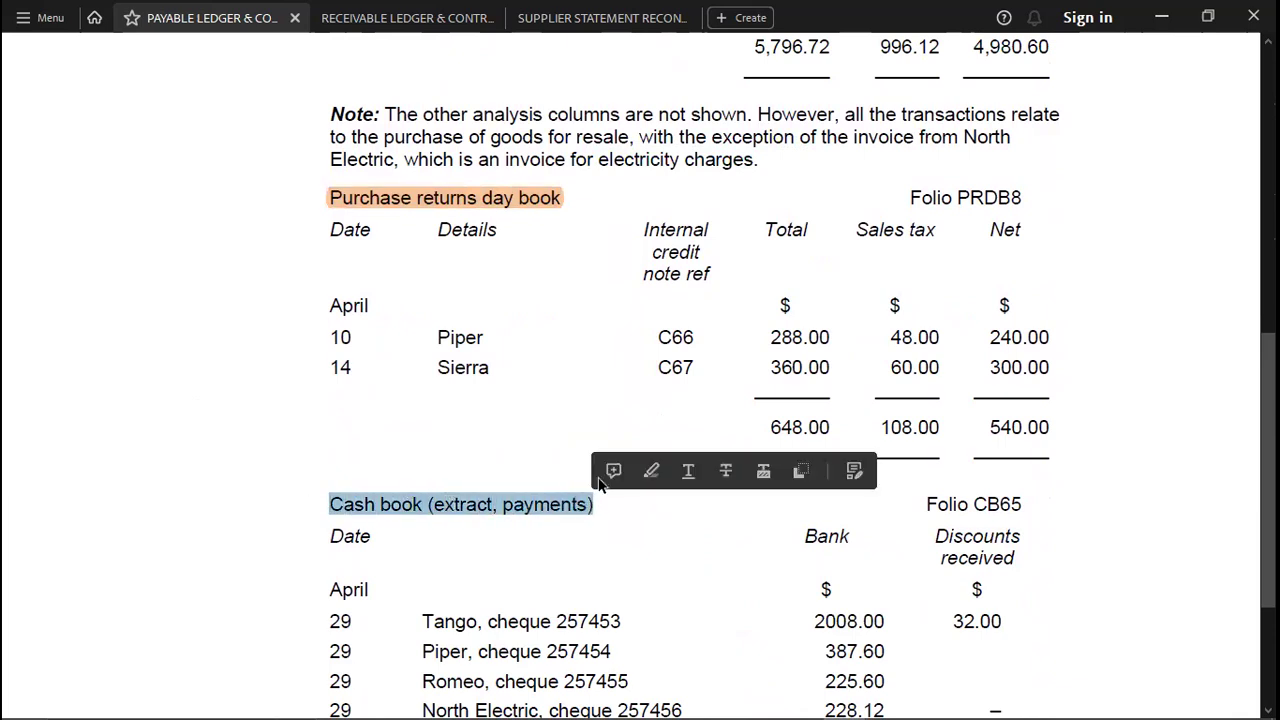
click(645, 472)
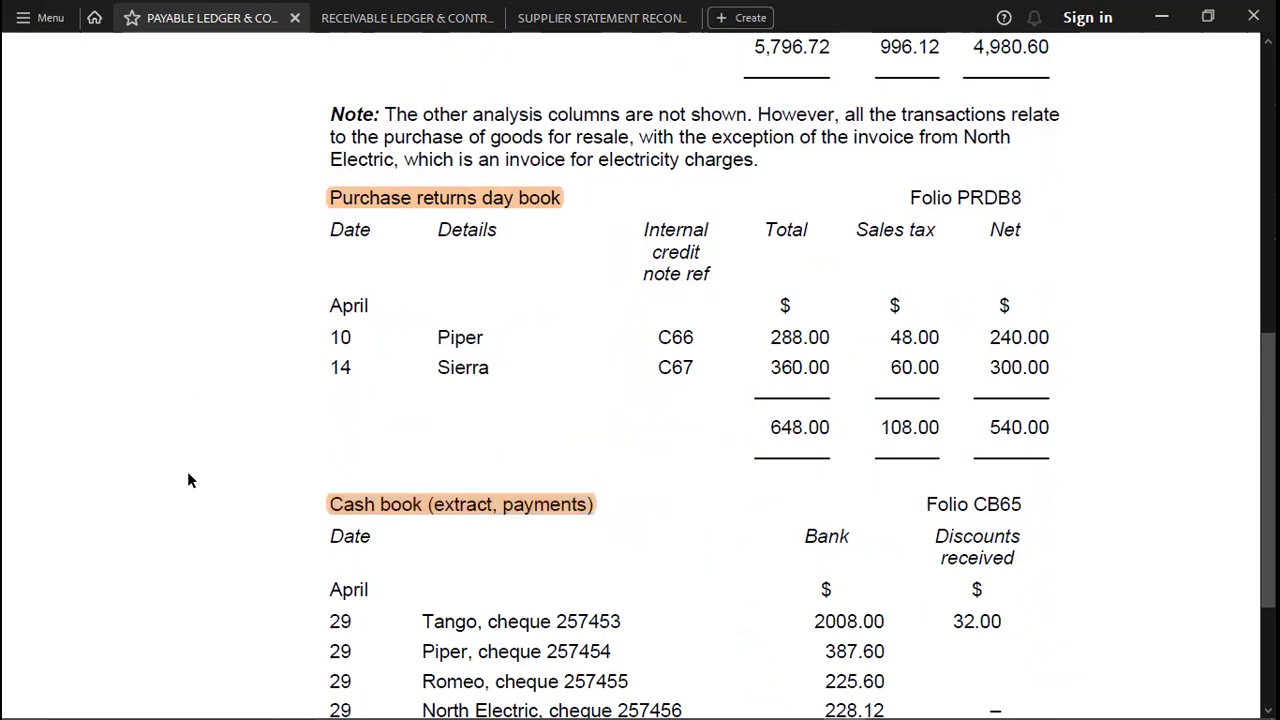
Highlight the "Purchase day book" heading at the start of Activity 2
scroll(187, 471, up, 3)
scroll(187, 471, up, 3)
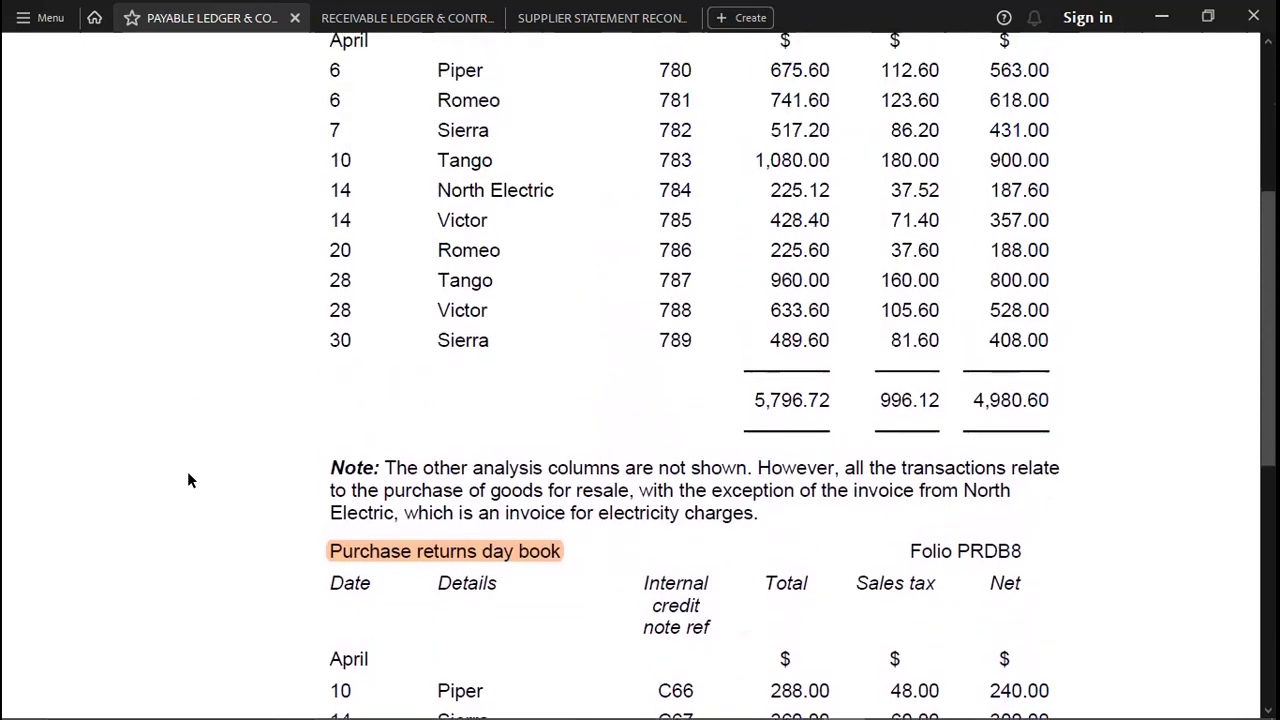
scroll(187, 480, up, 1)
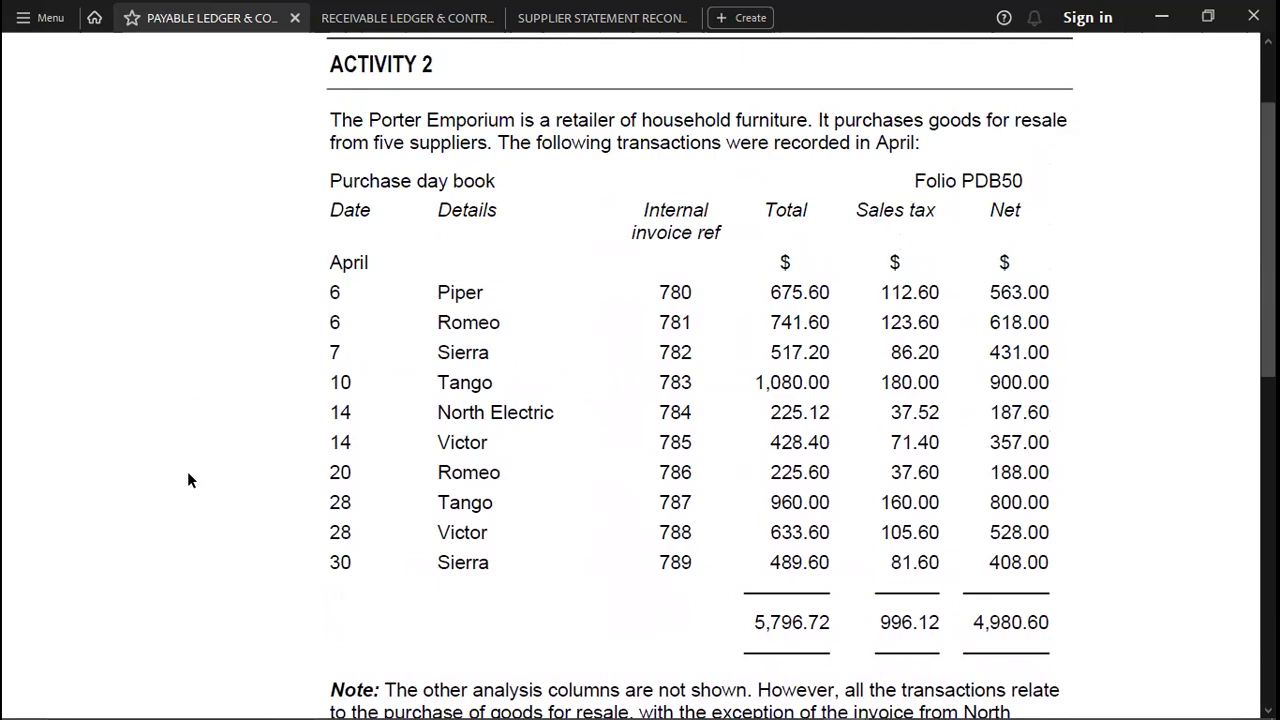
drag(329, 195, 494, 197)
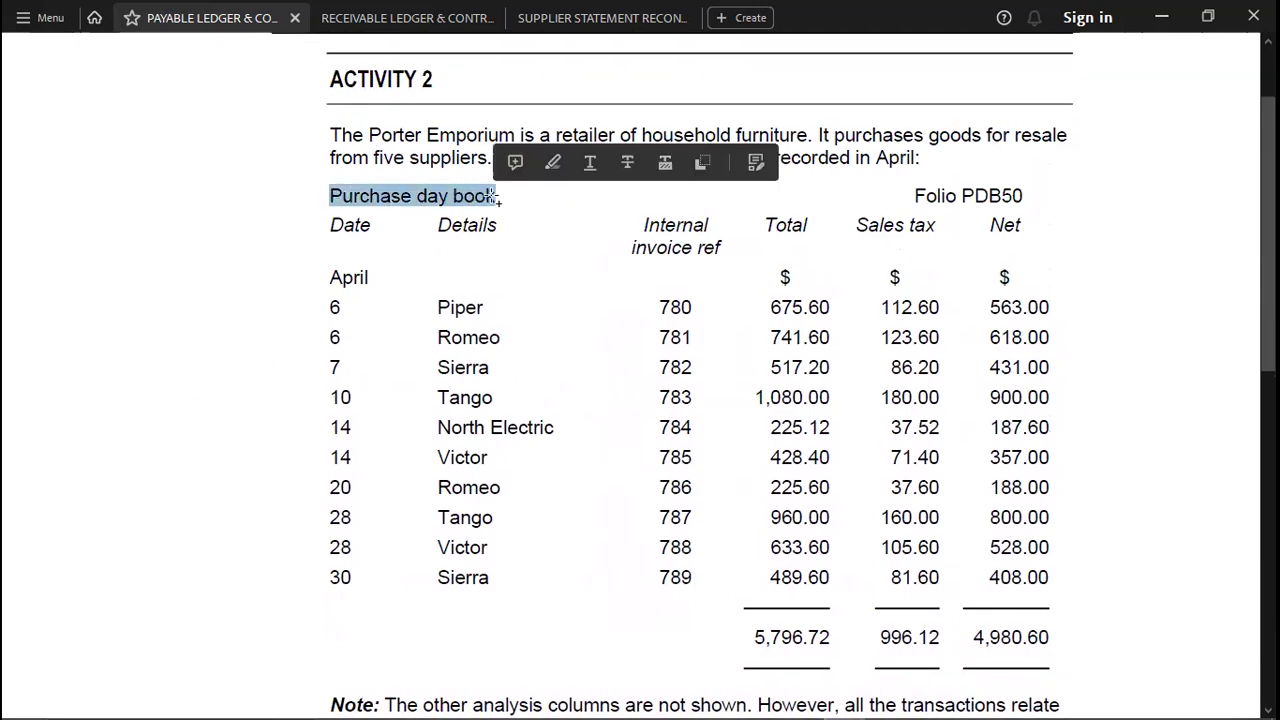
click(553, 162)
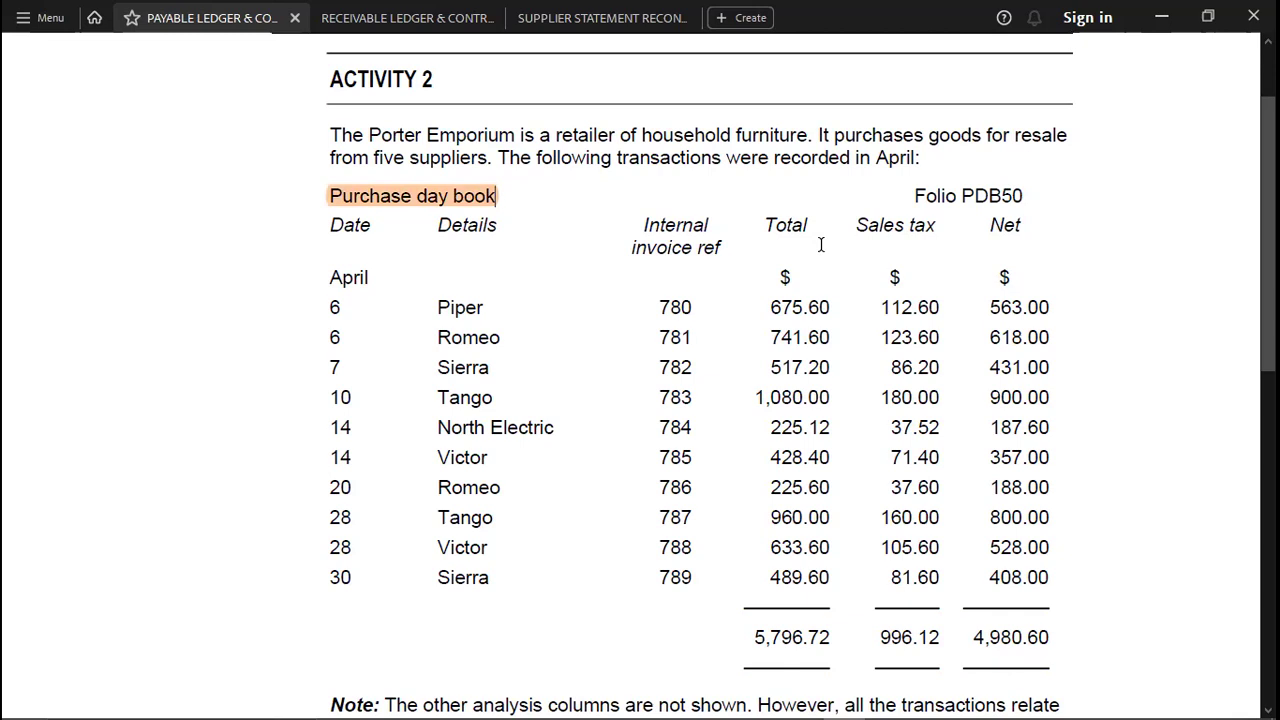
Review the purchase day book, purchase returns day book and cash book extract of Activity 2
scroll(92, 320, down, 2)
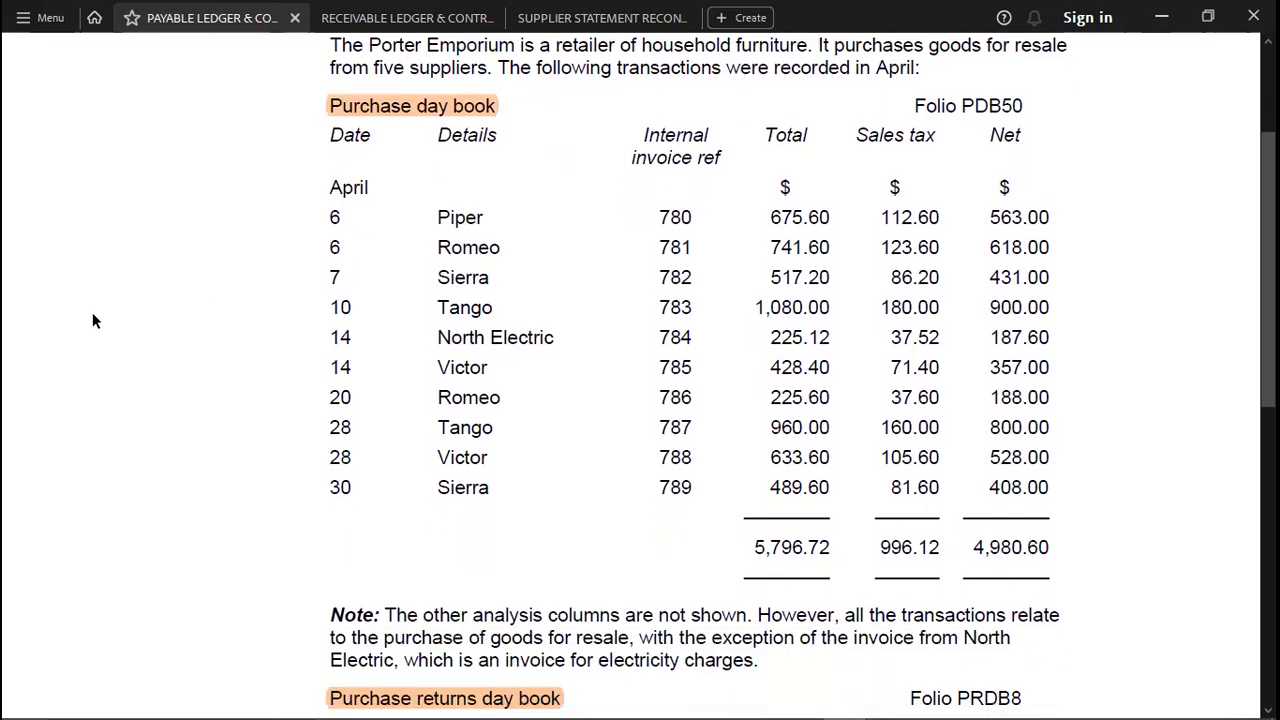
scroll(92, 320, down, 3)
scroll(92, 320, down, 3)
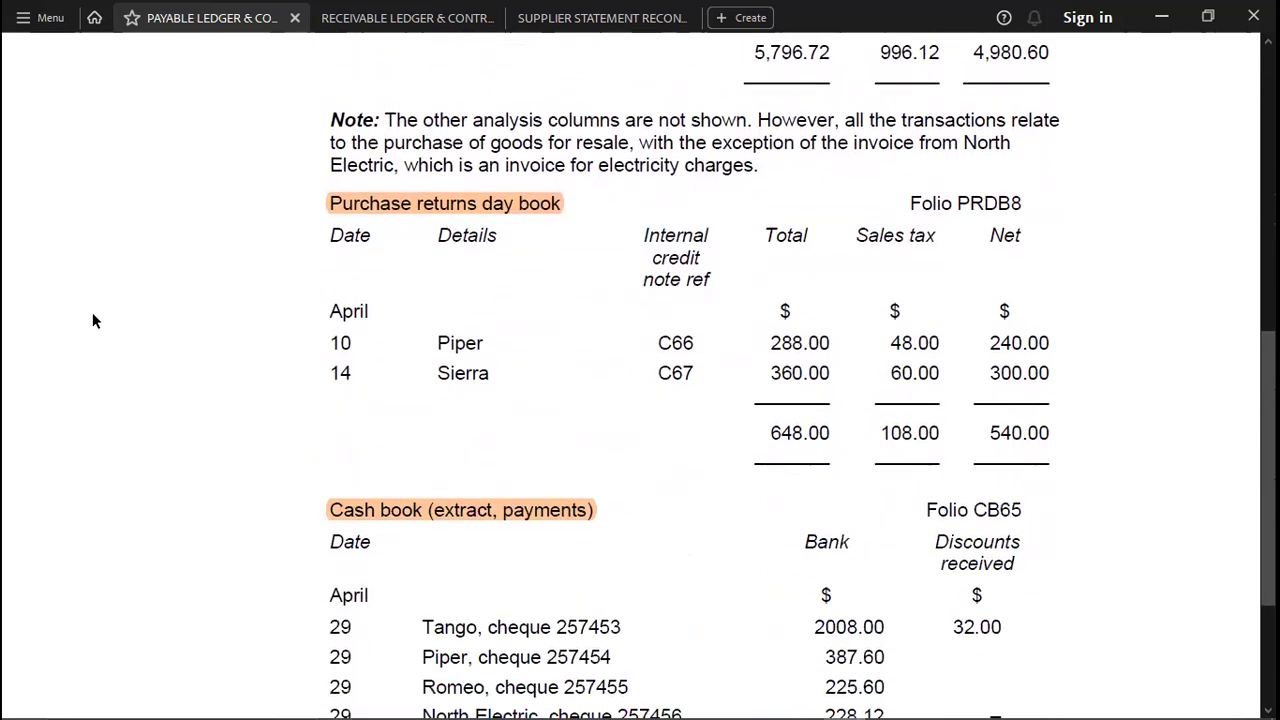
scroll(92, 320, down, 3)
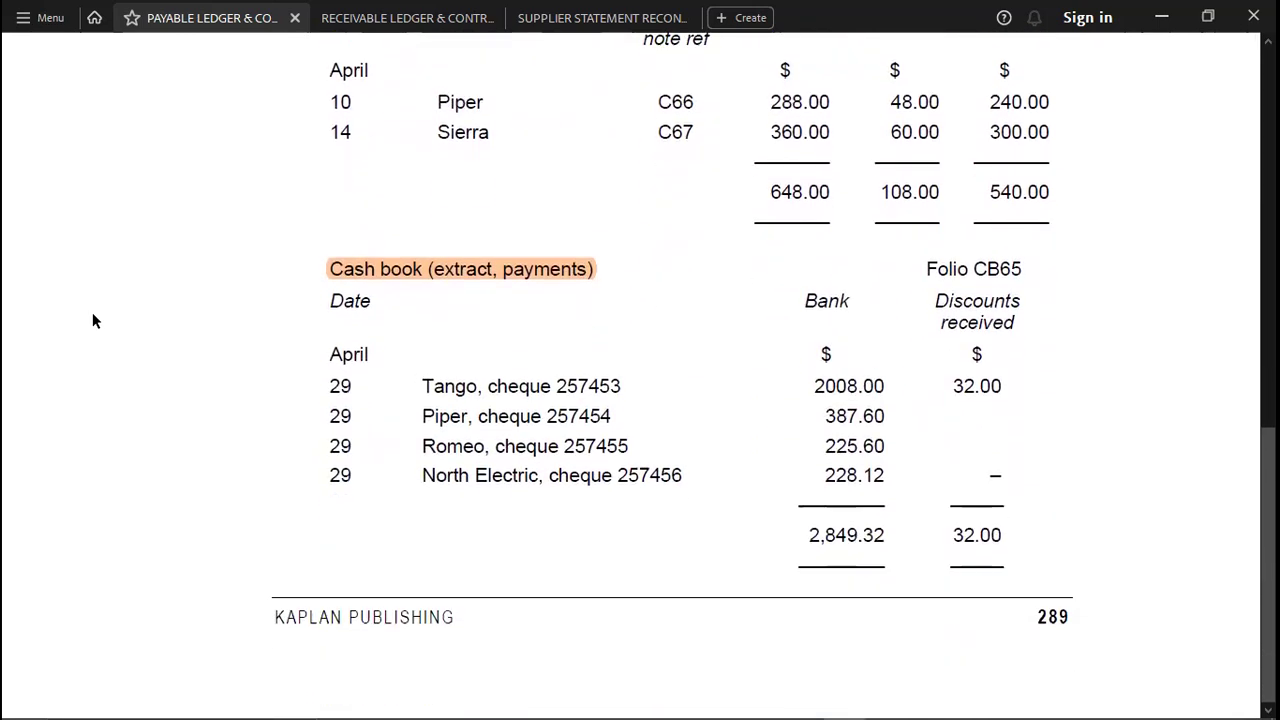
scroll(92, 320, up, 4)
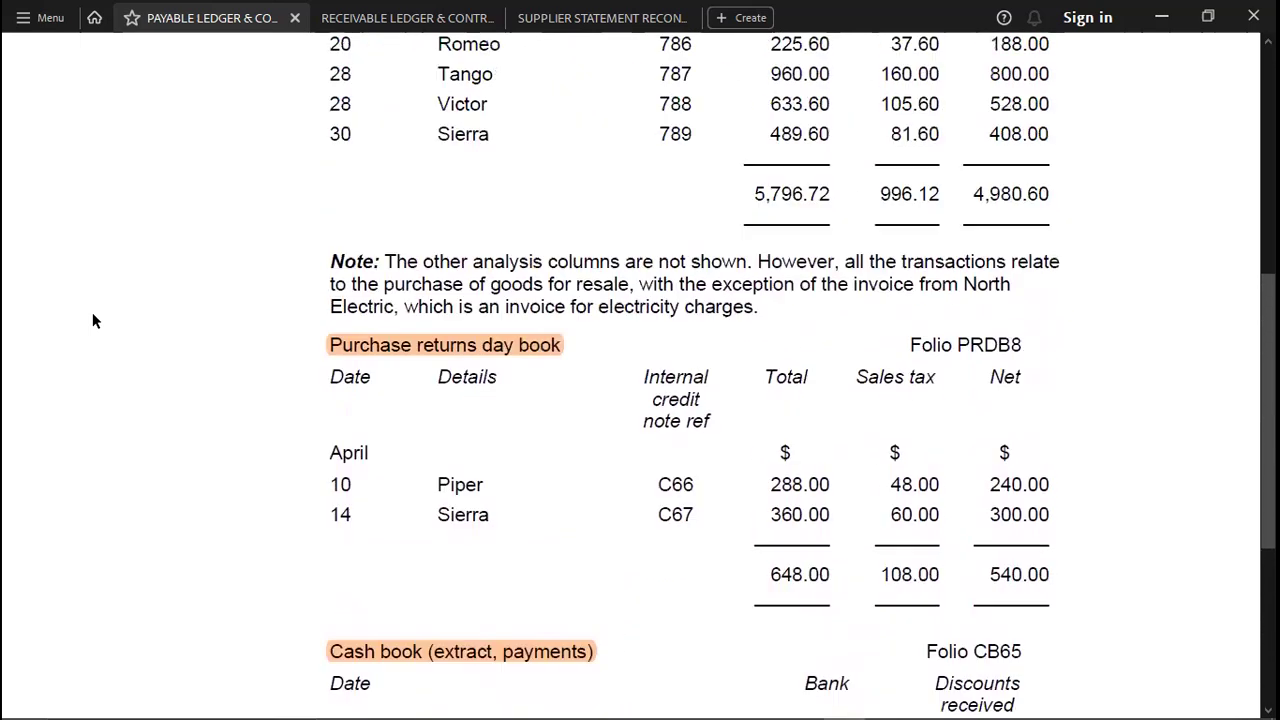
scroll(92, 320, up, 5)
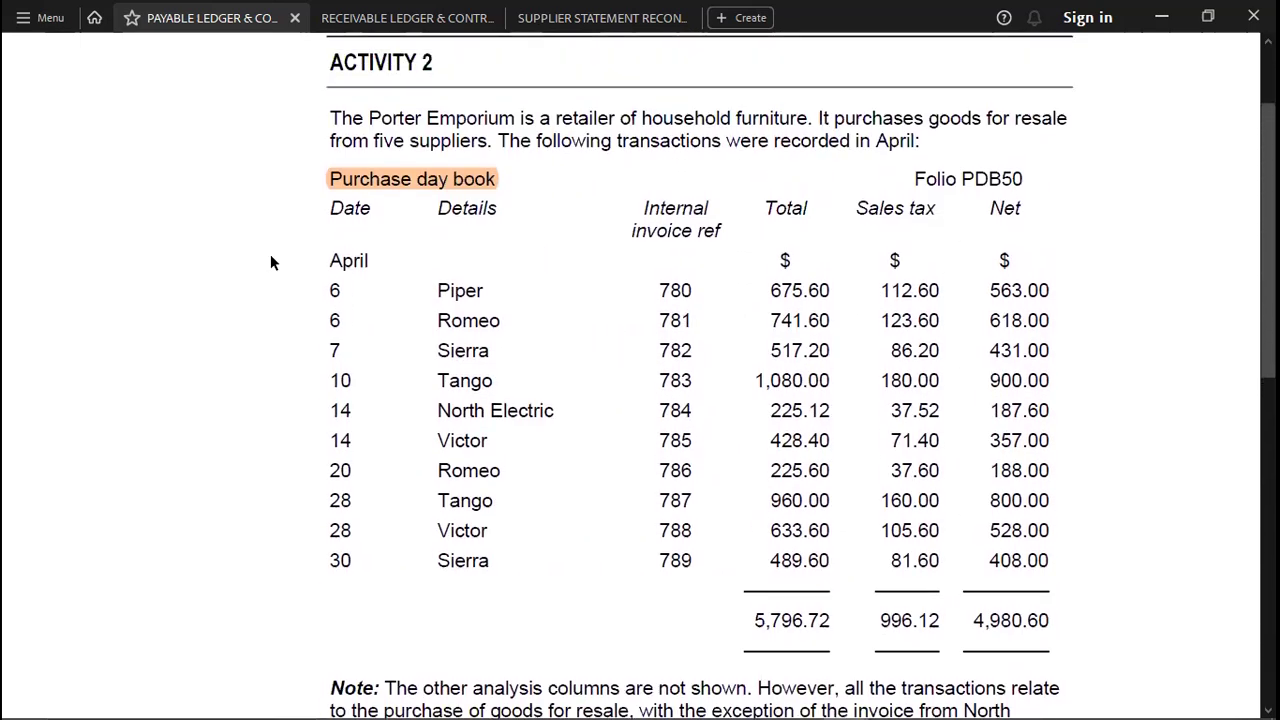
Switch to the CONTROL ACCOUNT workbook in Excel and select cell C2337 on Sheet1
key(alt+Tab)
key(alt+Tab)
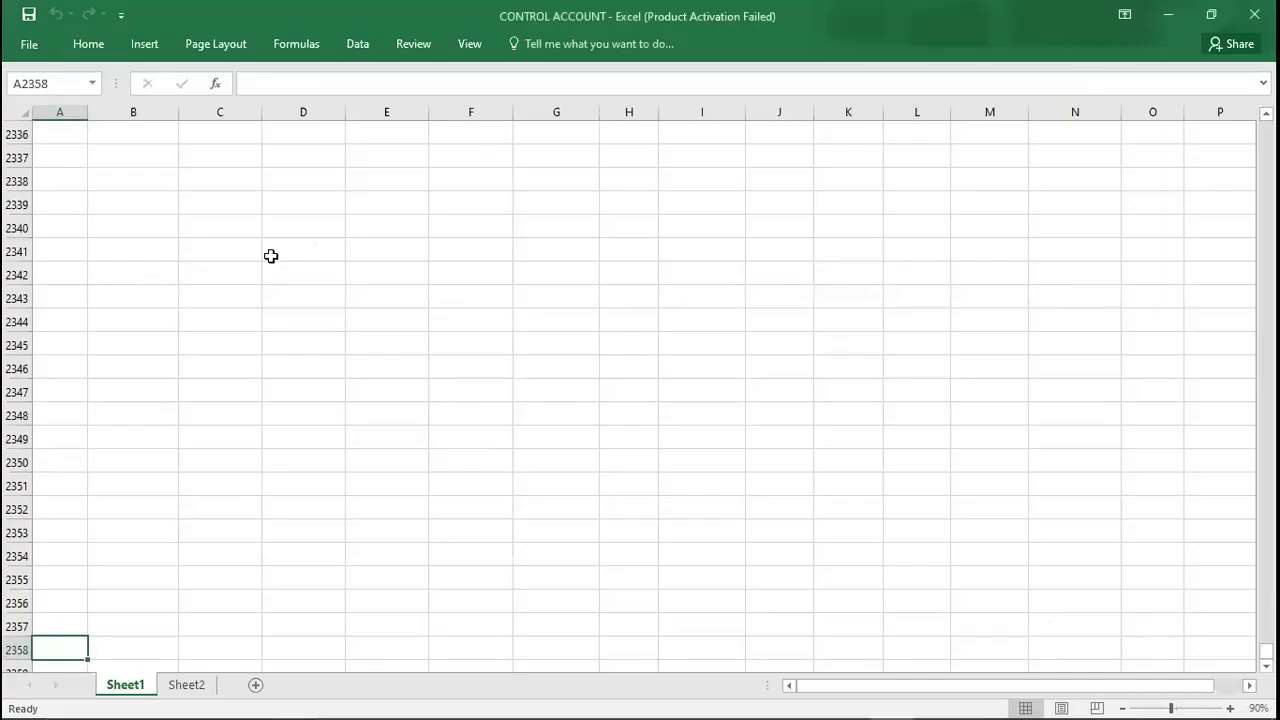
click(198, 158)
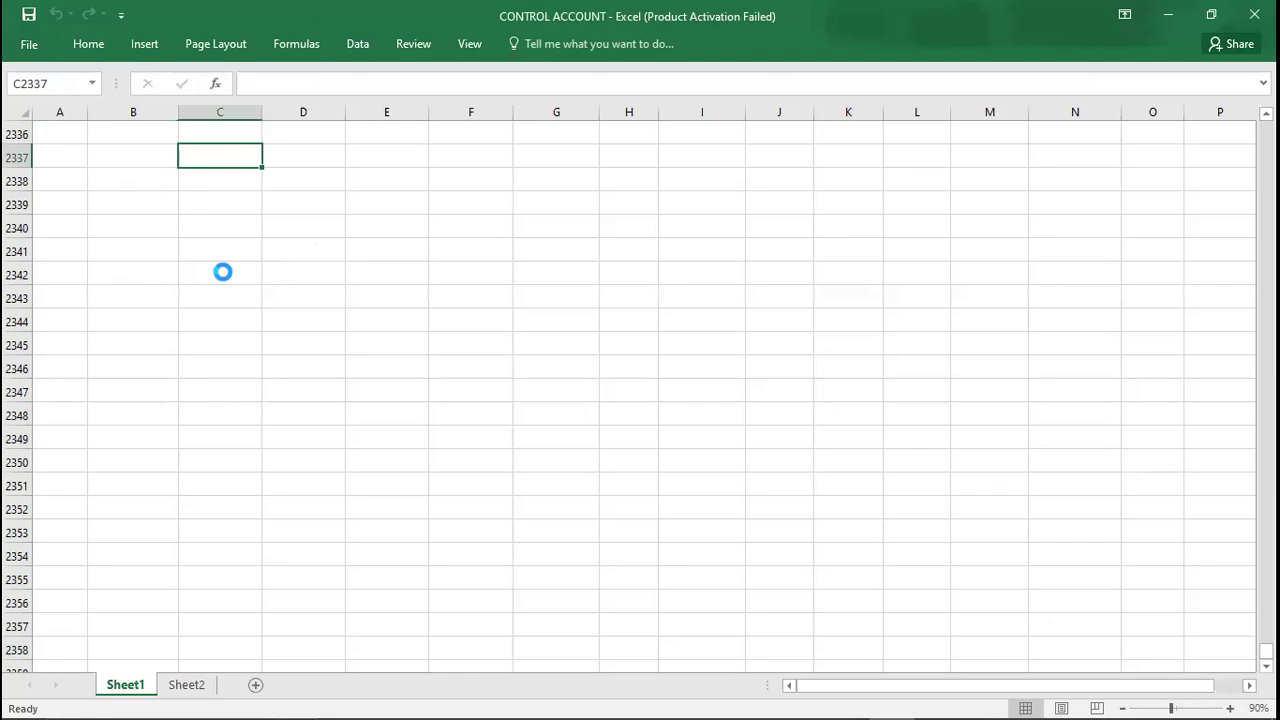
text(payable ledger)
key(BackSpace)
key(BackSpace)
key(BackSpace)
key(BackSpace)
key(BackSpace)
key(BackSpace)
key(BackSpace)
key(BackSpace)
key(BackSpace)
key(BackSpace)
key(BackSpace)
key(BackSpace)
key(BackSpace)
key(BackSpace)
Enter the title PAYABLE LEDGER in C2337 and add a bottom border under C2337:D2337
text(PAYABLE LEDGER)
key(ctrl+Return)
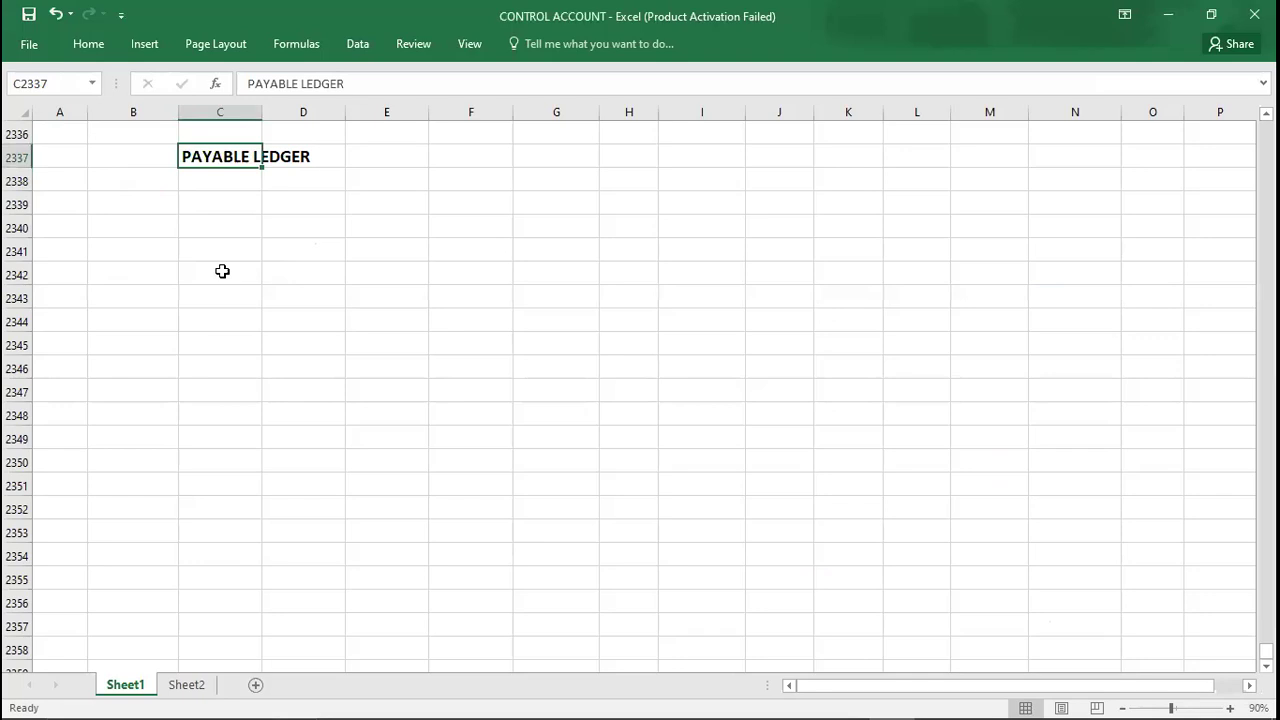
key(shift+Right)
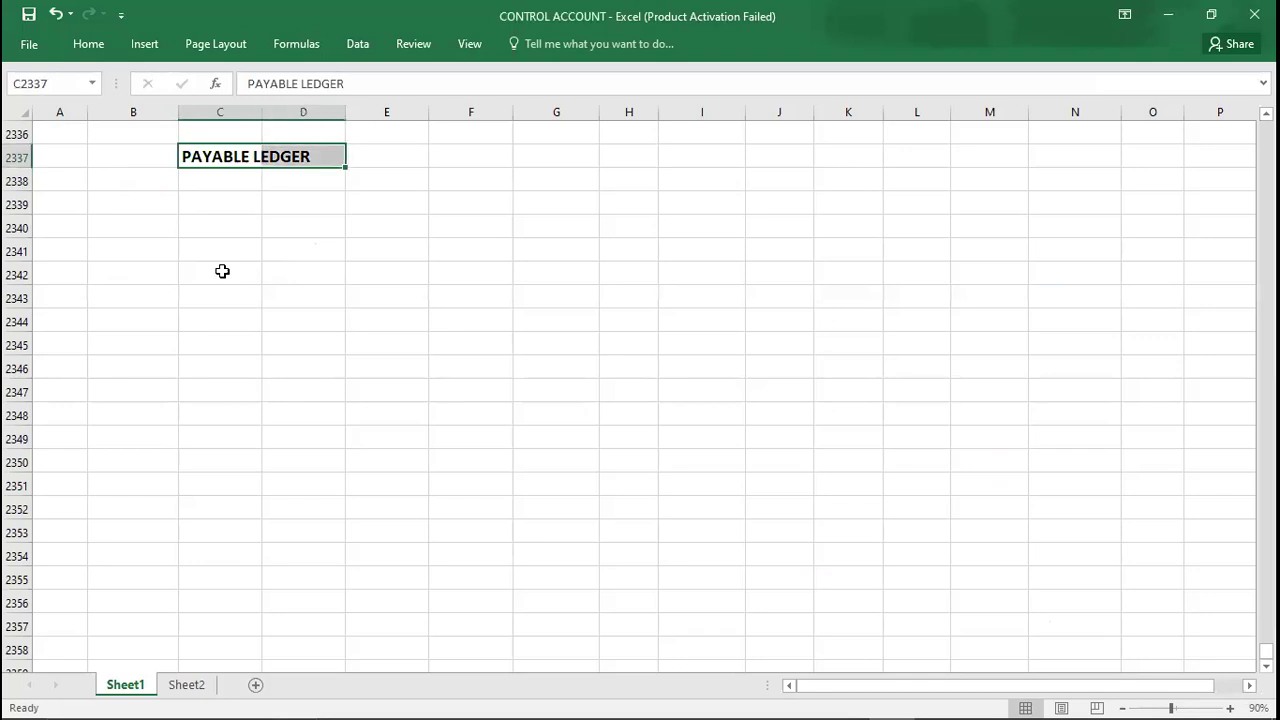
click(98, 46)
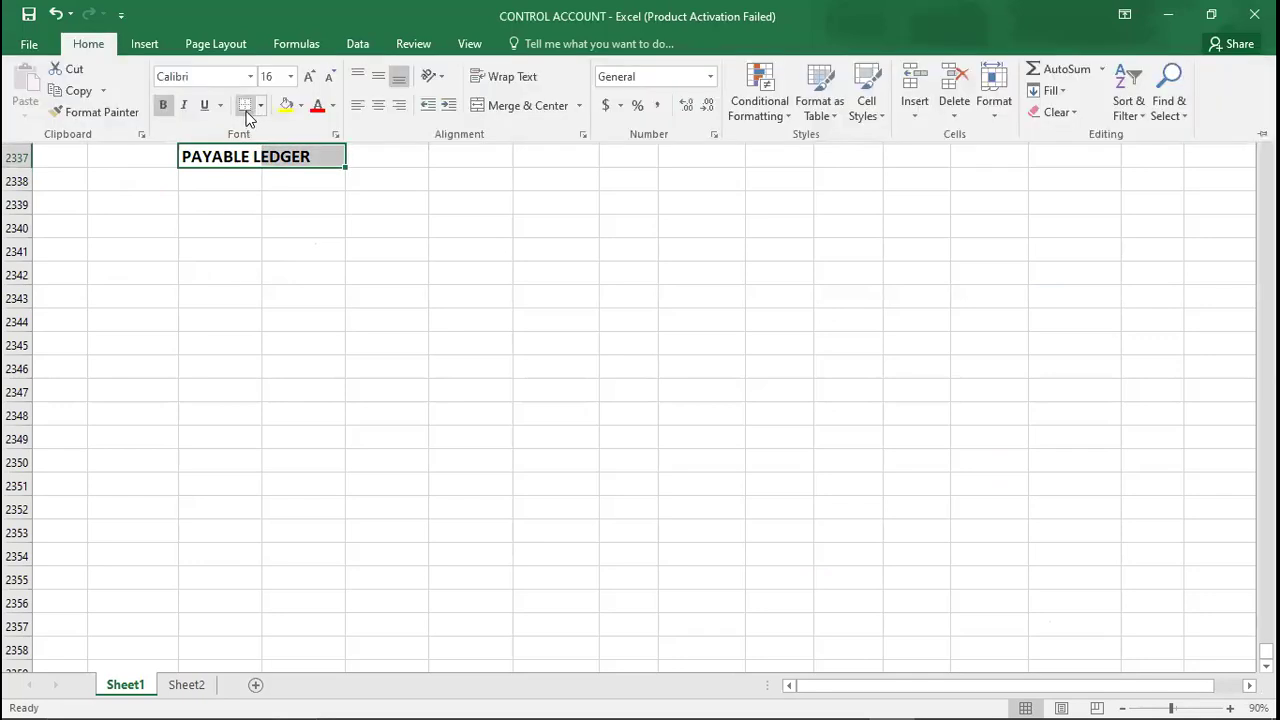
click(244, 111)
Add a bottom border across B2340:G2340 as the top line of the T-account
click(137, 232)
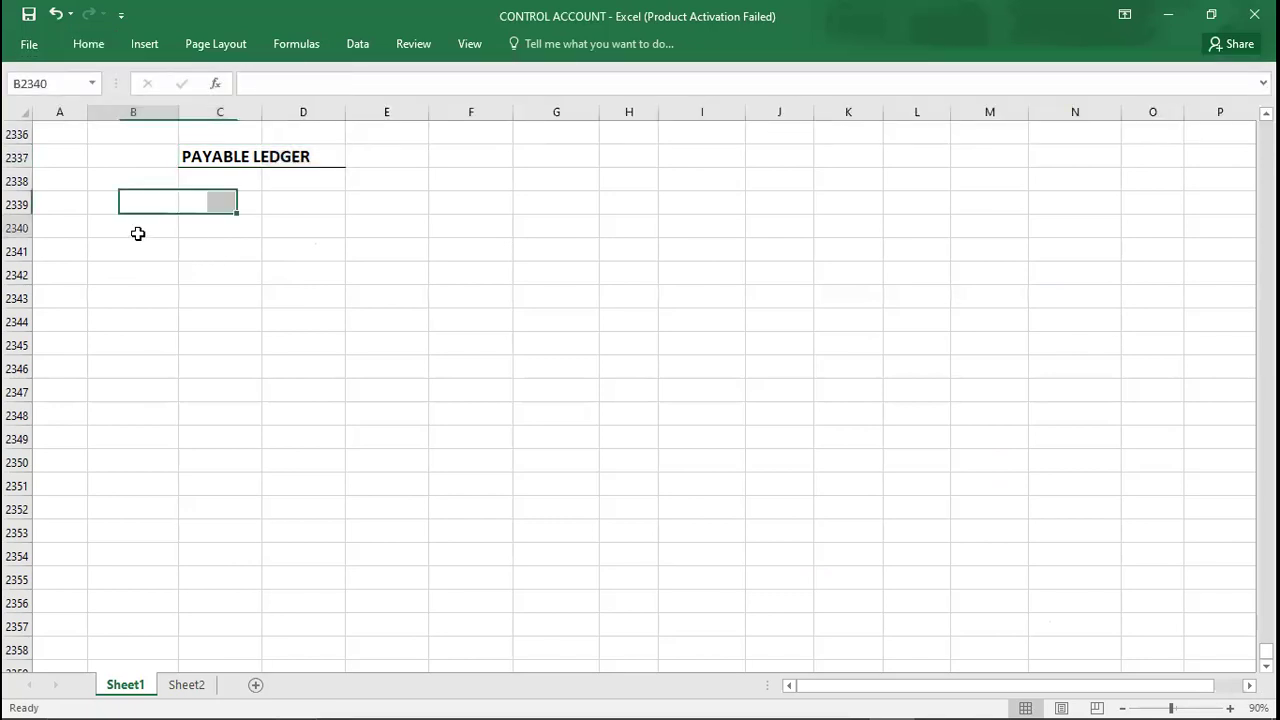
key(shift+Right)
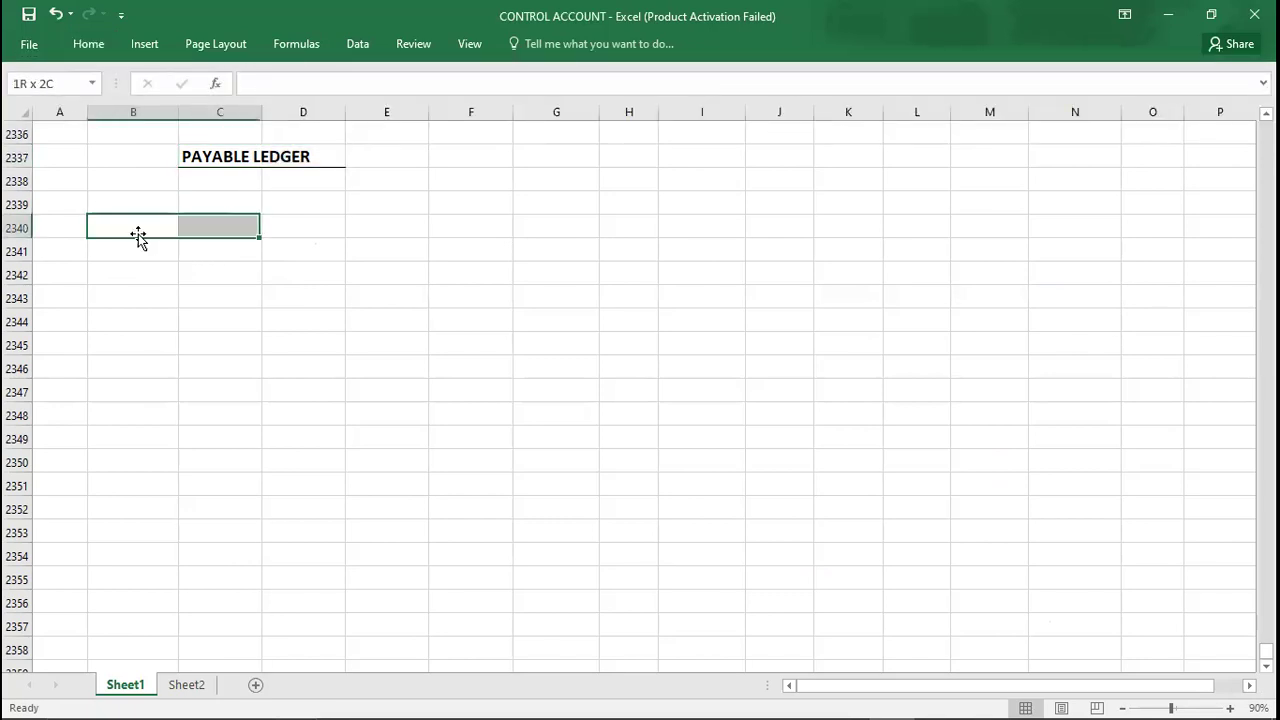
key(shift+Right)
key(shift+Right)
key(shift+Right)
key(shift+Right)
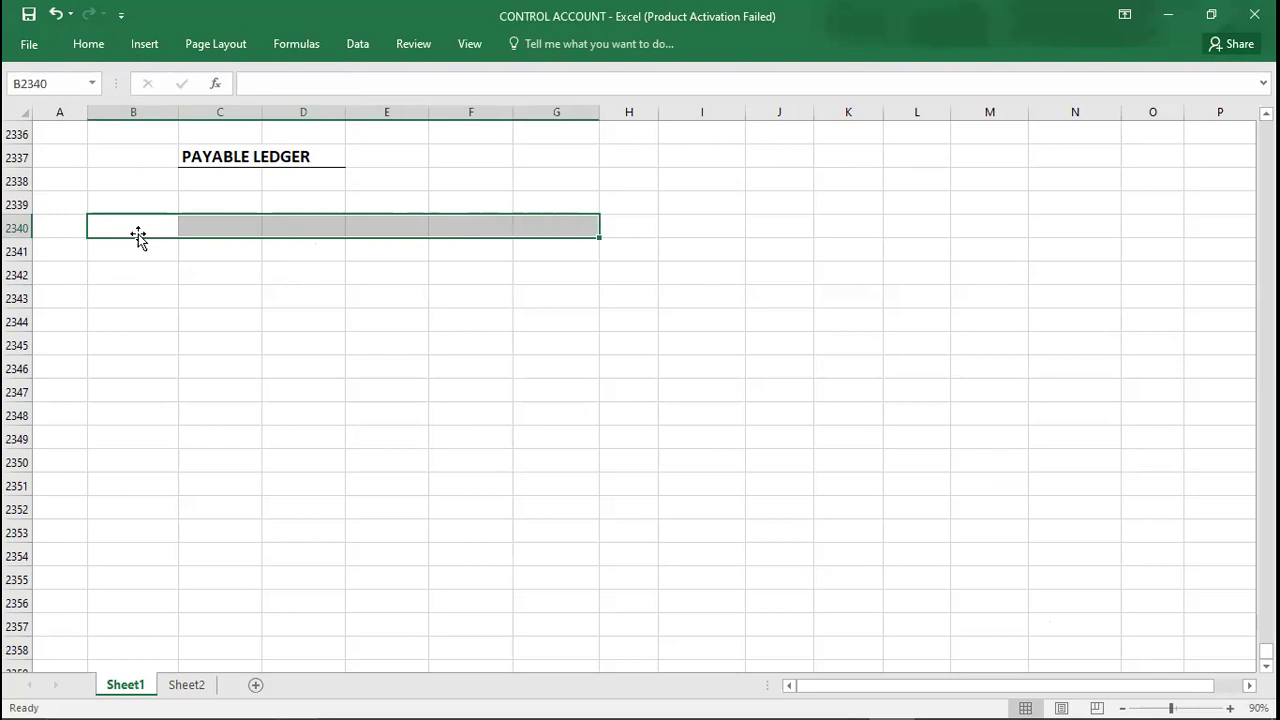
click(108, 46)
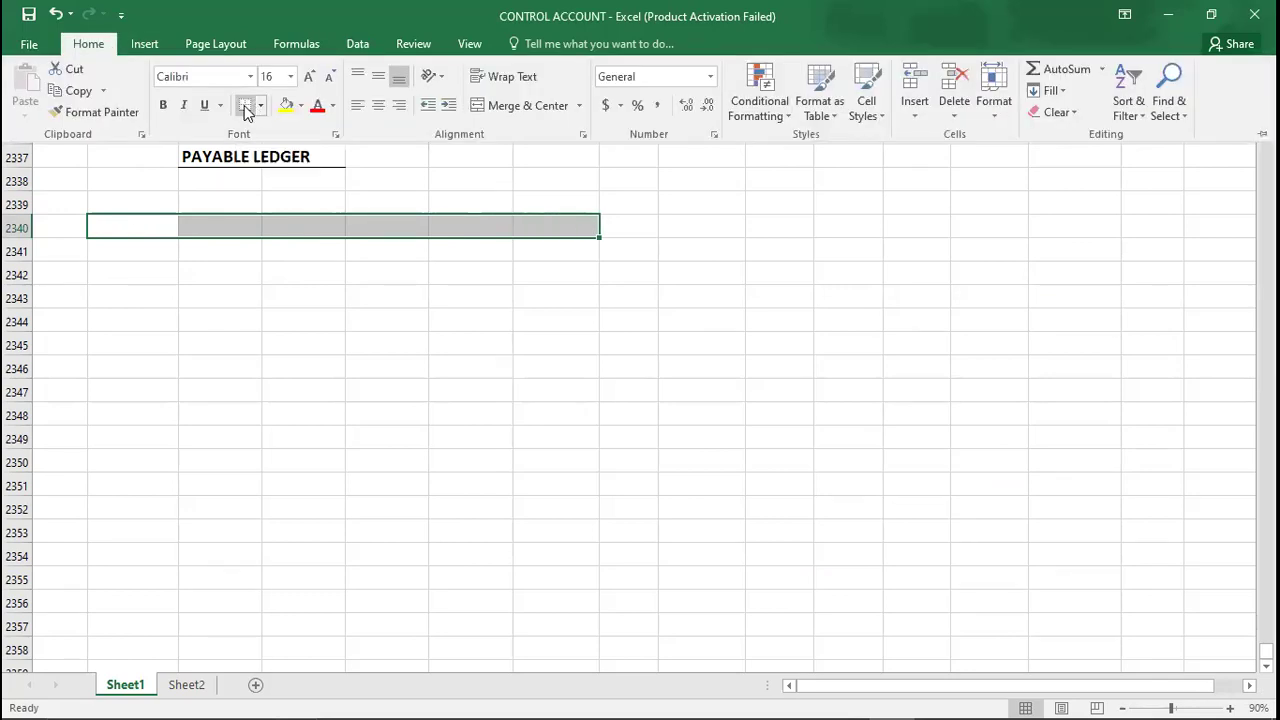
key(Escape)
Add a left border to E2341:E2345 as the centre line of the T-account
click(371, 250)
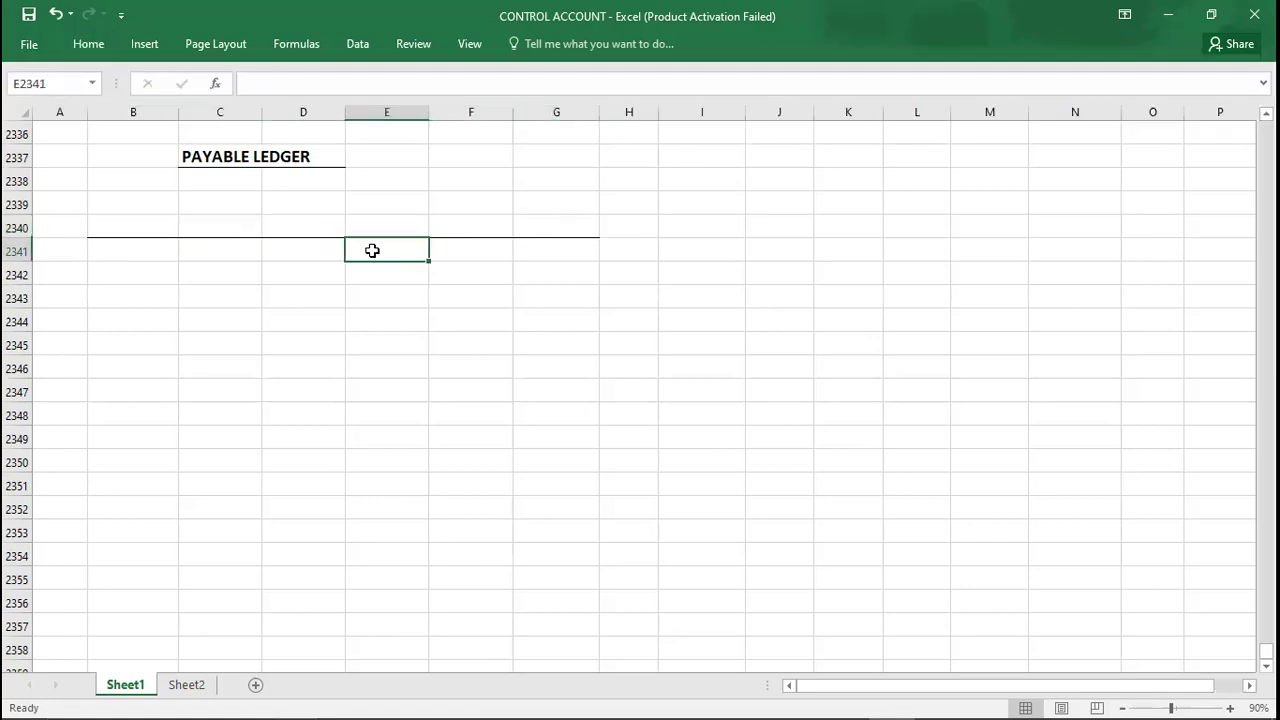
key(shift+Down)
key(shift+Down)
key(shift+Down)
key(shift+Down)
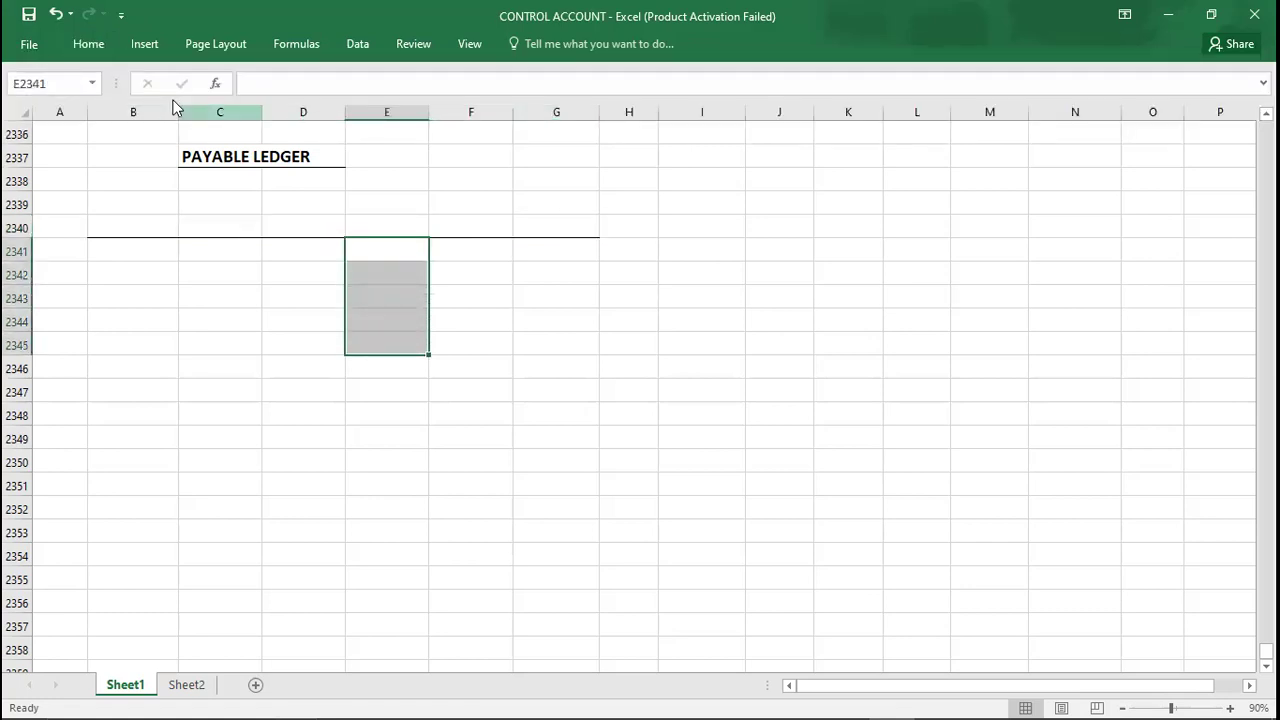
click(96, 46)
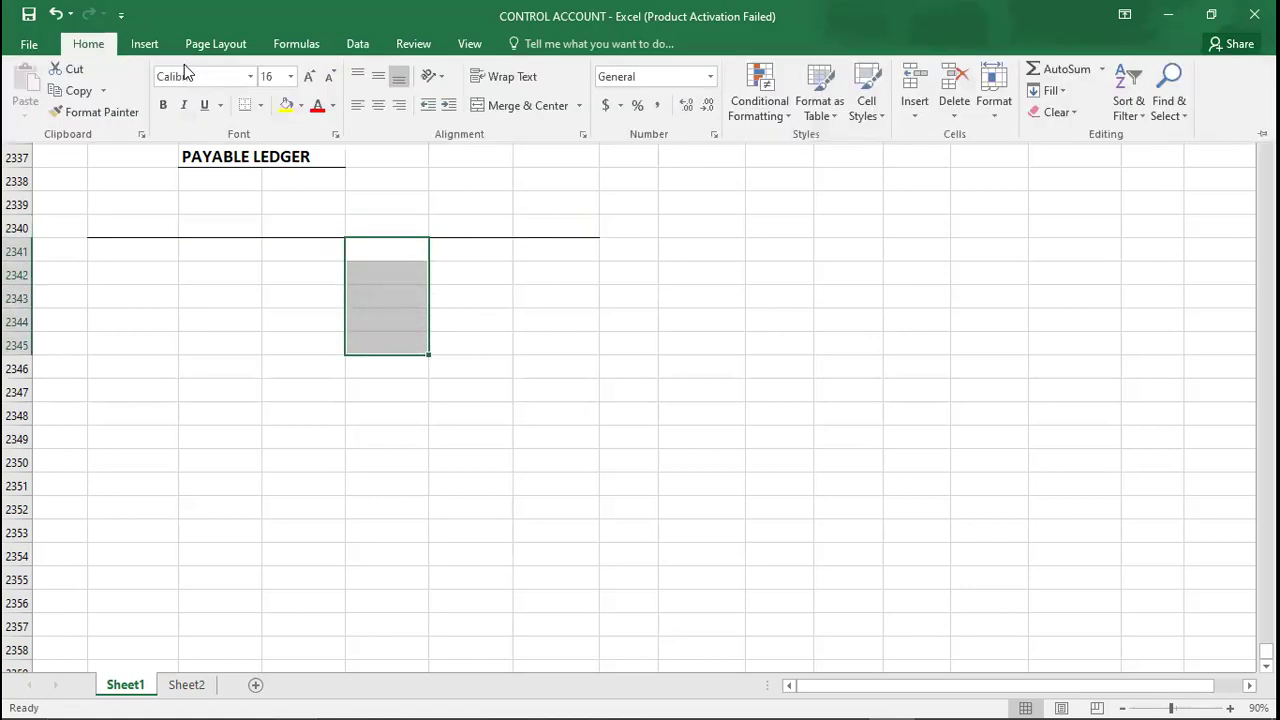
click(261, 106)
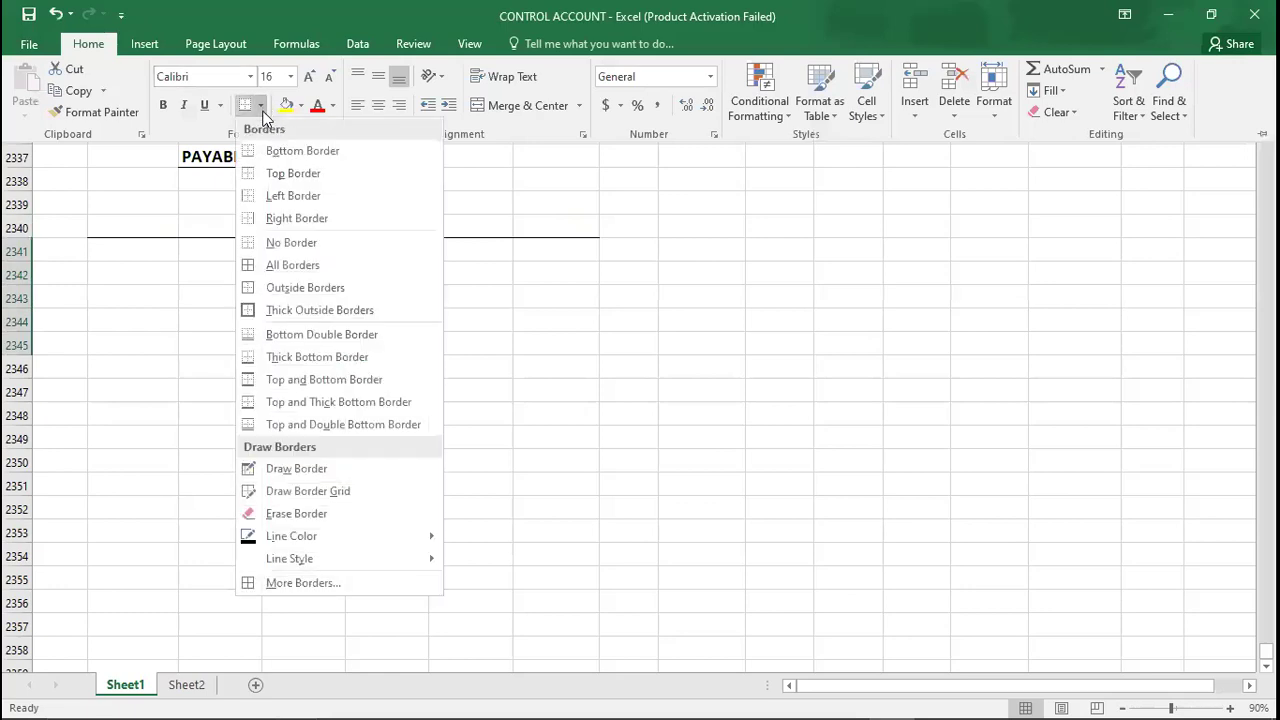
click(251, 195)
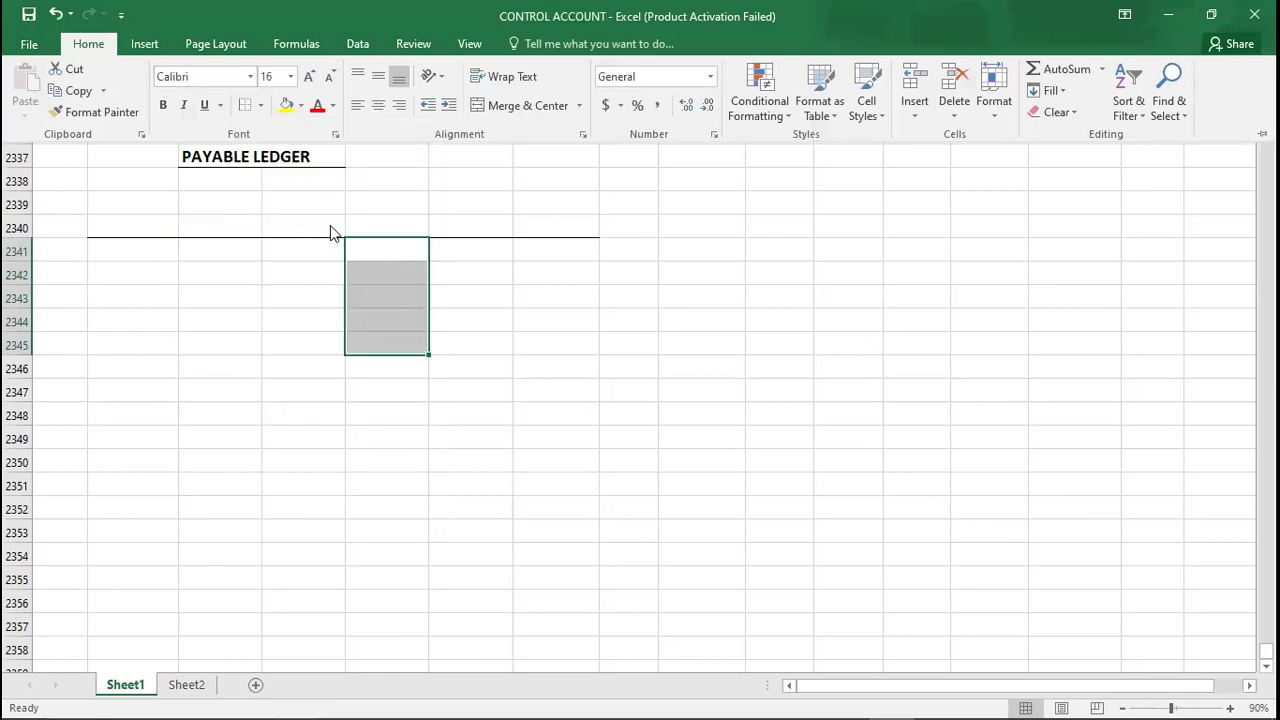
click(331, 228)
Check the first supplier in the PDF's purchase day book and enter PIPER as the T-account heading in D2340
key(alt+Tab)
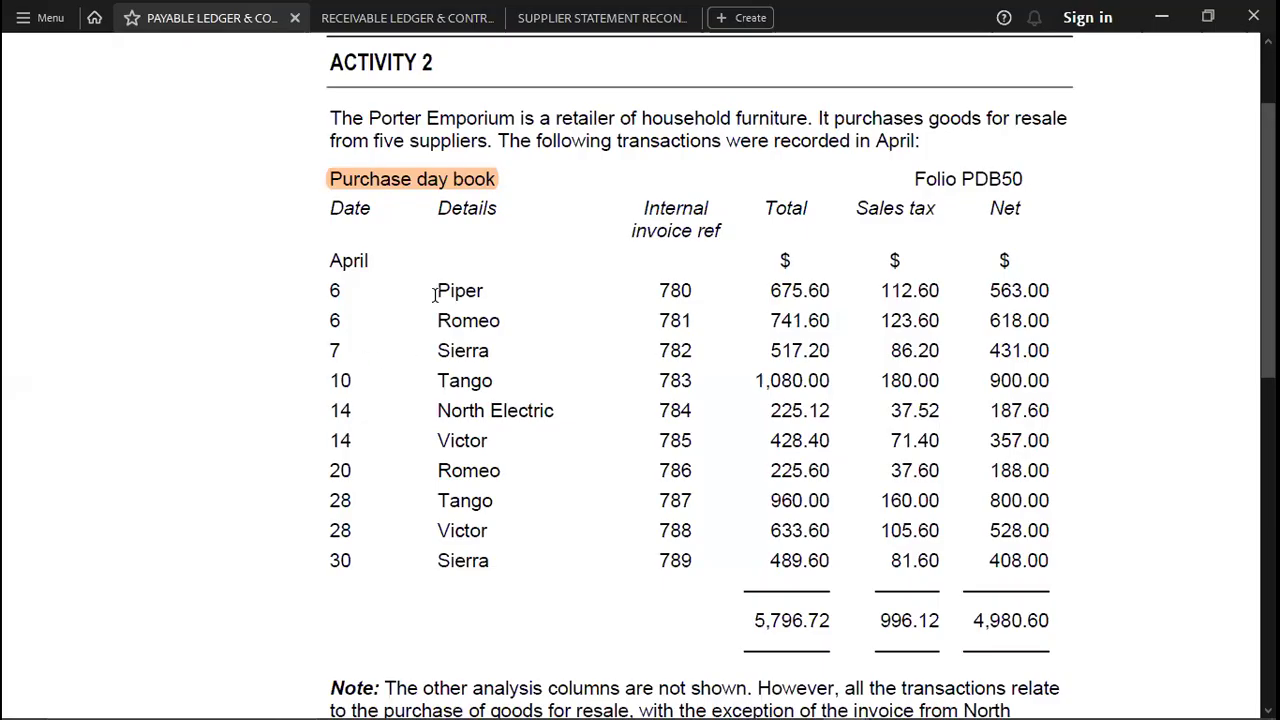
key(alt+Tab)
text(PIPER)
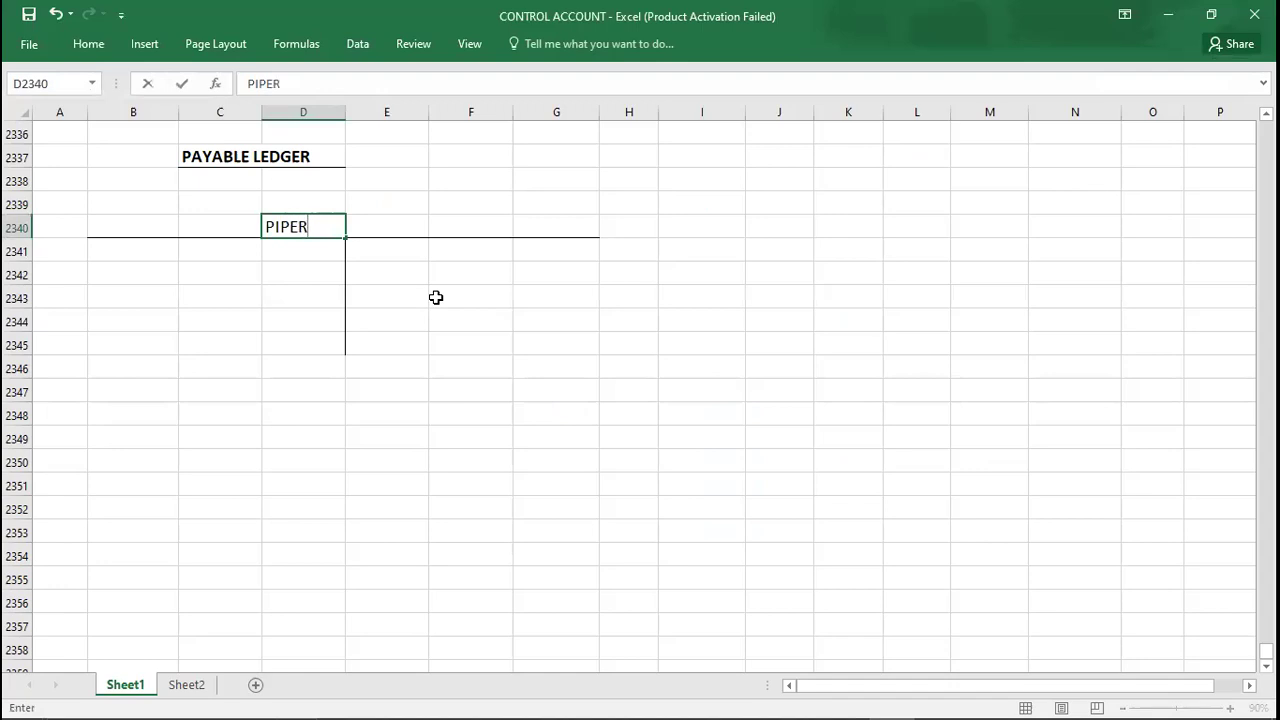
key(Return)
key(Return)
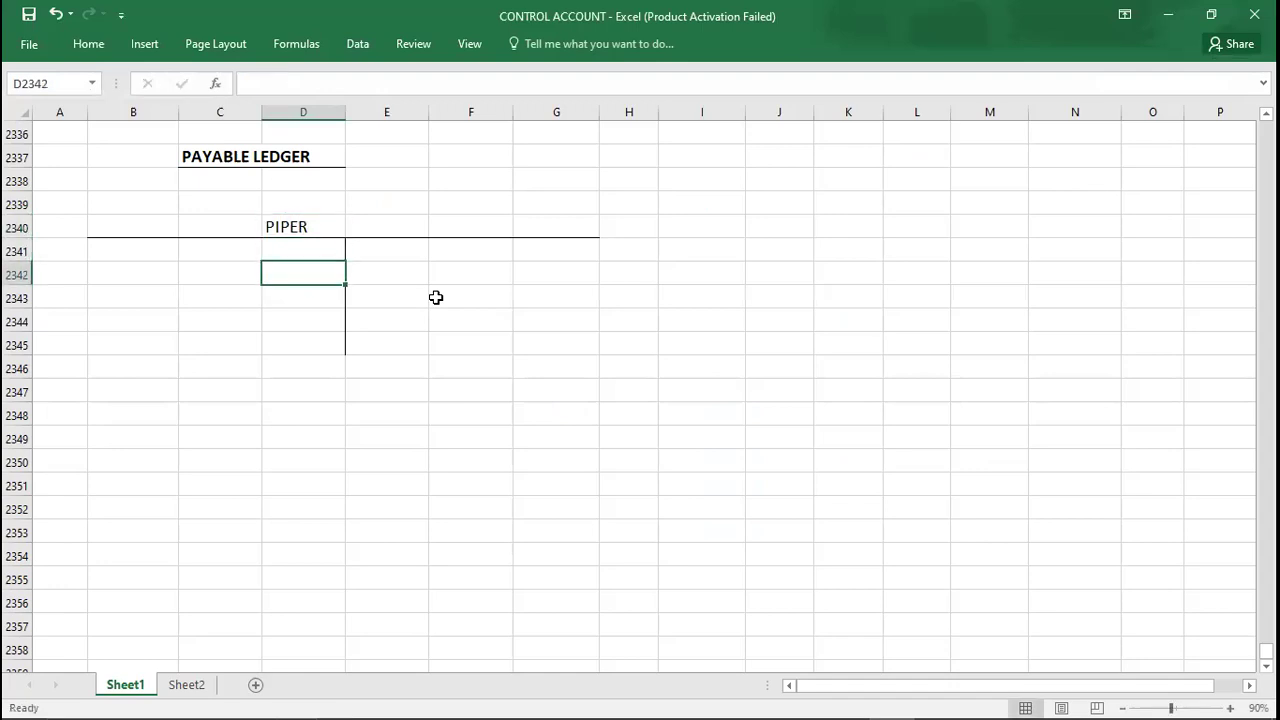
Review Piper's line in the purchase day book, then enter the journal labels PURCHASES in J2341 and A/P in K2343
key(alt+Tab)
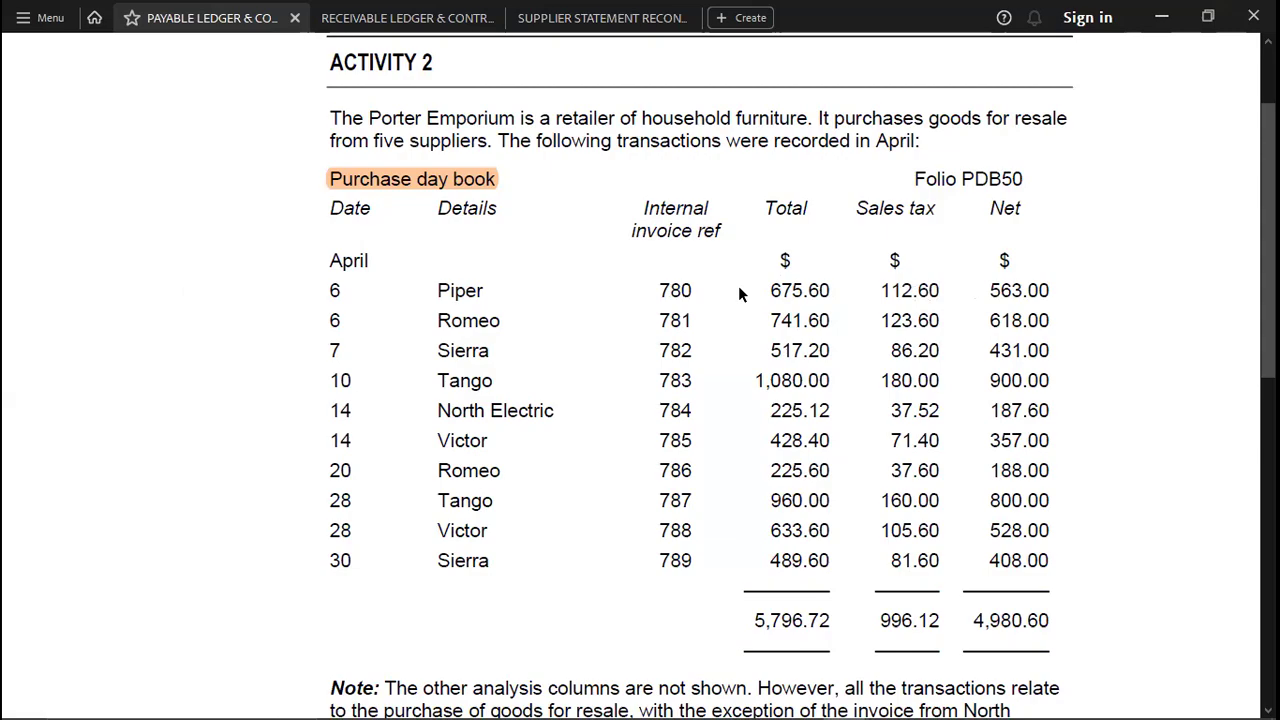
key(alt+Tab)
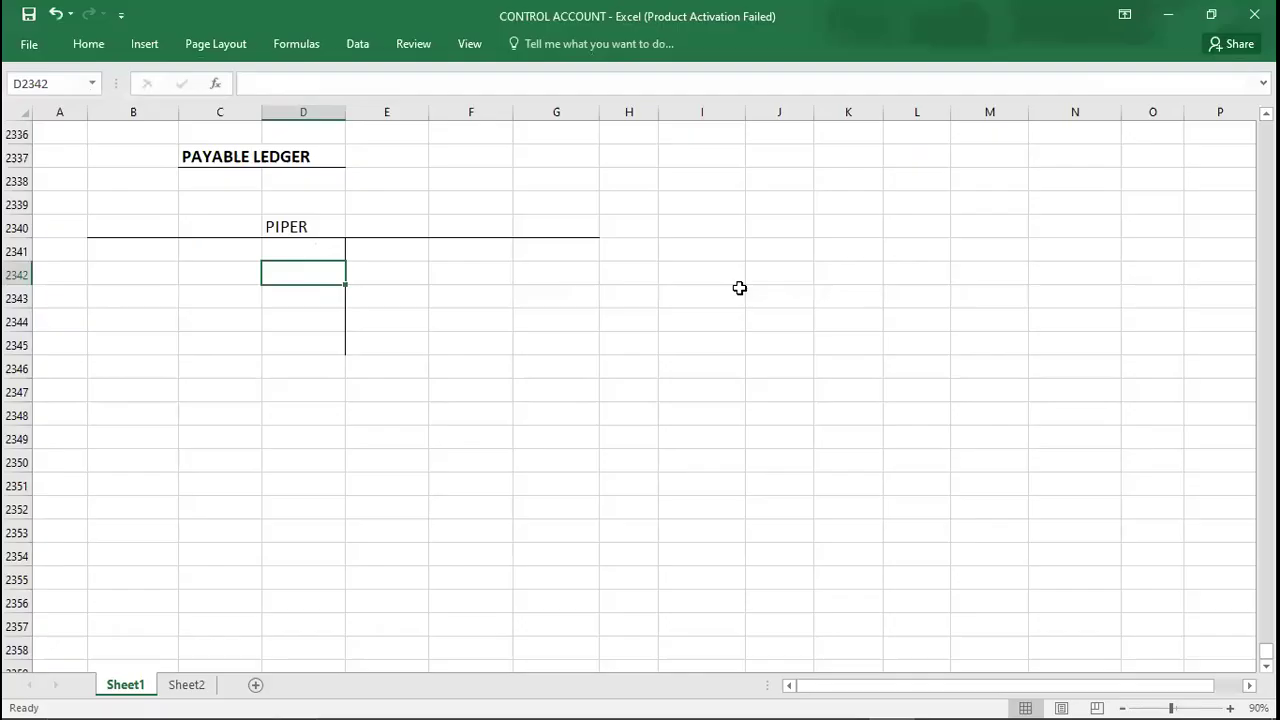
click(781, 252)
text(PURCHASES)
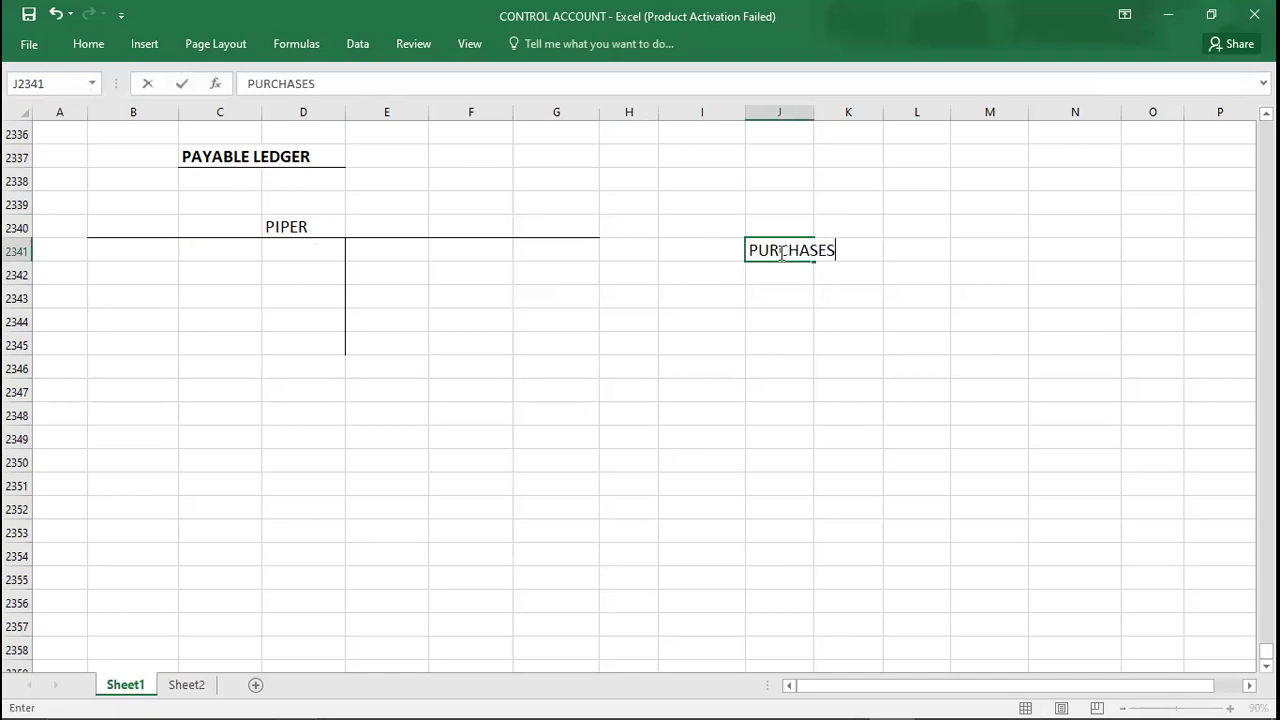
key(Return)
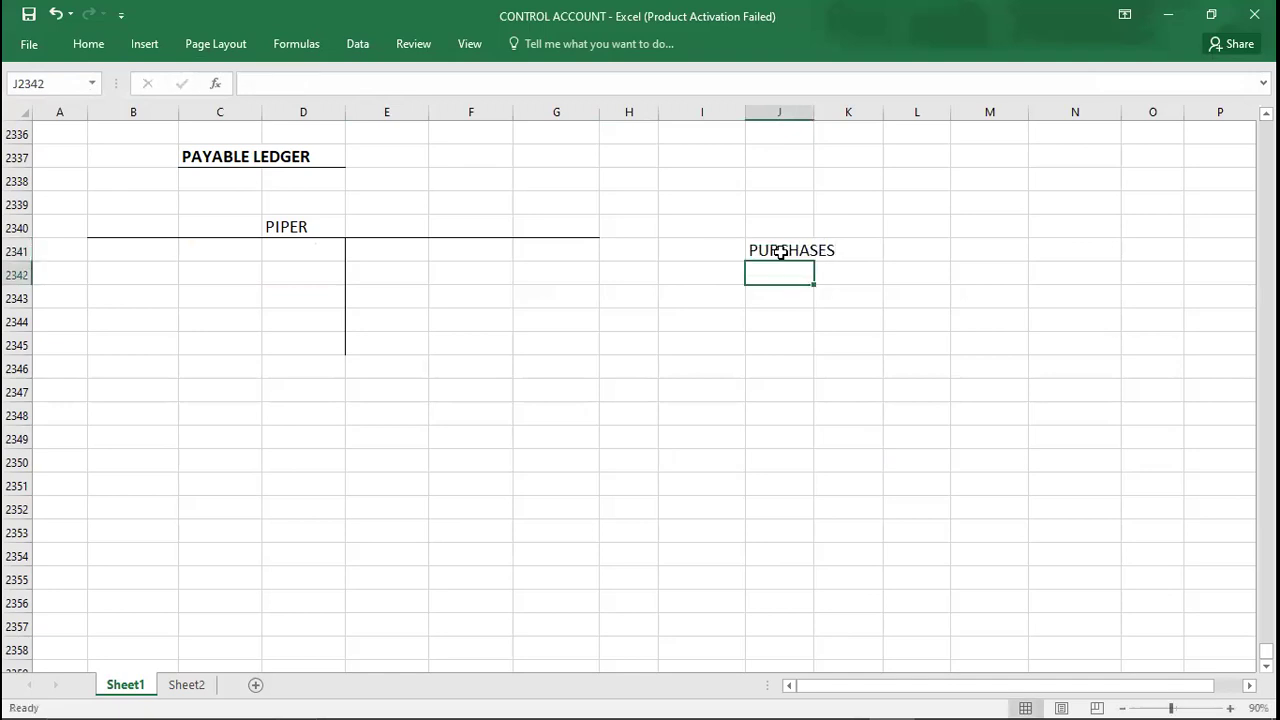
key(Down)
key(Right)
text(A/P)
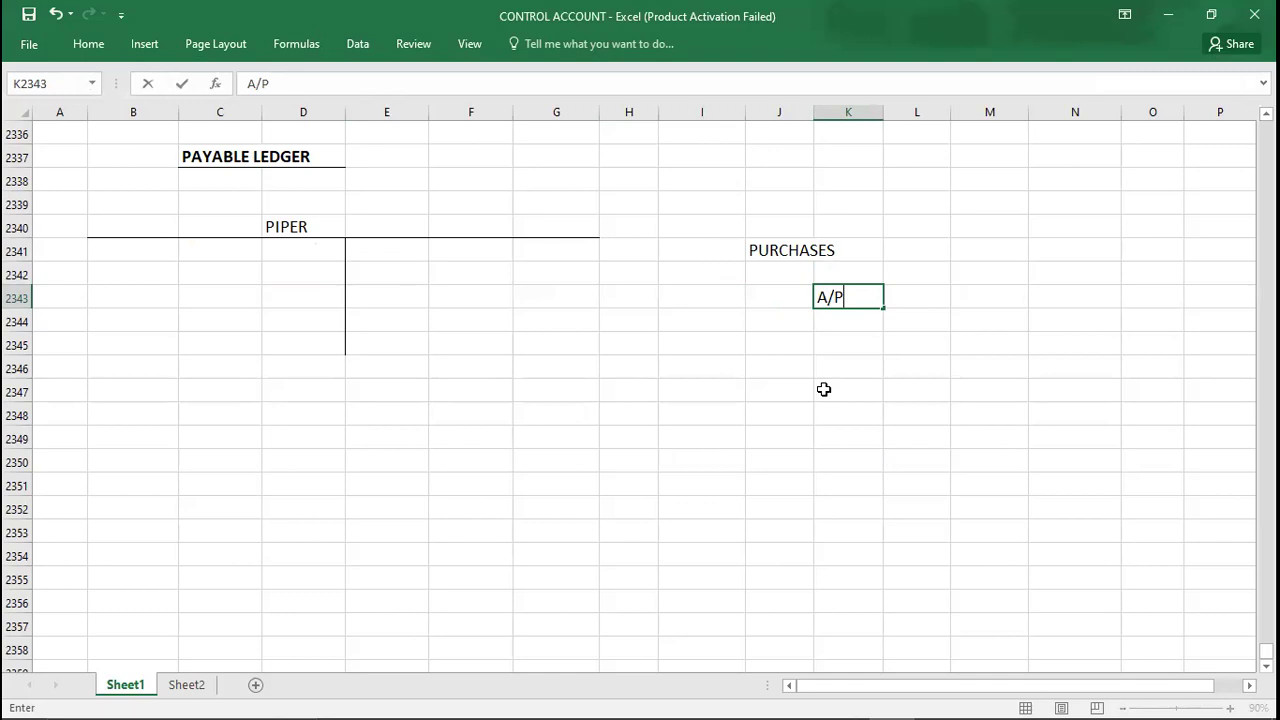
key(Up)
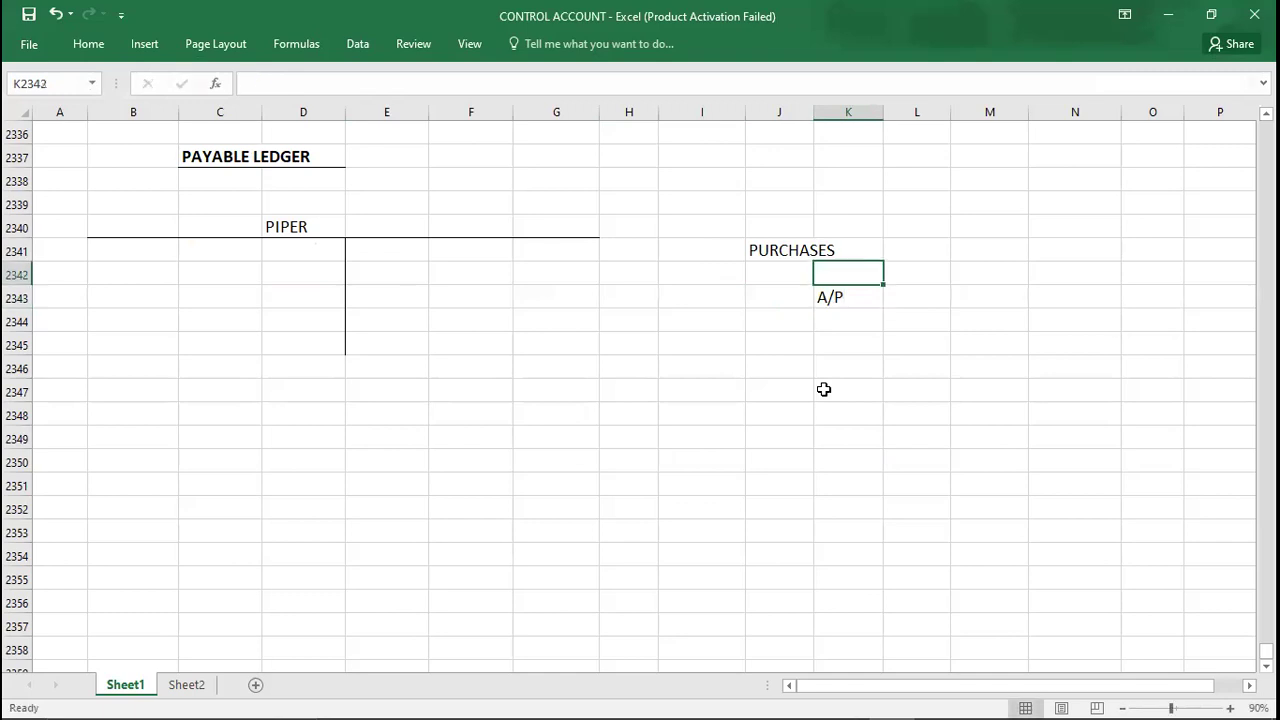
Add the journal label SALES TAX in J2342, between the purchases and A/P lines
key(Left)
text(SAL)
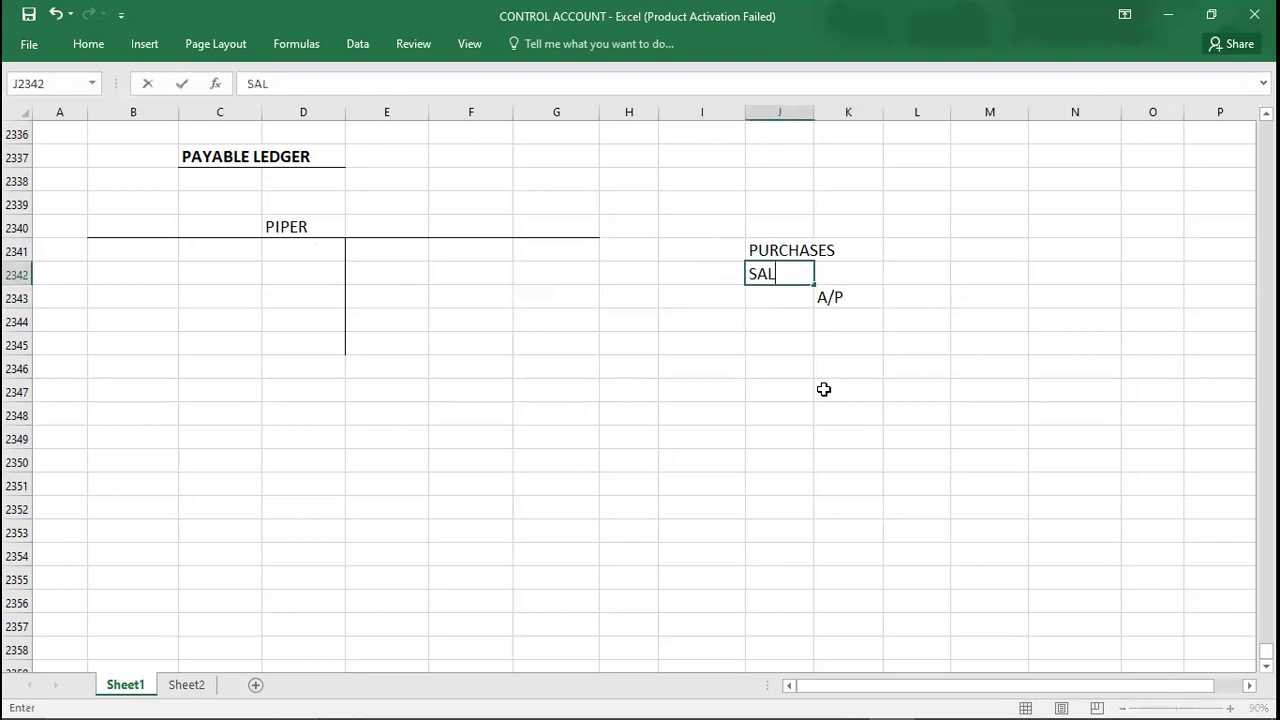
text(ES TAX)
key(Return)
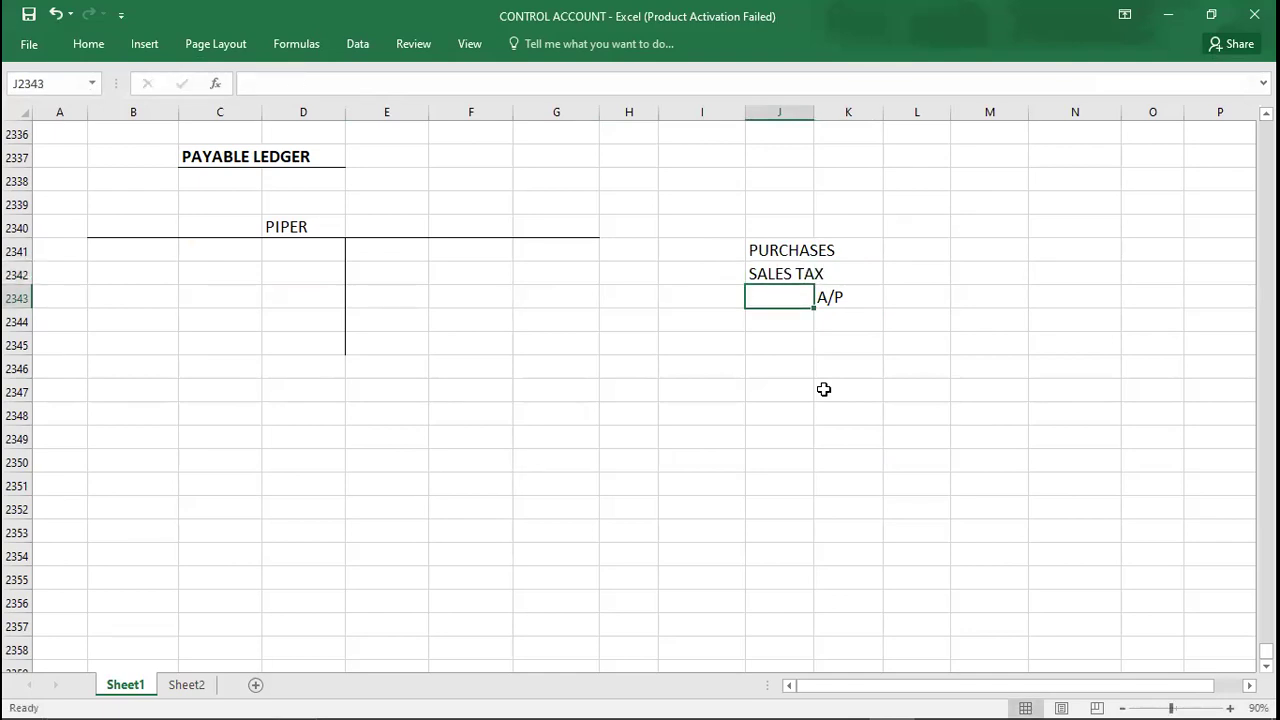
Look up Piper's net amount in the purchase day book and enter 563 in M2341 as the purchases debit
key(Up)
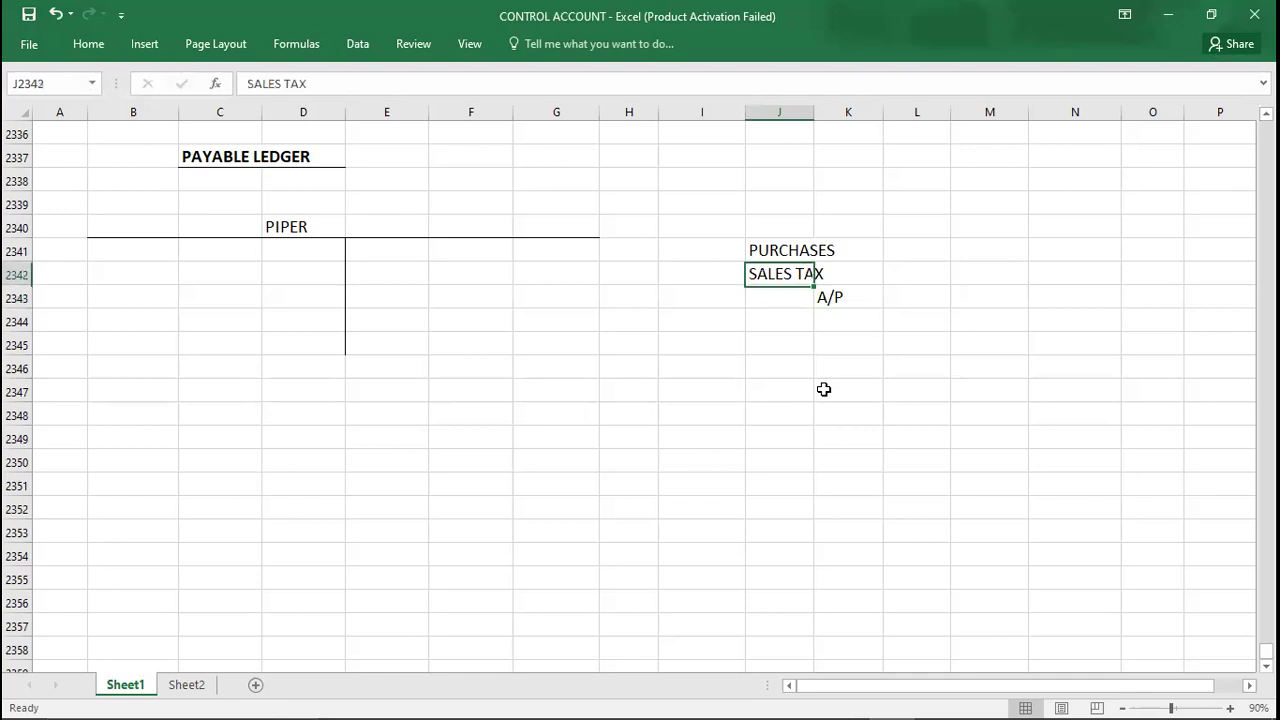
key(Right)
key(Right)
key(Up)
key(Right)
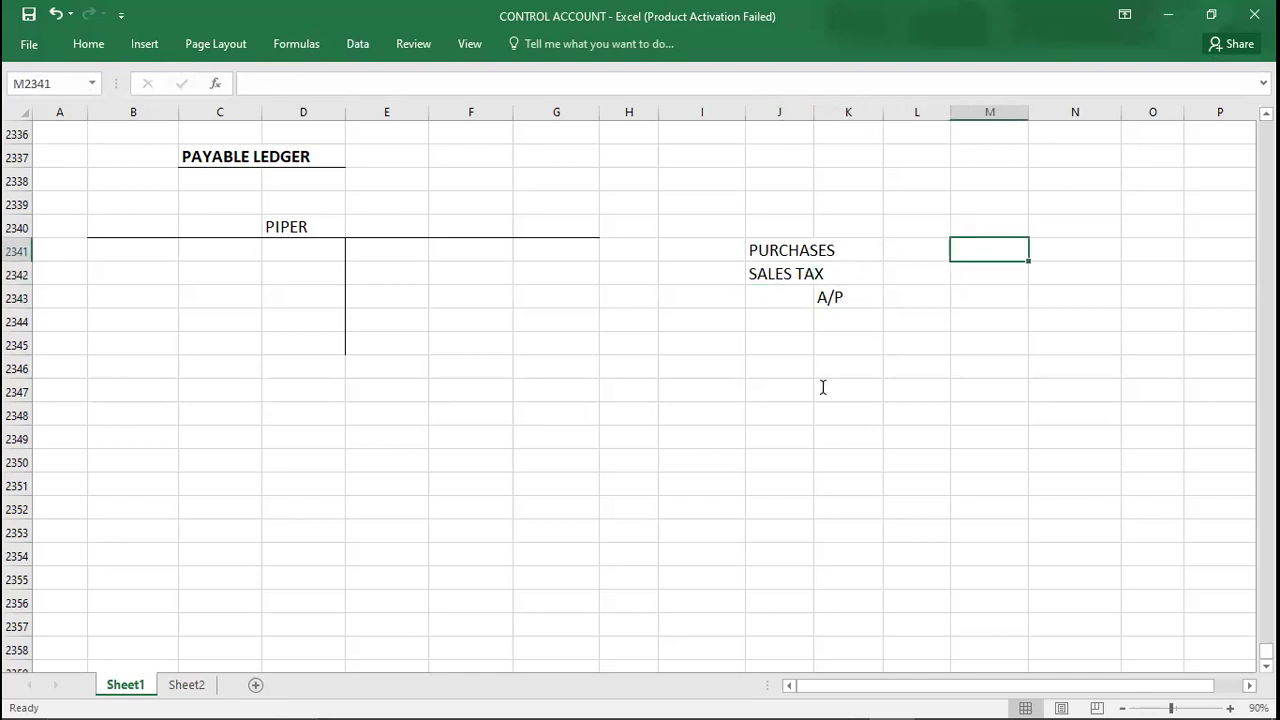
key(alt+Tab)
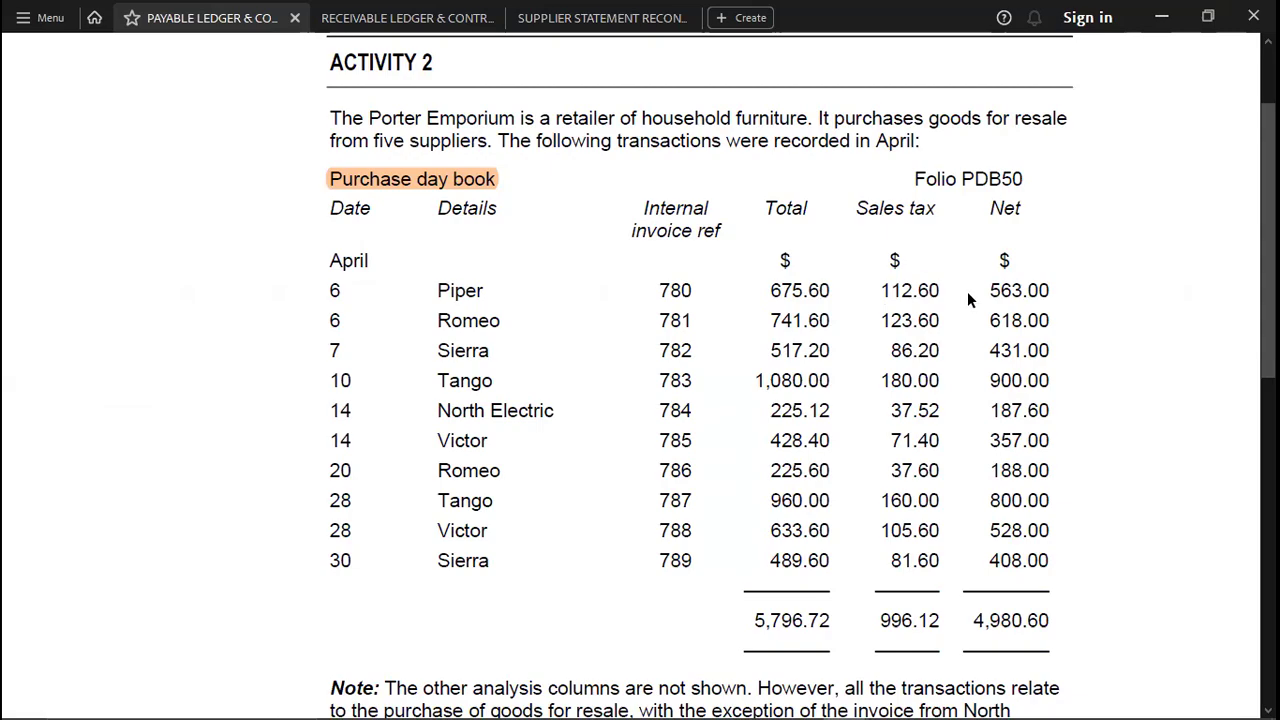
key(alt+Tab)
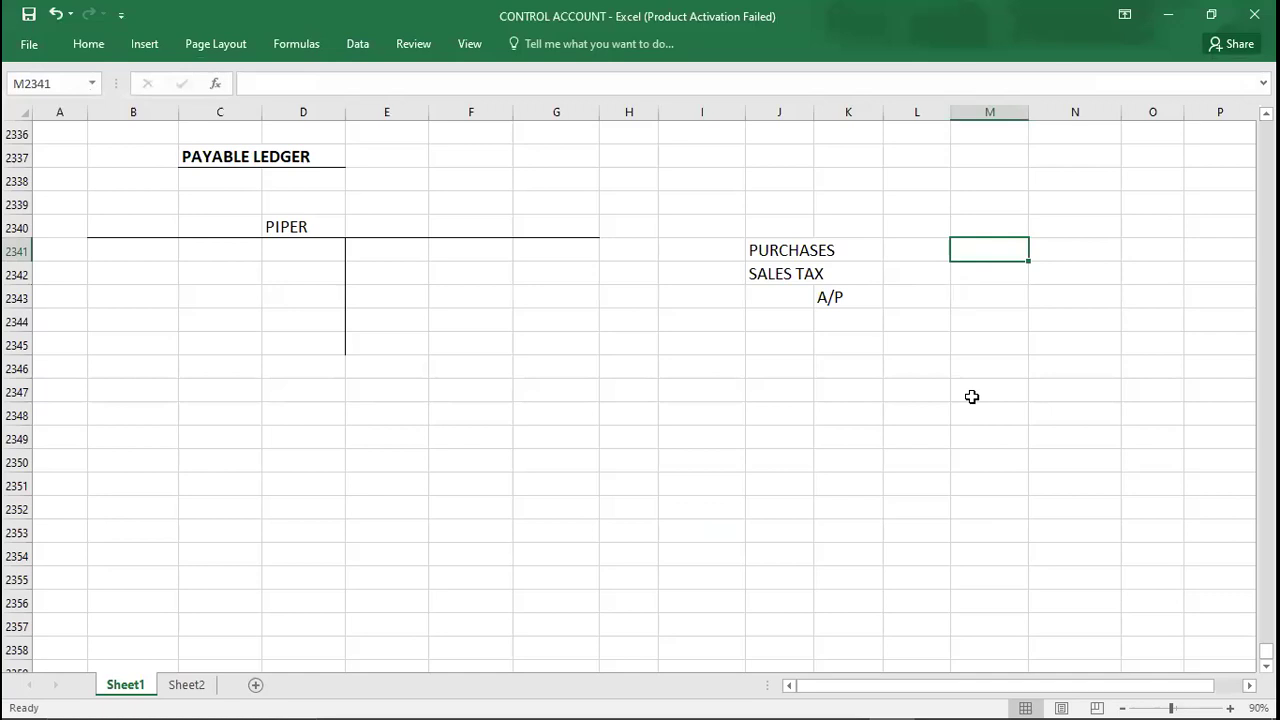
key(alt+Tab)
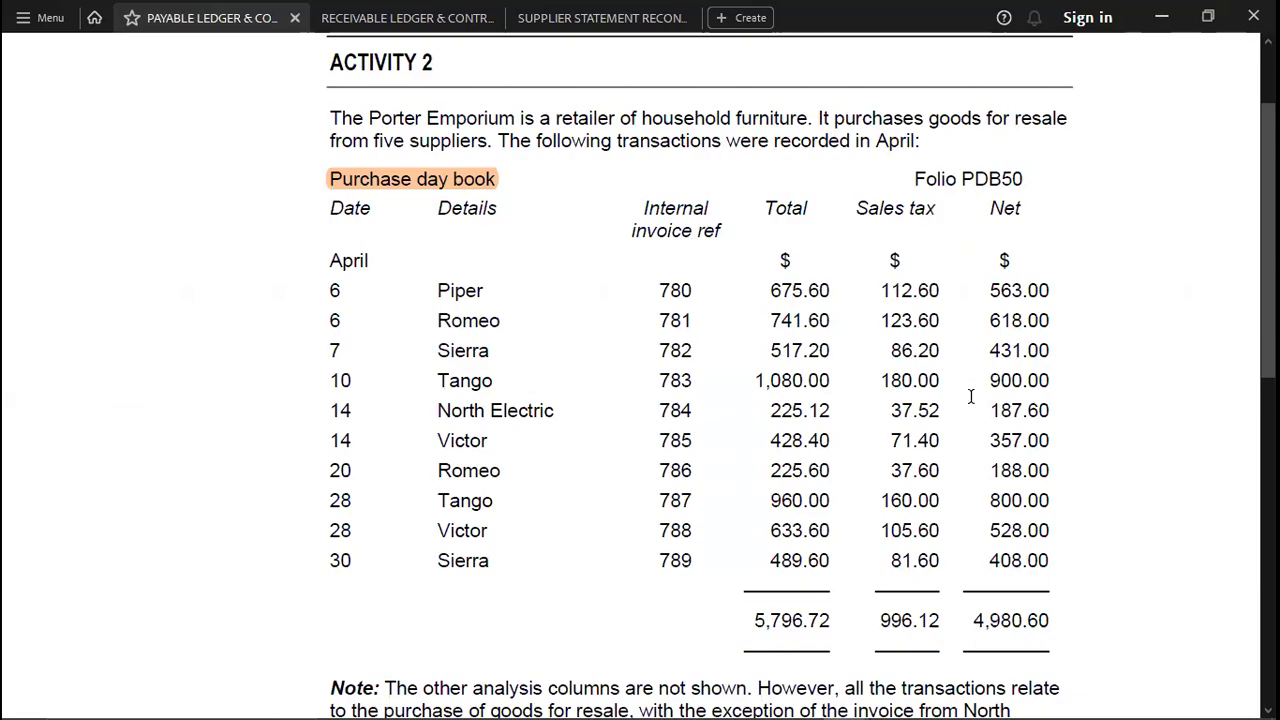
key(alt+Tab)
text(563)
key(Return)
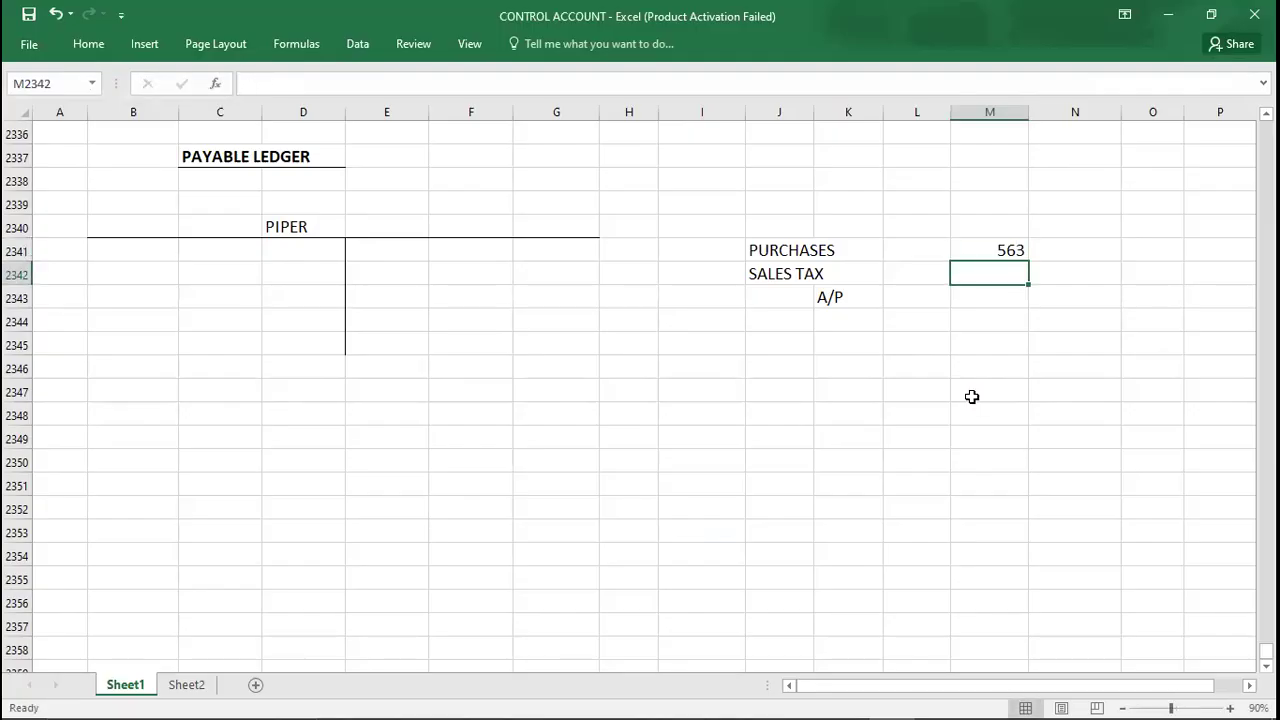
Look up Piper's sales tax in the purchase day book and enter 112.6 in M2342
key(alt+Tab)
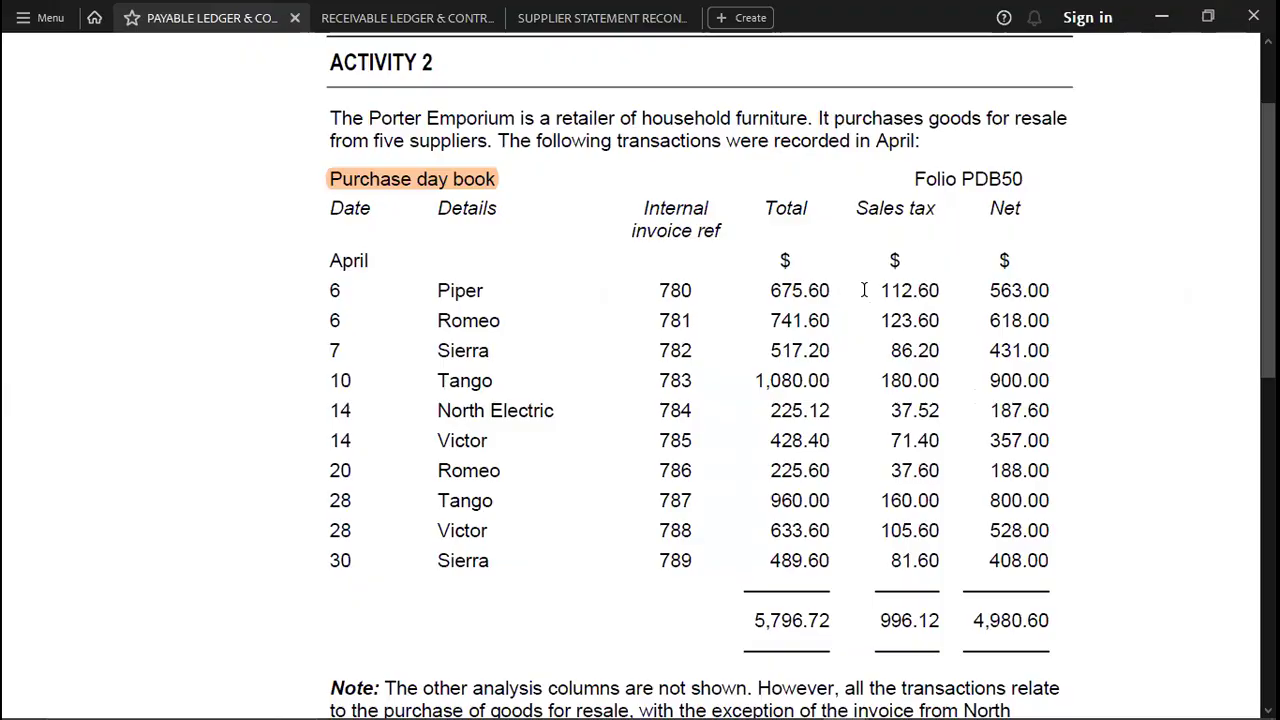
key(alt+Tab)
text(112.6)
key(Return)
key(Right)
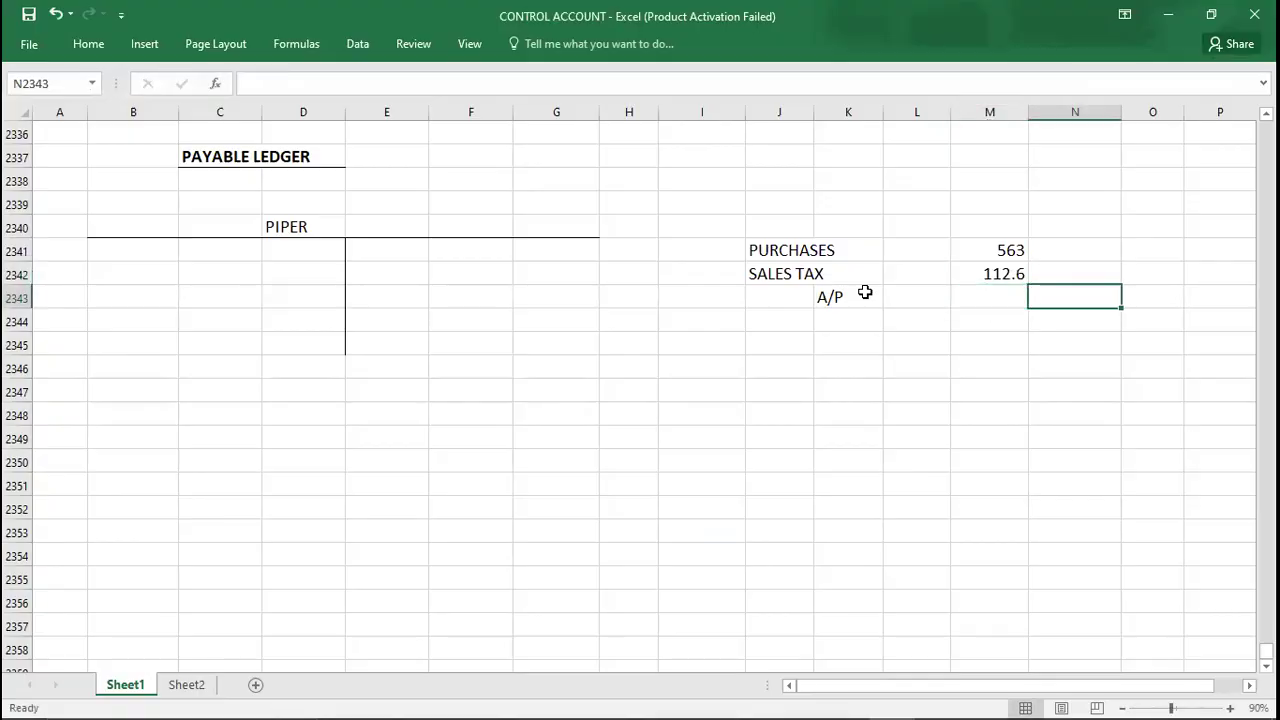
Look up Piper's total in the purchase day book and enter 675.6 in N2343 as the A/P credit
key(alt+Tab)
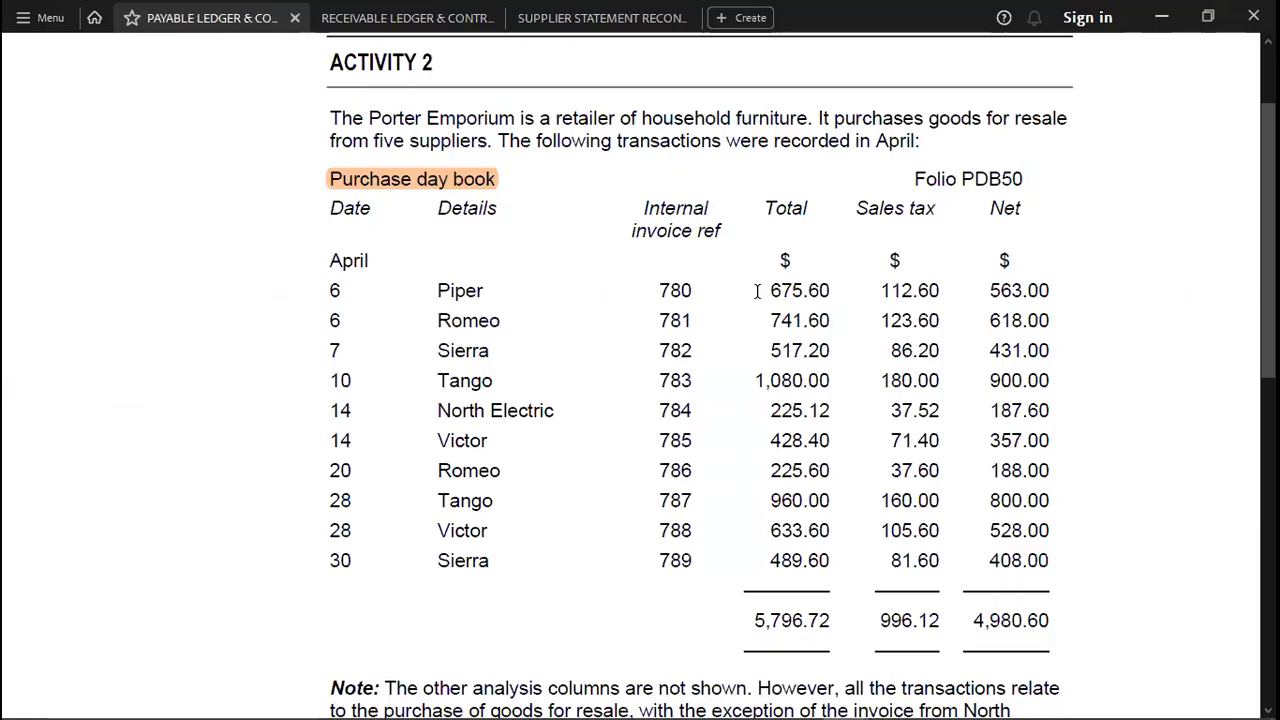
key(alt+Tab)
text(67)
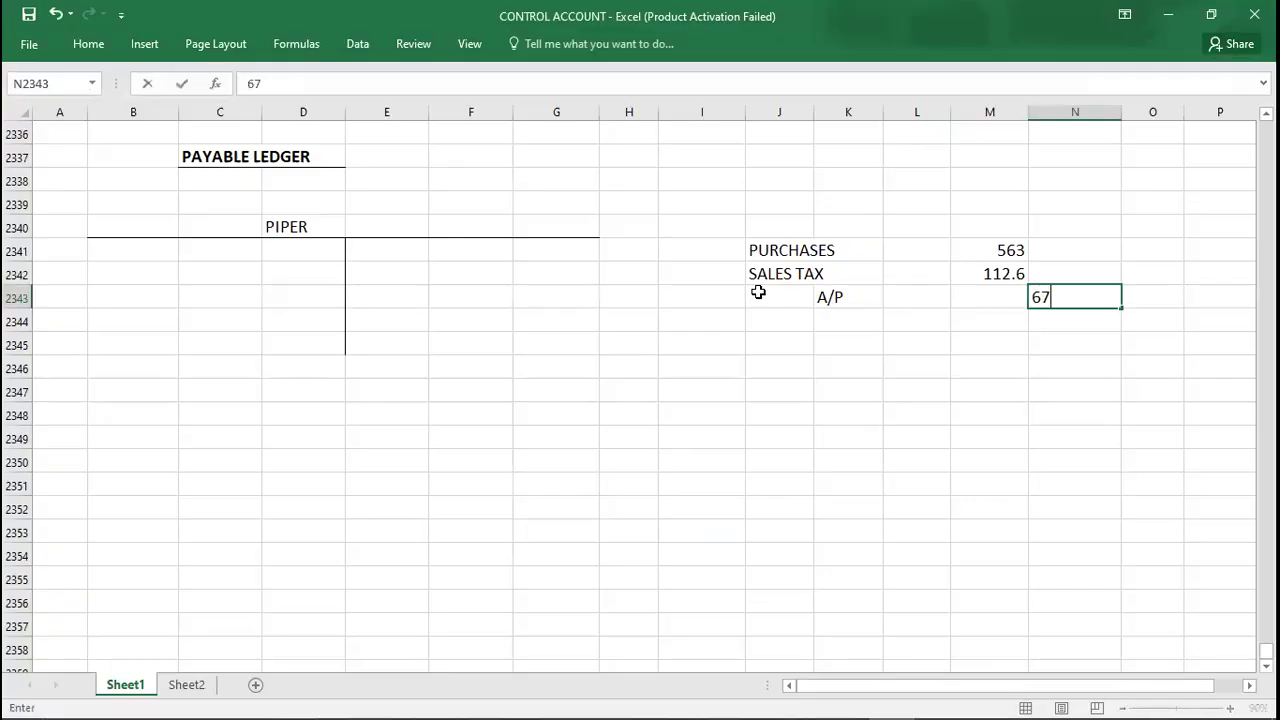
text(5.6)
key(Return)
key(Left)
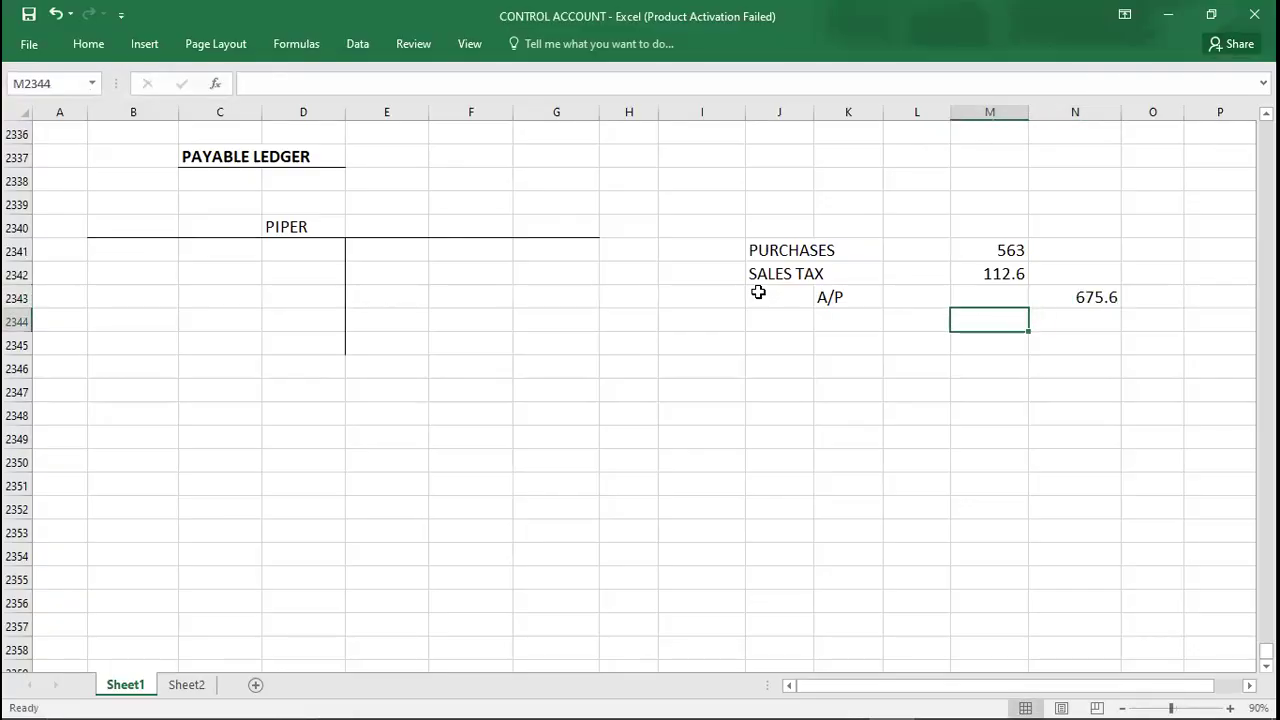
key(alt+Tab)
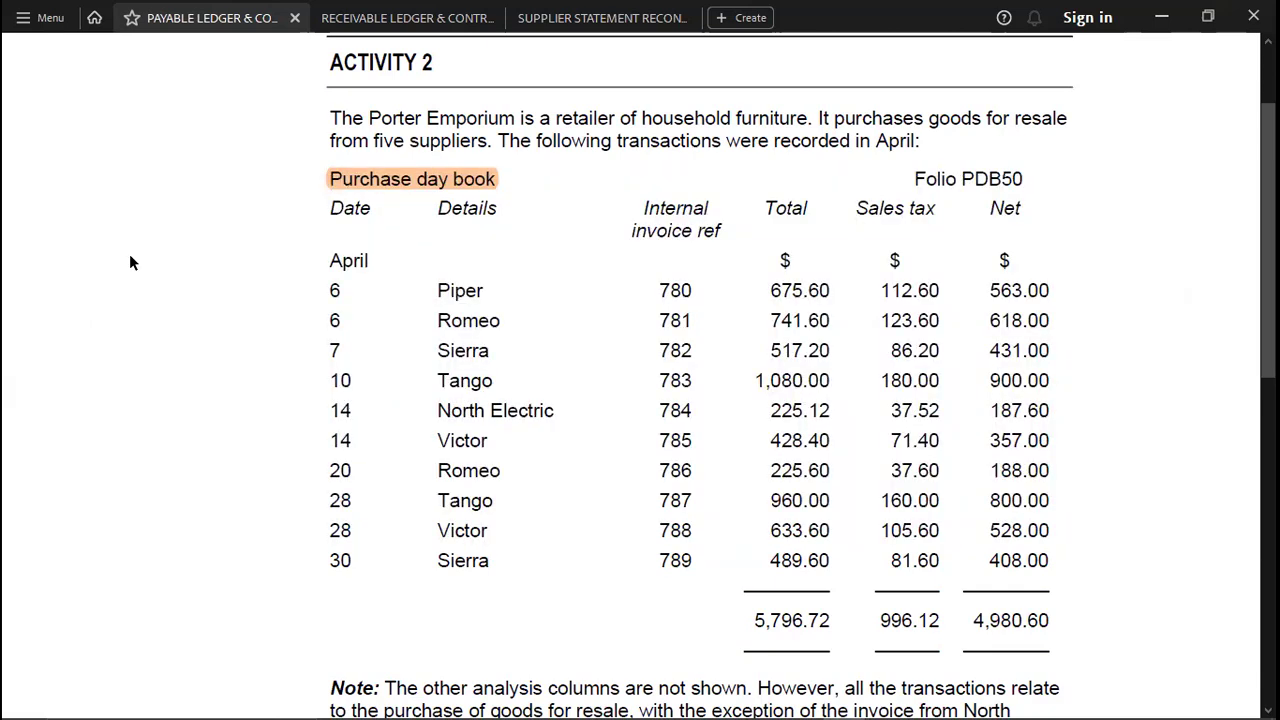
key(alt+Tab)
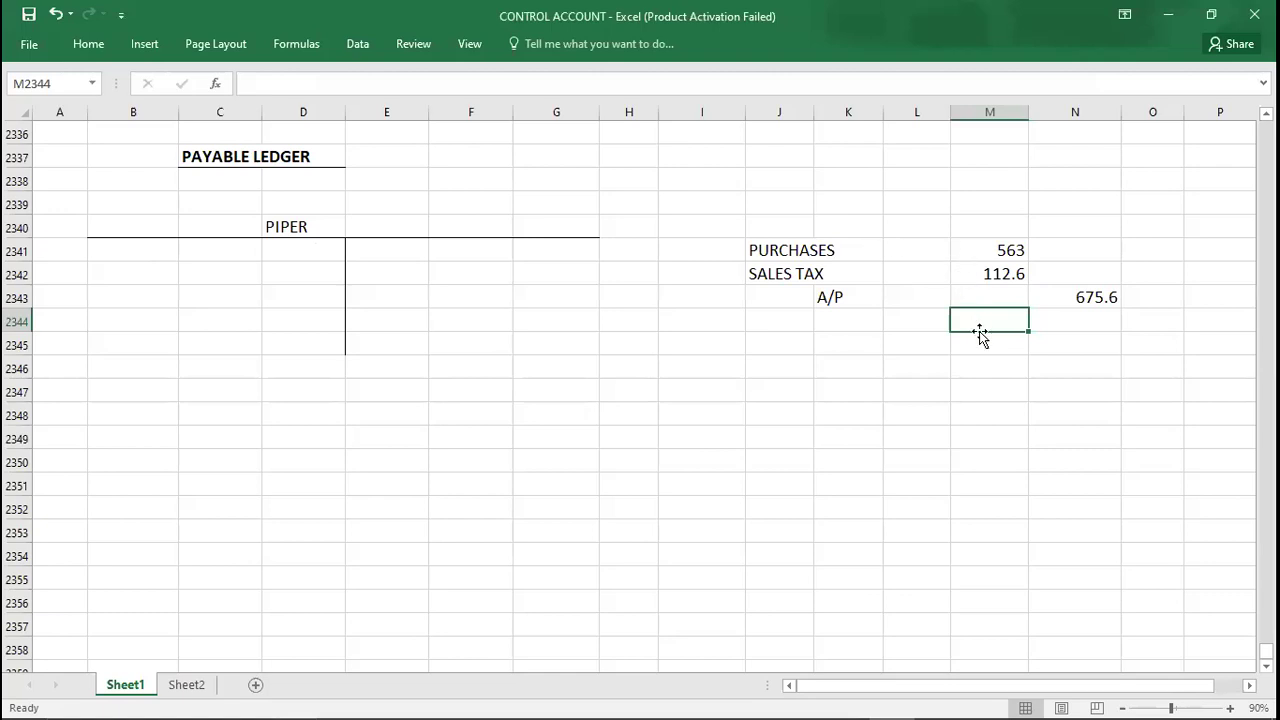
click(520, 248)
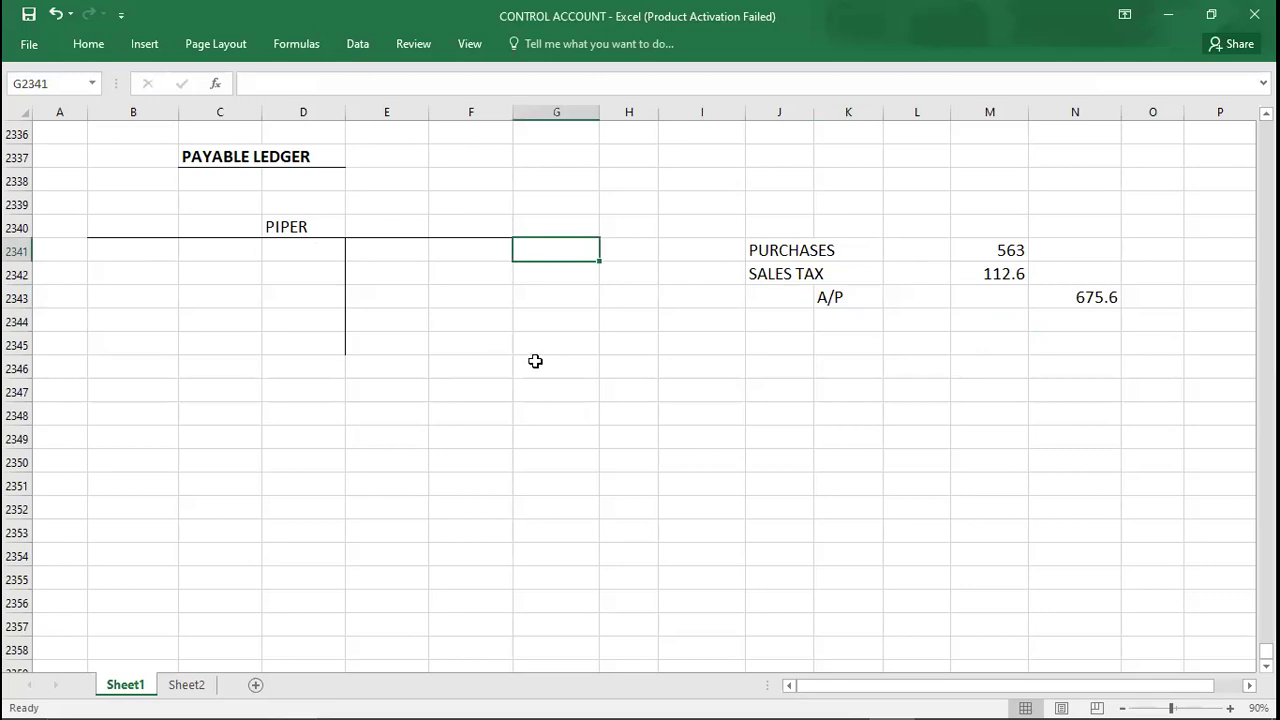
text(675.6)
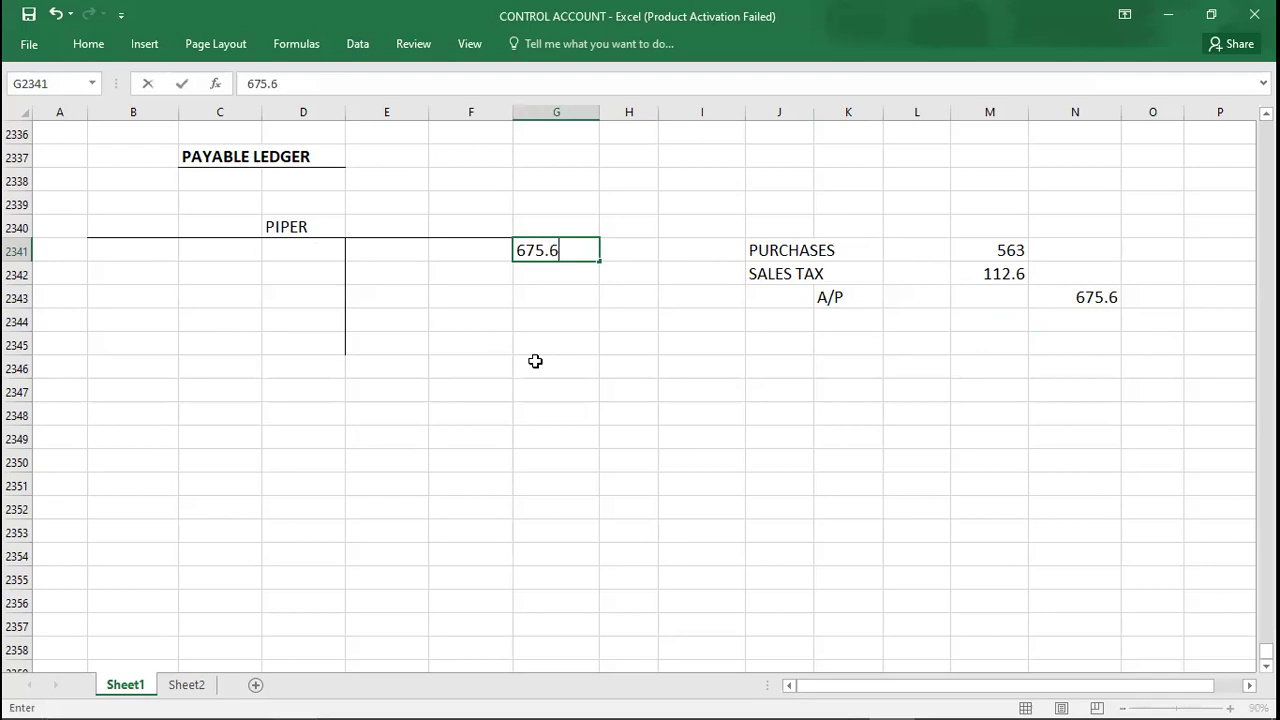
key(Return)
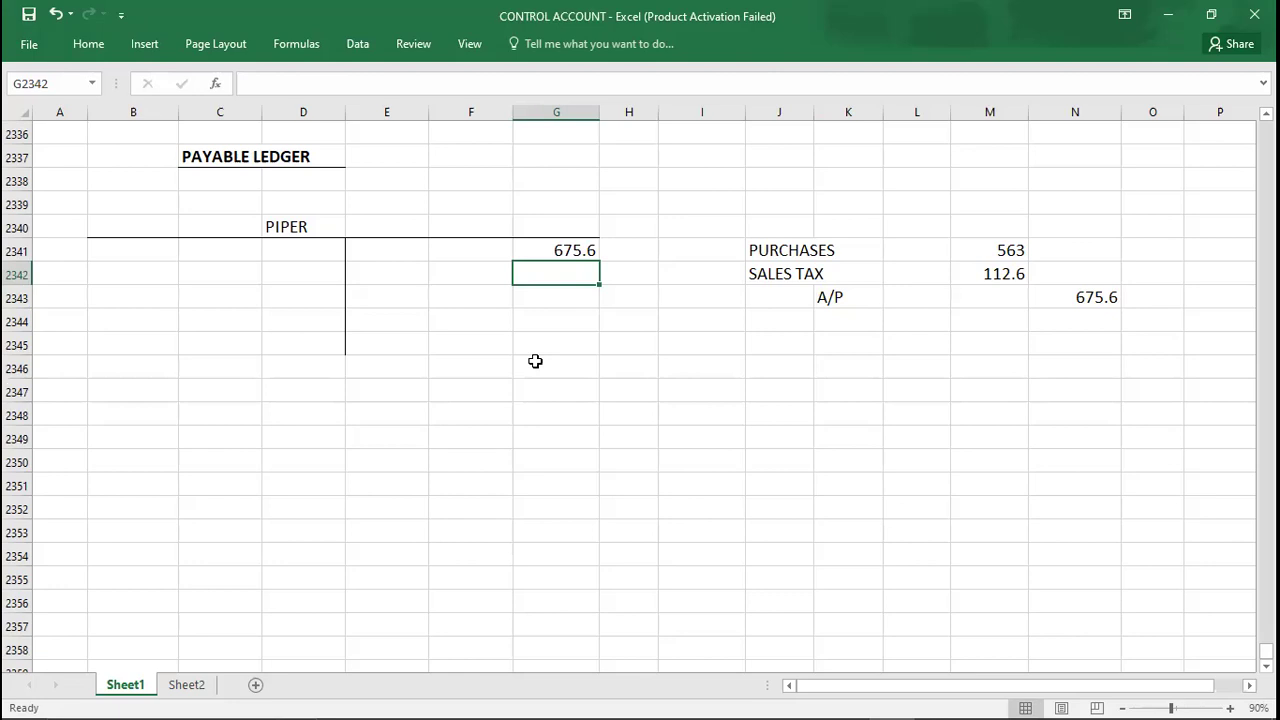
key(ctrl+c)
key(Up)
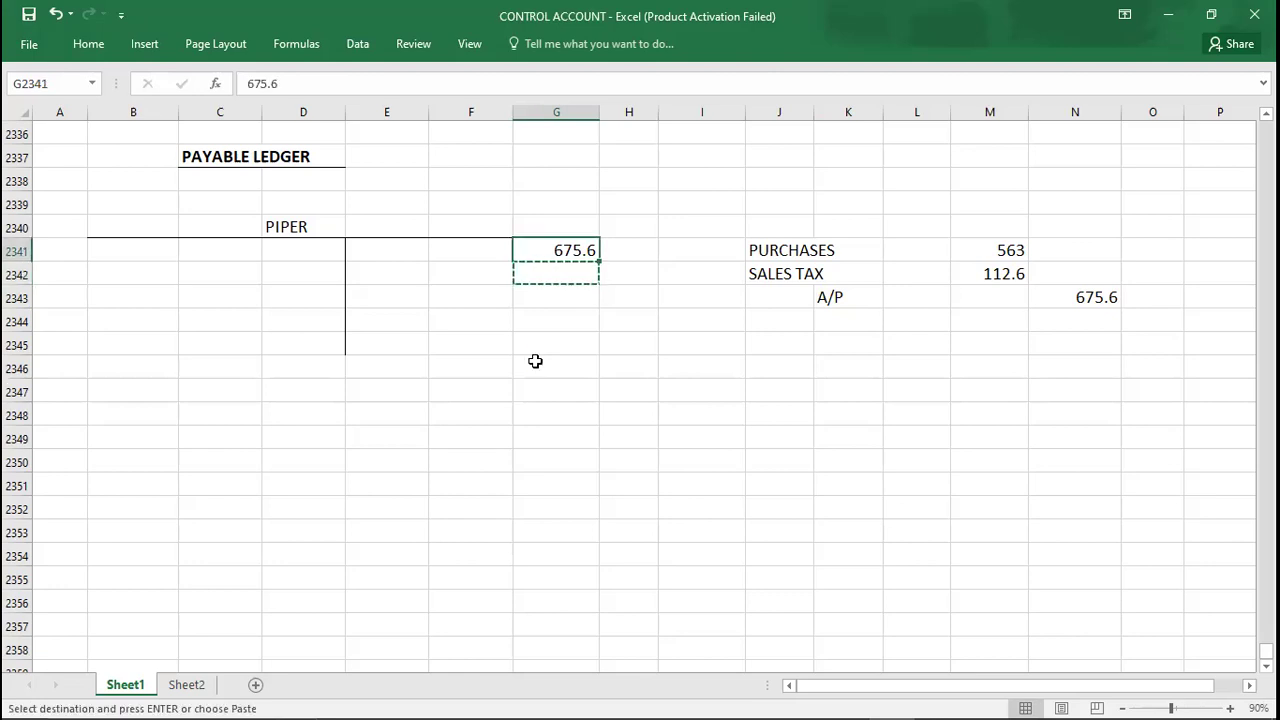
key(Delete)
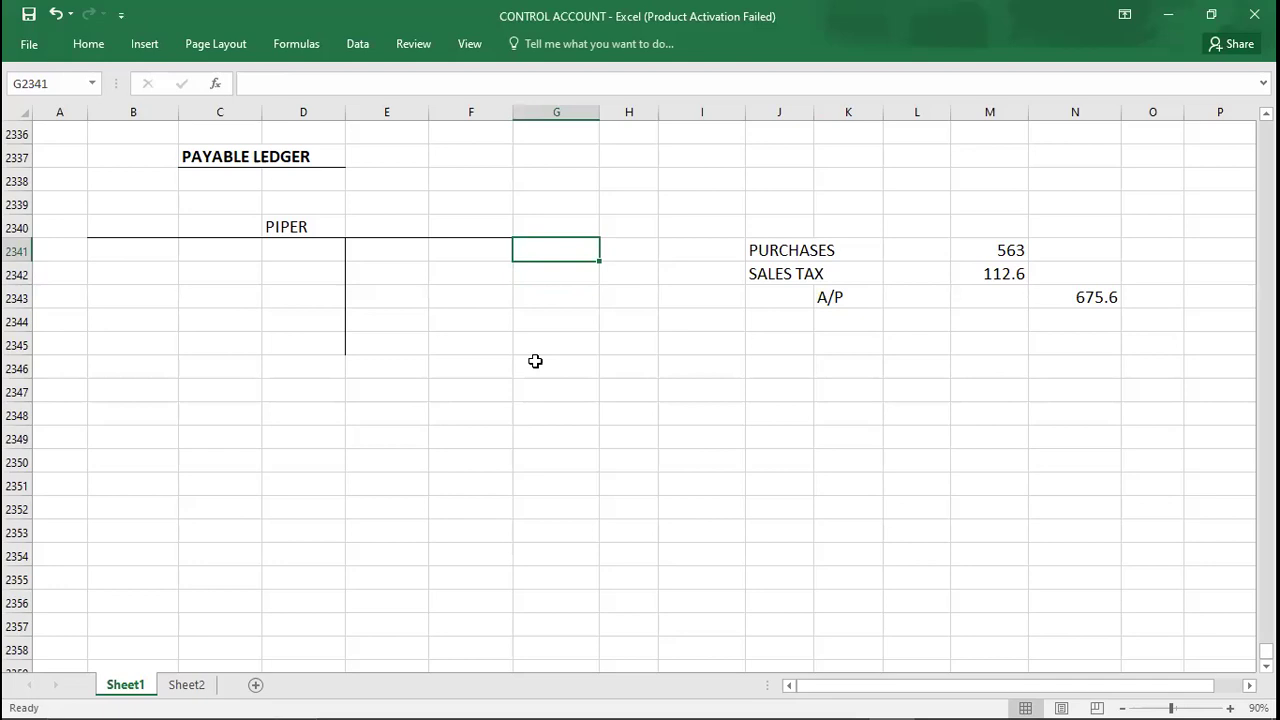
Enter the credit amounts 563 in G2341 and 112.3 in G2342 of the PIPER T-account
text(563)
key(Return)
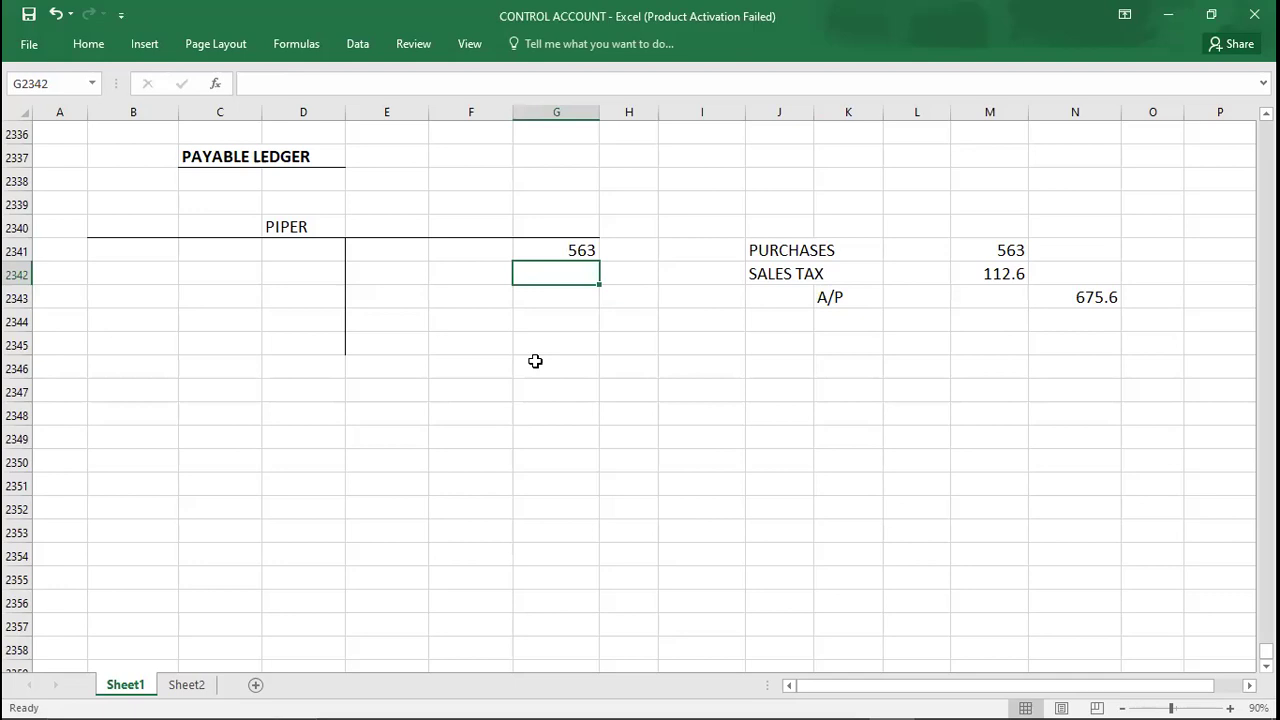
text(112.3)
key(Return)
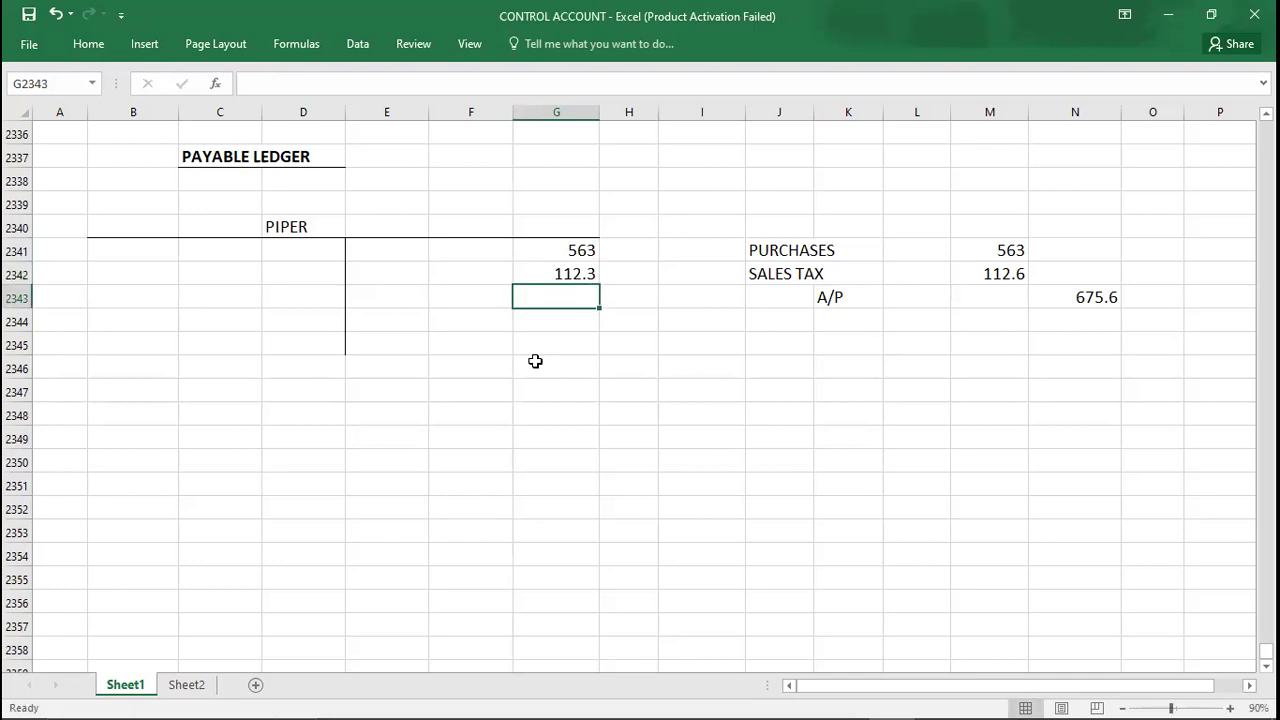
Label the PIPER account's credit entries PURCHASES in F2341 and SALES TAX in F2342
key(Up)
key(Up)
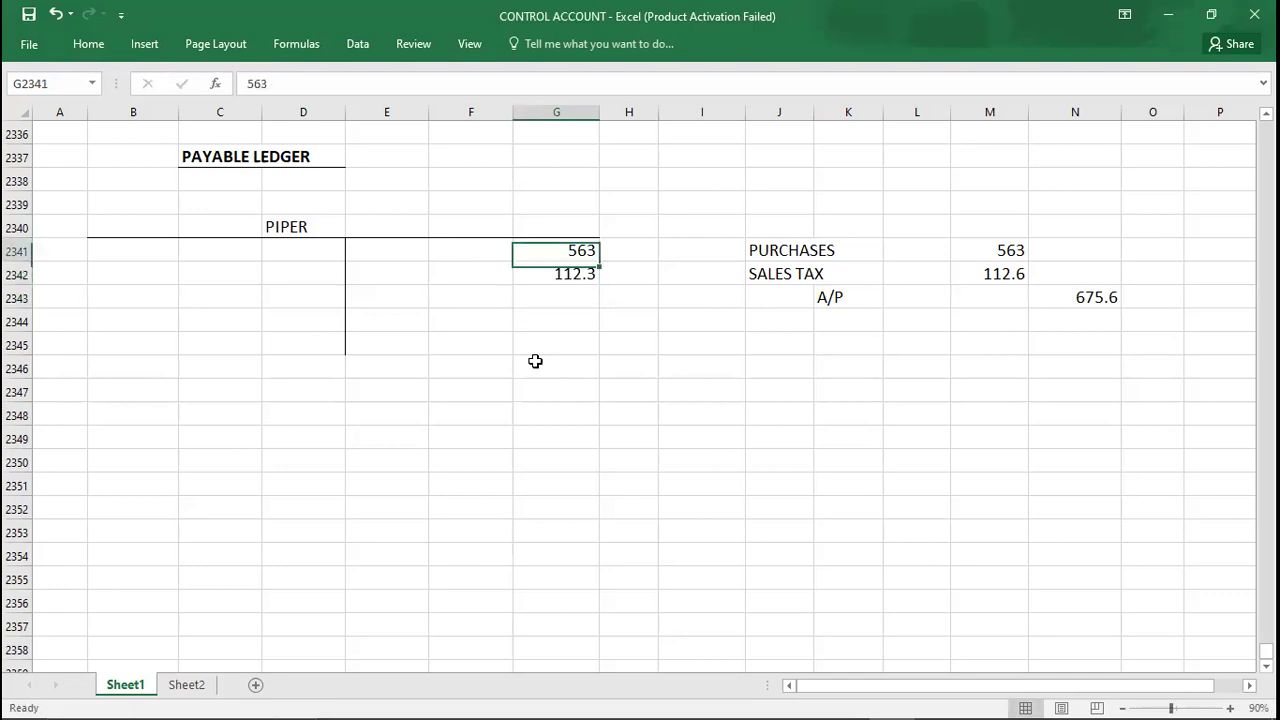
key(Left)
text(PURCHASES)
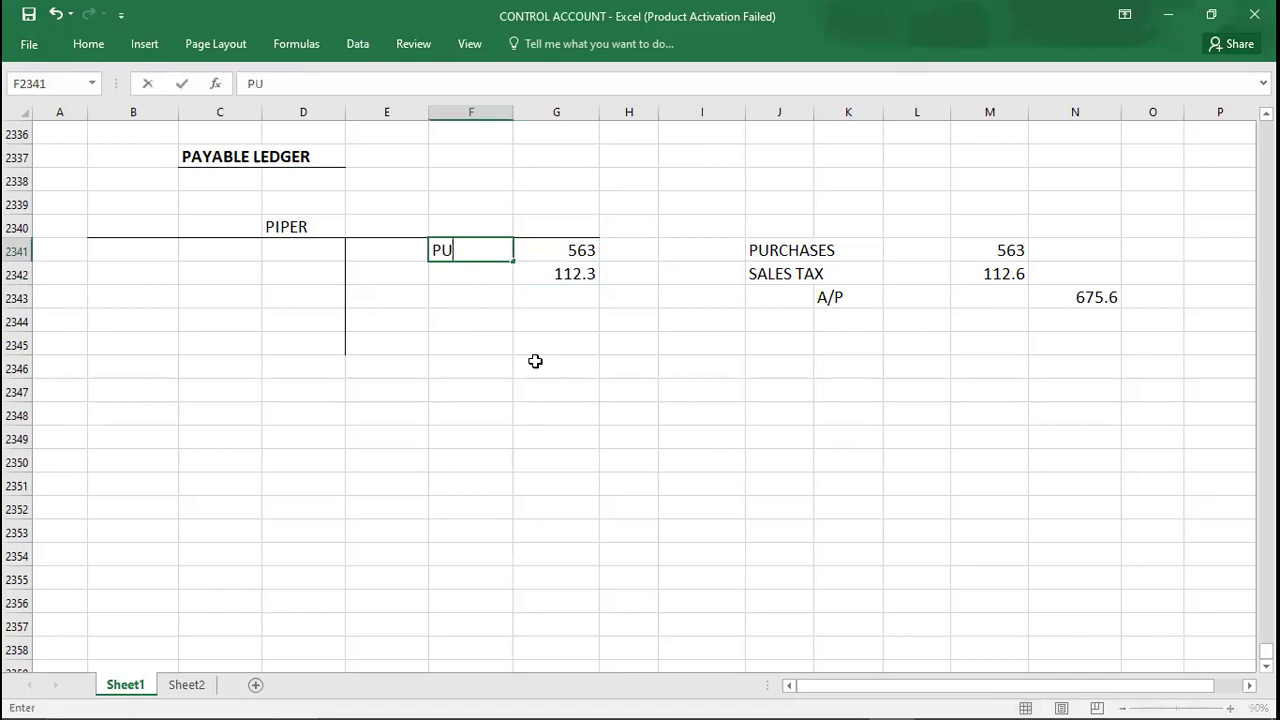
key(Return)
text(SALES TAX)
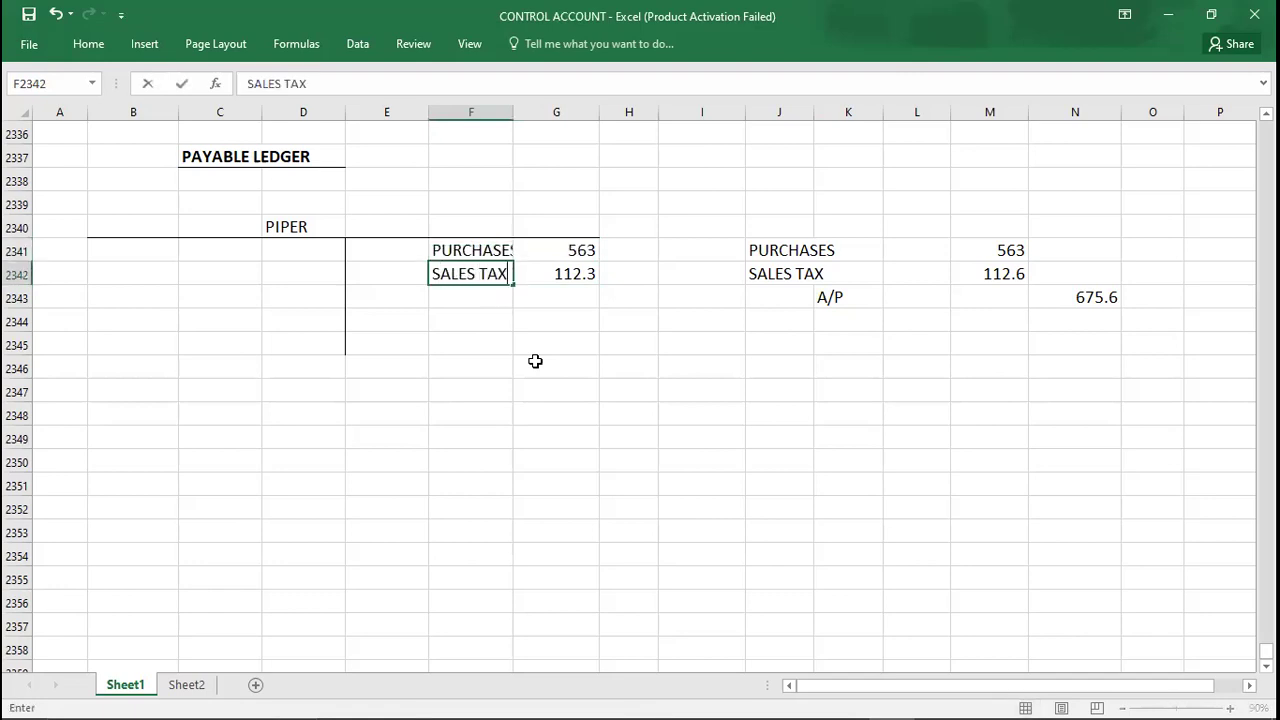
key(Return)
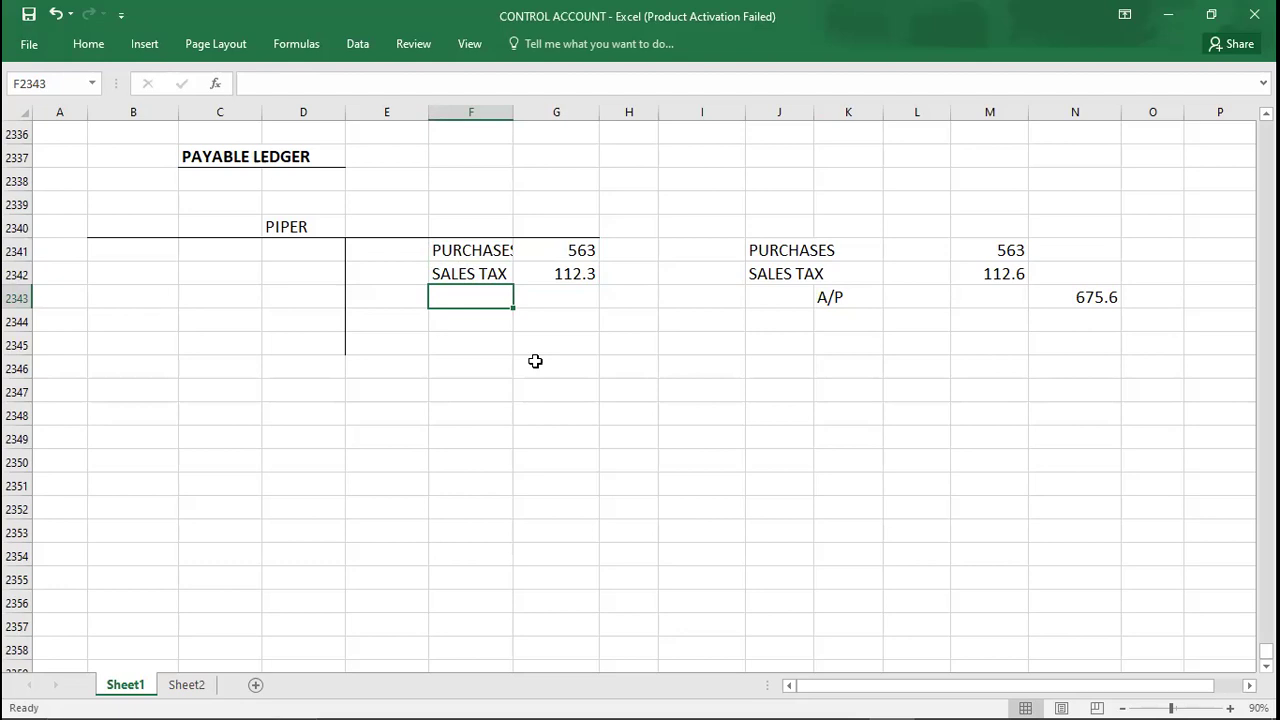
Undo the PIPER account's credit amounts and labels, and enter the single credit total 675.6 in G2341
key(ctrl+z)
key(ctrl+z)
key(ctrl+z)
key(ctrl+z)
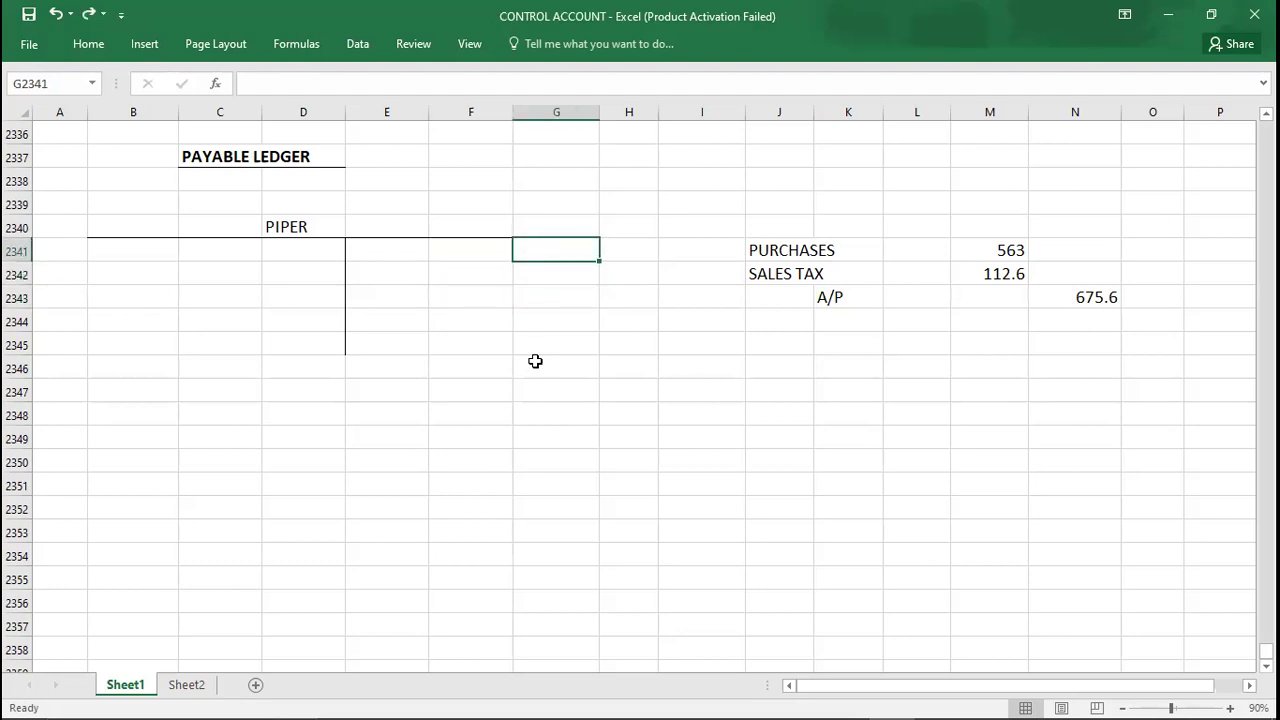
text(675.6)
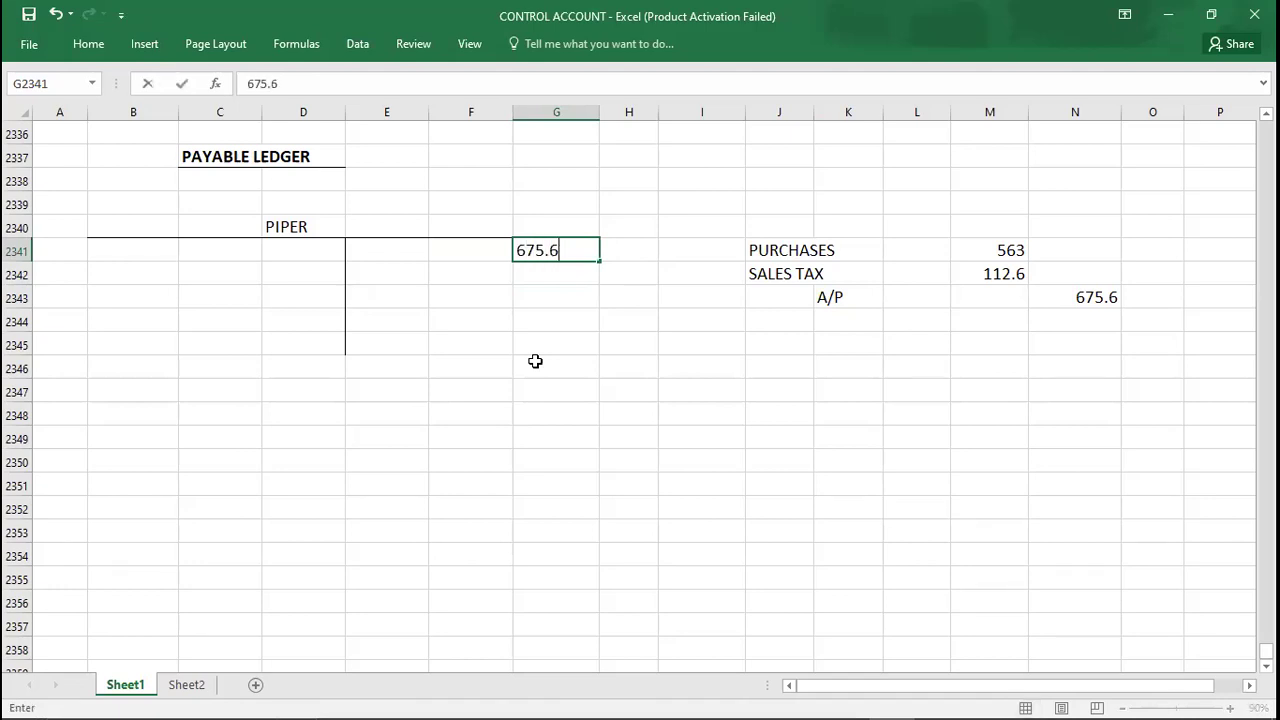
key(Return)
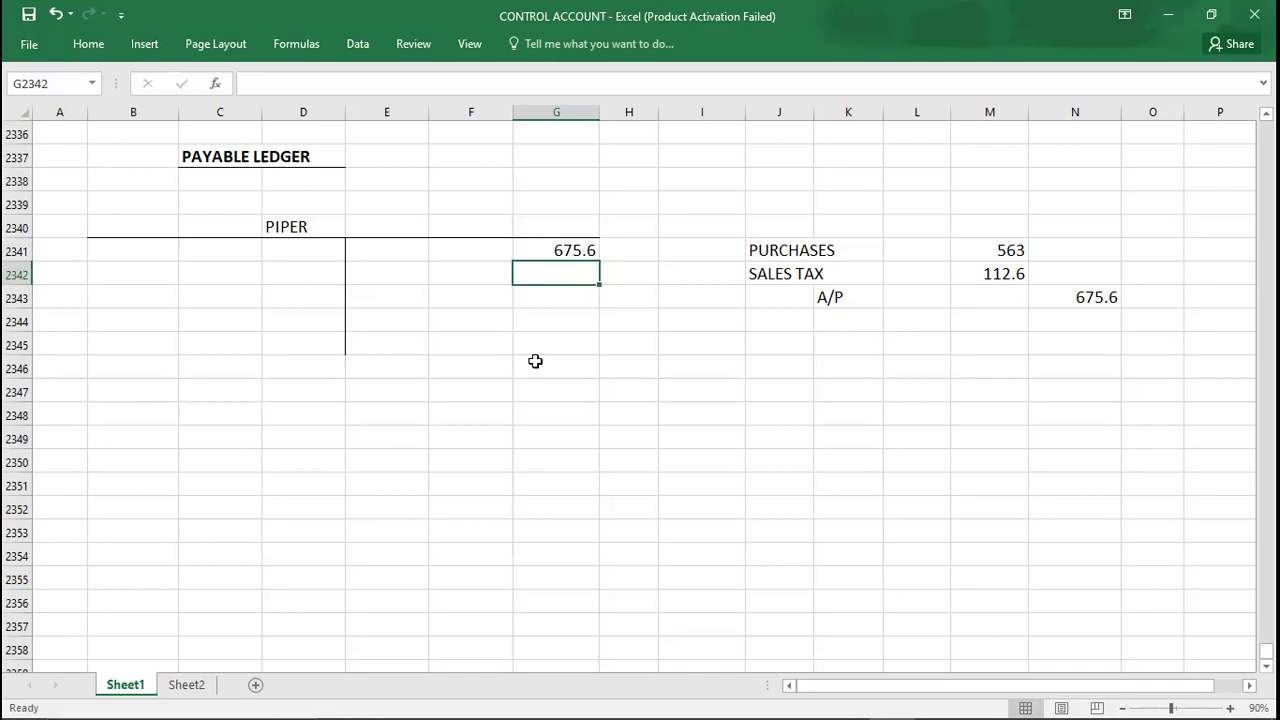
Check the purchase day book for the next supplier, and copy the whole PIPER T-account in B2340:G2345
key(alt+Tab)
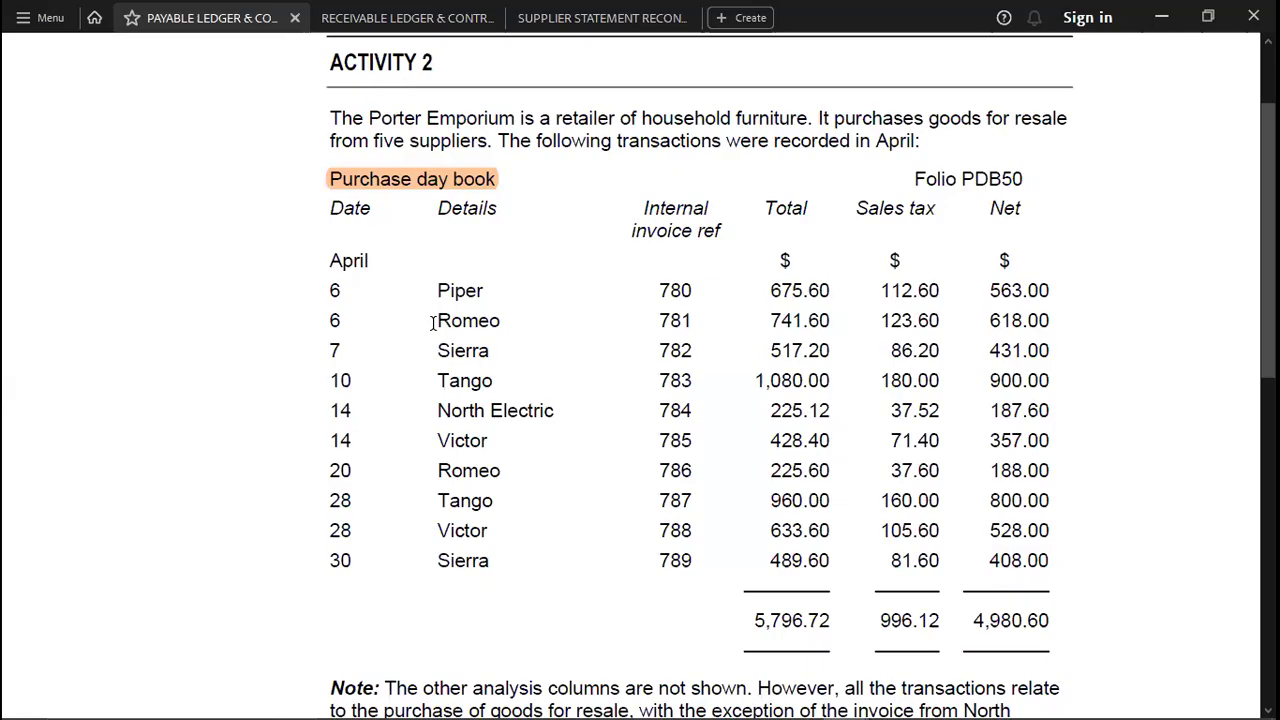
key(alt+Tab)
key(Up)
key(Up)
key(shift+Left)
key(shift+Left)
key(shift+Left)
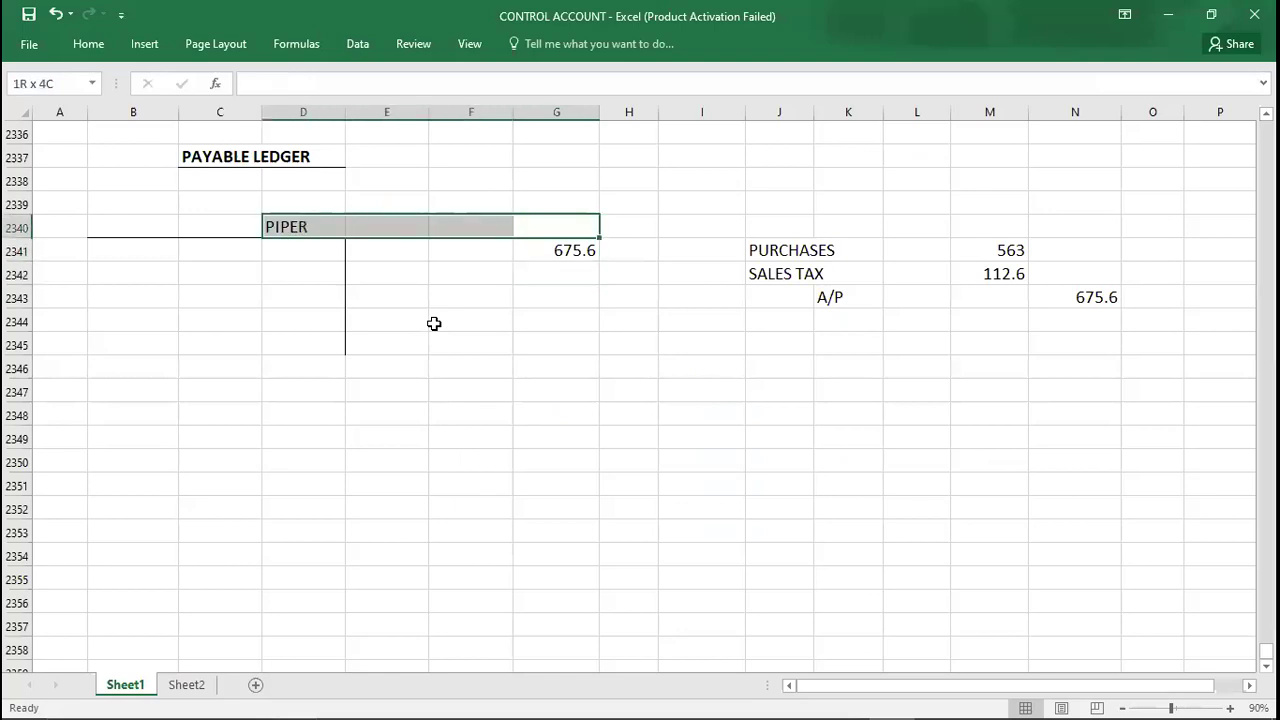
key(shift+Left)
key(shift+Left)
key(shift+Down)
key(shift+Down)
key(shift+Down)
key(shift+Down)
key(shift+Down)
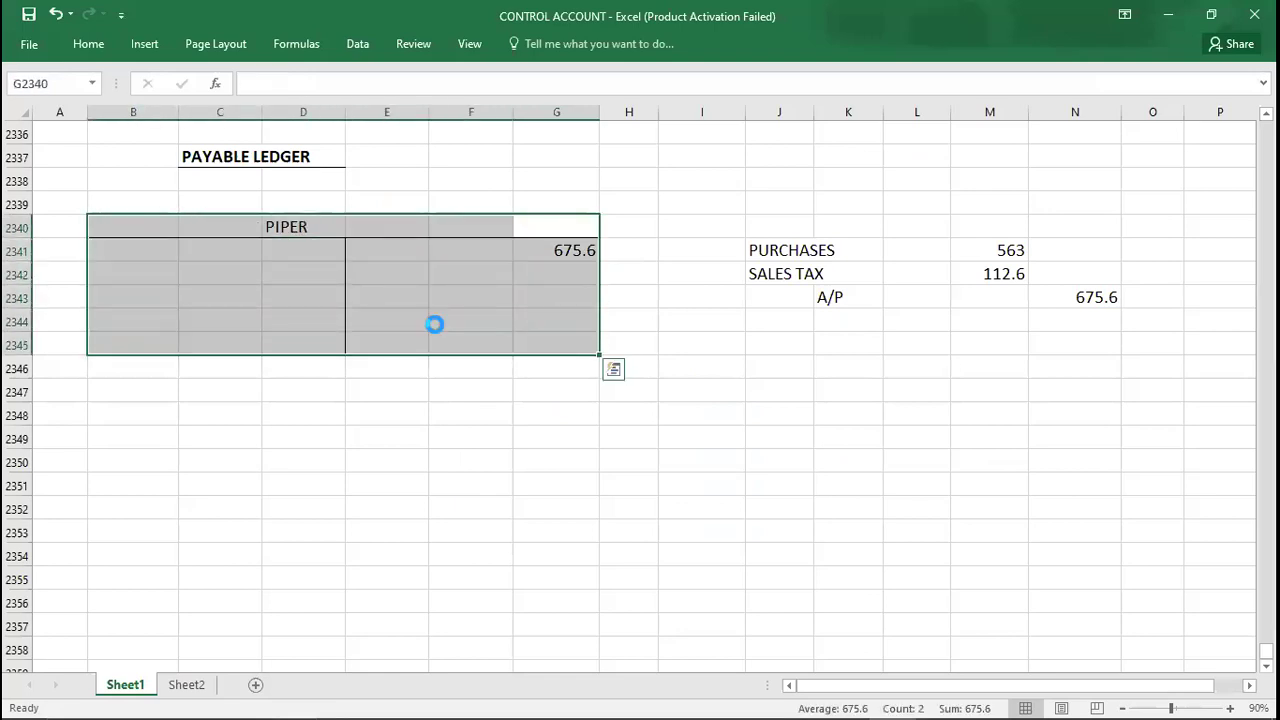
key(ctrl+c)
Paste a copy of the PIPER T-account starting at B2347, one blank row below the original
key(alt+Tab)
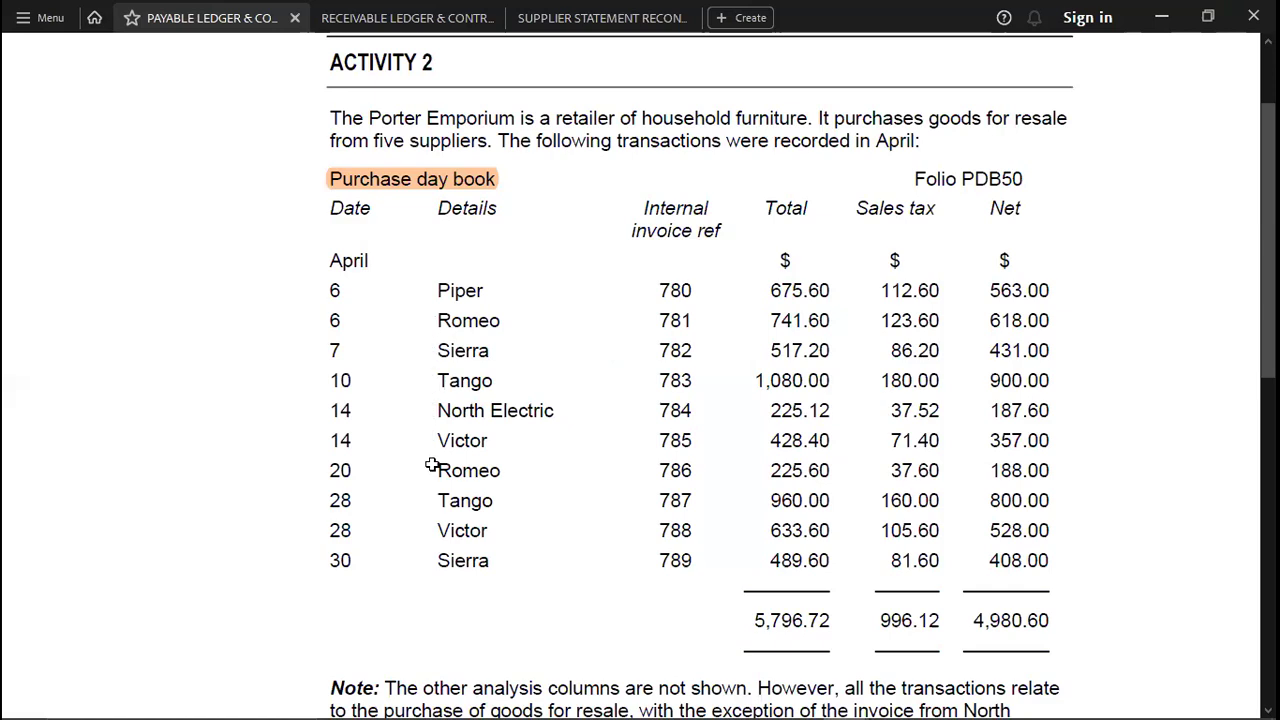
key(alt+Tab)
key(Down)
key(Down)
key(Left)
key(Left)
key(Left)
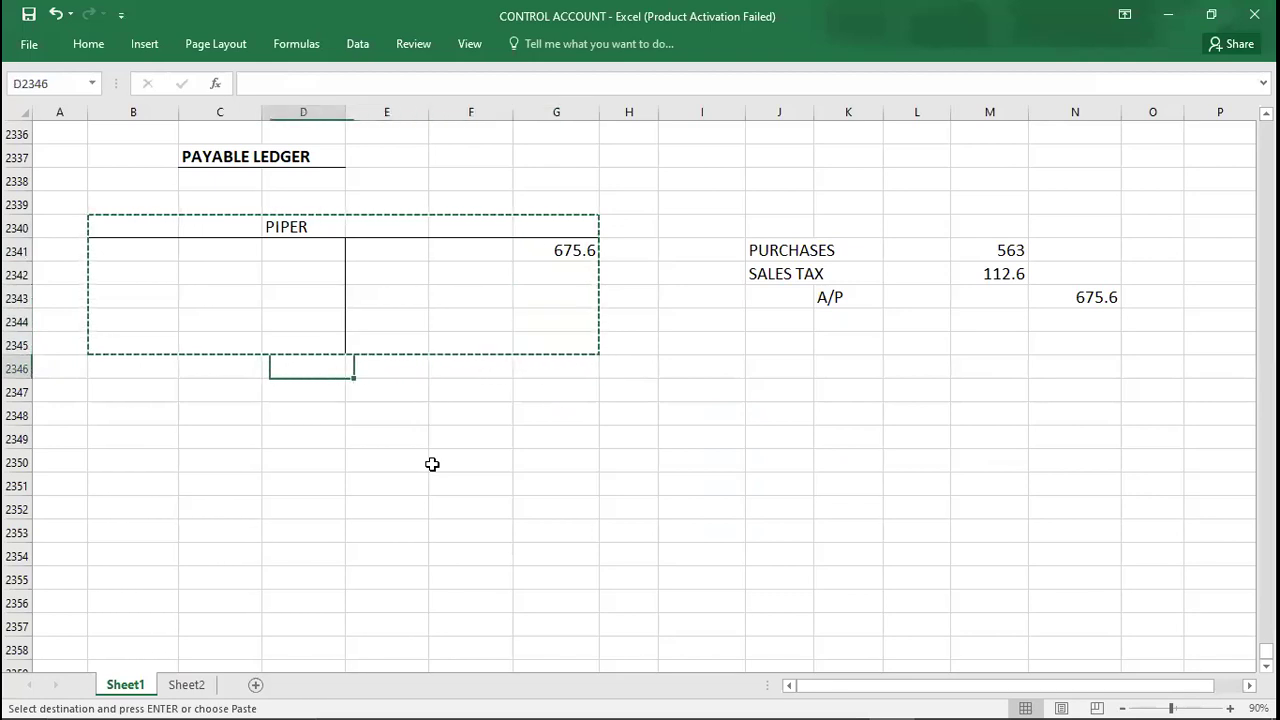
key(Left)
key(Left)
key(Down)
key(ctrl+v)
Paste another copy of the T-account starting at B2354
key(Down)
key(Down)
key(Down)
key(Down)
key(Down)
key(Down)
key(Down)
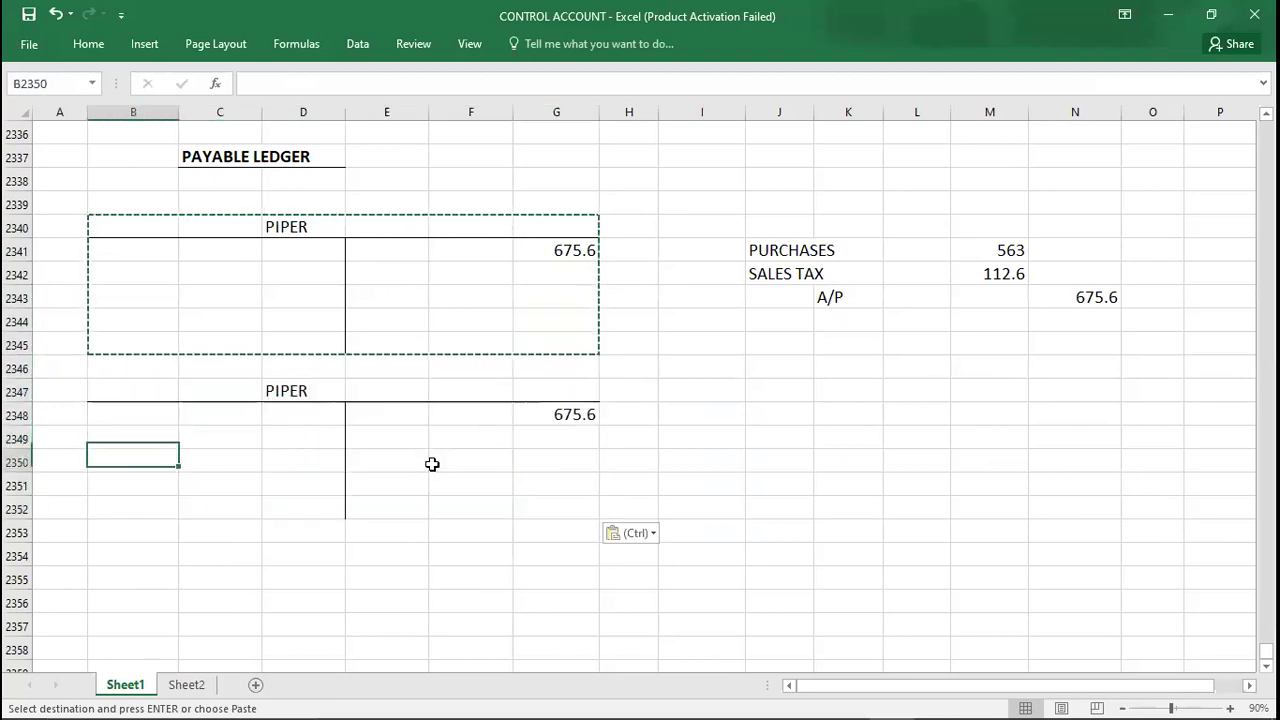
key(ctrl+v)
Paste another copy of the T-account starting at B2361, leaving one blank row above it
key(Down)
key(Down)
key(Down)
key(Down)
key(Down)
key(Down)
key(Down)
key(Down)
key(Down)
key(Down)
key(Down)
key(Down)
key(Up)
key(Up)
key(Up)
key(Up)
key(Up)
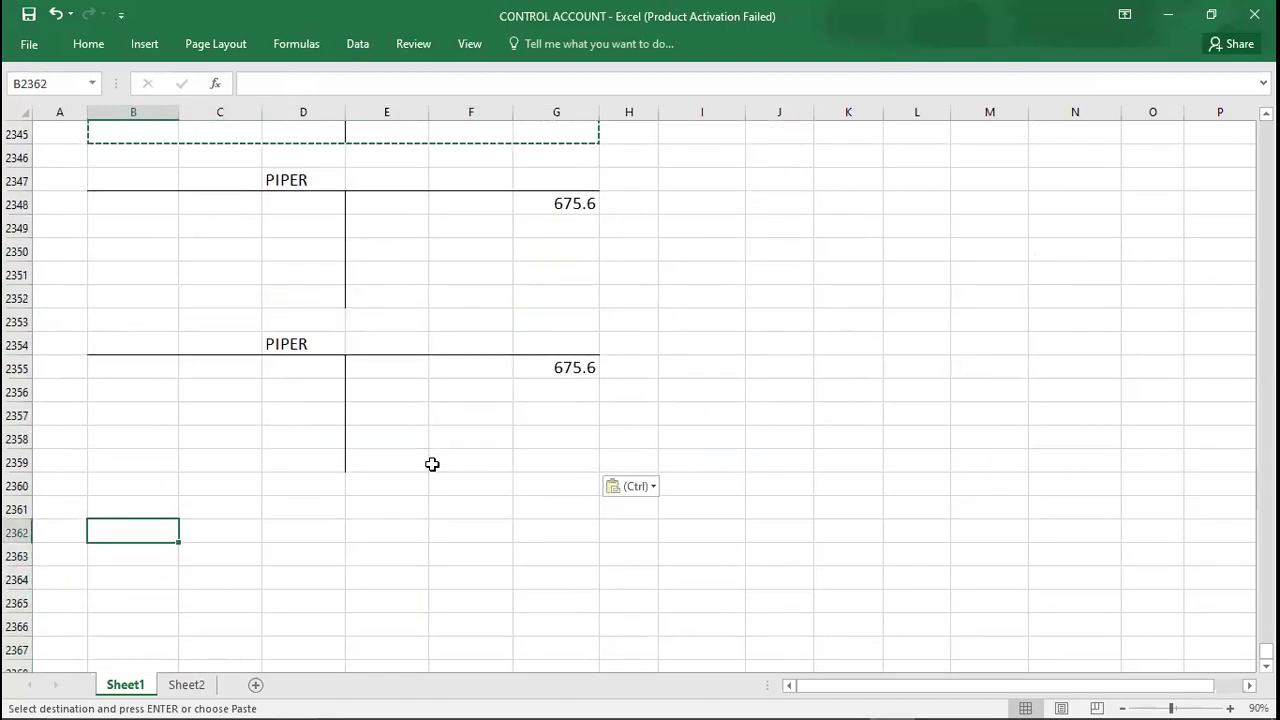
key(Up)
key(ctrl+v)
Paste another copy of the T-account starting at B2368
key(Down)
key(Down)
key(Down)
key(Down)
key(Down)
key(Down)
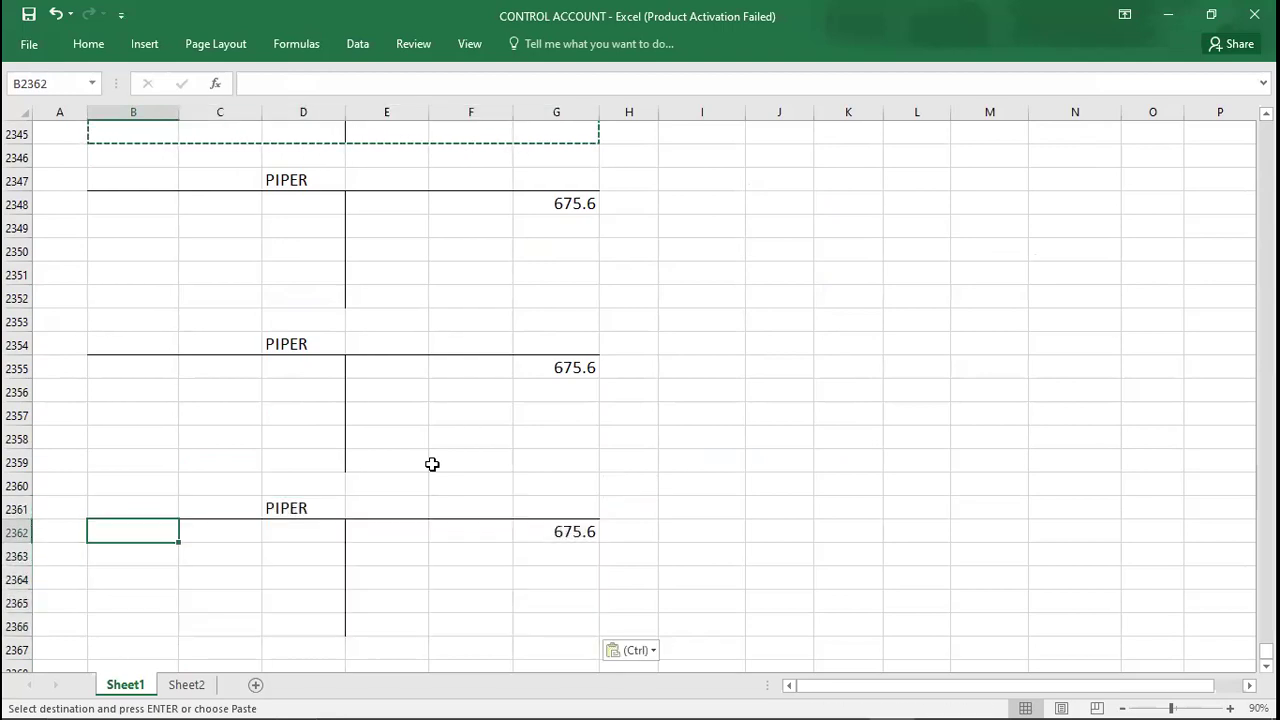
key(Down)
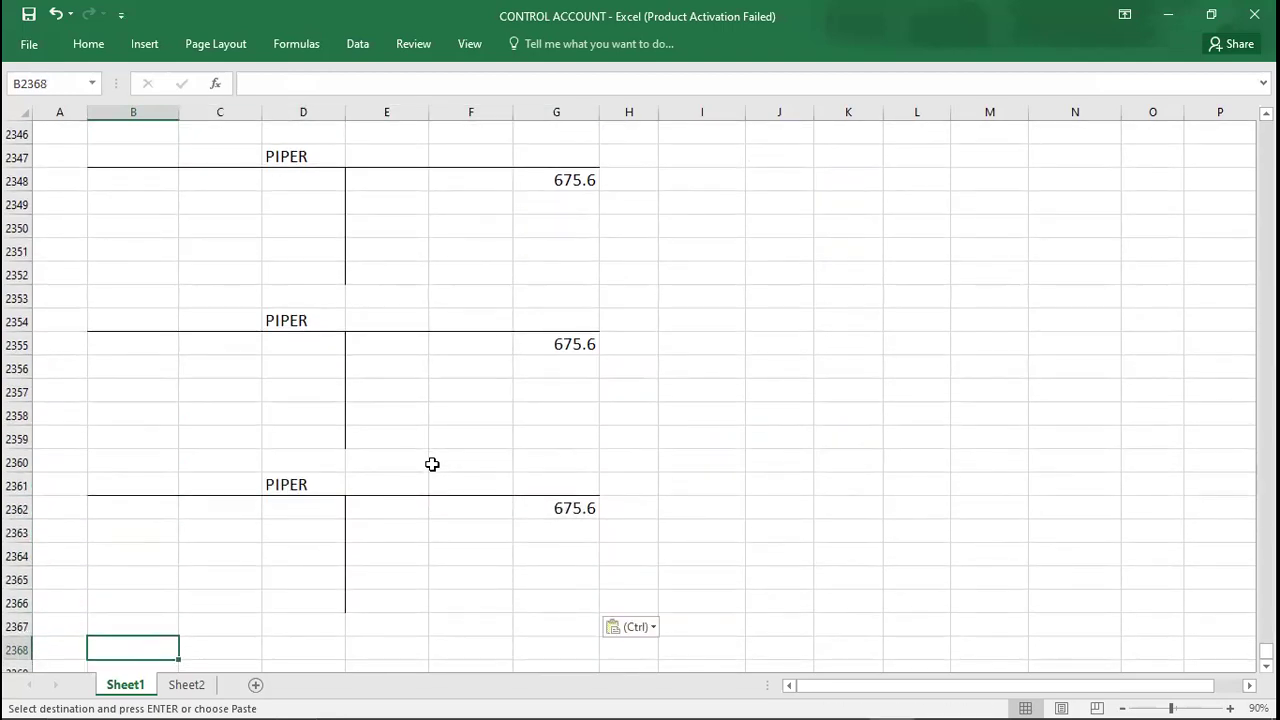
key(ctrl+v)
Rename the first copied T-account in D2347 as ROMEO
key(Up)
key(Up)
key(Up)
key(Up)
key(Up)
key(Up)
key(Up)
key(Up)
key(Up)
key(Up)
key(Up)
key(Up)
key(Up)
key(Up)
key(Up)
key(Up)
key(Up)
key(Up)
key(Up)
key(Up)
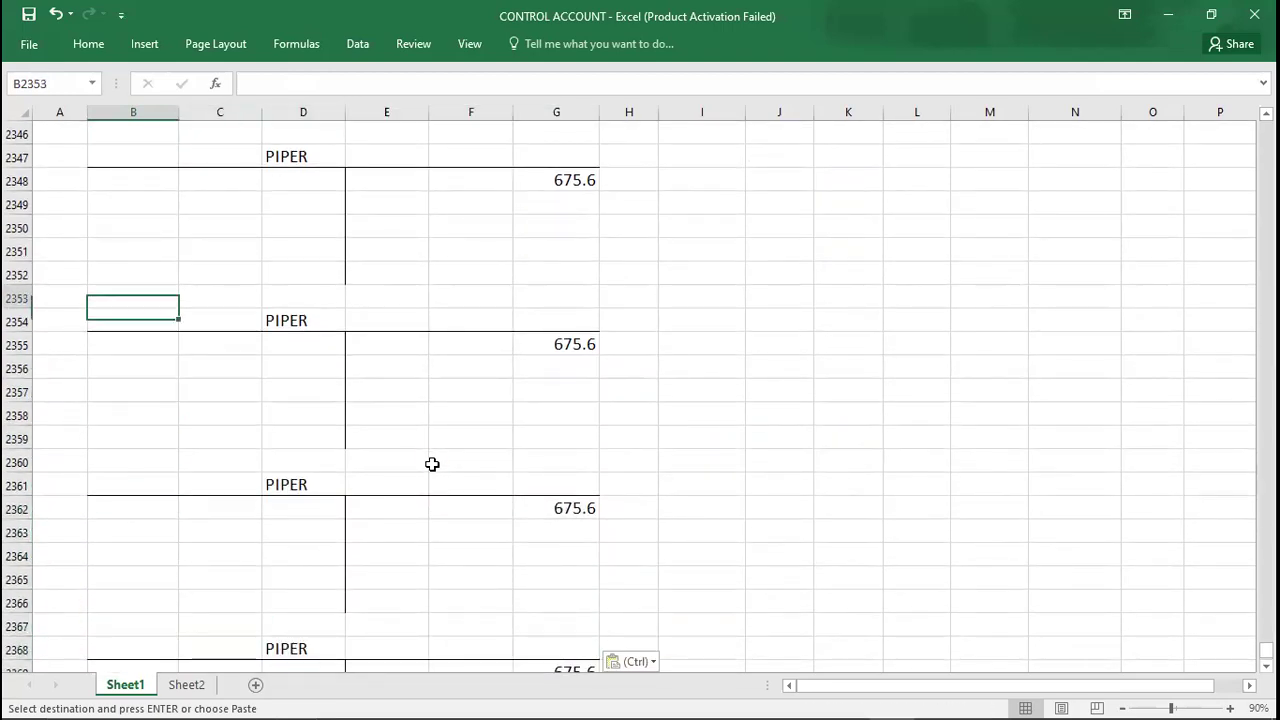
key(Up)
key(Down)
key(Down)
key(Down)
key(Down)
key(Down)
key(Down)
key(Down)
key(Down)
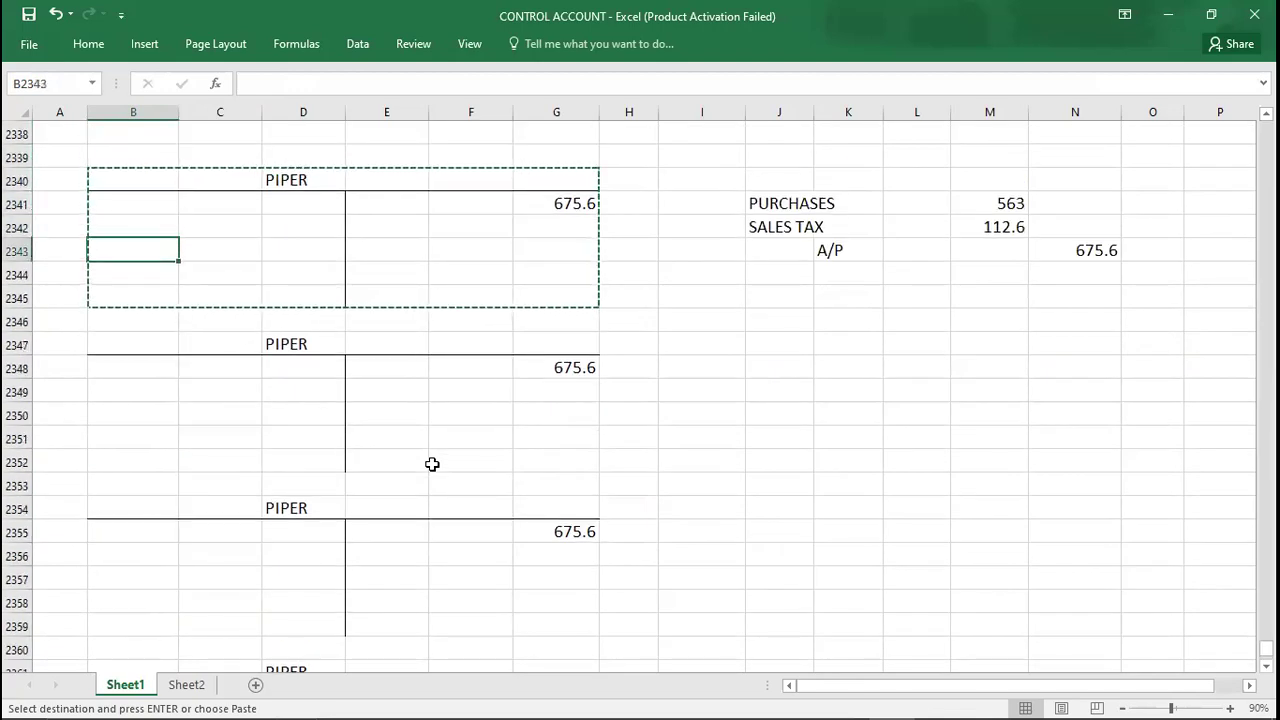
key(Right)
key(Right)
key(Down)
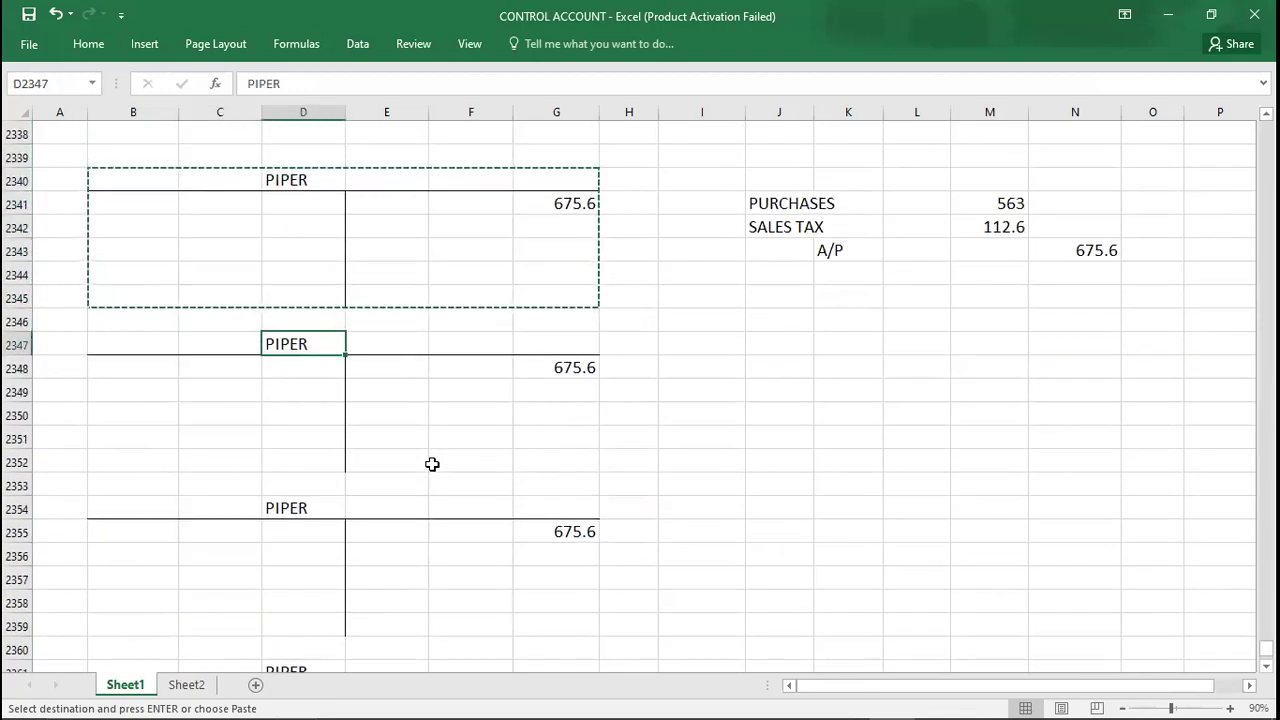
text(ROP)
key(BackSpace)
text(MEO)
key(Return)
Look up Romeo's 6 April total in the purchase day book and replace the credit in G2348 with 741.6
key(Right)
key(Right)
key(Right)
key(Delete)
key(alt+Tab)
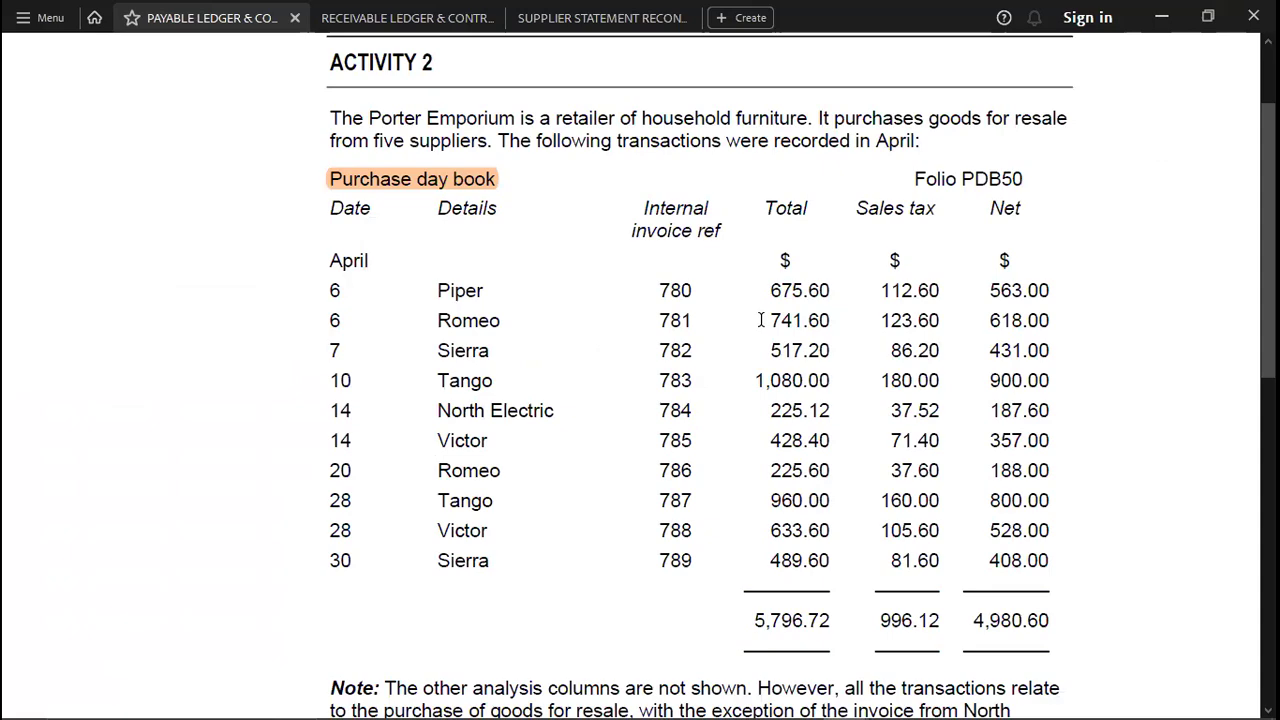
key(alt+Tab)
text(741.6)
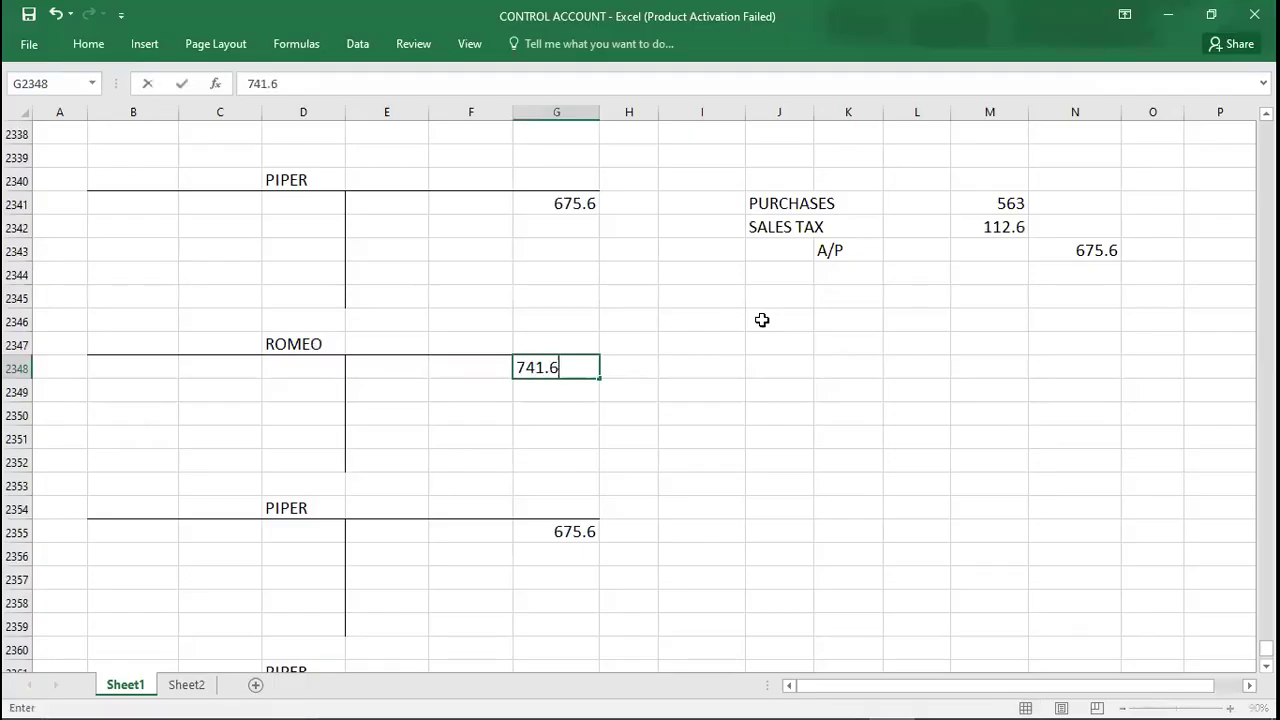
key(Return)
Look up the next supplier in the purchase day book and rename the T-account in D2361 as SIERRA
key(Down)
key(Down)
key(Down)
key(Down)
key(Down)
key(Down)
key(Down)
key(Down)
key(Down)
key(Down)
key(Down)
key(Down)
key(Down)
key(Down)
key(Down)
key(Down)
key(Down)
key(Down)
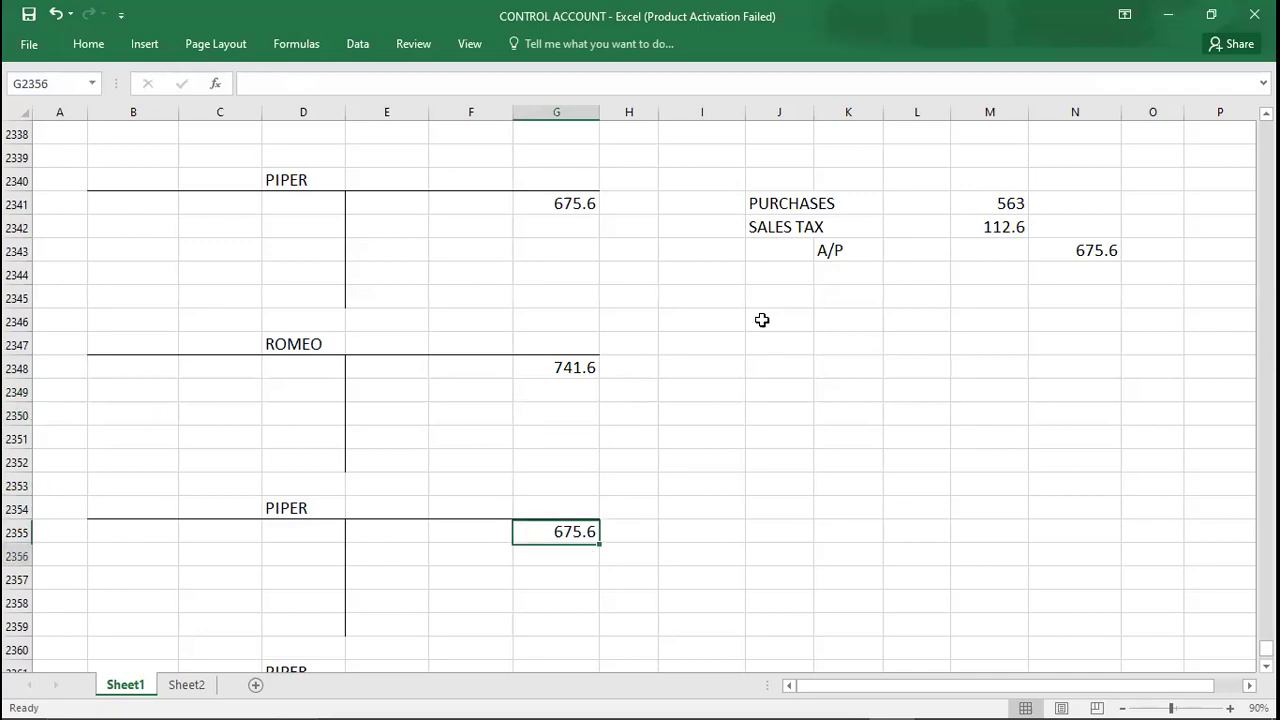
key(alt+Tab)
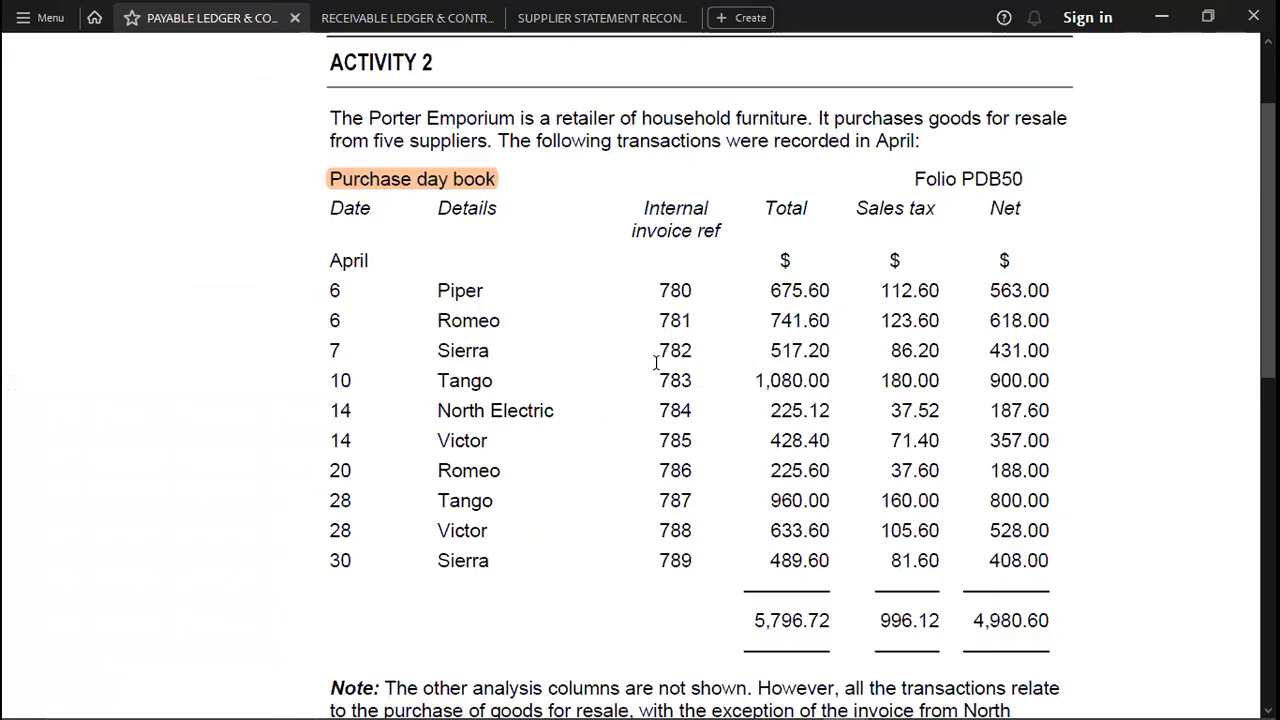
key(alt+Tab)
key(Left)
key(Up)
key(Up)
key(Up)
key(Up)
key(Up)
key(Left)
key(Up)
key(Left)
key(Left)
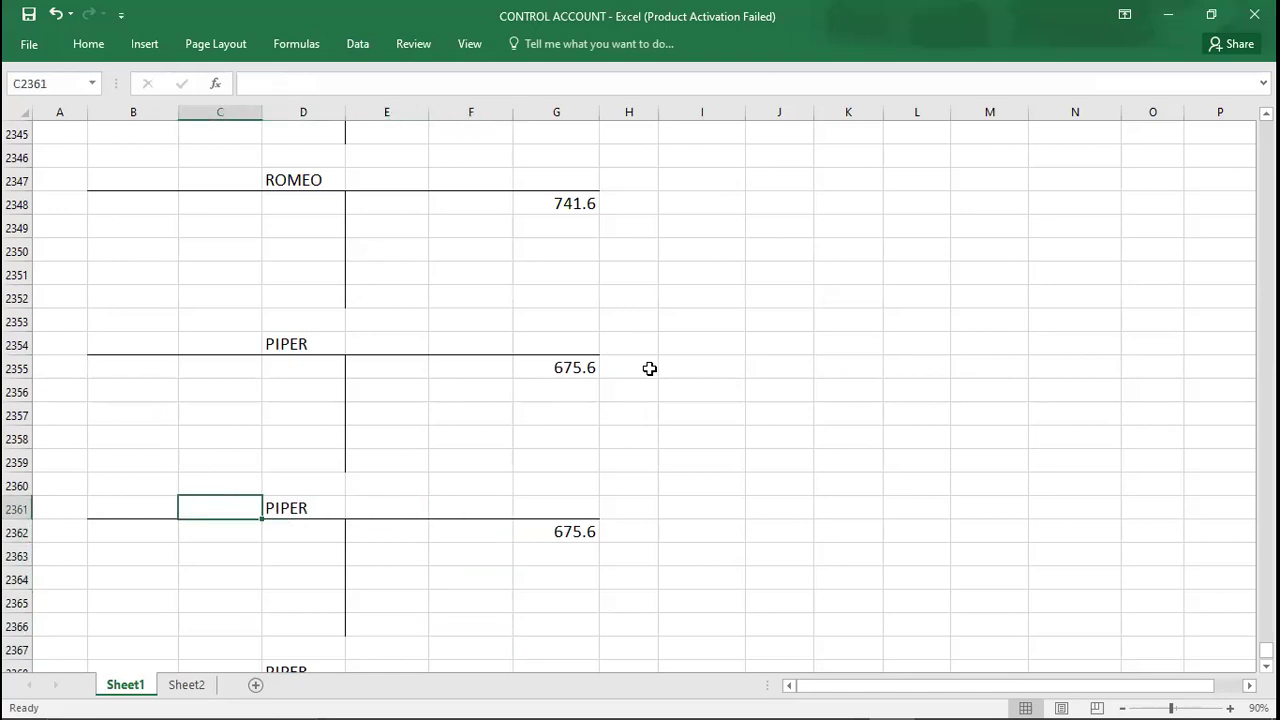
key(Right)
text(SIERRA)
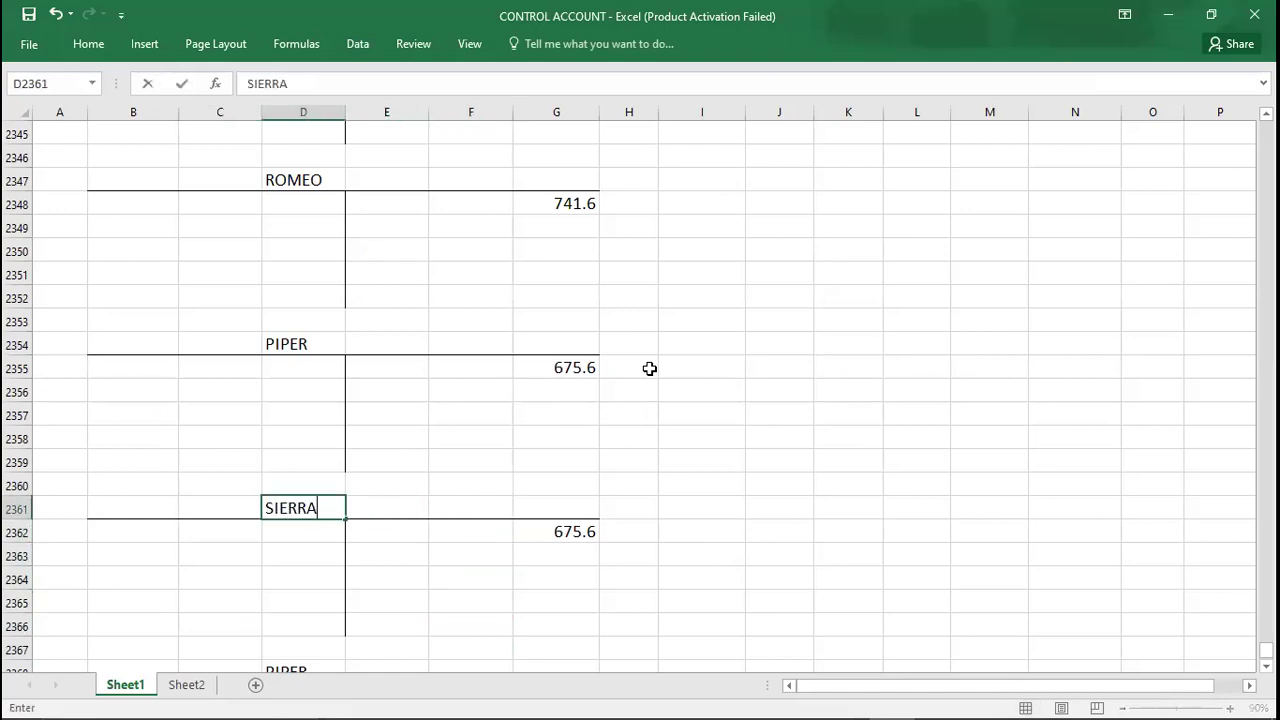
Look up Sierra's 7 April total in the purchase day book and replace the credit in G2362 with 517.2
key(Right)
key(Right)
key(Right)
key(Down)
key(alt+Tab)
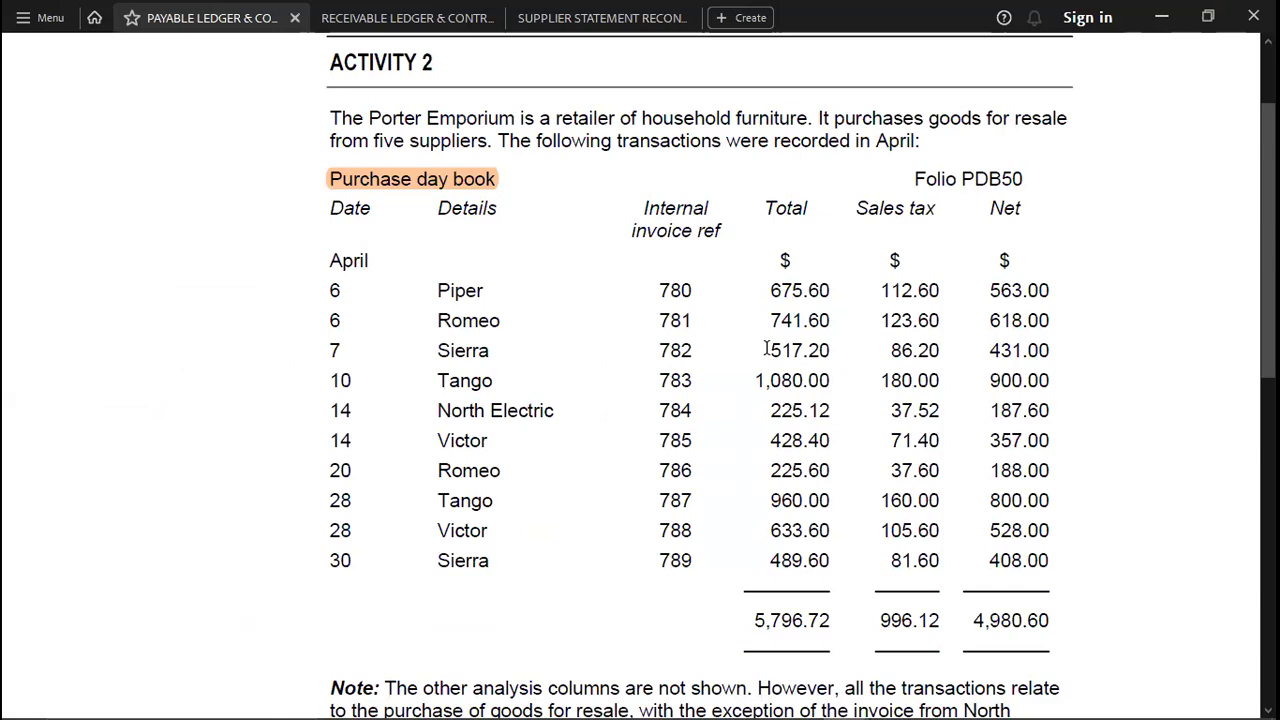
key(alt+Tab)
text(517.2)
key(Return)
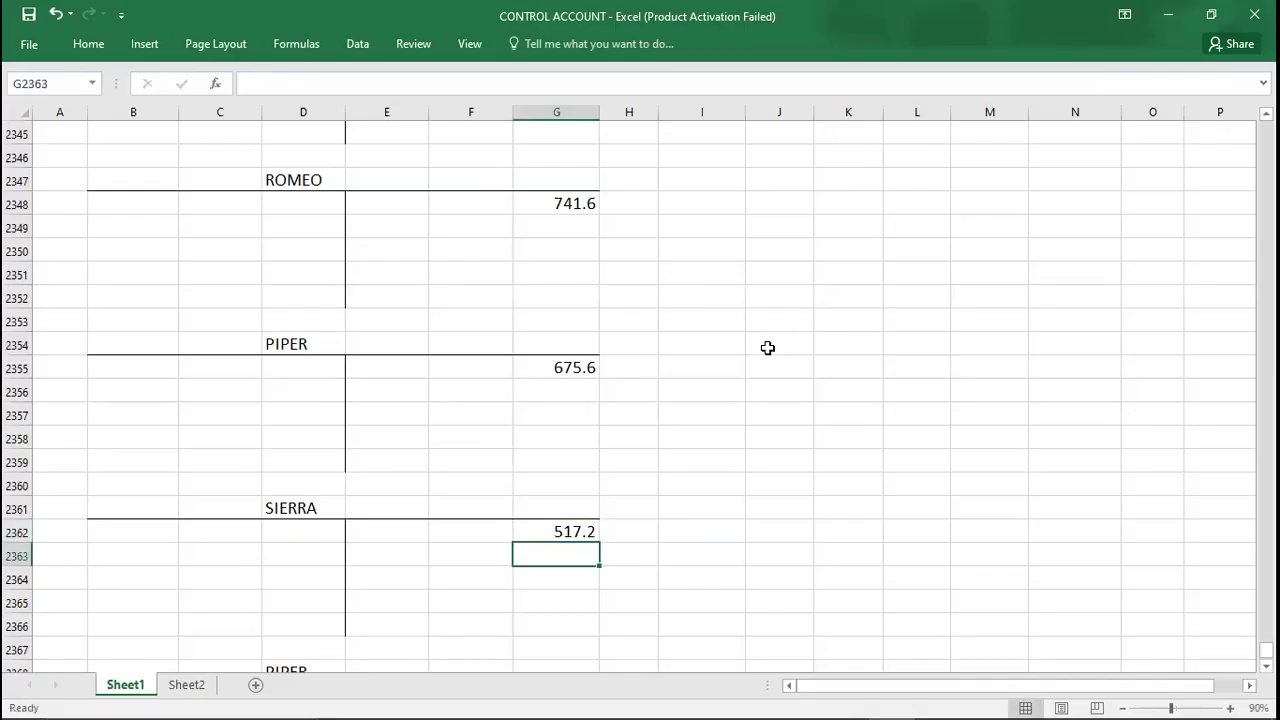
Check the supplier order in the purchase day book and rename the T-account in D2354 as SIERRA
key(alt+Tab)
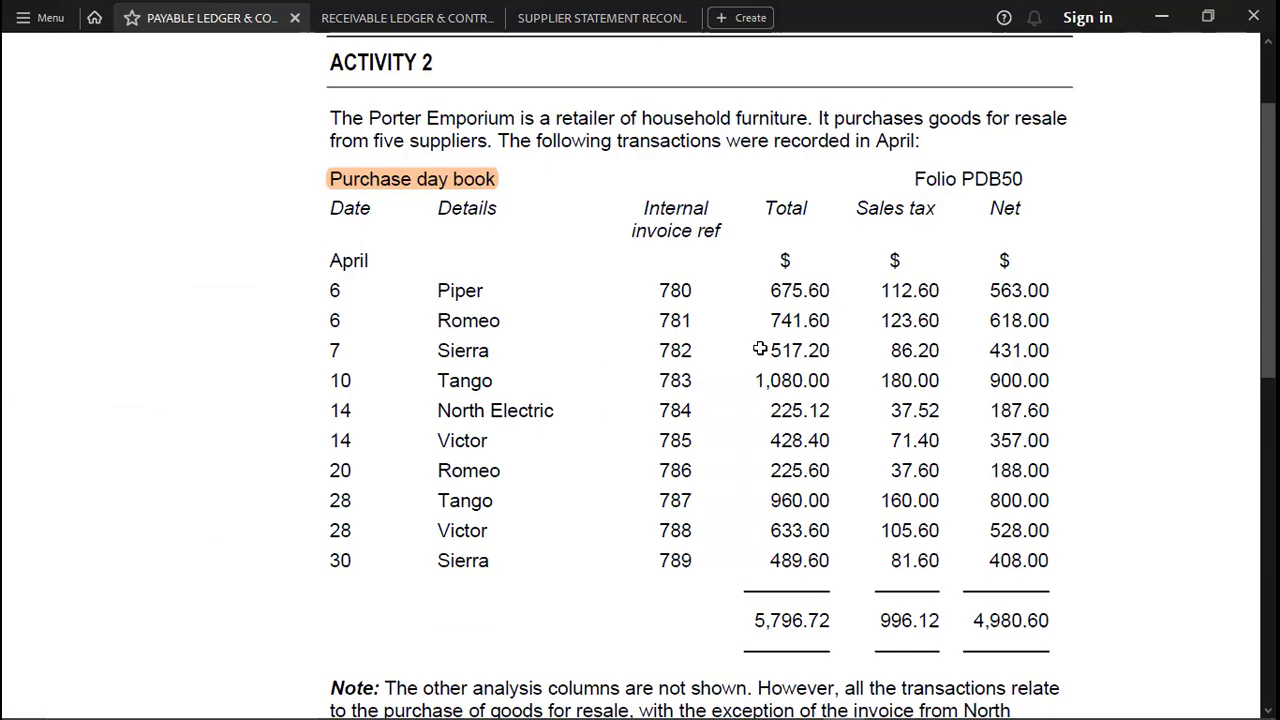
key(alt+Tab)
key(Up)
key(Up)
key(Up)
key(Up)
key(Up)
key(Up)
key(Up)
key(Up)
key(Up)
key(Up)
key(Up)
key(Left)
key(Left)
key(Left)
key(Down)
key(Down)
text(SIERR)
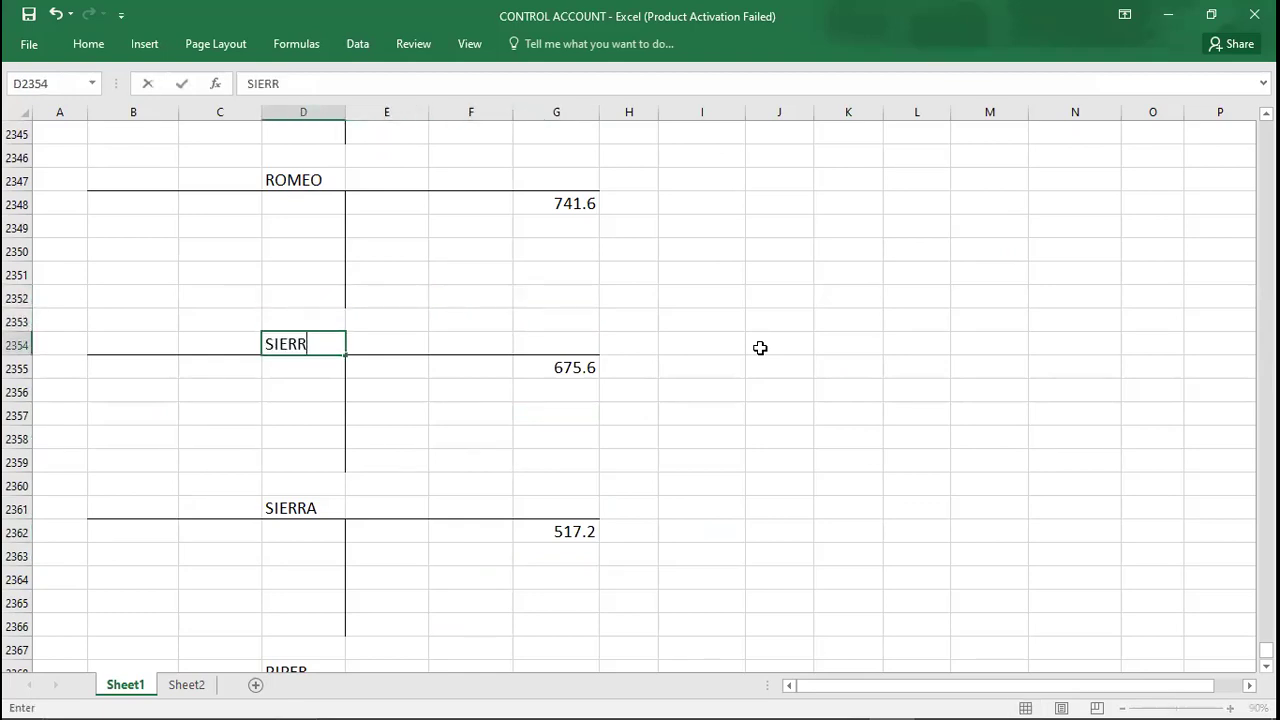
text(A)
Replace the credit in G2355 of the Sierra T-account with 517.2
key(Right)
key(Right)
key(Right)
key(Down)
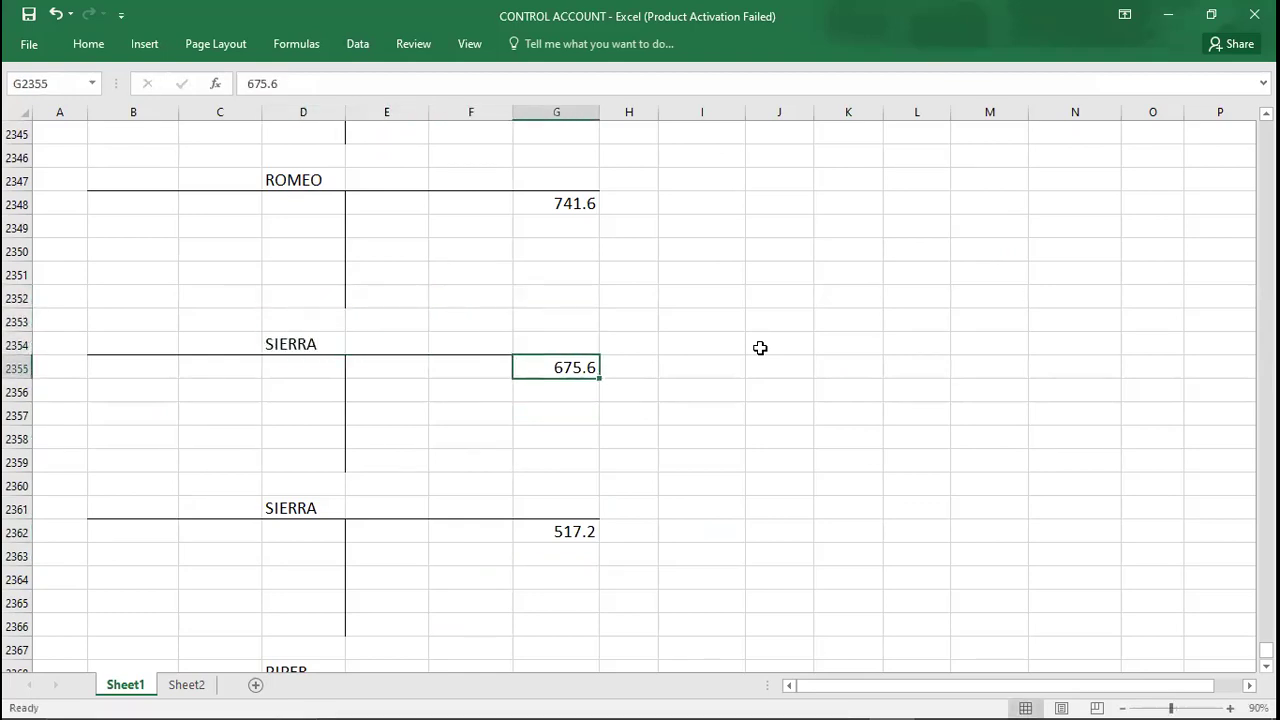
text(7)
key(BackSpace)
text(517.2)
key(Return)
Look up the supplier after Sierra in the purchase day book and rename the T-account in D2361 as TANGO
key(Down)
key(Down)
key(Down)
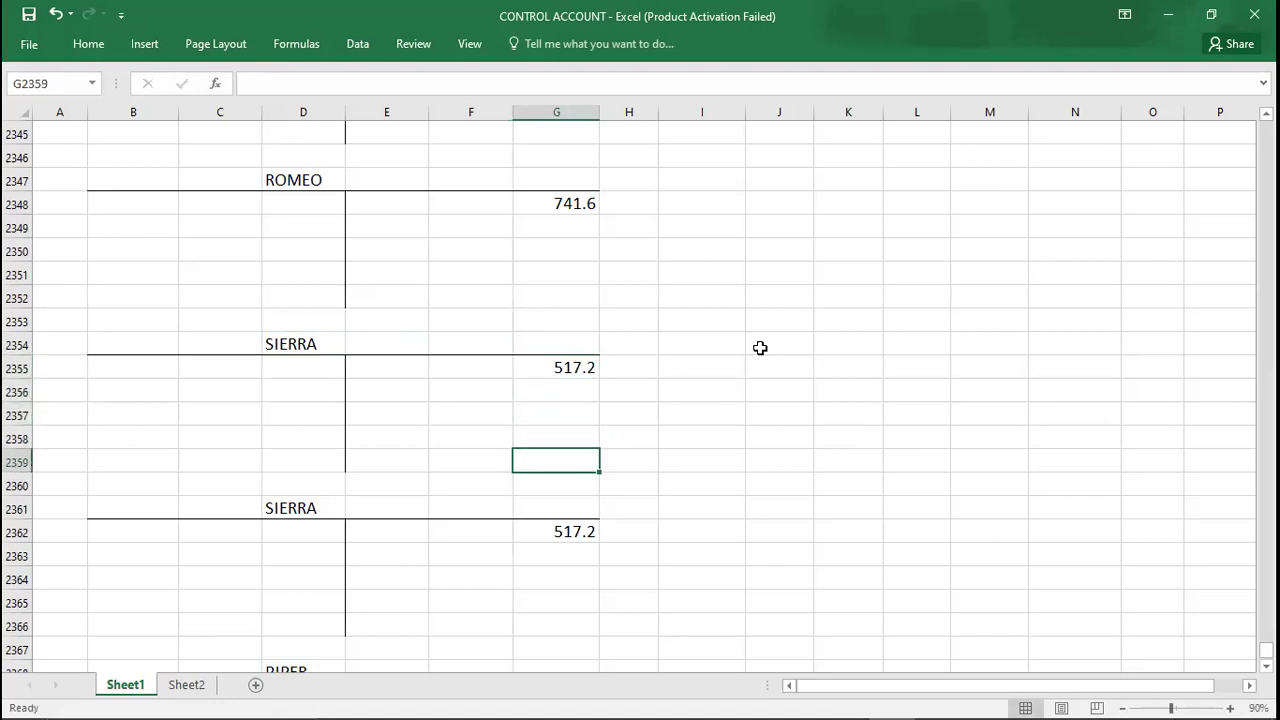
key(Down)
key(Down)
key(Left)
key(Left)
key(Left)
key(alt+Tab)
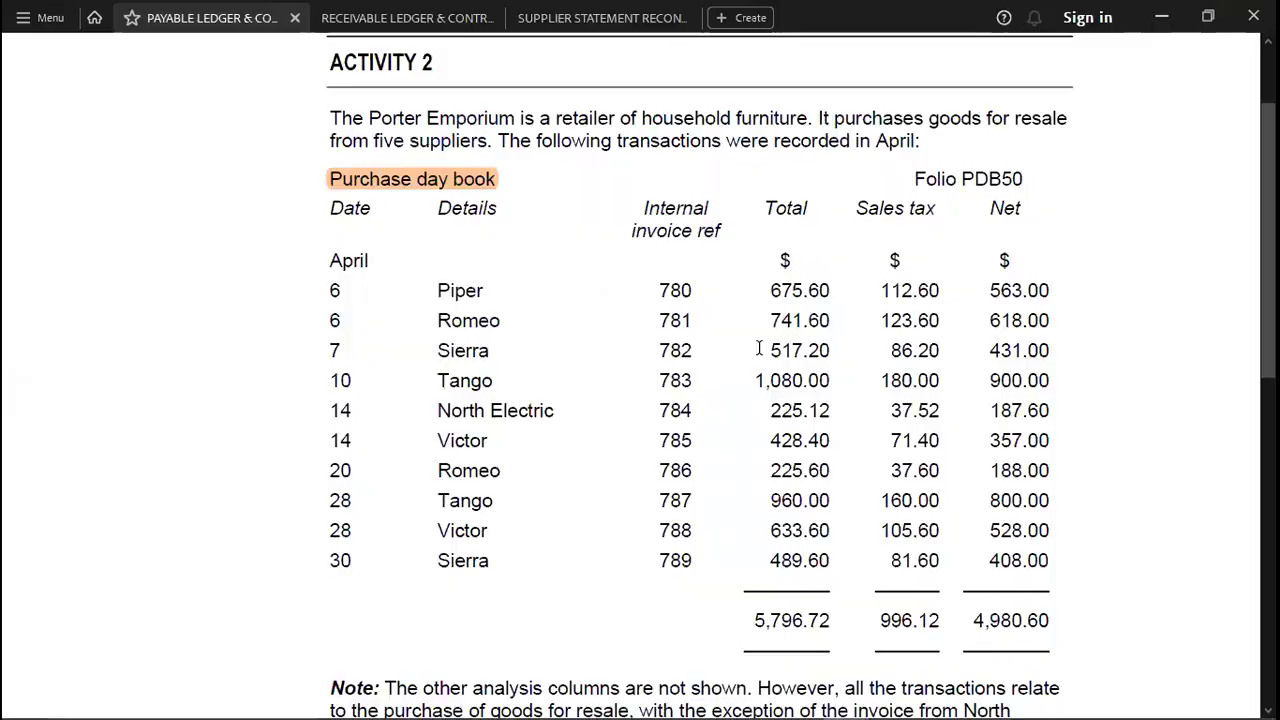
key(alt+Tab)
text(TANGO)
key(Return)
Look up Tango's 10 April total in the purchase day book and replace the credit in G2362 with 1080
key(Right)
key(Right)
key(Right)
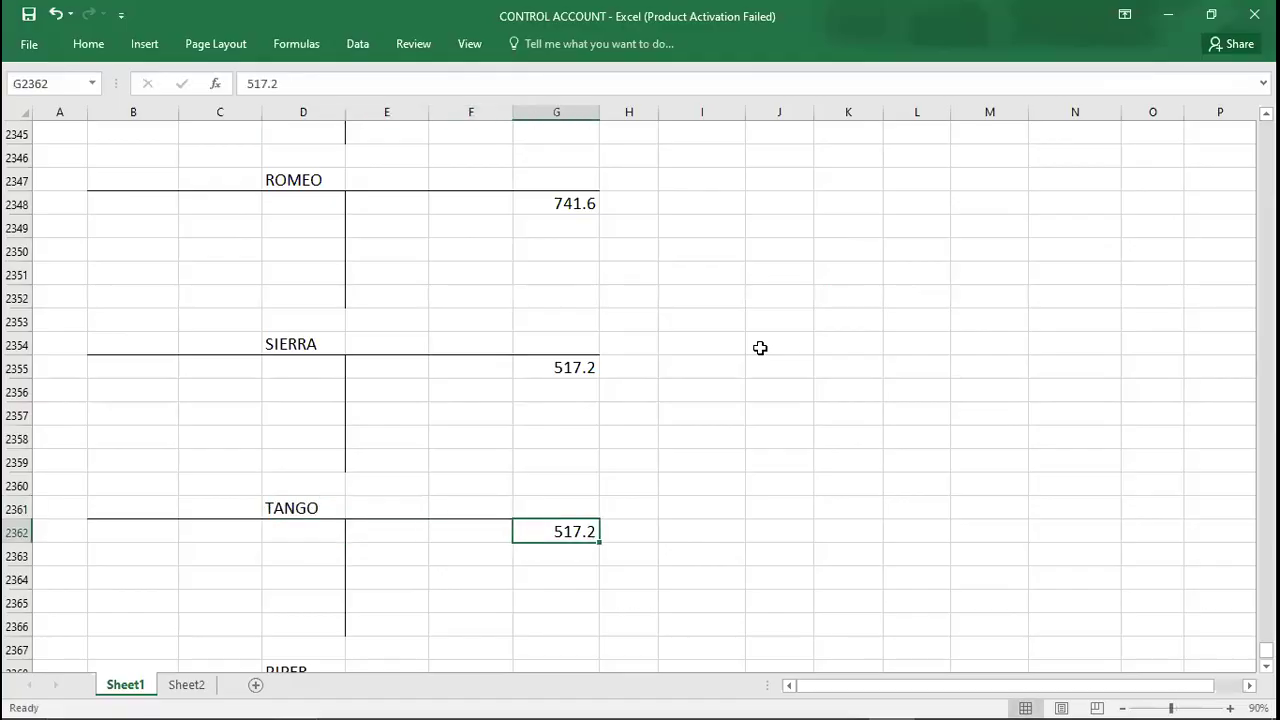
key(alt+Tab)
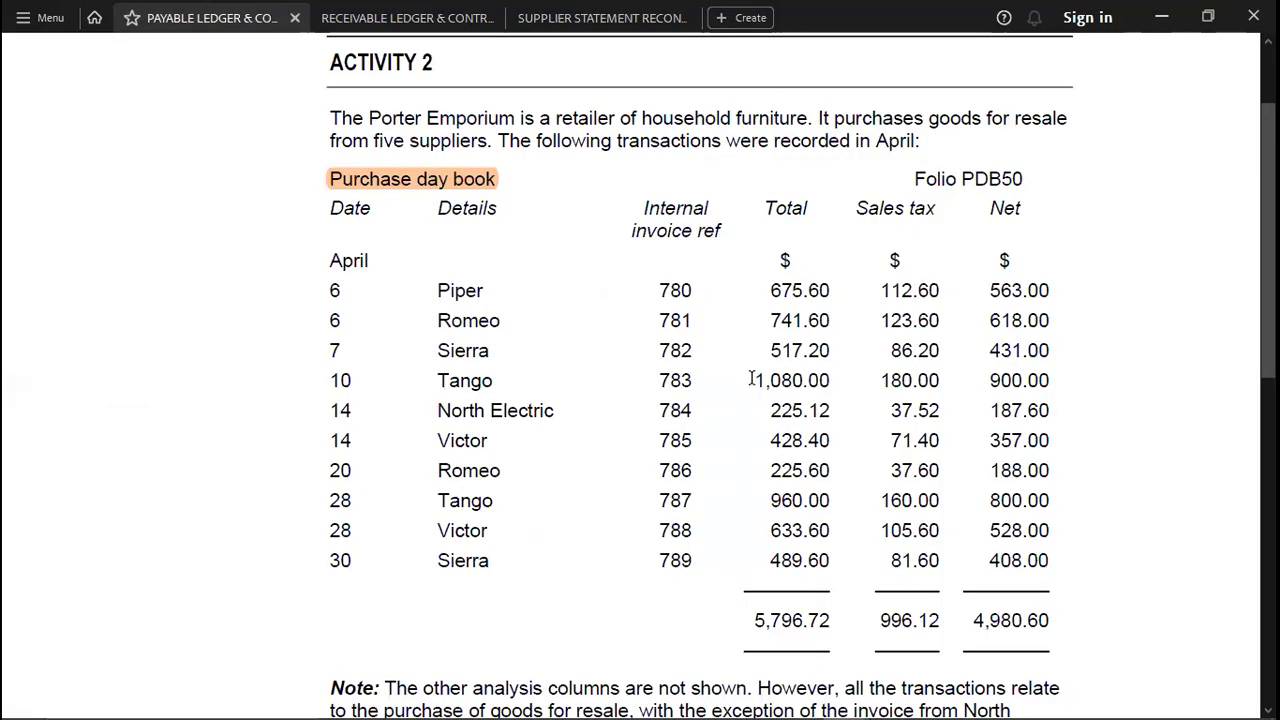
key(alt+Tab)
text(108)
key(Return)
key(Up)
text(1080)
key(Return)
key(Down)
key(Down)
key(Down)
key(Down)
key(Down)
key(Down)
text(675.6)
key(Return)
key(Down)
key(Down)
key(Down)
key(Down)
key(Down)
key(Down)
key(Down)
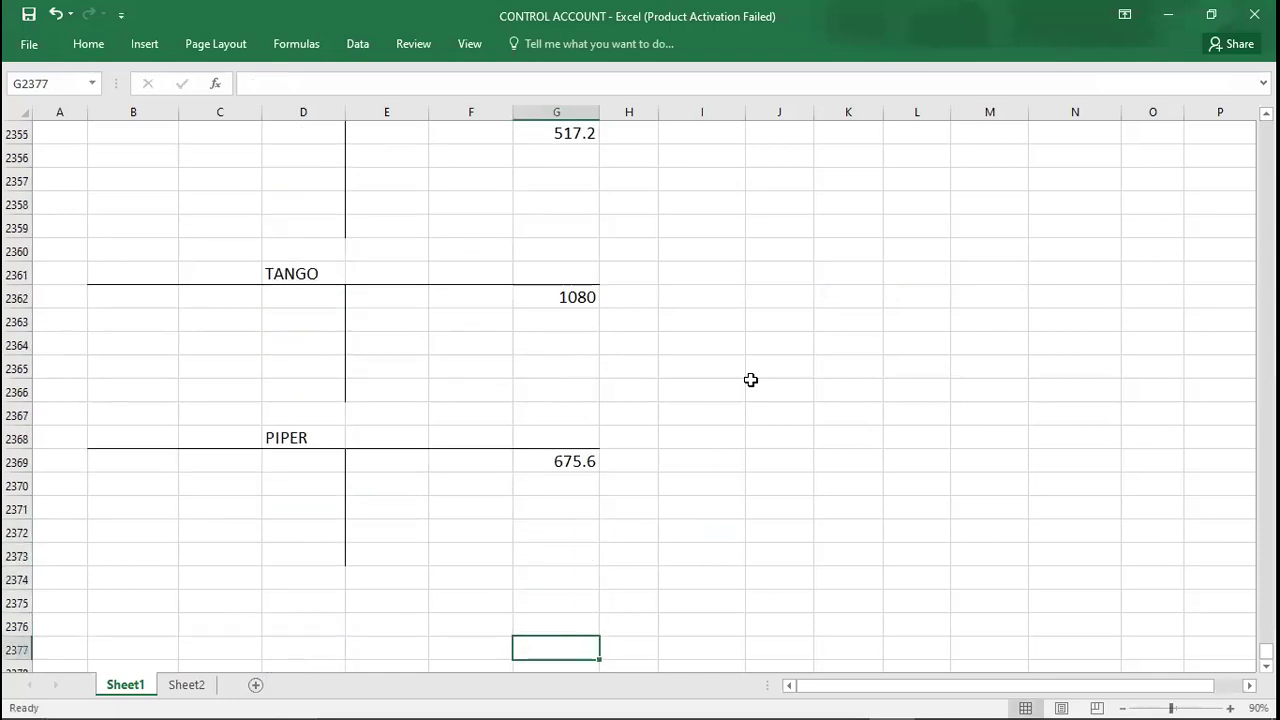
Look up the supplier after Tango in the purchase day book and rename the T-account in D2368 as NORTH ELECTRIC
key(alt+Tab)
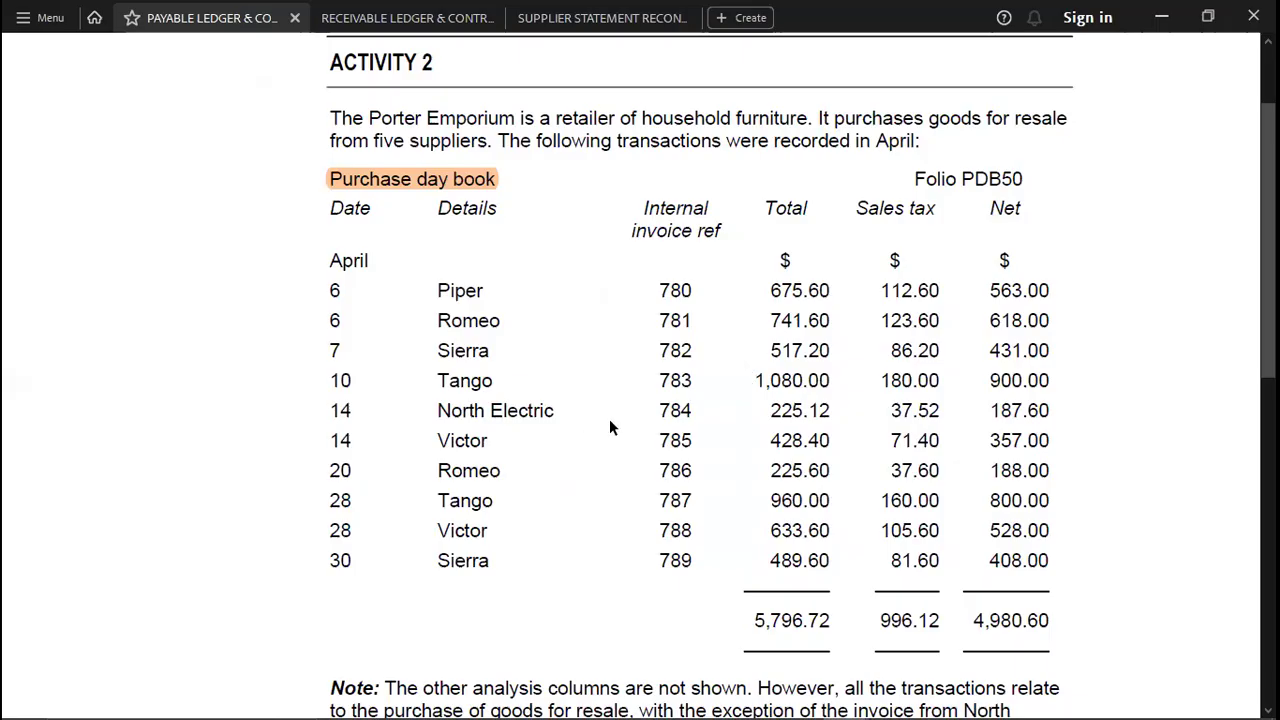
key(alt+Tab)
key(Up)
key(Left)
key(Left)
key(Up)
key(Up)
key(Up)
key(Up)
key(Up)
key(Up)
key(Up)
key(Left)
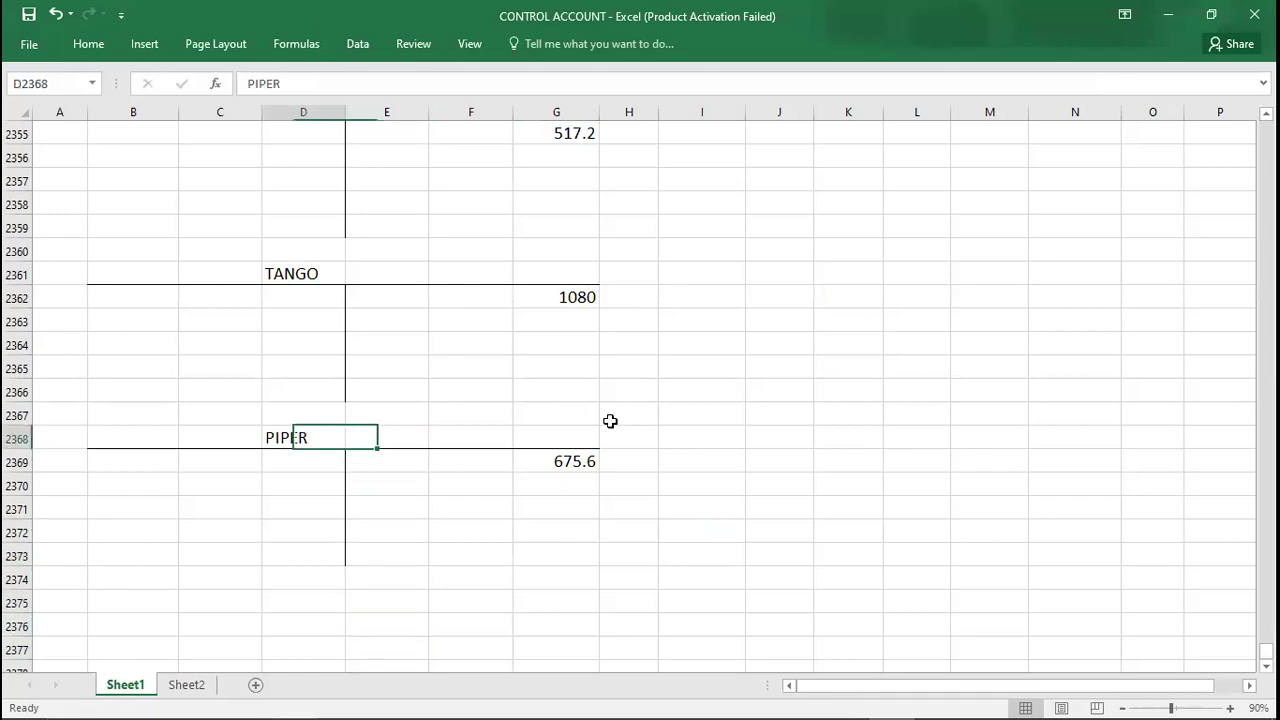
text(NORTH)
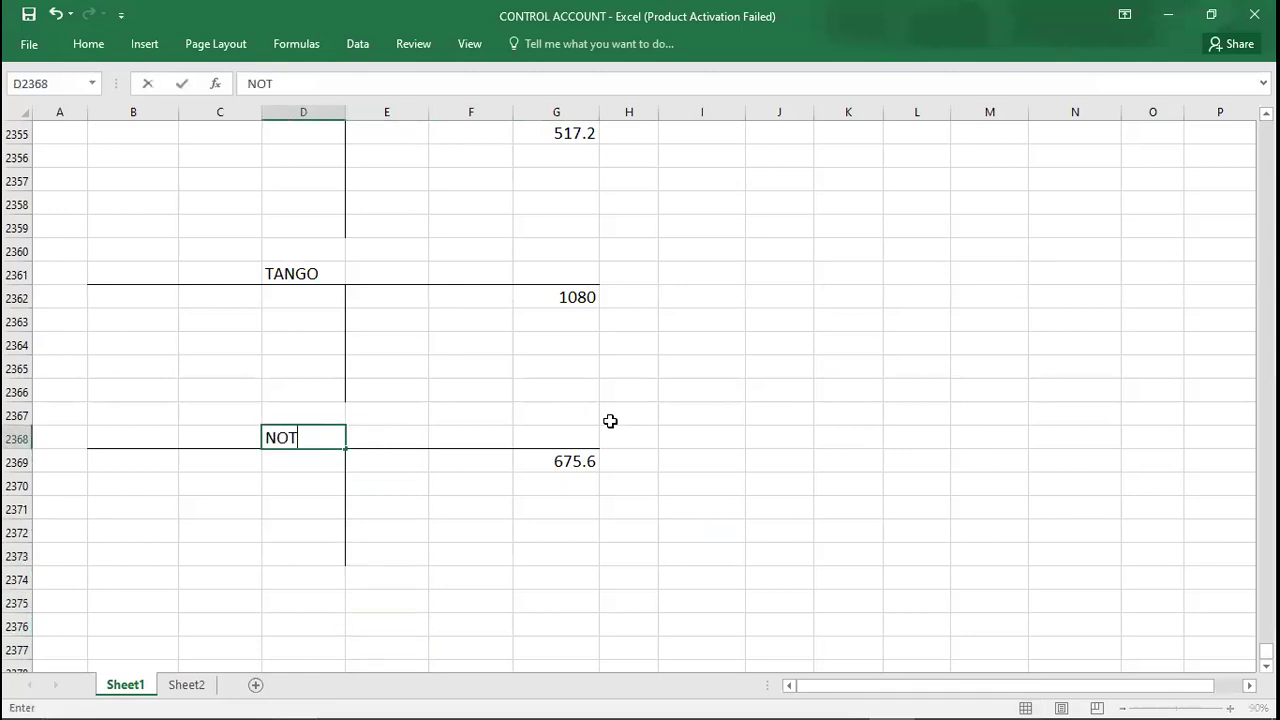
text( ELECTRIC)
key(Return)
Look up North Electric's 14 April total in the purchase day book and replace the credit in G2369 with 225.12
key(Right)
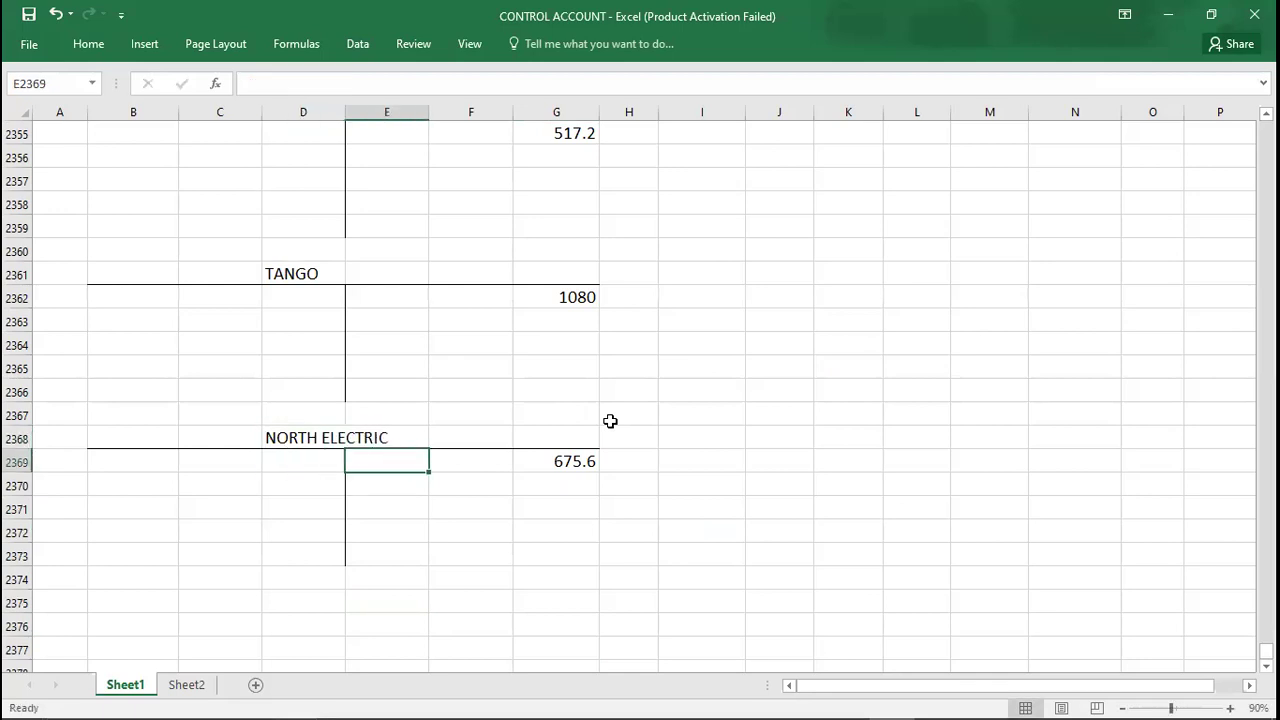
key(Right)
key(Right)
key(alt+Tab)
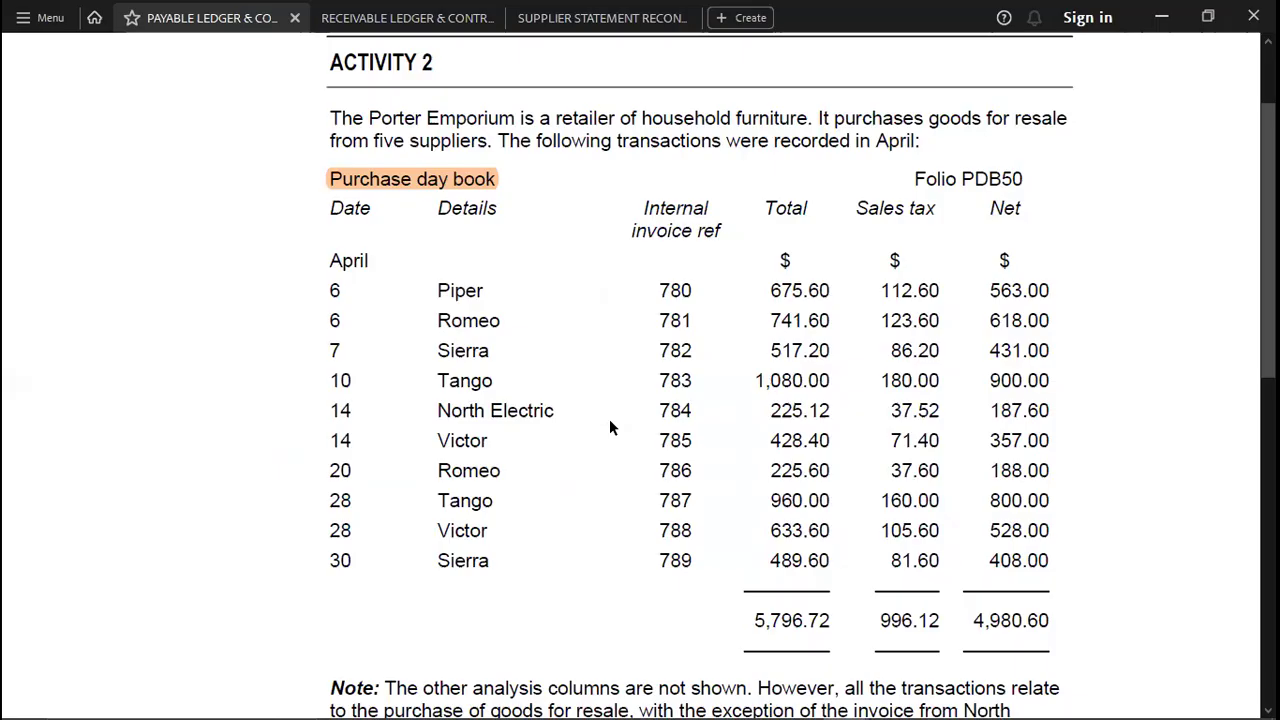
key(alt+Tab)
text(225.12)
key(Return)
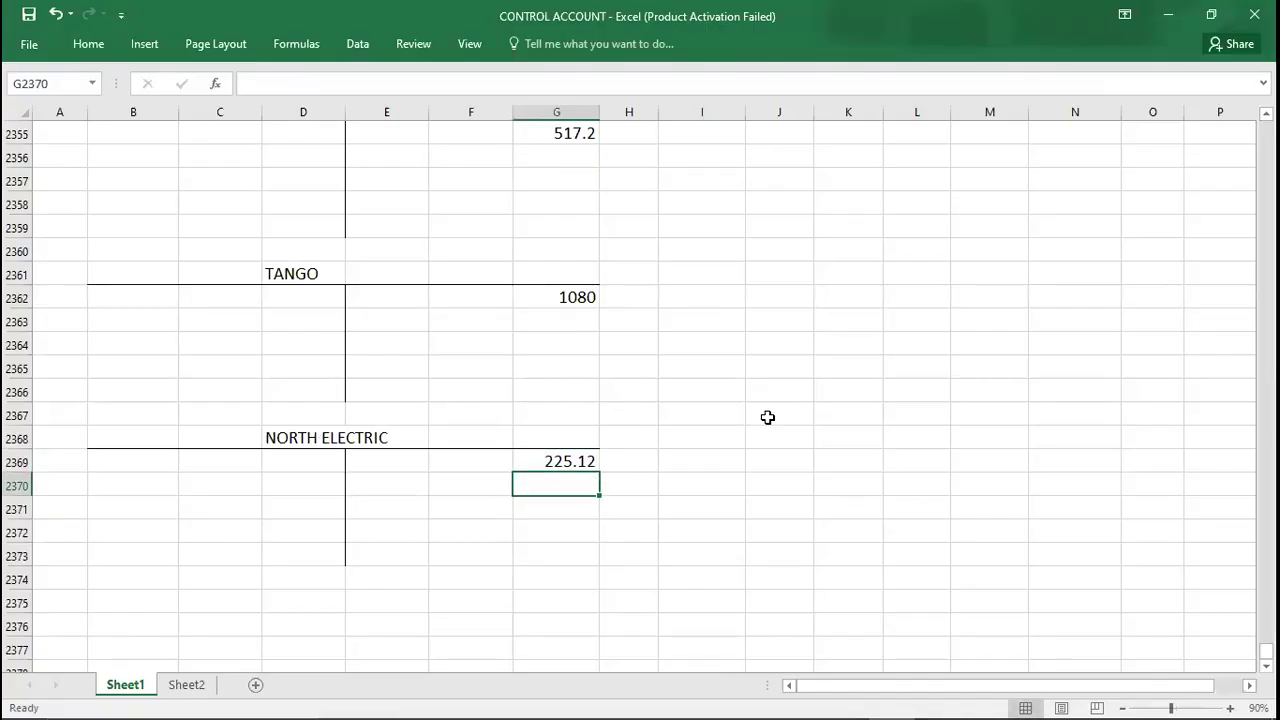
Check the purchase day book for the next supplier and copy the North Electric T-account B2368:G2373 to B2375
key(alt+Tab)
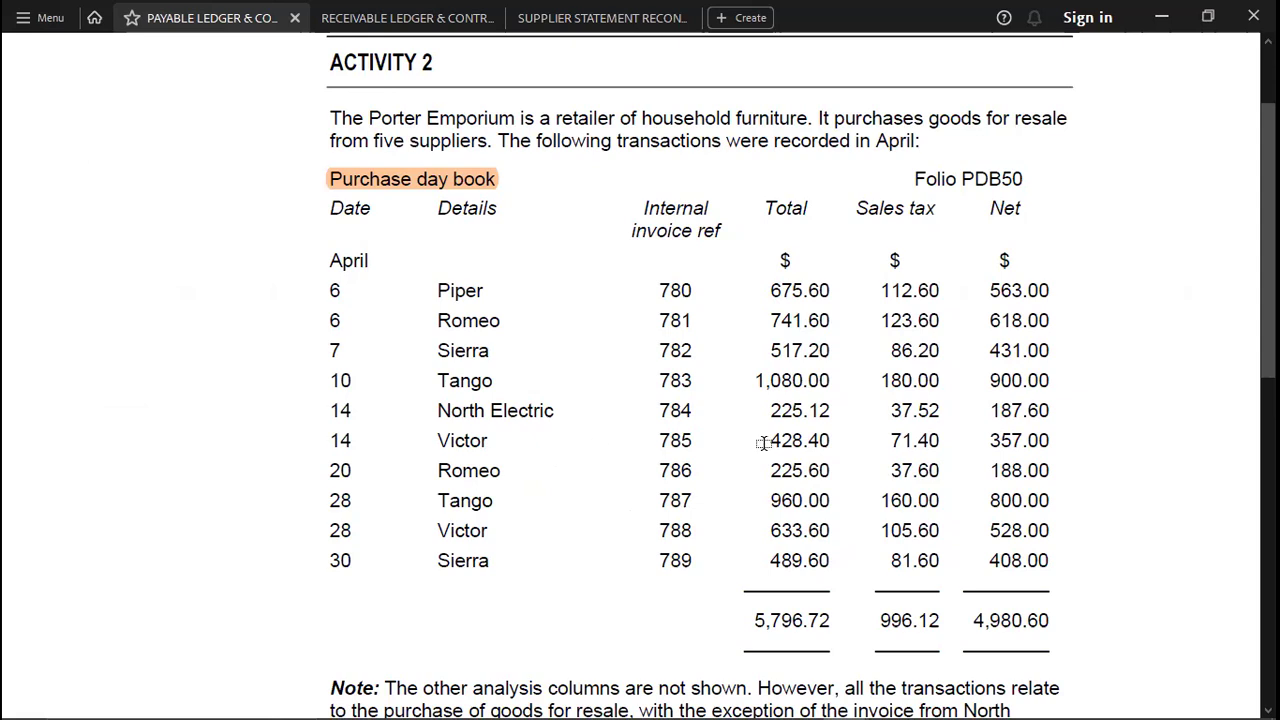
key(alt+Tab)
key(Left)
key(Left)
key(Left)
key(Left)
key(Left)
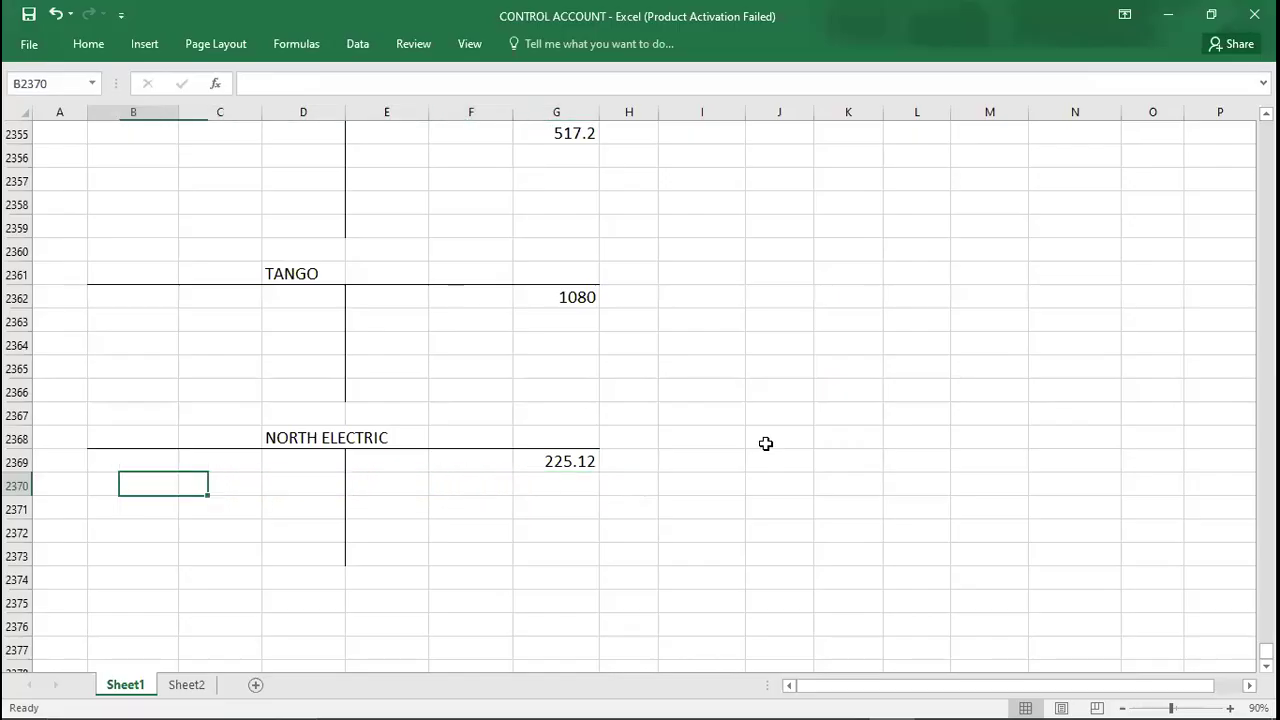
key(Up)
key(Up)
key(shift+Right)
key(shift+Right)
key(shift+Right)
key(shift+Right)
key(shift+Right)
key(shift+Down)
key(shift+Down)
key(shift+Down)
key(shift+Down)
key(shift+Down)
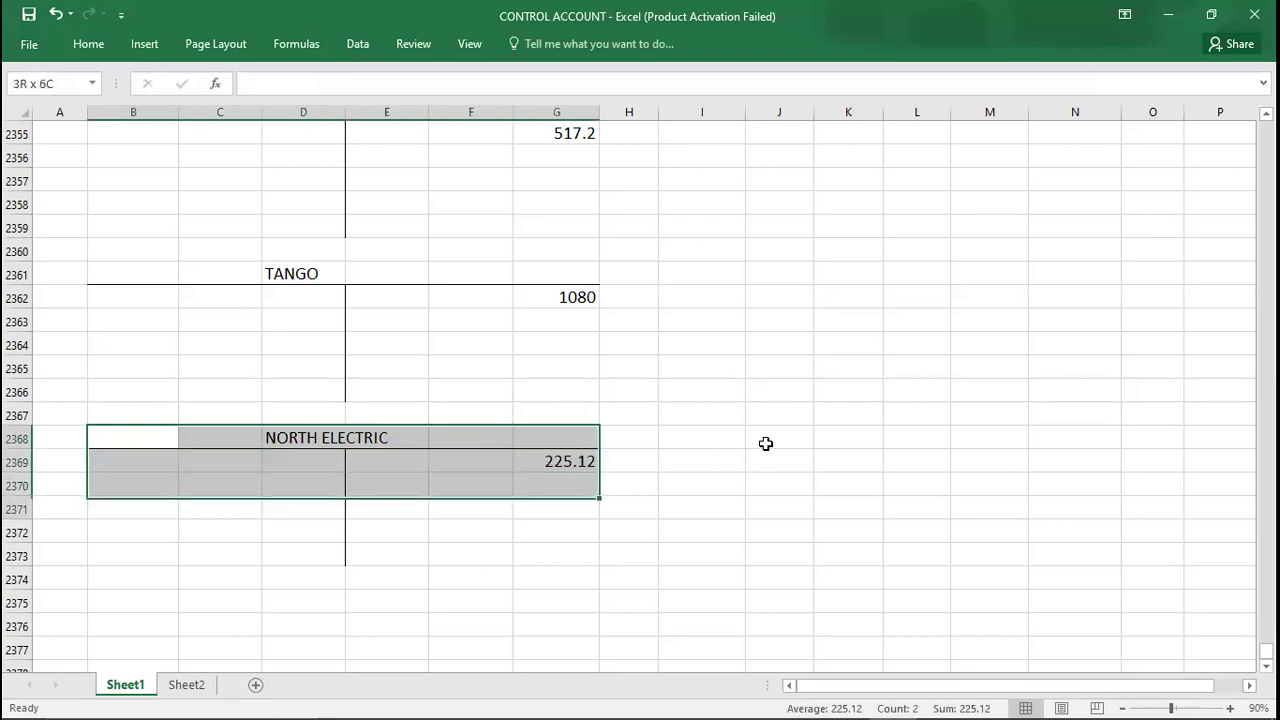
key(ctrl+c)
key(Down)
key(Down)
key(Down)
key(Down)
key(Down)
key(Down)
key(Down)
key(Down)
key(Up)
key(ctrl+v)
Rename the copied T-account in D2375 as VICTOR
key(Right)
key(Right)
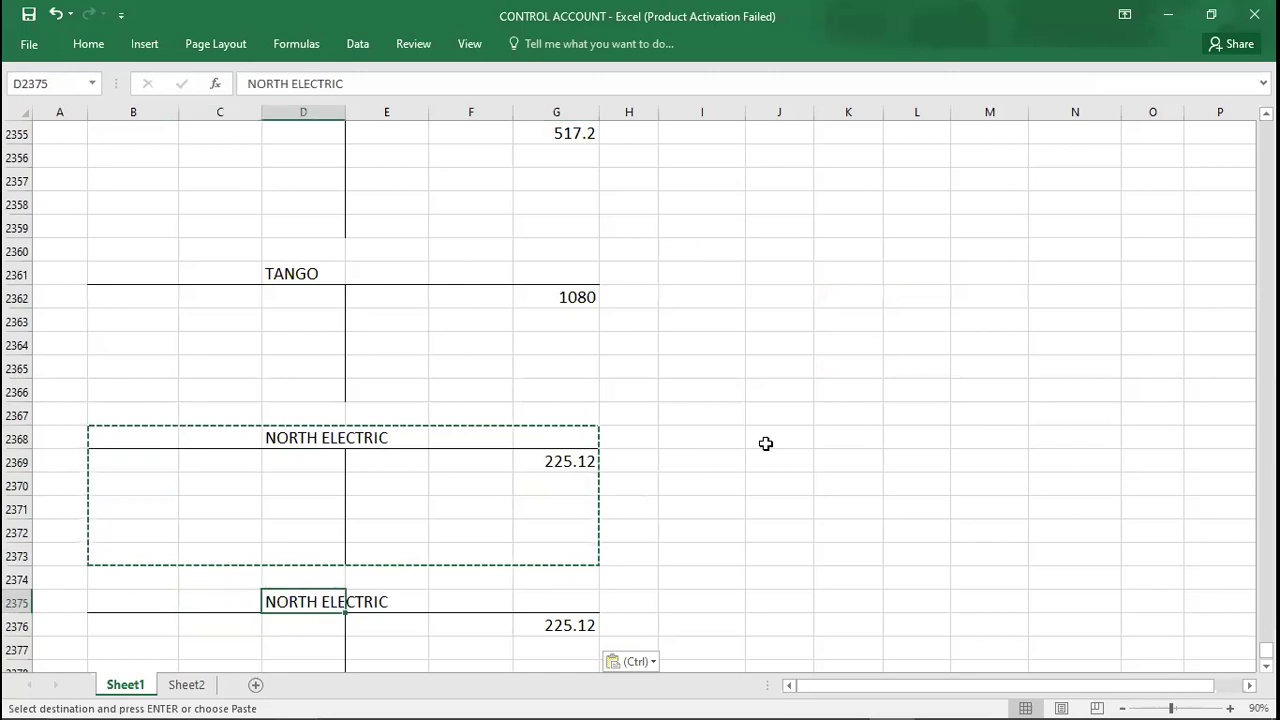
text(C)
key(BackSpace)
text(VICTOR)
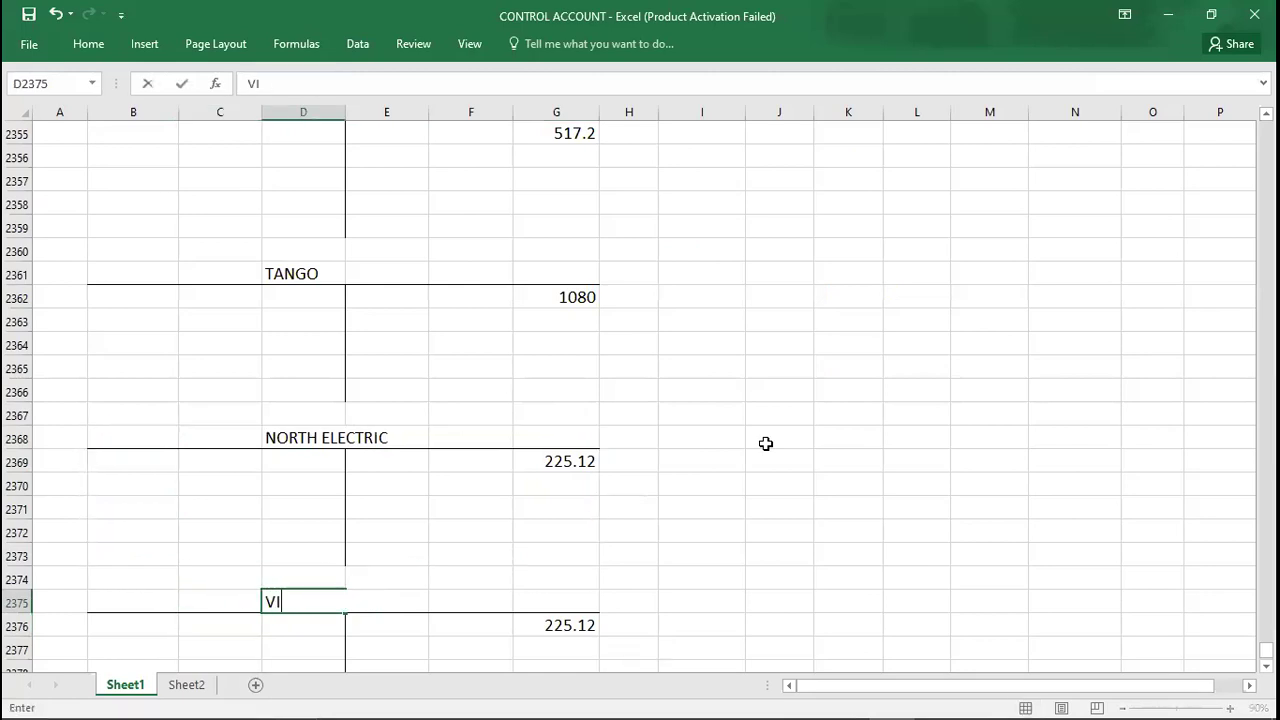
key(Left)
Look up Victor's 14 April total in the purchase day book and replace the credit in G2376 with 428.4
key(Down)
key(Down)
key(Down)
key(Down)
key(Down)
key(Down)
key(Down)
key(Down)
key(Down)
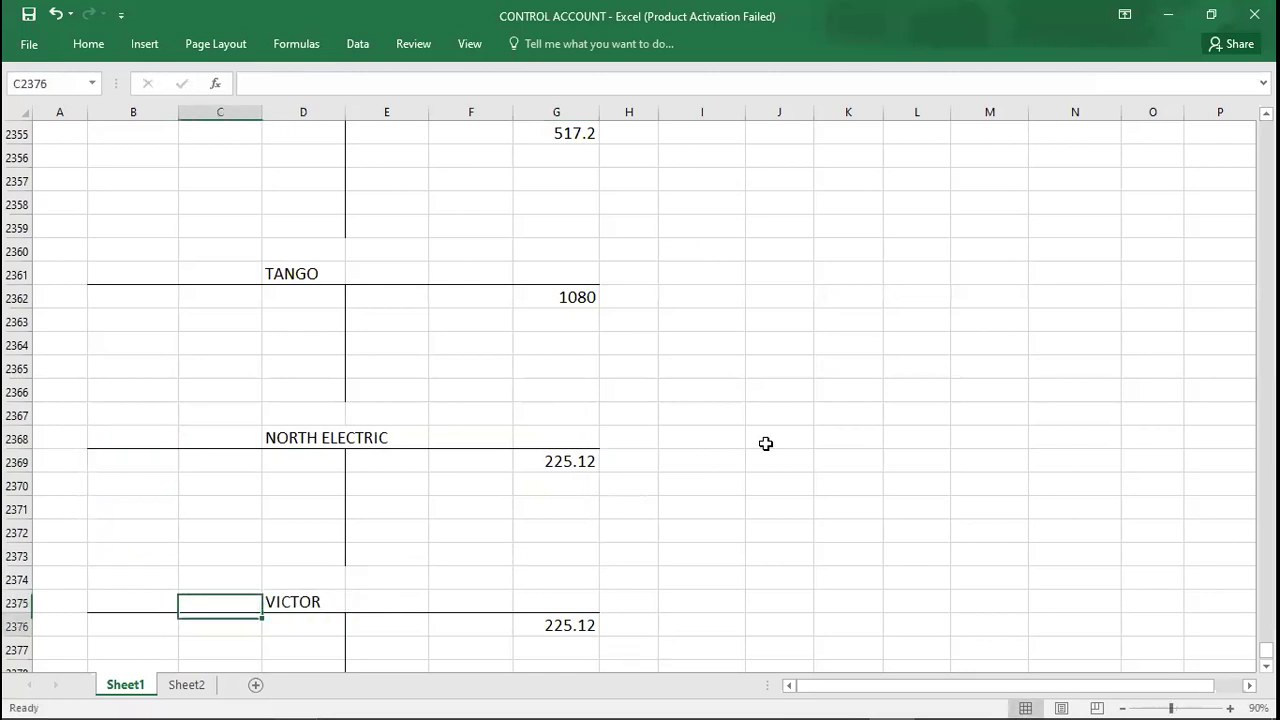
key(alt+Tab)
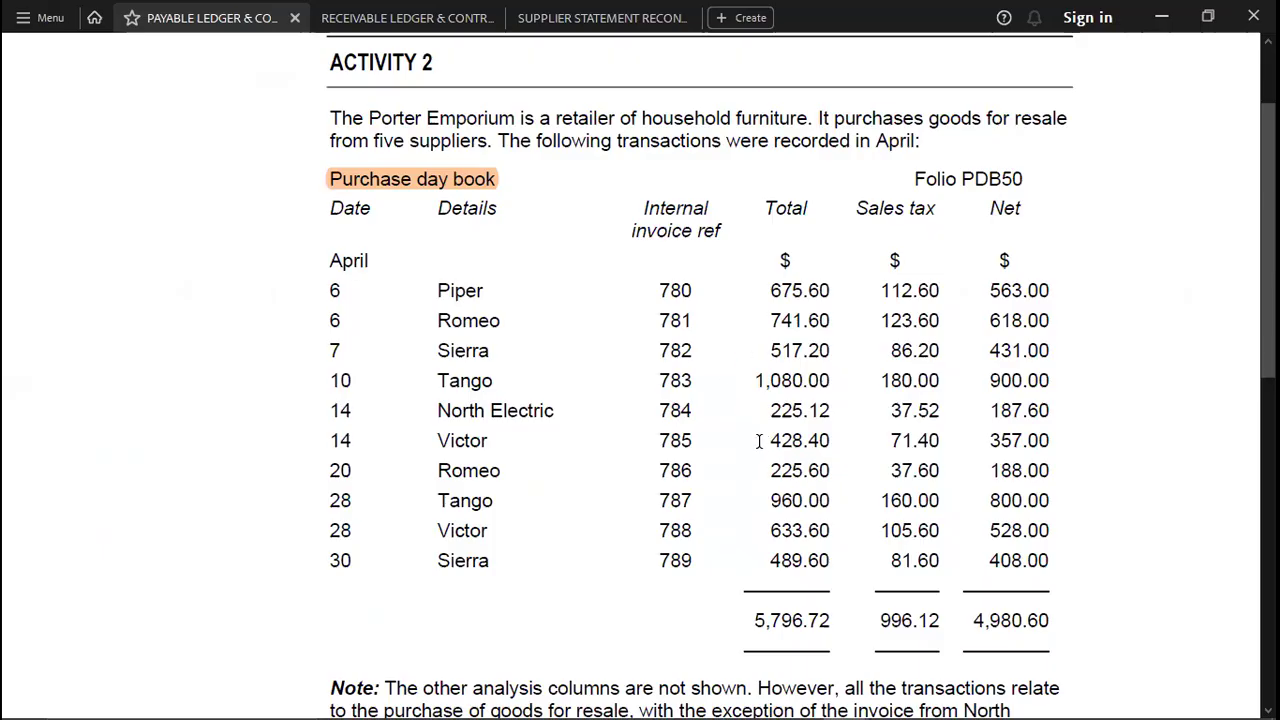
key(alt+Tab)
key(Right)
key(Right)
key(Right)
key(Up)
key(Up)
key(Up)
key(Up)
key(Up)
key(Up)
key(Up)
key(Up)
key(Right)
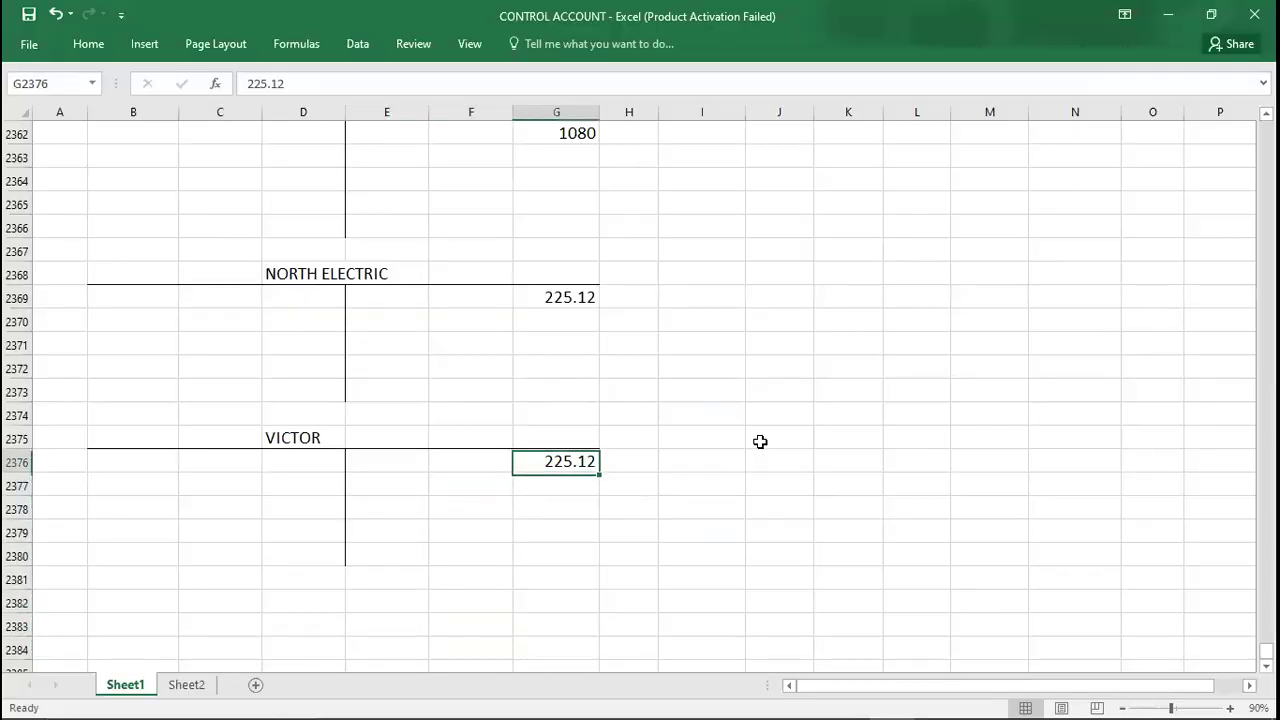
text(428.4)
key(Return)
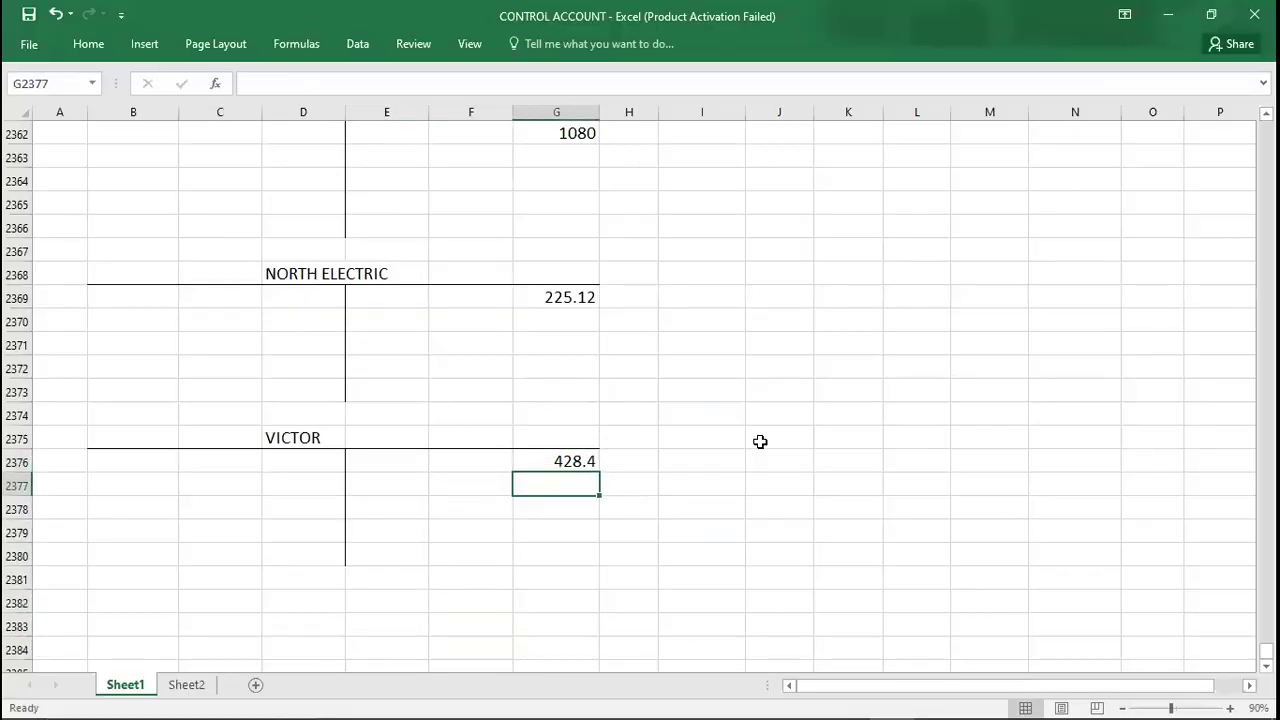
Look up Romeo's 20 April total in the purchase day book and enter 225.6 as its second credit in G2349
key(alt+Tab)
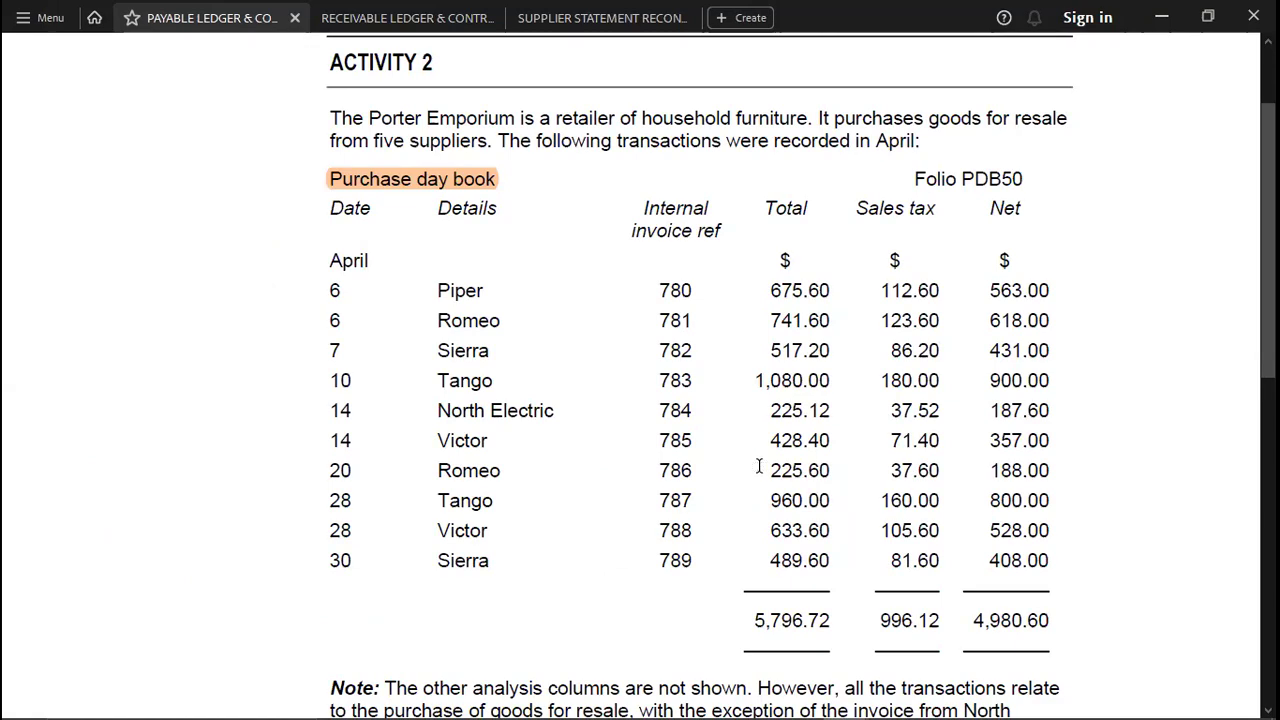
key(alt+Tab)
key(Up)
key(Up)
key(Up)
key(Up)
key(Up)
key(Up)
key(Up)
key(Up)
key(Up)
key(Up)
key(Up)
key(Up)
key(Up)
key(Up)
key(Up)
key(Up)
key(Up)
key(Up)
key(Up)
key(Up)
key(Up)
key(Up)
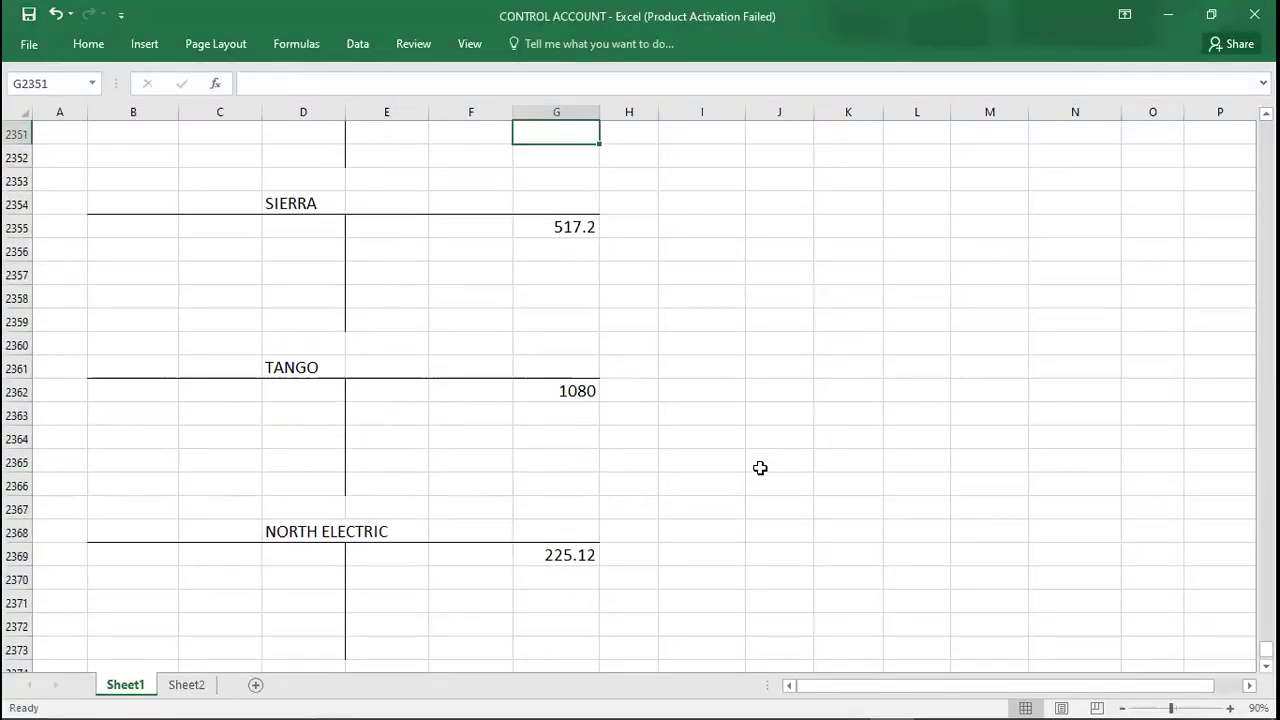
key(Up)
key(Up)
key(Up)
key(Down)
key(Down)
key(Down)
key(Down)
key(Down)
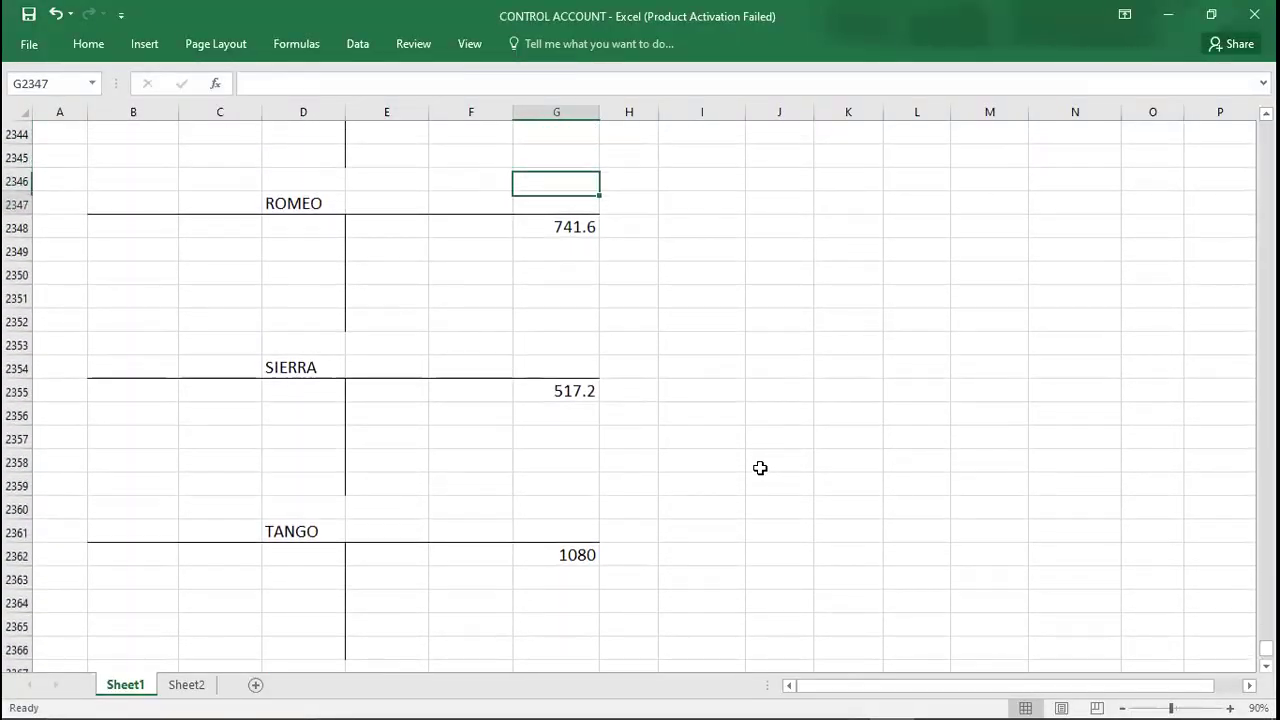
key(alt+Tab)
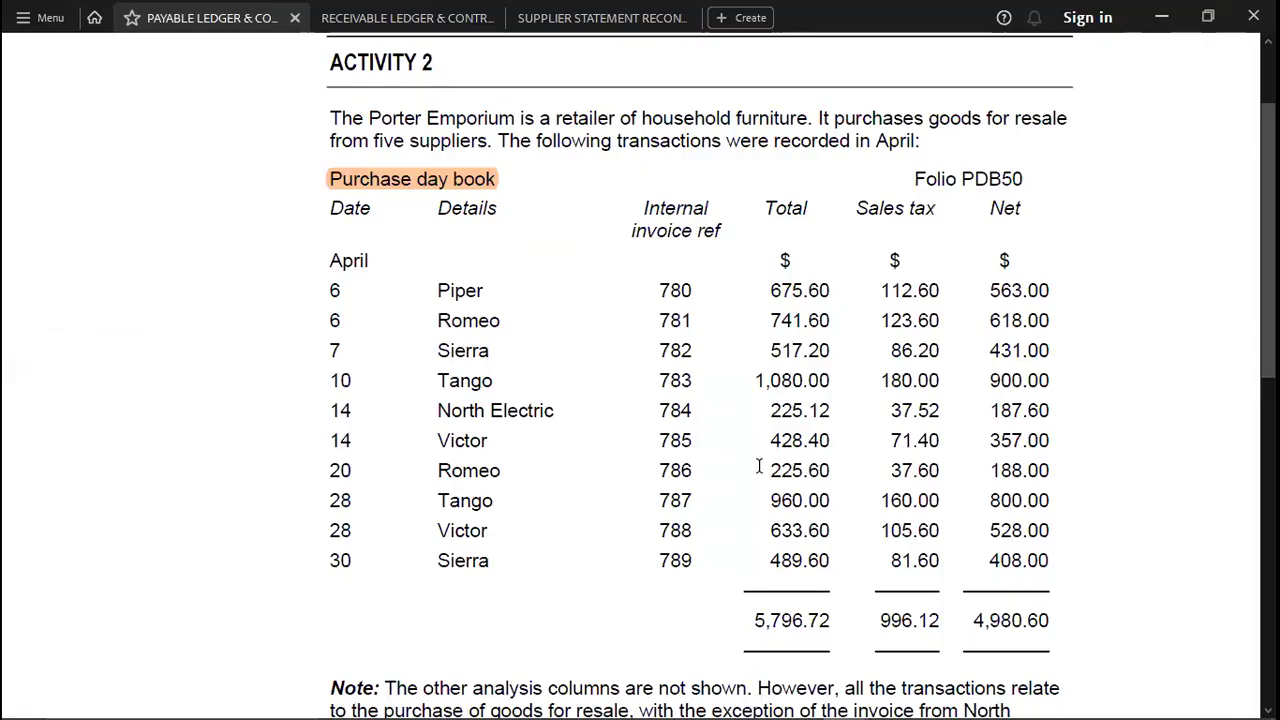
key(alt+Tab)
text(225.6)
key(Return)
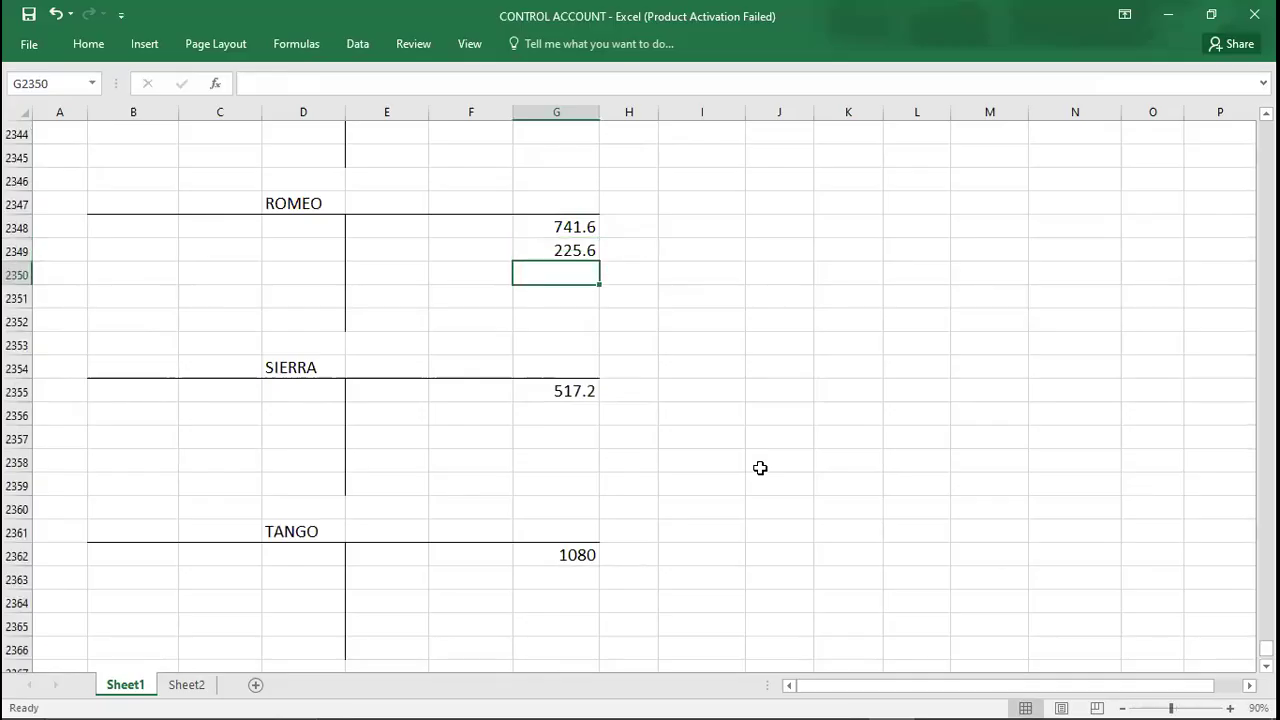
Look up Tango's 28 April total in the purchase day book and enter 960 as its second credit in G2363
key(alt+Tab)
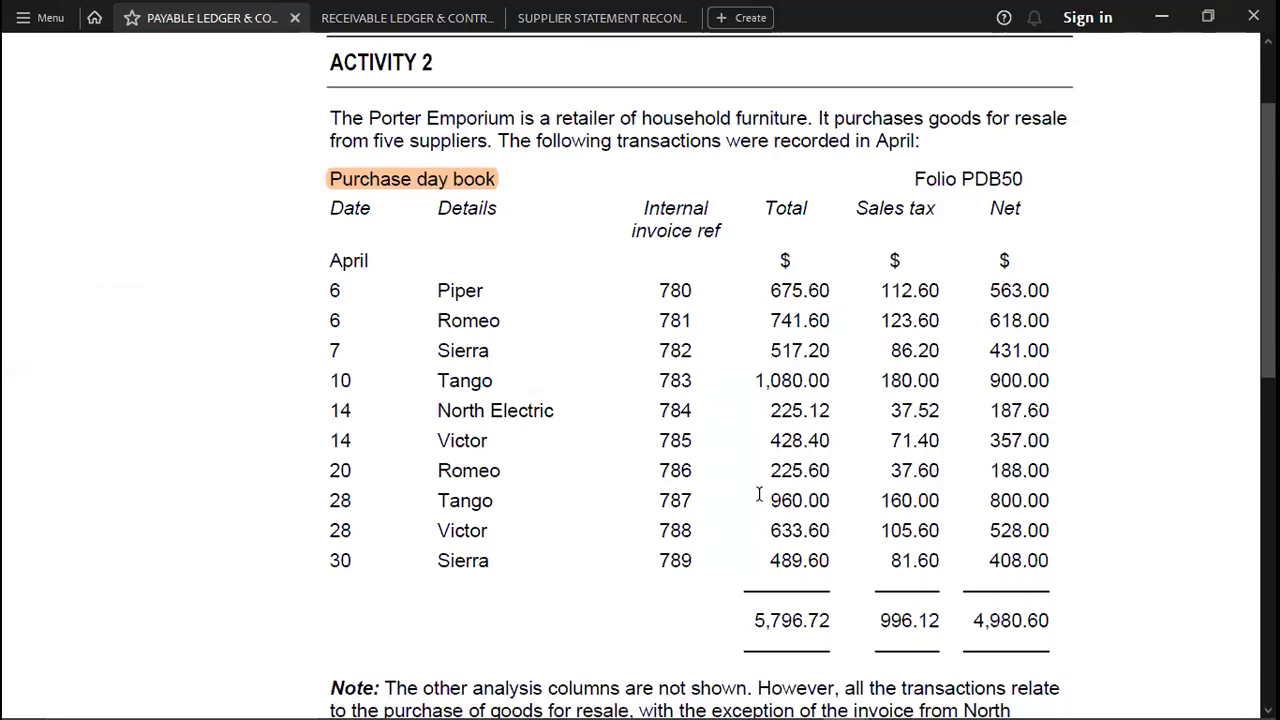
key(alt+Tab)
key(Down)
key(Down)
key(Down)
key(Down)
key(Down)
key(Down)
key(Down)
key(Down)
key(Down)
key(Down)
key(Down)
key(Down)
key(Down)
text(960)
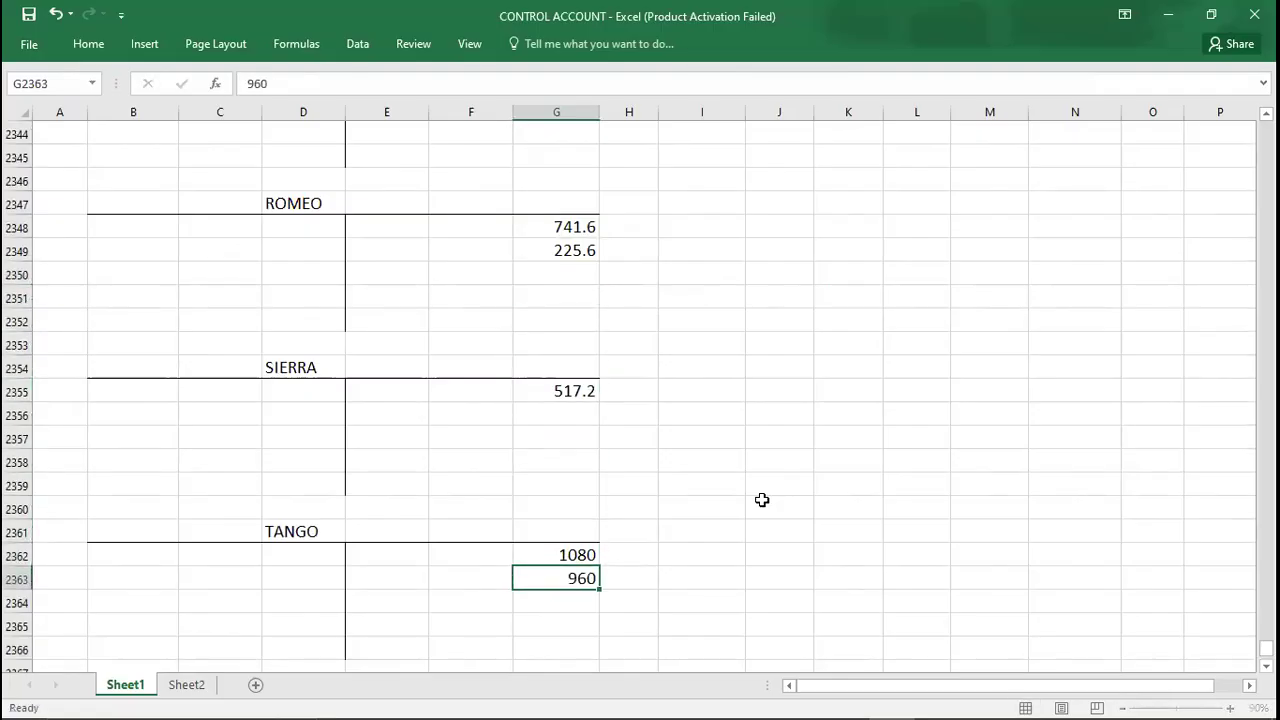
key(Return)
Look up Victor's 28 April total in the purchase day book and enter 633.6 as its second credit in G2377
key(alt+Tab)
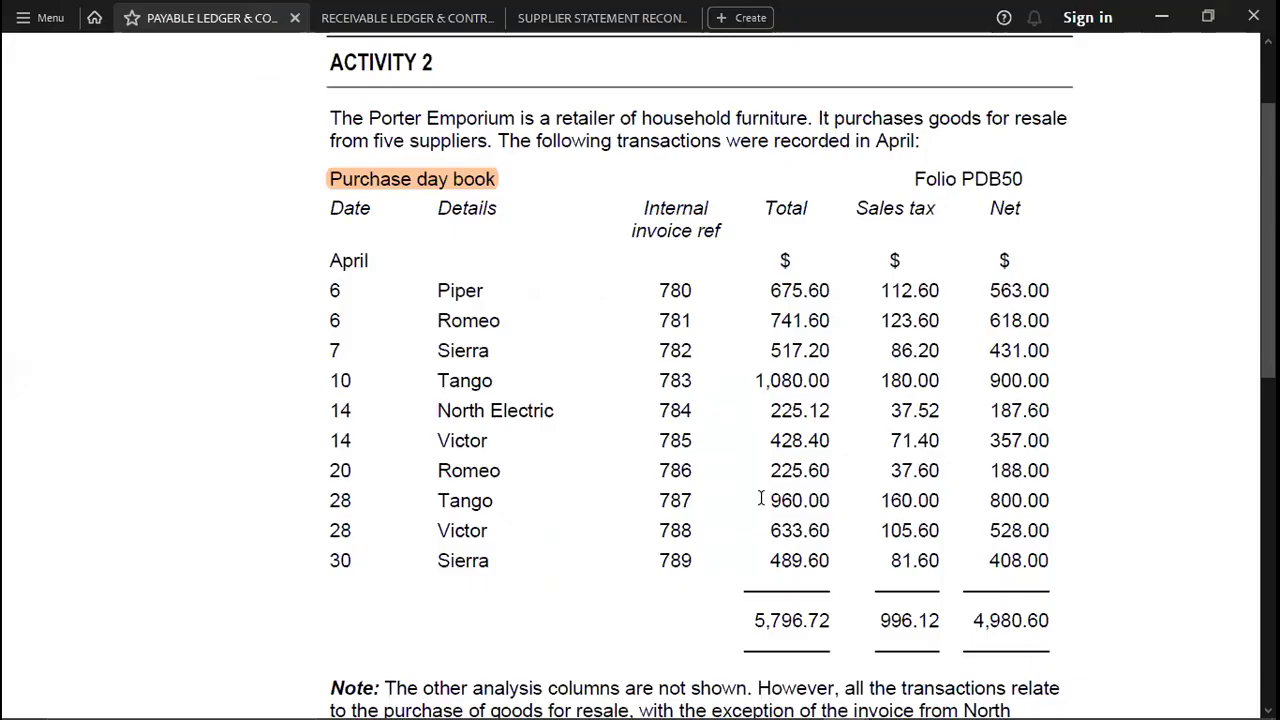
scroll(760, 498, down, 1)
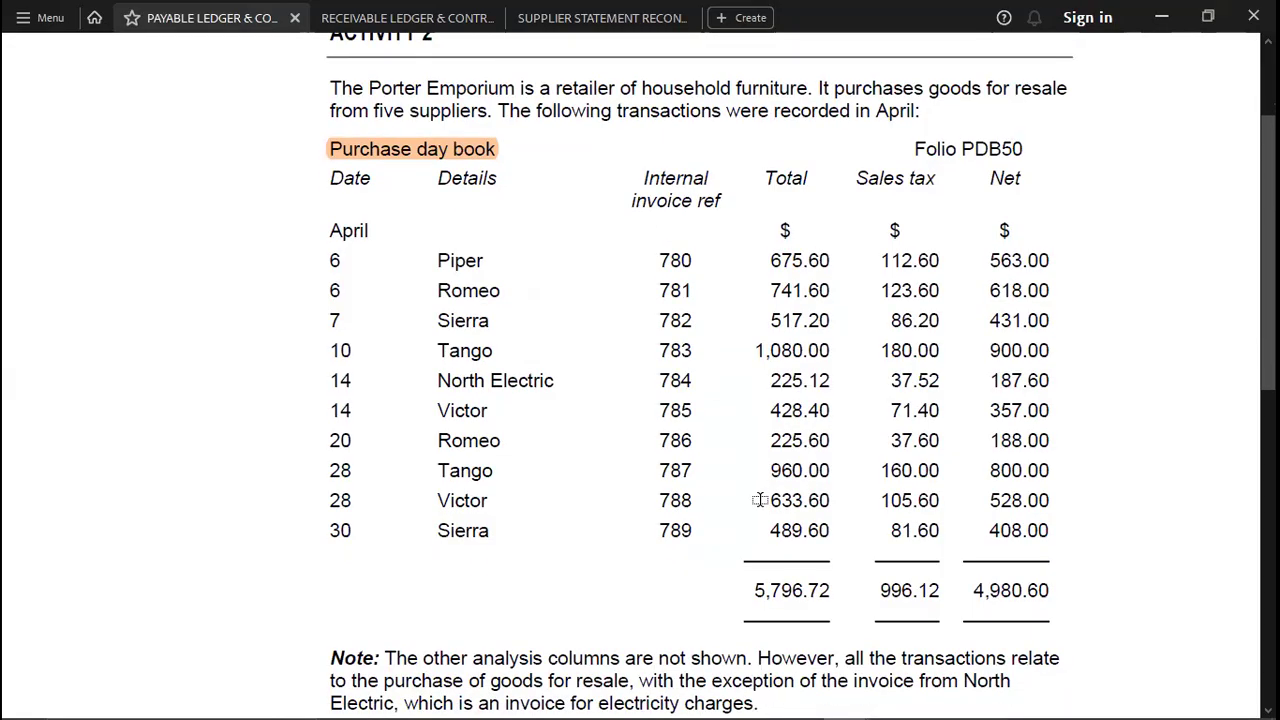
key(alt+Tab)
key(Down)
key(Down)
key(Down)
key(Down)
key(Down)
key(Down)
key(Down)
key(Down)
key(Down)
key(Down)
key(Down)
key(Down)
key(Down)
key(Down)
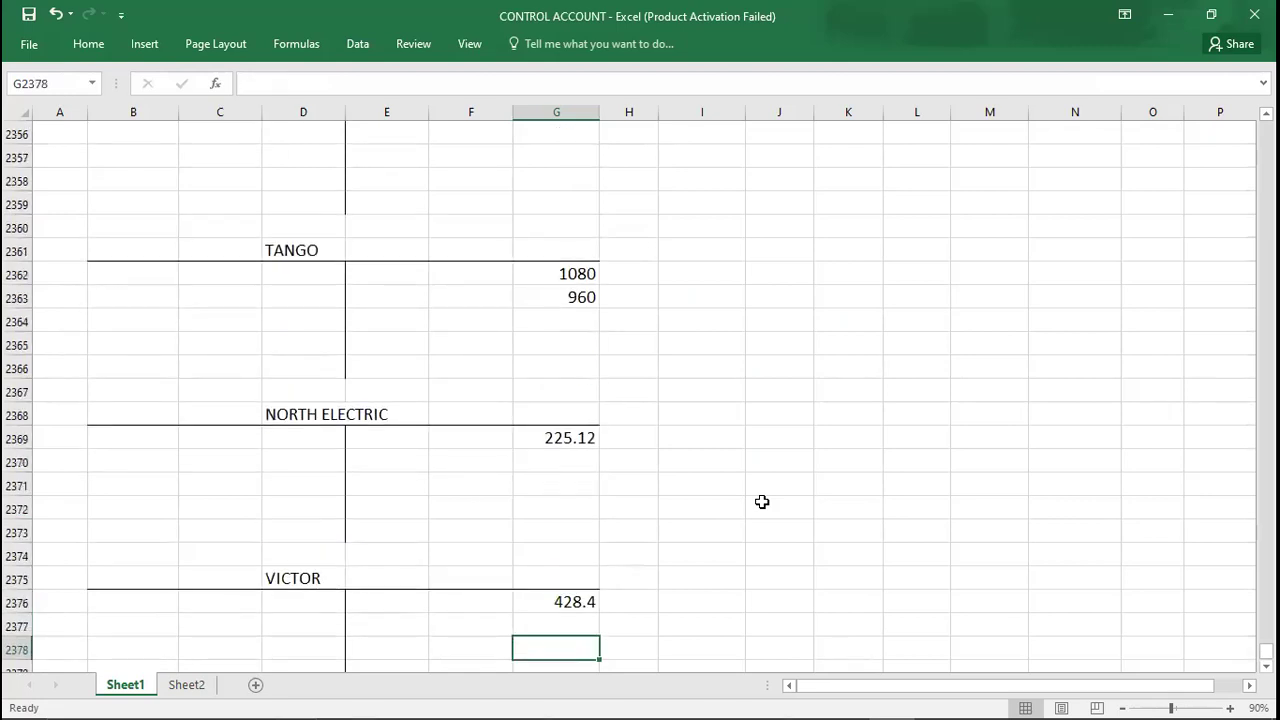
key(Up)
text(633.6)
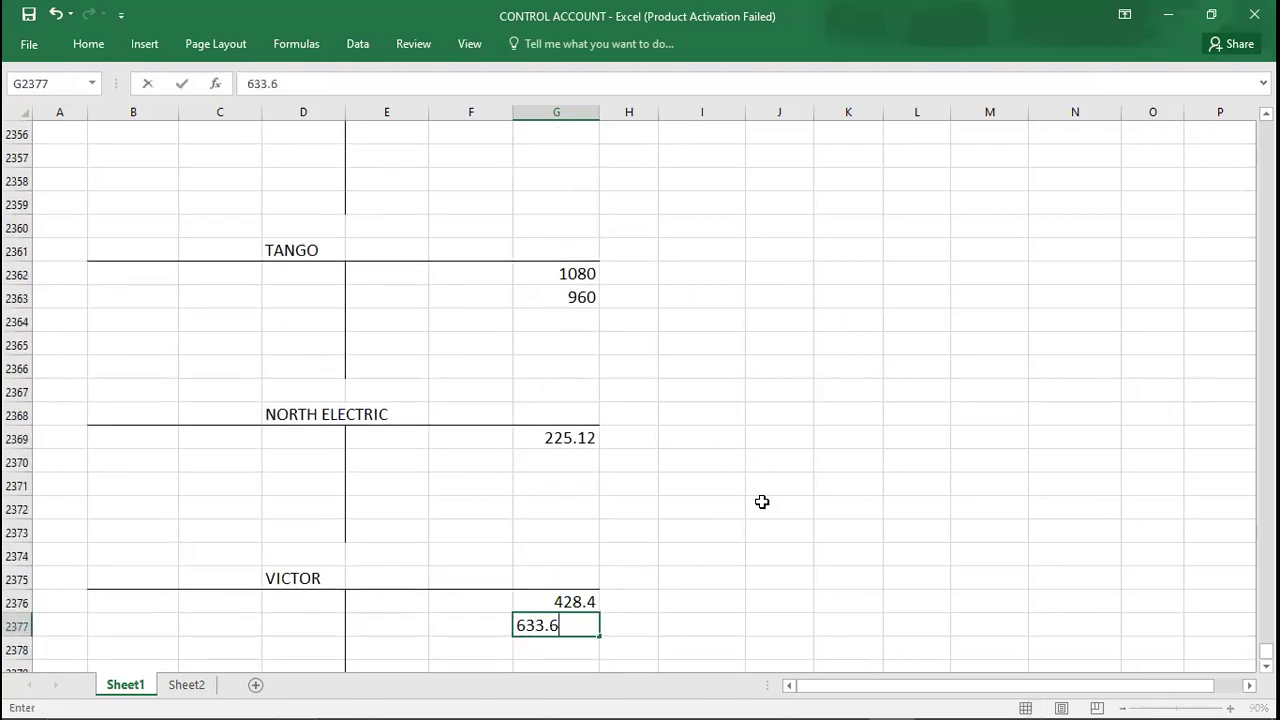
key(Return)
Look up Sierra's 30 April total in the purchase day book and enter 489.6 as its second credit in G2356
key(alt+Tab)
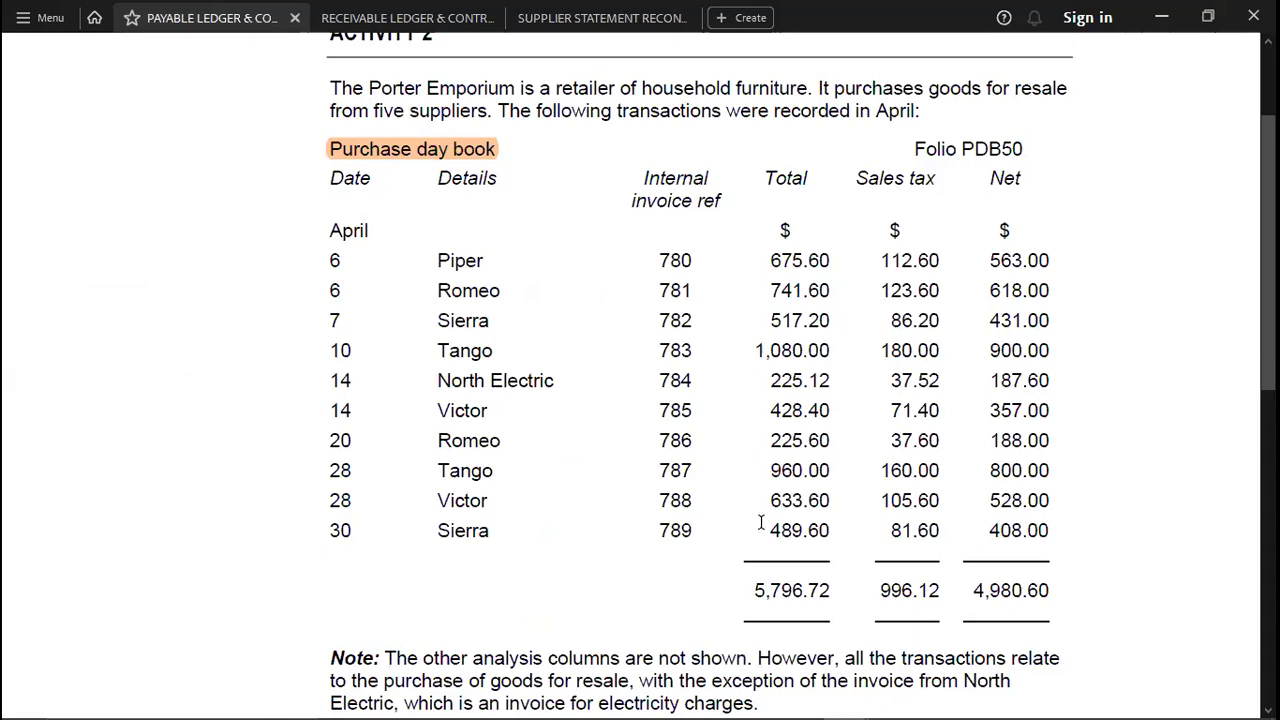
scroll(761, 528, up, 2)
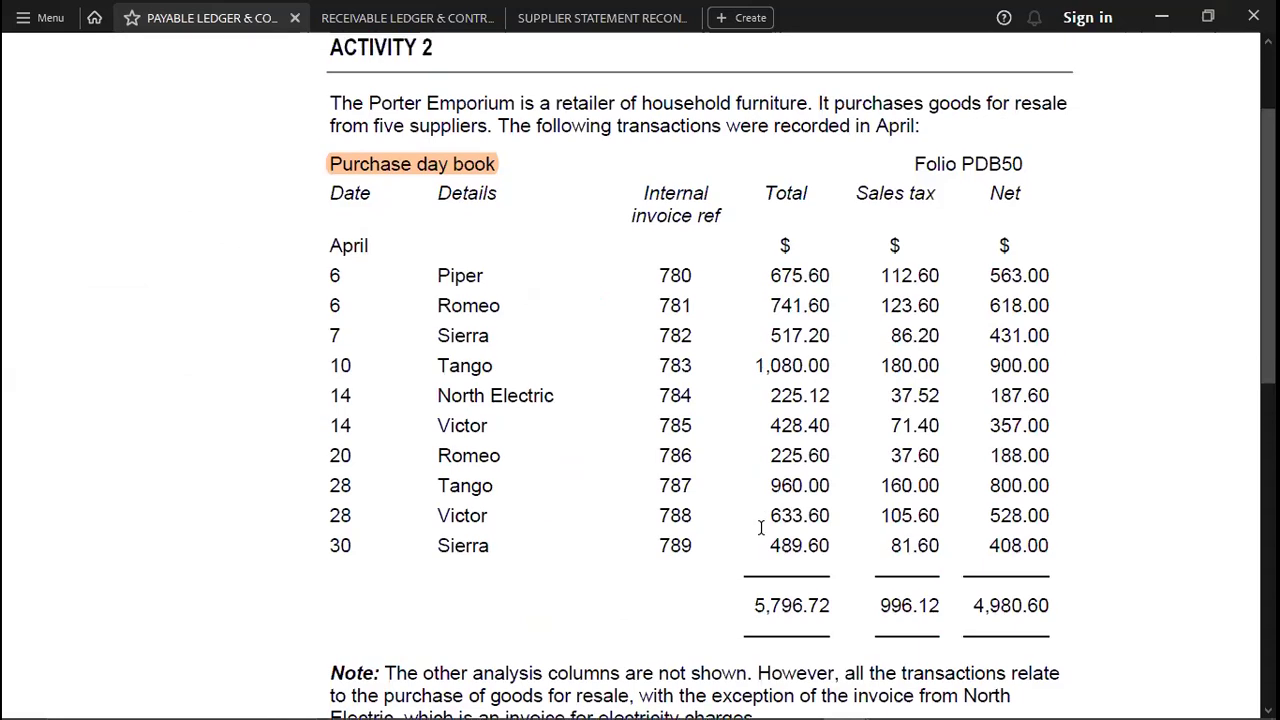
key(alt+Tab)
key(Up)
key(Up)
key(Up)
key(Up)
key(Up)
key(Up)
key(Up)
key(Up)
key(Up)
key(Up)
key(Up)
key(Up)
key(Up)
key(Up)
key(Up)
key(Up)
key(Up)
key(Up)
key(Up)
key(Up)
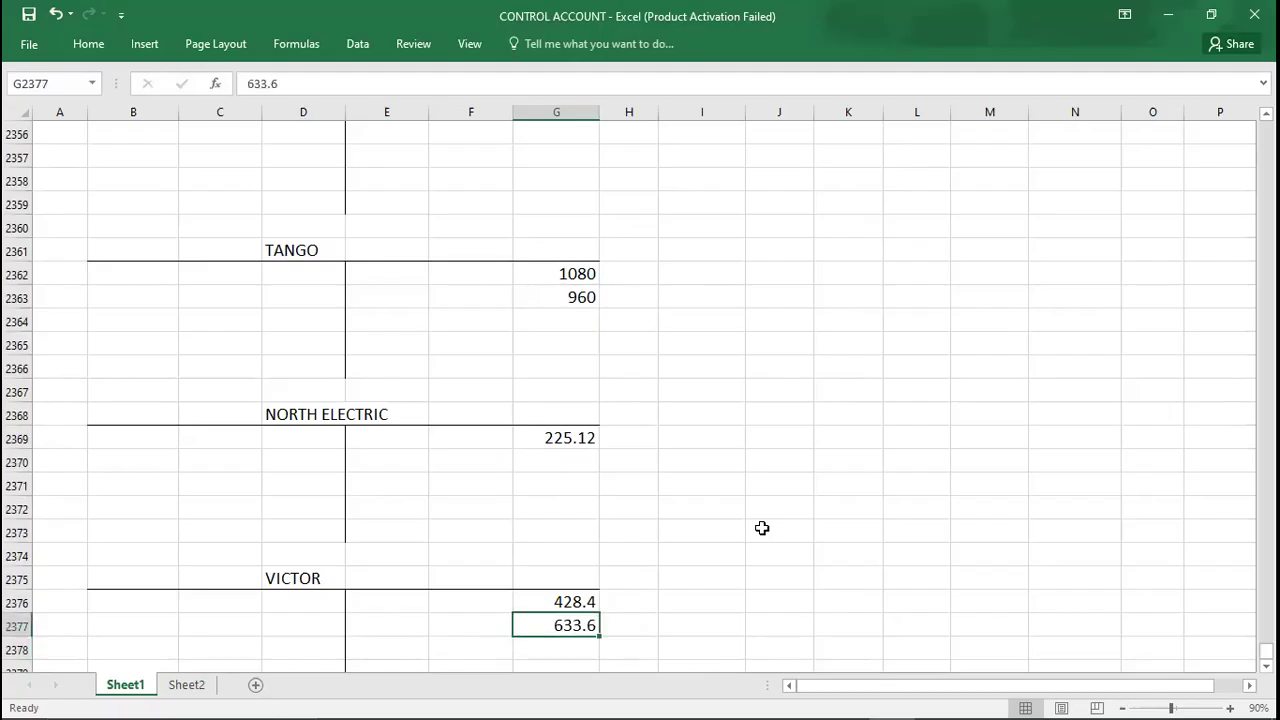
key(Down)
key(Down)
key(Down)
key(Down)
key(Down)
key(Down)
key(Down)
key(Down)
key(Down)
key(Down)
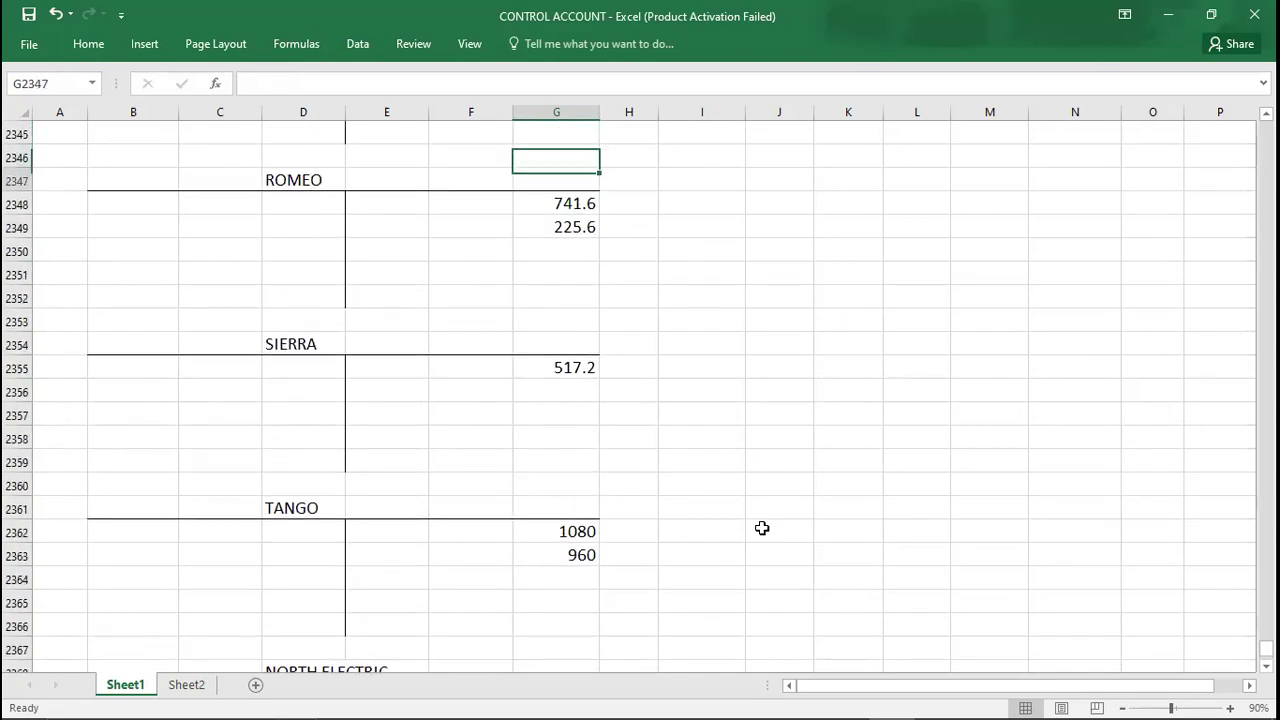
key(Down)
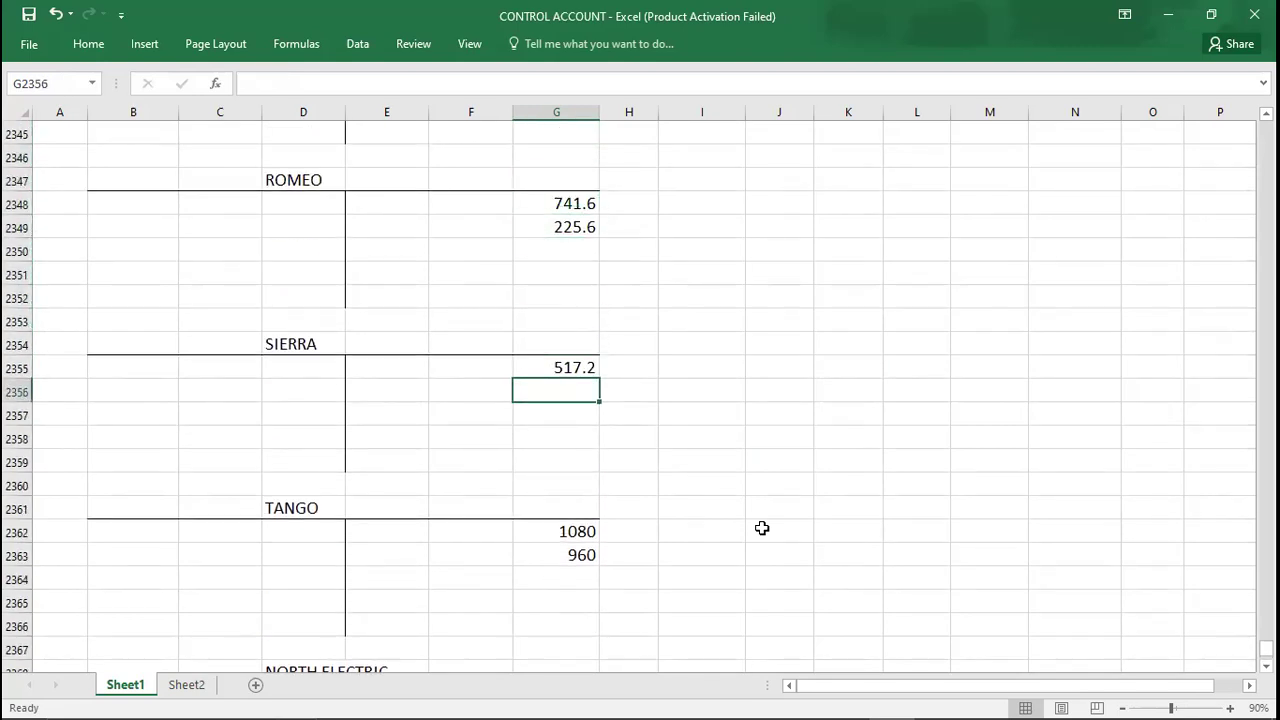
text(489.6)
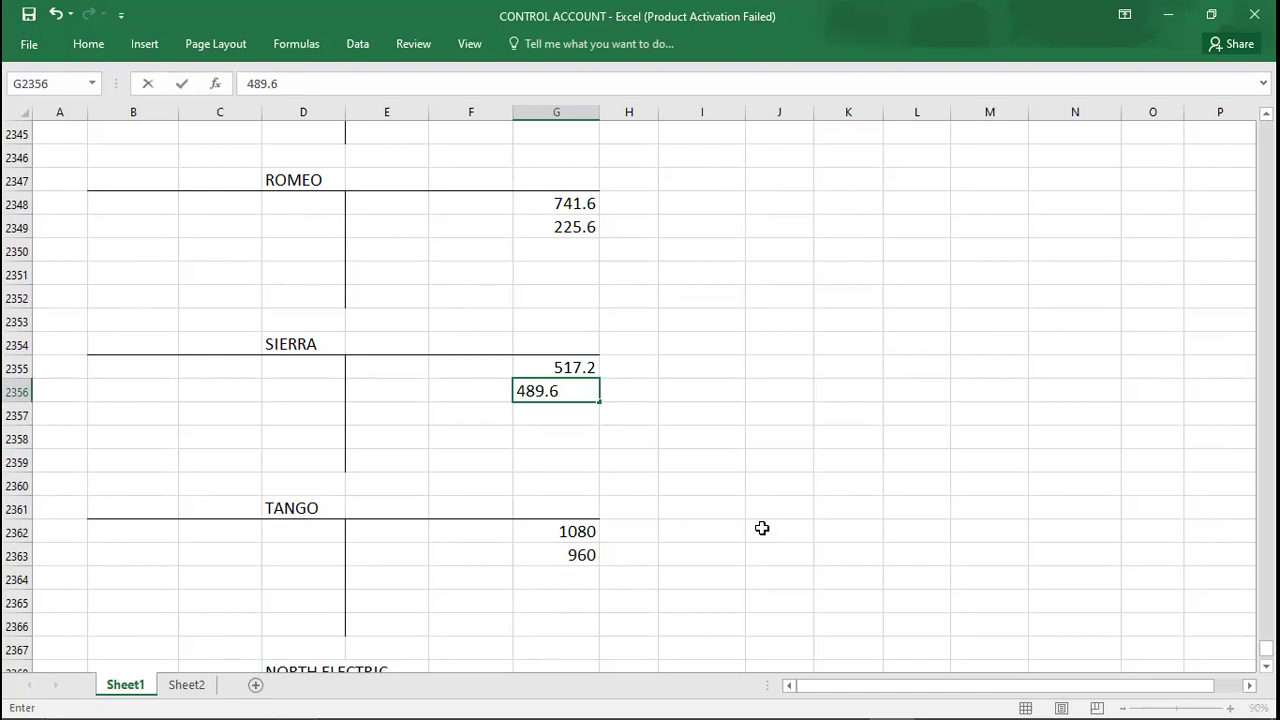
key(Return)
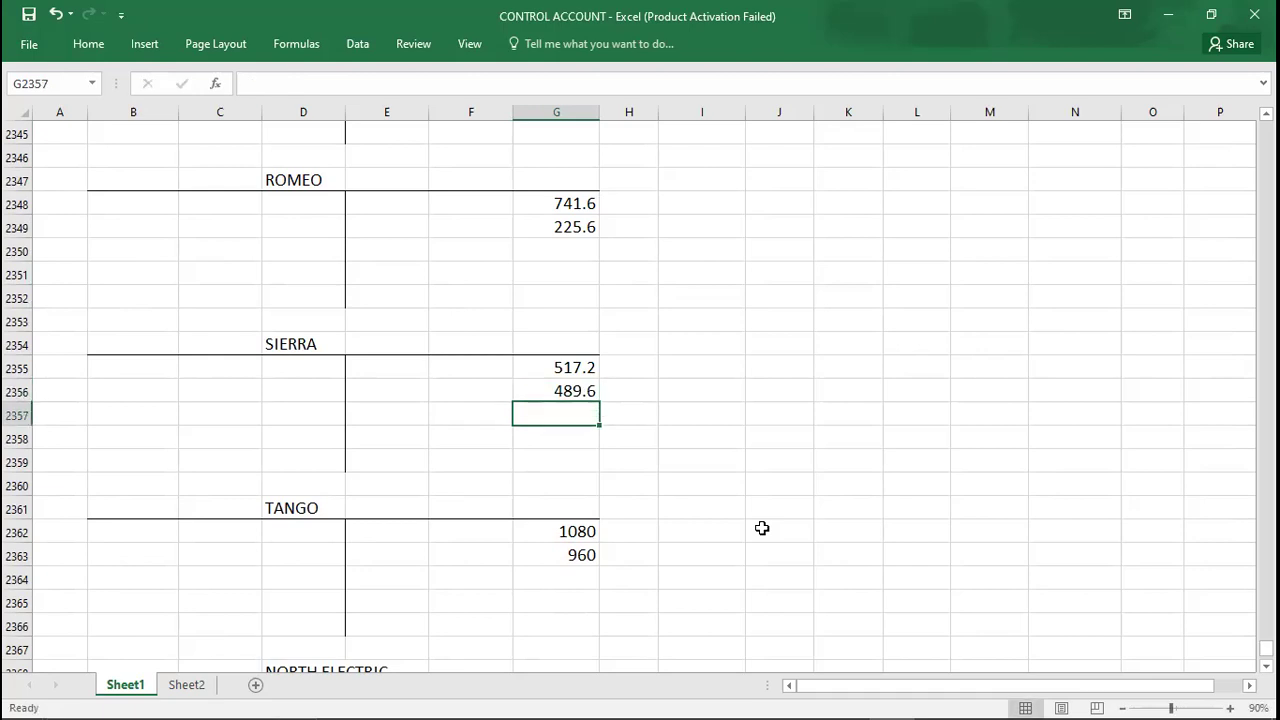
Examine the purchase returns day book entries in Activity 2, and return to the Piper T-account and its journal entry in the payable ledger
key(alt+Tab)
scroll(760, 528, down, 5)
scroll(761, 528, down, 4)
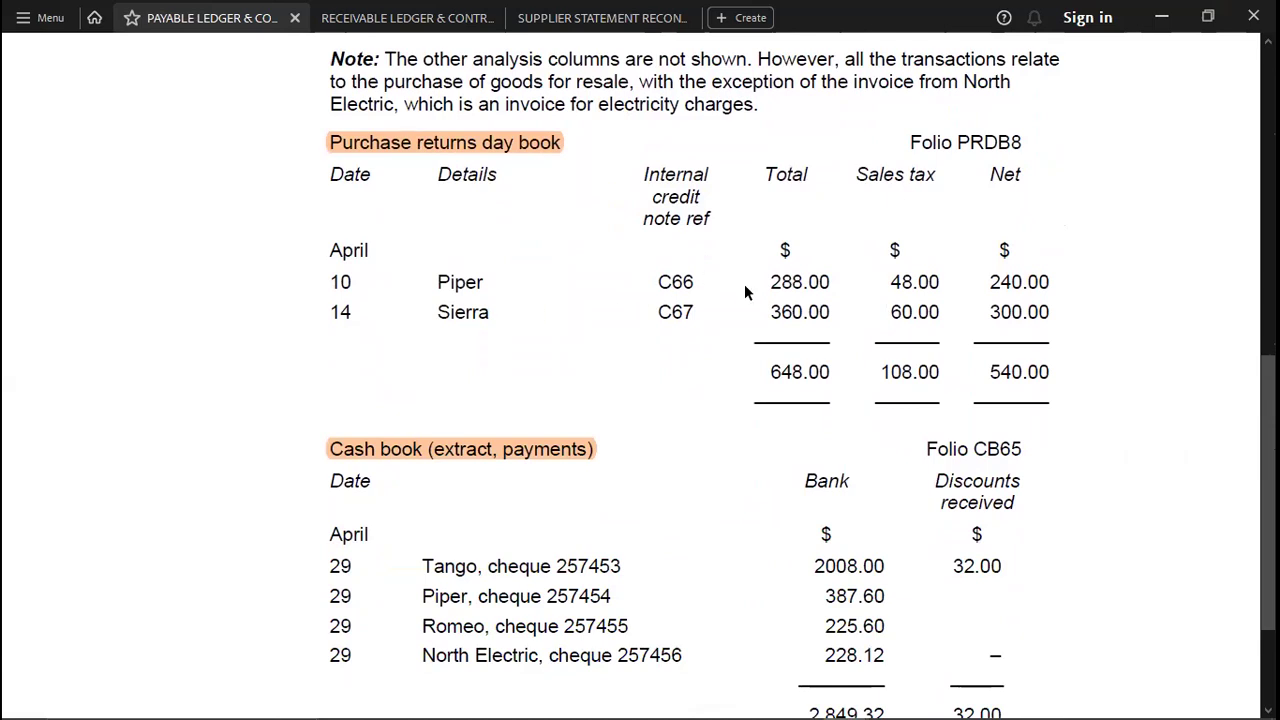
key(alt+Tab)
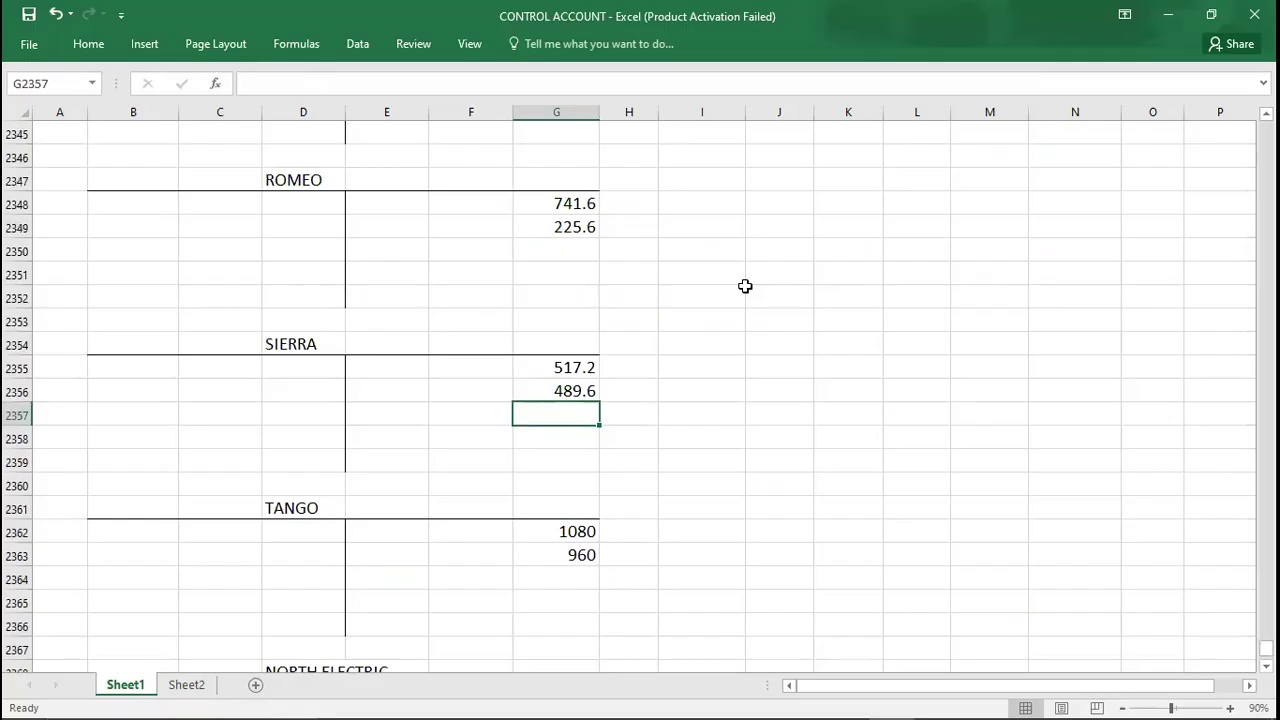
key(Up)
key(Up)
key(Up)
key(Up)
key(Up)
key(Up)
key(Up)
key(Up)
key(Up)
key(Up)
key(Up)
key(Up)
key(Up)
key(Up)
key(Up)
key(Up)
key(Up)
key(Up)
key(Up)
key(Up)
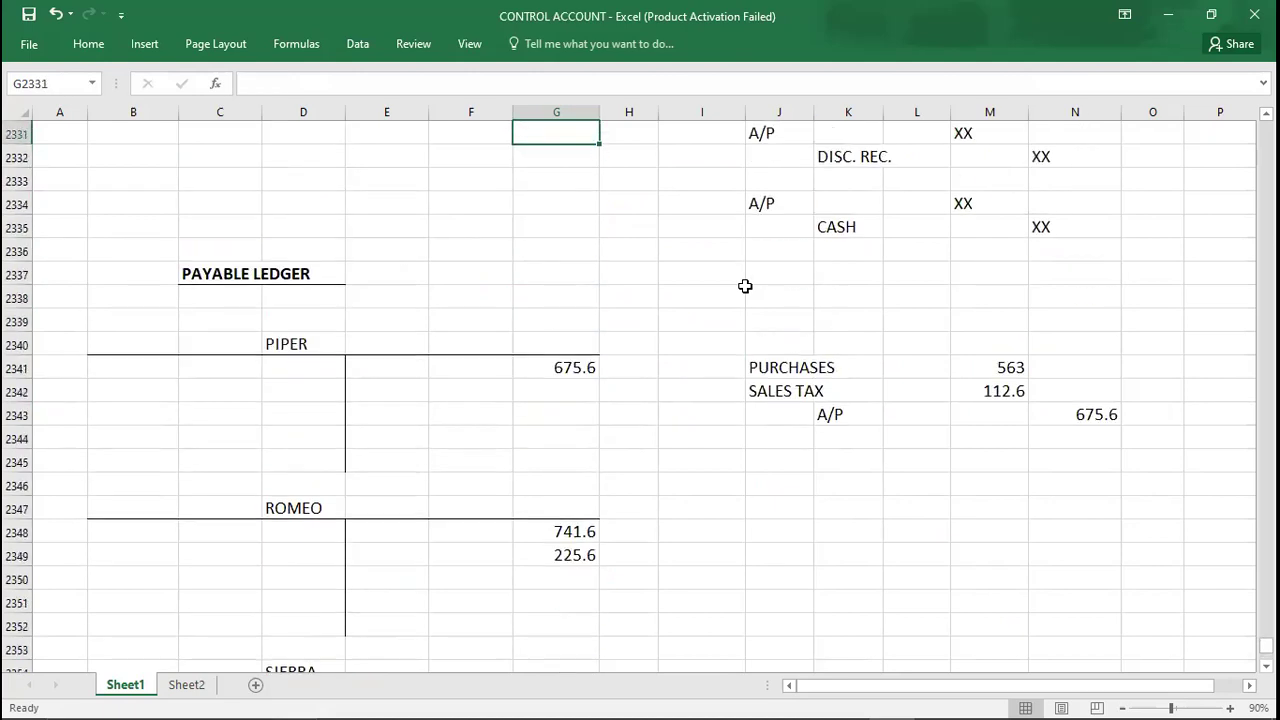
key(Down)
key(Down)
key(Down)
key(Down)
key(Down)
key(Down)
key(Down)
key(Down)
key(Down)
key(Down)
key(Down)
key(Down)
key(Down)
key(Down)
key(Down)
key(Down)
key(Down)
key(Down)
key(Down)
key(Down)
key(Down)
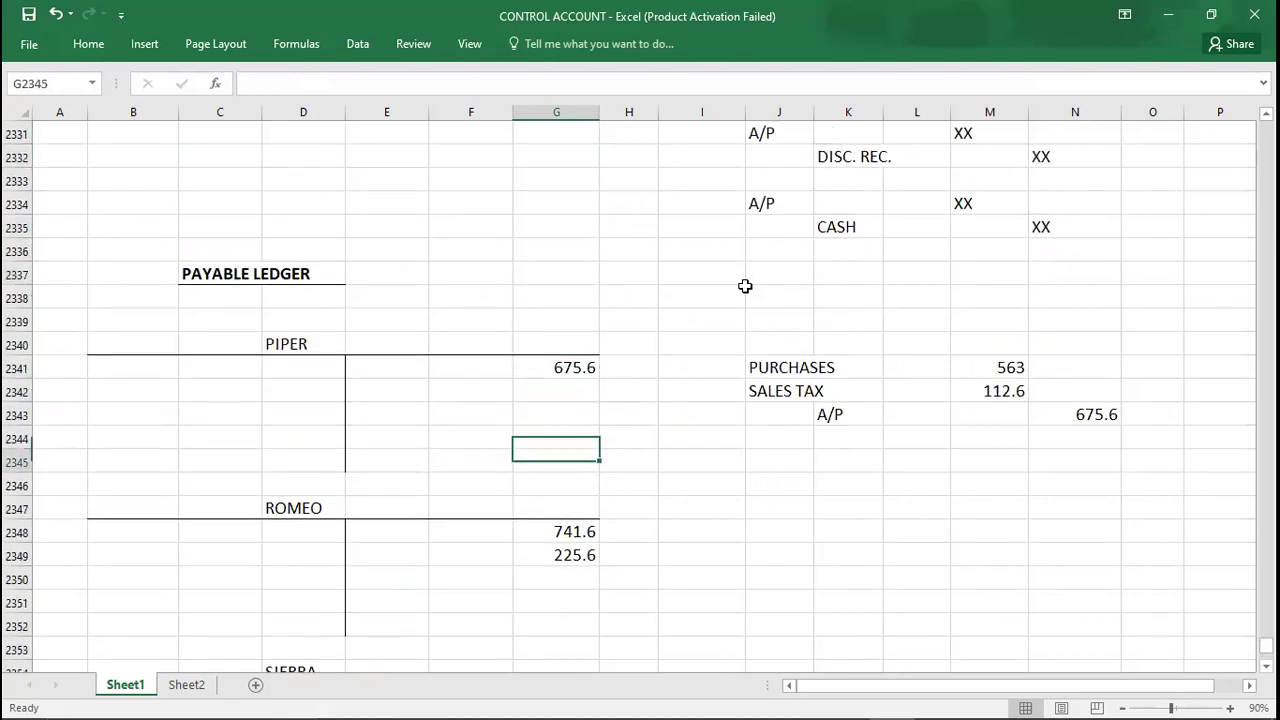
Enter PURCHASE RETURN in K2347 as a credit line of a new journal entry below Piper's purchases entry
click(781, 318)
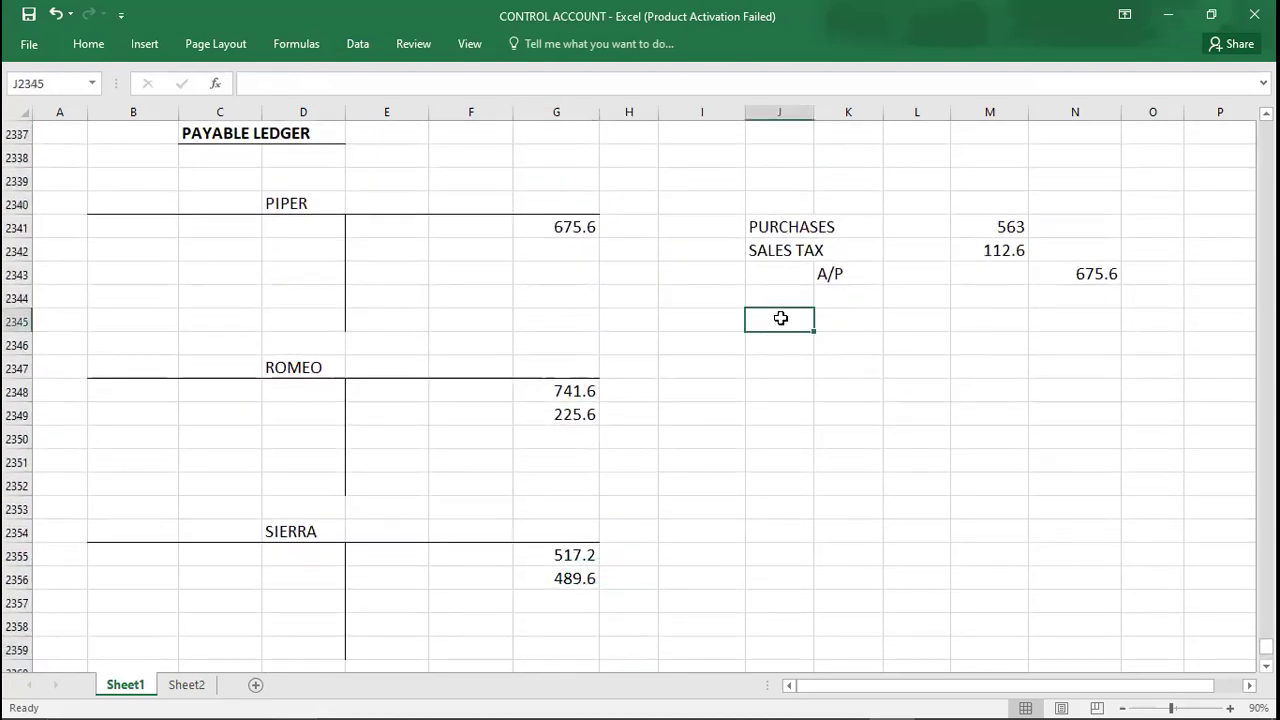
key(Down)
key(Down)
key(Right)
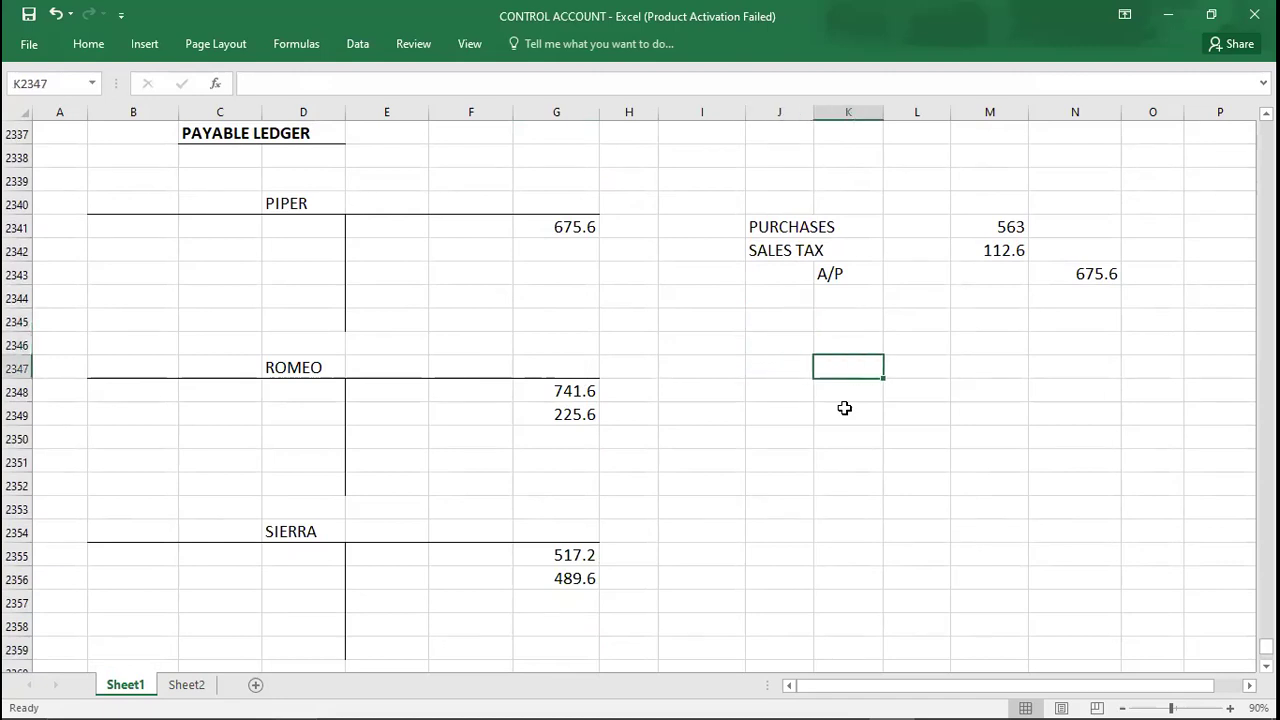
text(PURCHA)
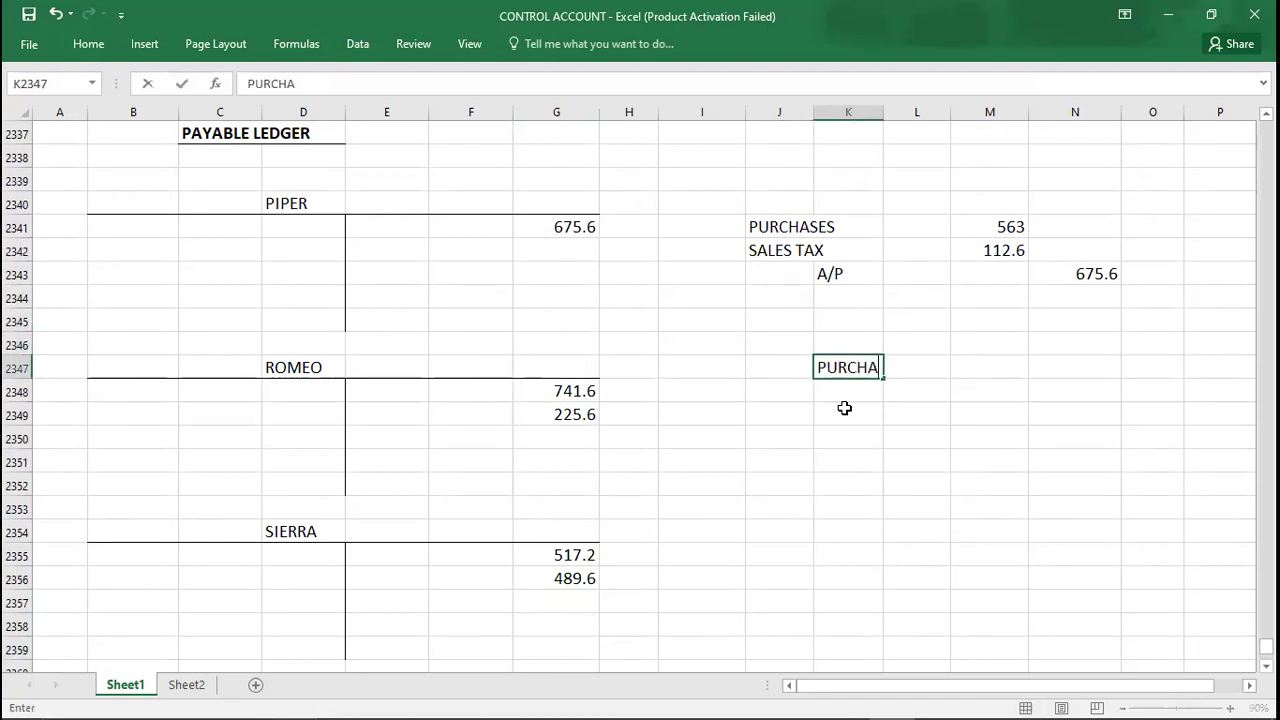
text(SE RETURN)
Add A/P in J2345 as the debit line and SALES TAX in K2346 as a credit line of the purchase return journal
key(Up)
key(Up)
key(Left)
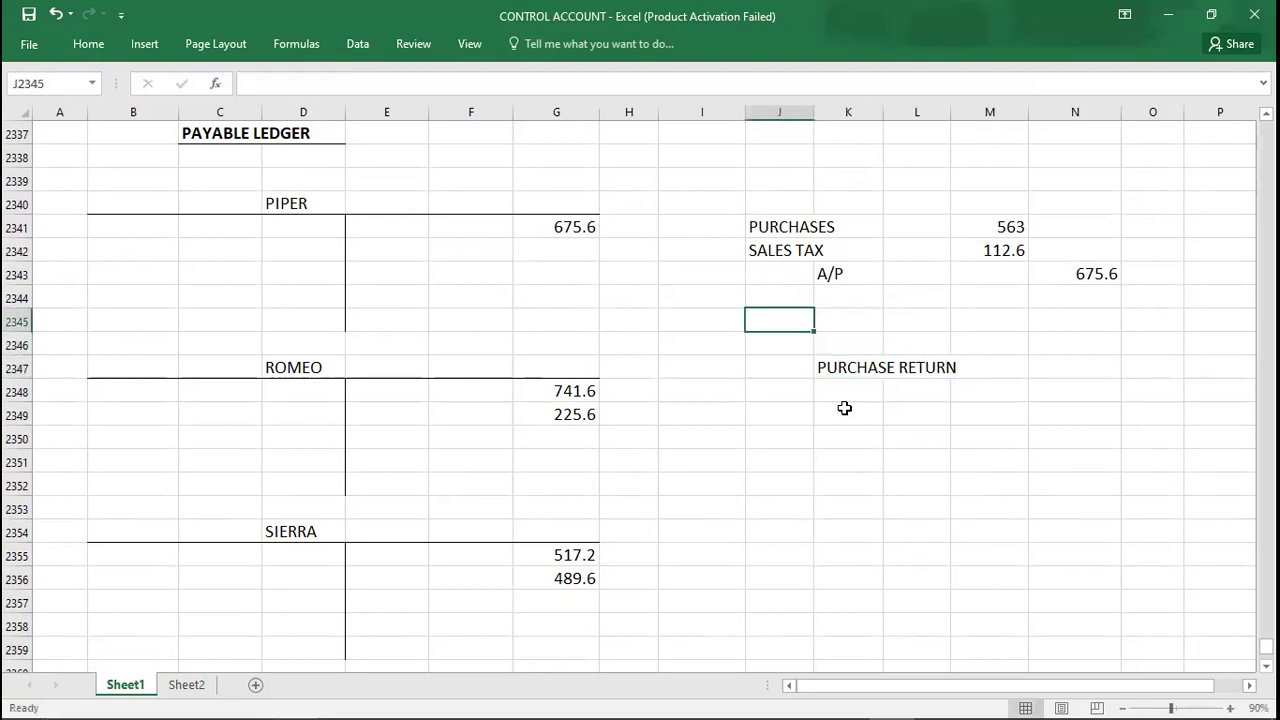
text(A/P)
key(Return)
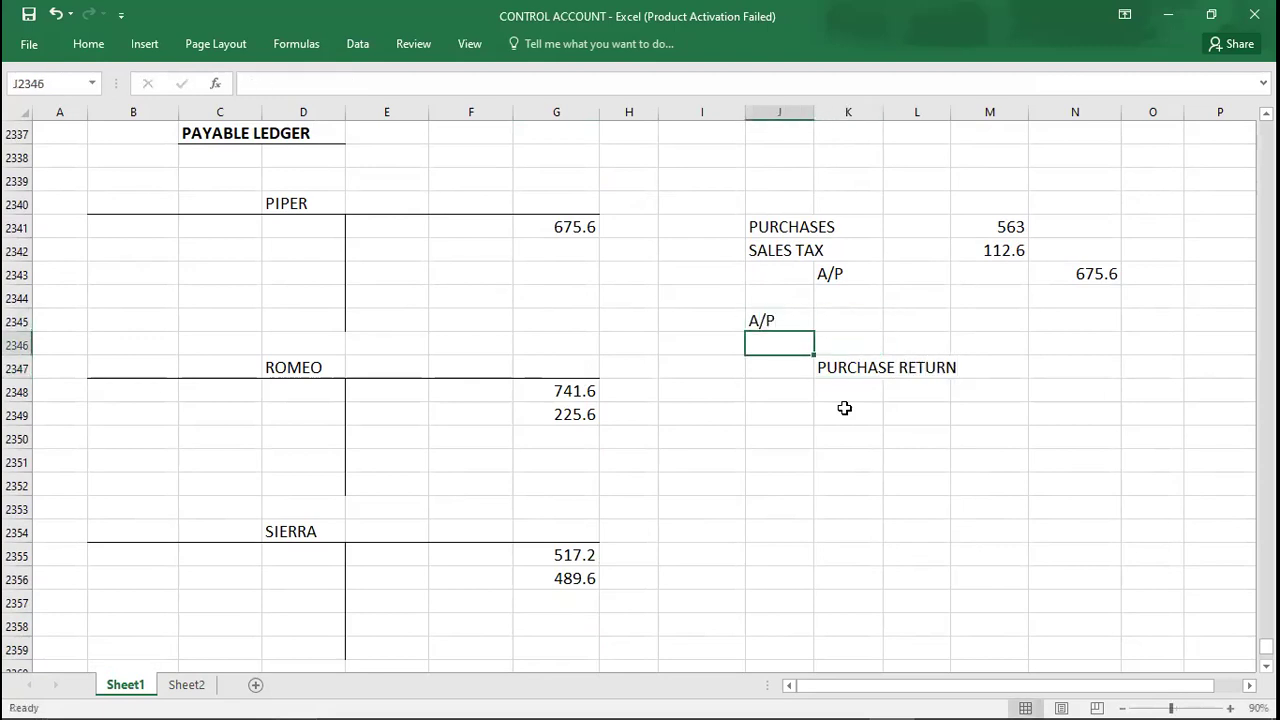
key(Right)
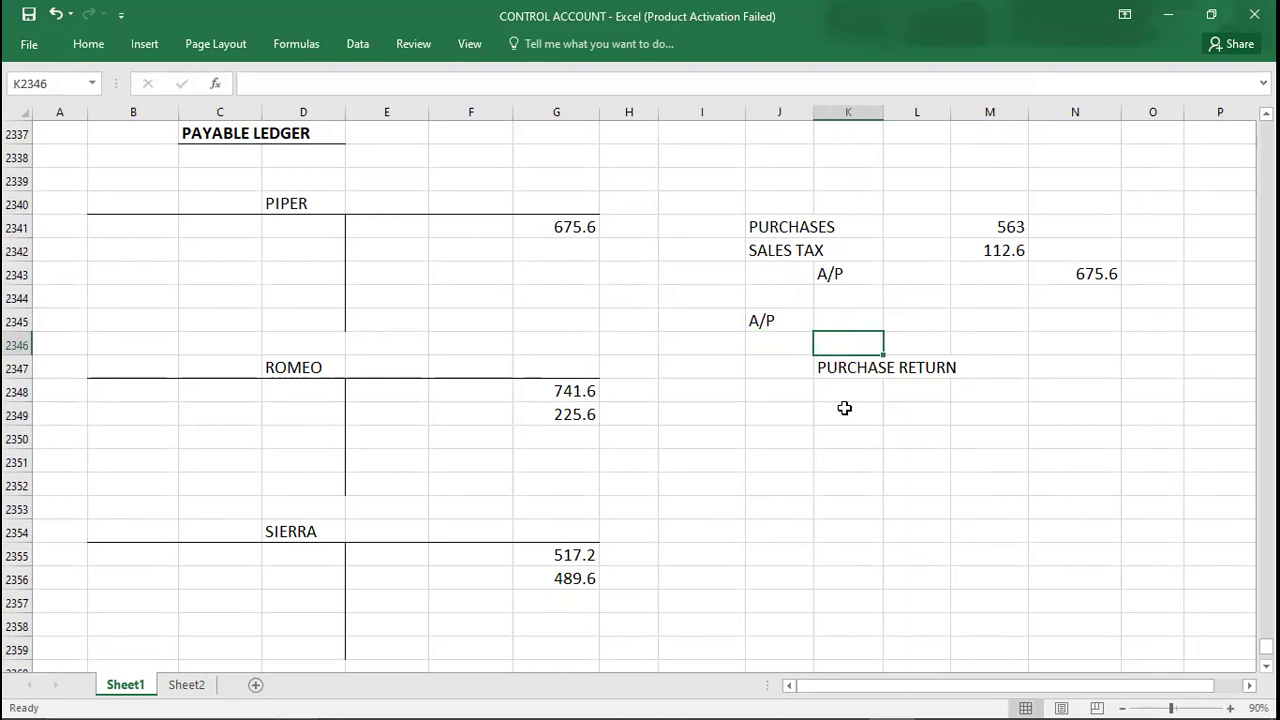
text(SALES TAX)
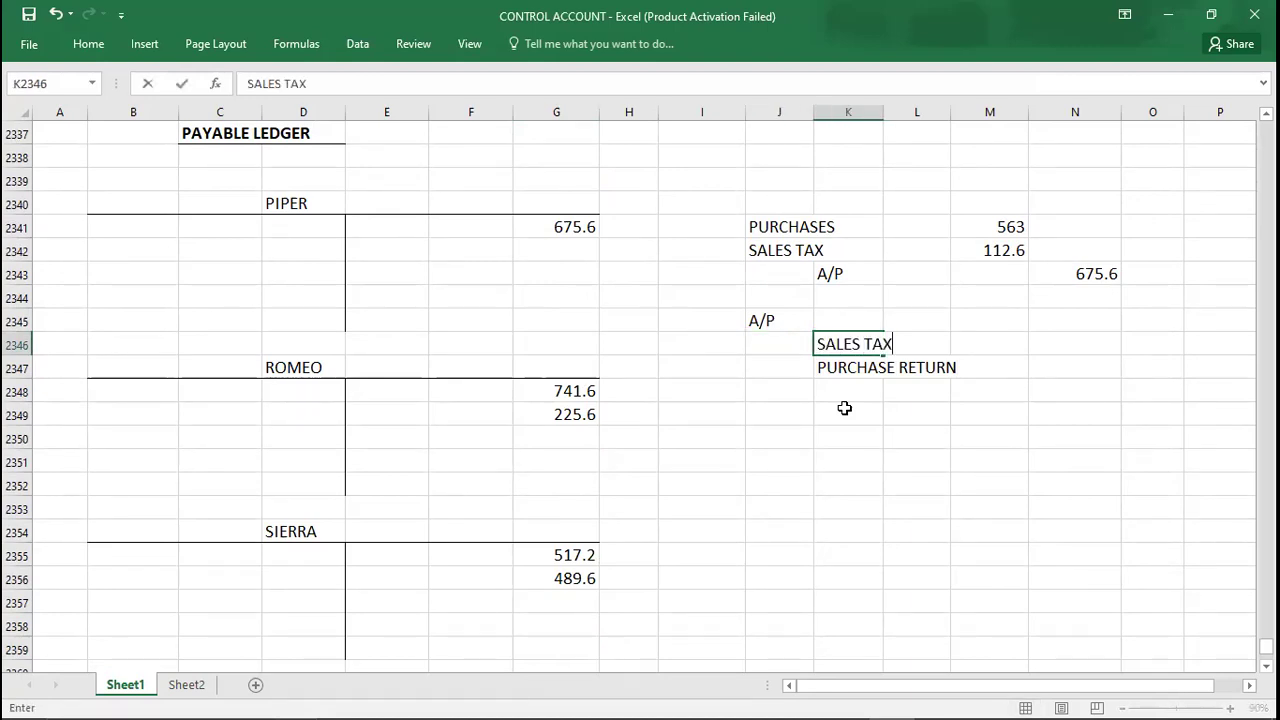
Look up Piper's 10 April total in the purchase returns day book and enter 288 as the A/P debit in M2345
key(Up)
key(Right)
key(Right)
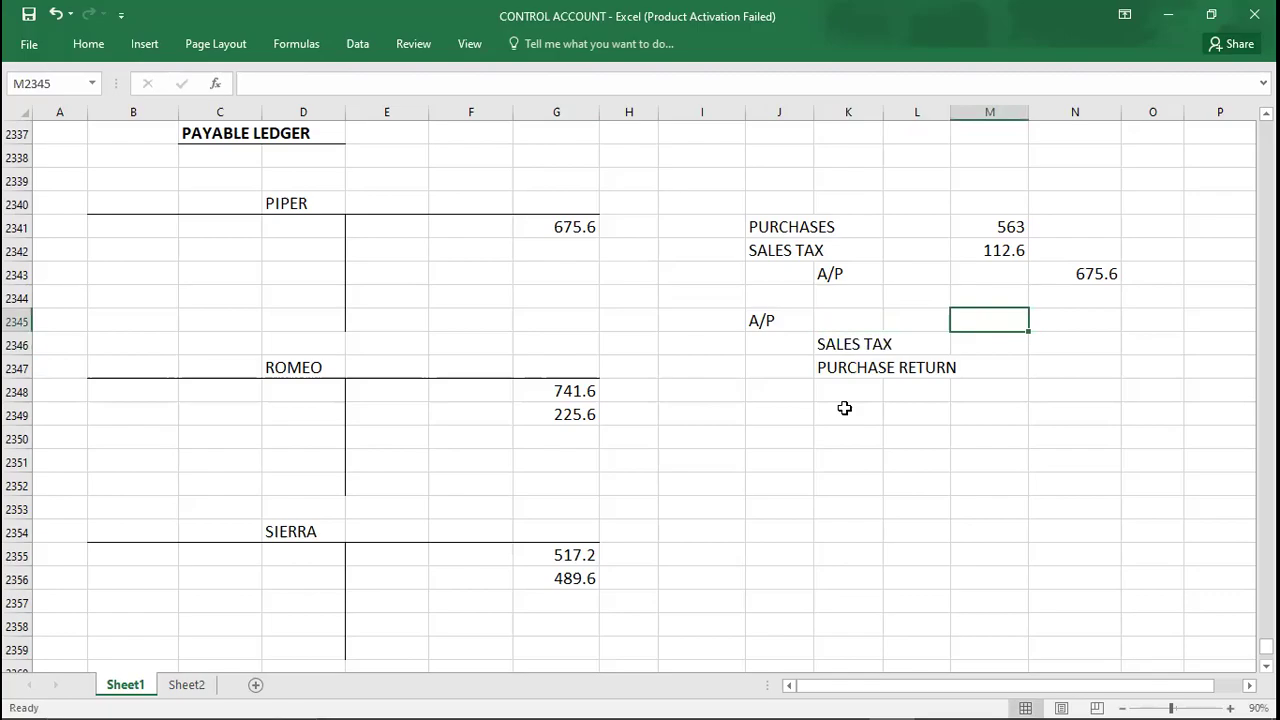
key(alt+Tab)
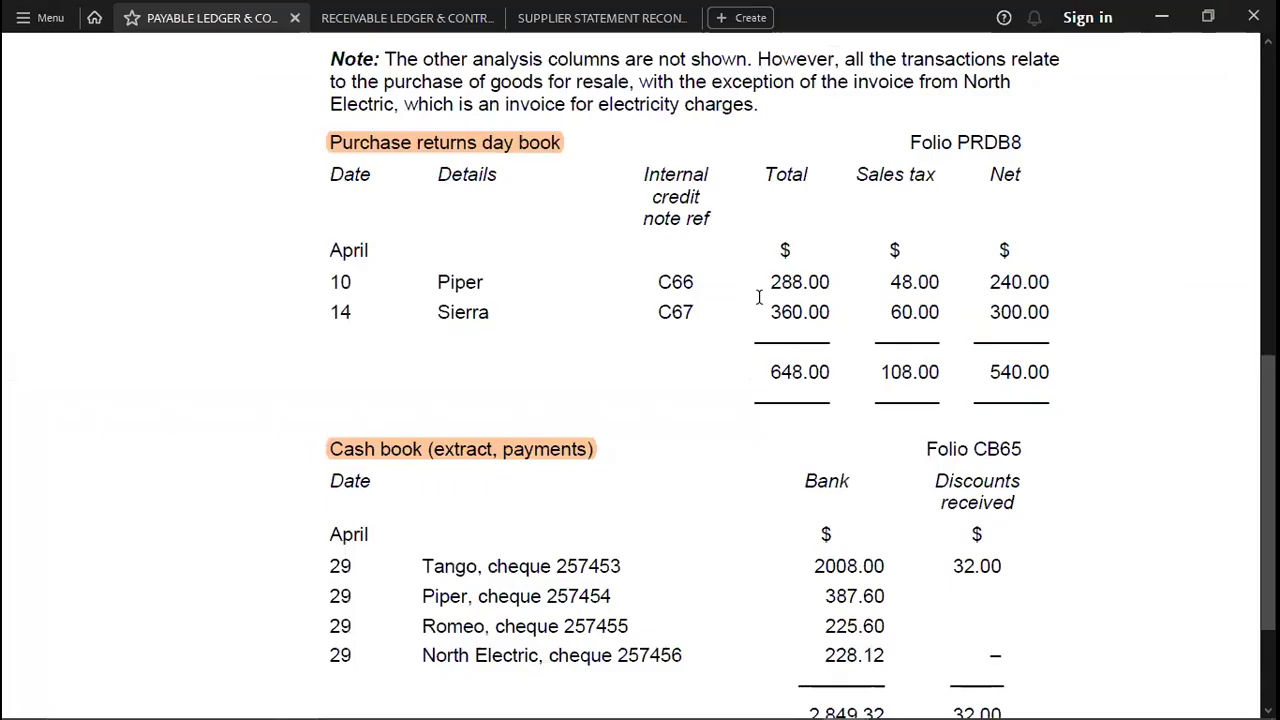
key(alt+Tab)
text(288)
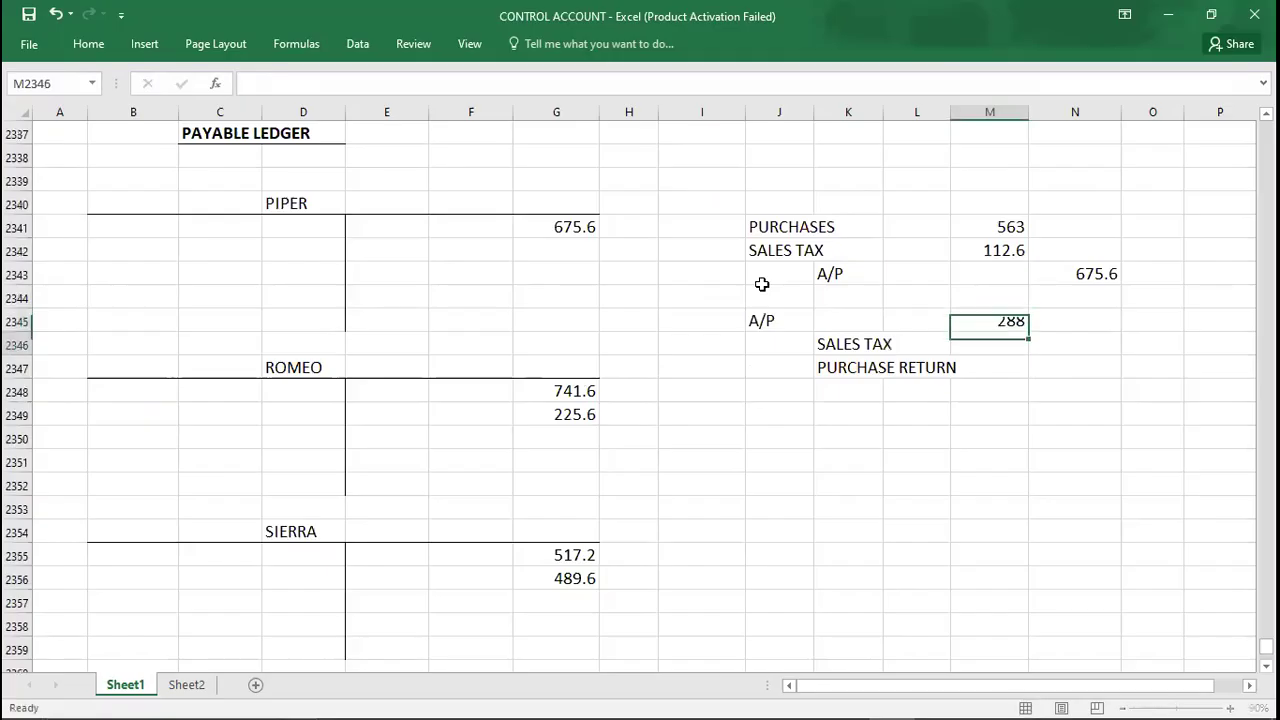
key(Return)
Look up Piper's sales tax and net return amounts, and enter credits of 48 in N2346 and 240 in N2347
key(Right)
key(Right)
key(Left)
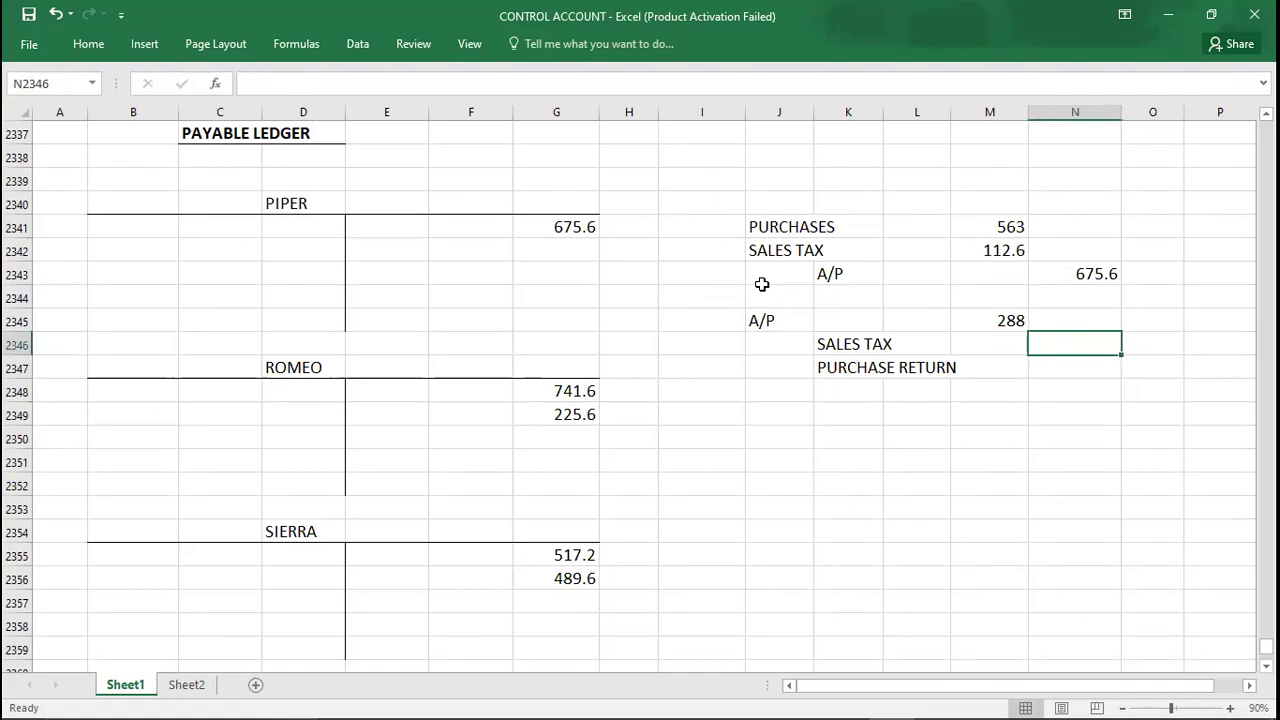
key(alt+Tab)
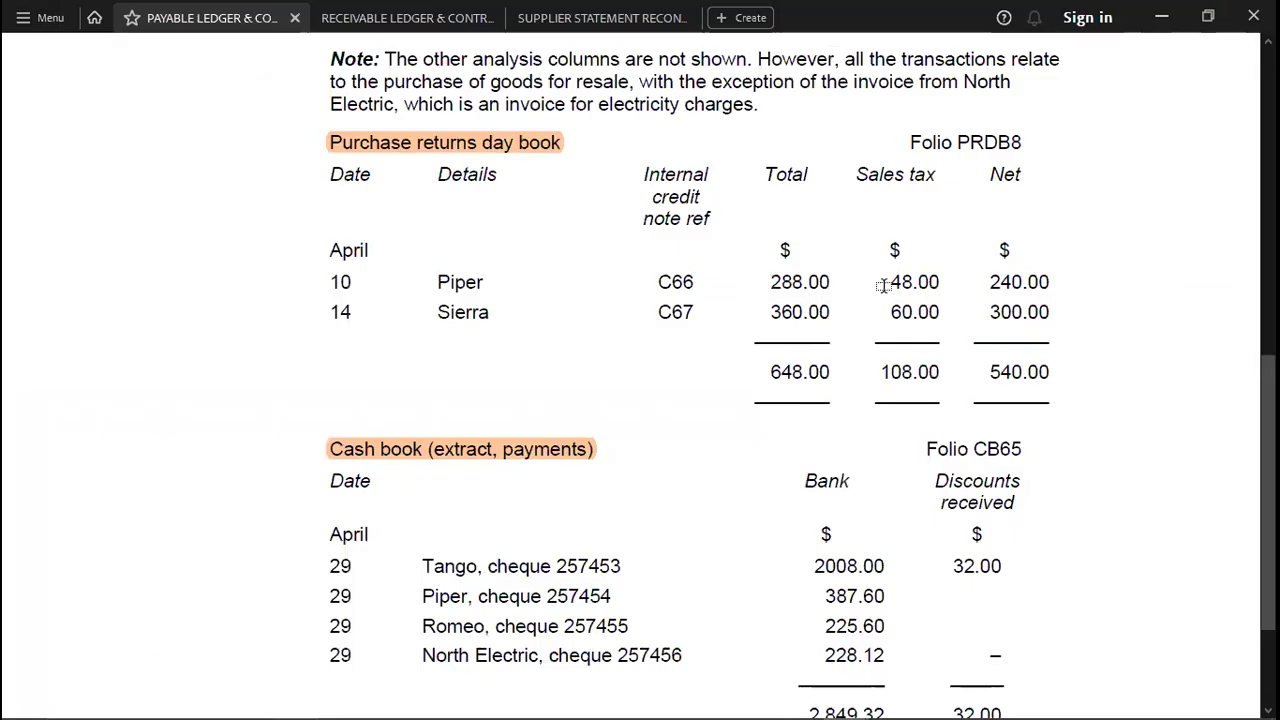
key(alt+Tab)
text(48)
key(Return)
text(240)
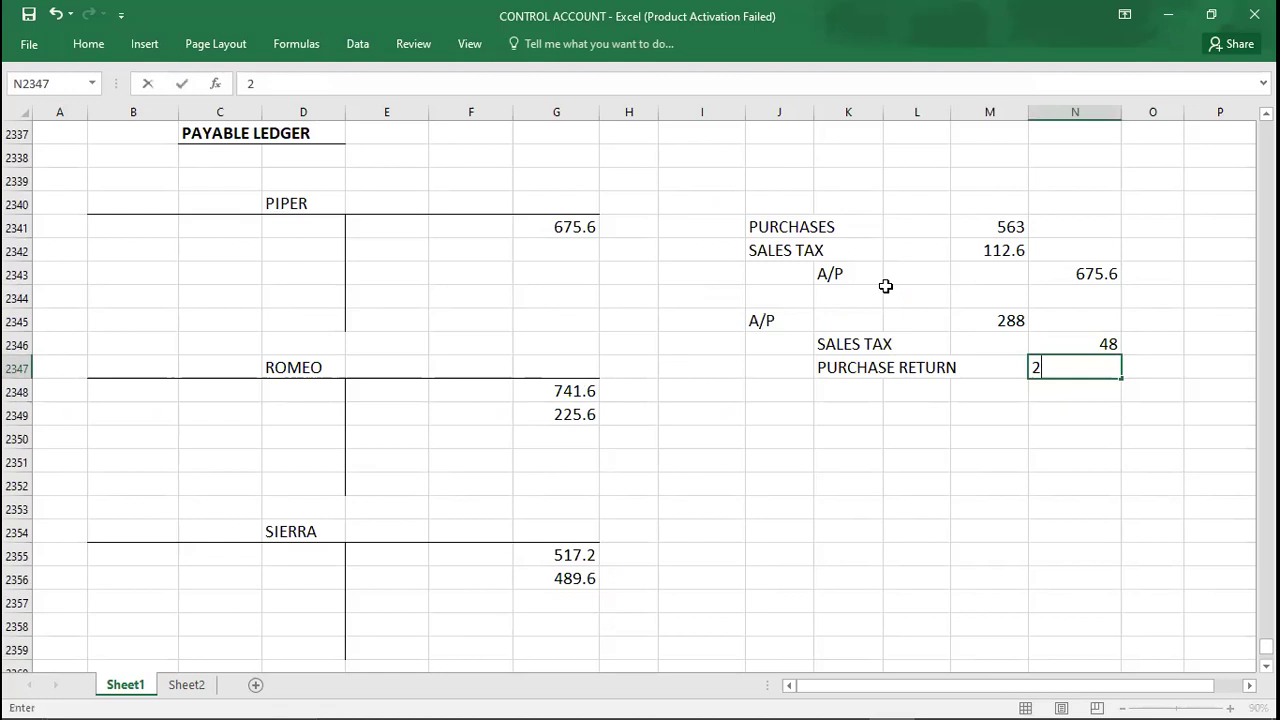
key(Return)
key(Return)
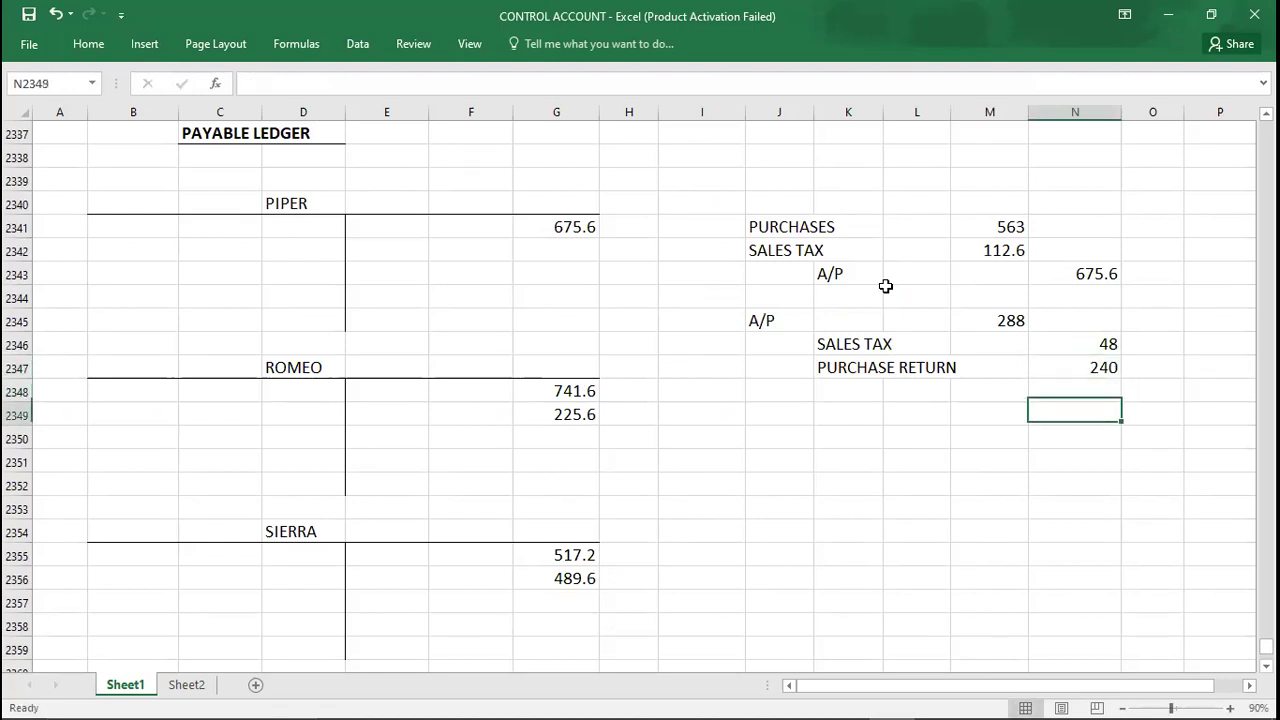
Recheck Piper's return total in the purchase returns day book and post 288 to the debit side of Piper's T-account in D2341
click(781, 322)
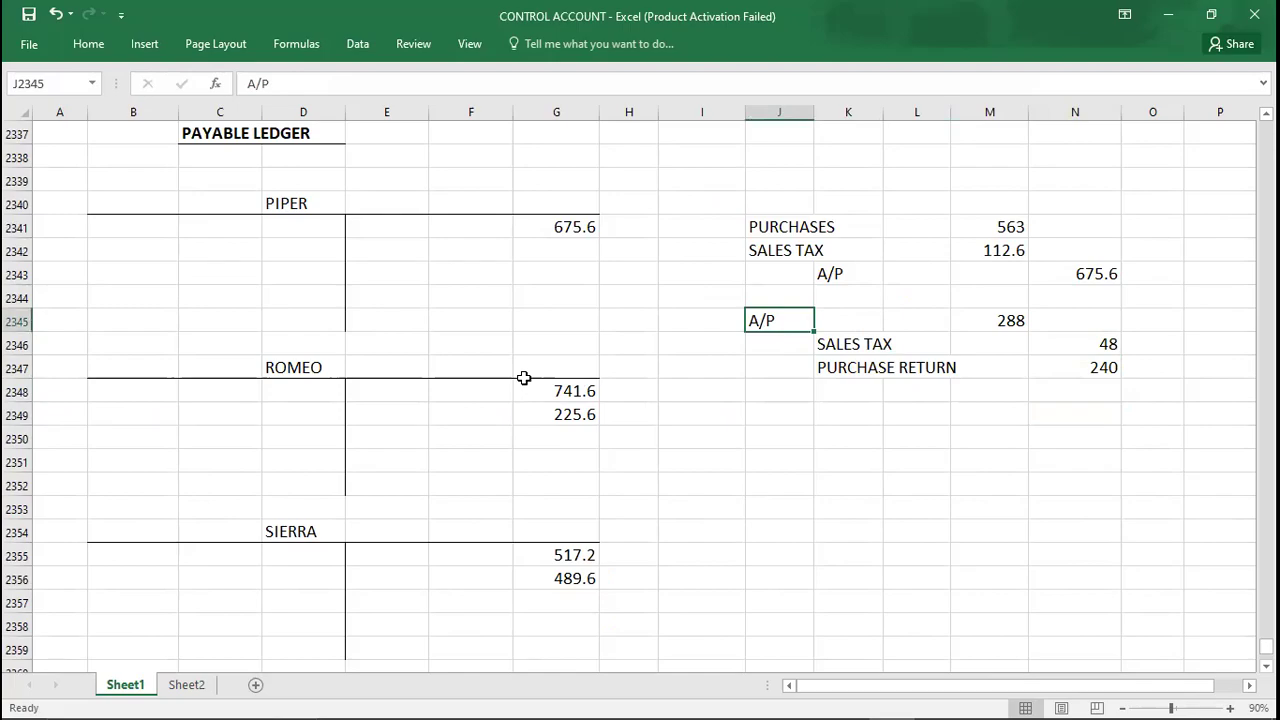
key(alt+Tab)
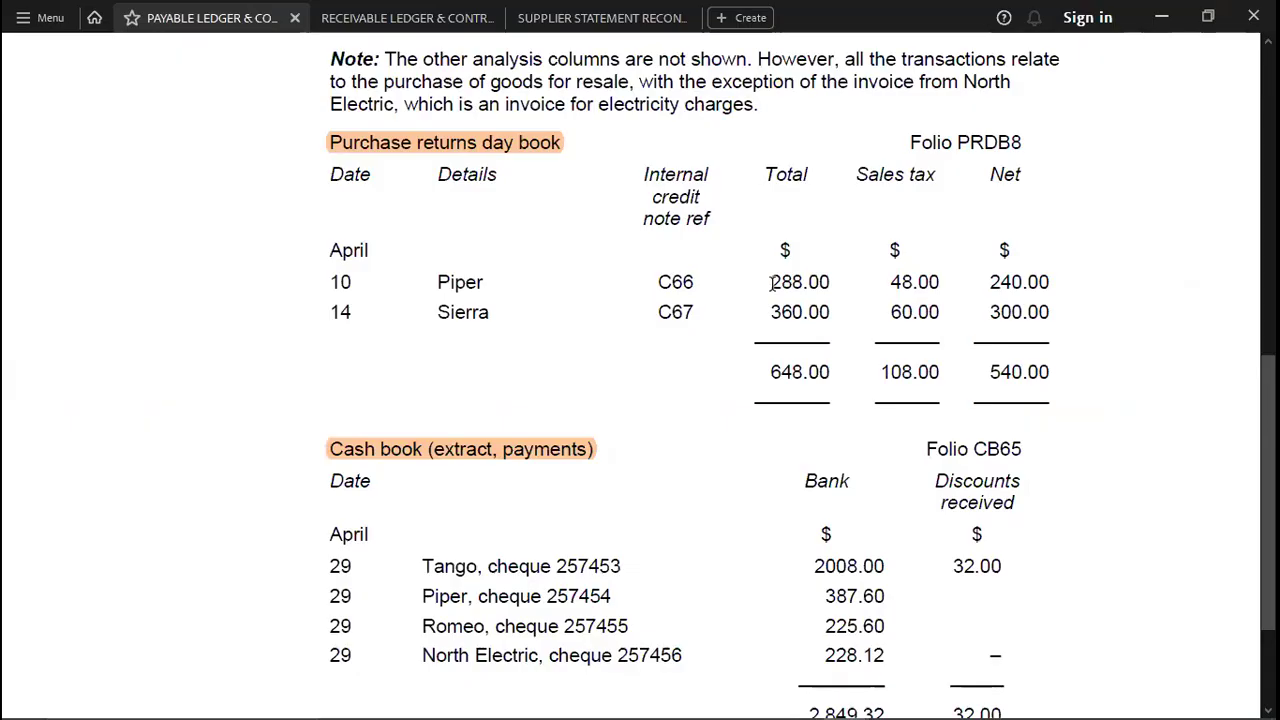
key(alt+Tab)
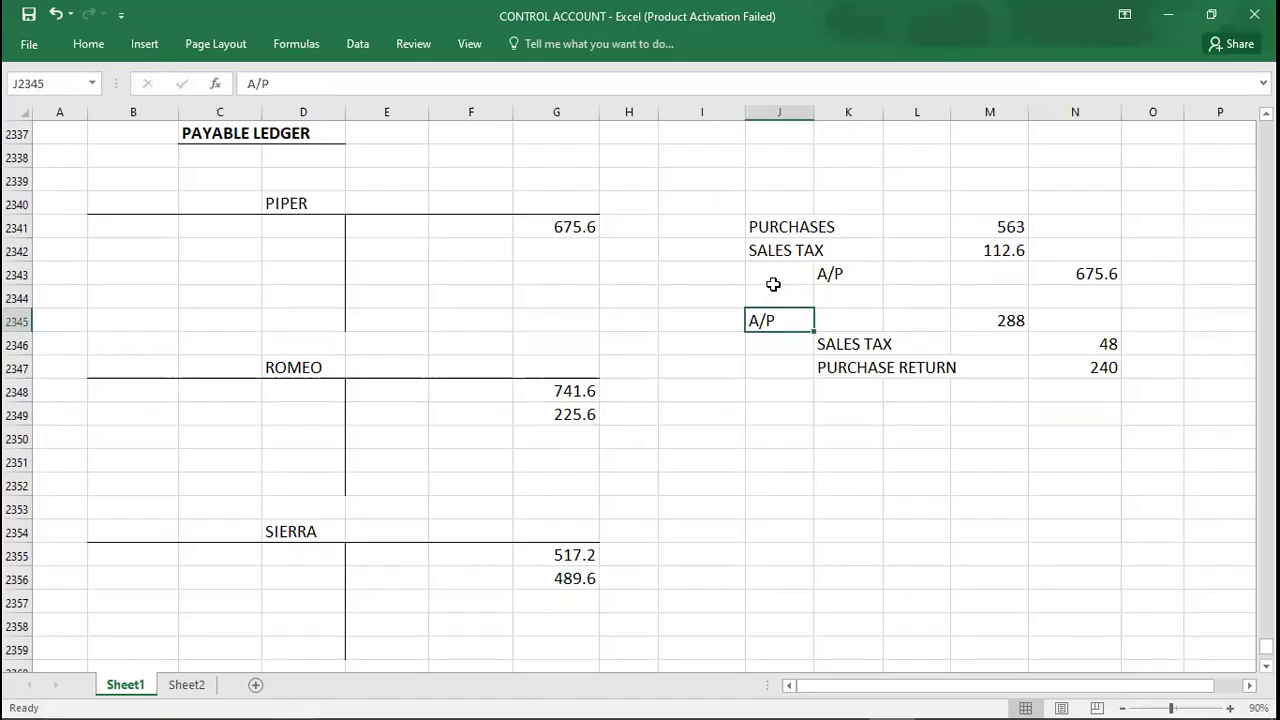
click(291, 228)
text(288)
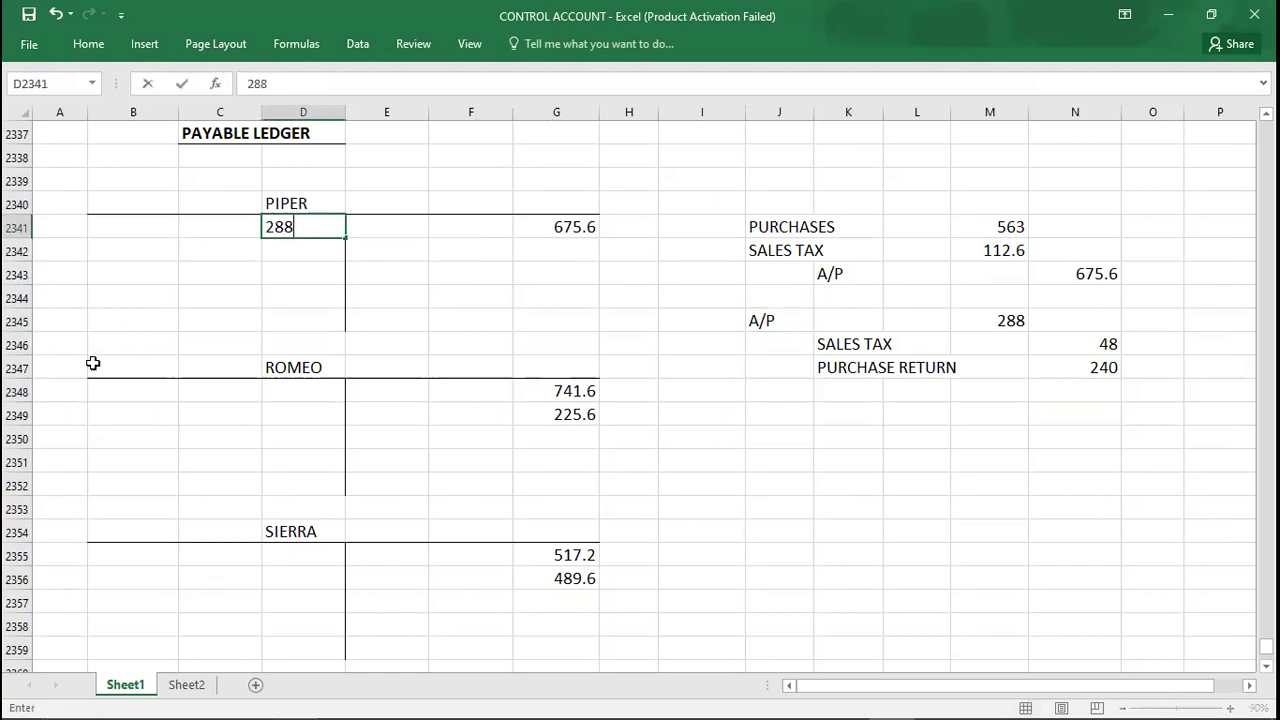
key(Return)
Look up Sierra's 14 April total in the purchase returns day book and post 360 as Sierra's debit in D2355
key(alt+Tab)
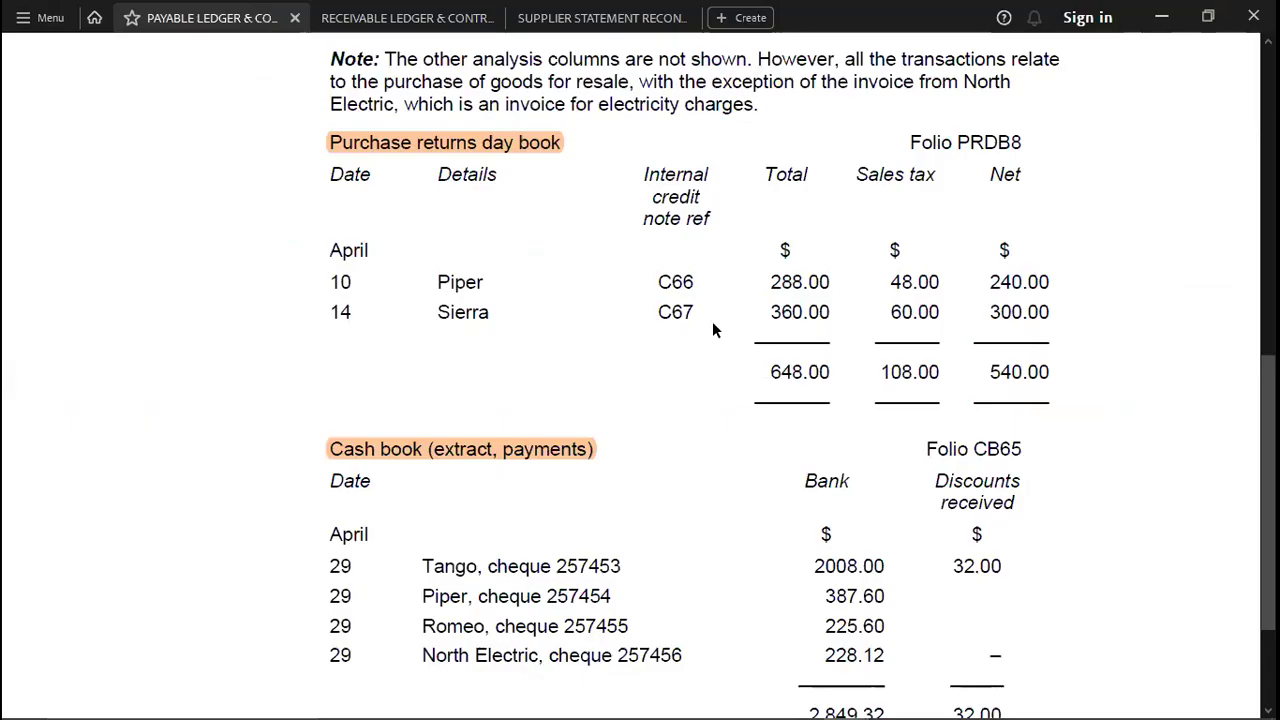
key(alt+Tab)
key(Left)
key(Down)
key(Down)
key(Down)
key(Down)
key(Down)
key(Down)
key(Down)
key(Down)
key(Down)
key(Down)
key(Down)
key(Down)
key(Down)
key(Right)
text(360)
key(Return)
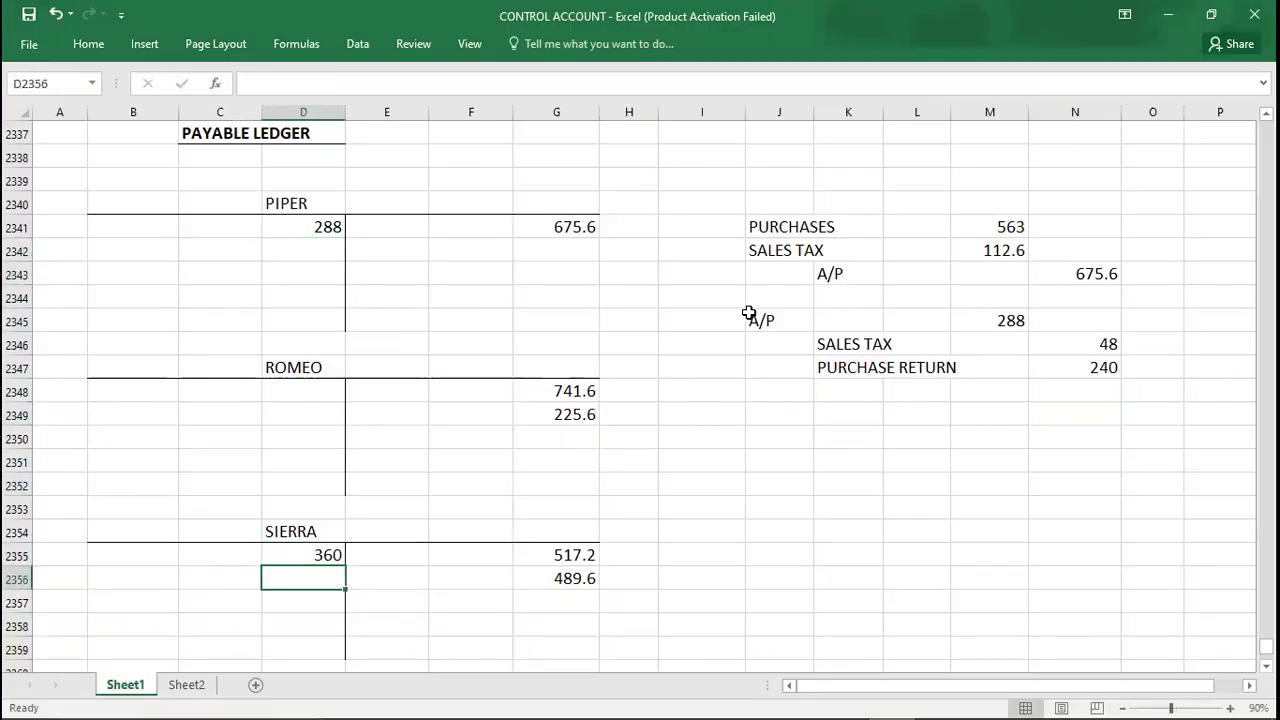
Review the cash book payments extract and start the payment journal with A/P in J2349 as the debit line
key(alt+Tab)
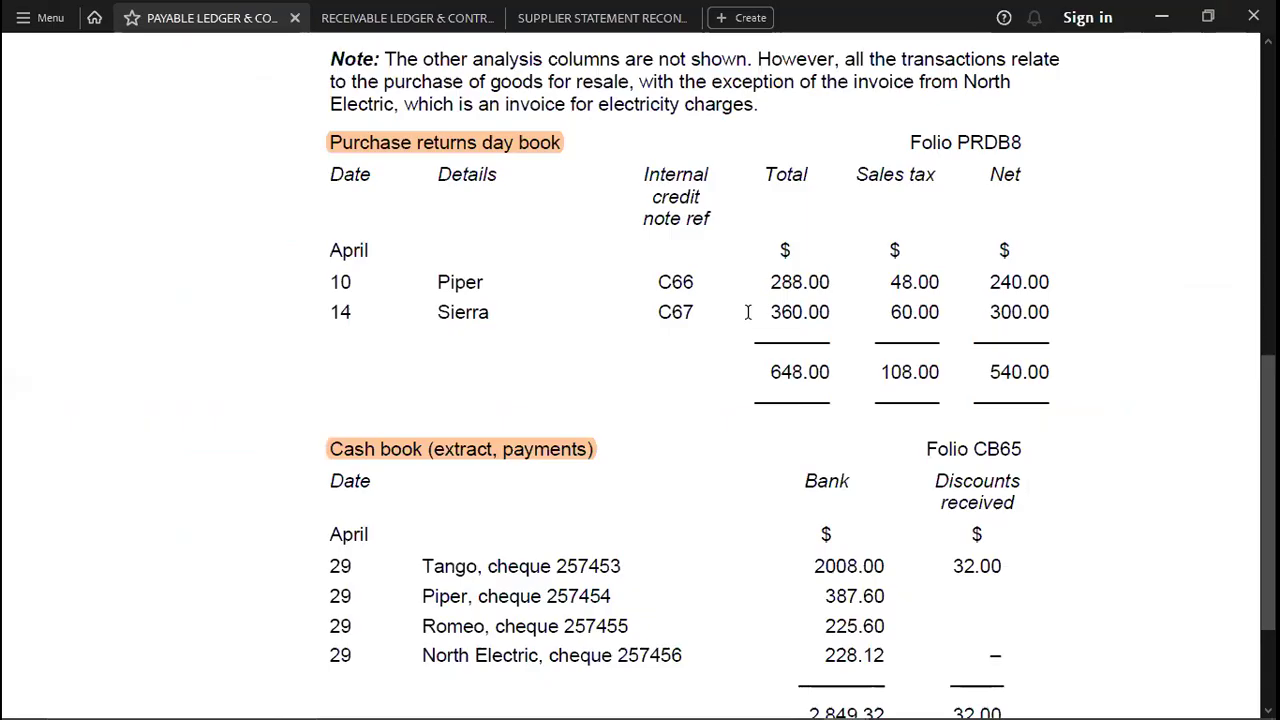
scroll(748, 312, down, 3)
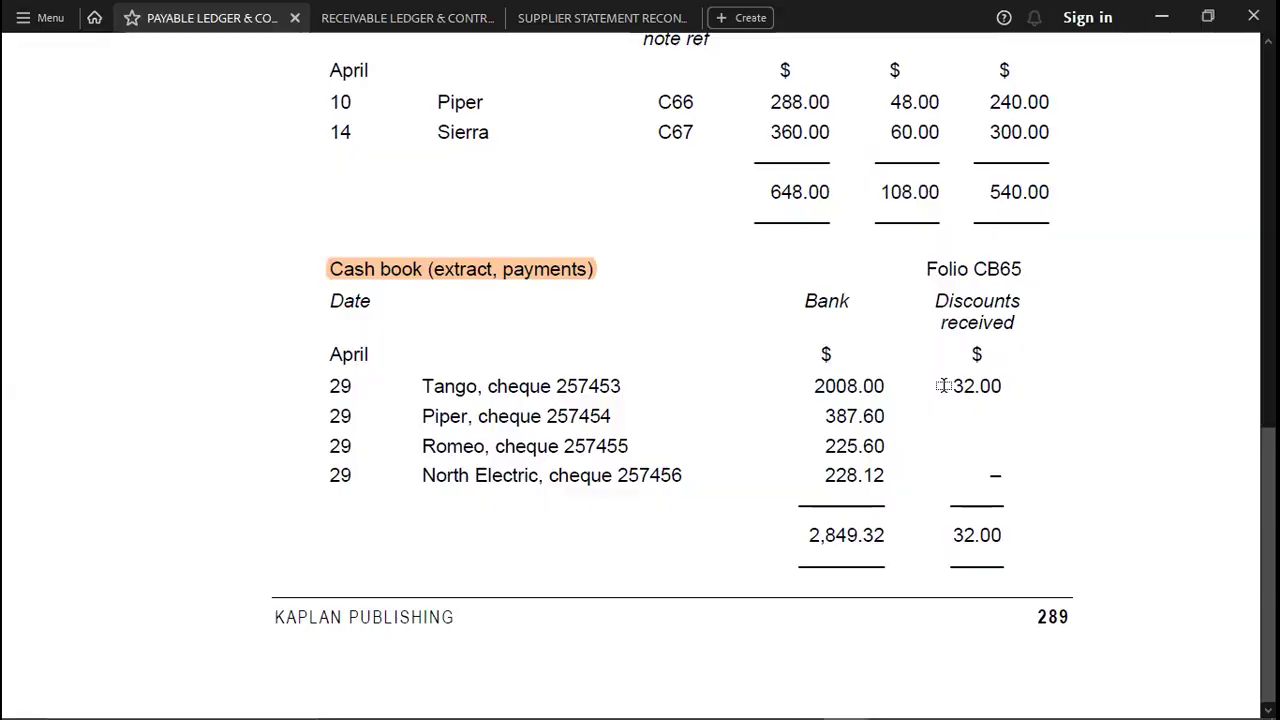
key(alt+Tab)
key(Down)
click(788, 419)
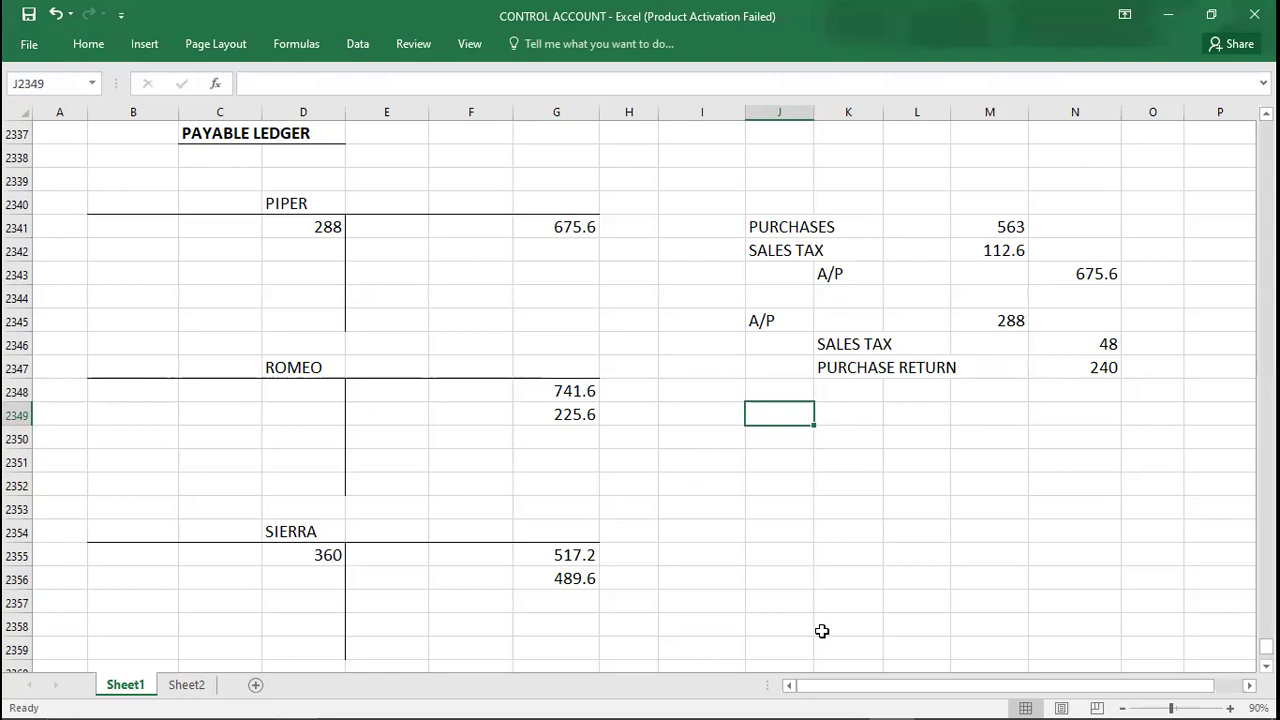
text(A/P)
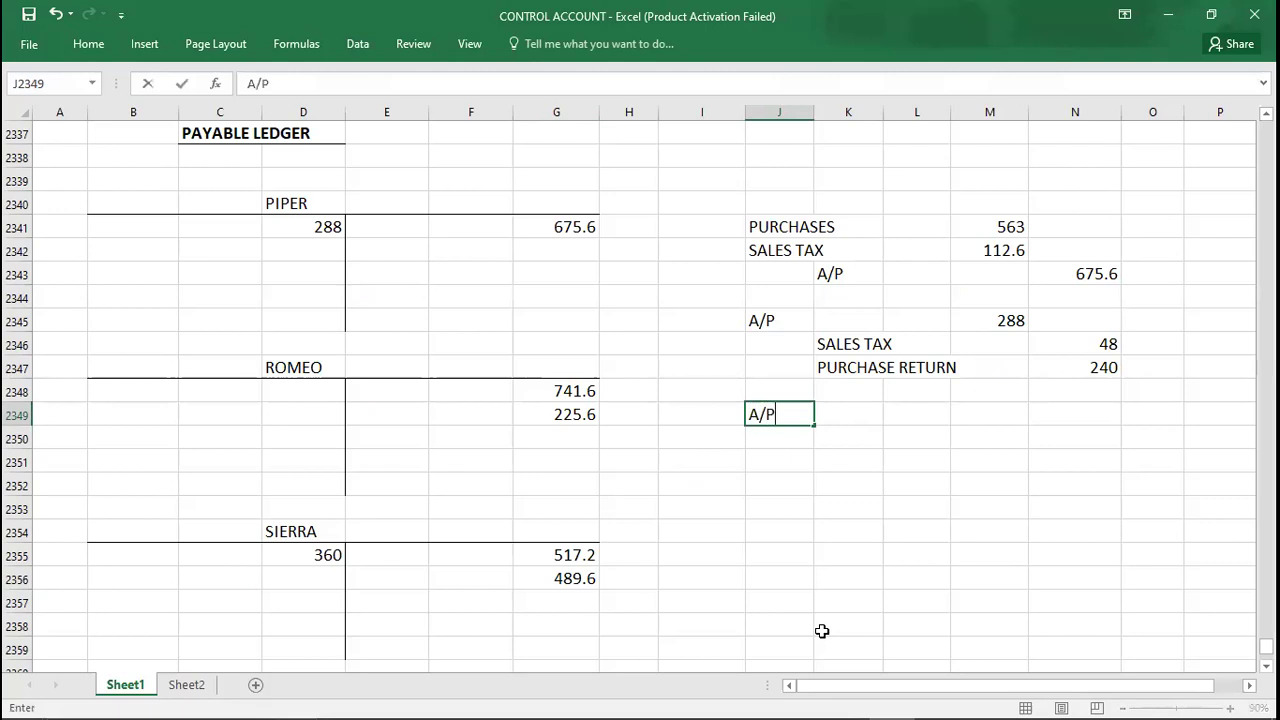
Add DISCOUNT RECEIVED in K2350 and BANK in K2351 as the credit lines of the payment journal
key(Return)
key(Right)
text(D)
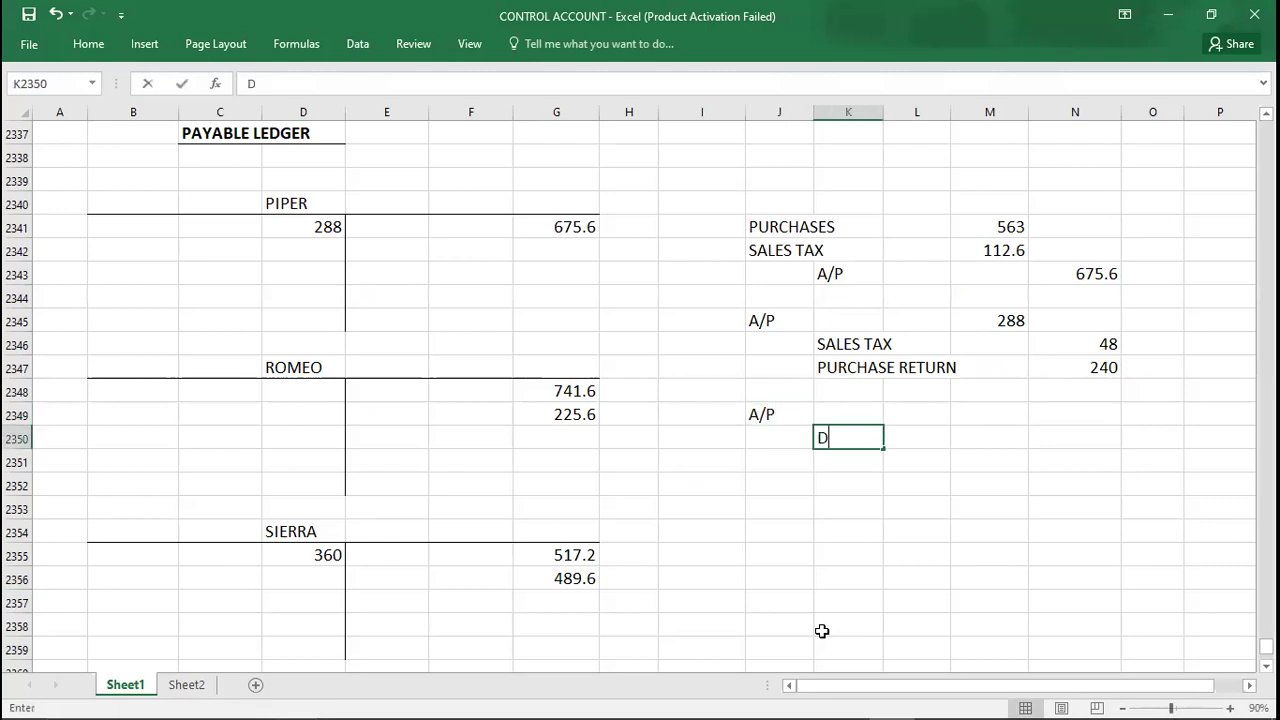
text(ISCOUNT R)
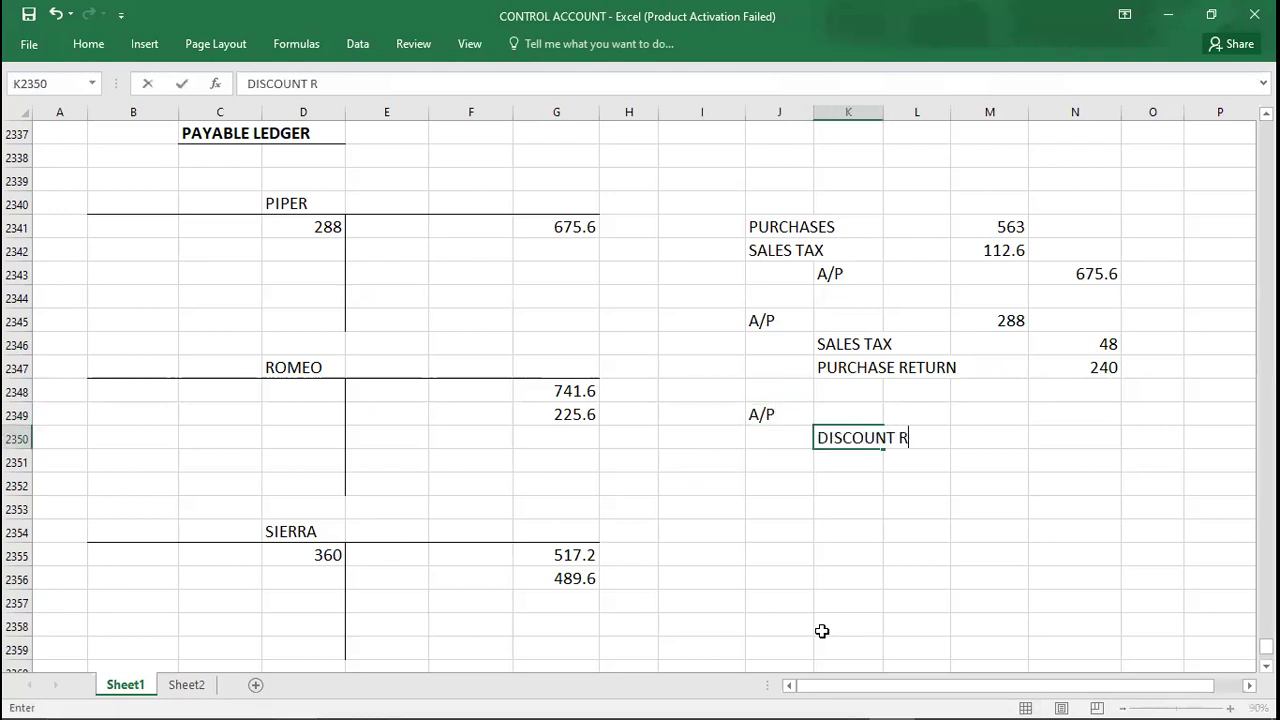
text(ECEIVED)
key(ctrl+Return)
key(Down)
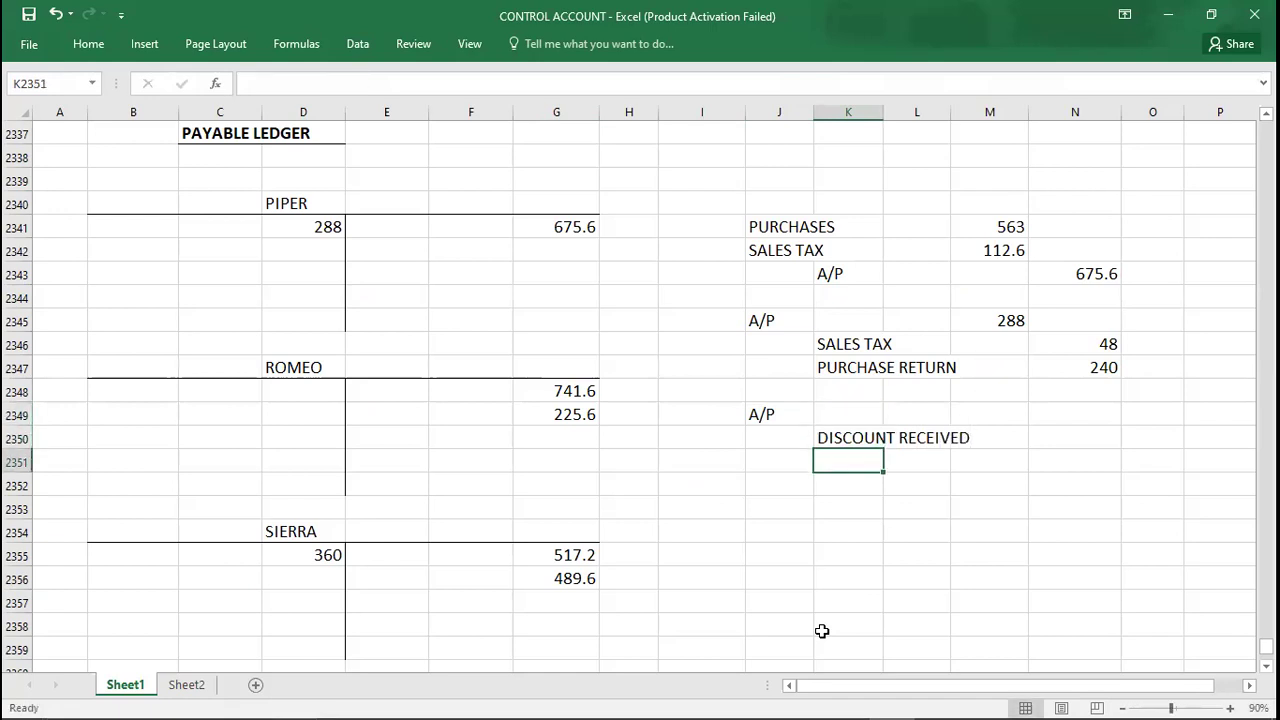
text(BANK)
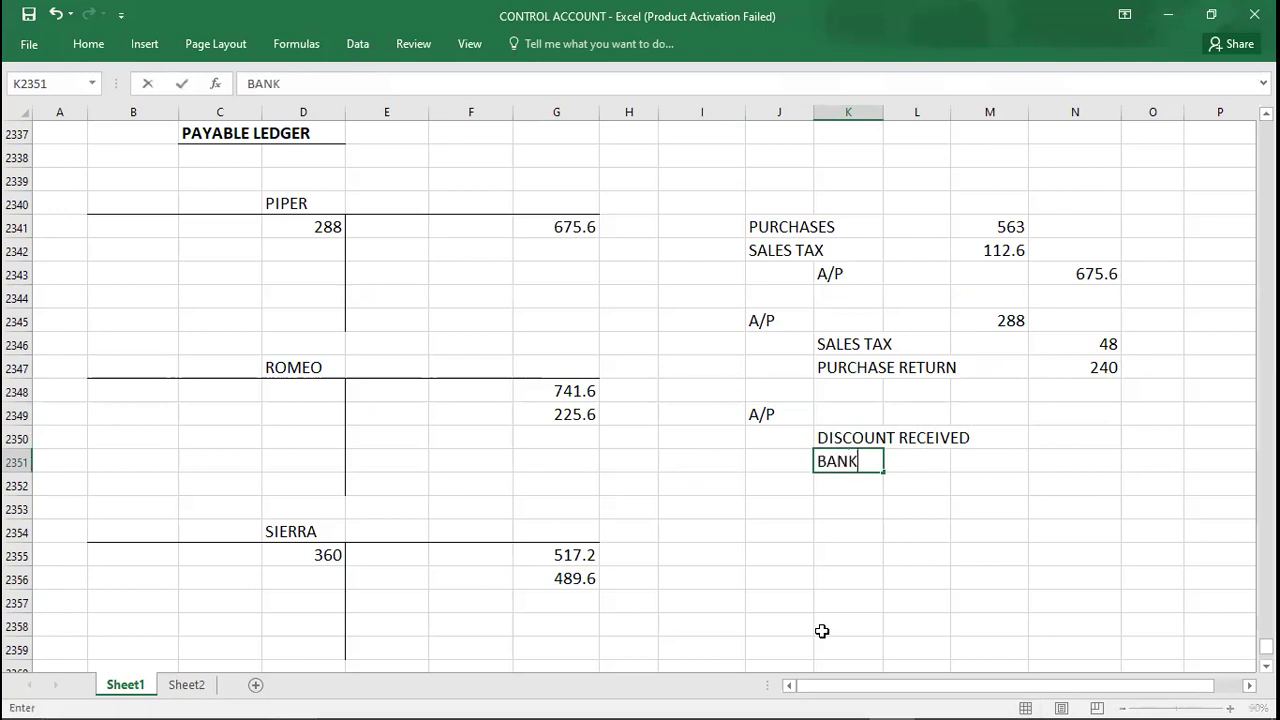
Look up Tango's 29 April bank payment in the cash book and enter 2008 as the BANK credit in N2351
key(Up)
key(Right)
key(Right)
key(Right)
key(Up)
key(Left)
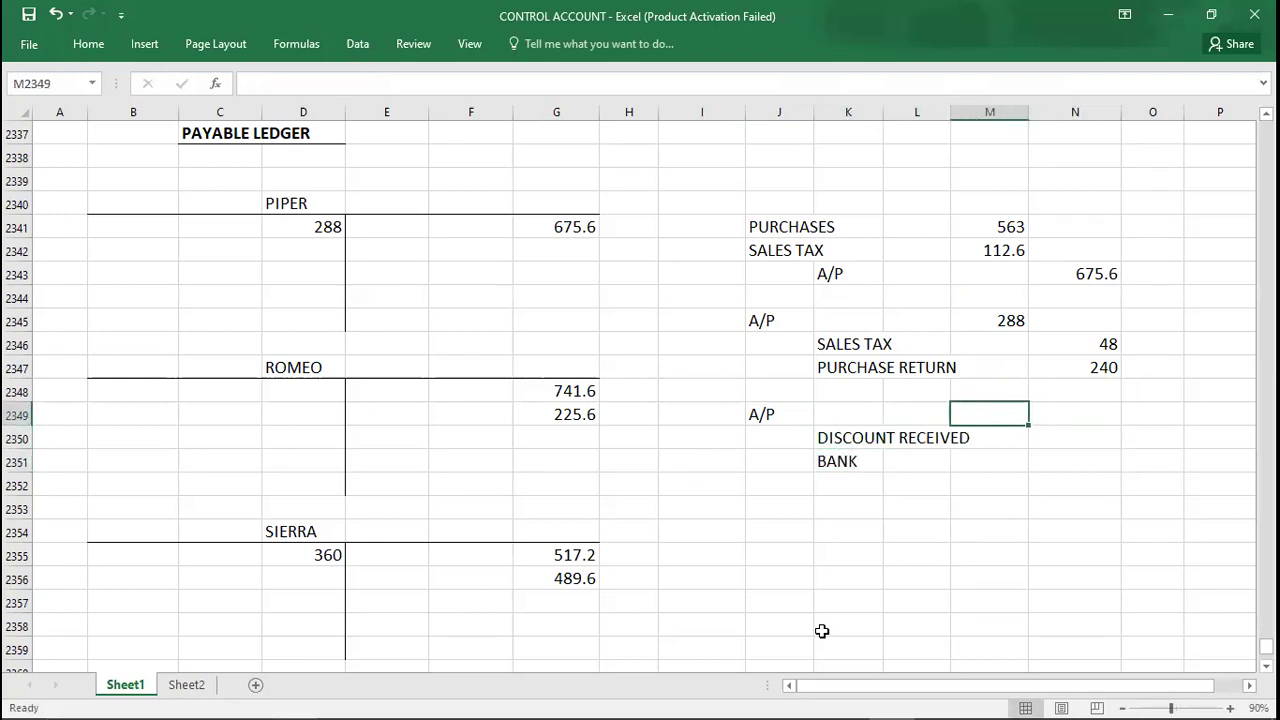
key(alt+Tab)
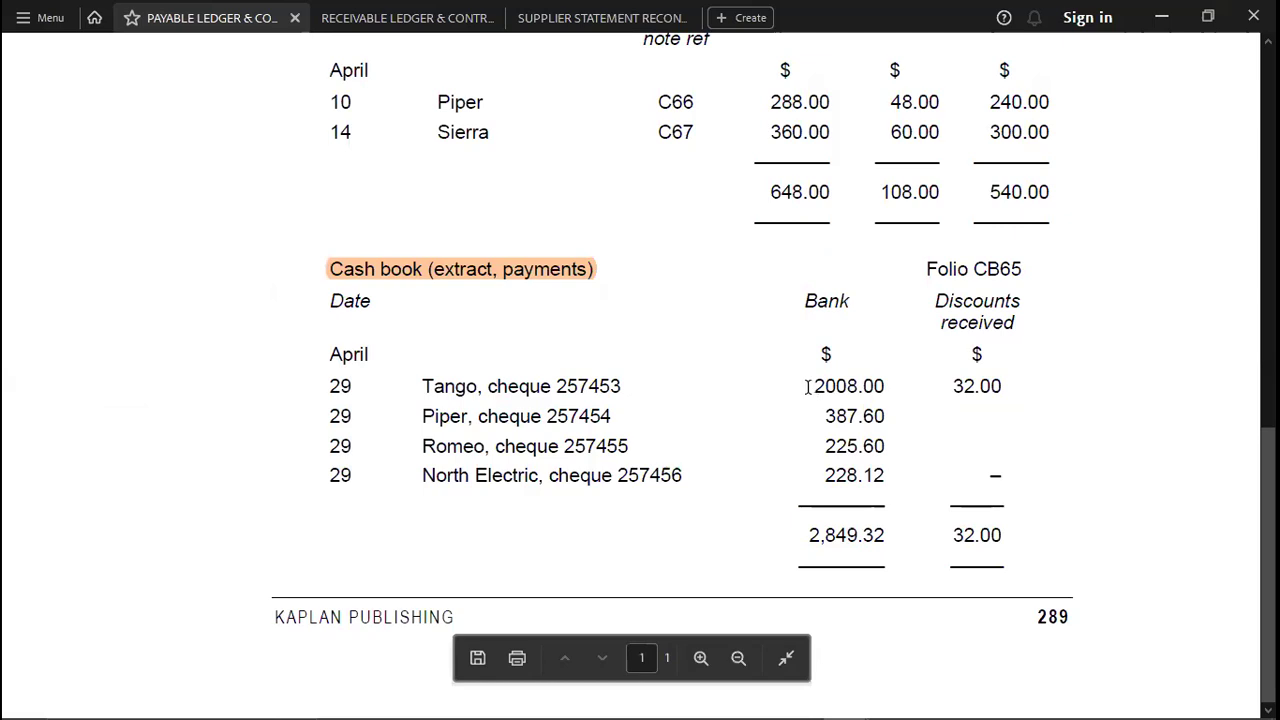
key(alt+Tab)
key(Down)
key(Right)
key(Down)
text(5)
key(BackSpace)
text(200)
key(Up)
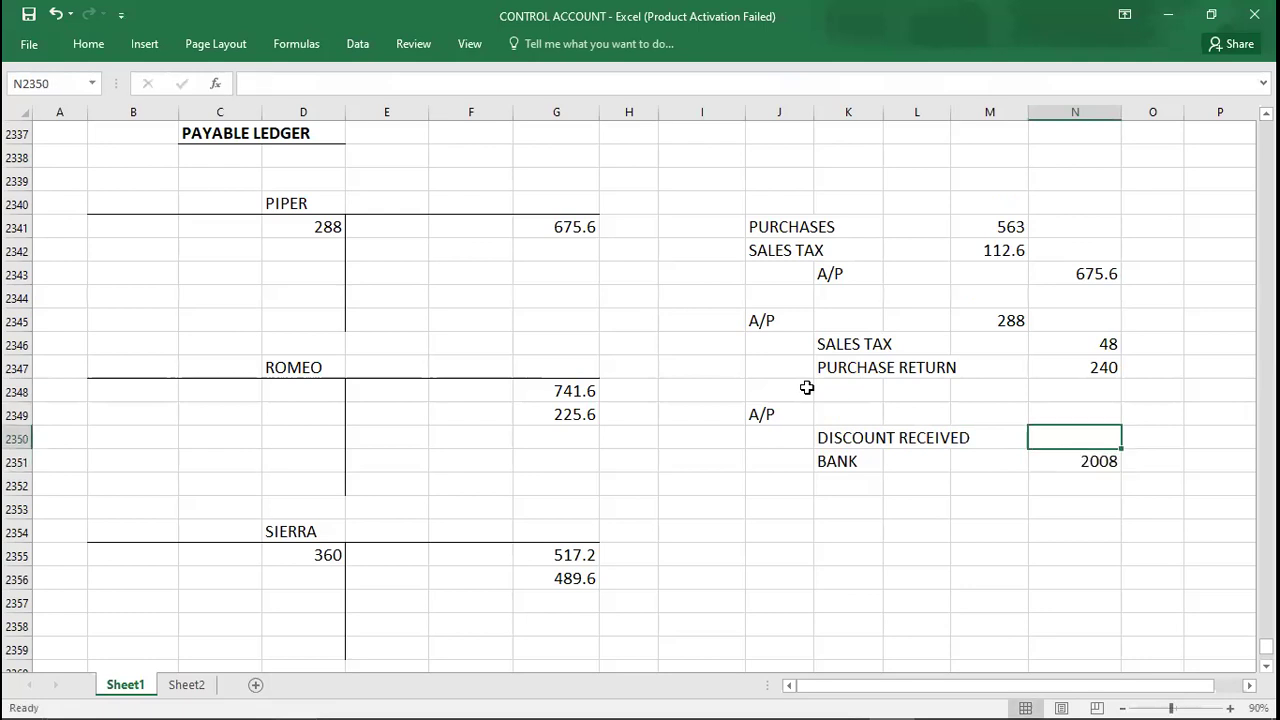
Complete Tango's payment journal with a discount received credit of 32 in N2350 and an A/P debit of 2040 in M2349
text(32)
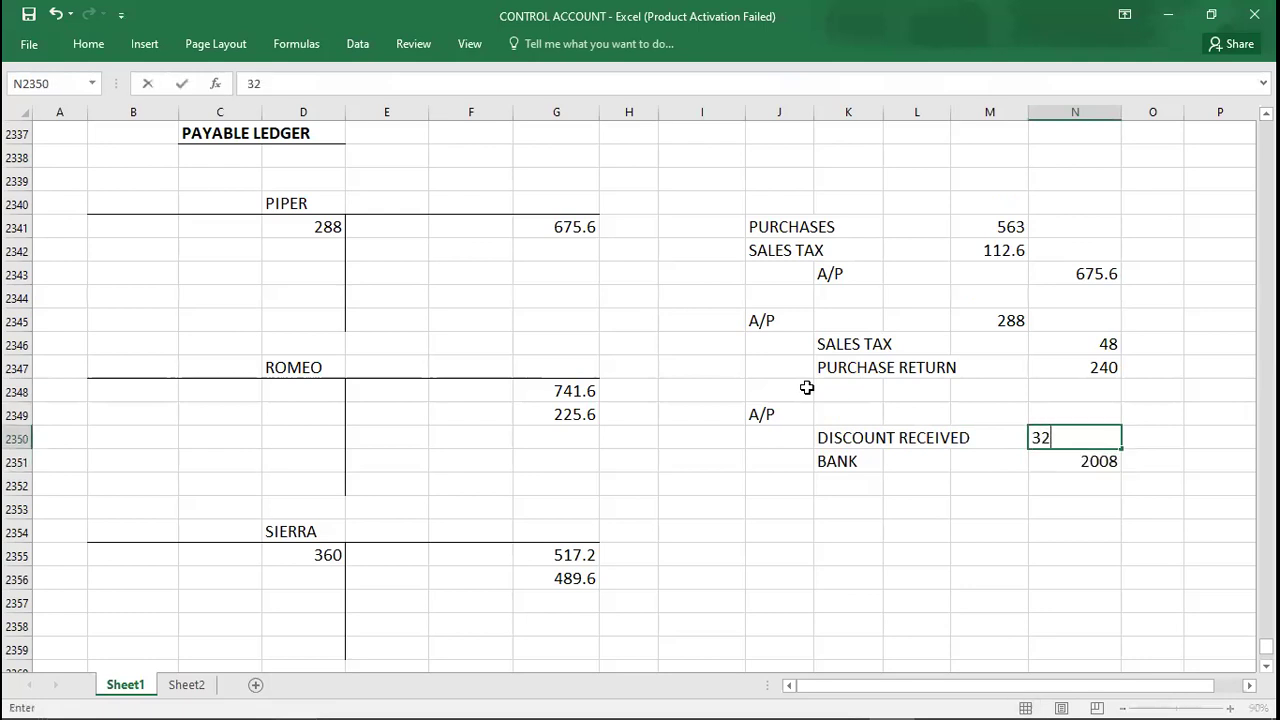
key(Up)
key(Left)
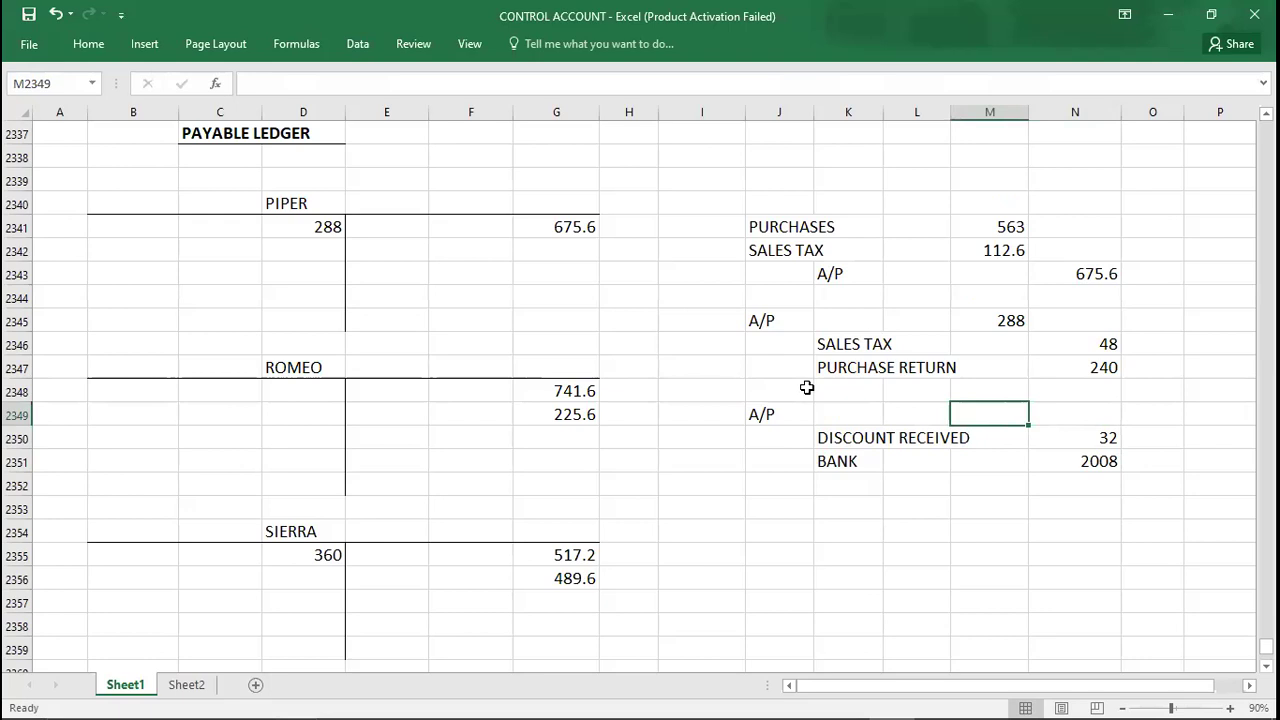
text(2040)
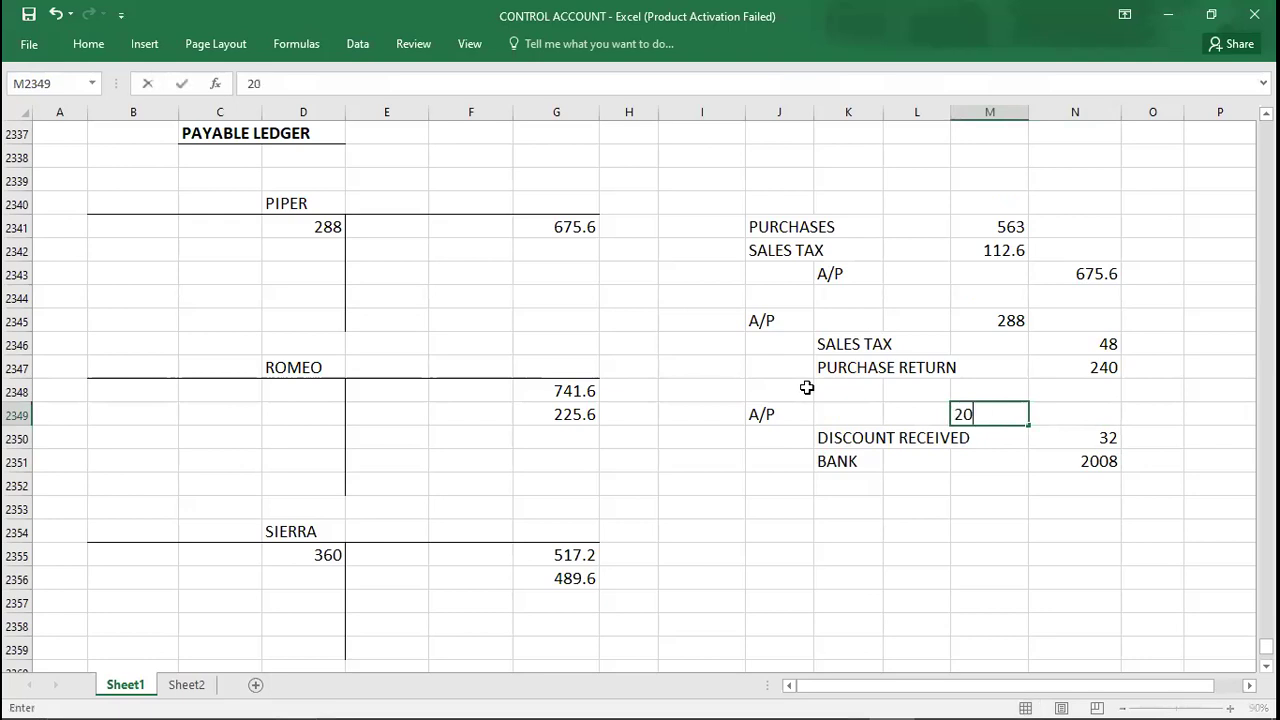
key(Down)
key(Down)
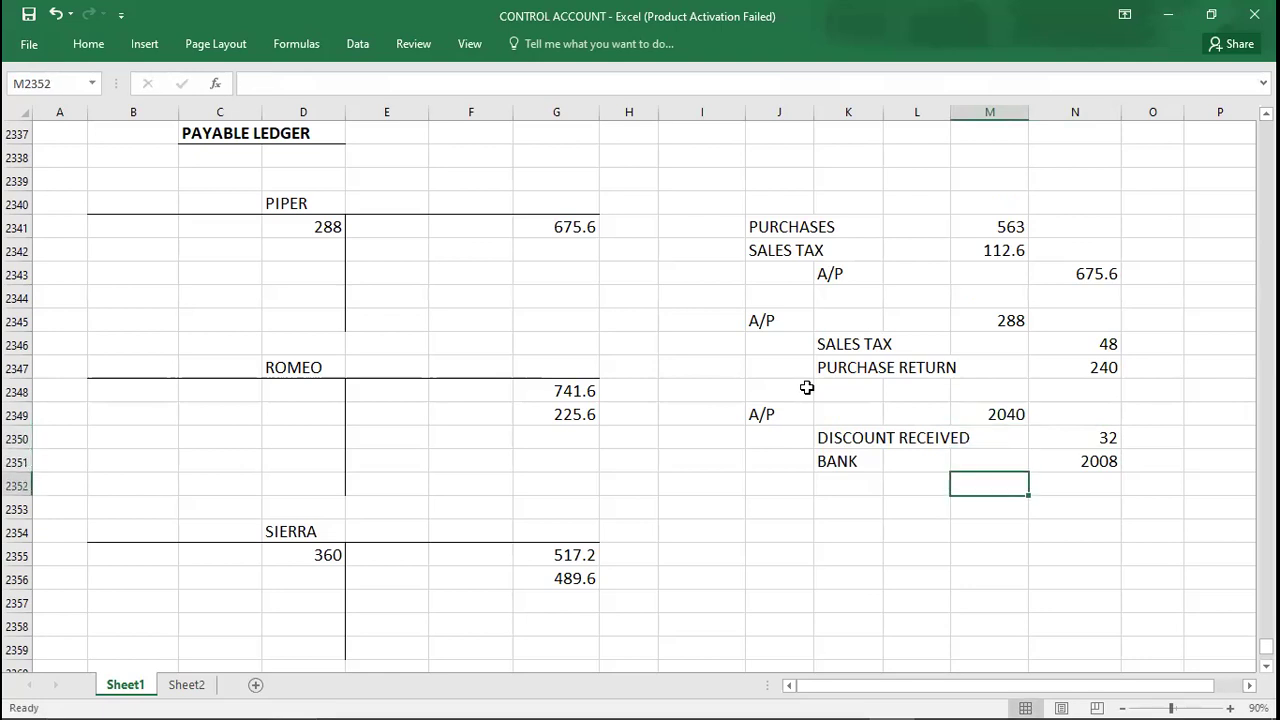
Post Tango's payment to the debit side of its T-account: 2008 in D2362 and the discount received of 32 in D2363
click(805, 408)
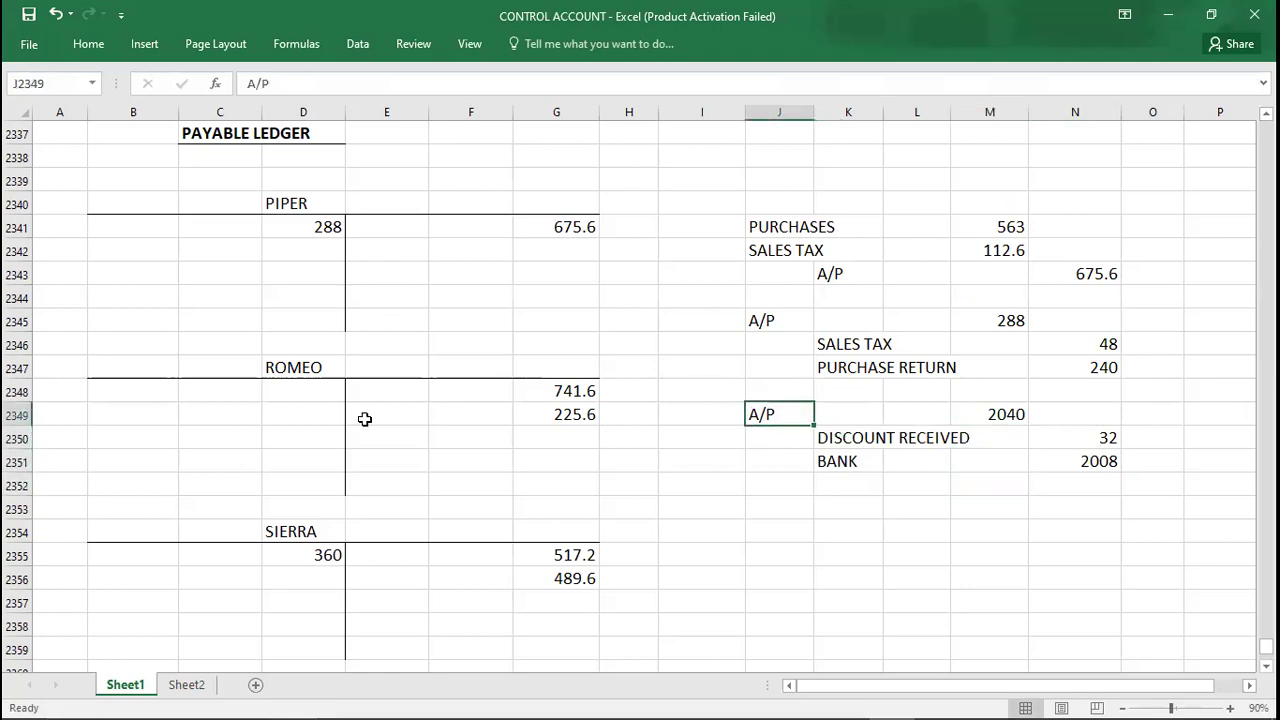
key(alt+Tab)
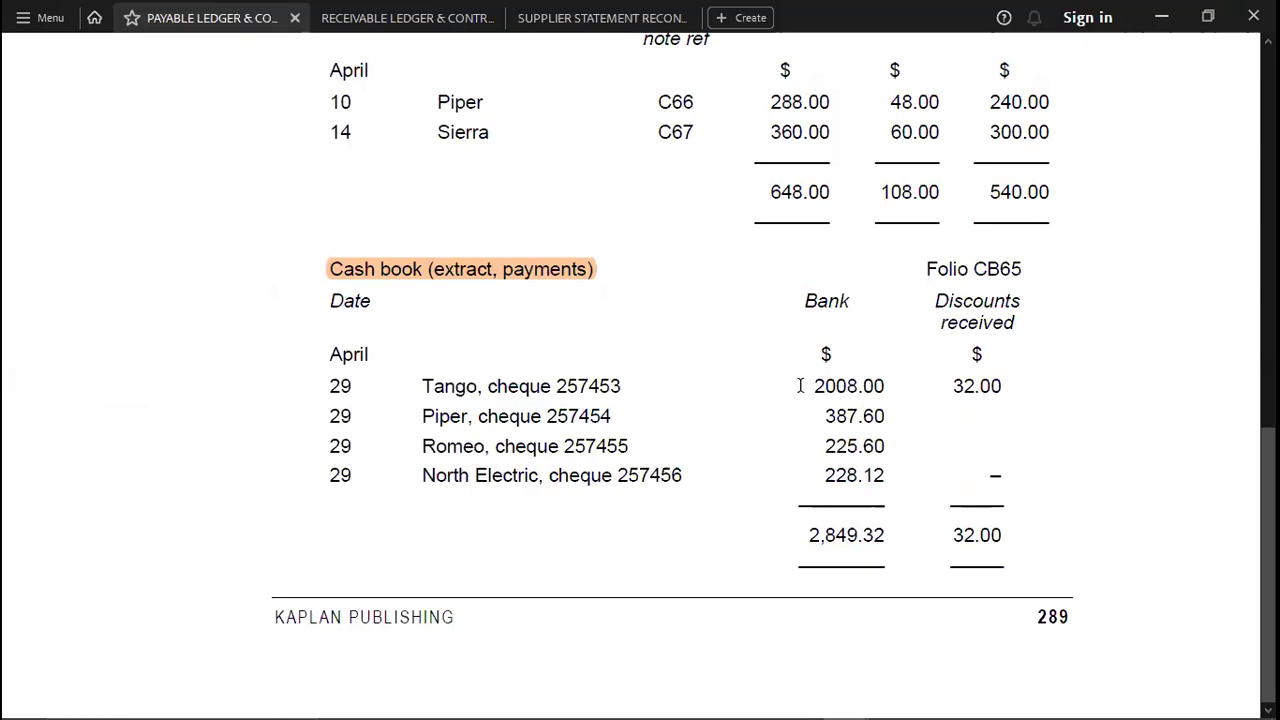
key(alt+Tab)
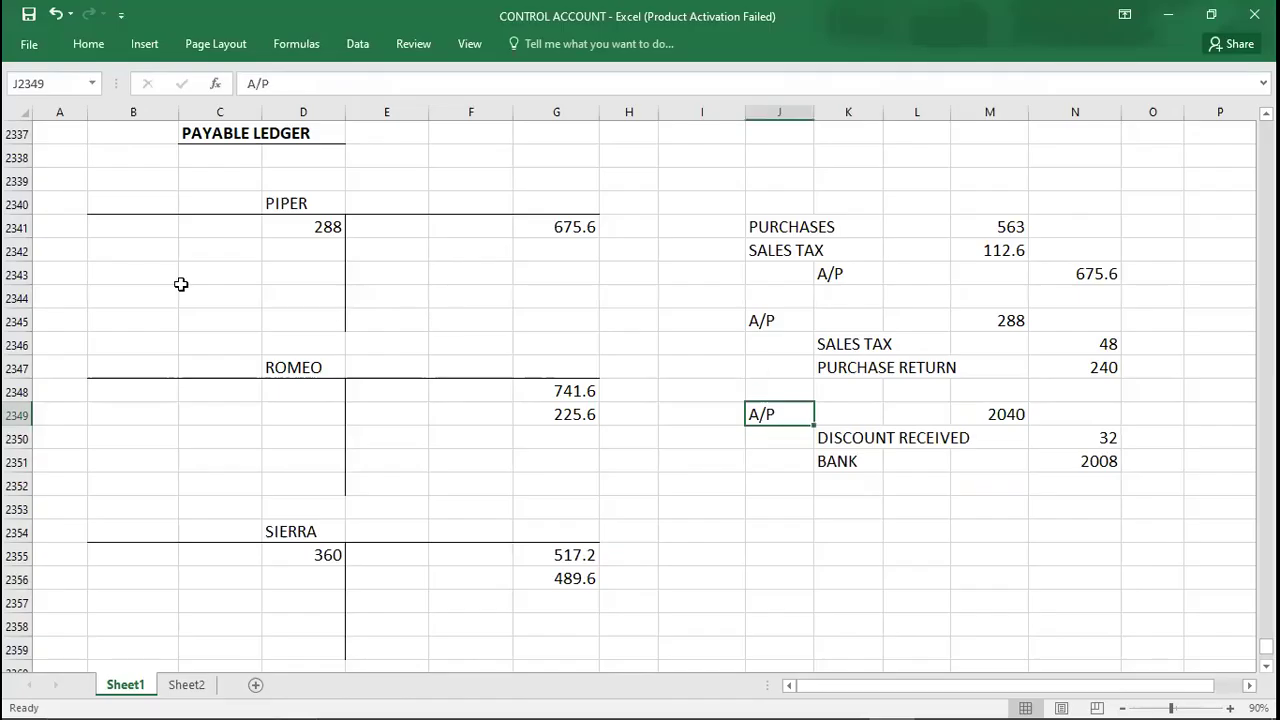
key(alt+Tab)
key(alt+Tab)
key(Down)
key(Down)
key(Down)
key(Down)
key(Down)
key(Down)
key(Down)
key(Down)
key(Down)
key(Down)
key(Down)
key(Down)
key(Down)
key(Down)
key(Down)
key(Down)
key(Down)
key(Down)
key(Down)
key(Down)
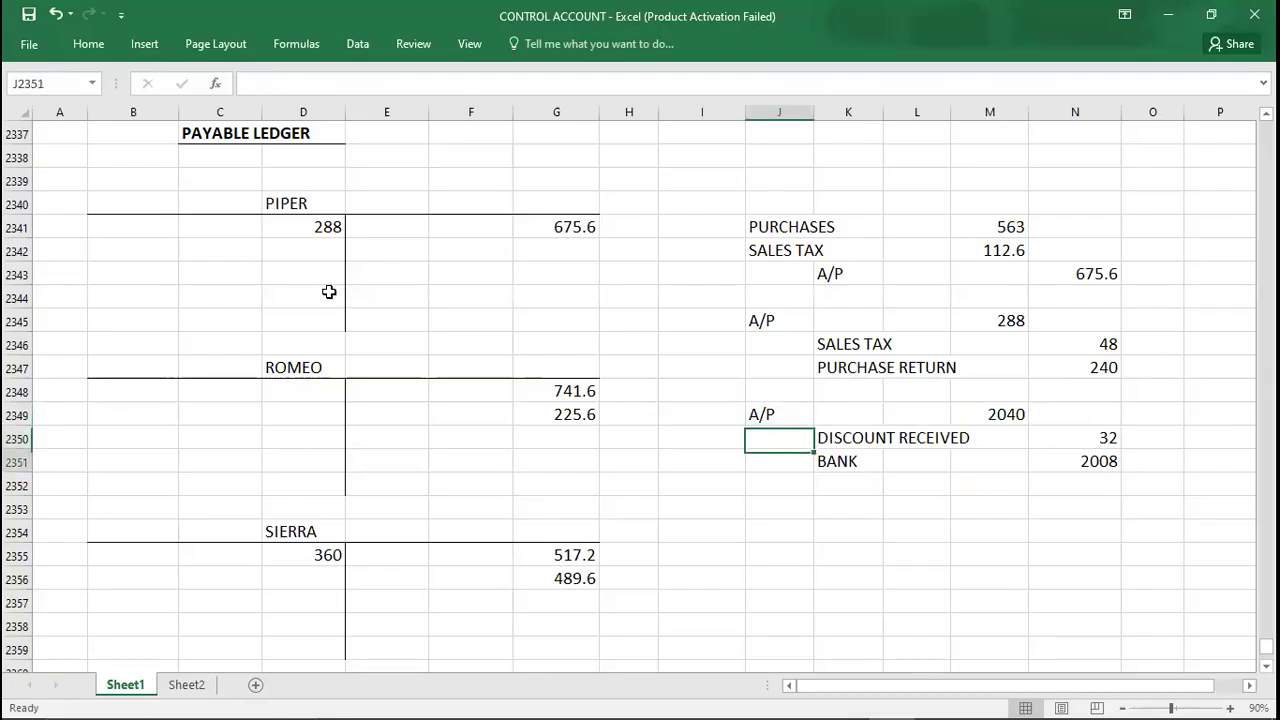
click(306, 340)
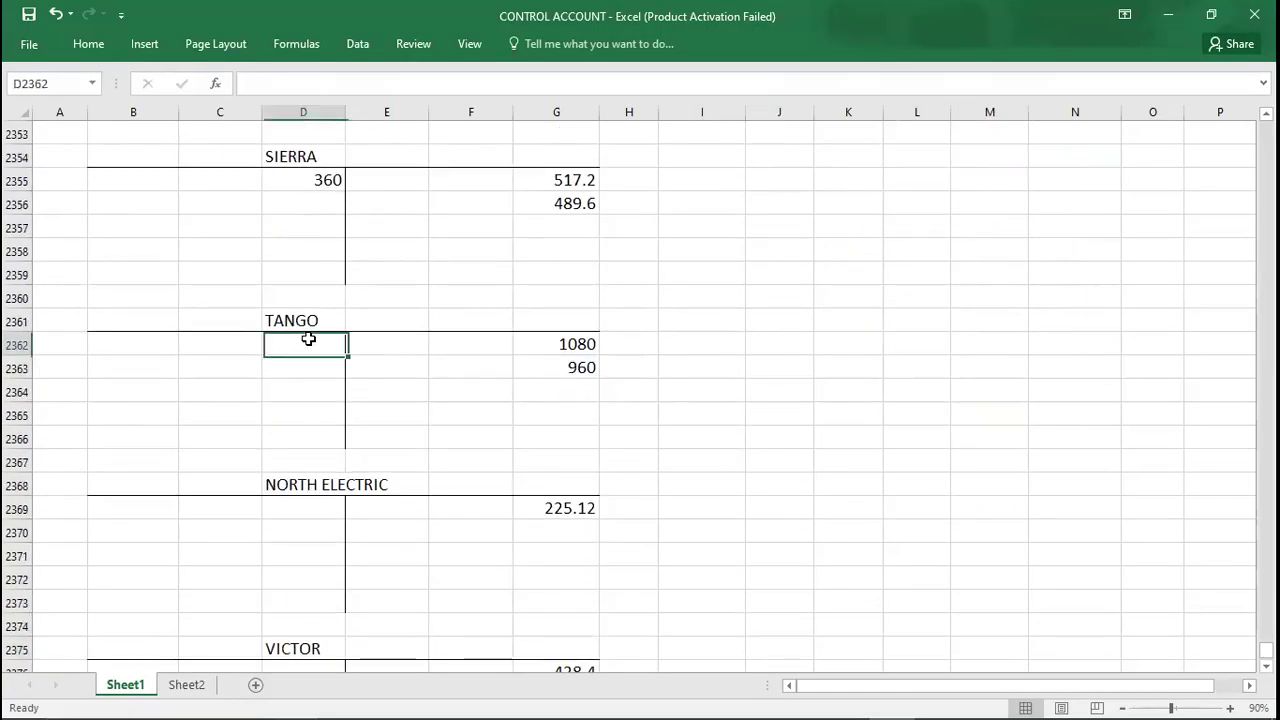
text(2008)
key(Return)
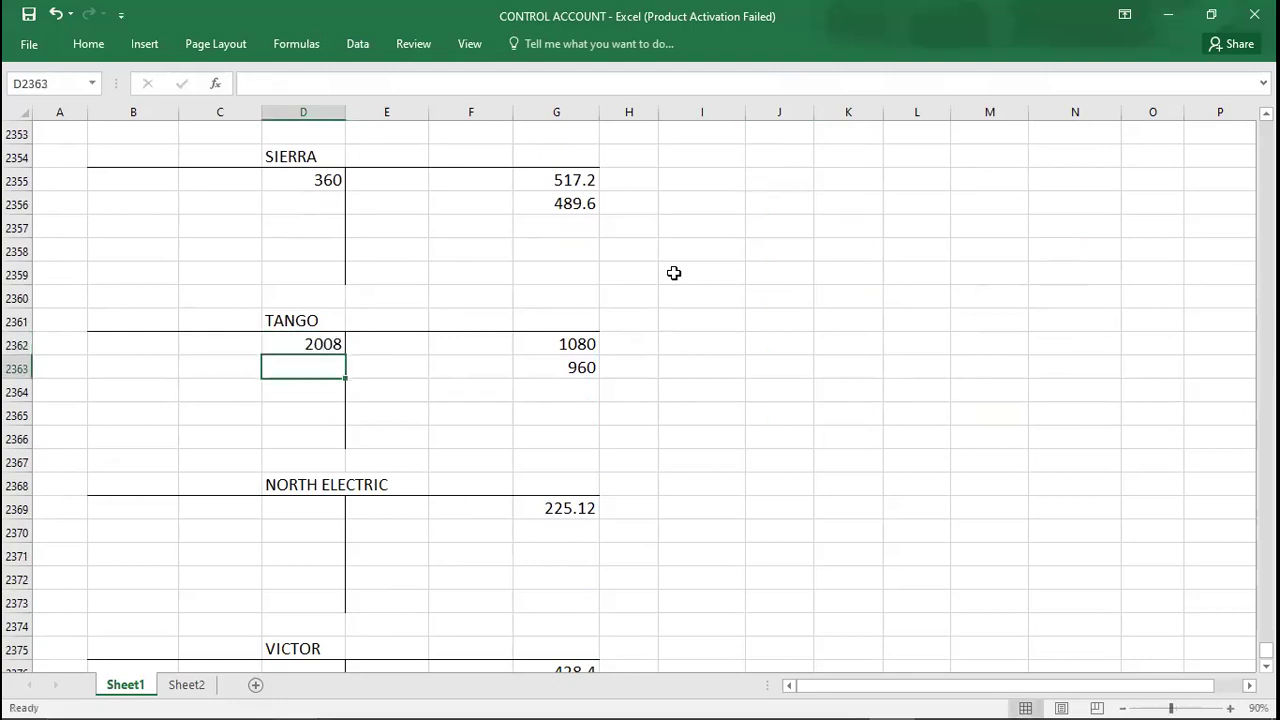
text(32)
key(Return)
key(Up)
key(Up)
key(Down)
key(alt+Tab)
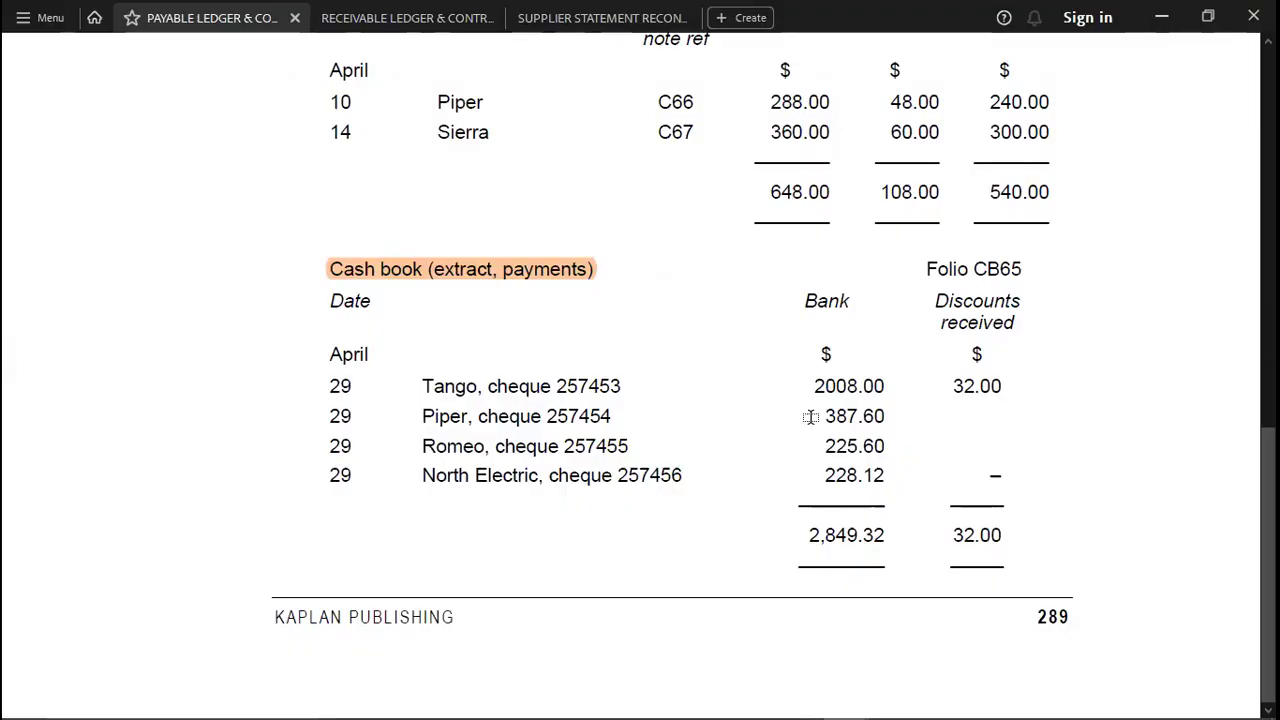
key(alt+Tab)
key(Up)
key(Up)
key(Up)
key(Up)
key(Up)
key(Up)
key(Up)
key(Up)
key(Up)
key(Up)
key(Up)
key(Up)
key(Up)
key(Up)
key(Up)
key(Up)
key(Up)
key(Up)
key(Up)
key(Up)
key(Up)
key(Up)
key(Up)
key(Up)
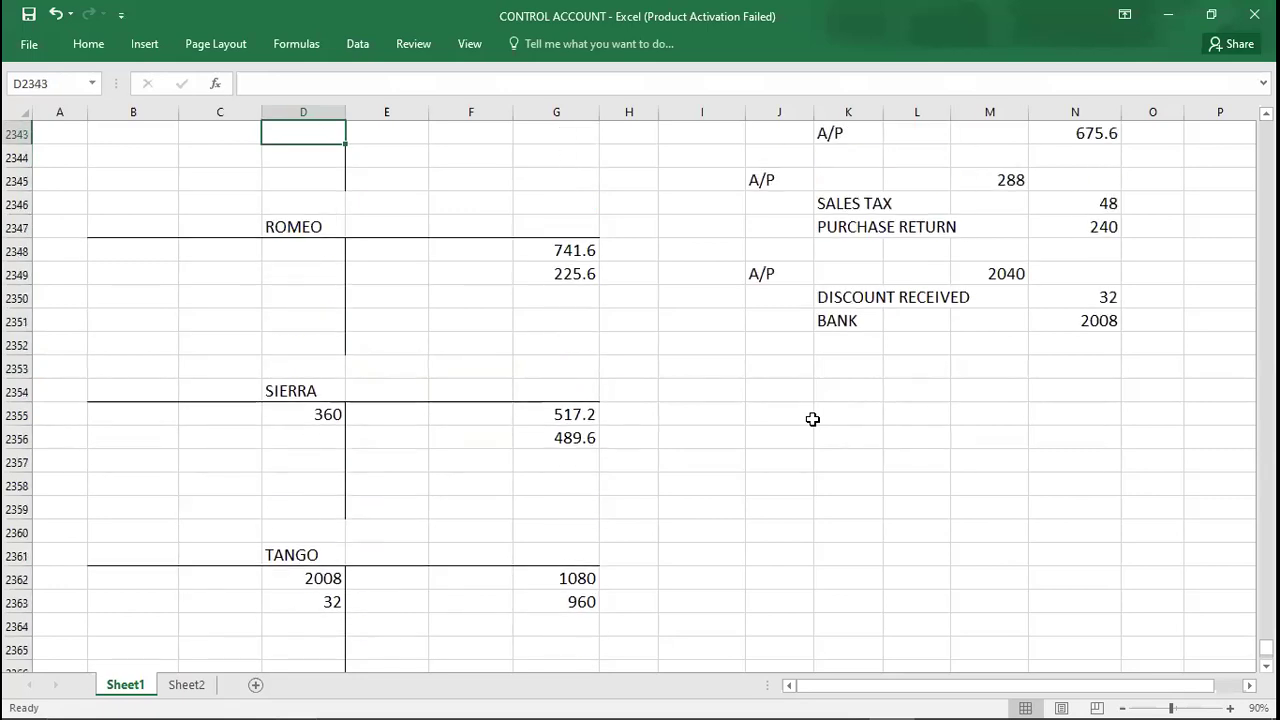
key(Down)
key(Down)
key(Down)
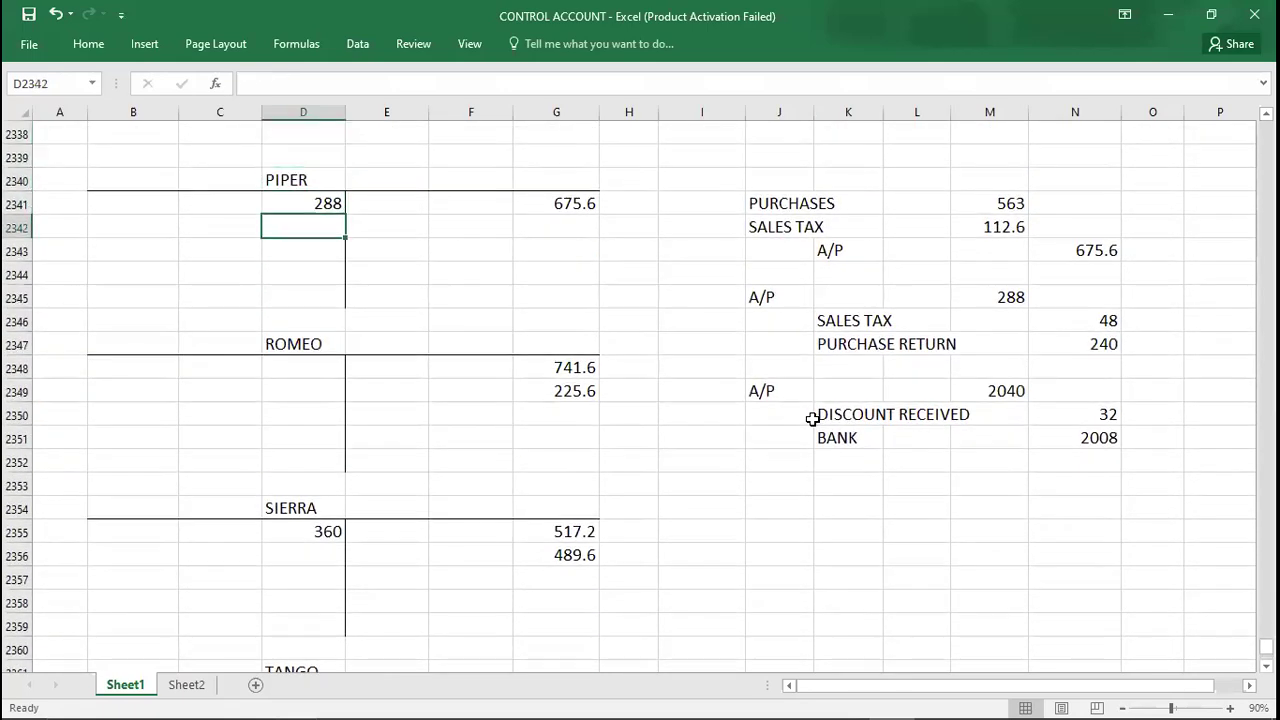
text(38)
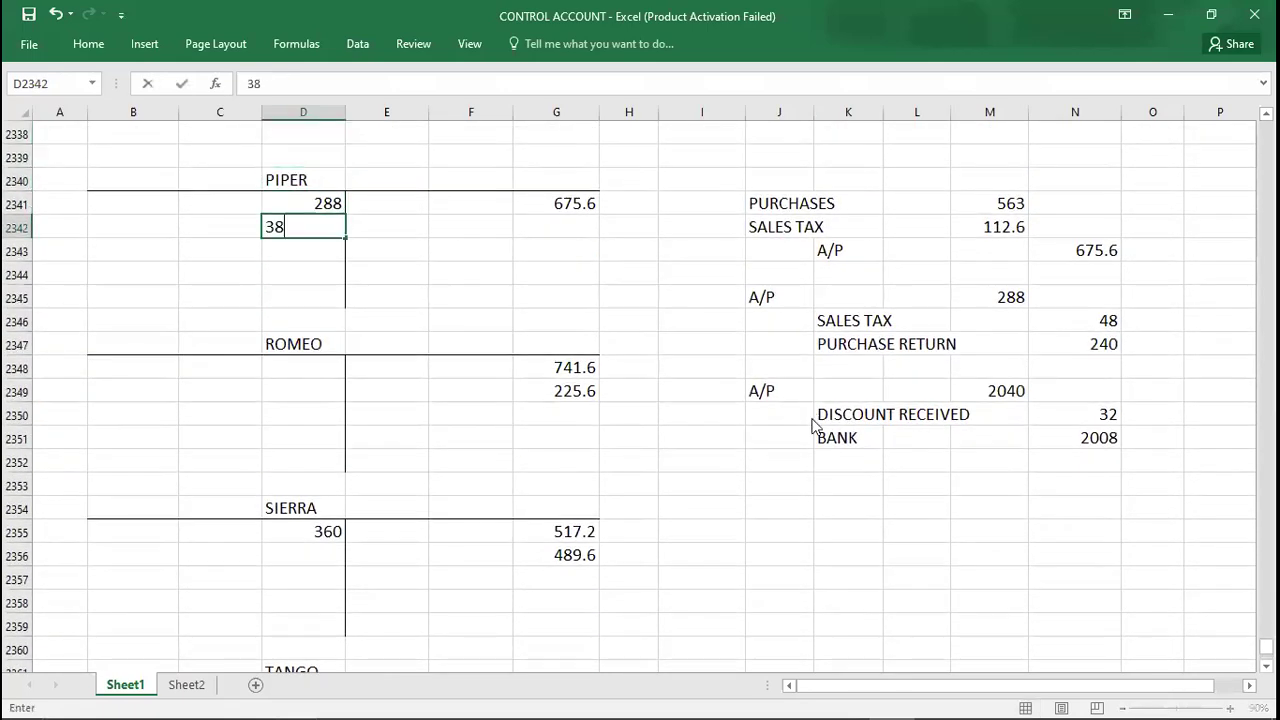
key(alt+Tab)
key(alt+Tab)
text(7.6)
key(Return)
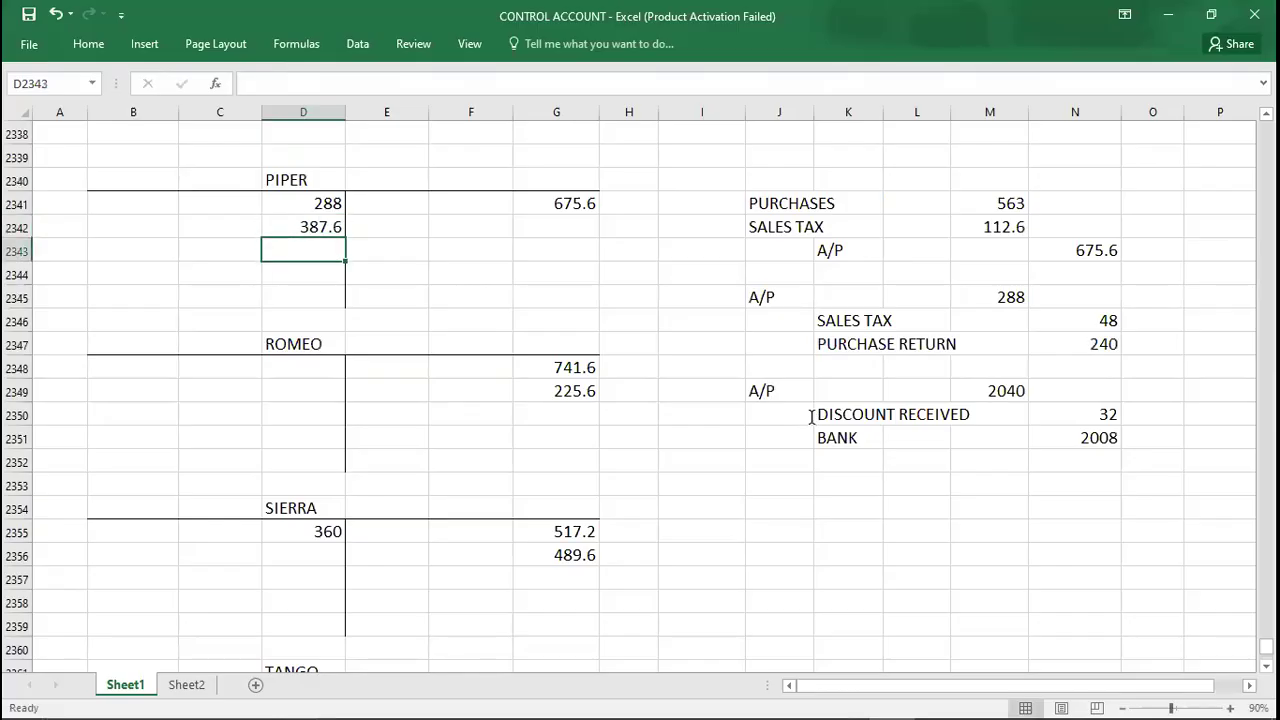
key(alt+Tab)
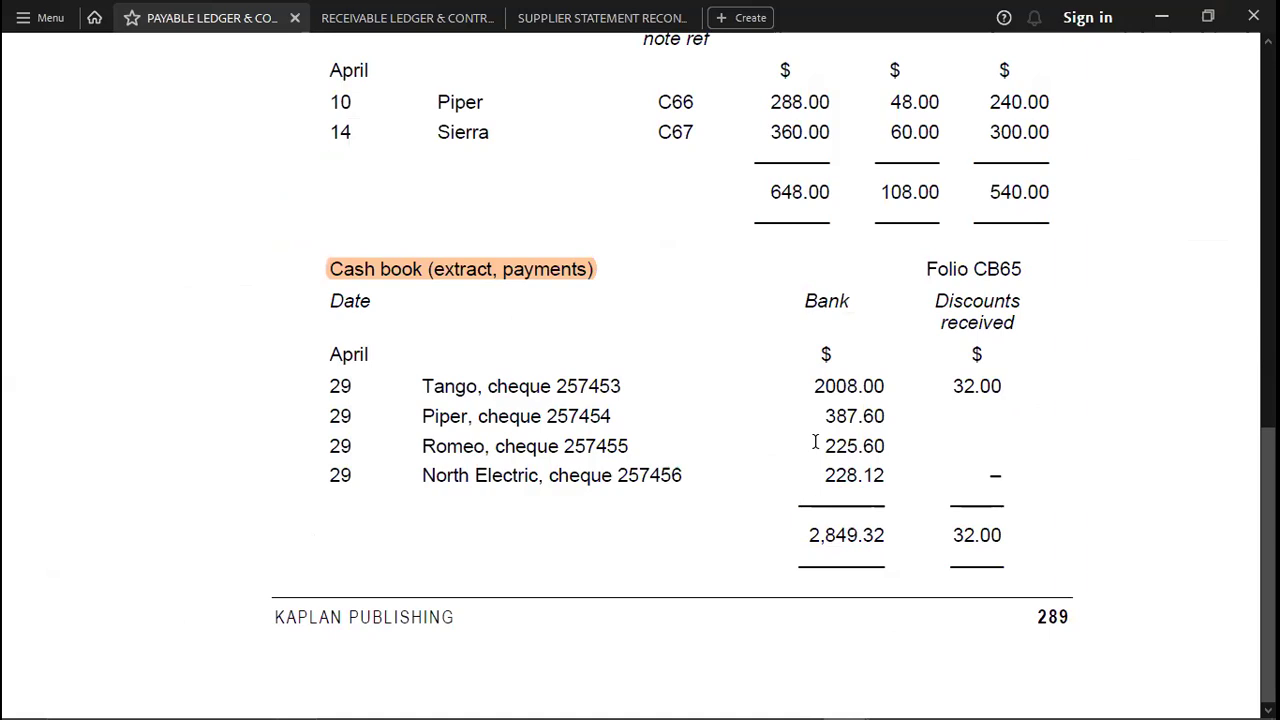
key(alt+Tab)
key(Down)
key(Down)
key(Down)
key(Down)
key(Down)
text(225.6)
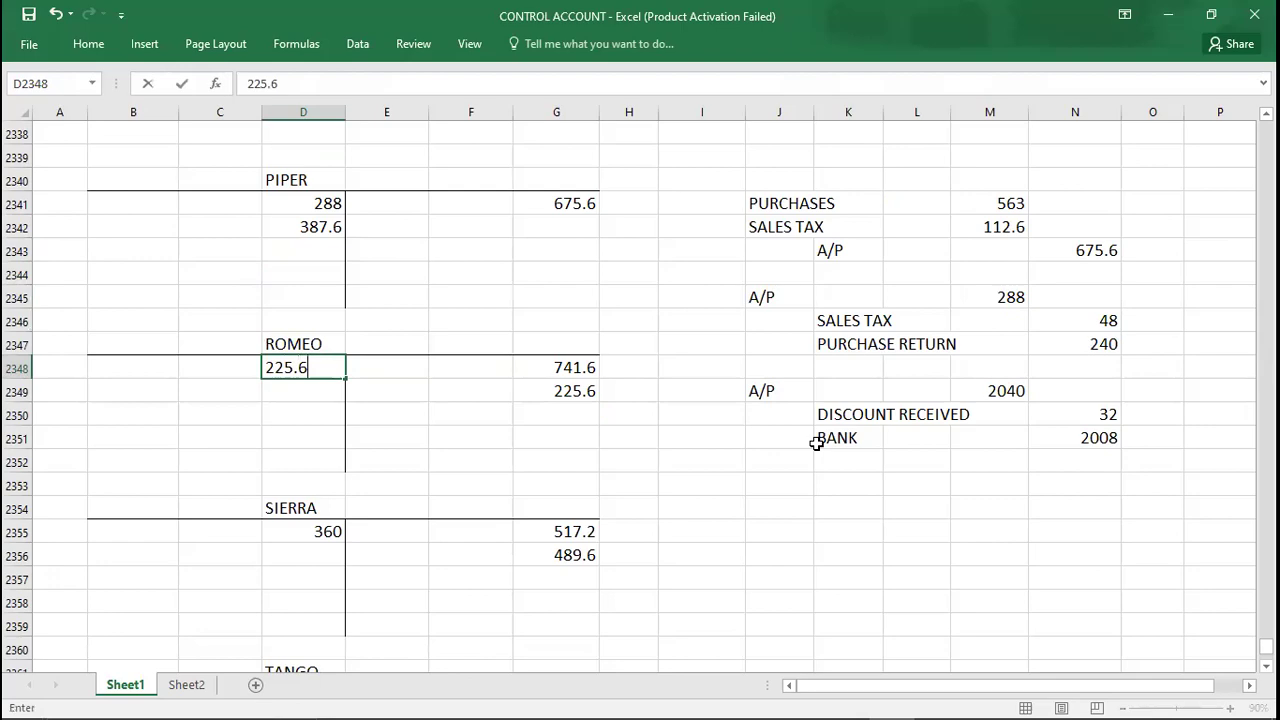
key(Return)
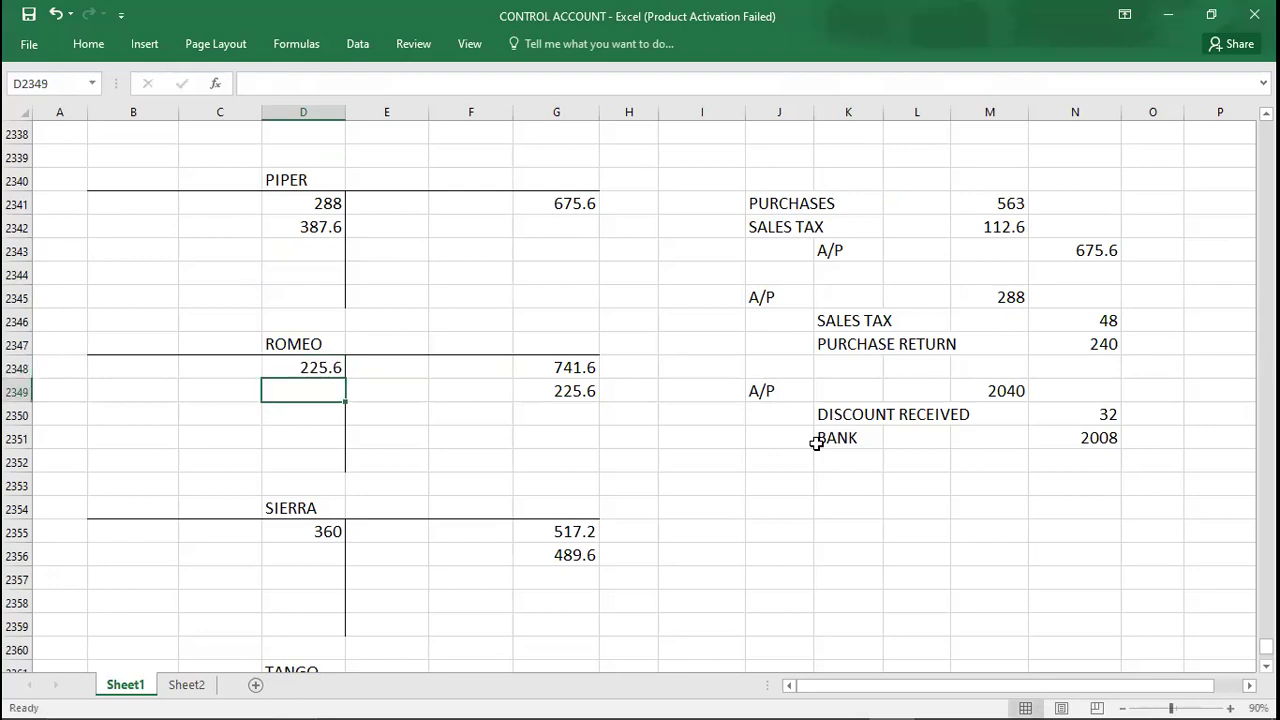
Look up North Electric's cash book payment and post 228.12 to the debit side of its account in D2369
key(alt+Tab)
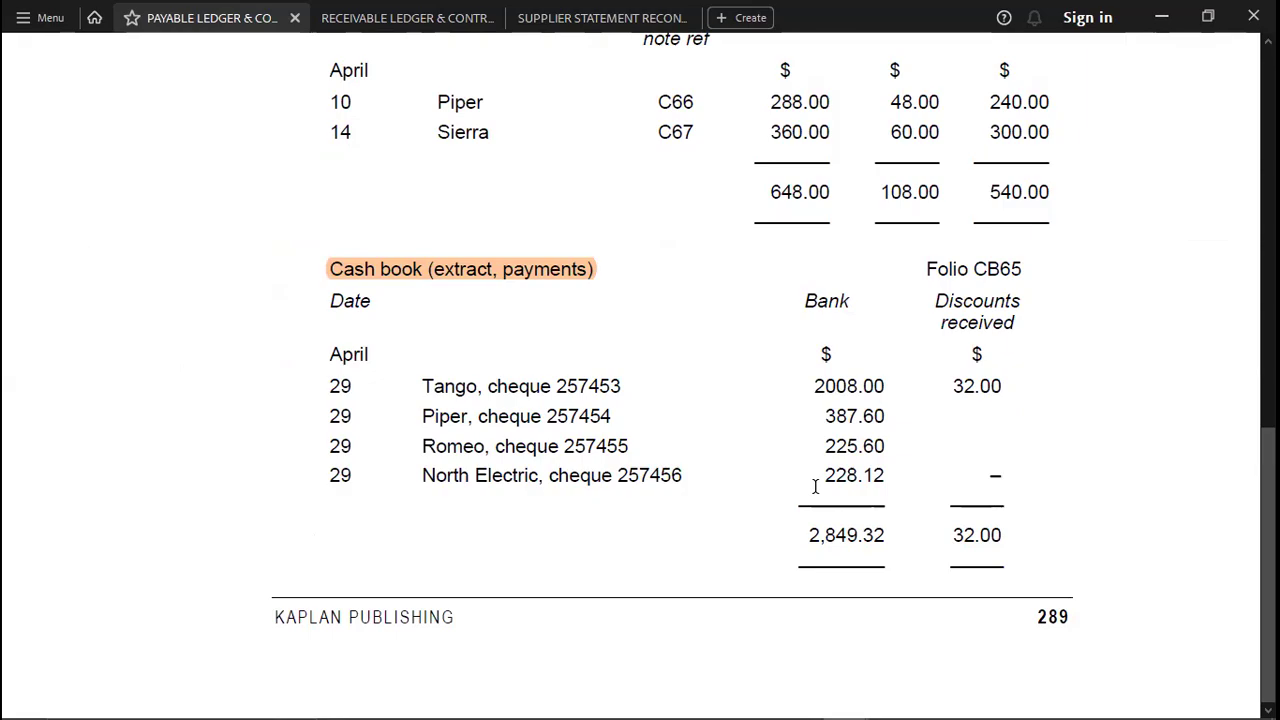
key(alt+Tab)
key(Return)
key(Down)
key(Down)
key(Down)
key(Down)
key(Down)
key(Down)
key(Down)
key(Down)
key(Down)
key(Down)
key(Down)
key(Down)
key(Down)
key(Down)
key(Down)
key(Down)
key(Down)
key(Down)
key(Down)
key(Down)
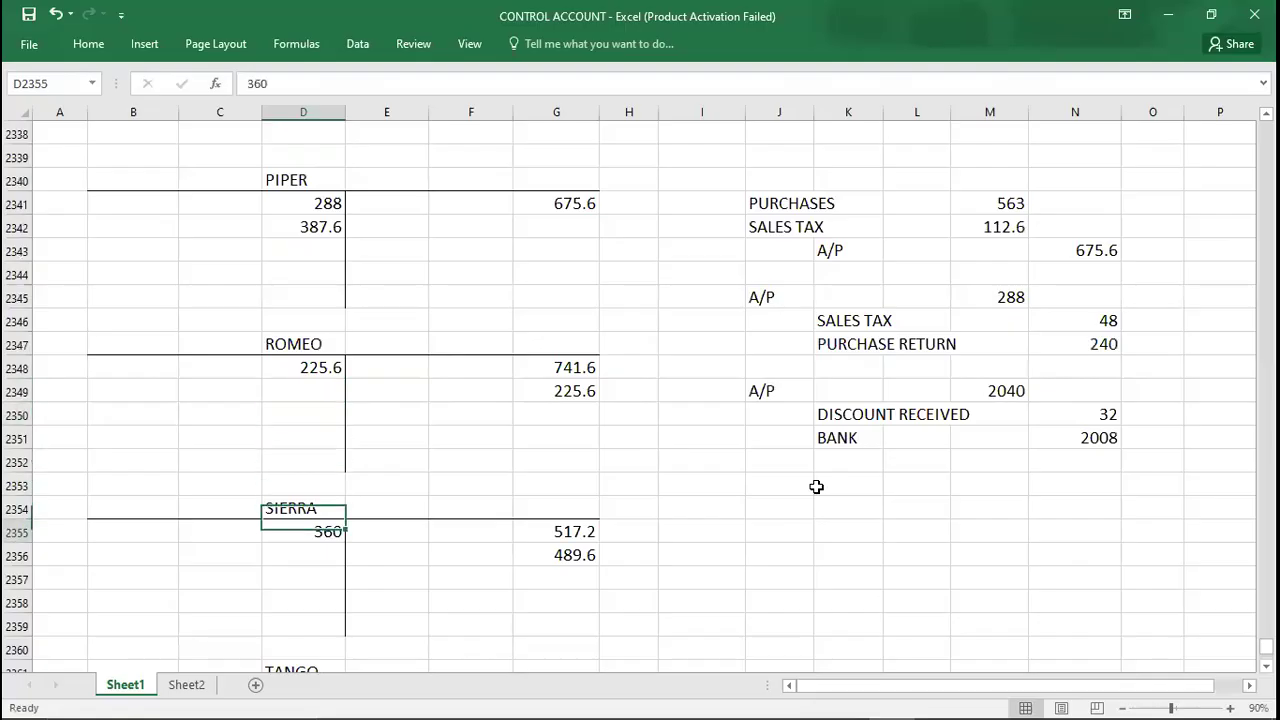
key(Up)
key(Up)
key(Up)
key(Up)
key(Up)
key(Up)
key(Up)
key(Up)
key(Up)
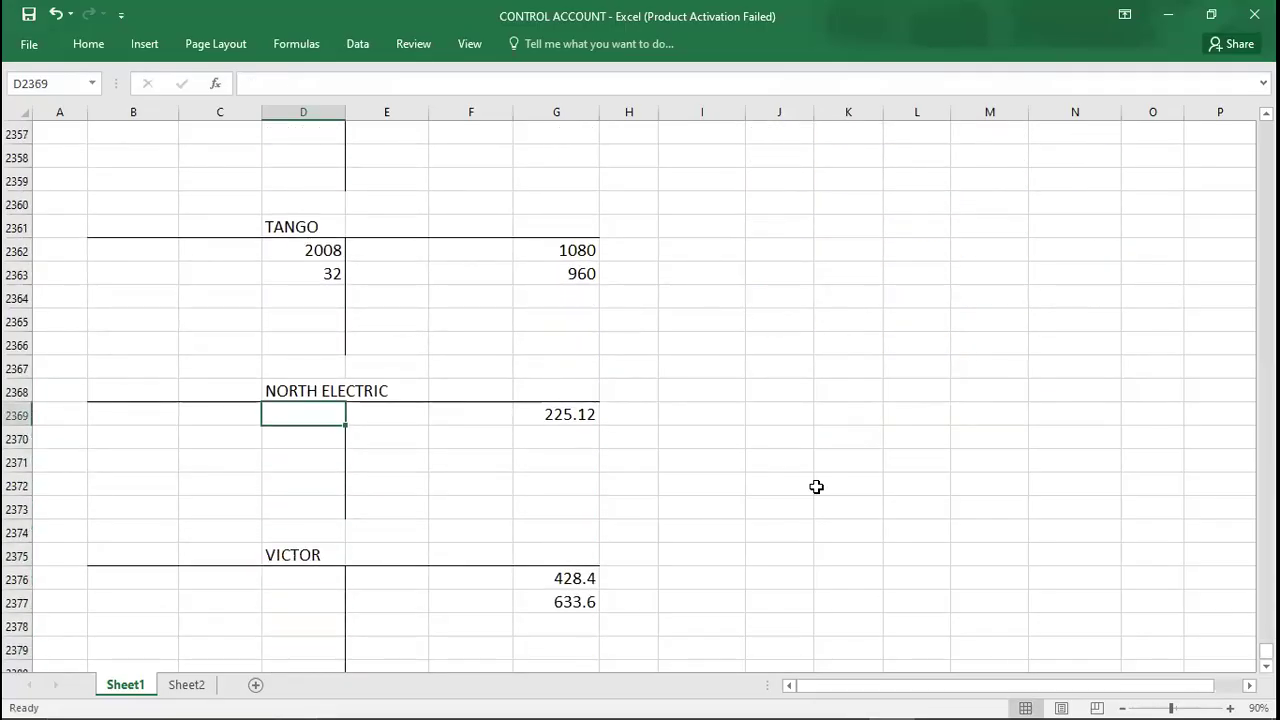
text(228.12)
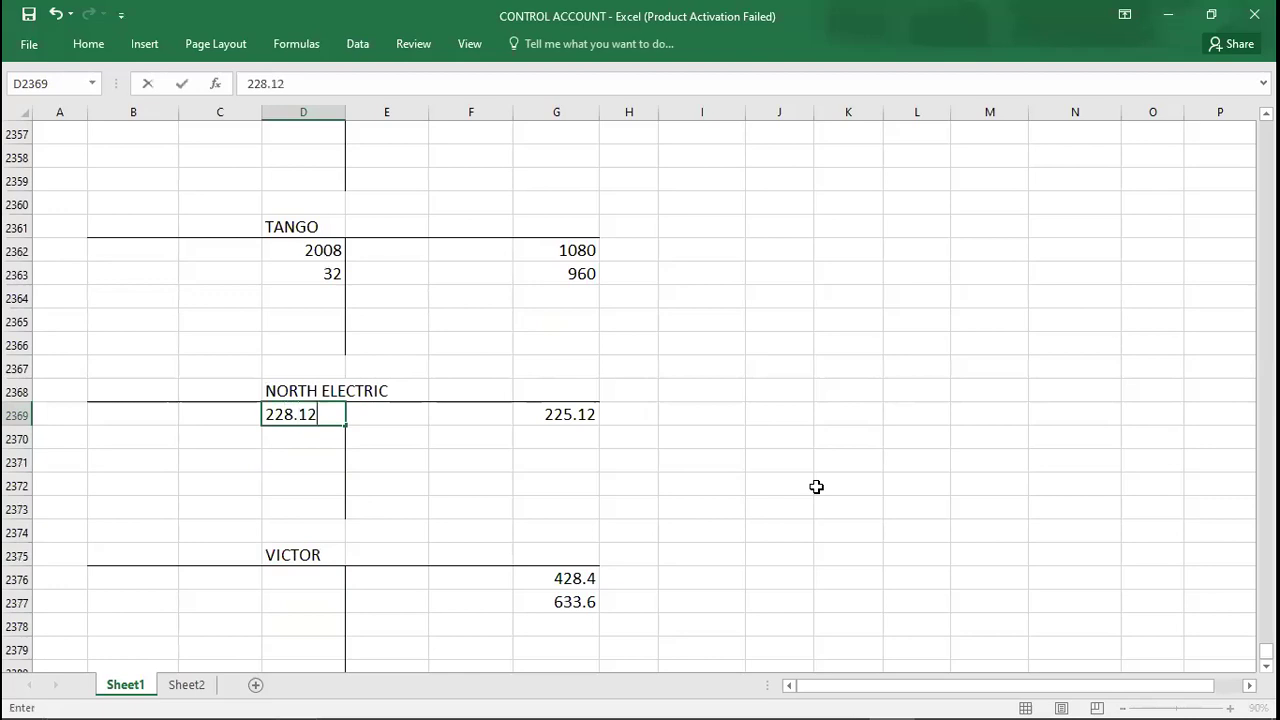
key(Return)
key(Return)
click(533, 417)
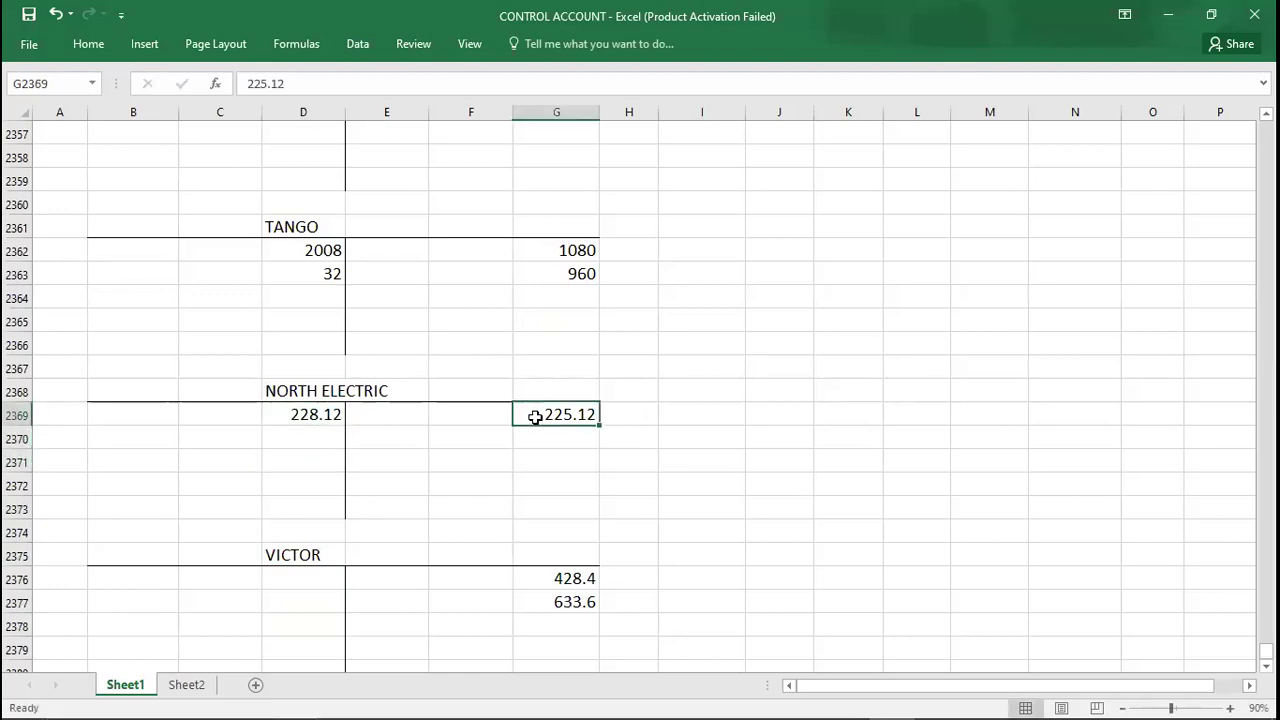
click(290, 412)
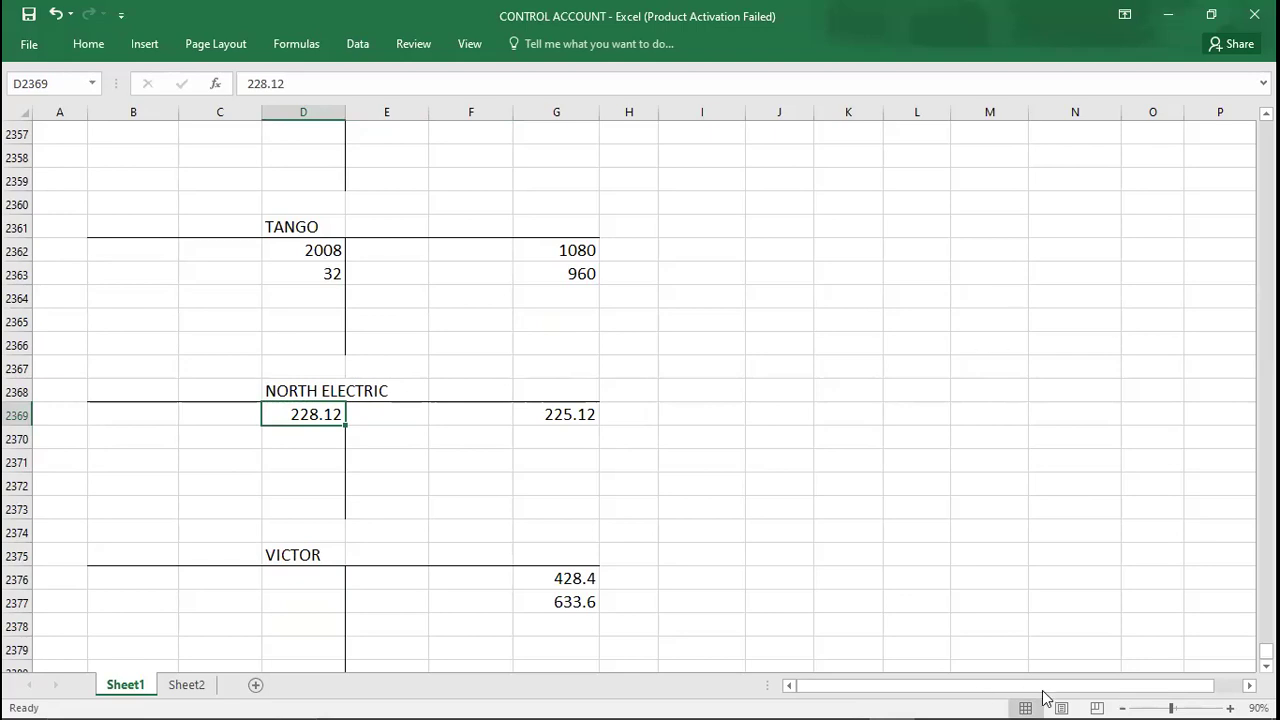
click(1134, 699)
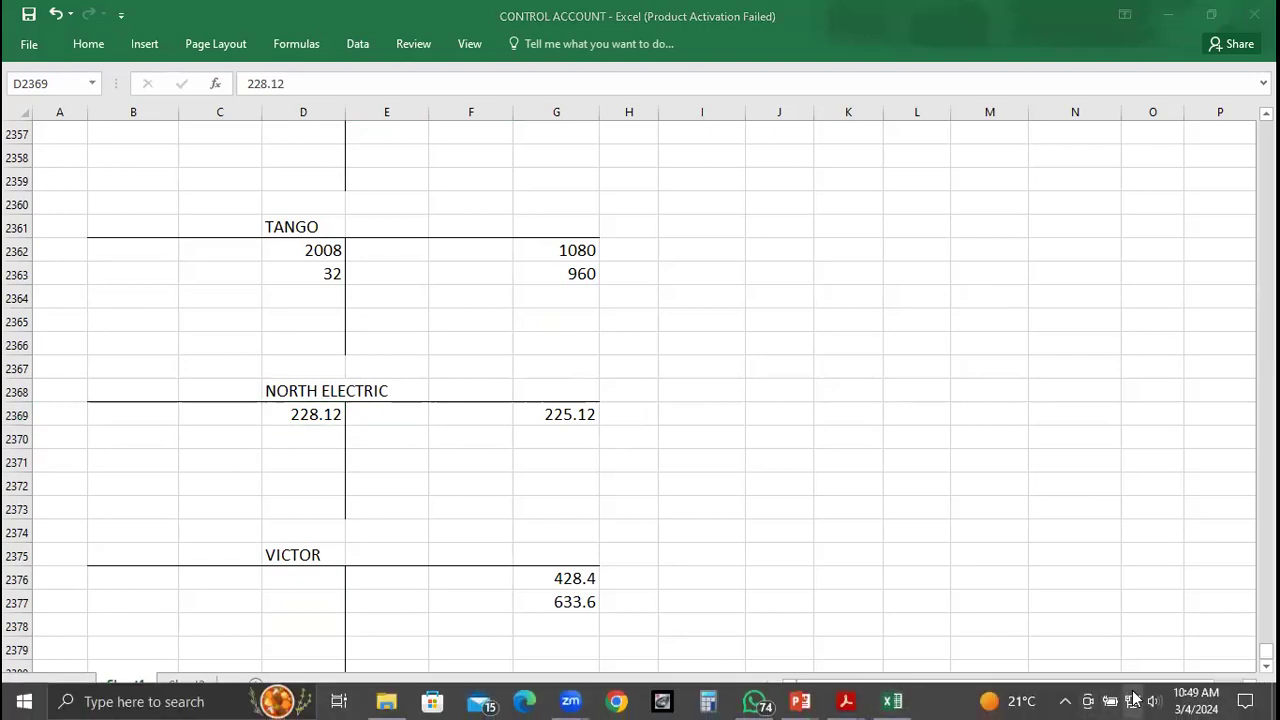
click(743, 443)
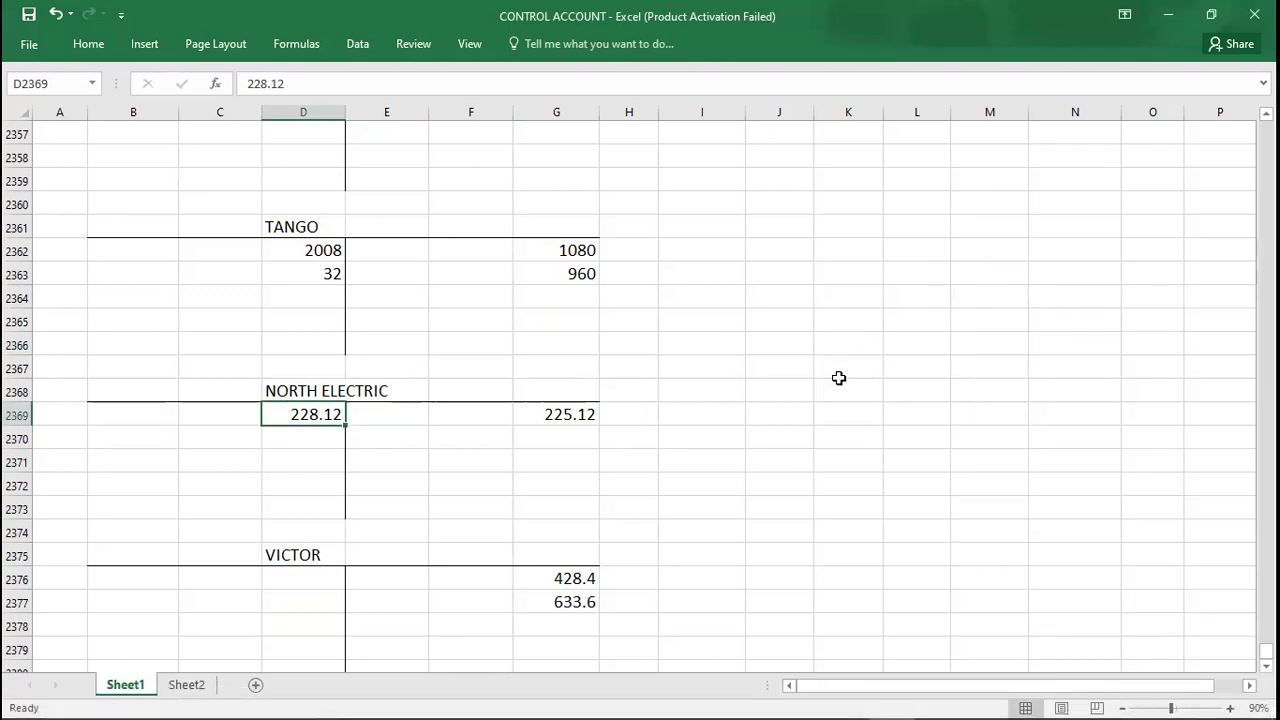
key(alt+Tab)
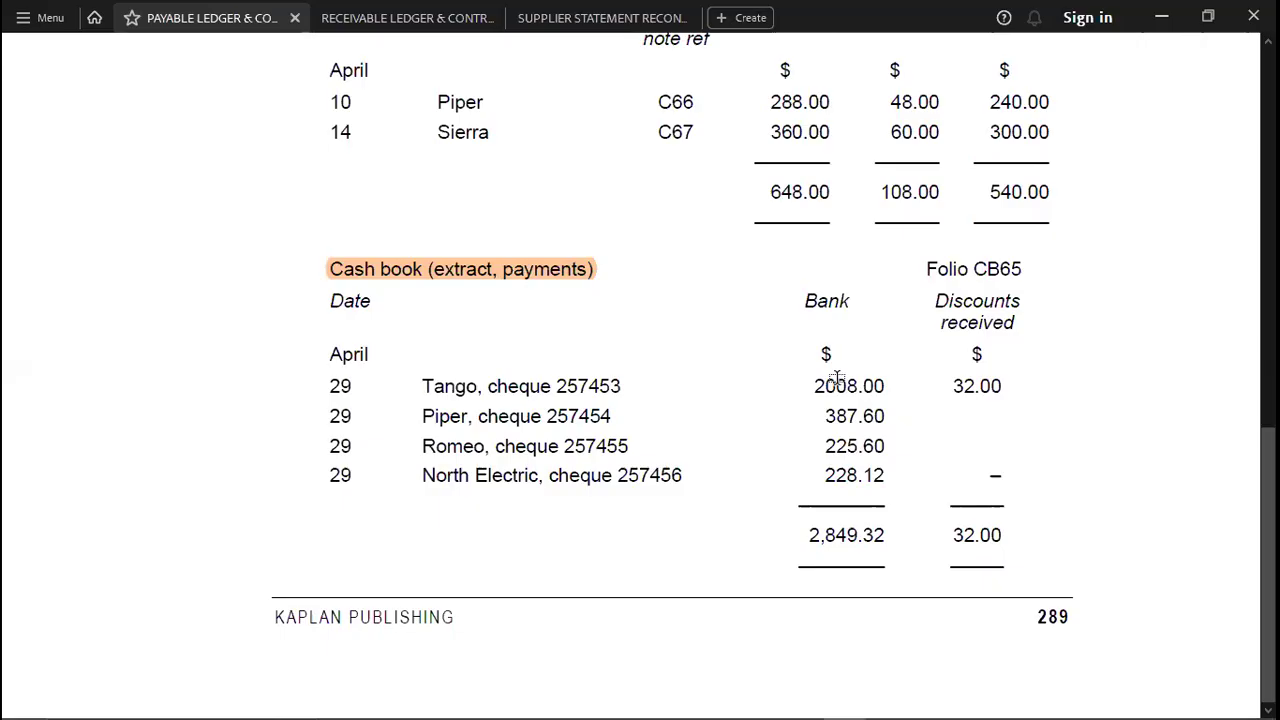
key(alt+Tab)
key(Up)
key(Up)
key(Up)
key(Up)
key(Up)
key(Up)
key(Up)
key(Up)
key(Up)
key(Up)
key(Up)
key(Up)
key(Up)
key(Up)
key(Up)
key(Up)
key(Up)
key(Up)
key(Up)
key(Up)
key(Up)
key(Up)
key(Up)
key(Up)
key(Up)
key(Up)
key(Up)
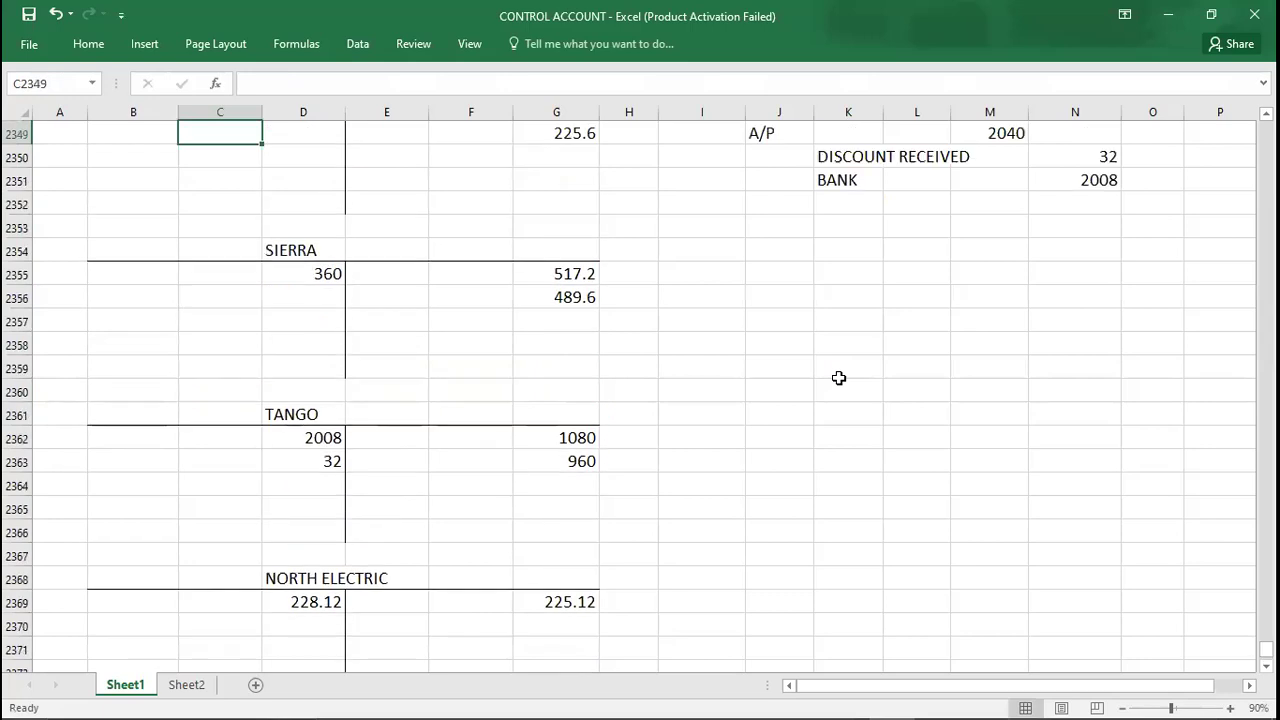
key(Up)
key(Up)
key(Up)
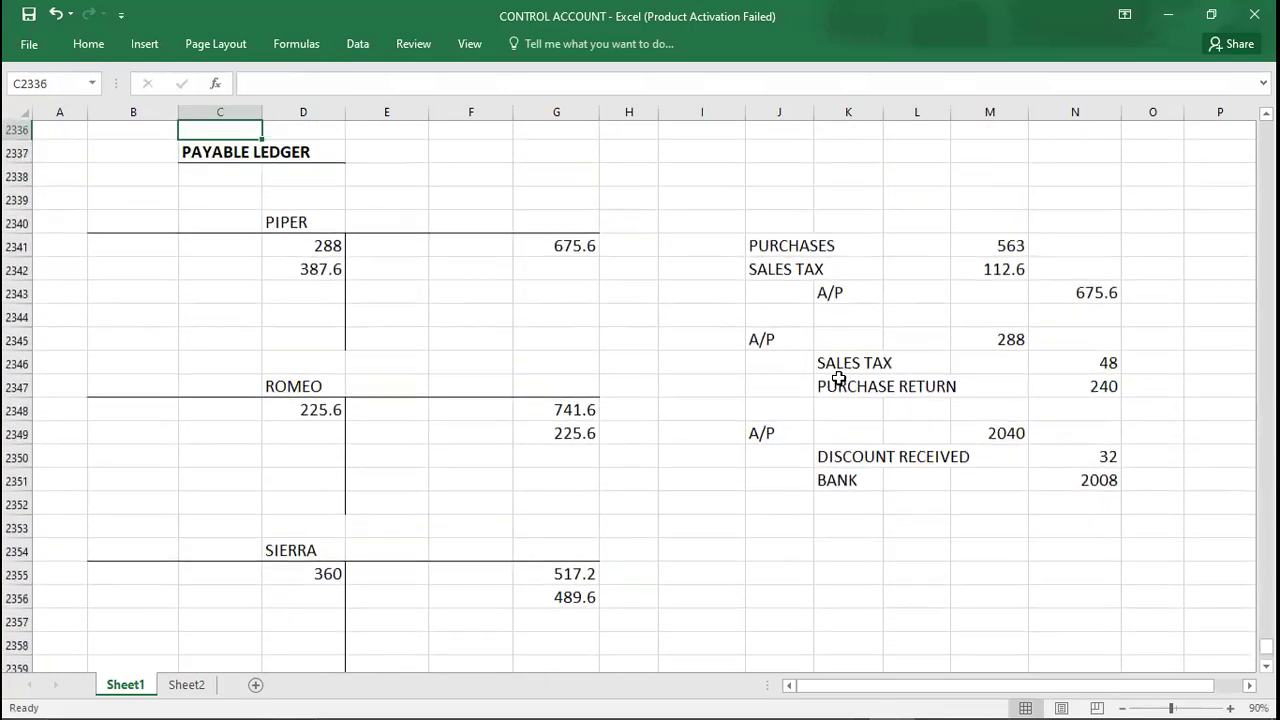
key(Down)
key(Down)
key(Down)
key(Down)
key(Down)
key(Down)
key(Down)
key(Right)
key(Right)
key(Right)
key(Right)
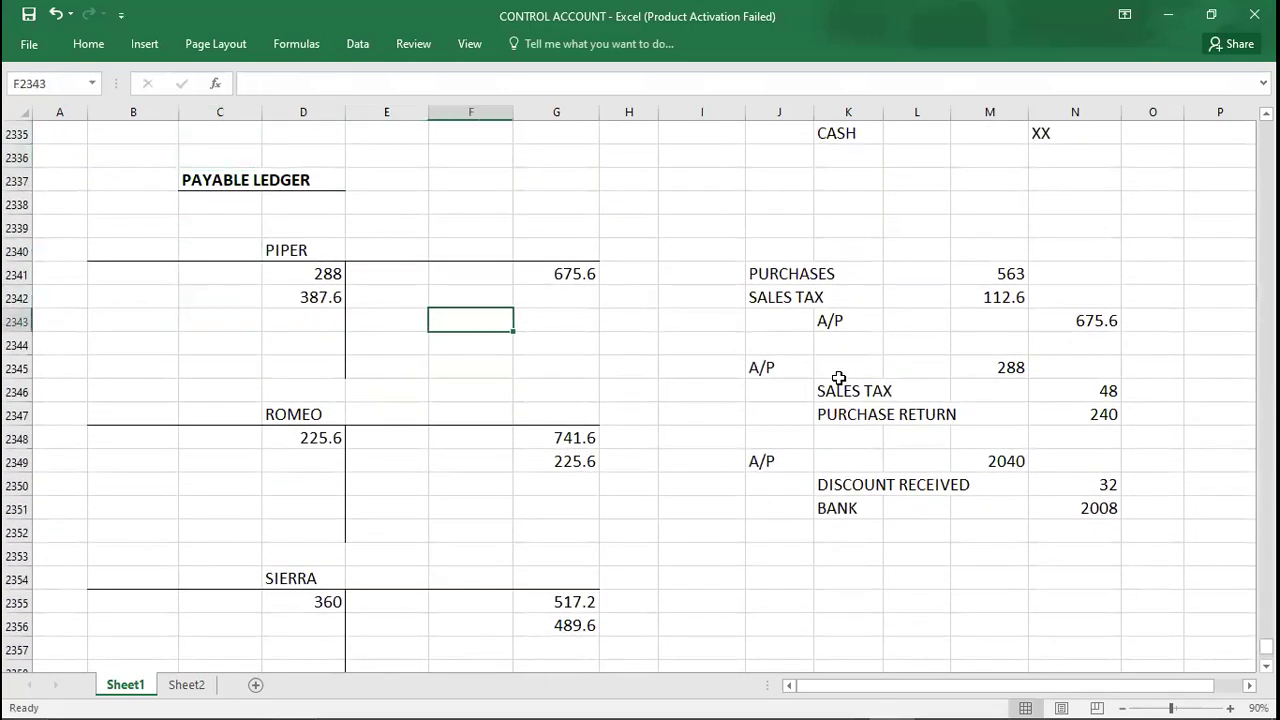
key(Down)
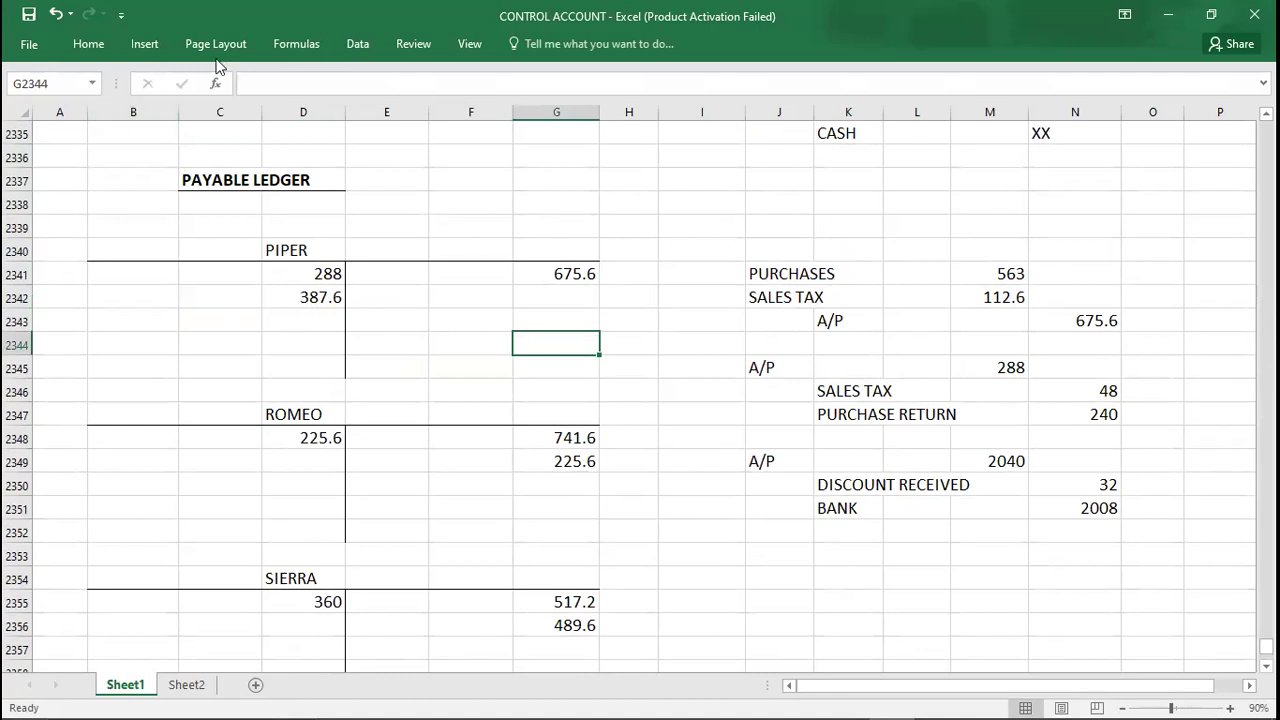
click(100, 45)
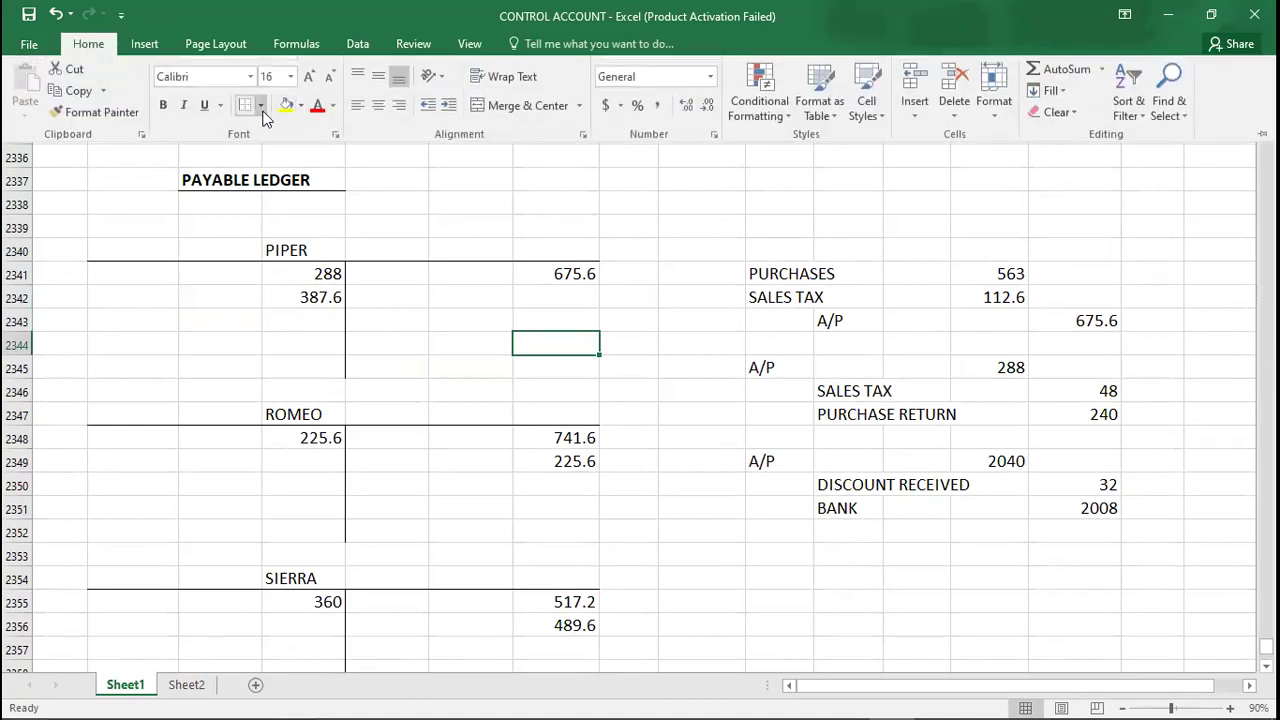
click(260, 106)
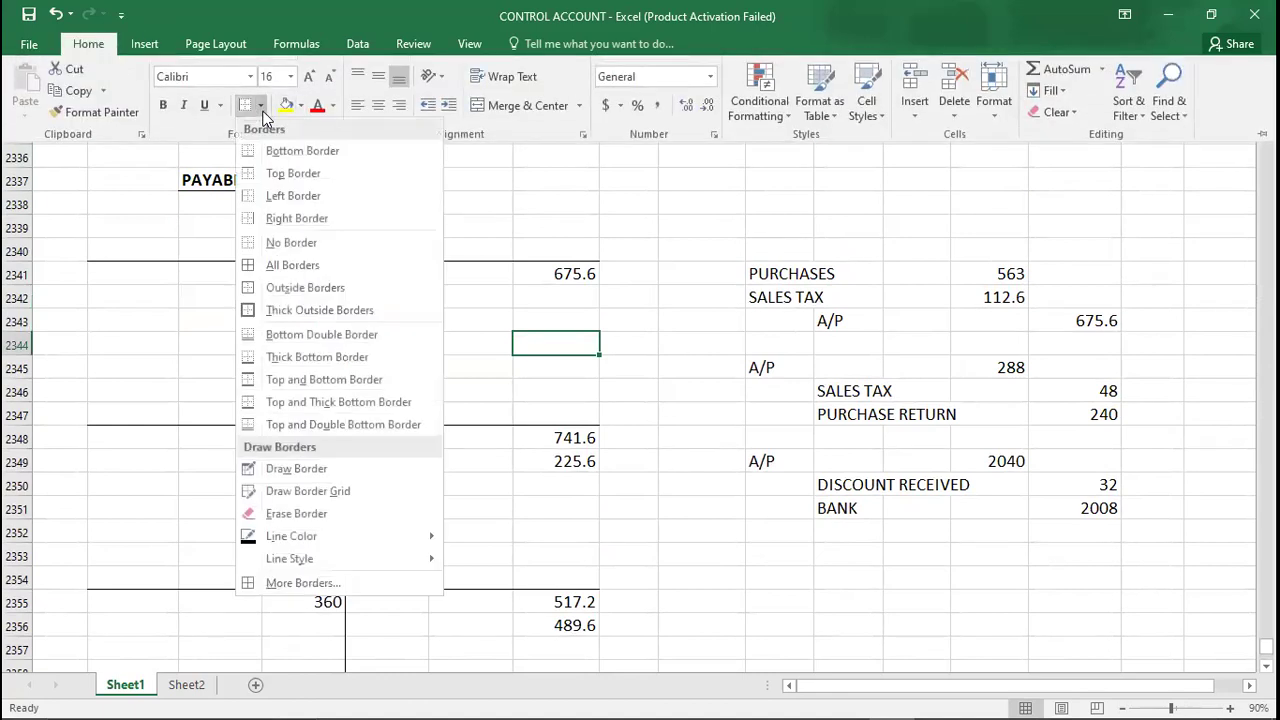
click(248, 427)
click(493, 383)
key(Right)
key(Up)
key(ctrl+c)
key(Left)
key(Left)
key(Left)
key(ctrl+v)
key(Right)
key(Right)
key(Down)
key(Down)
key(Down)
key(Down)
key(Down)
key(Down)
key(Down)
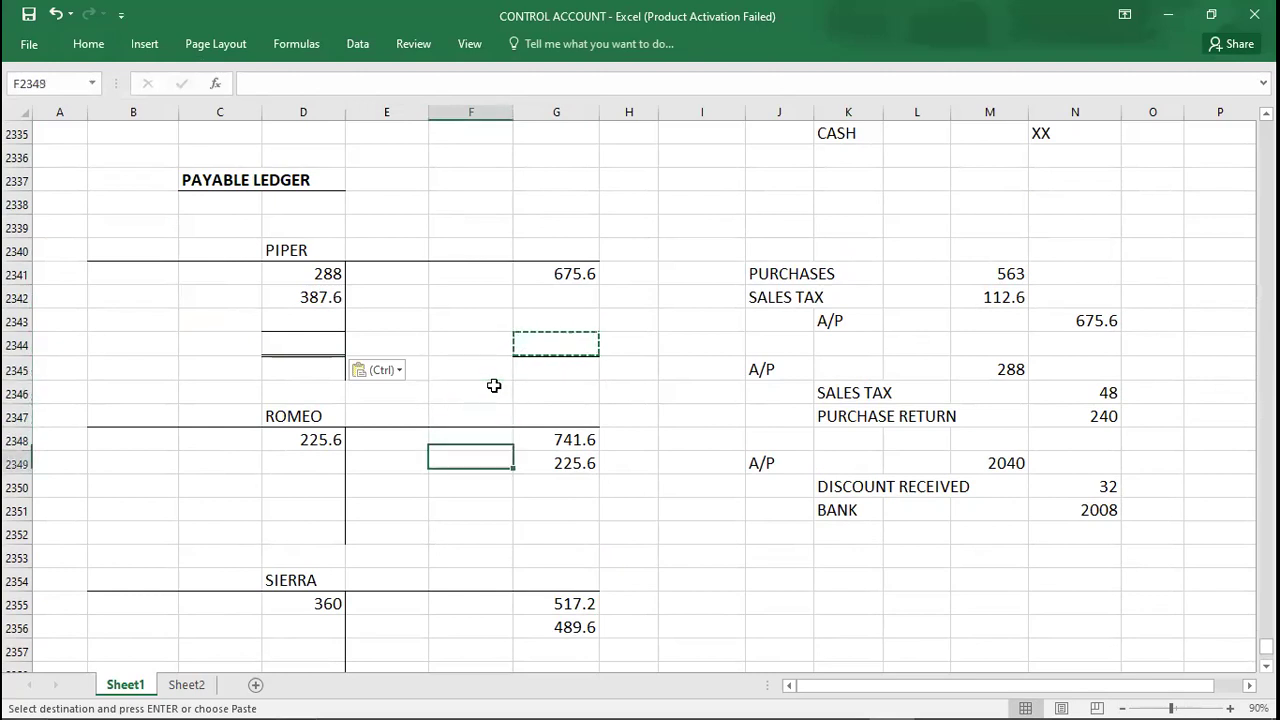
key(Right)
key(ctrl+v)
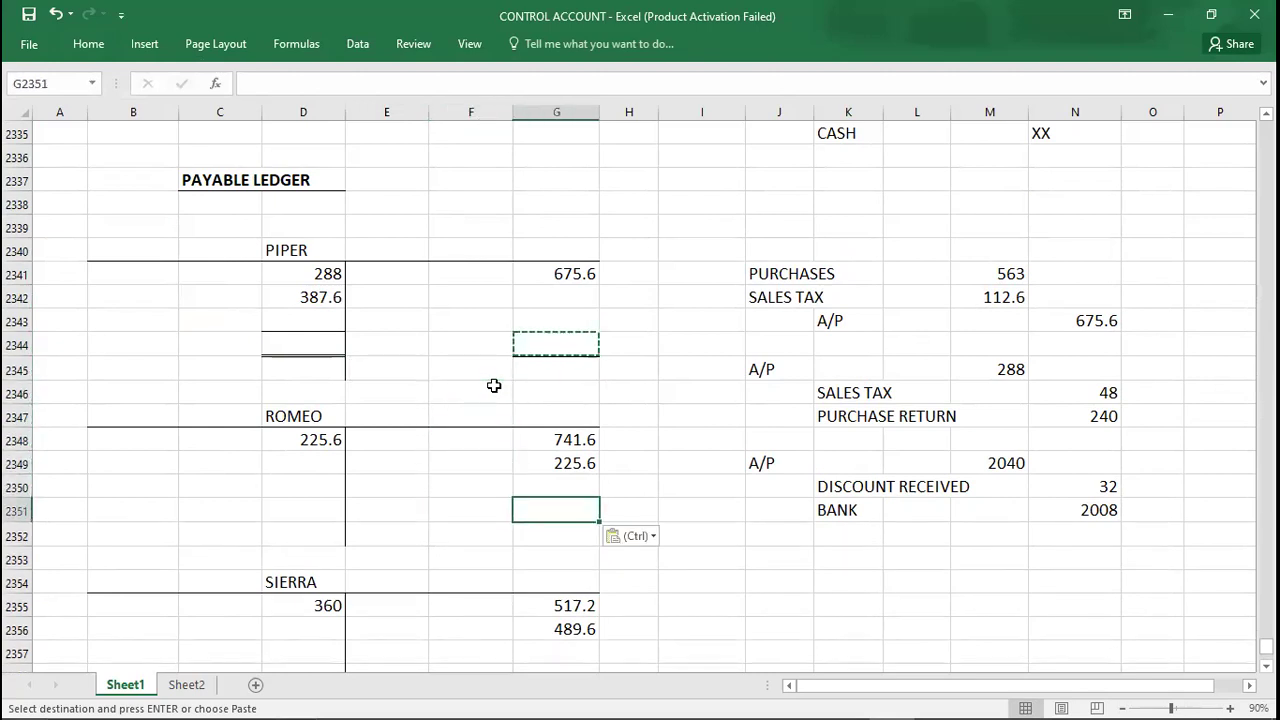
key(Left)
key(Left)
key(Left)
key(ctrl+v)
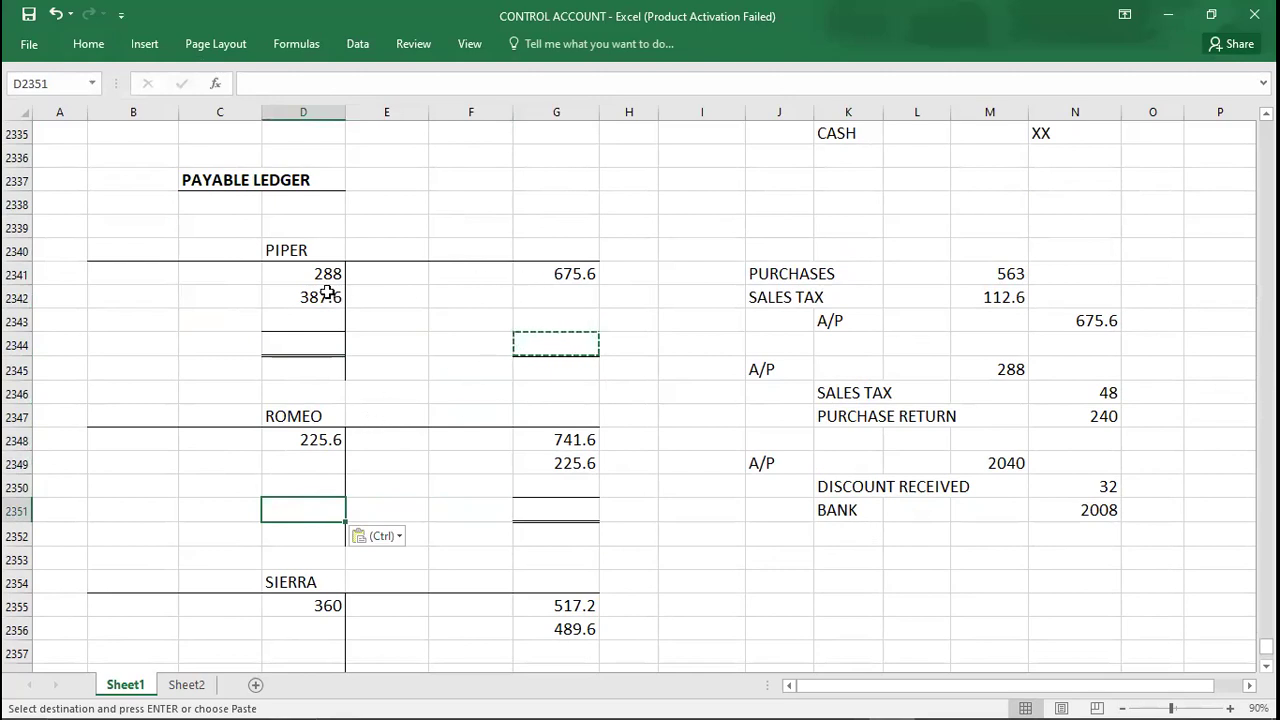
drag(309, 277, 307, 281)
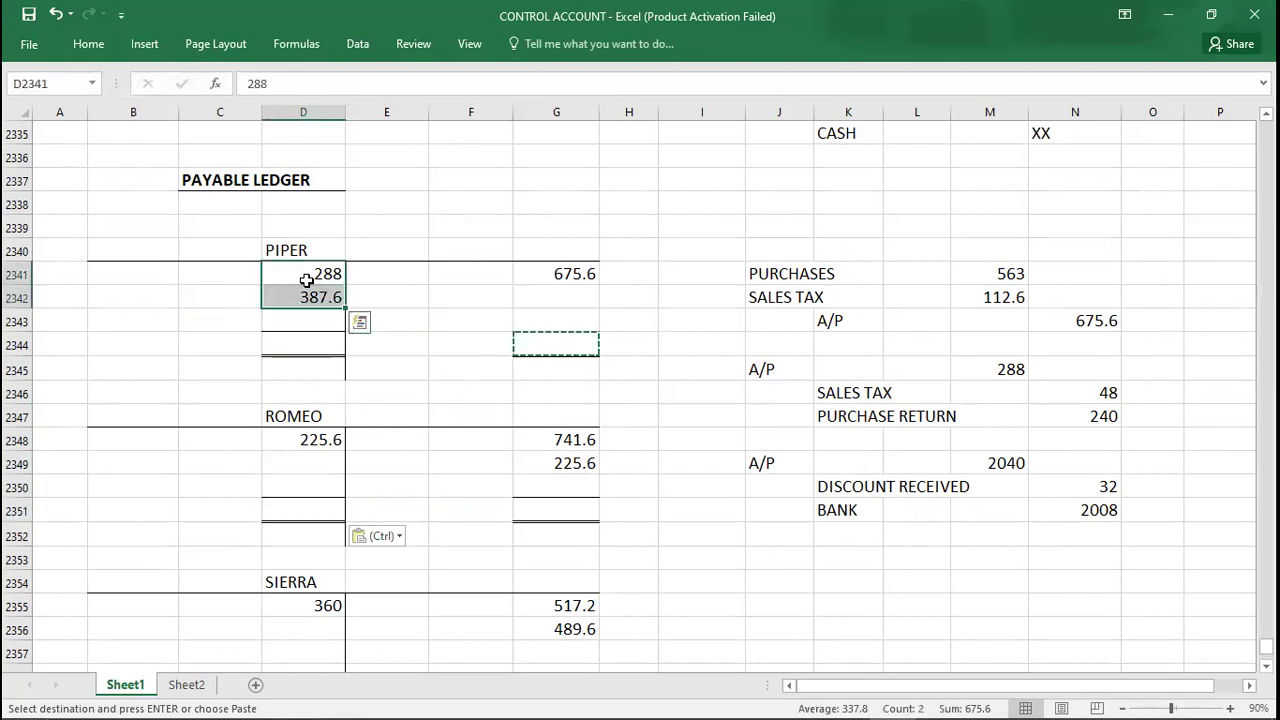
key(Right)
key(Right)
key(Right)
key(Left)
key(Left)
key(shift+Down)
key(Left)
key(shift+Down)
key(Down)
key(Down)
key(Down)
text(675.6)
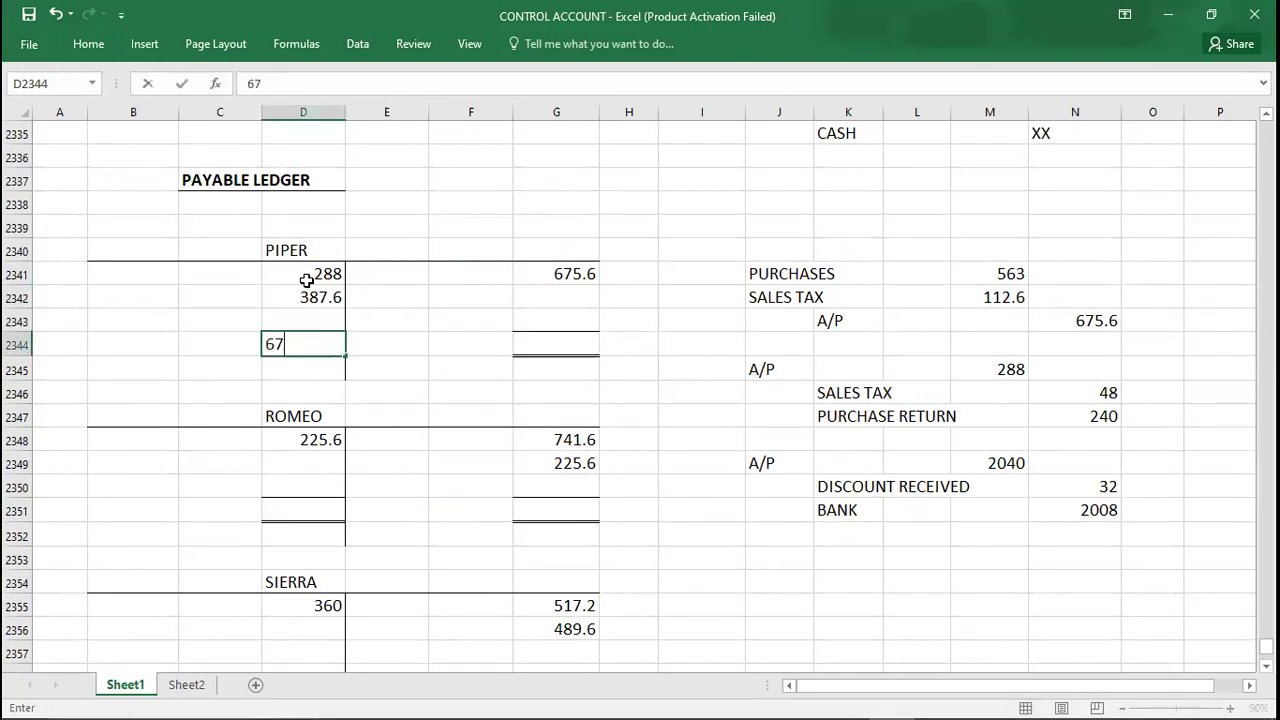
key(Right)
key(Right)
key(Right)
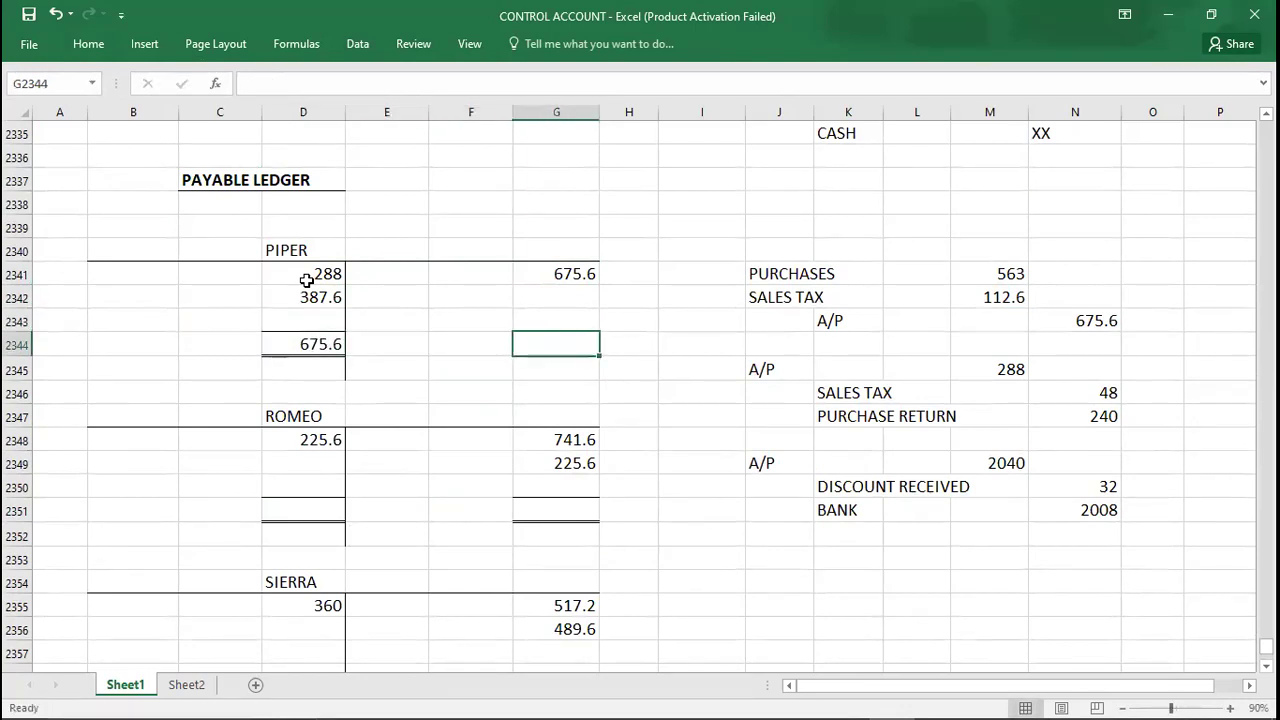
text(675.6)
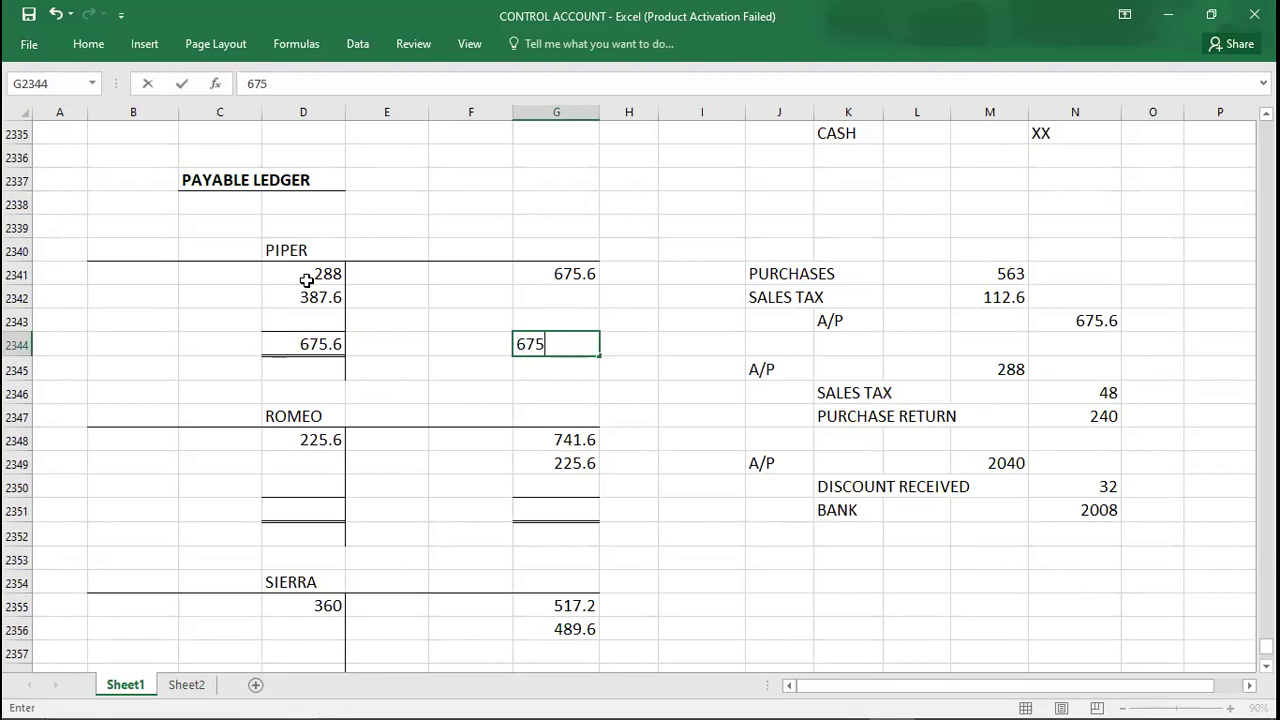
key(Return)
Sum Romeo's credit entries and enter the total 967.2 on both sides of the account, in G2351 and D2351
click(402, 462)
key(Down)
key(Down)
key(Down)
key(Down)
key(Down)
key(Down)
key(Down)
key(Down)
key(Down)
key(Down)
key(Down)
key(Down)
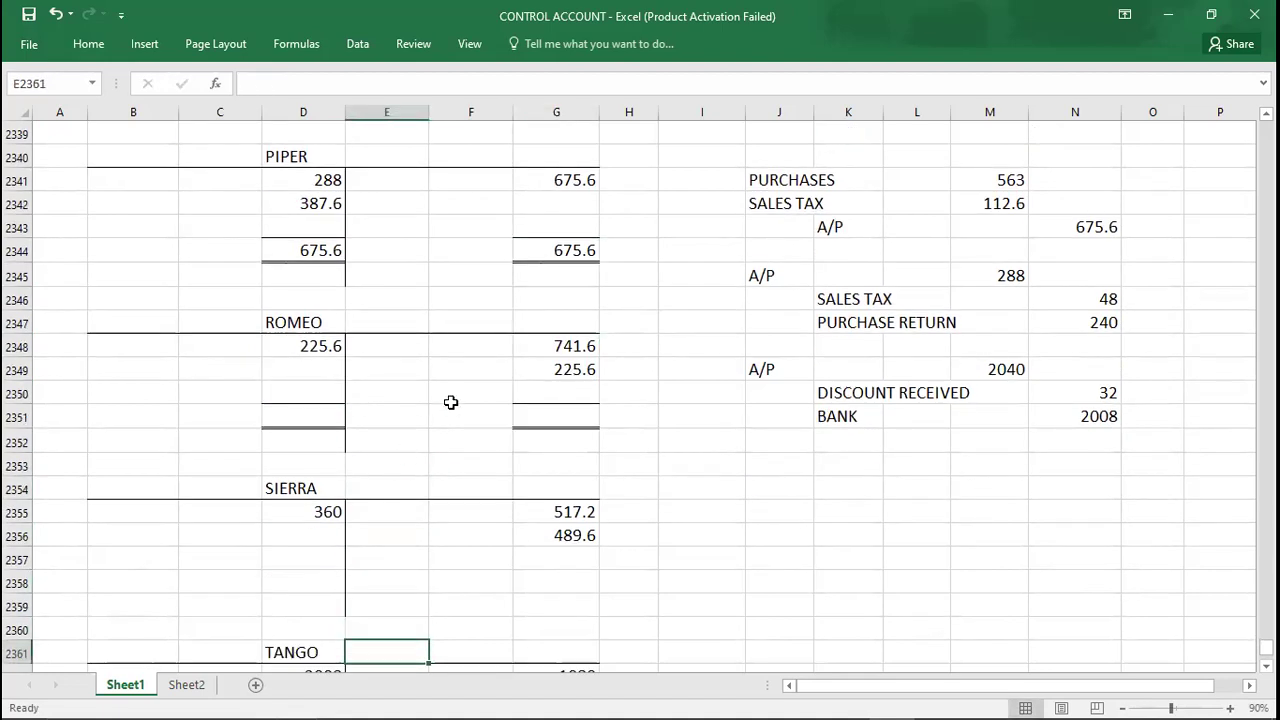
click(542, 349)
key(shift+Down)
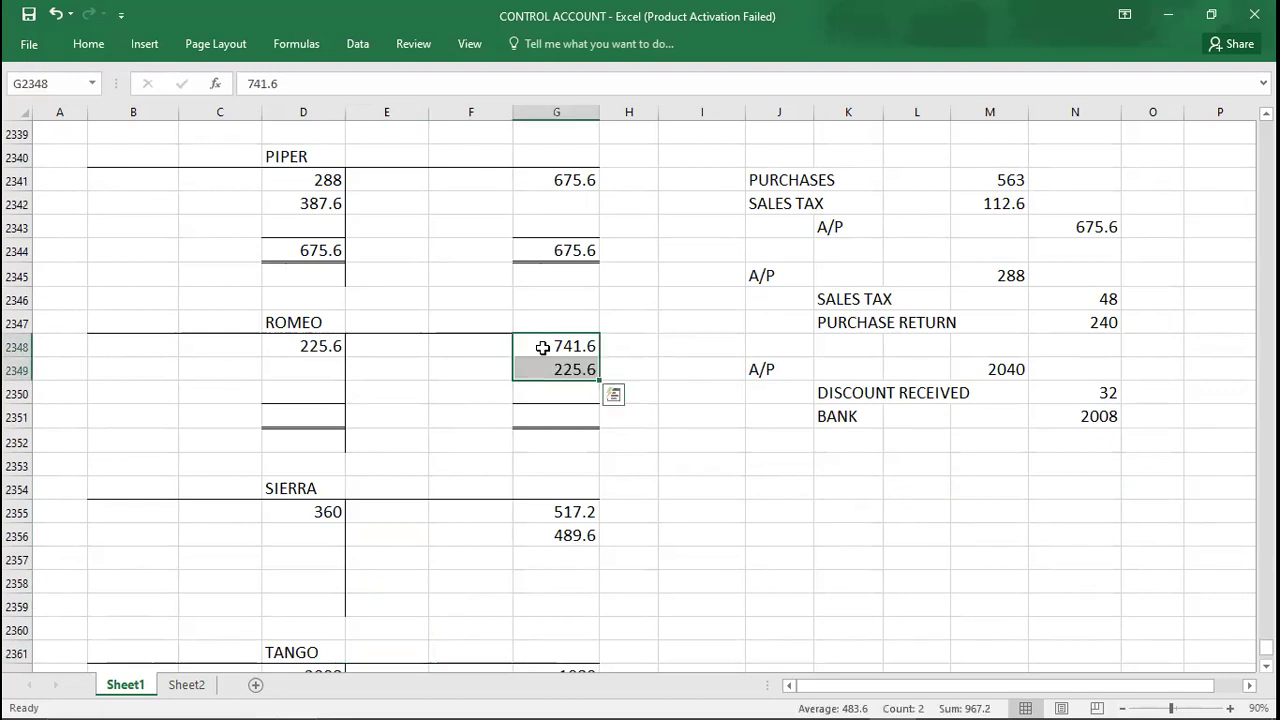
key(Down)
key(Down)
key(Down)
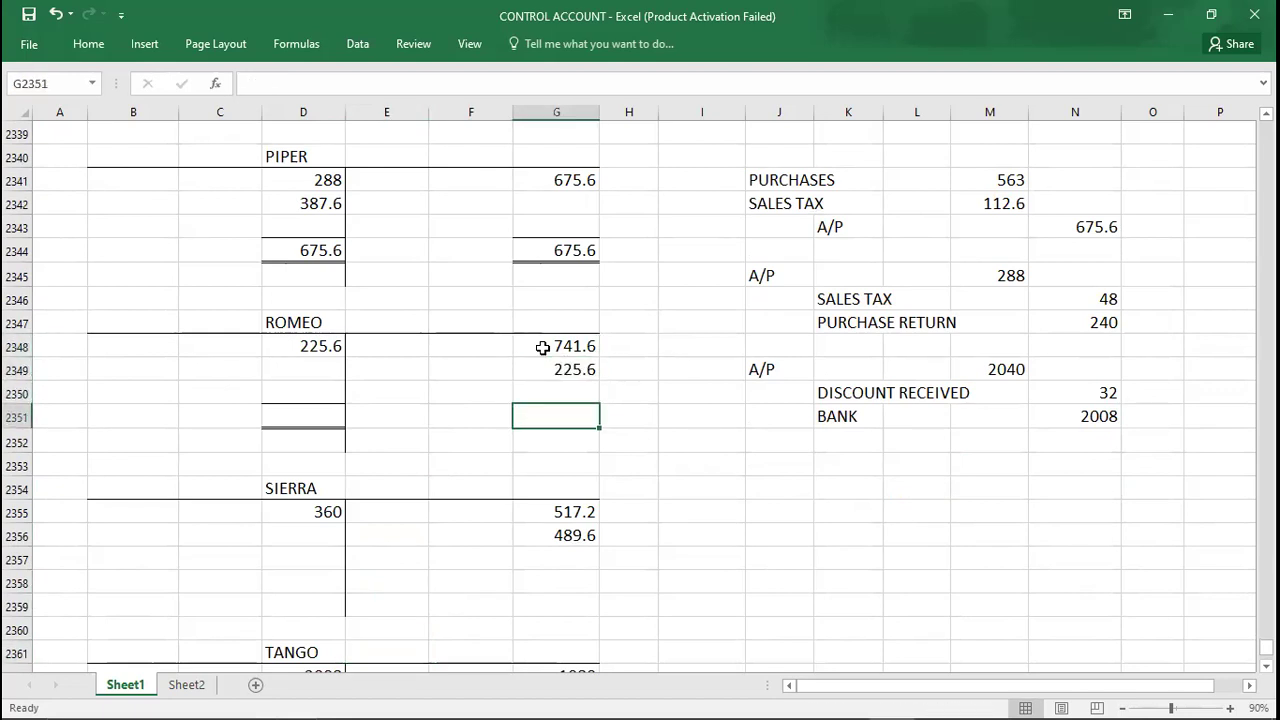
text(967.2)
key(Left)
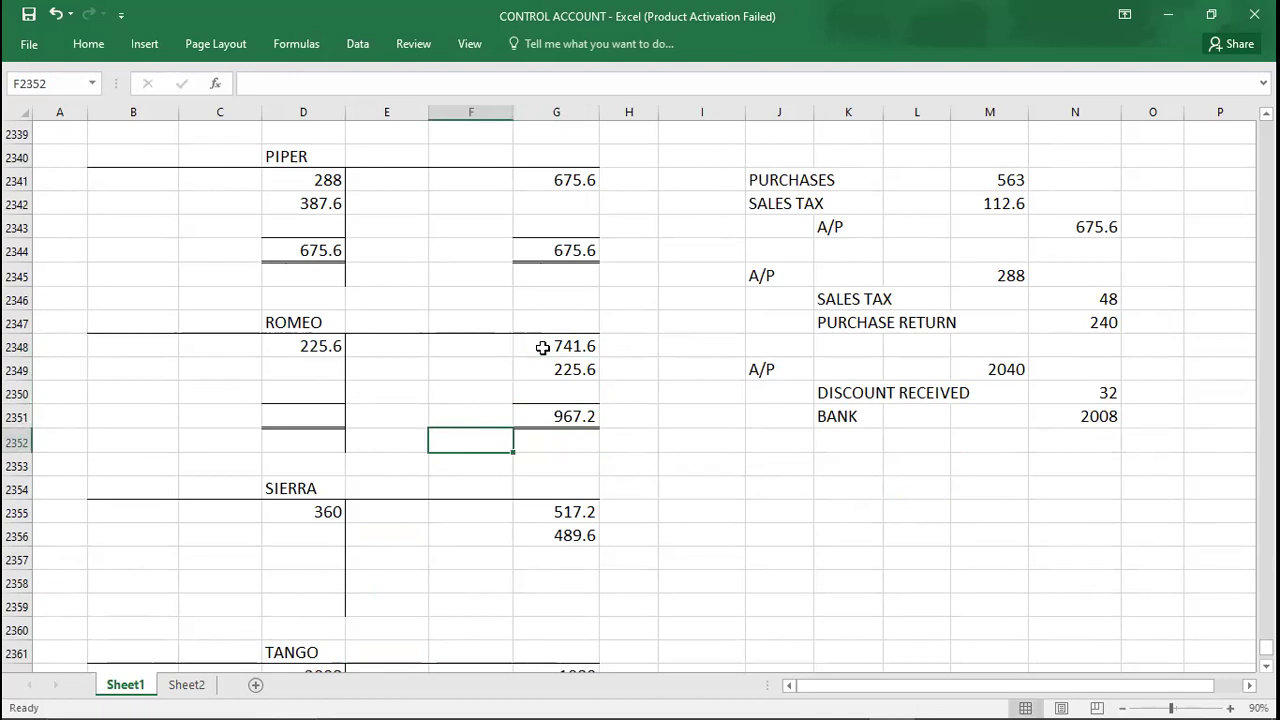
key(Left)
key(Left)
text(967.2)
Enter Romeo's closing balance on the debit side: C/D in C2350 and 741.6 in D2350
key(Up)
key(Left)
text(C/D)
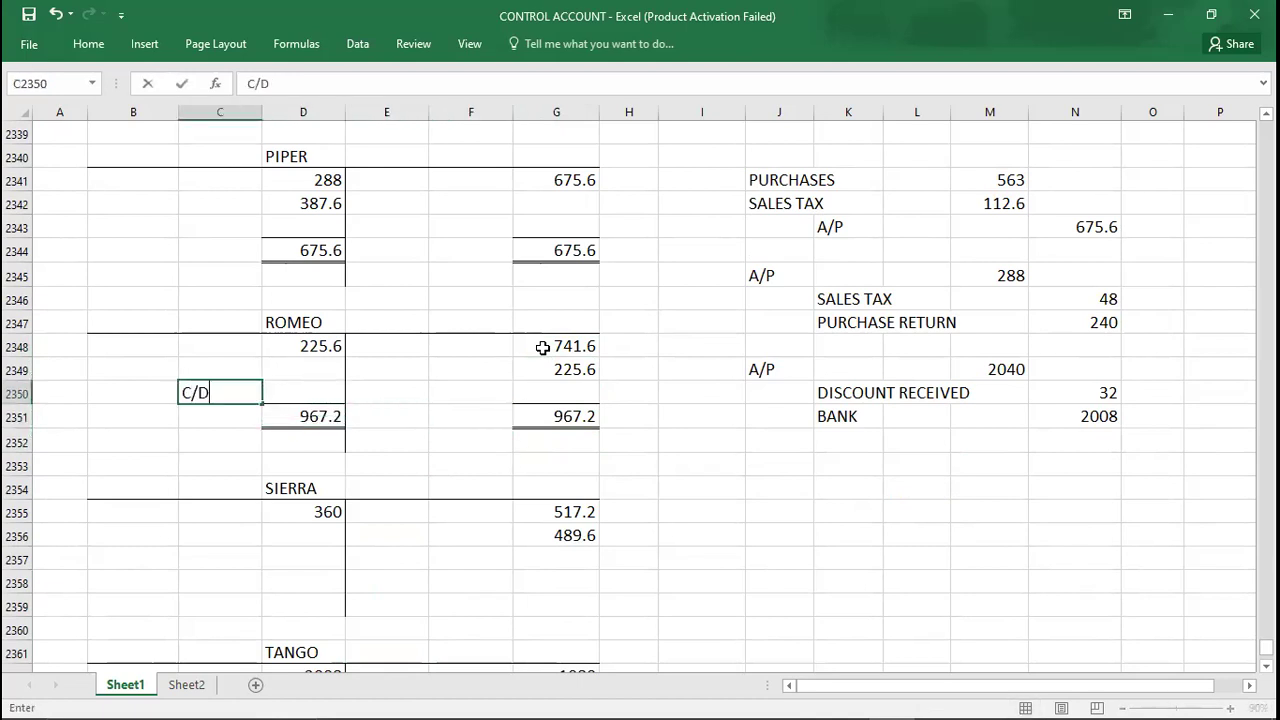
key(Right)
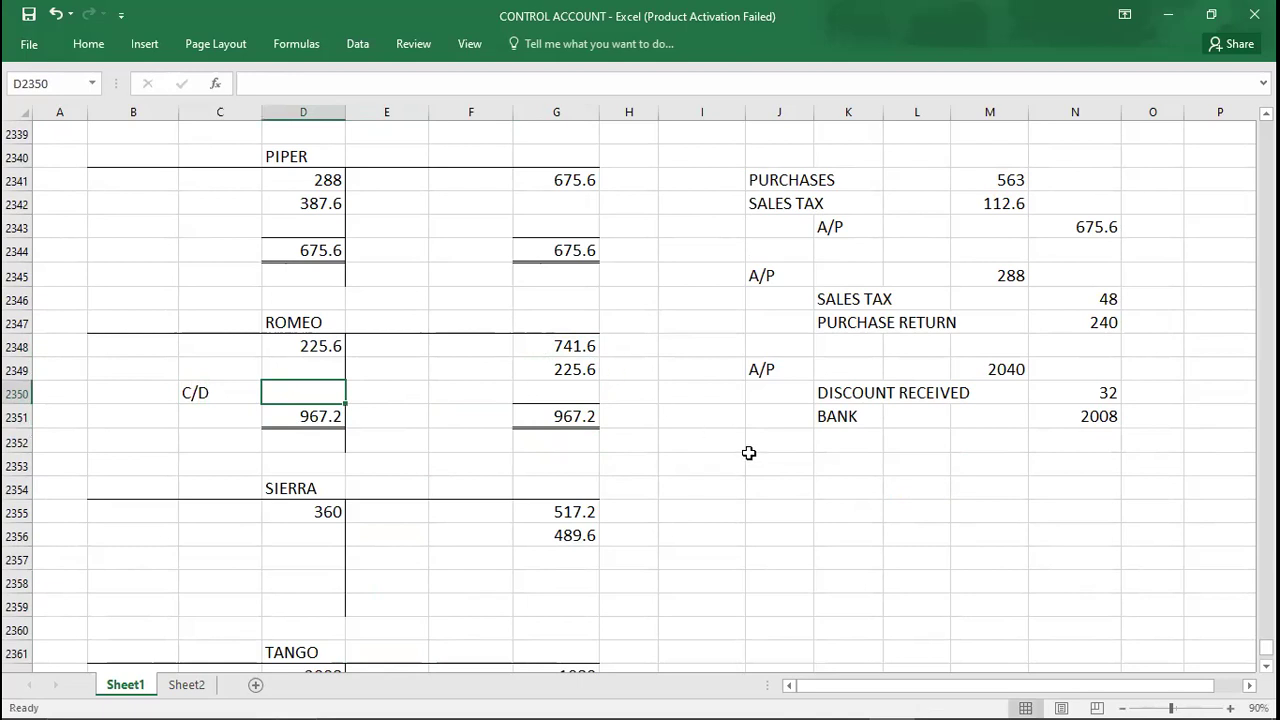
text(741.)
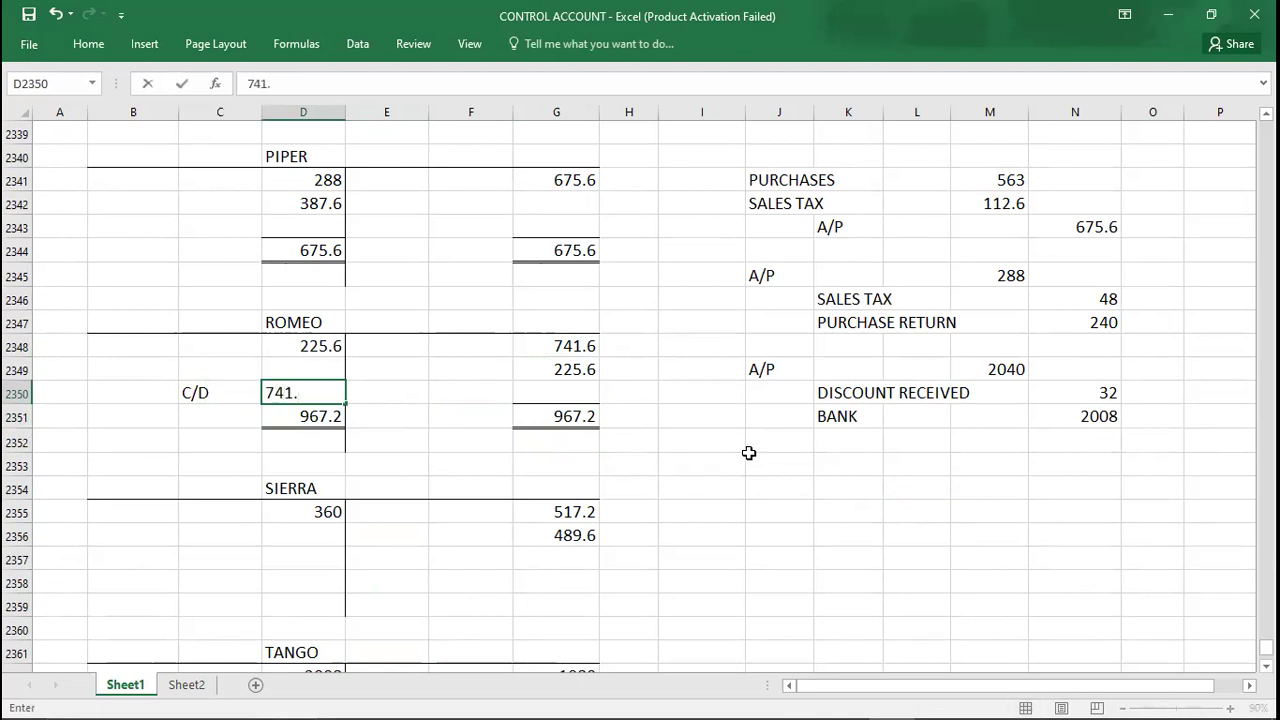
text(6)
key(Return)
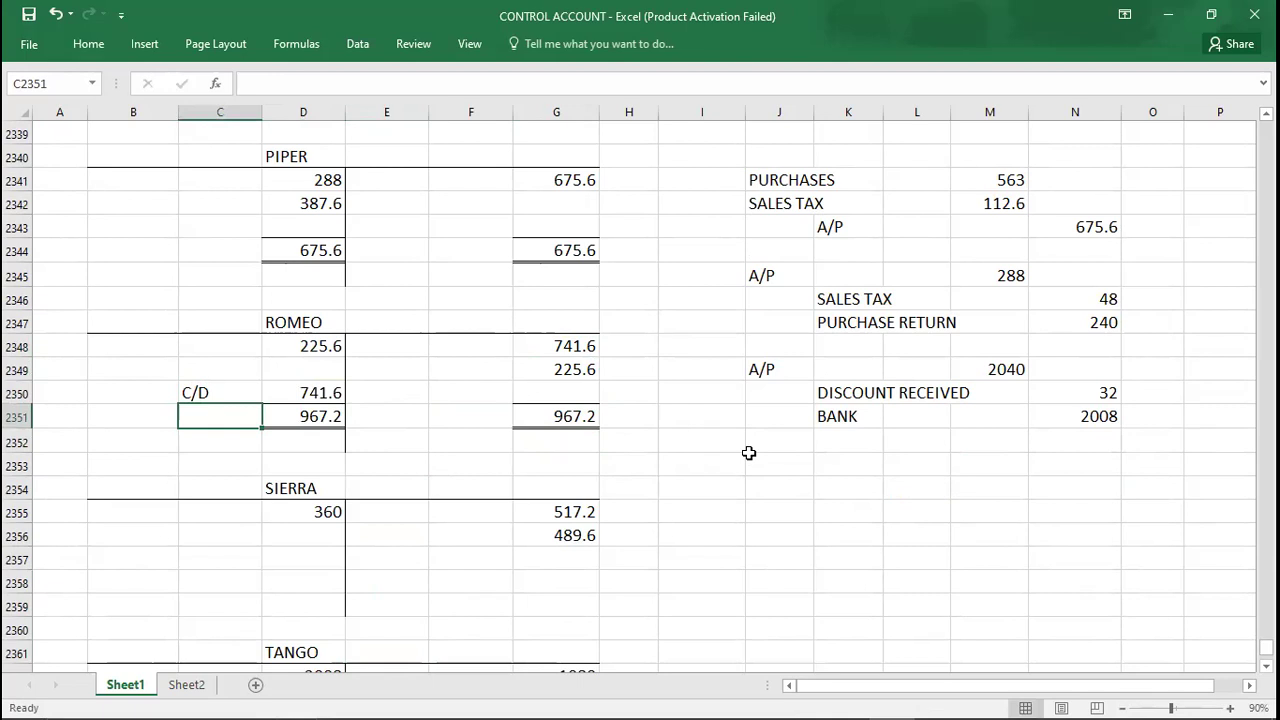
key(Down)
key(Right)
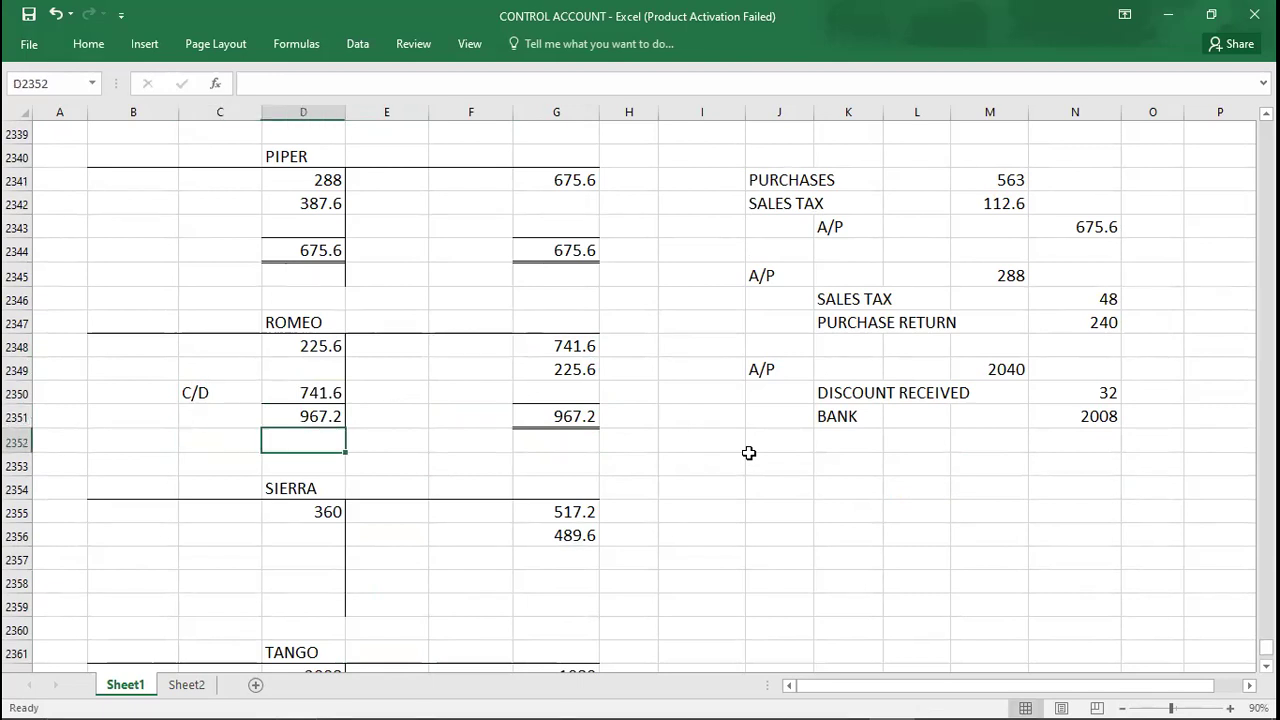
key(Right)
key(Right)
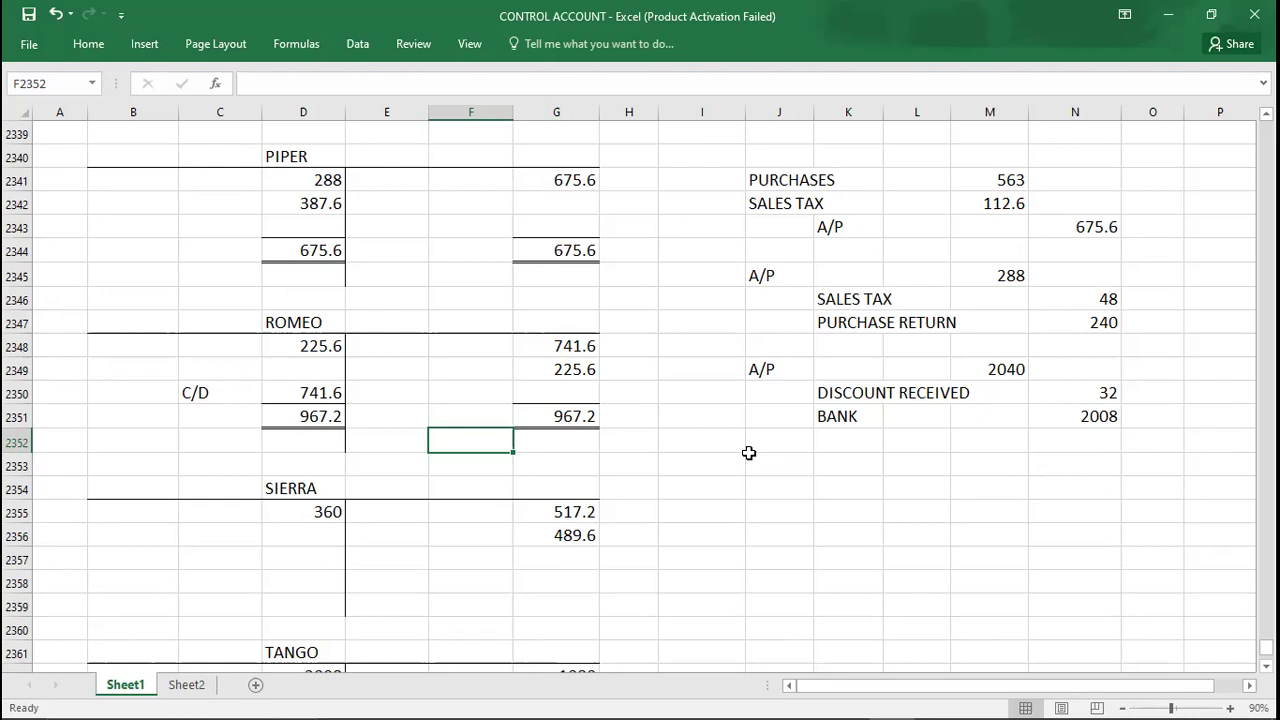
key(Down)
key(Down)
key(Down)
key(Down)
key(Down)
key(Down)
key(Down)
key(Down)
key(Down)
key(Down)
key(Down)
key(Down)
key(Down)
key(Down)
key(Down)
key(Down)
key(Down)
key(Down)
key(Down)
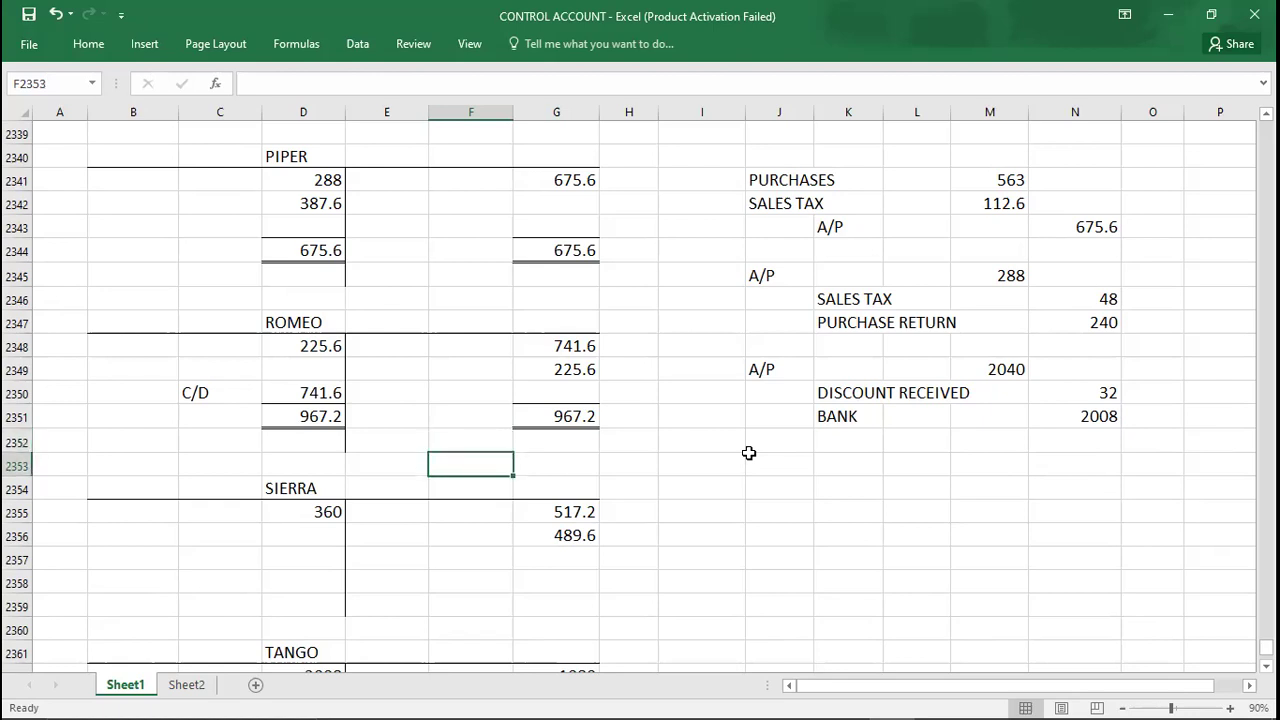
click(527, 179)
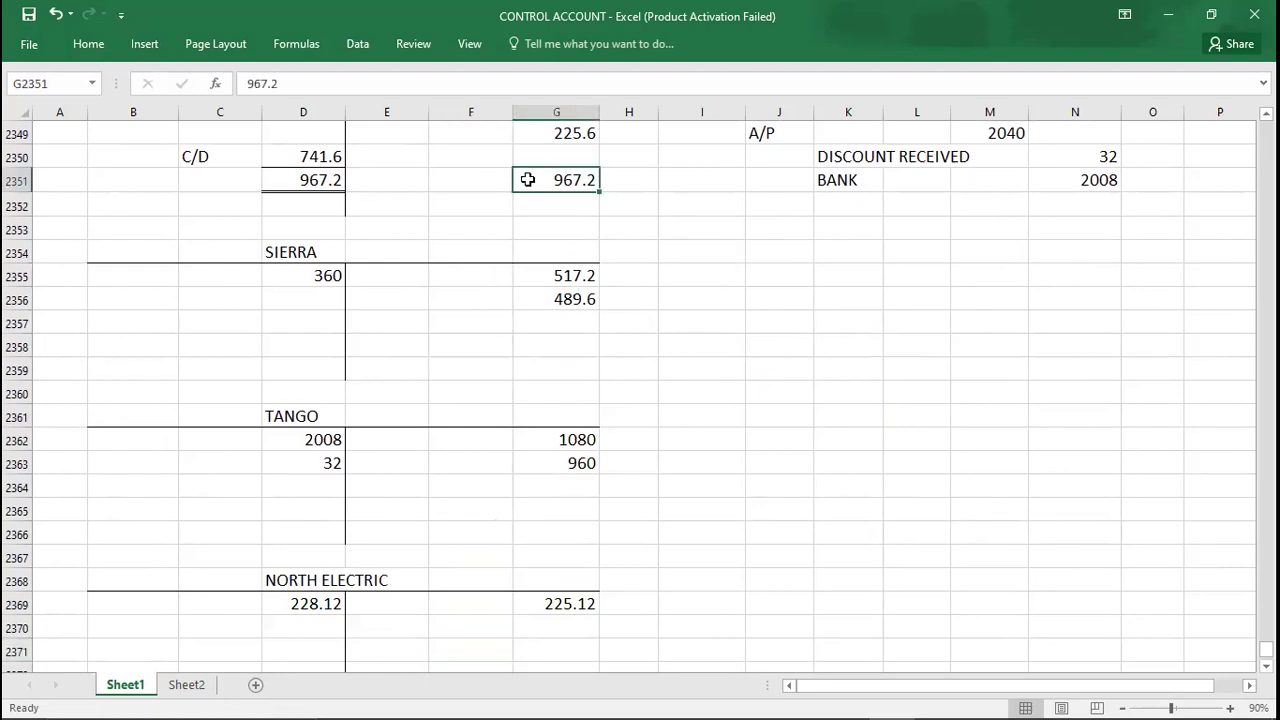
key(ctrl+c)
key(Down)
key(Down)
key(Down)
key(Down)
key(Down)
key(Down)
key(Down)
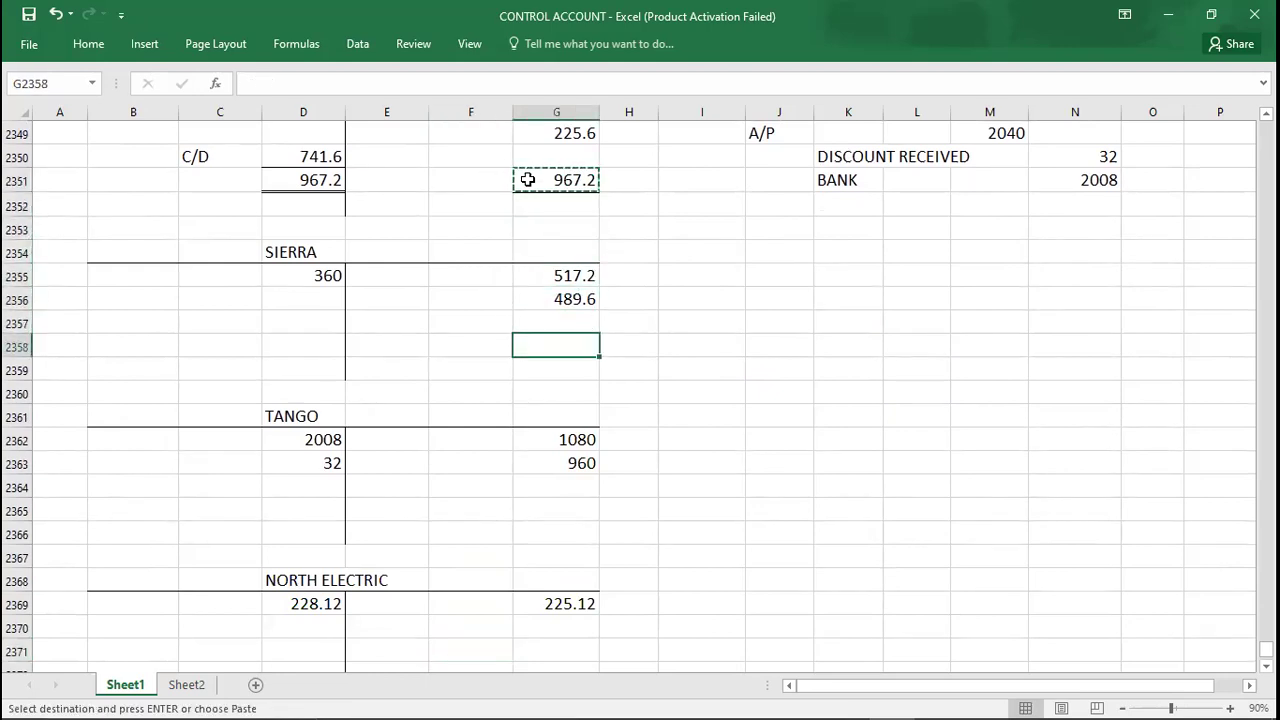
key(ctrl+v)
key(Left)
key(Left)
key(Left)
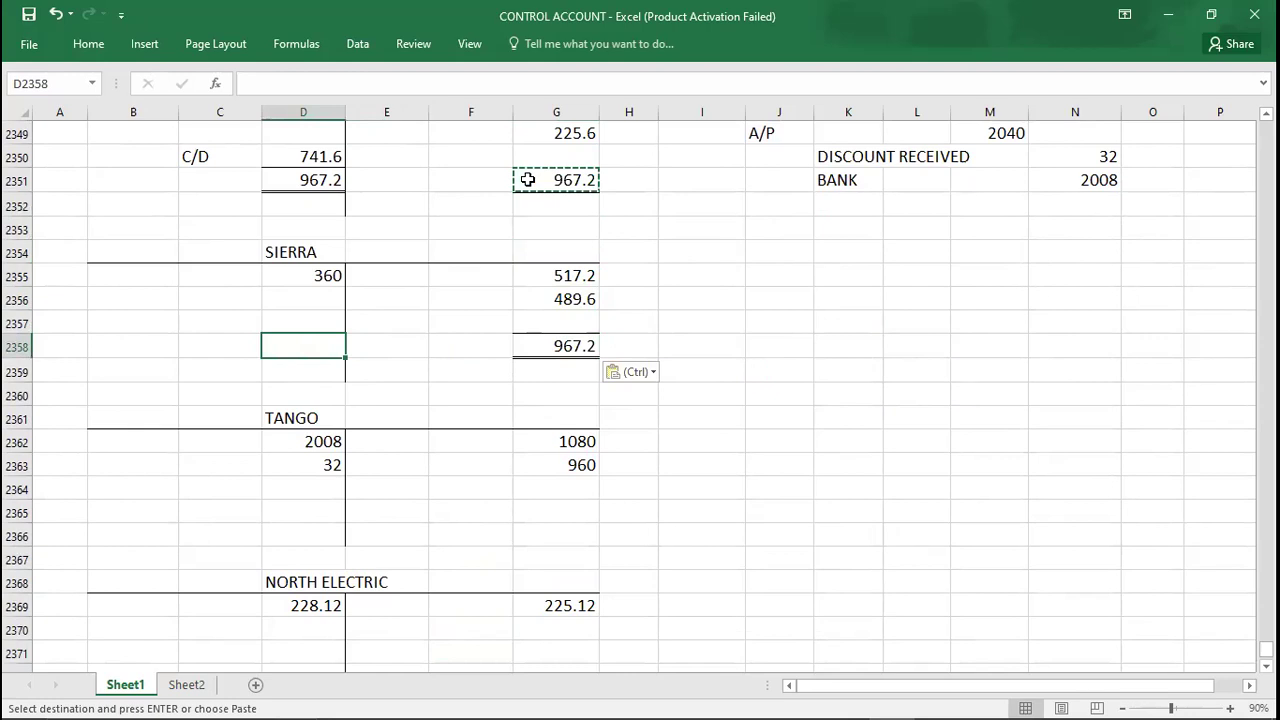
key(ctrl+v)
Clear the pasted values from Sierra's total cells D2358 and G2358, keeping their borders
key(Delete)
key(Right)
key(Right)
key(Right)
key(Delete)
key(Down)
key(Down)
key(Down)
key(Down)
key(Down)
key(Down)
key(Down)
key(Down)
key(Up)
key(Left)
key(Left)
key(Right)
key(Right)
key(Up)
key(Up)
key(Up)
key(Up)
key(Up)
key(Up)
key(Up)
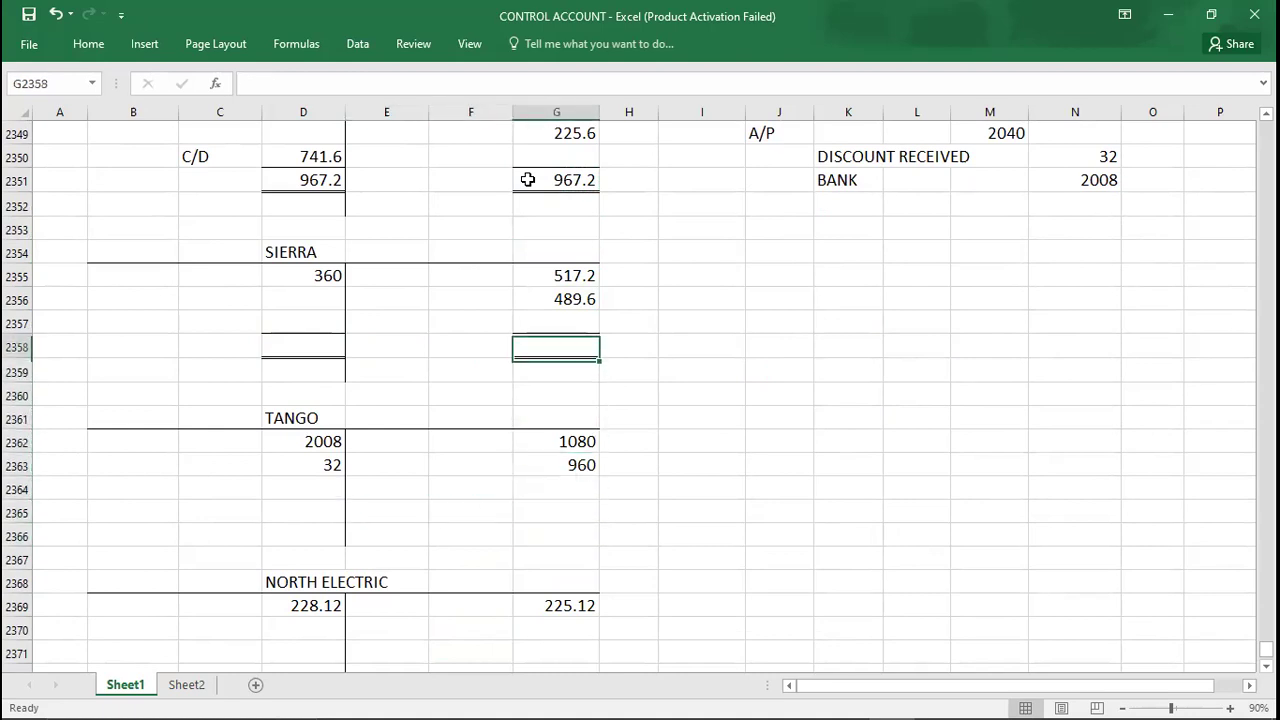
key(ctrl+c)
key(Down)
key(Down)
key(Down)
key(Down)
key(Down)
key(Down)
key(Down)
key(ctrl+v)
key(Left)
key(Left)
key(ctrl+v)
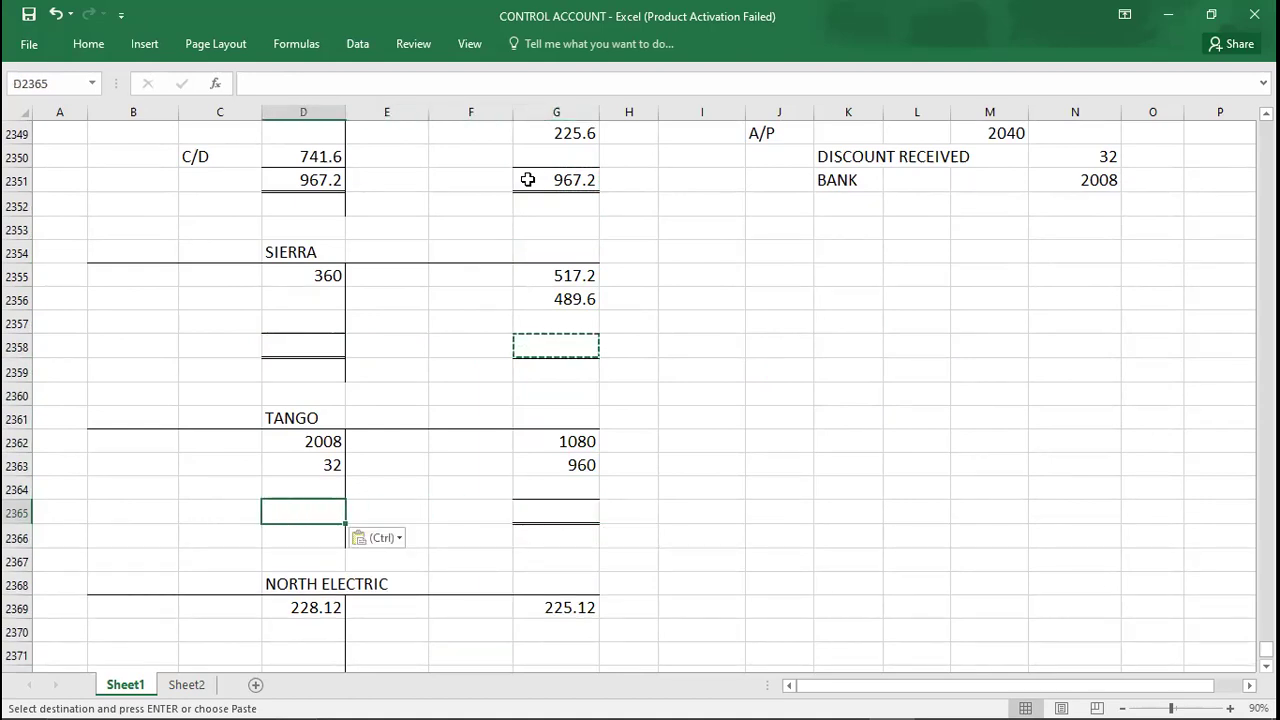
Sum Sierra's credit entries and enter the total 1006.8 on both sides of the account, in G2358 and D2358
key(Up)
key(Up)
key(Up)
key(Up)
key(Up)
key(Up)
key(Up)
key(Up)
key(Up)
key(Up)
key(Up)
key(Up)
key(Up)
key(Up)
key(Up)
key(Up)
key(Up)
key(Up)
key(Up)
key(Up)
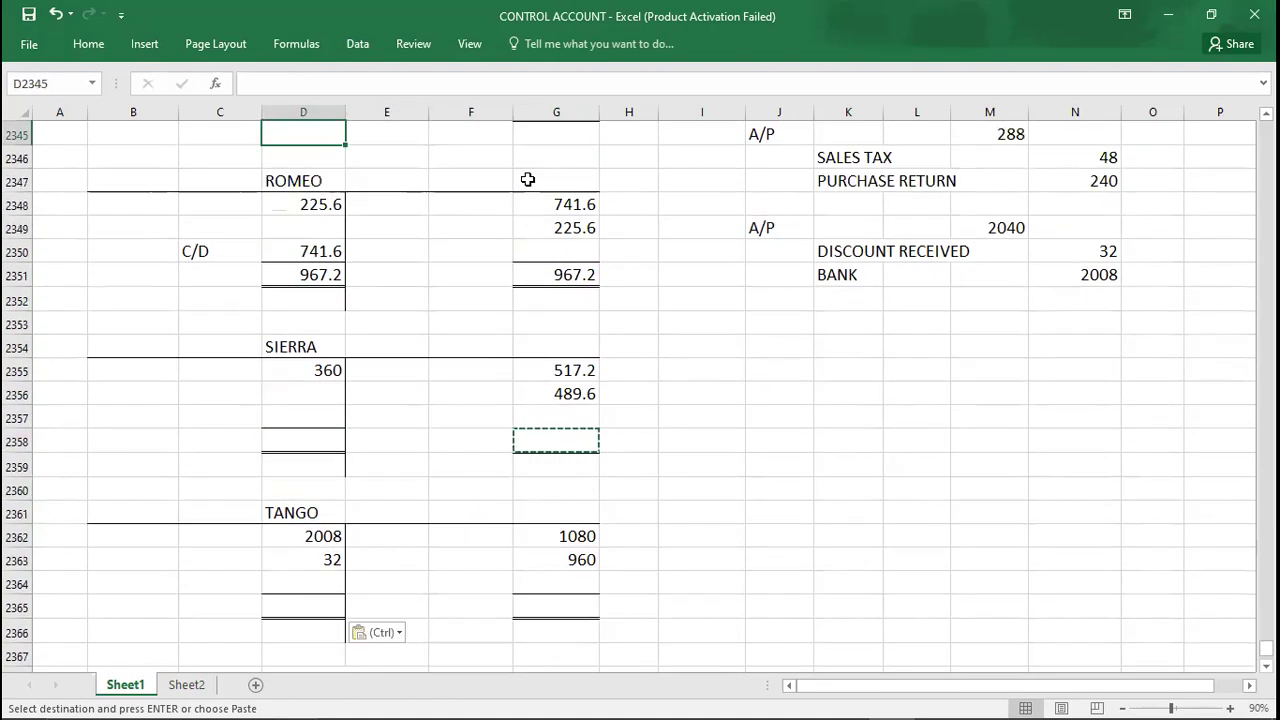
click(538, 372)
key(shift+Down)
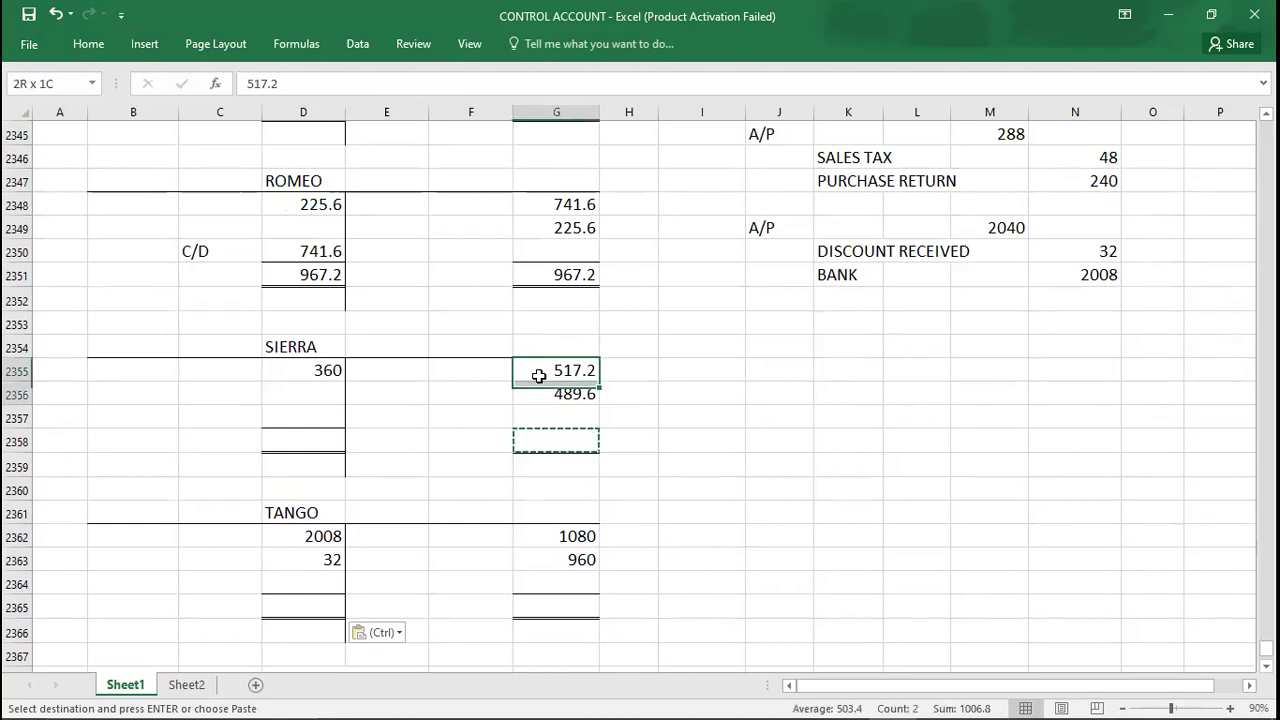
key(Down)
key(Down)
key(Down)
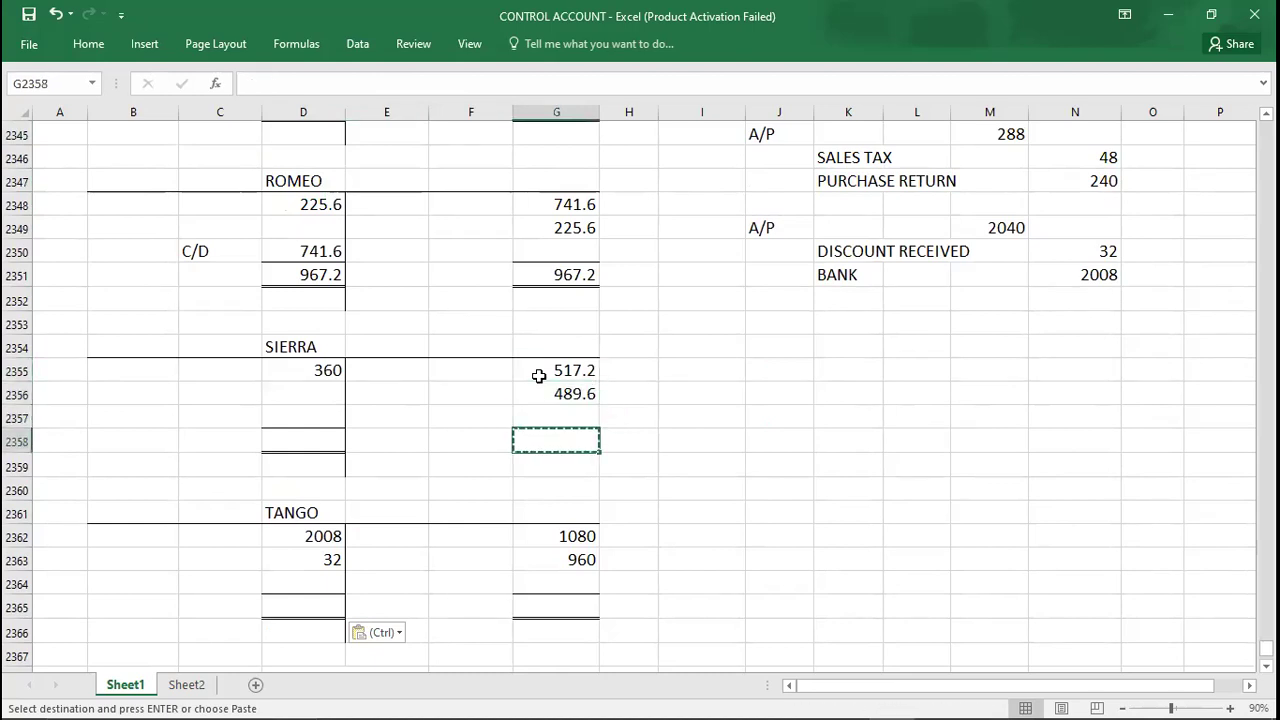
text(1006.8)
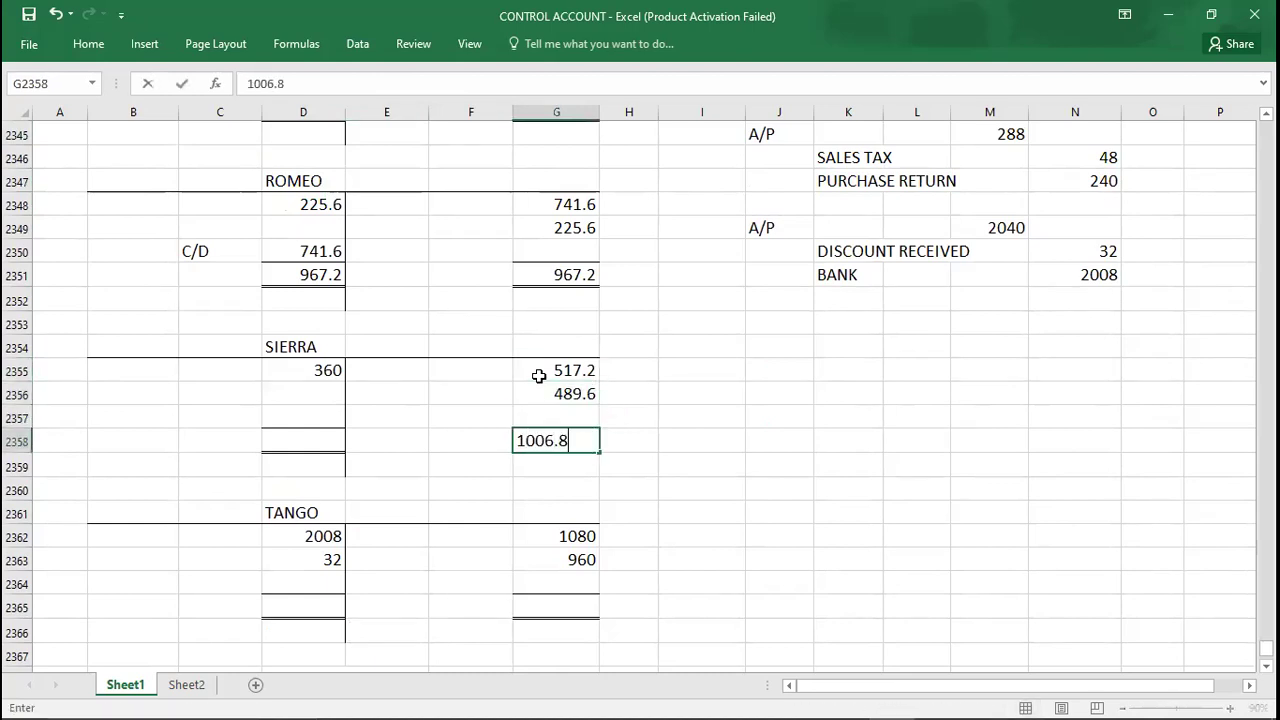
key(Left)
key(Left)
key(Left)
text(1006.8)
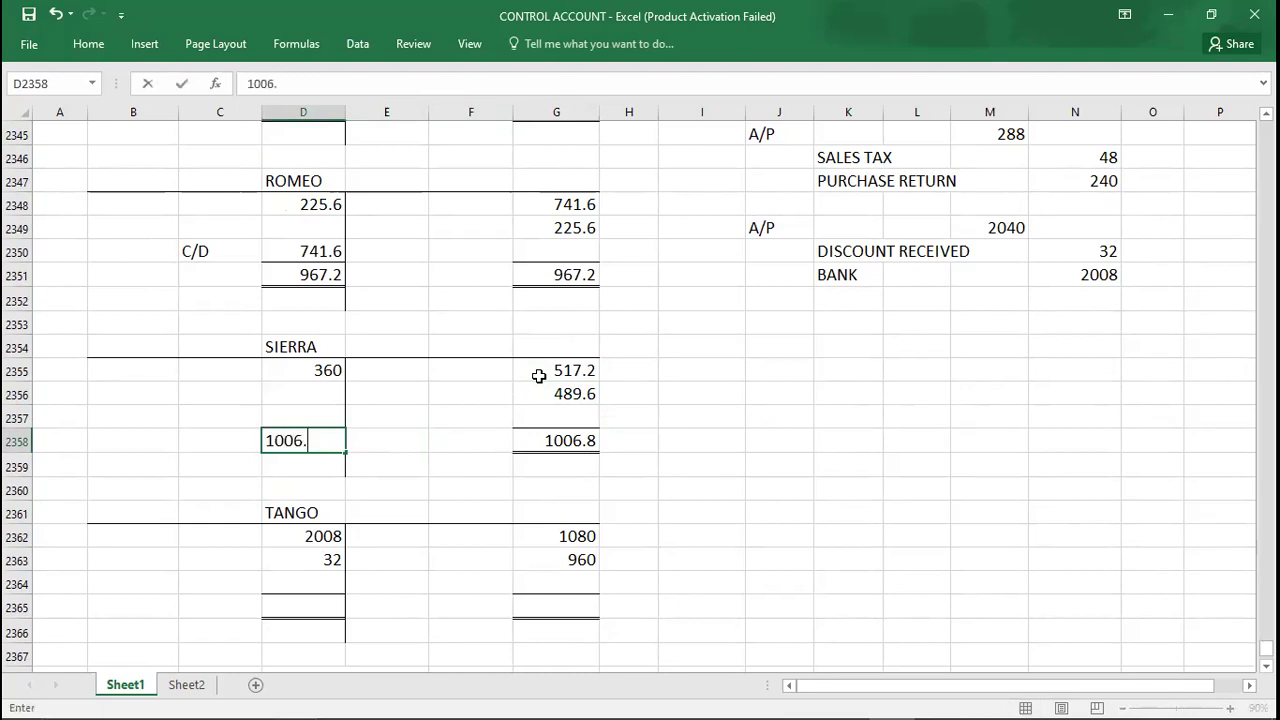
Enter Sierra's closing balance on the debit side: C/D in C2357 and 646.8 in D2357
key(Up)
key(Left)
text(C/D)
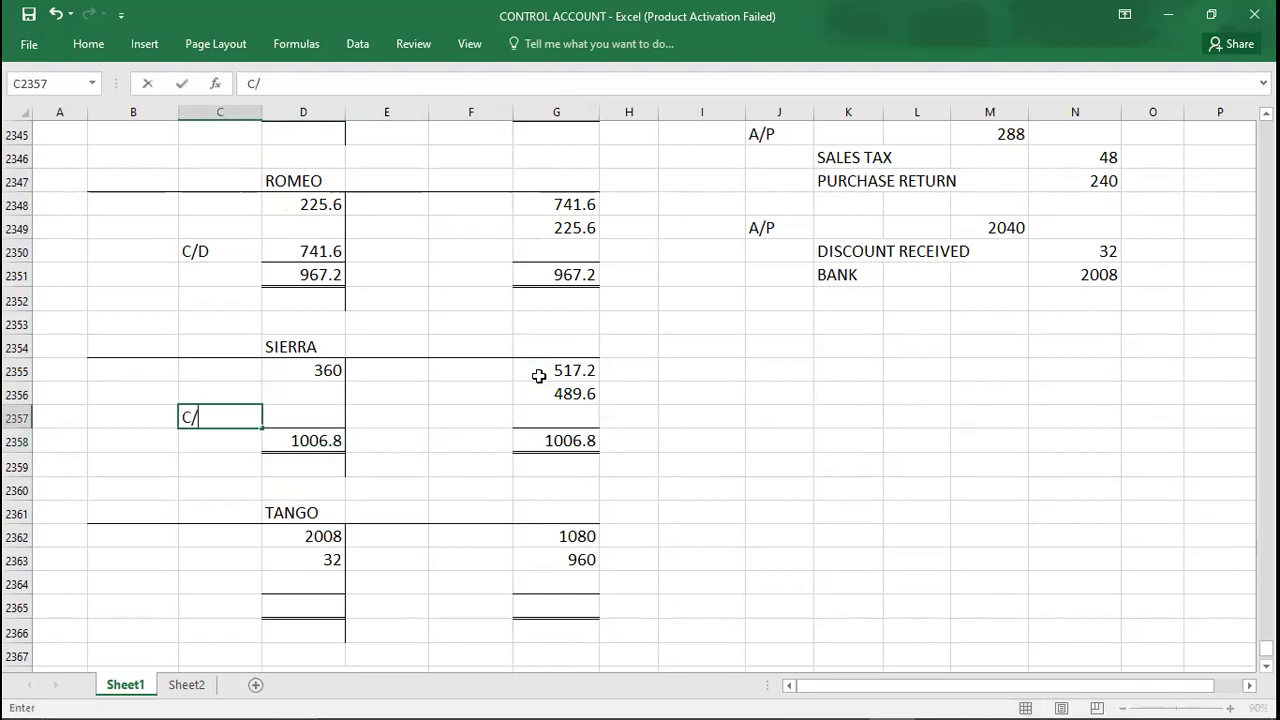
key(Right)
text(646.8)
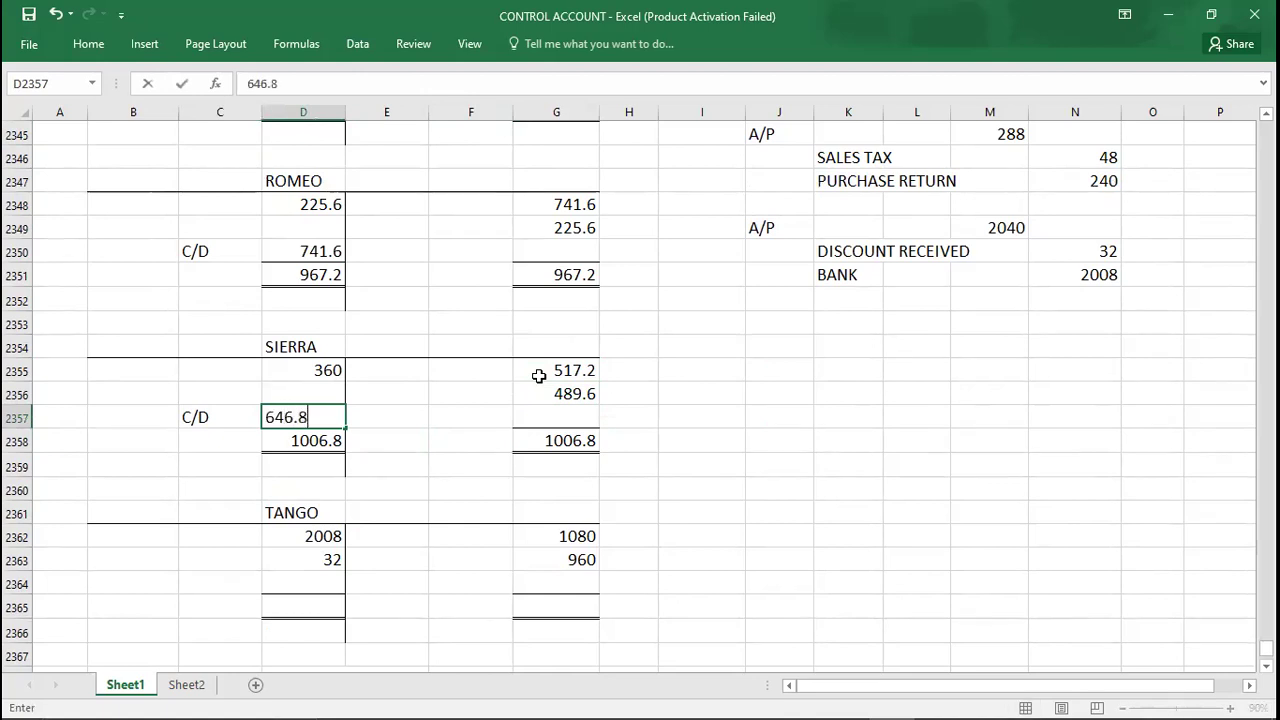
key(Down)
Check the sums of Tango's credit entries in G2362:G2363 and debit entries in D2362:D2363
key(Left)
key(Down)
key(Down)
key(Down)
key(Down)
key(Down)
key(Down)
key(Down)
key(Down)
key(Down)
key(Down)
key(Down)
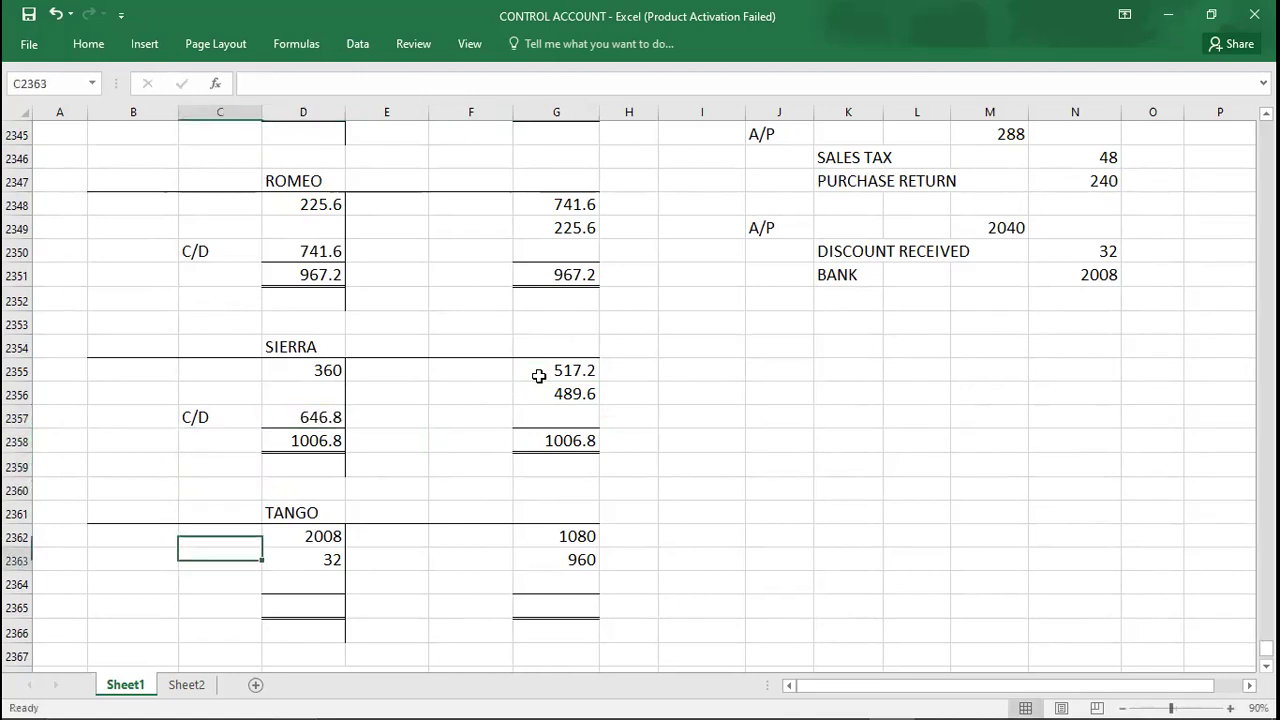
key(Down)
key(Down)
key(Down)
key(Down)
key(Down)
key(Down)
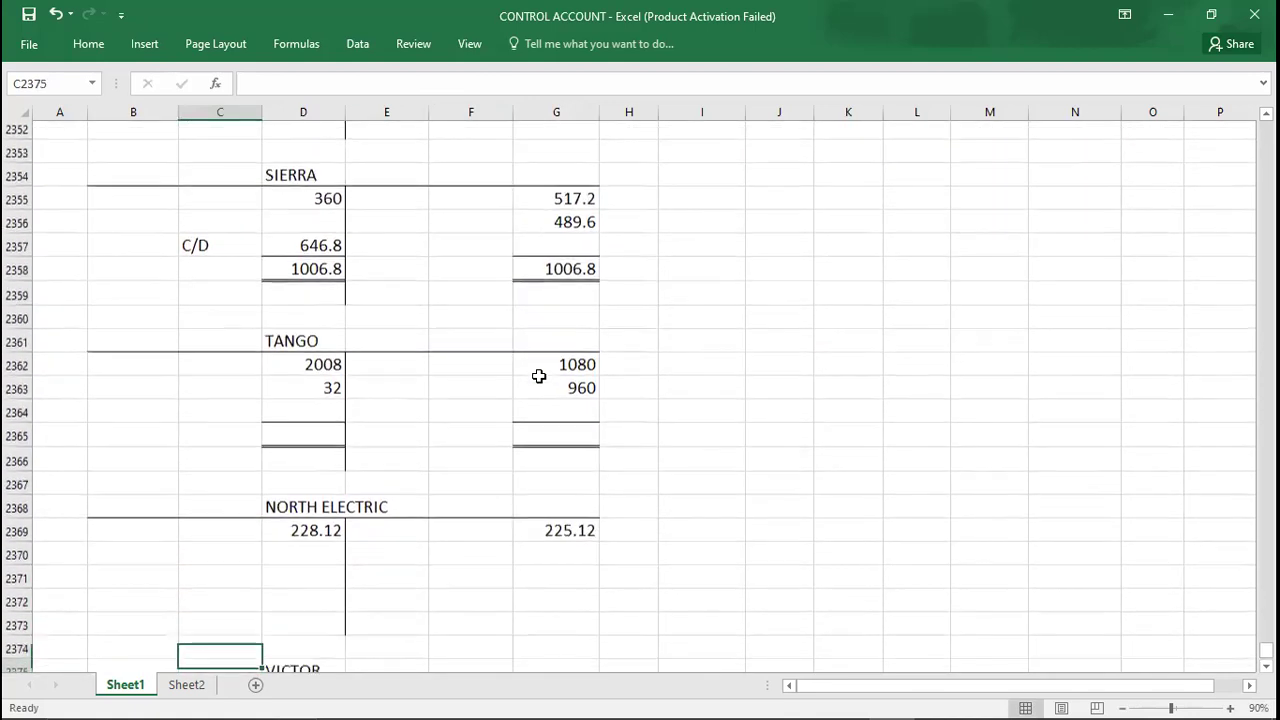
click(554, 412)
key(Up)
key(Up)
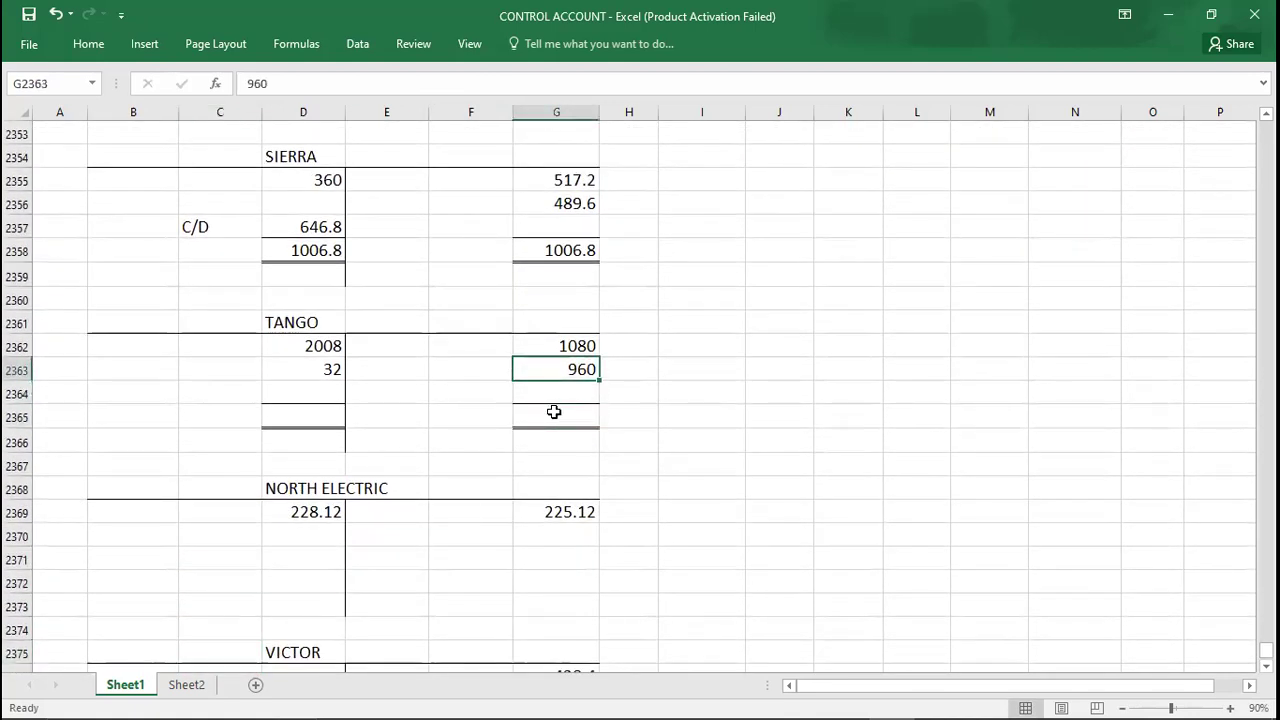
key(shift+Up)
key(Left)
key(Left)
key(Left)
key(Up)
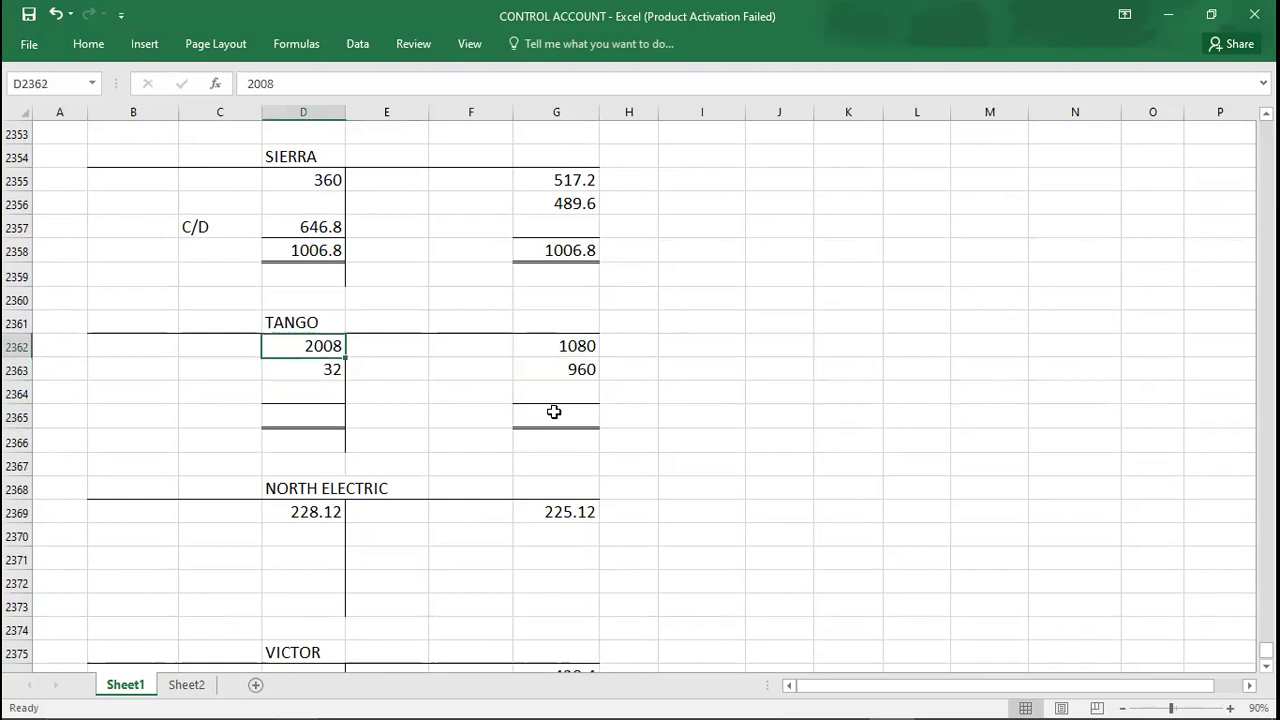
key(shift+Down)
key(Down)
key(Right)
key(Right)
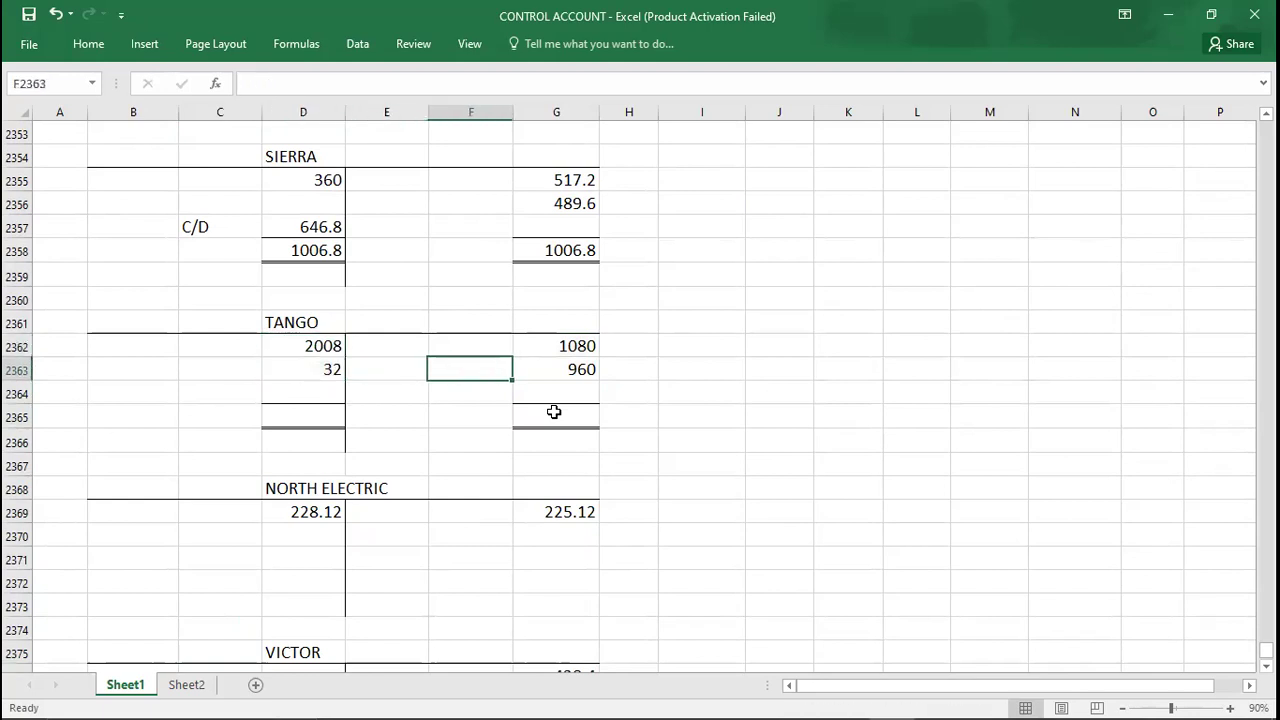
key(Right)
key(Down)
key(Down)
text(2040)
key(Left)
key(Left)
key(Left)
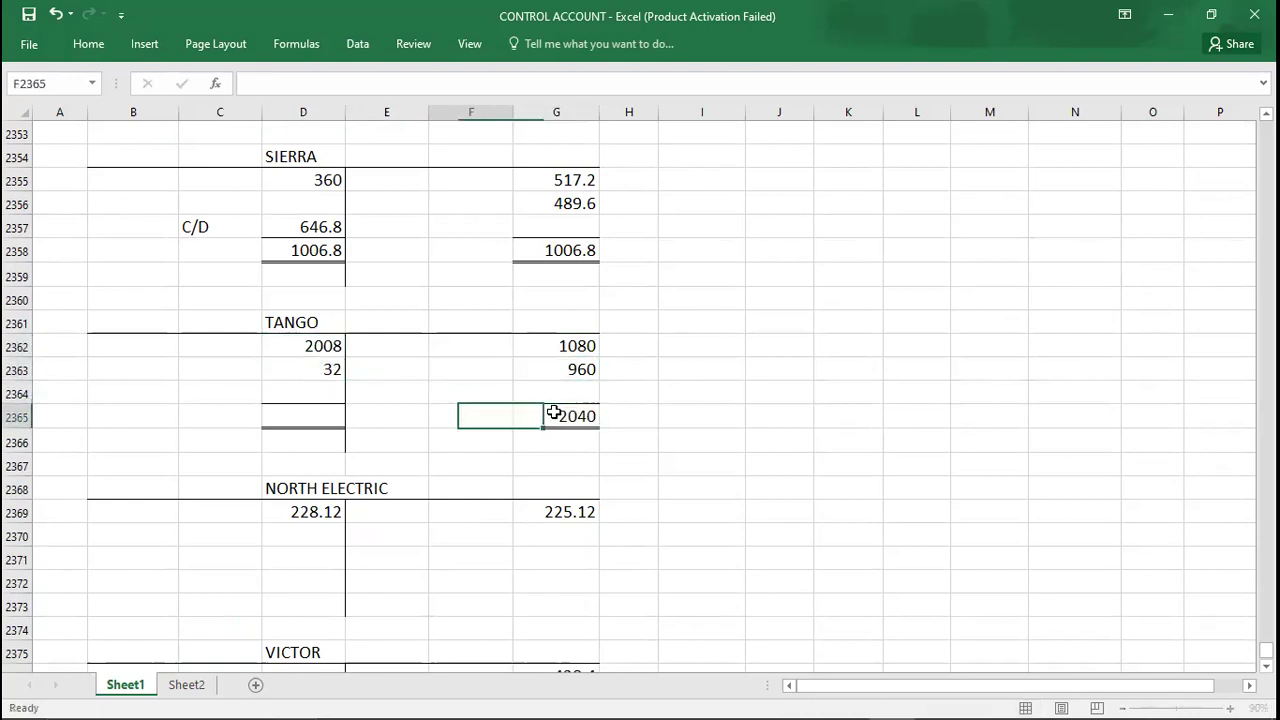
text(2040)
key(Down)
key(Down)
key(Down)
key(Down)
key(Down)
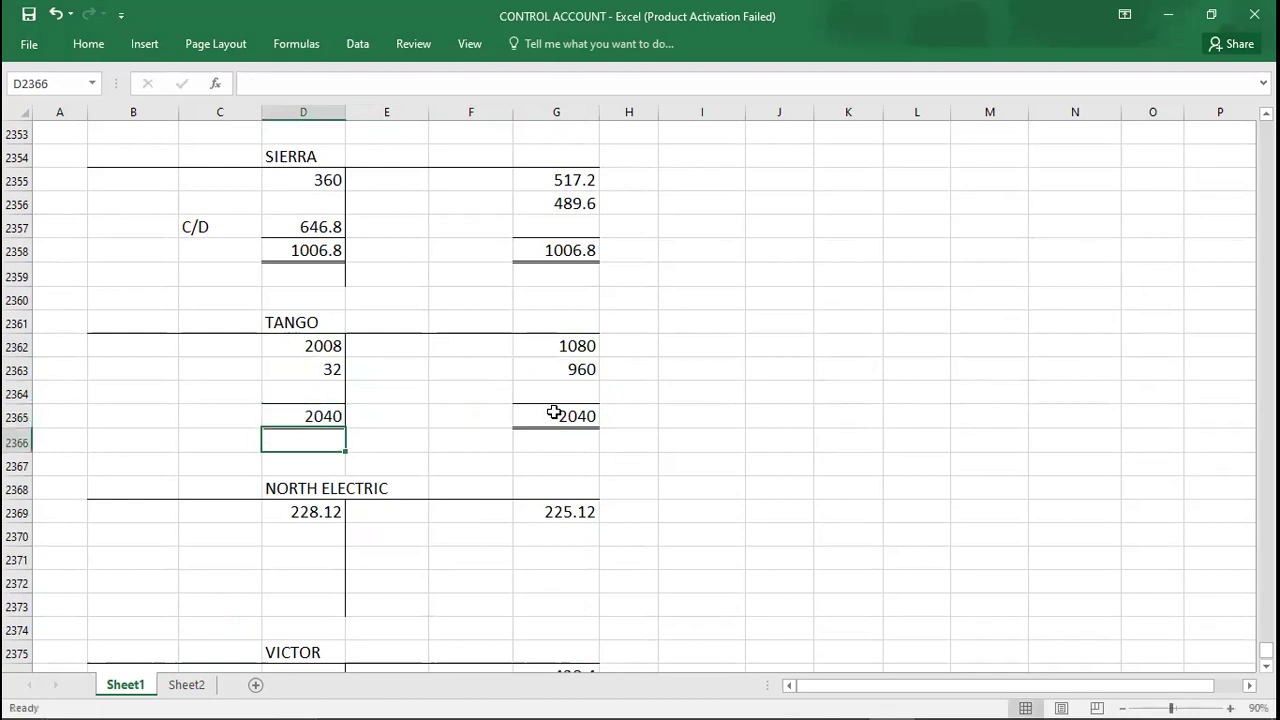
Copy Tango's ruled total cell G2365 to North Electric's G2371 and D2371, and clear the copied amounts
key(Up)
key(Up)
key(Up)
key(Up)
key(Up)
key(Right)
key(Right)
key(Right)
key(ctrl+c)
key(Down)
key(Down)
key(Down)
key(Down)
key(Down)
key(Down)
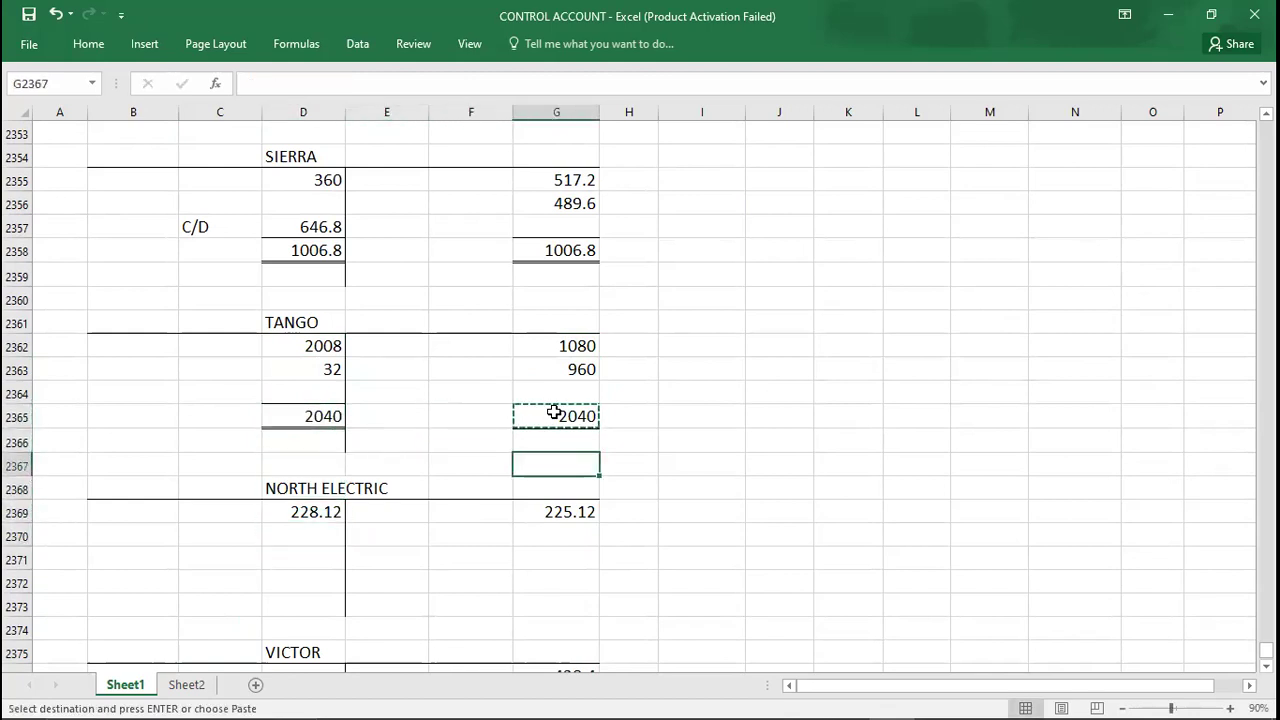
key(ctrl+v)
key(Left)
key(Left)
key(Left)
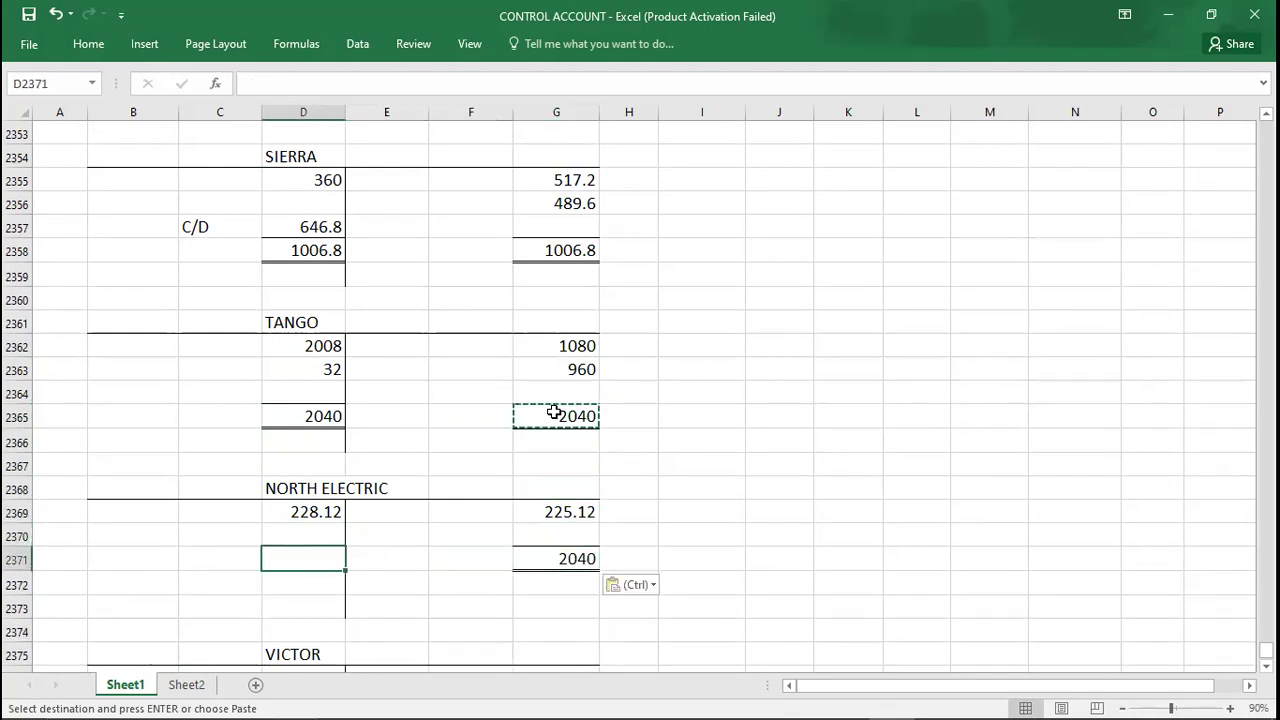
key(ctrl+v)
key(Delete)
key(Right)
key(Right)
key(Right)
key(Delete)
key(Down)
key(Down)
key(Down)
key(Down)
key(Down)
key(Down)
key(Down)
key(Down)
key(Down)
key(Down)
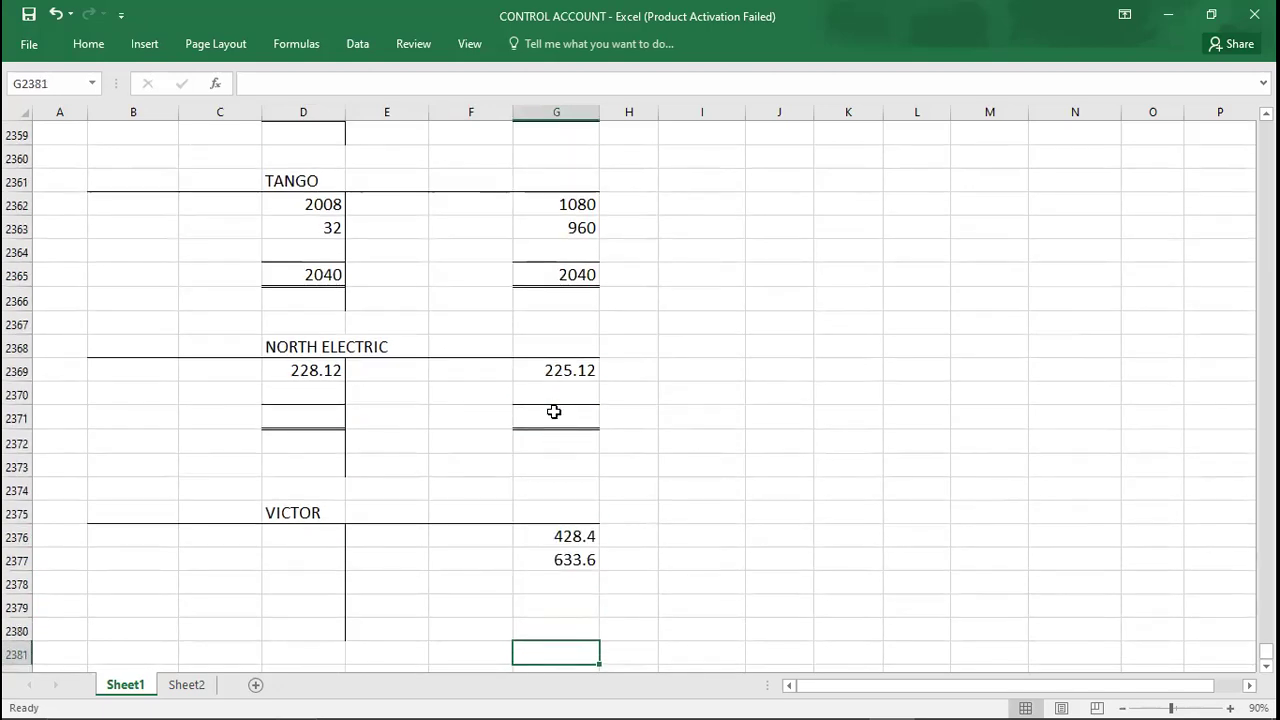
click(310, 415)
text(228.12)
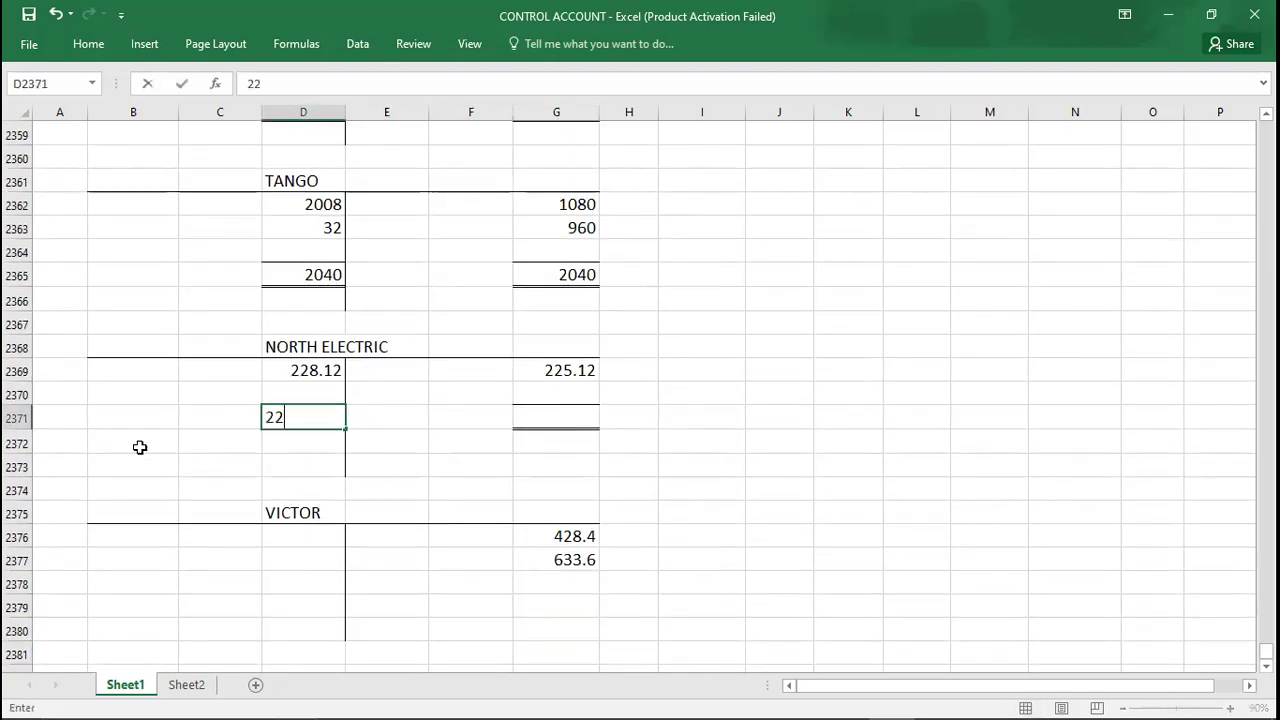
key(Right)
key(Right)
key(Right)
text(228.12)
key(Up)
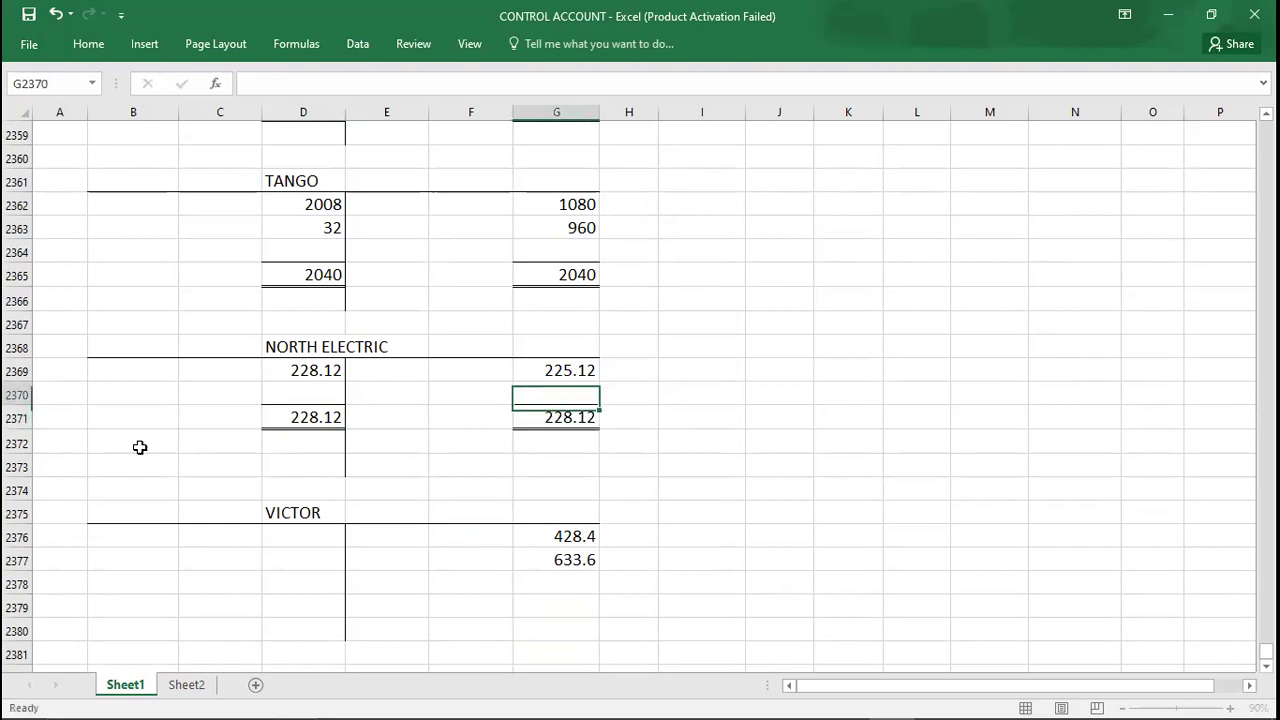
Enter North Electric's closing balance on the credit side: C/D in F2370 and 3.12 in G2370
key(Left)
text(C/D)
key(Right)
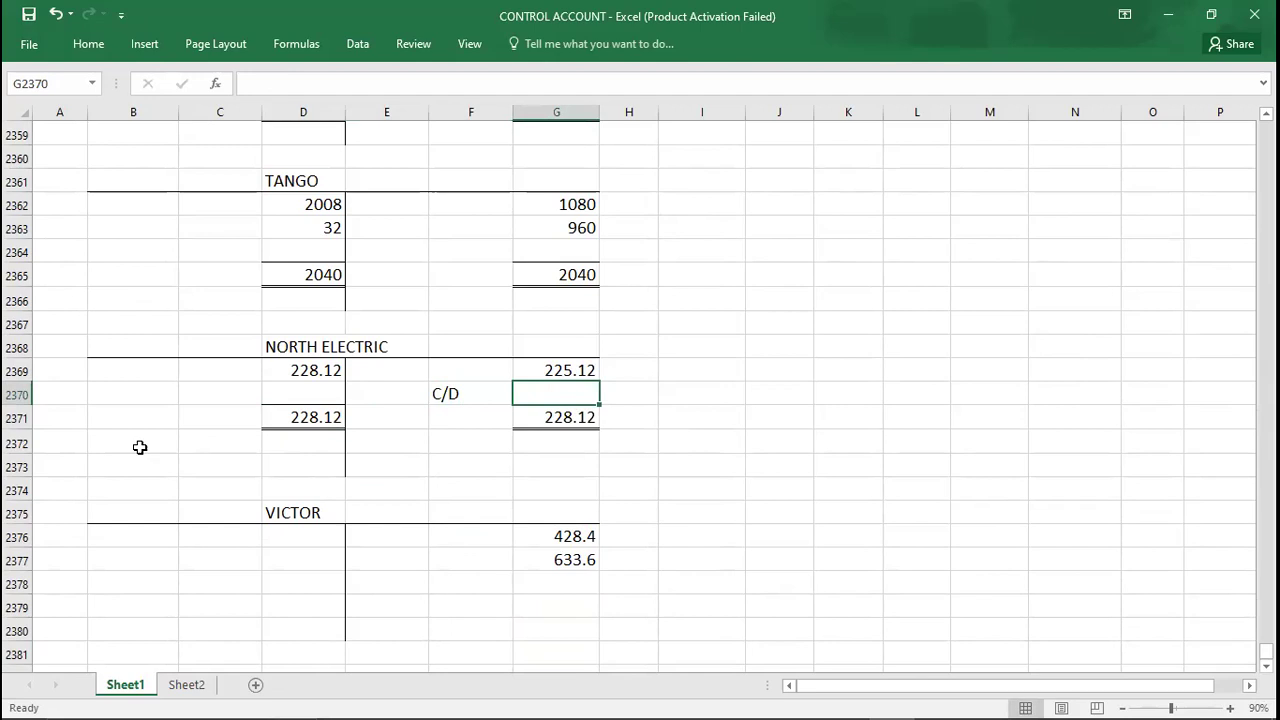
text(3)
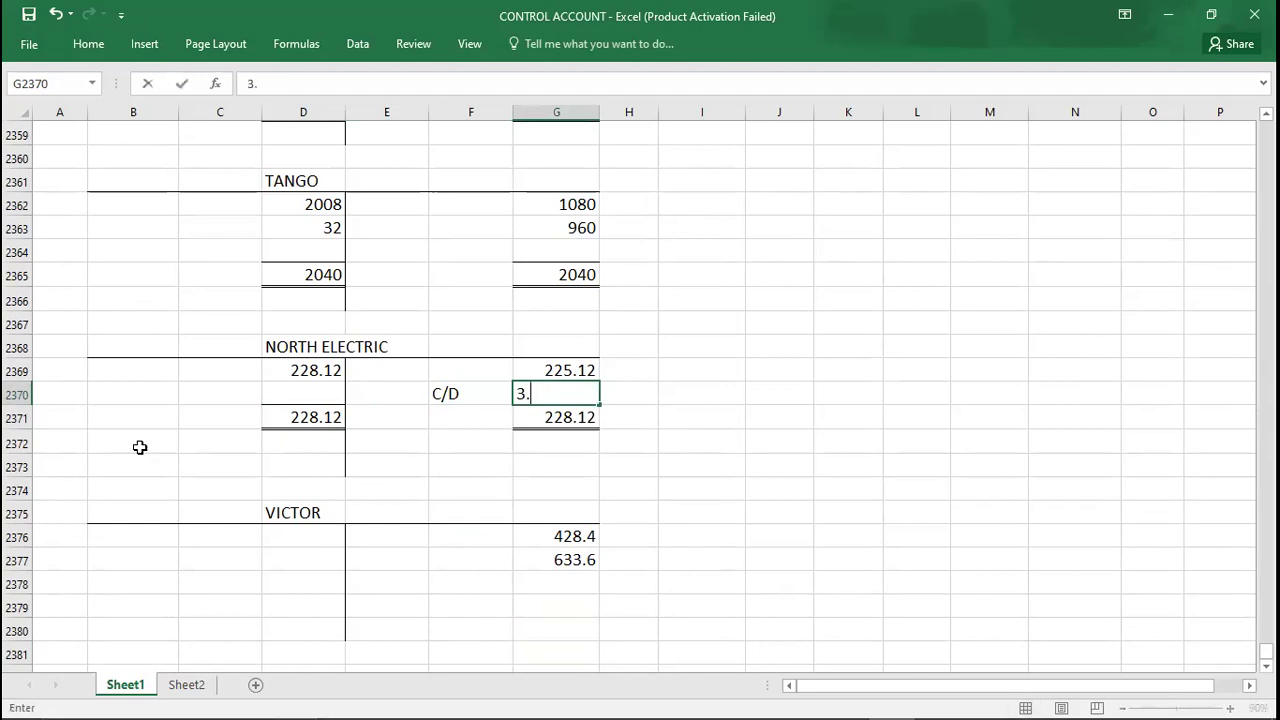
text(.12)
key(Return)
key(Left)
key(Down)
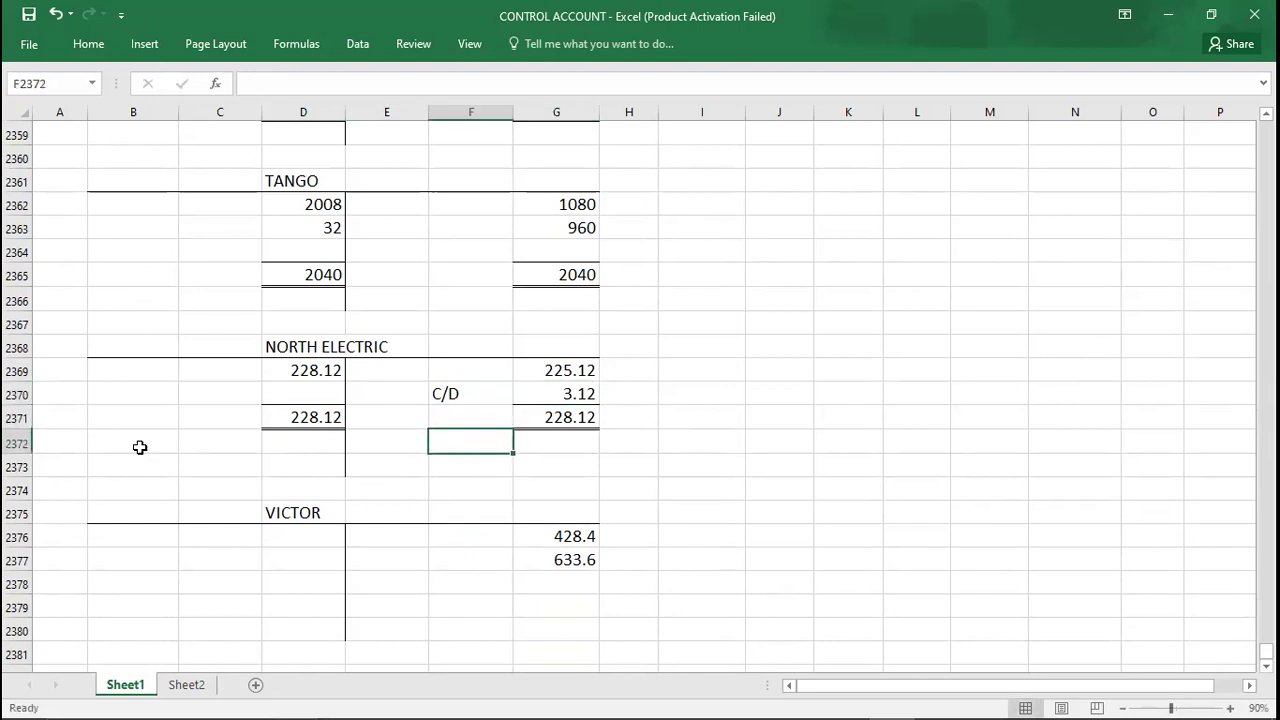
Correct North Electric's carried-down balance in G2370 to 3
key(Left)
key(Left)
key(Right)
key(Up)
key(Up)
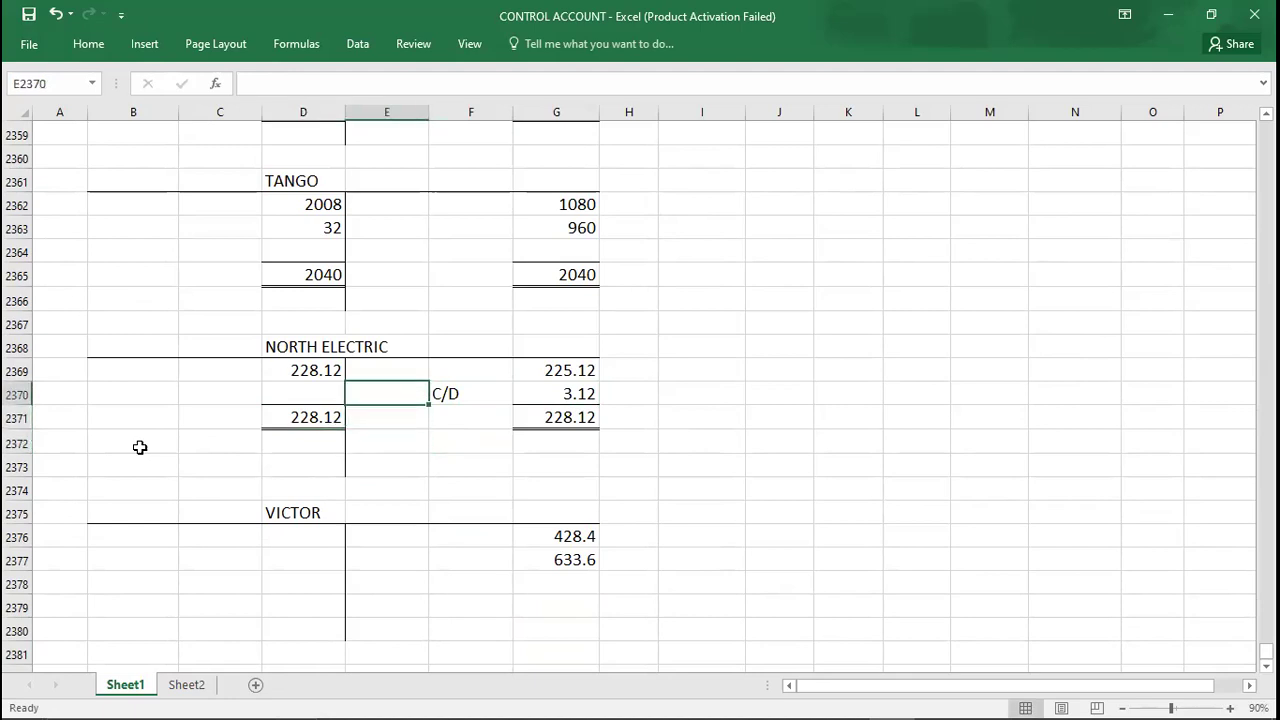
key(Right)
key(Right)
text(3)
key(Return)
Bring down North Electric's balance on the debit side: B/D in C2372 and 3 in D2372
click(205, 443)
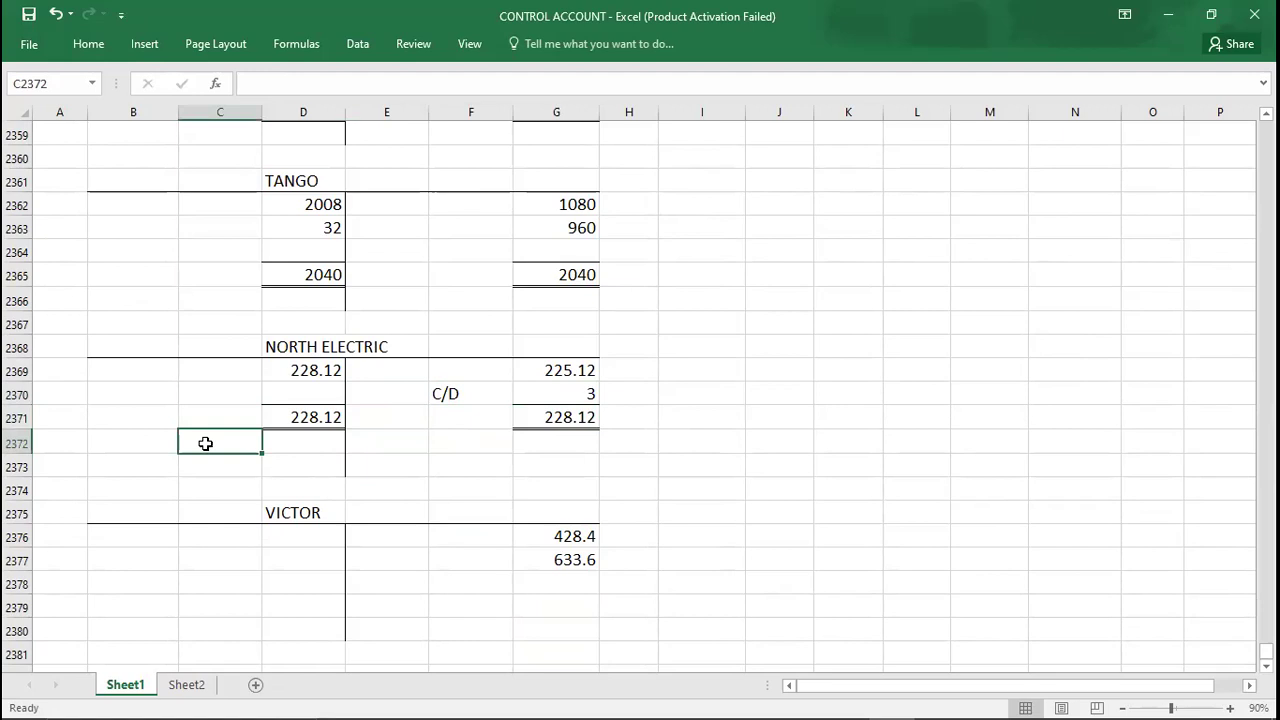
text(B/)
key(Right)
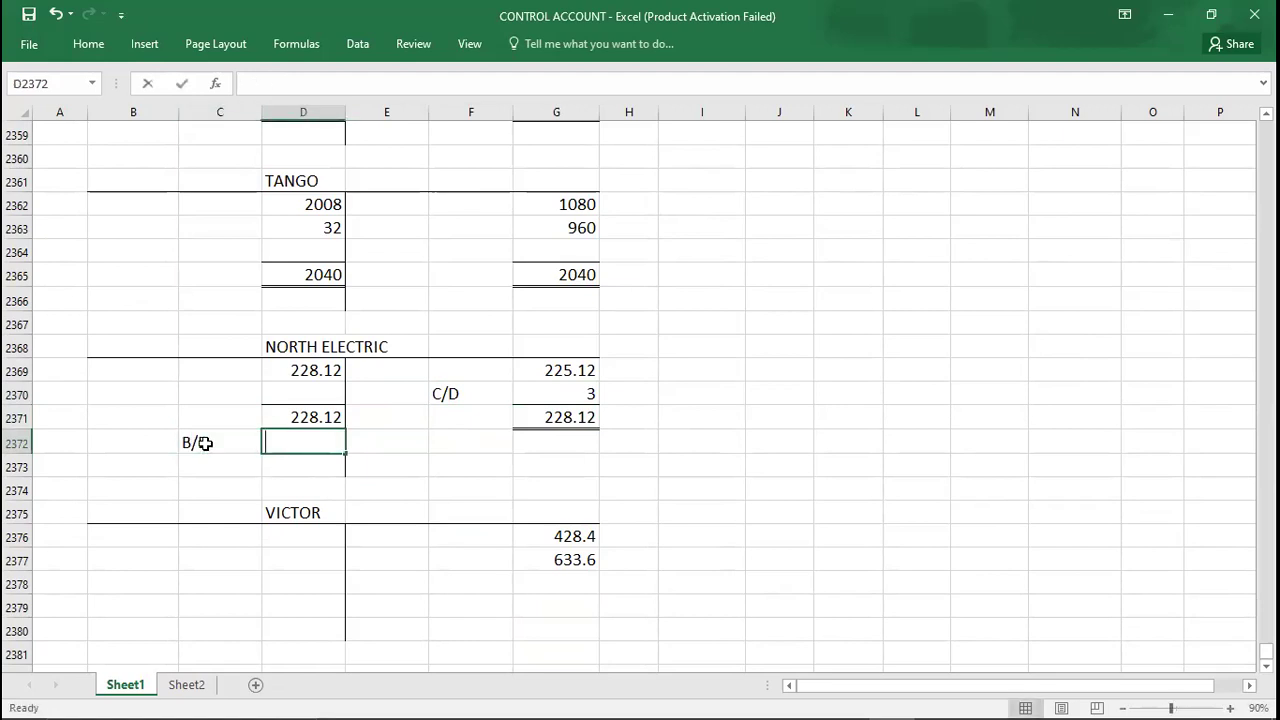
text(3)
key(Return)
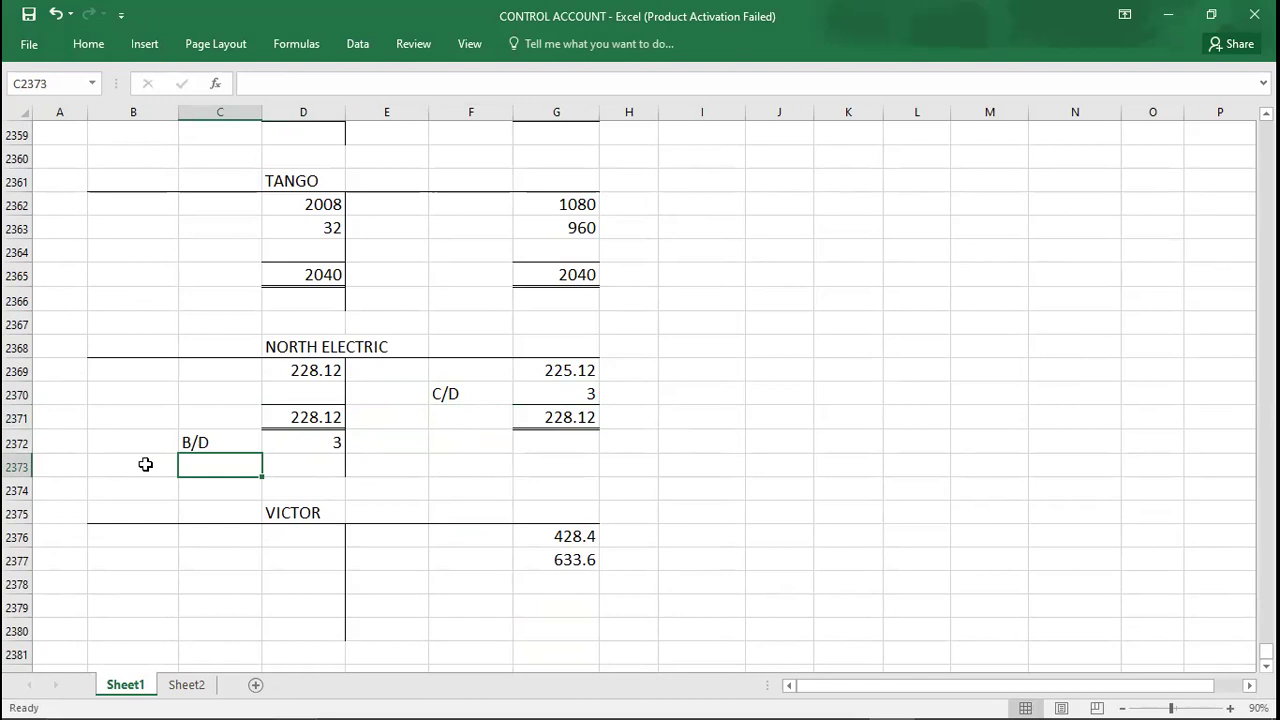
click(222, 440)
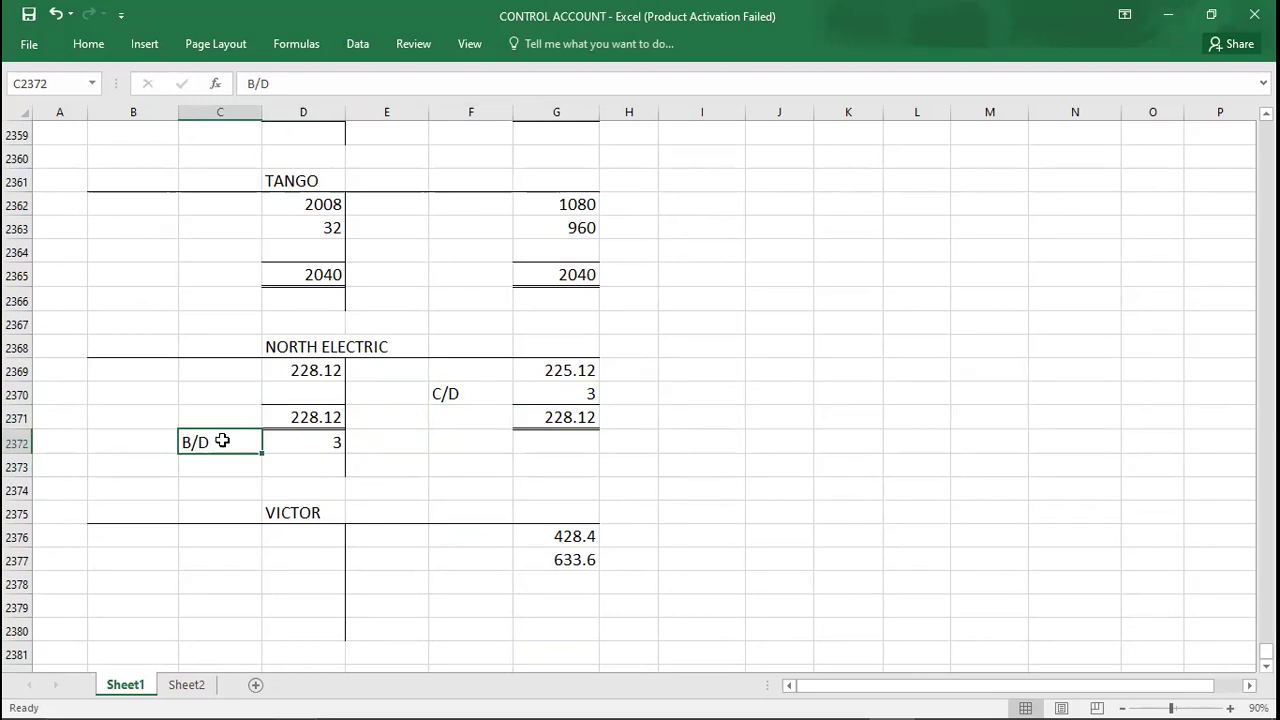
Check the sum of Victor's credit entries in G2376:G2377
key(Down)
key(Down)
key(Down)
key(Down)
key(Down)
key(Down)
key(Down)
key(Down)
key(Down)
key(Down)
key(Down)
key(Down)
key(Down)
key(Down)
key(Down)
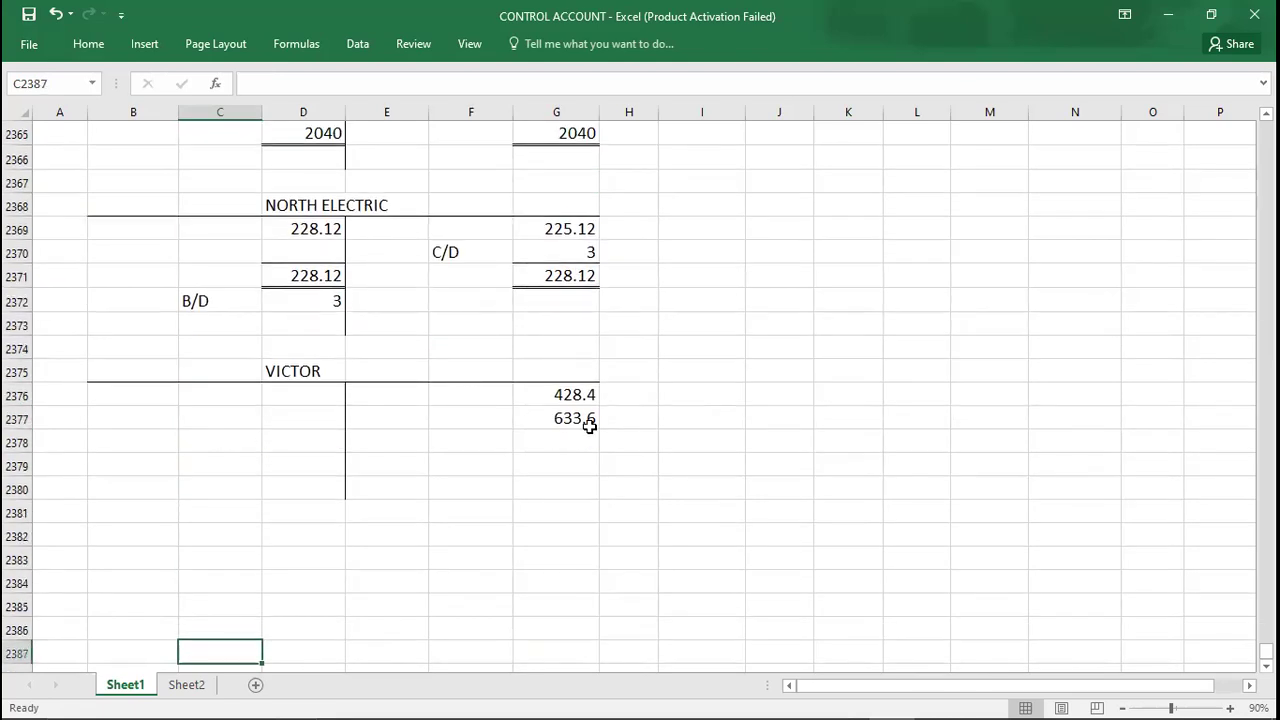
click(571, 463)
key(shift+Up)
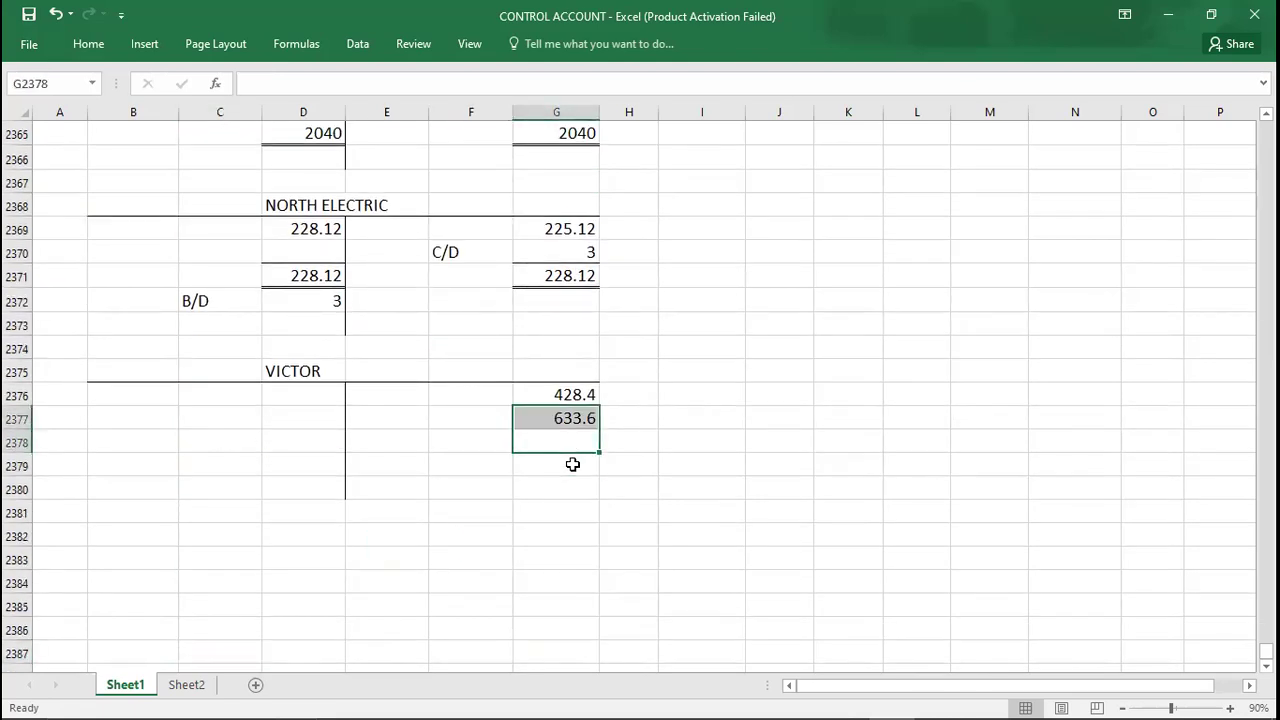
key(Up)
key(shift+Up)
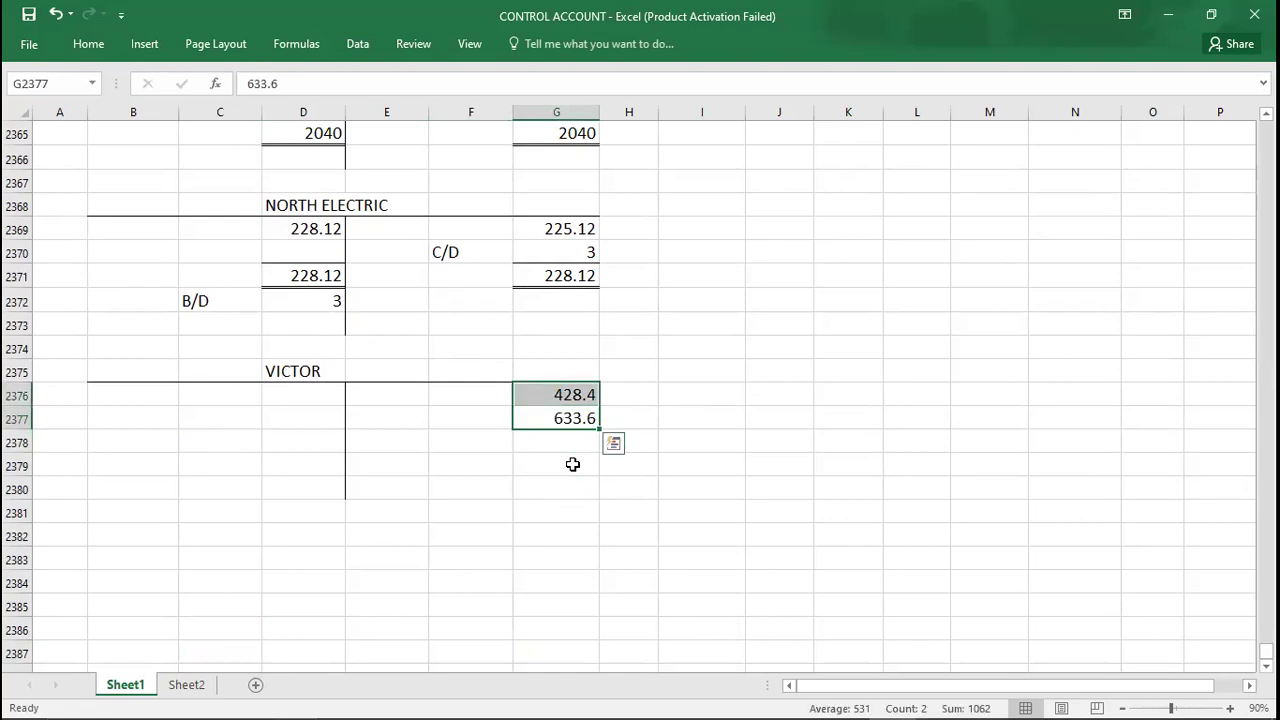
key(Down)
Copy North Electric's ruled total cell G2371 to Victor's G2379 and D2379, and clear the copied amounts
key(Up)
key(Up)
key(Up)
key(Up)
key(Up)
key(Up)
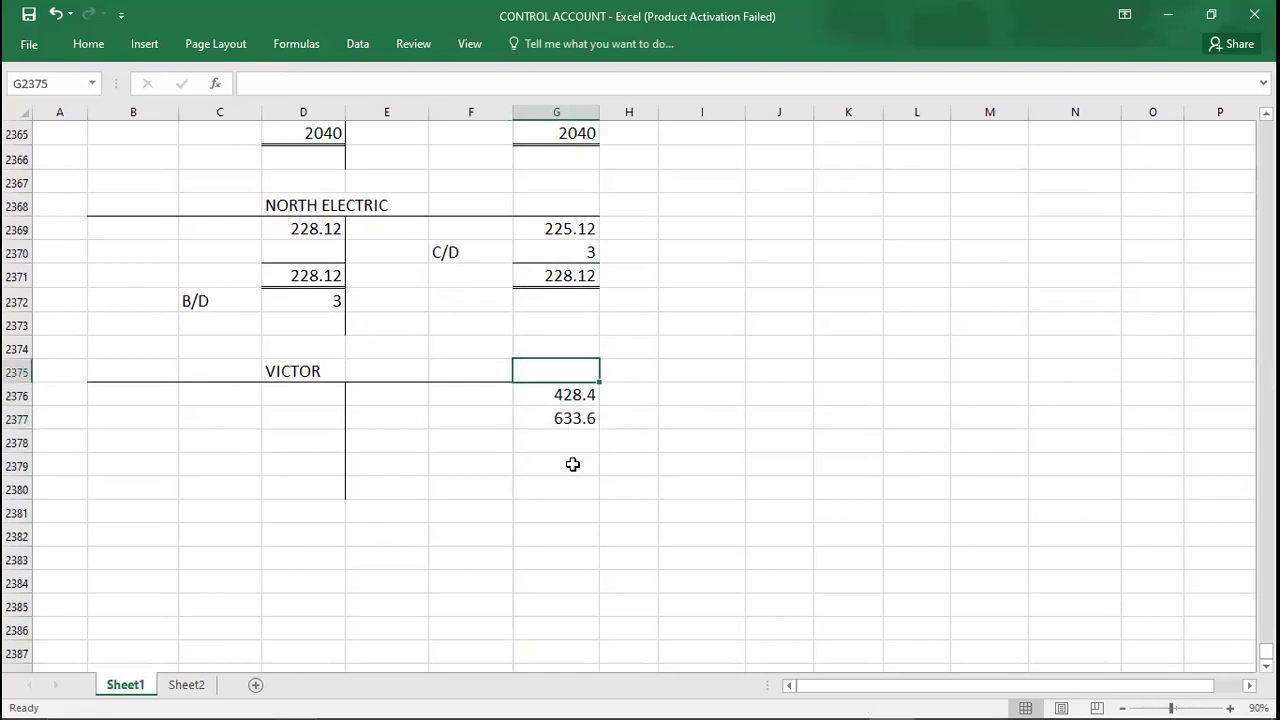
key(Up)
key(ctrl+c)
key(Down)
key(Down)
key(Down)
key(Down)
key(Down)
key(Down)
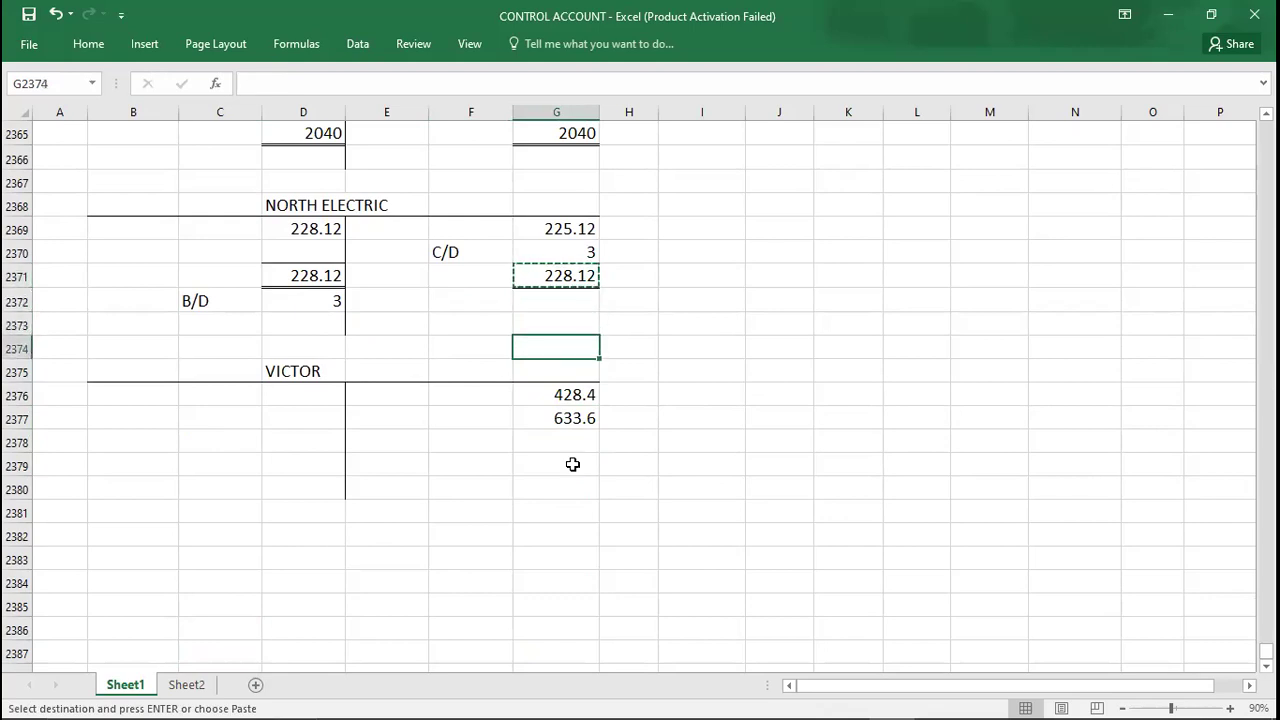
key(Down)
key(Down)
key(ctrl+v)
key(Left)
key(Left)
key(Left)
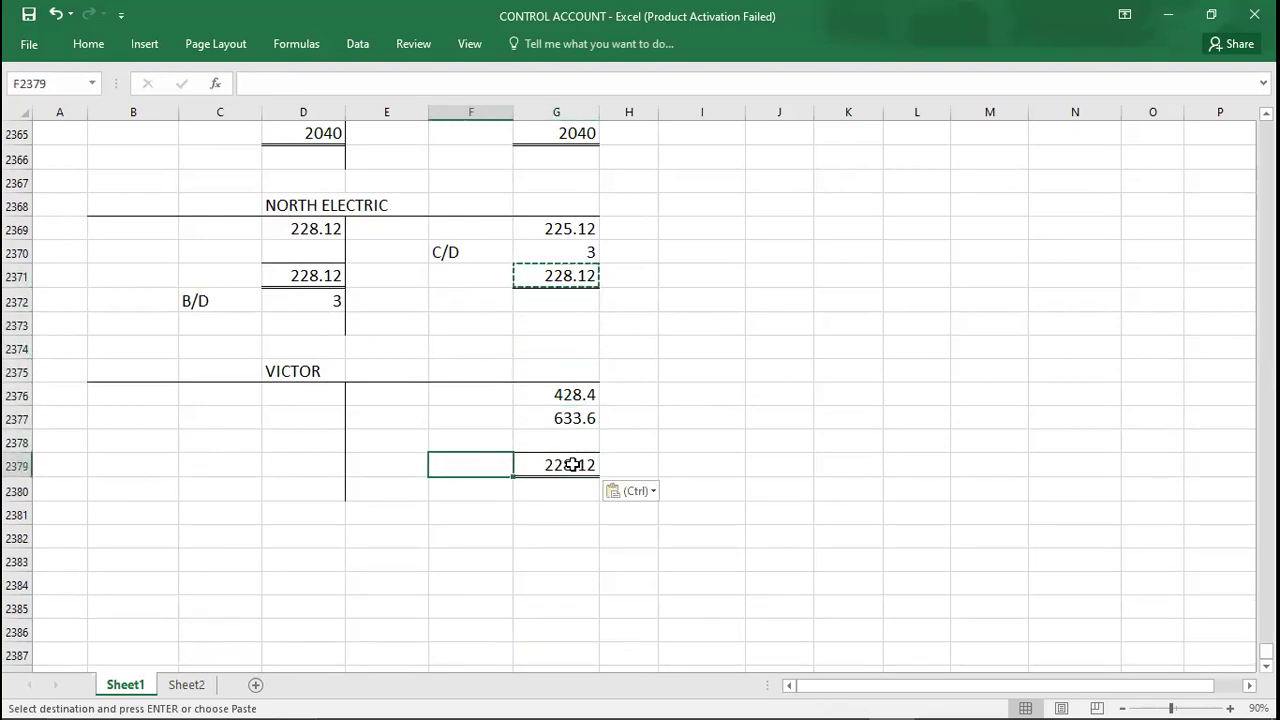
key(ctrl+v)
key(Right)
key(Right)
key(Right)
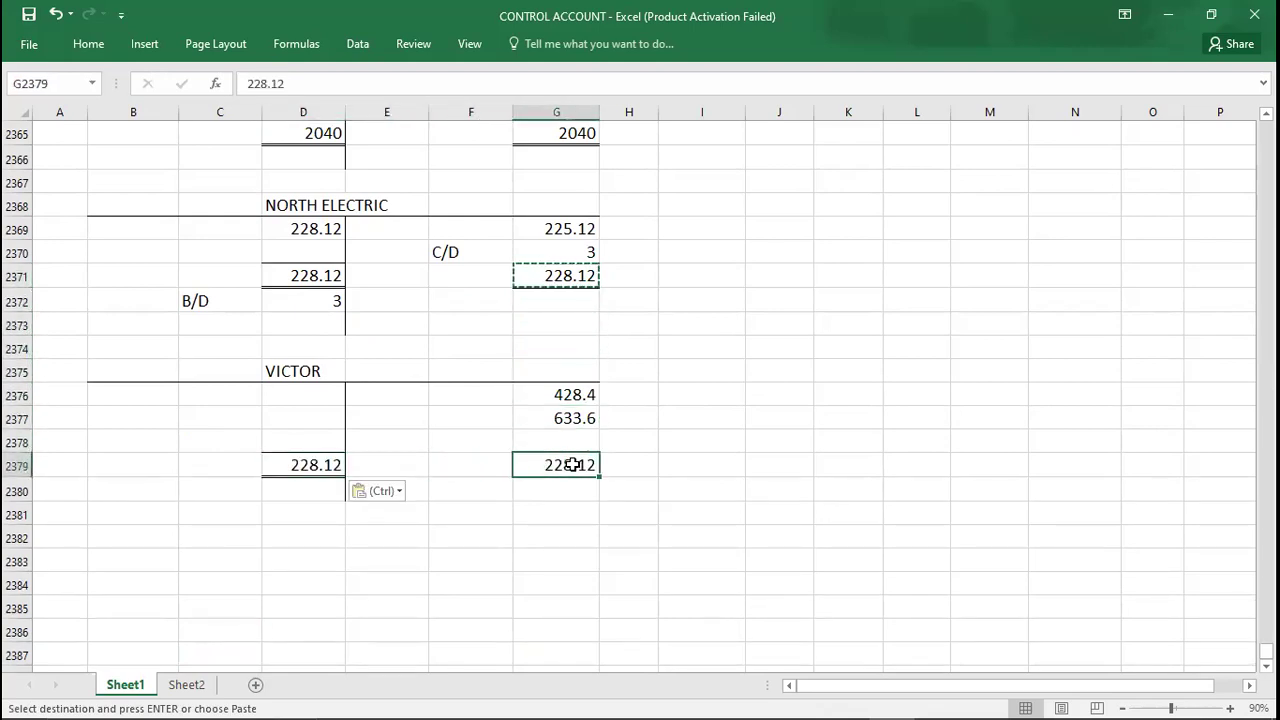
key(Delete)
key(Left)
key(Left)
key(Left)
key(Delete)
Sum Victor's credit entries and enter the total 1062 on both sides of the account, in G2379 and D2379
key(Right)
key(Right)
key(Right)
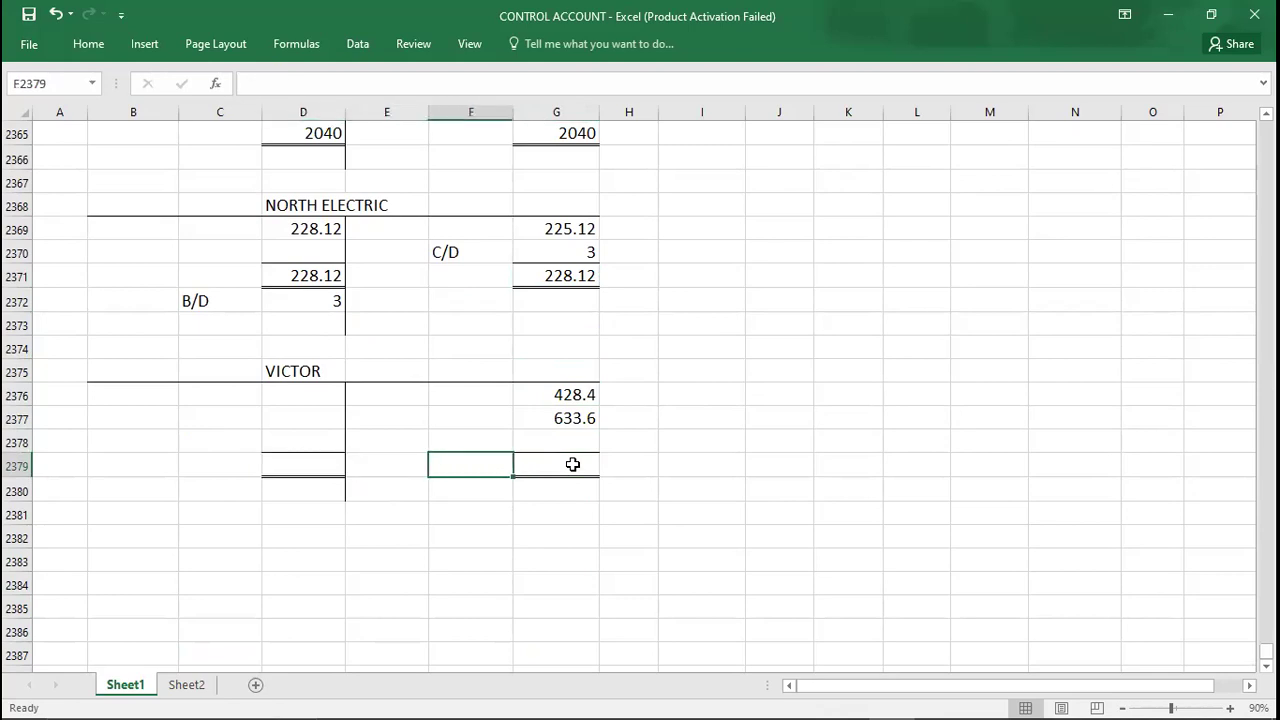
key(Up)
key(Up)
key(shift+Up)
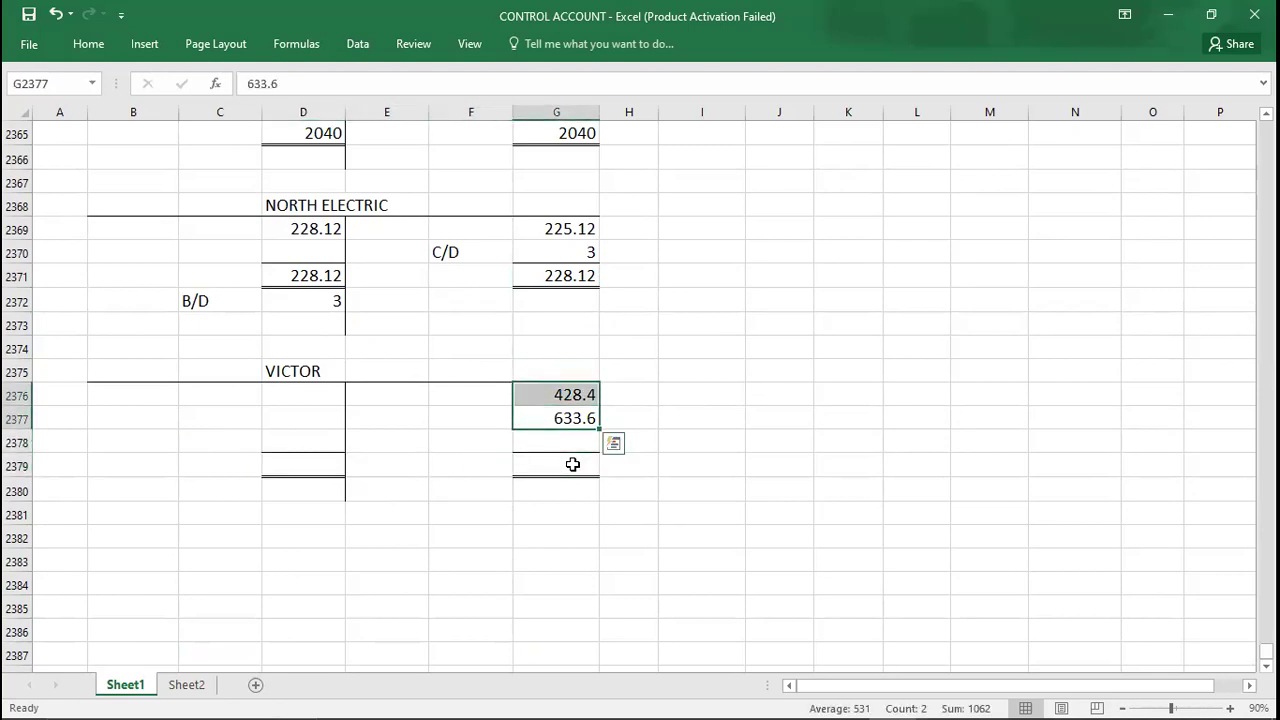
click(572, 464)
text(1062)
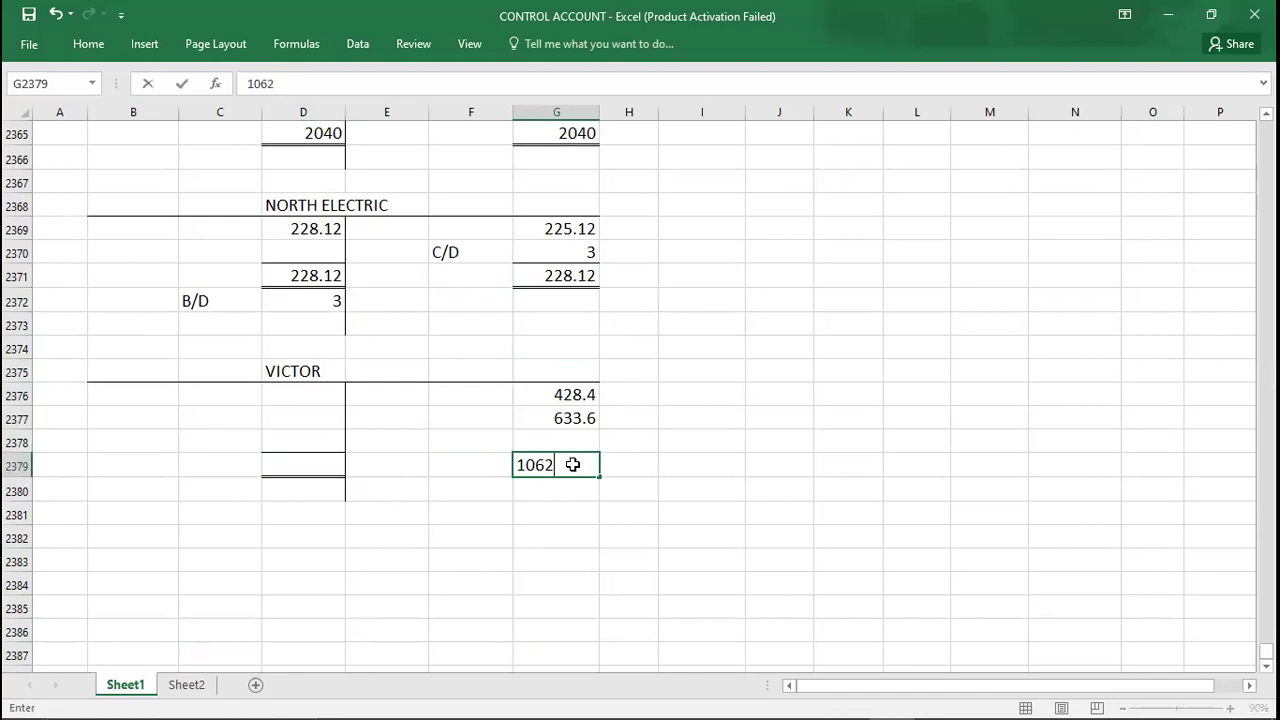
key(Left)
key(Left)
key(Left)
text(1062)
key(Up)
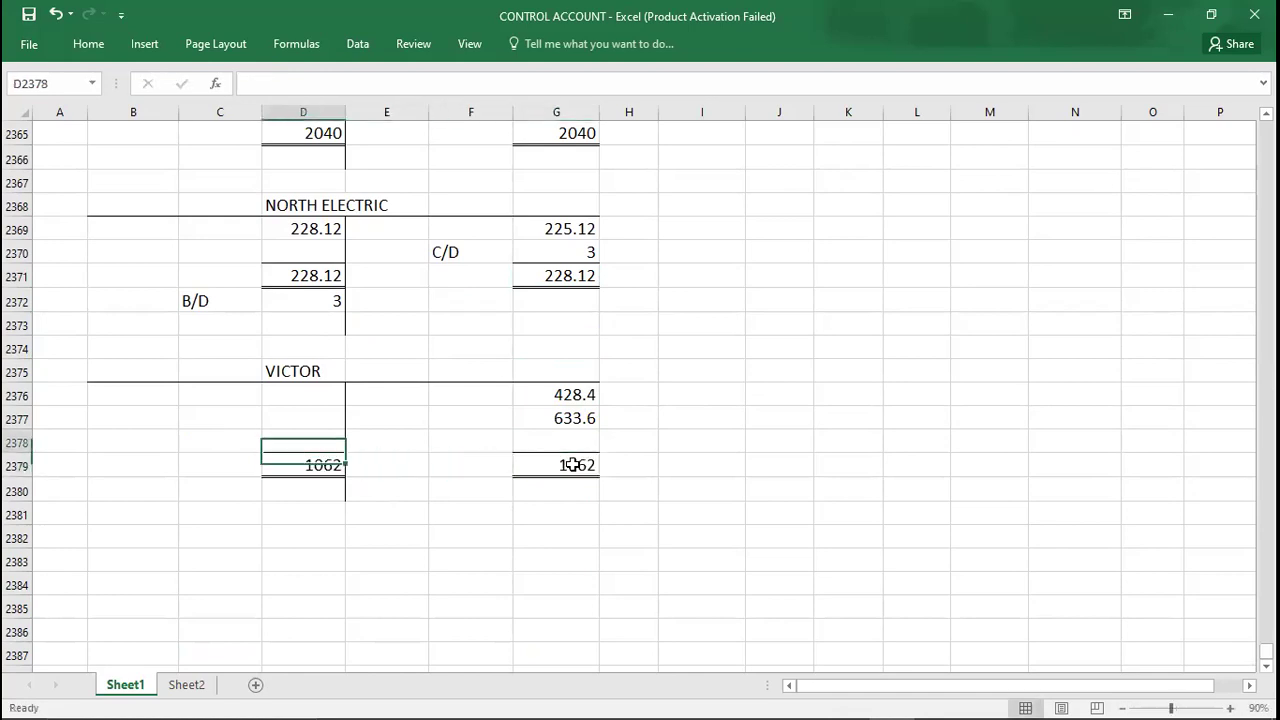
Enter Victor's closing balance on the debit side: C/D in C2378 and 1062 in D2378
key(Left)
text(C/D)
key(Right)
text(1062)
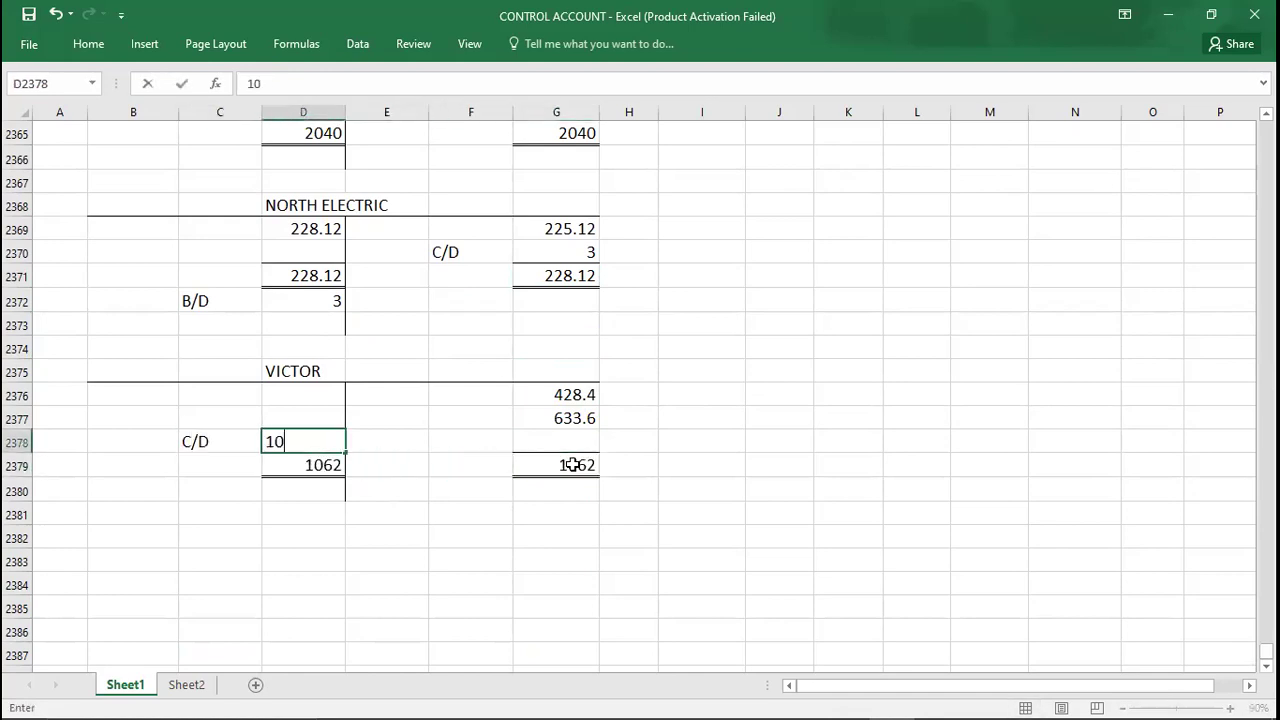
key(Return)
key(Left)
key(Down)
click(119, 566)
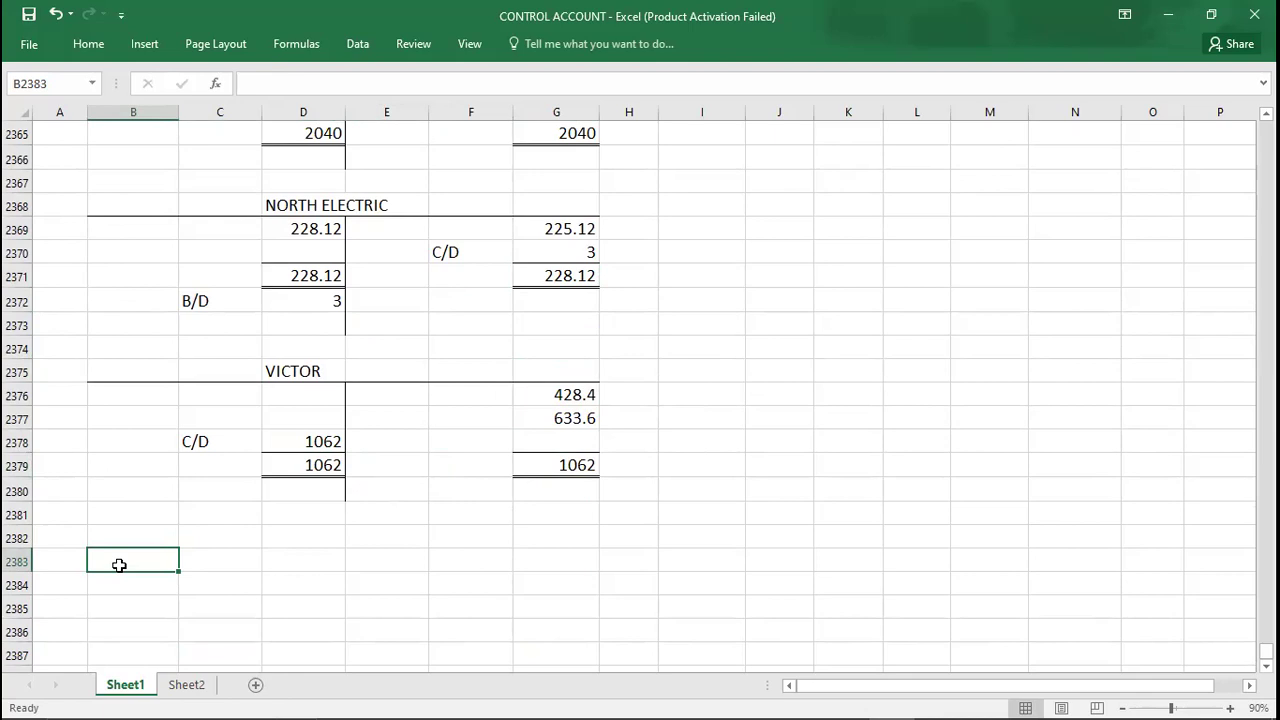
click(142, 210)
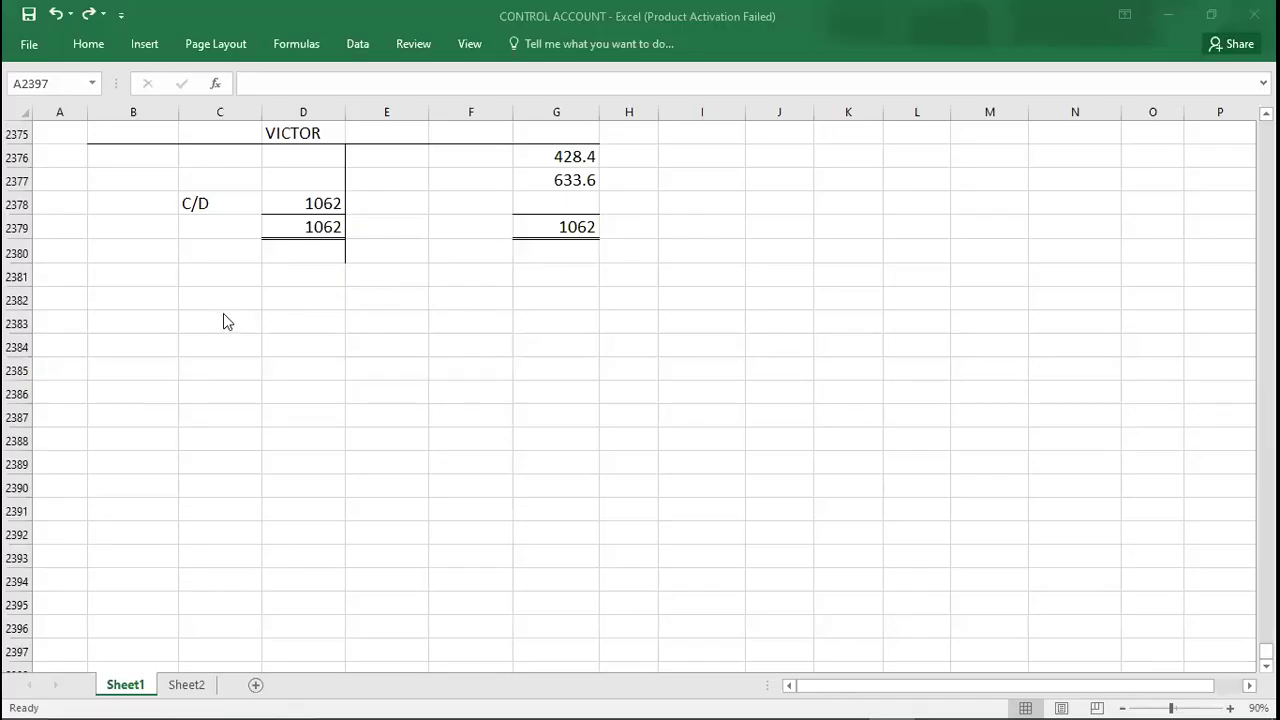
click(224, 316)
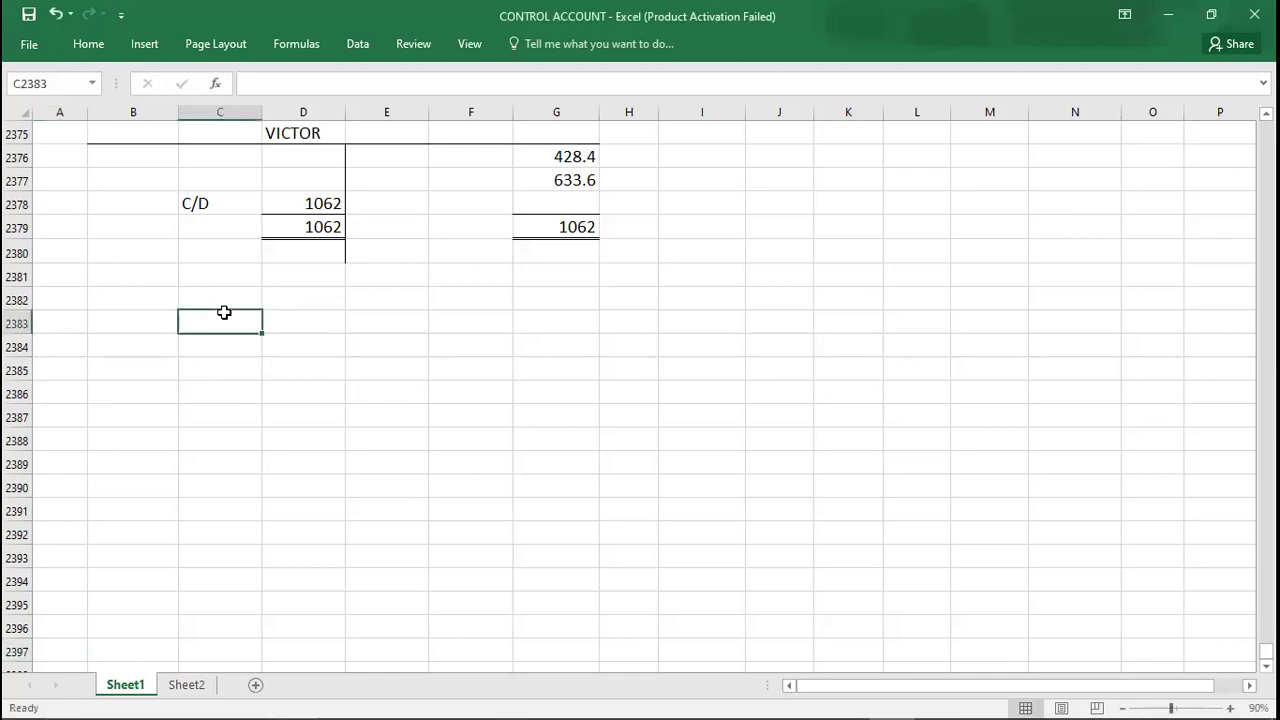
text(GENER)
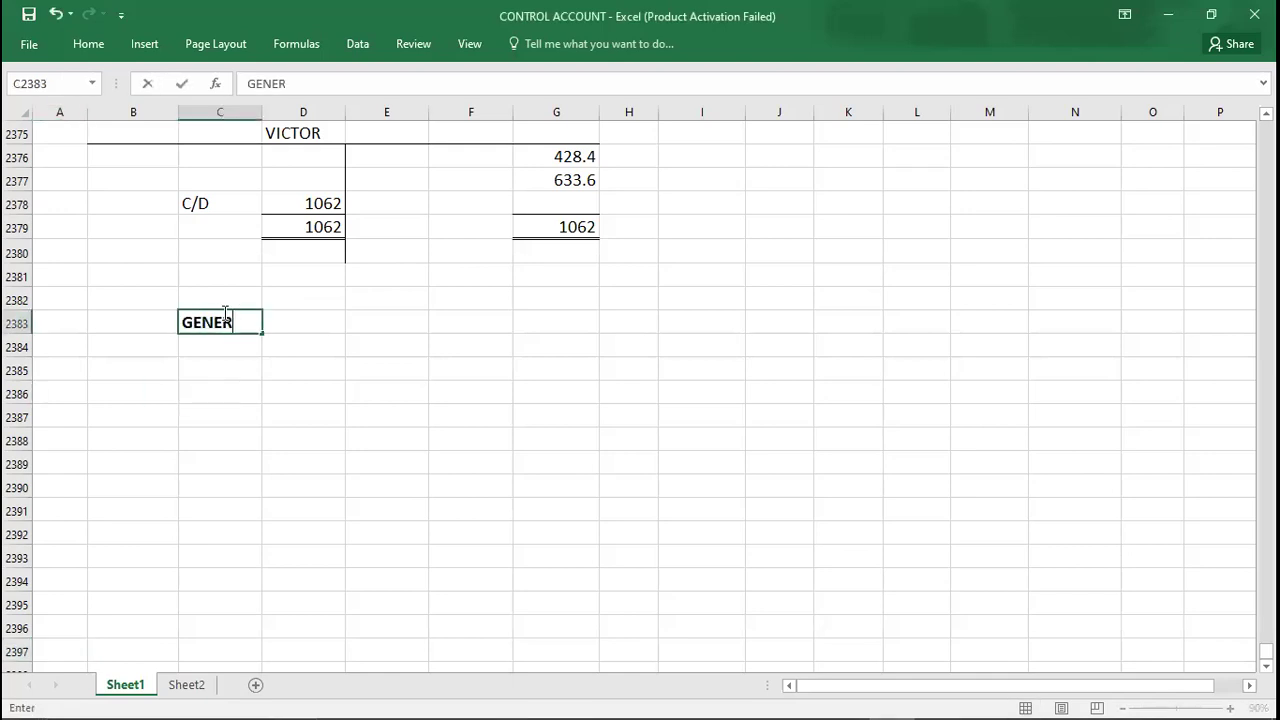
text(AL LEDGER)
key(Return)
click(224, 316)
Copy Victor's T-account from B2375:G2380 to B2385, below the GENERAL LEDGER heading
key(Up)
key(Up)
key(Up)
key(Up)
key(Up)
key(Up)
key(Up)
key(Up)
key(Left)
key(shift+Right)
key(shift+Right)
key(shift+Right)
key(shift+Right)
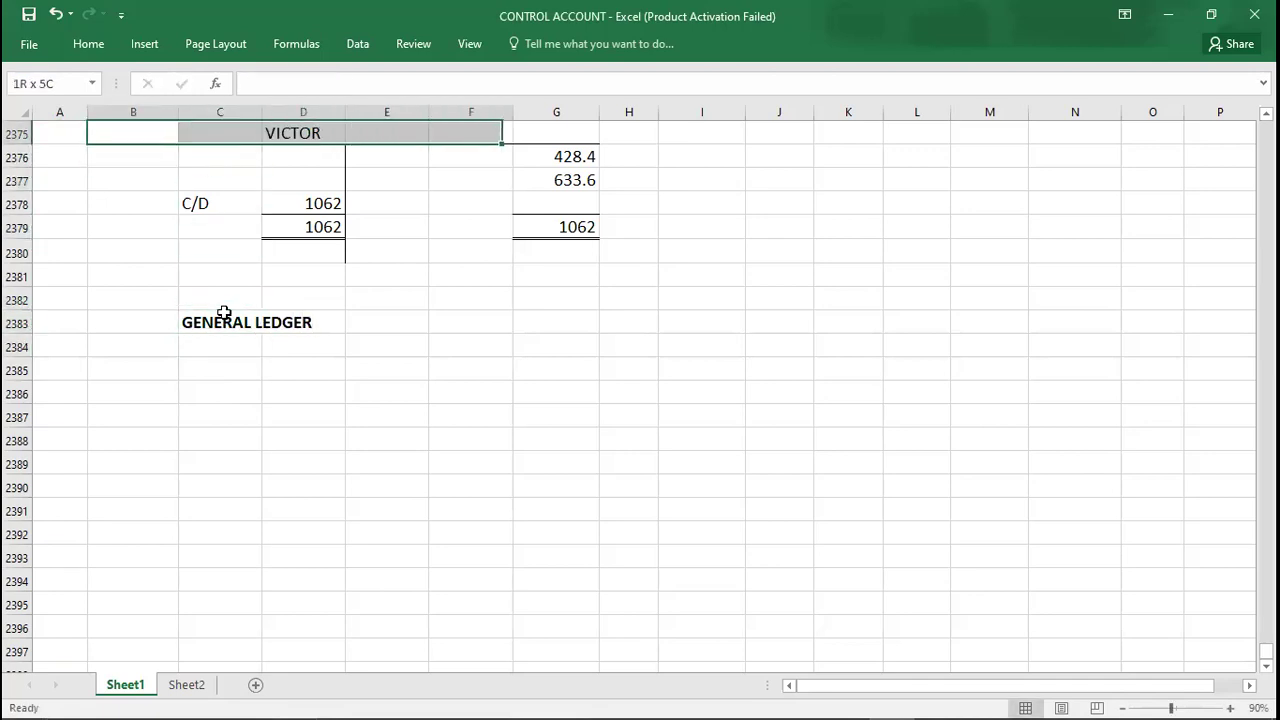
key(shift+Right)
key(shift+Down)
key(shift+Down)
key(shift+Down)
key(shift+Down)
key(shift+Down)
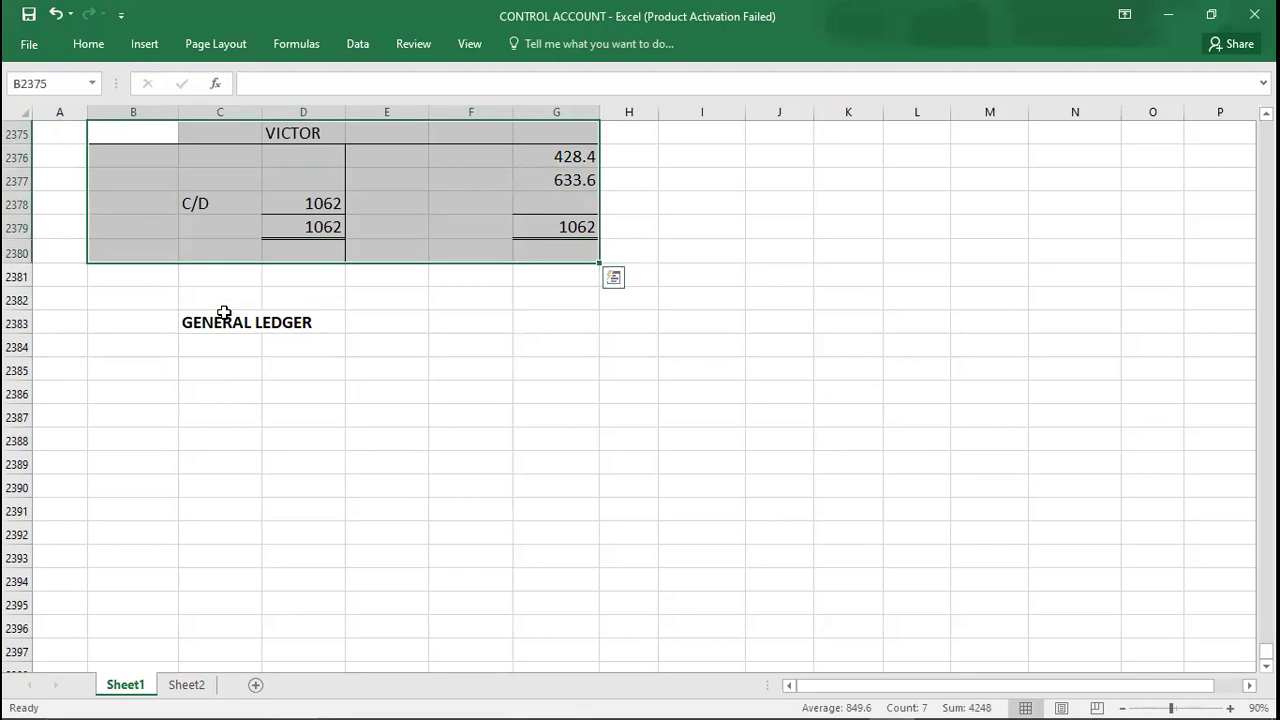
key(ctrl+c)
key(Down)
key(Down)
key(Down)
key(Down)
key(Down)
key(Down)
key(Down)
key(Down)
key(Down)
key(Down)
key(Down)
key(Down)
key(Down)
key(Up)
key(Up)
key(Up)
key(ctrl+v)
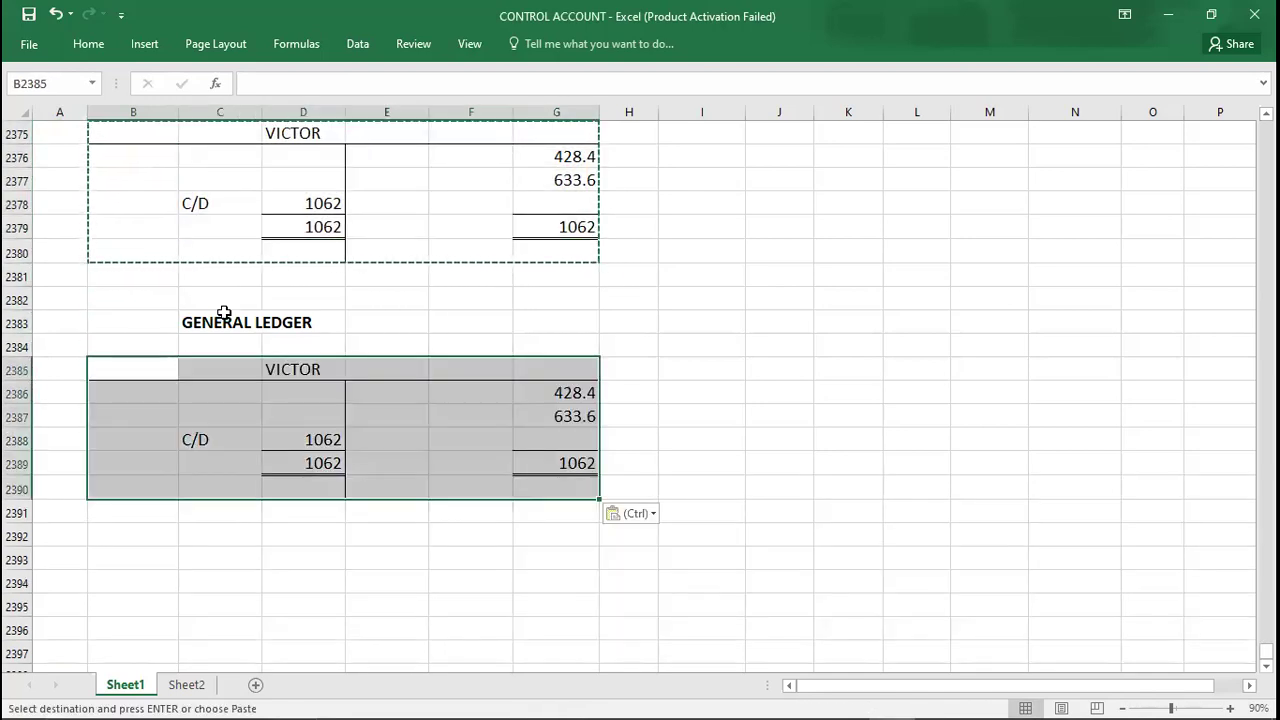
Paste two more copies of Victor's T-account below the first, at B2392 and B2399
key(Down)
key(Down)
key(Down)
key(Down)
key(Down)
key(Down)
key(Down)
key(ctrl+v)
key(Down)
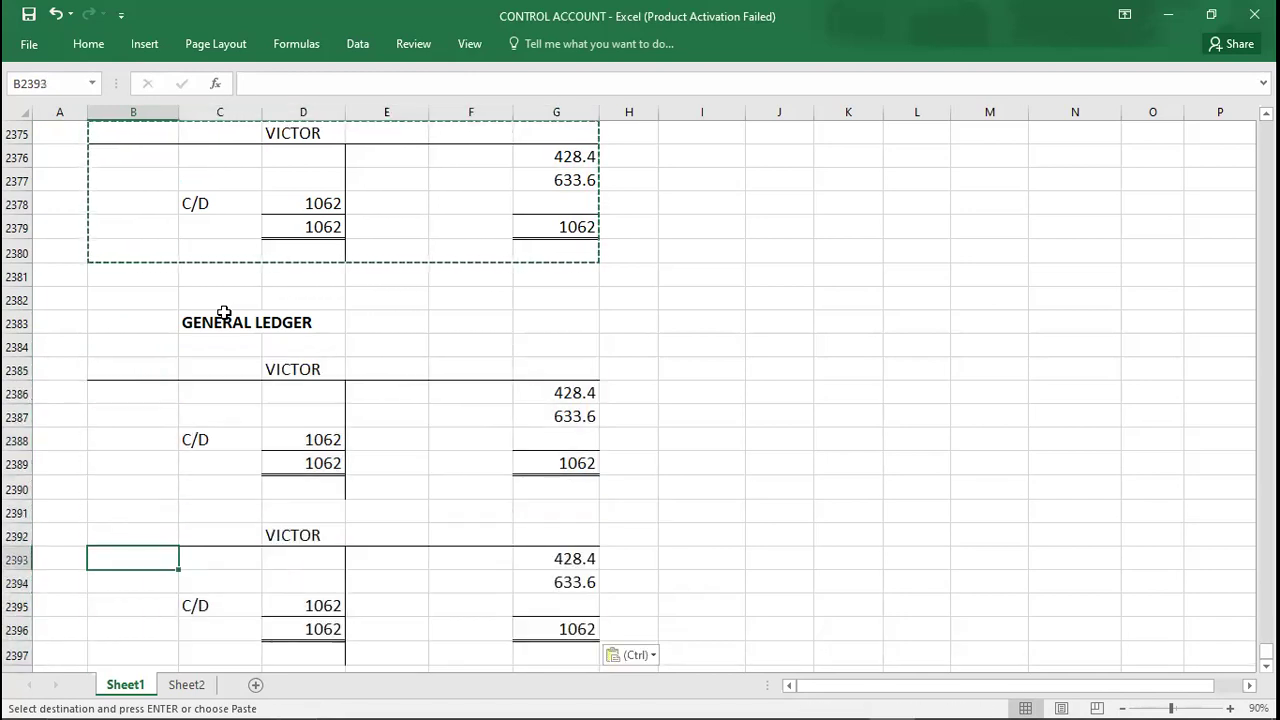
key(Down)
key(Down)
key(Down)
key(Down)
key(Down)
key(Down)
key(Down)
key(Down)
key(Down)
key(Down)
key(Up)
key(Up)
key(Up)
key(Up)
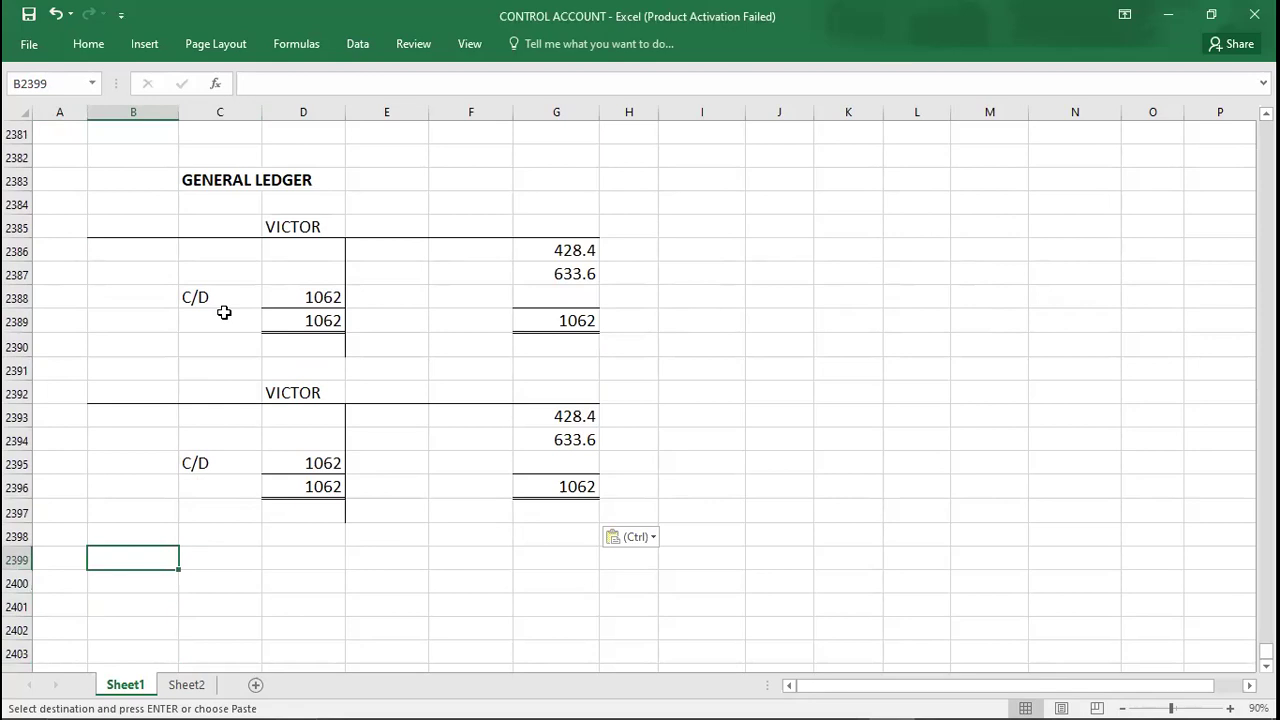
key(ctrl+v)
key(Down)
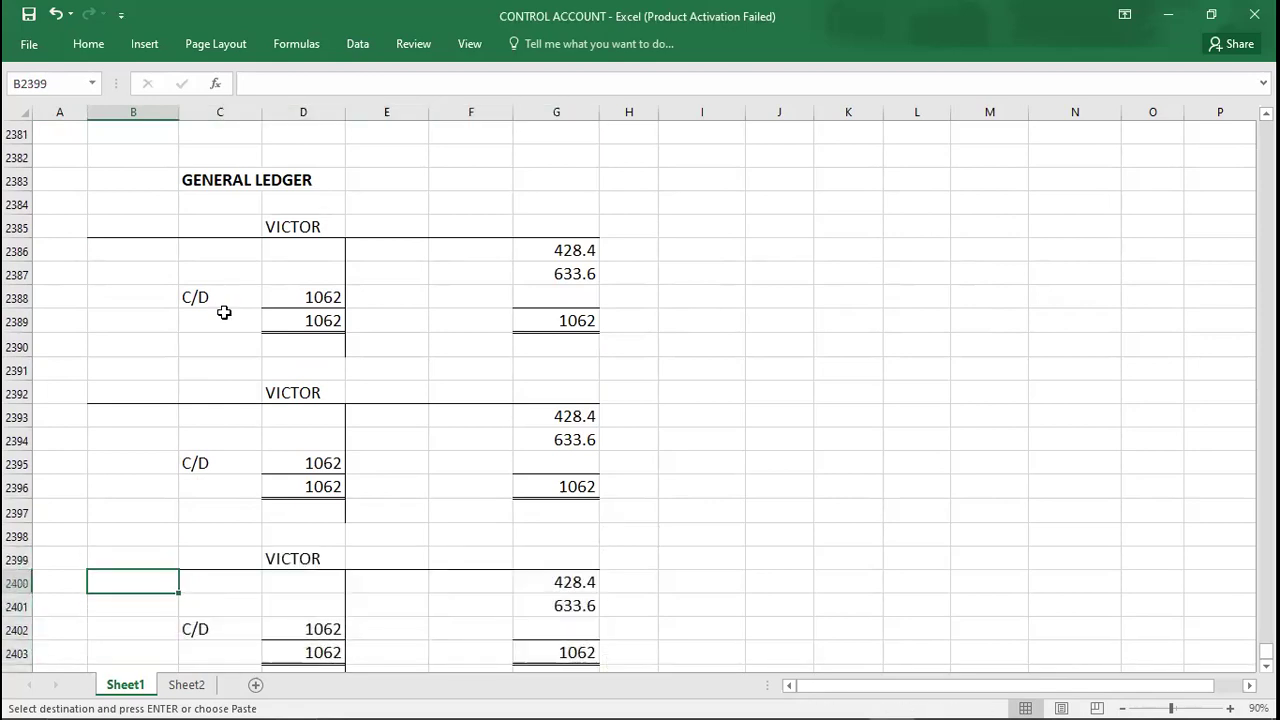
Undo the pasted T-accounts and restore only the one at B2385
key(ctrl+z)
key(ctrl+z)
key(ctrl+z)
key(ctrl+z)
key(ctrl+y)
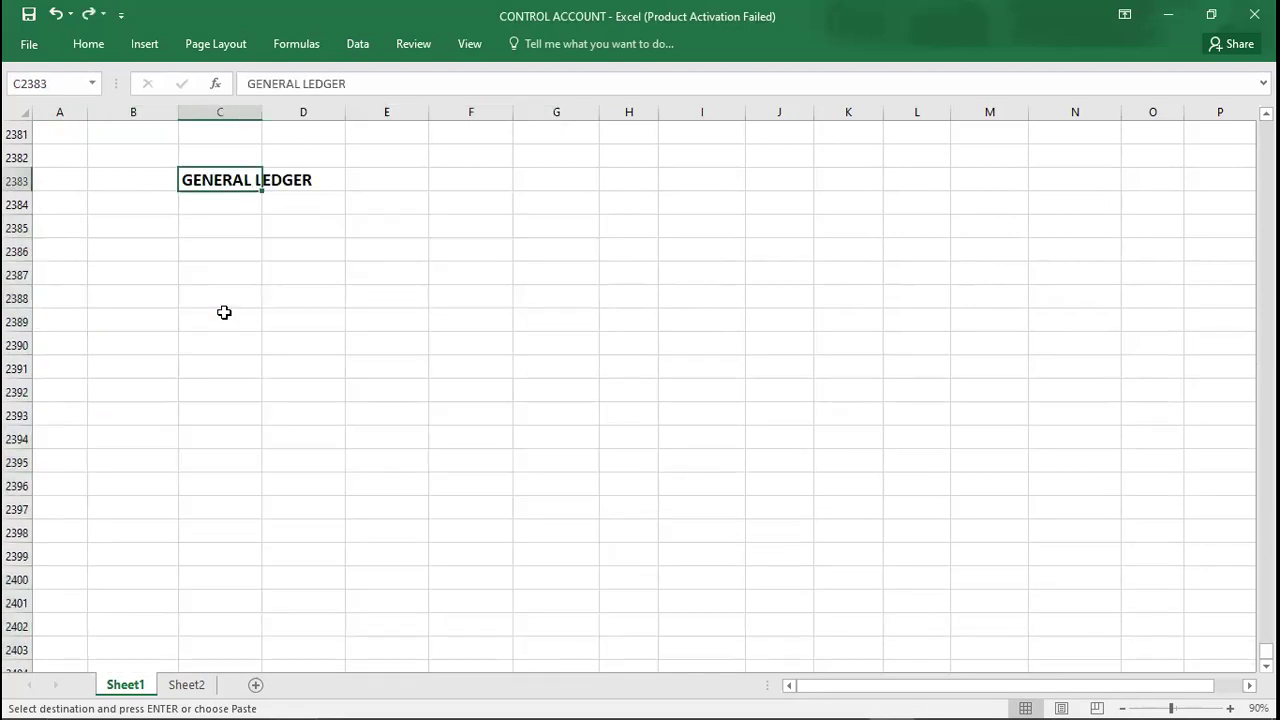
key(ctrl+y)
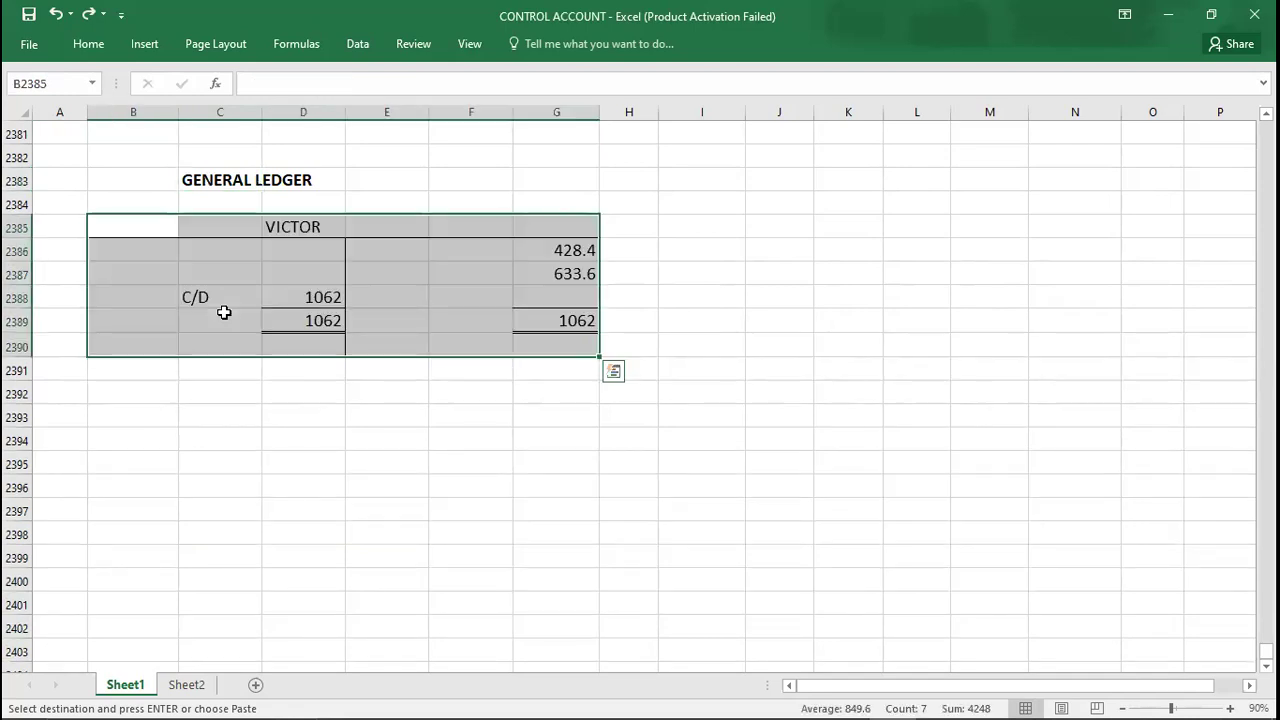
Clear the pasted account's contents, keeping its rules, and title it TRADE PAYABLE LEDGER ACCOUNT in D2385
key(Delete)
key(Right)
key(Right)
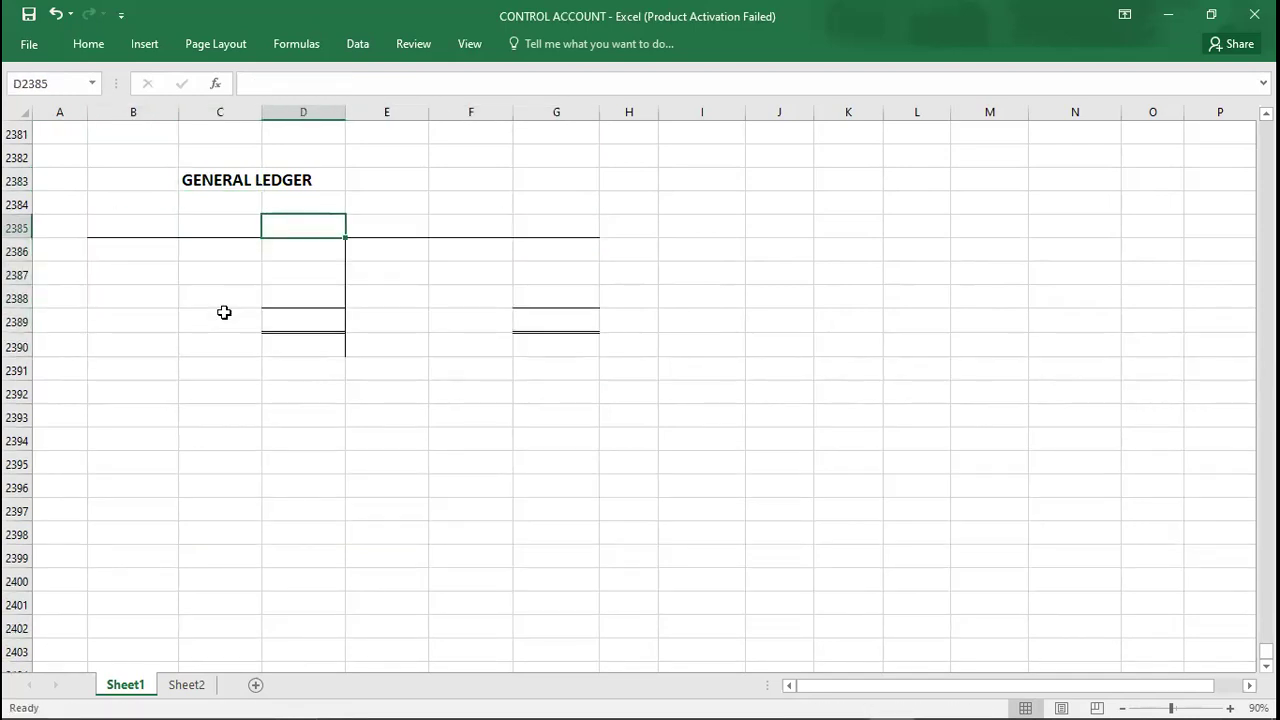
text(PAY)
text(TRADE)
text( PA)
text(YAB)
text(LE LEDG)
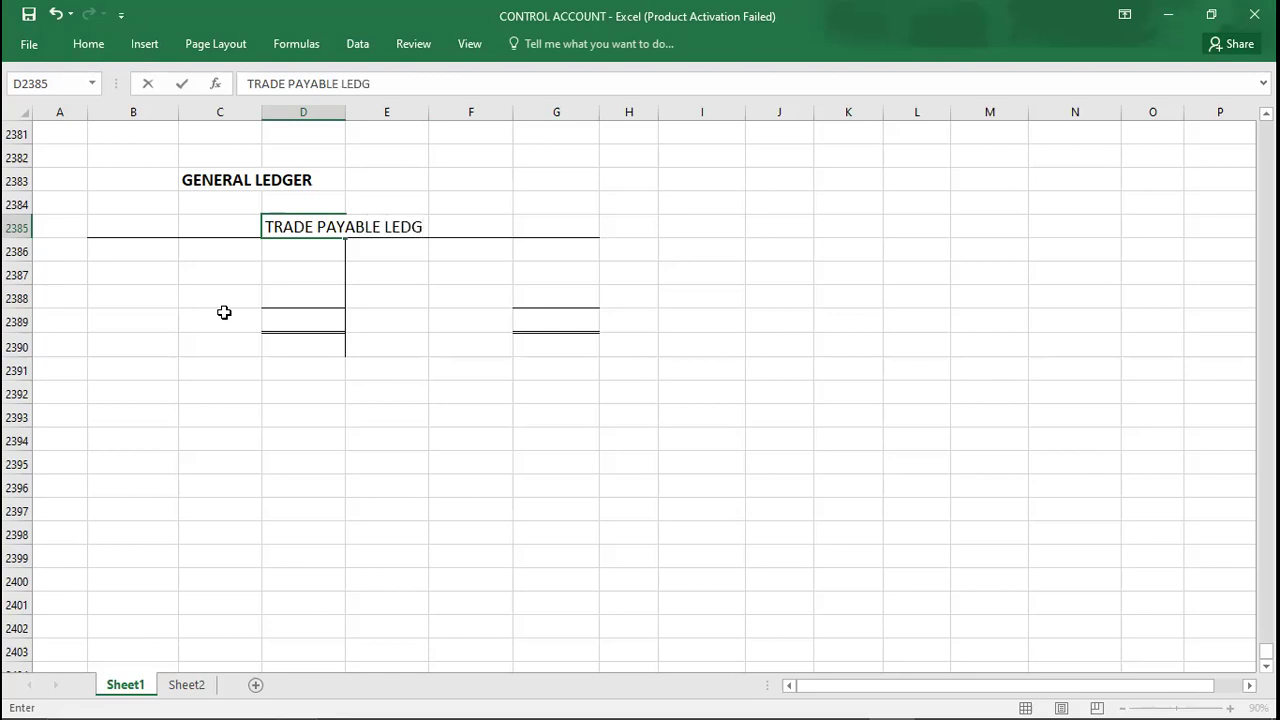
text(ER ACCOUNT)
key(Return)
key(Return)
key(Return)
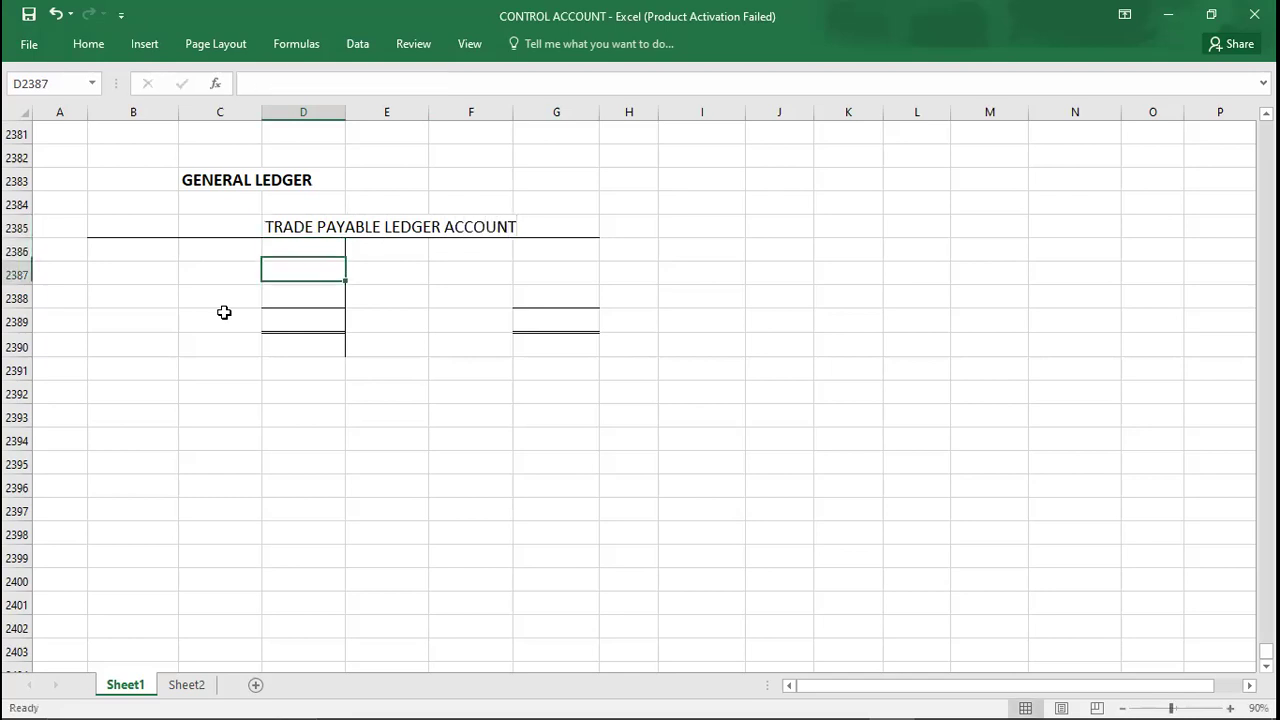
key(Up)
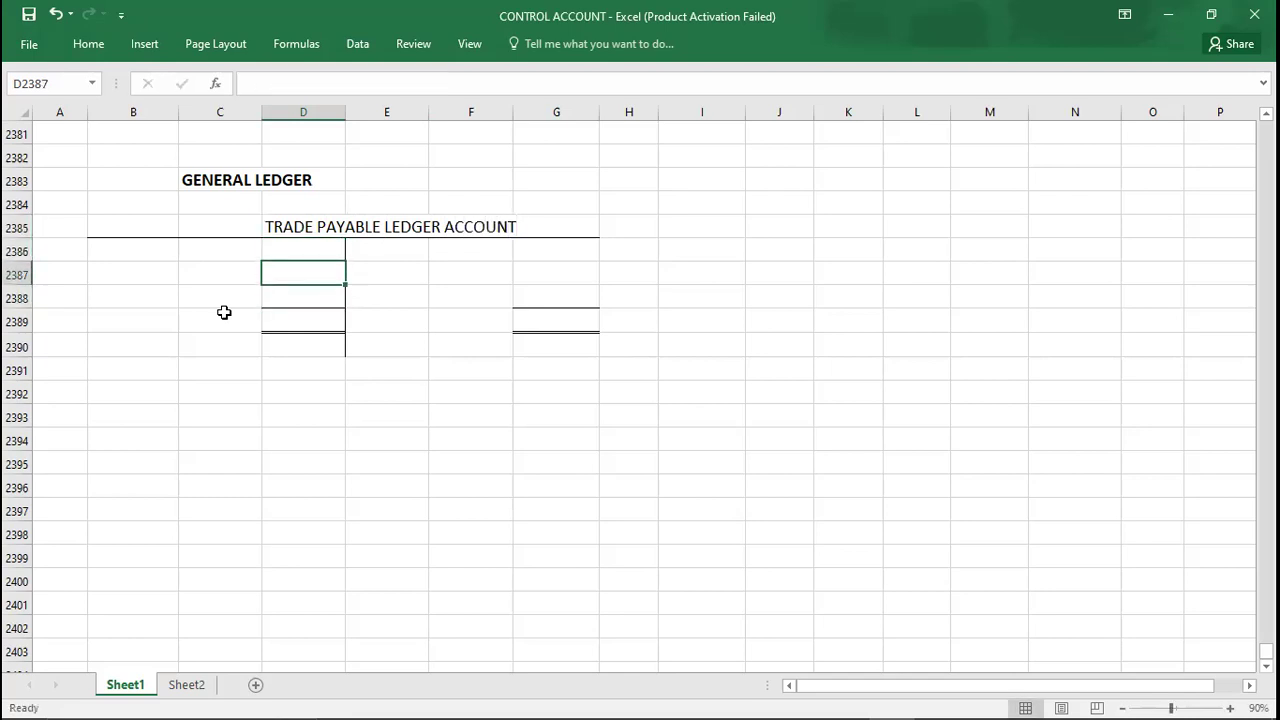
Switch to the Activity 2 PDF, review the cash book, purchase returns and purchase day book, and return to the Excel account
key(alt+Tab)
key(alt+Tab)
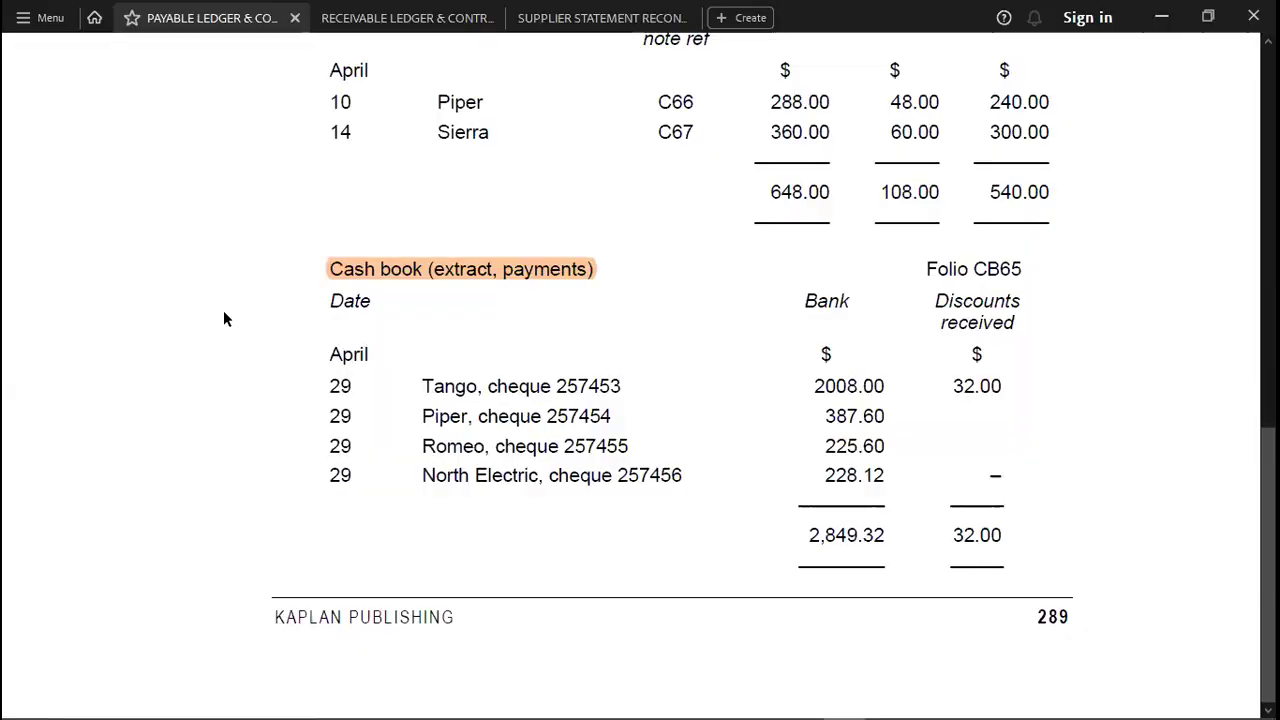
scroll(224, 318, up, 1)
scroll(224, 318, up, 5)
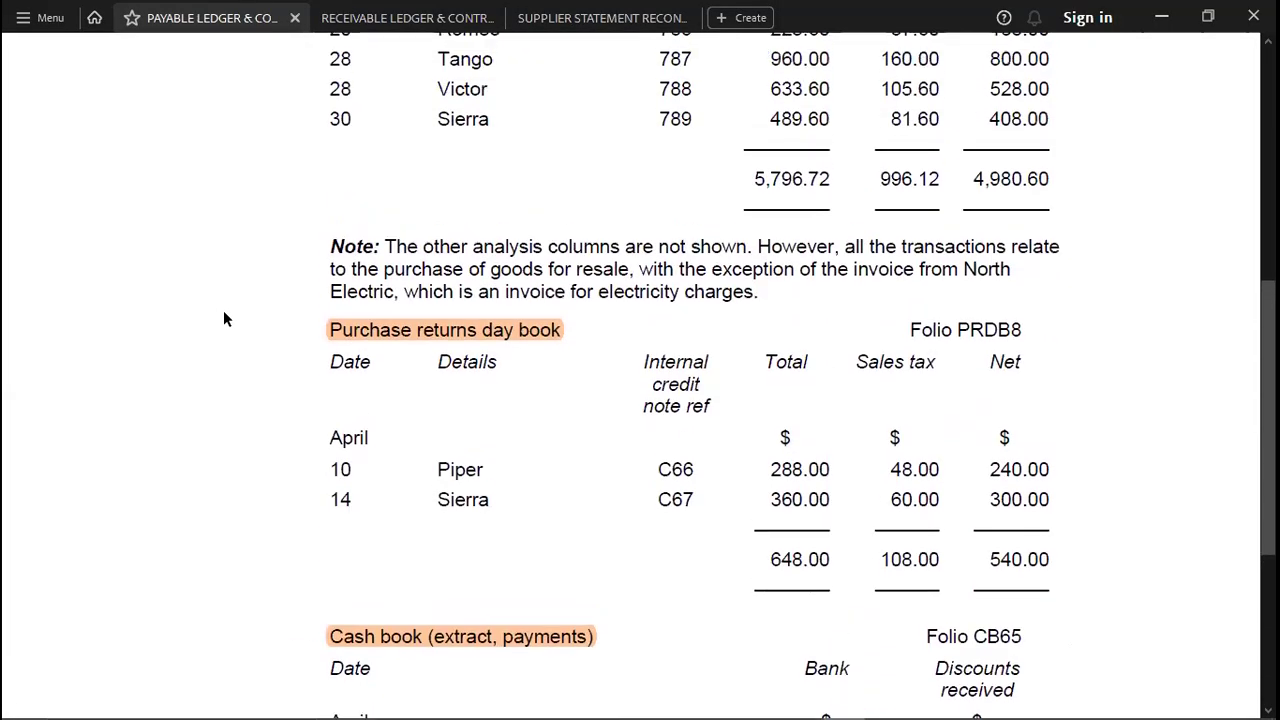
scroll(224, 318, up, 3)
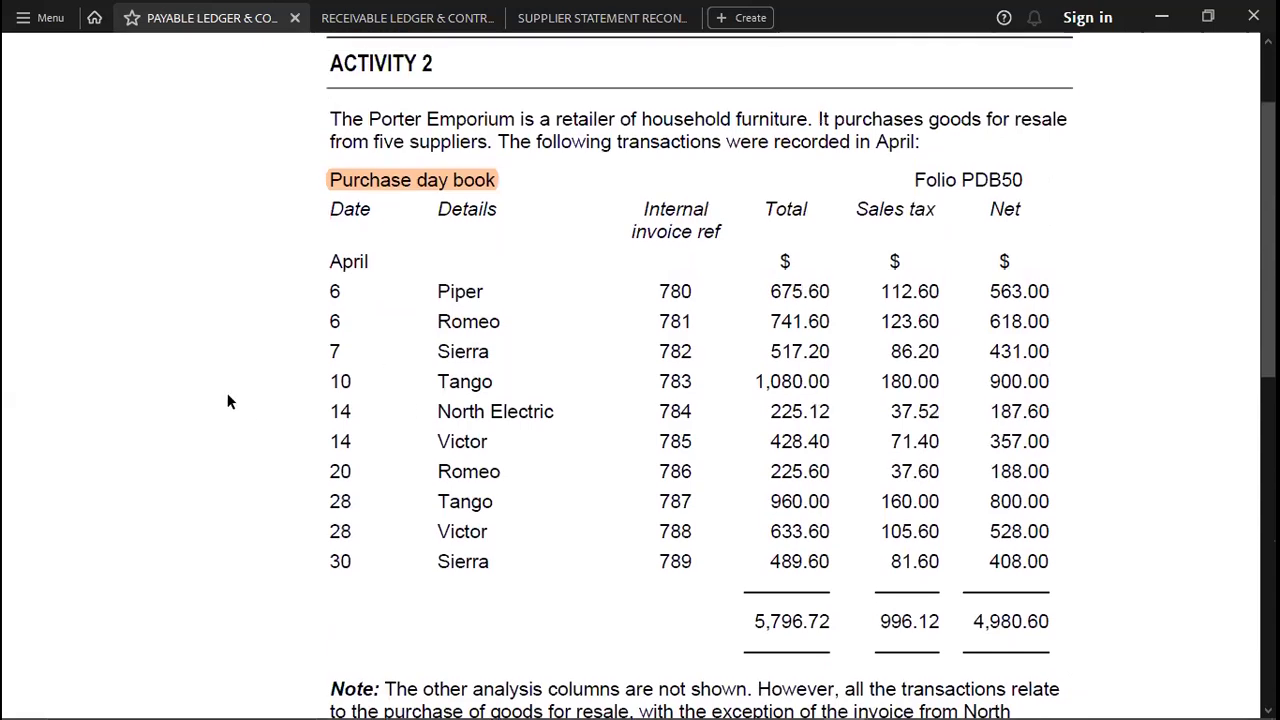
key(alt+Tab)
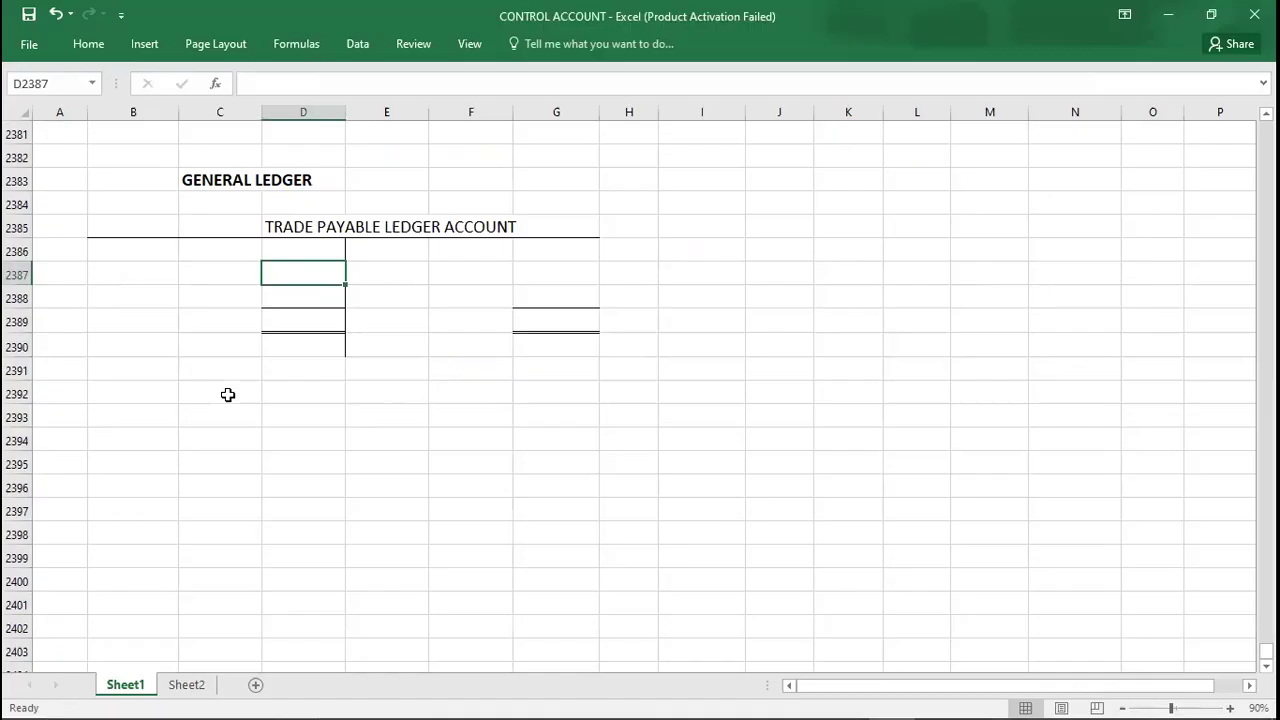
double_click(292, 227)
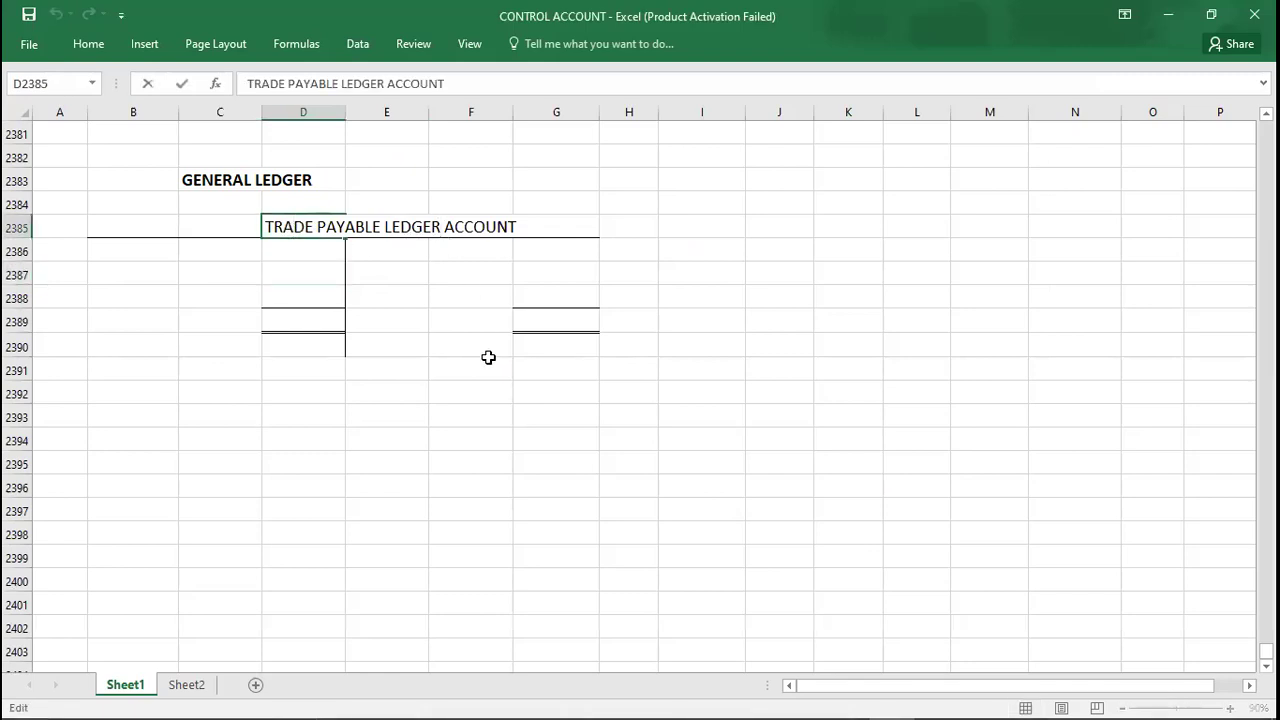
Switch to the PDF and highlight the purchase day book's 5,796.72 total in orange
key(alt+Tab)
scroll(601, 263, down, 1)
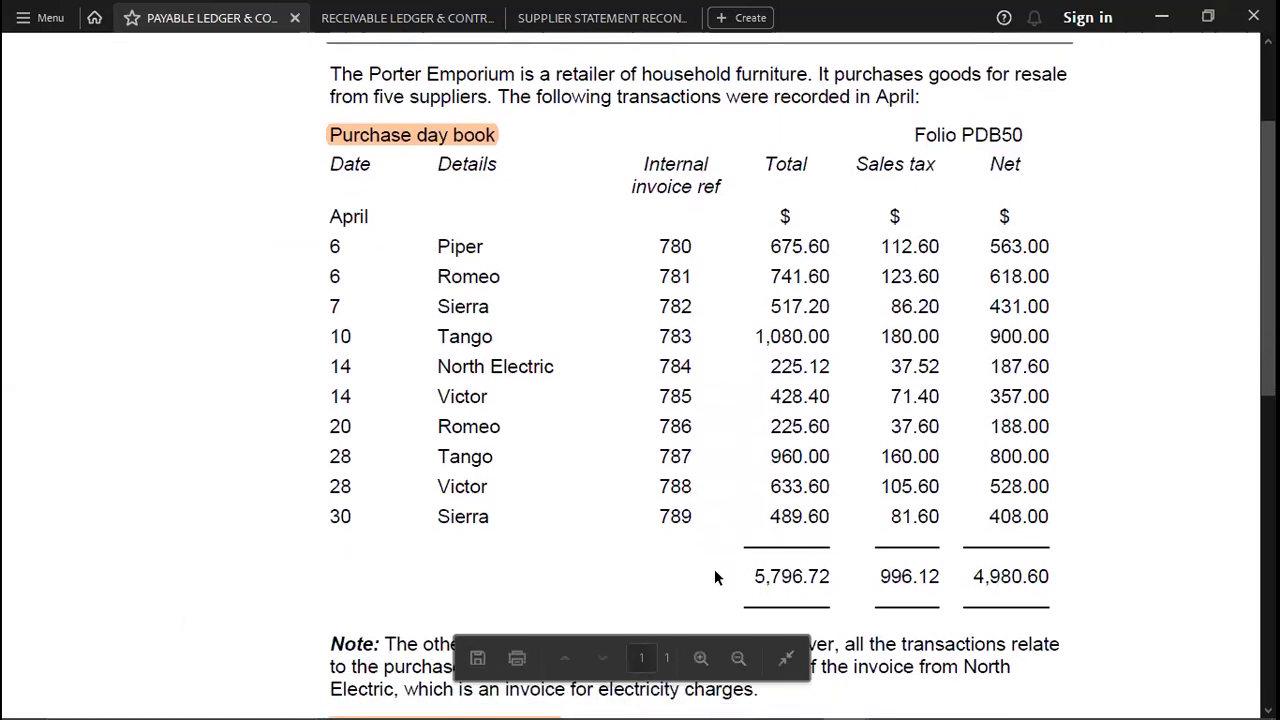
drag(750, 577, 830, 577)
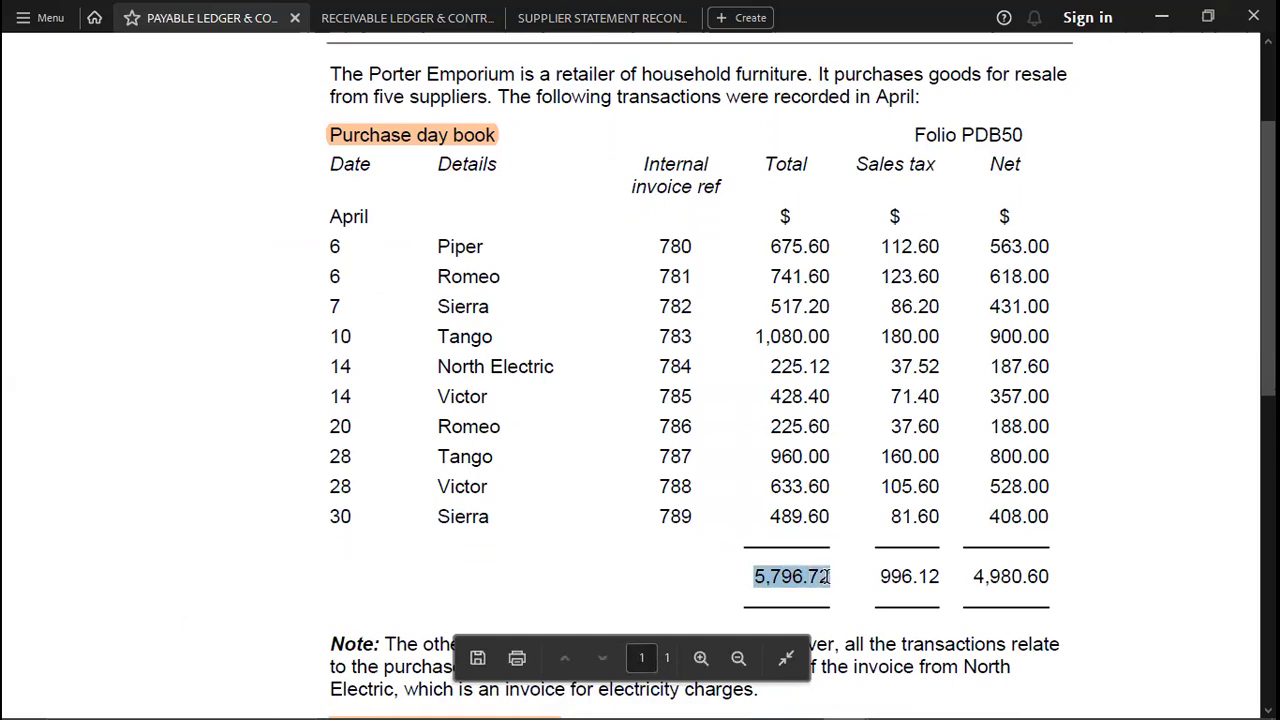
click(890, 544)
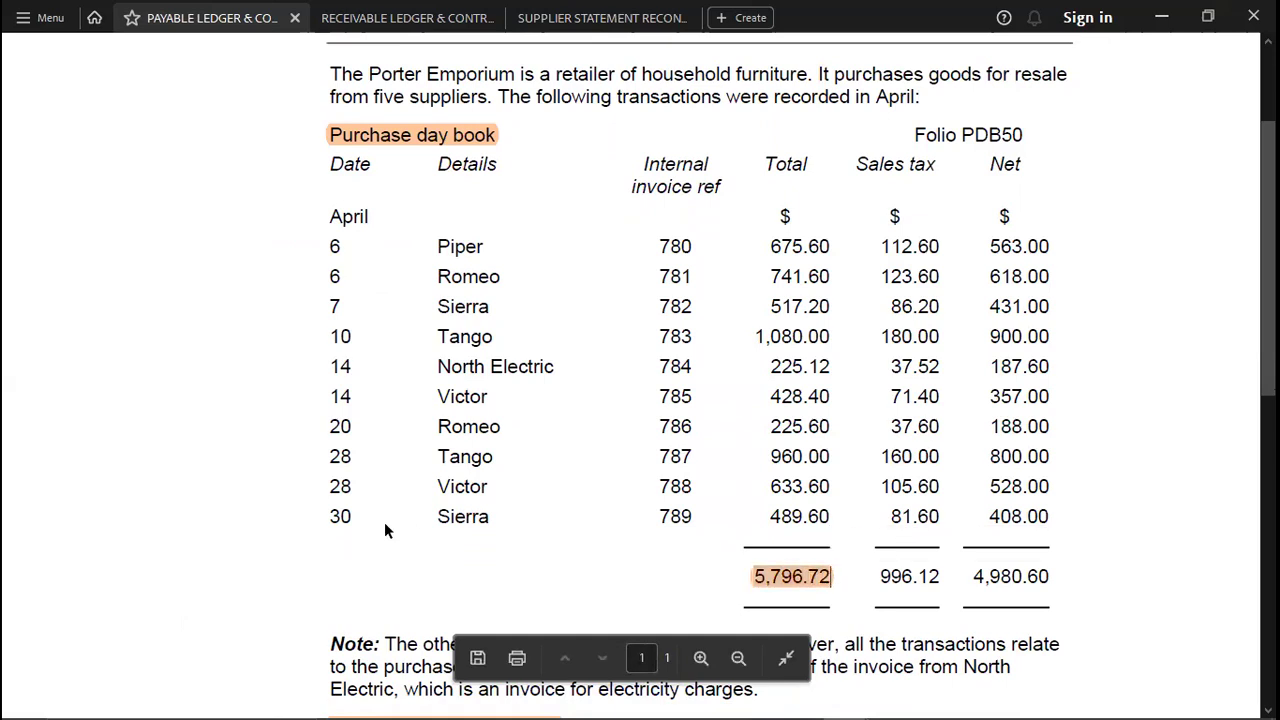
scroll(198, 497, down, 3)
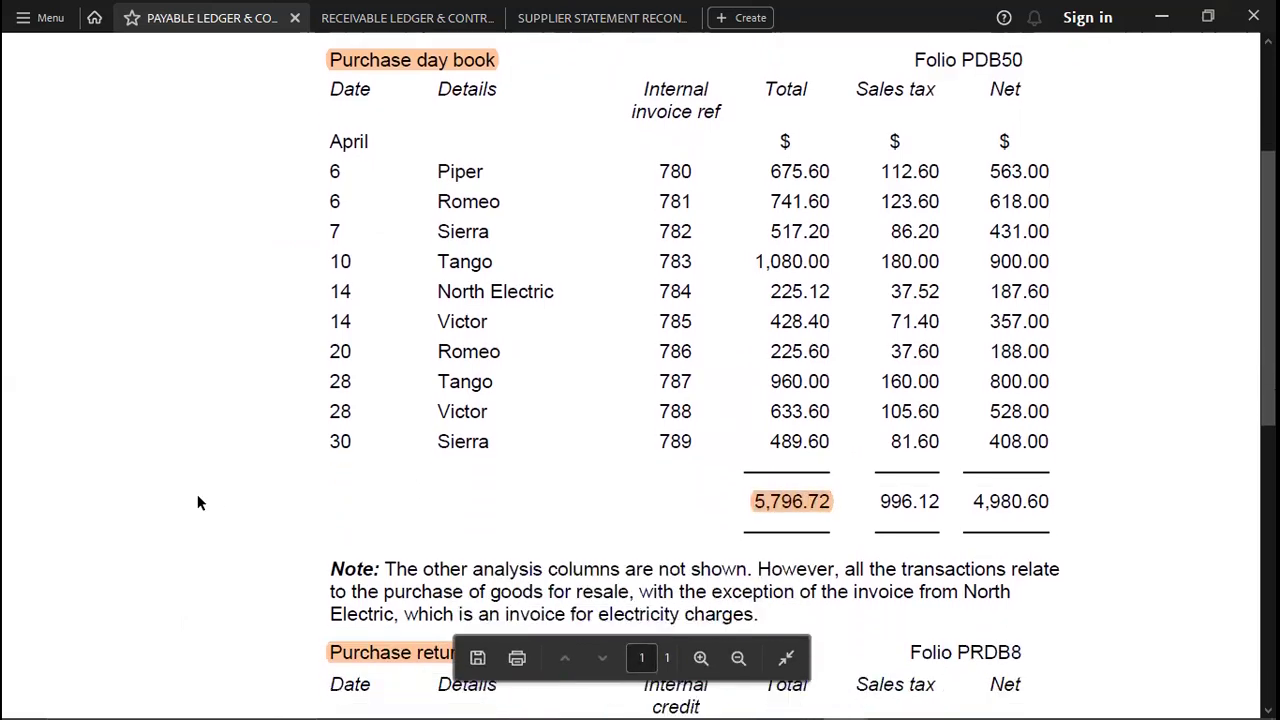
scroll(197, 503, down, 1)
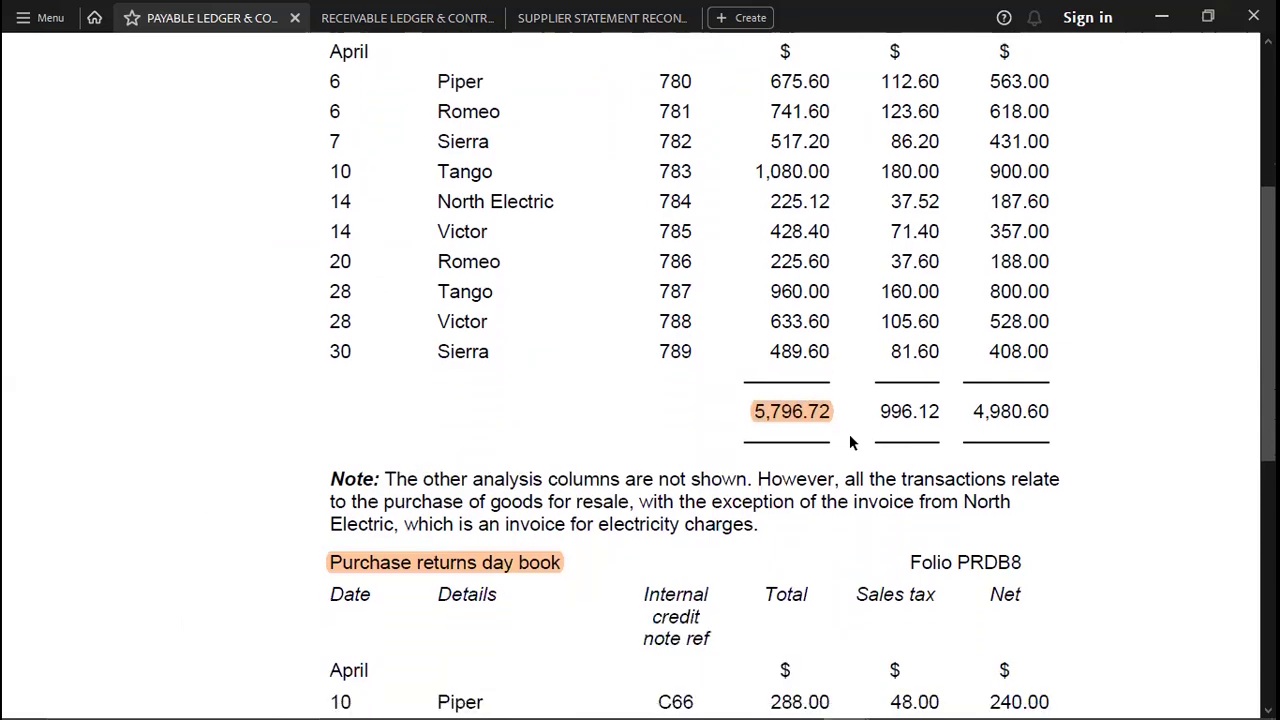
Switch to Excel and enter the purchase day book total 5796.72 on the trade payable account's credit side, in G2386
key(alt+Tab)
key(Right)
key(Right)
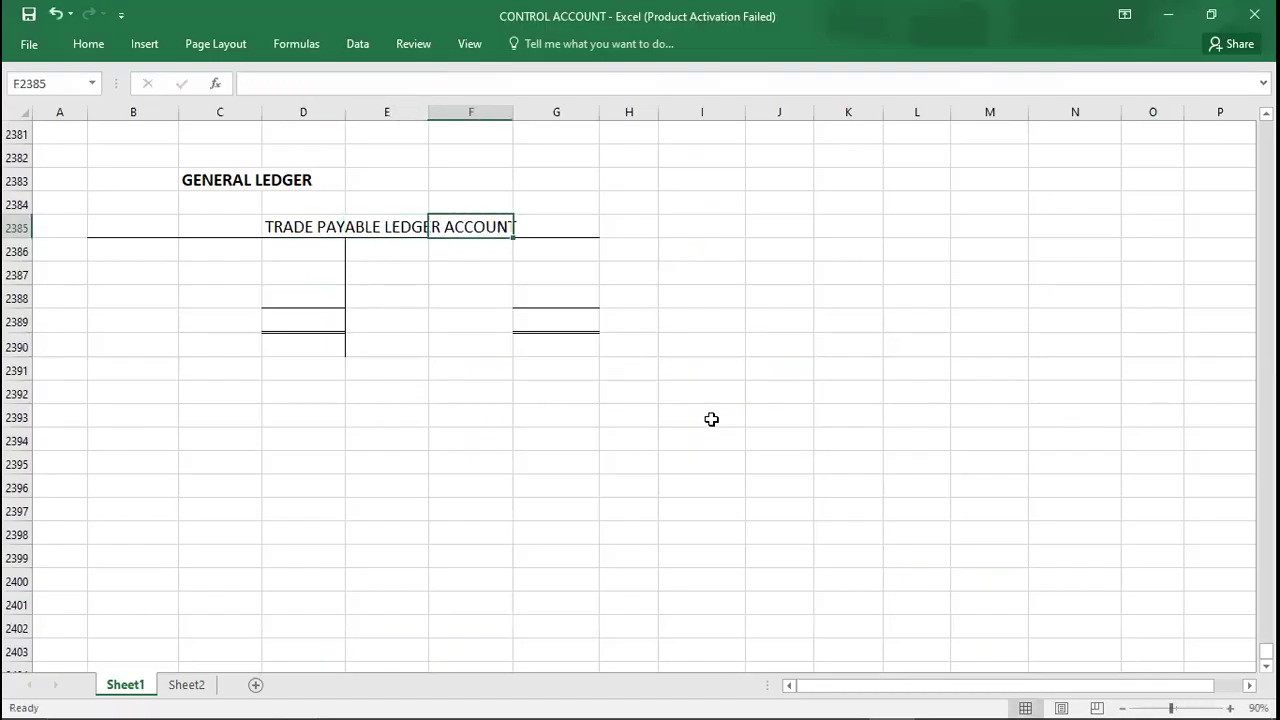
key(Right)
key(Down)
text(5)
key(alt+Tab)
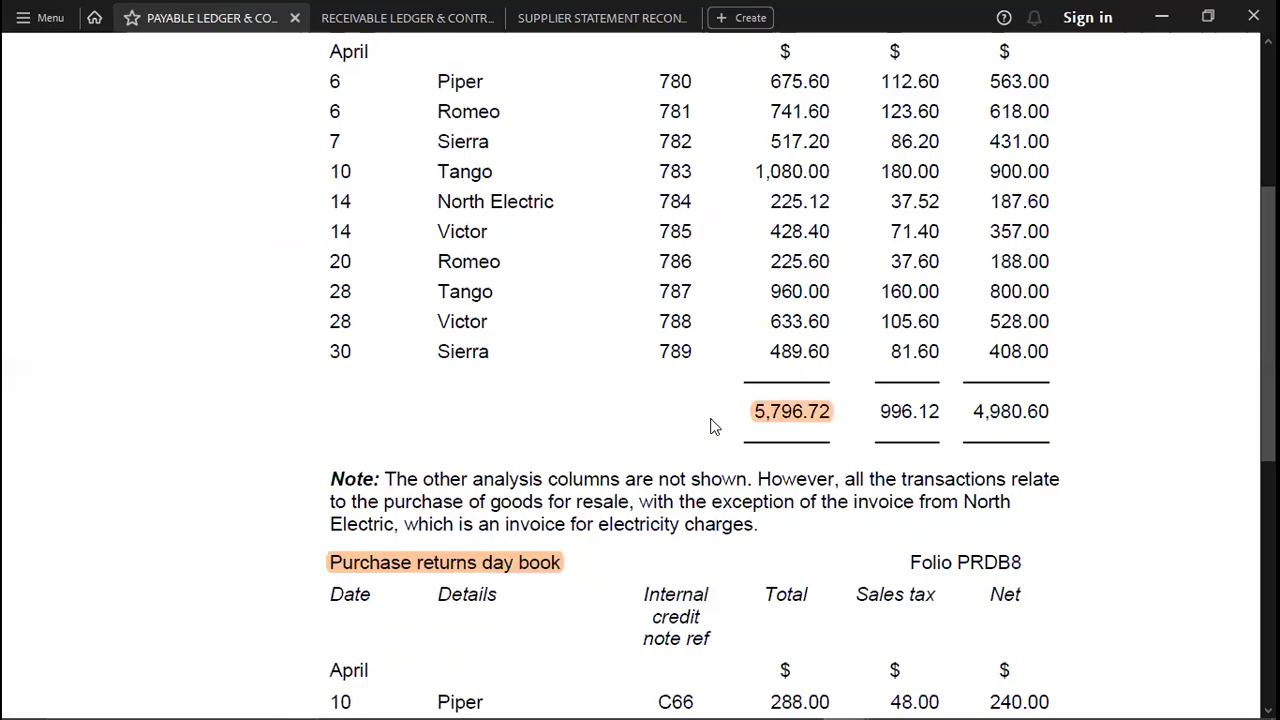
text(.)
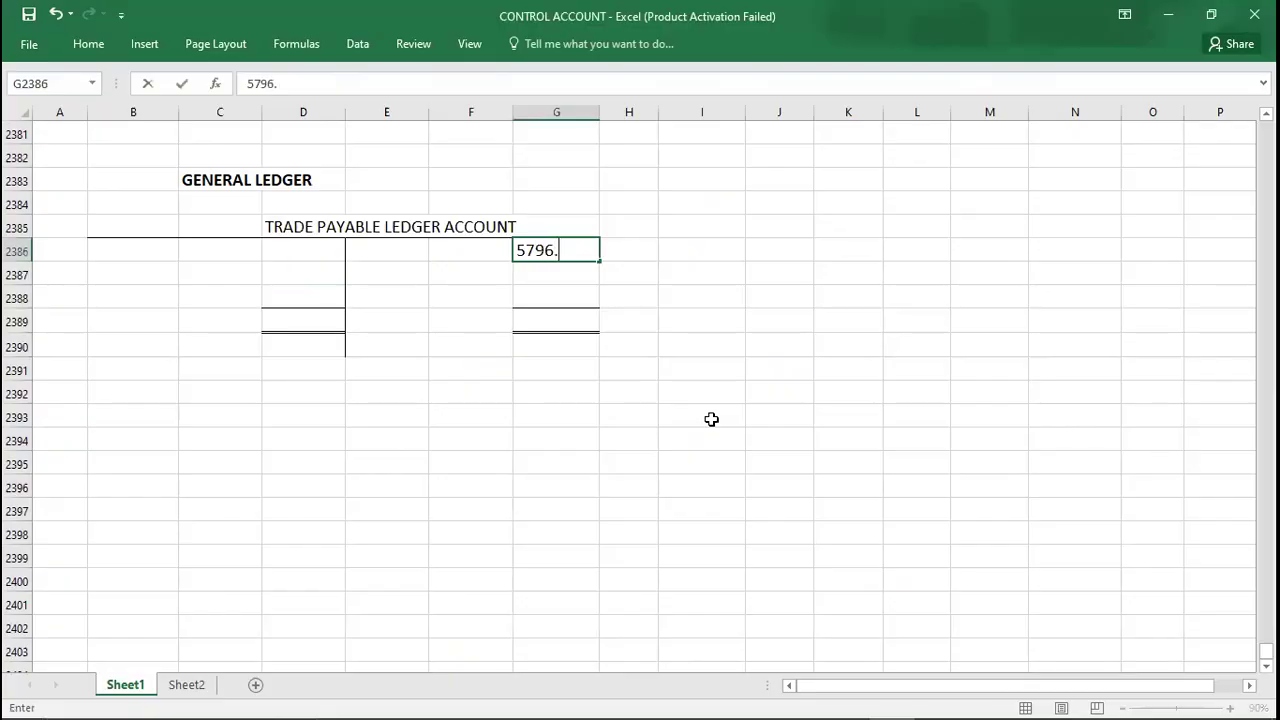
key(alt+Tab)
key(alt+Tab)
text(72)
key(Return)
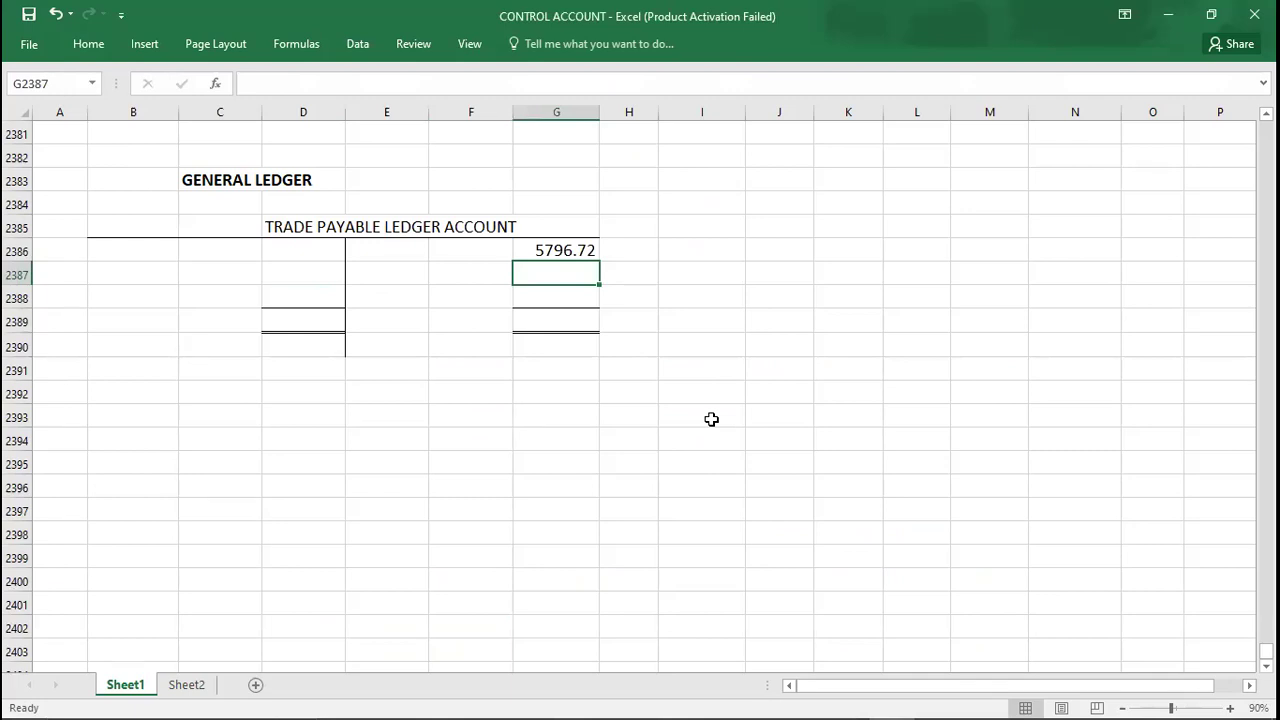
Look up the purchase returns day book total in the PDF and enter 648 on the account's debit side in Excel, in D2386
key(alt+Tab)
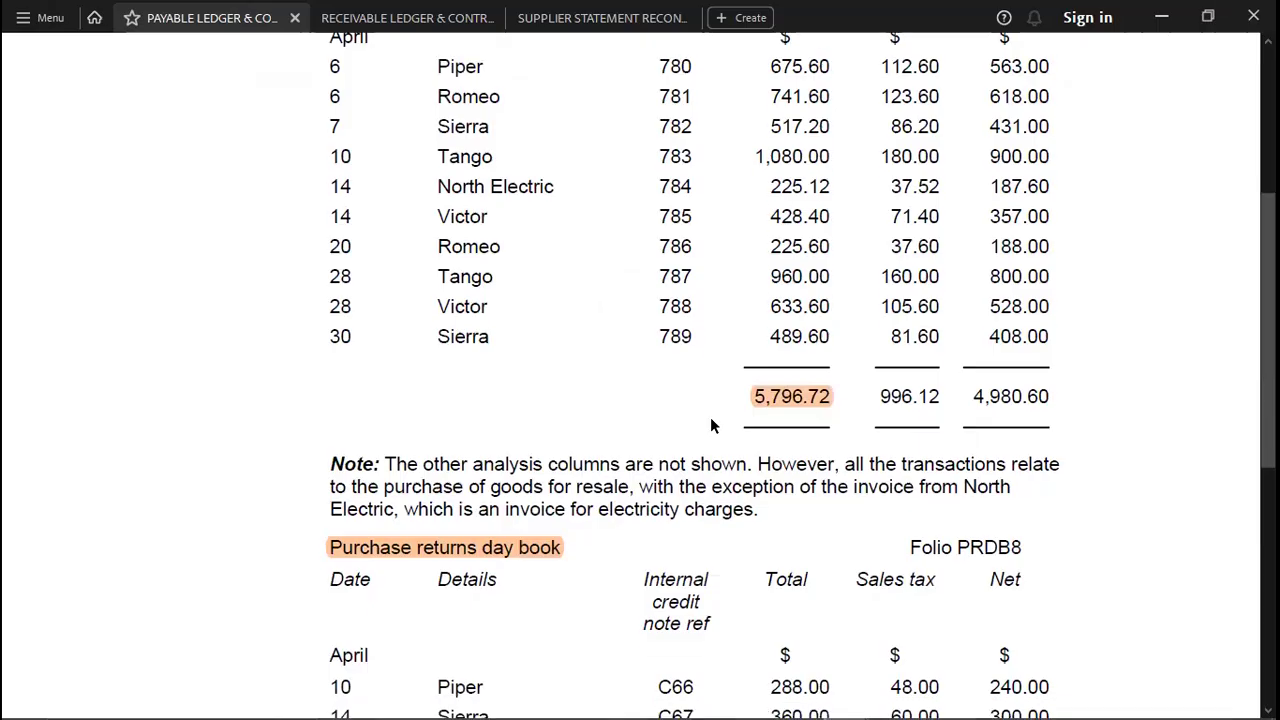
scroll(710, 425, down, 5)
drag(766, 379, 832, 381)
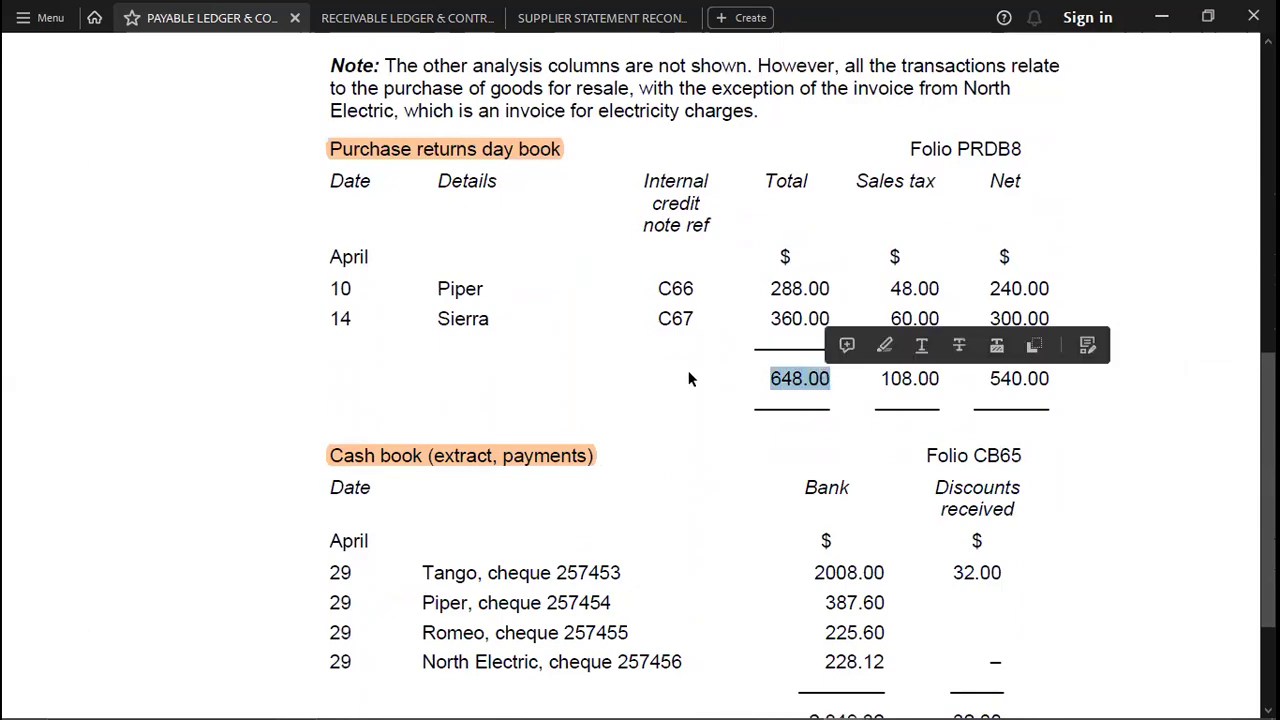
key(alt+Tab)
key(Left)
key(Left)
key(Up)
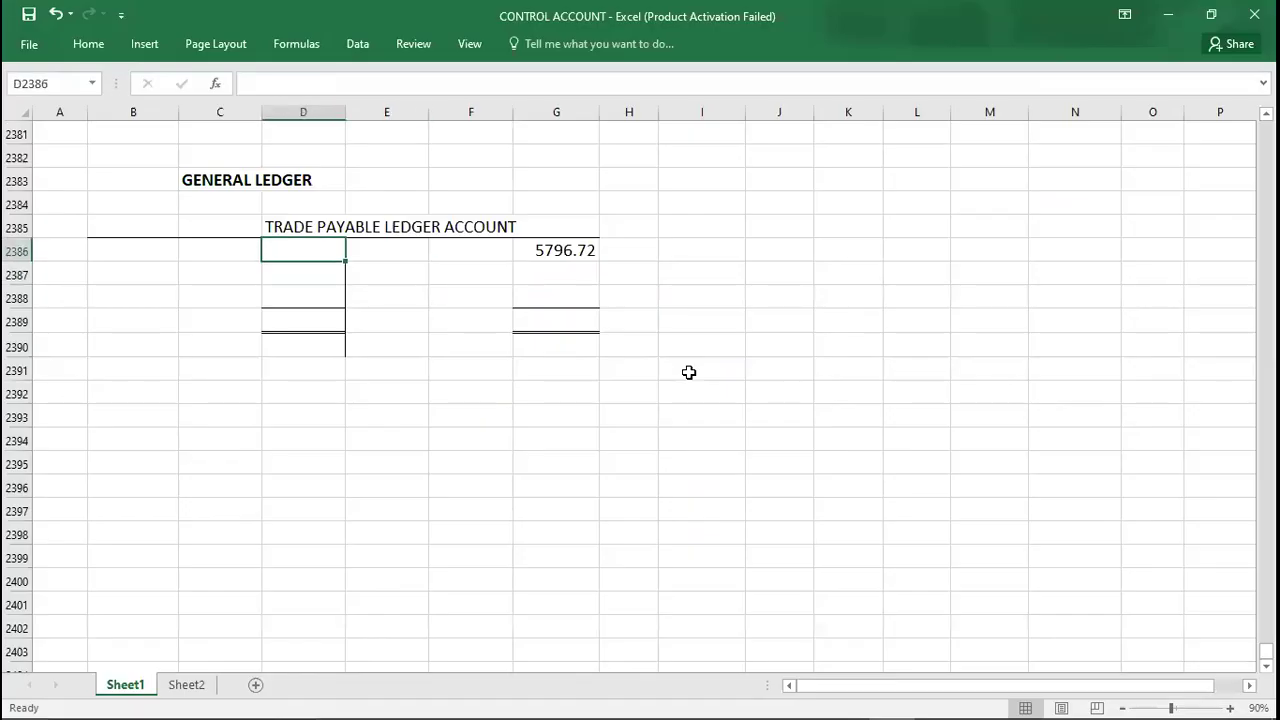
text(4)
key(BackSpace)
text(48)
key(Return)
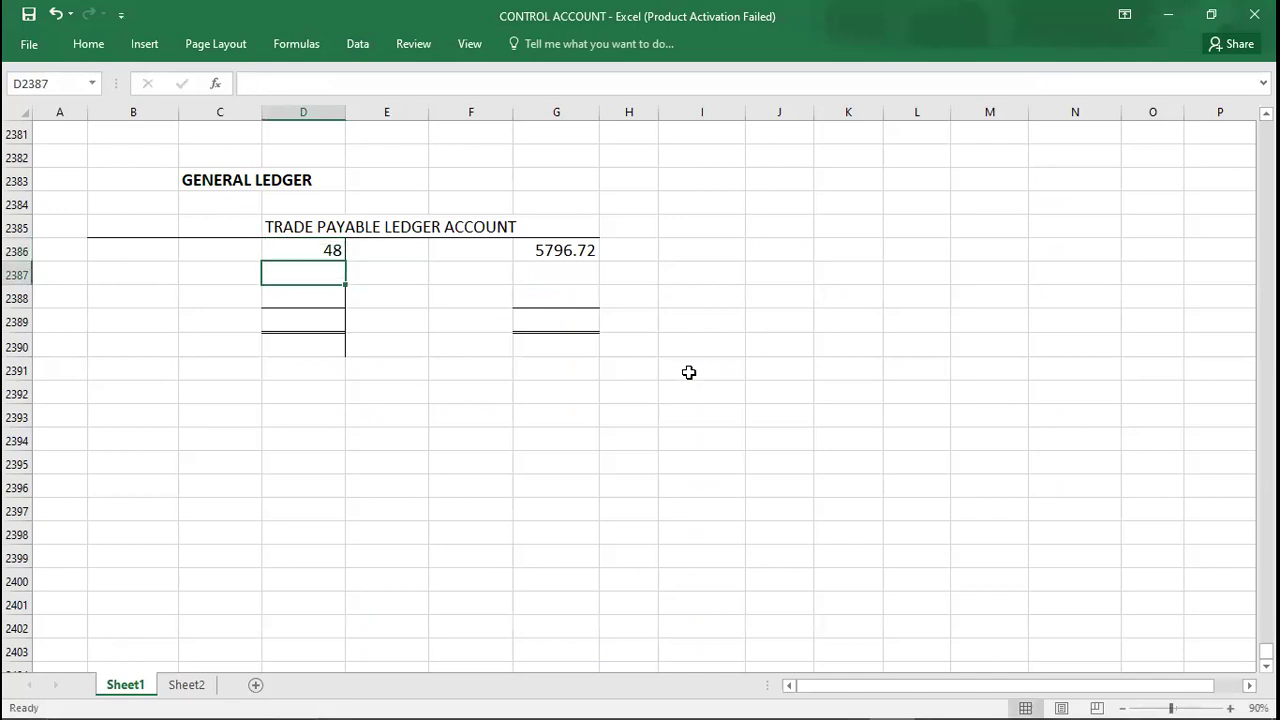
key(Up)
text(648)
key(Return)
Look up the cash book's bank total in the PDF and enter 2849.32 on the trade payable account's debit side in Excel, in D2387
key(alt+Tab)
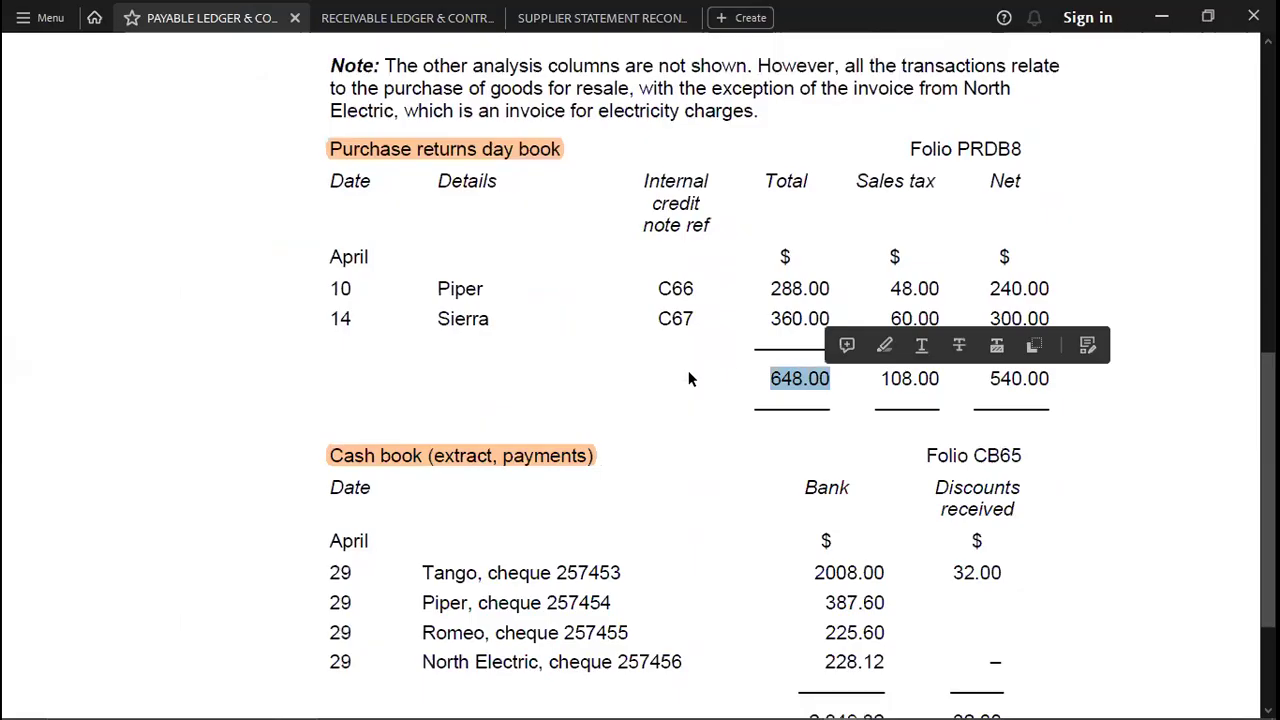
click(910, 433)
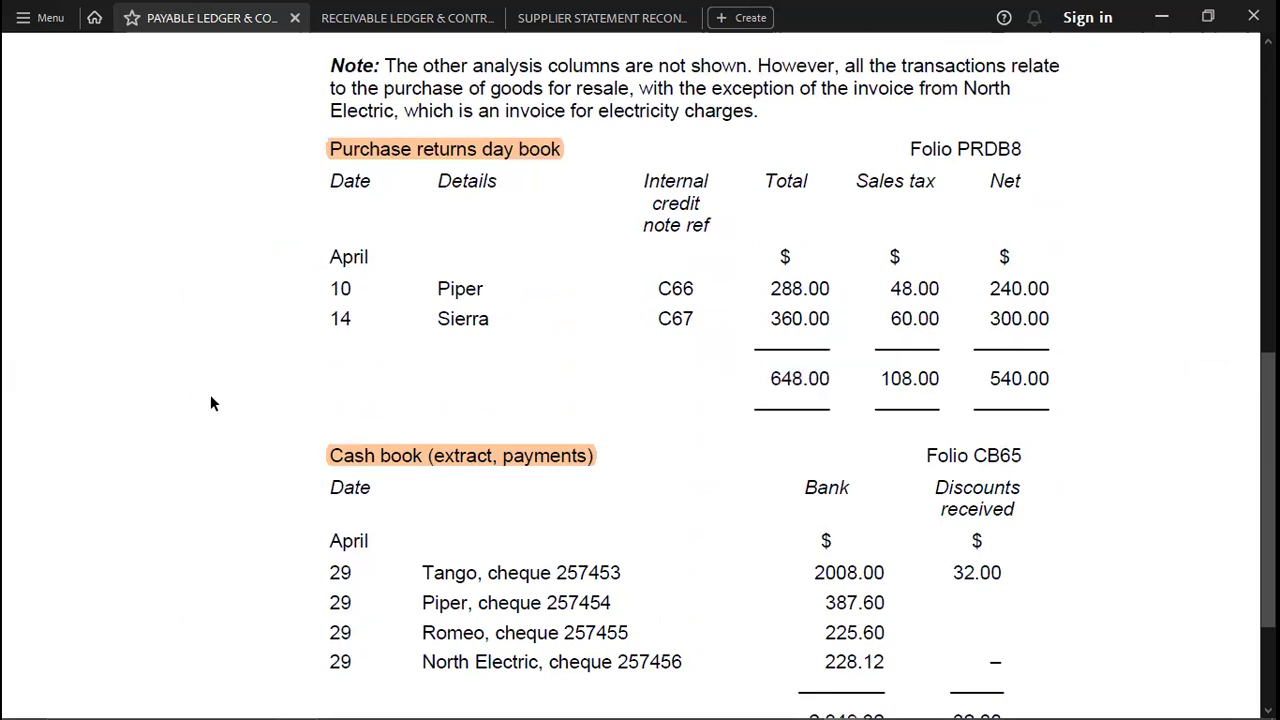
scroll(257, 400, down, 1)
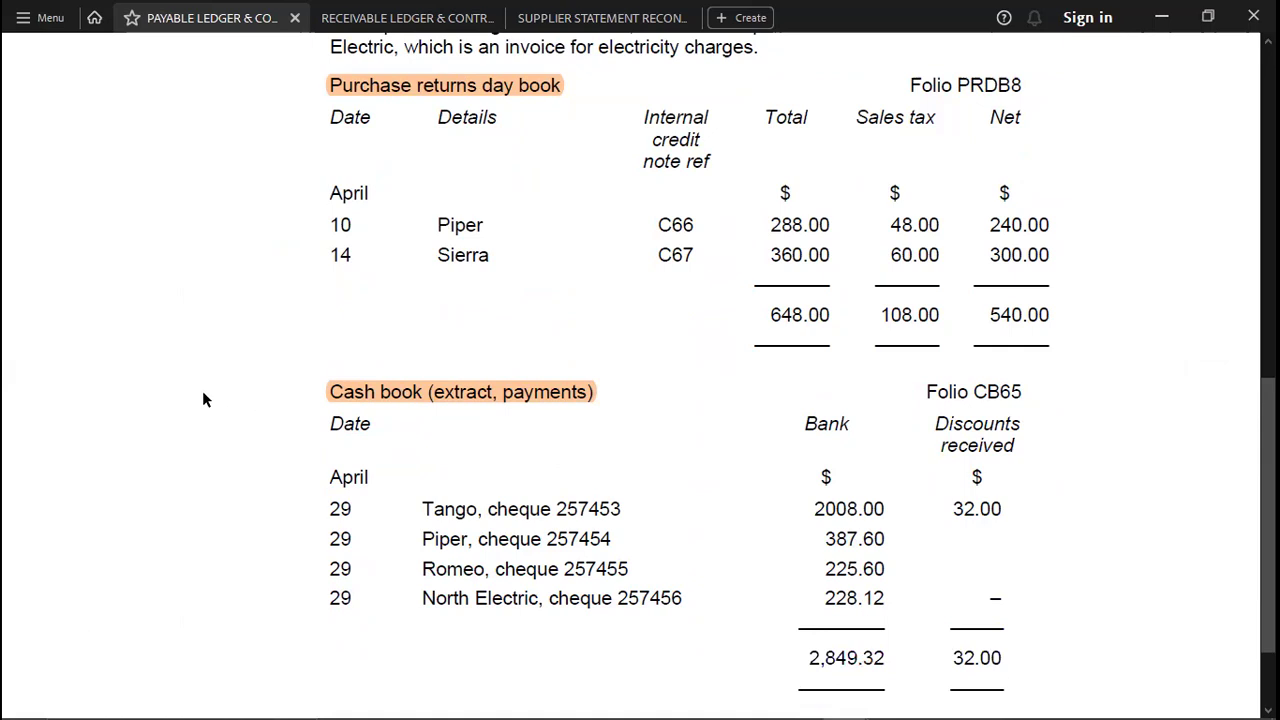
scroll(170, 397, down, 2)
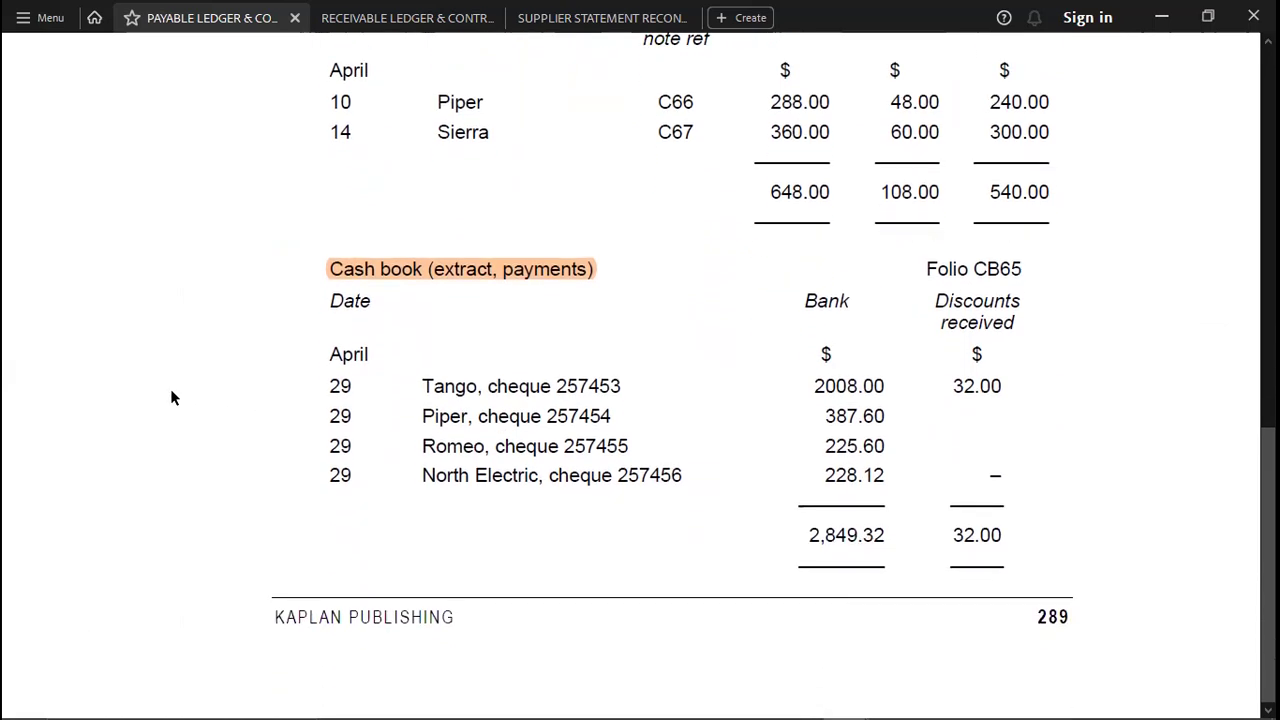
click(806, 537)
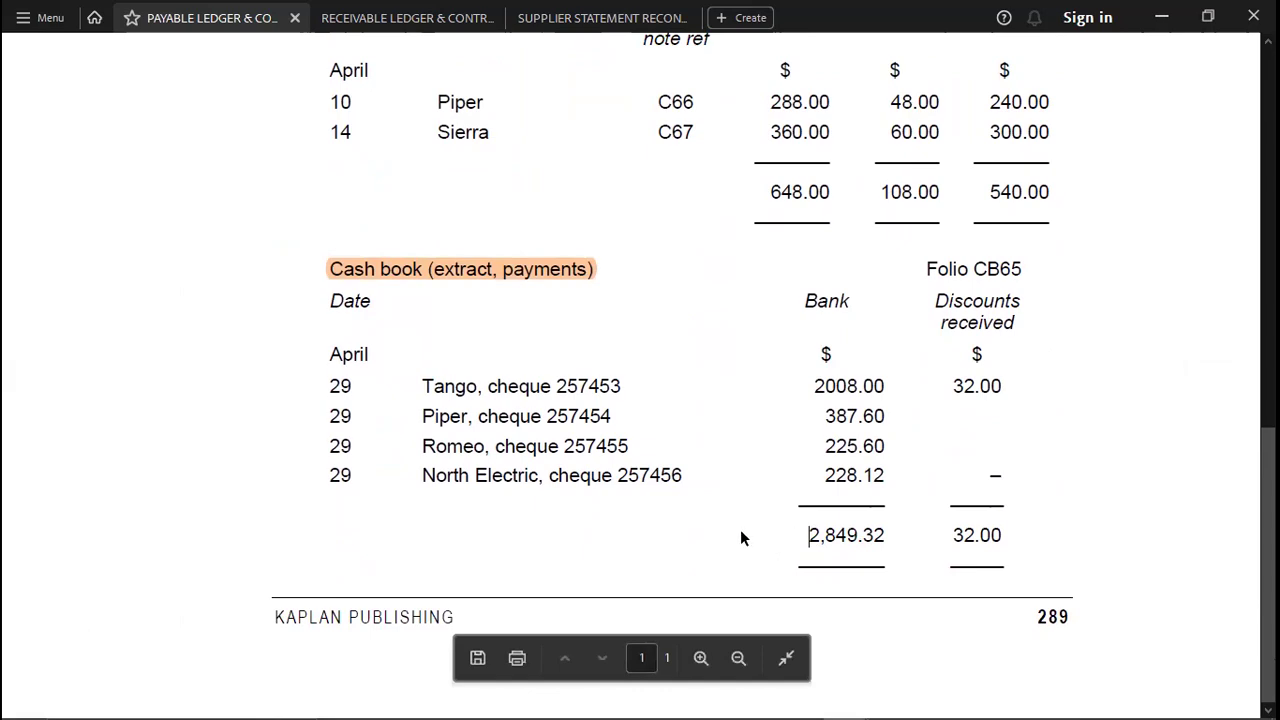
key(alt+Tab)
text(2849.32)
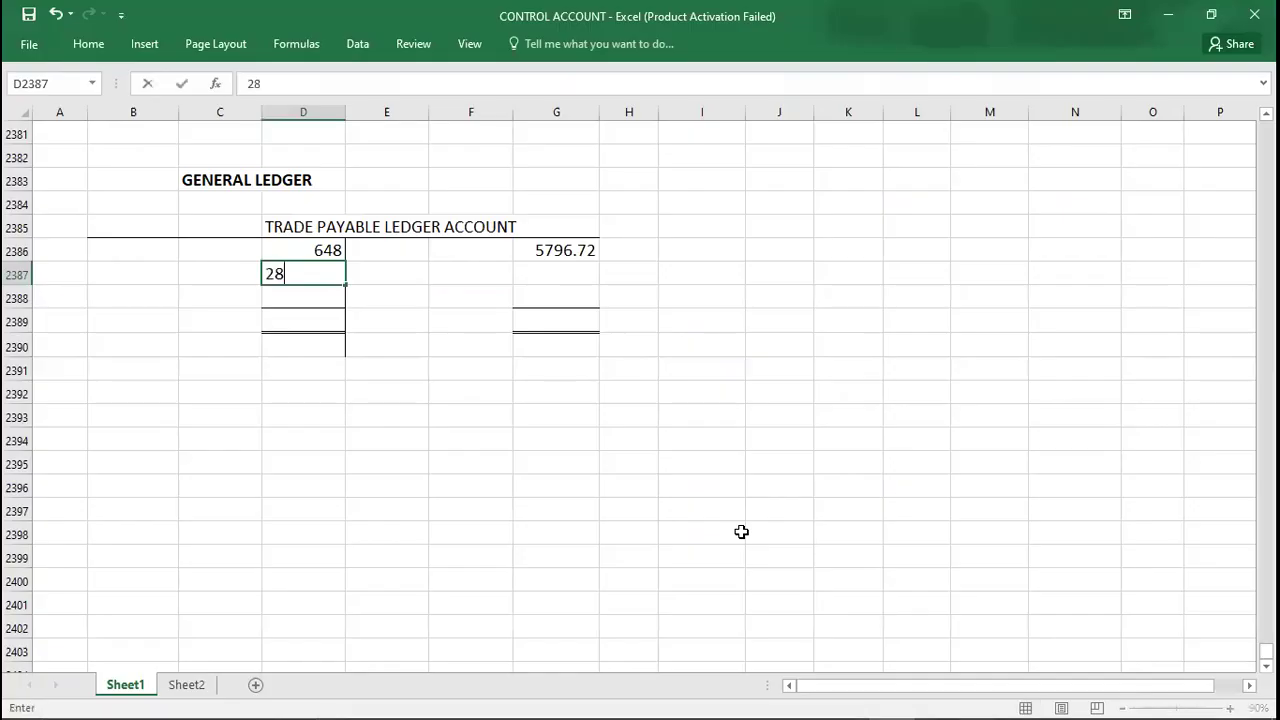
key(Return)
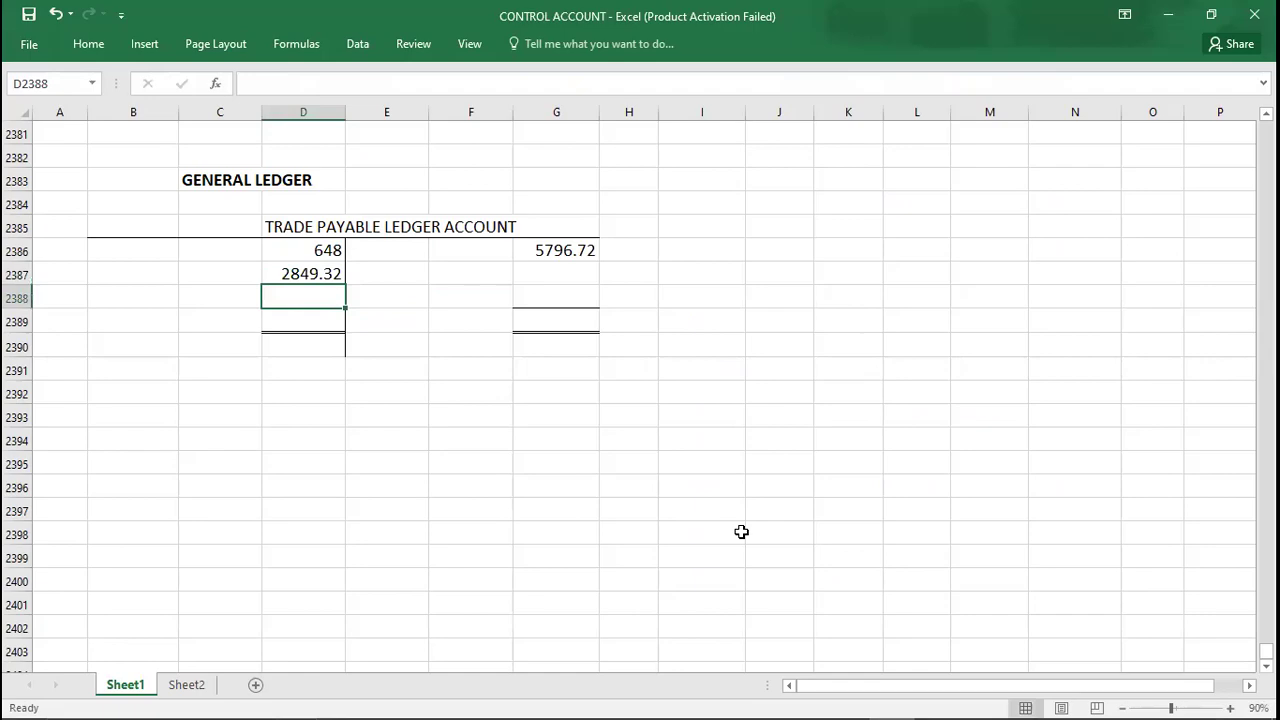
Check the cash book's discounts received total in the PDF and enter 32 on the account's debit side in Excel, in D2388
key(alt+Tab)
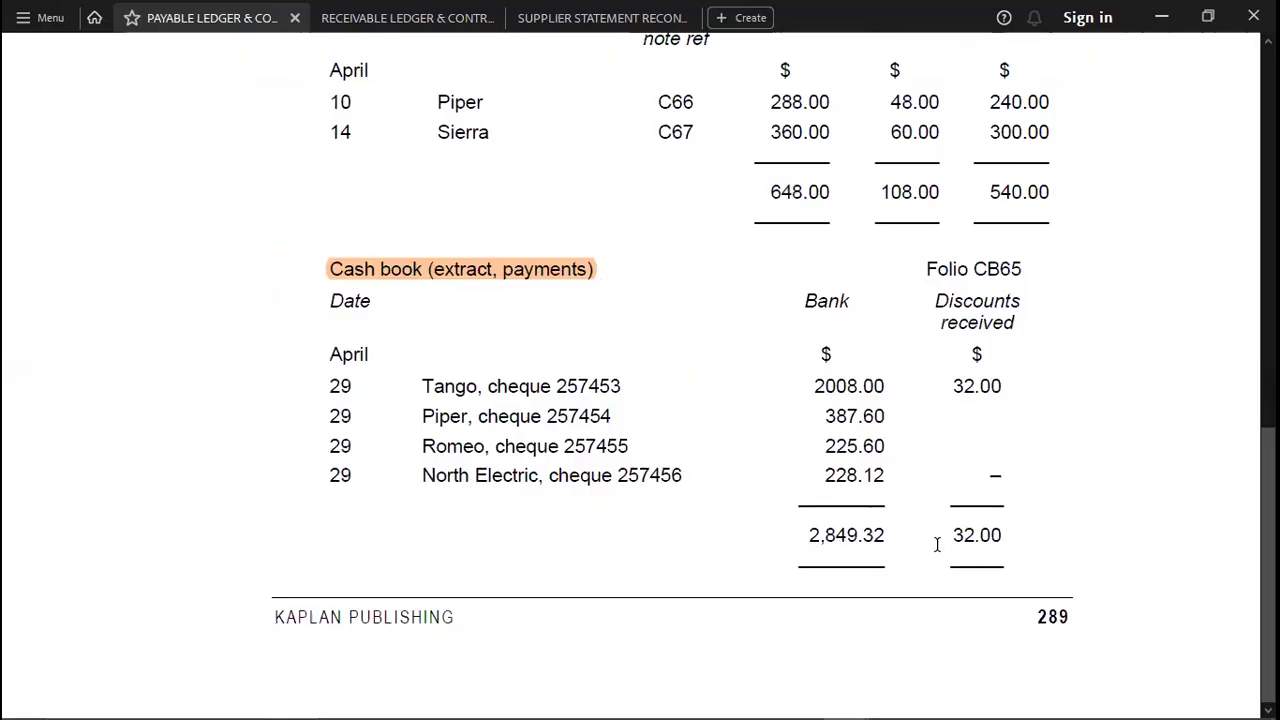
key(alt+Tab)
text(32)
key(Return)
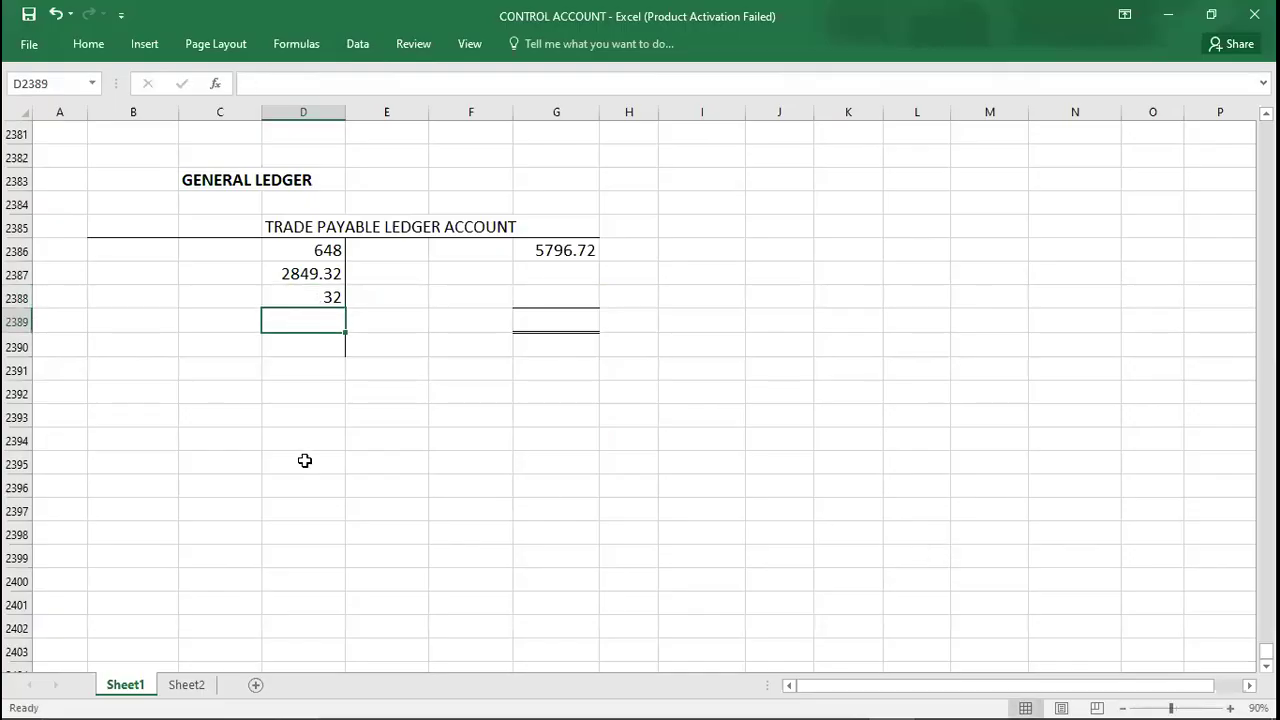
Bring up the cell commands for B2388, in the row of the discounts received entry
click(119, 300)
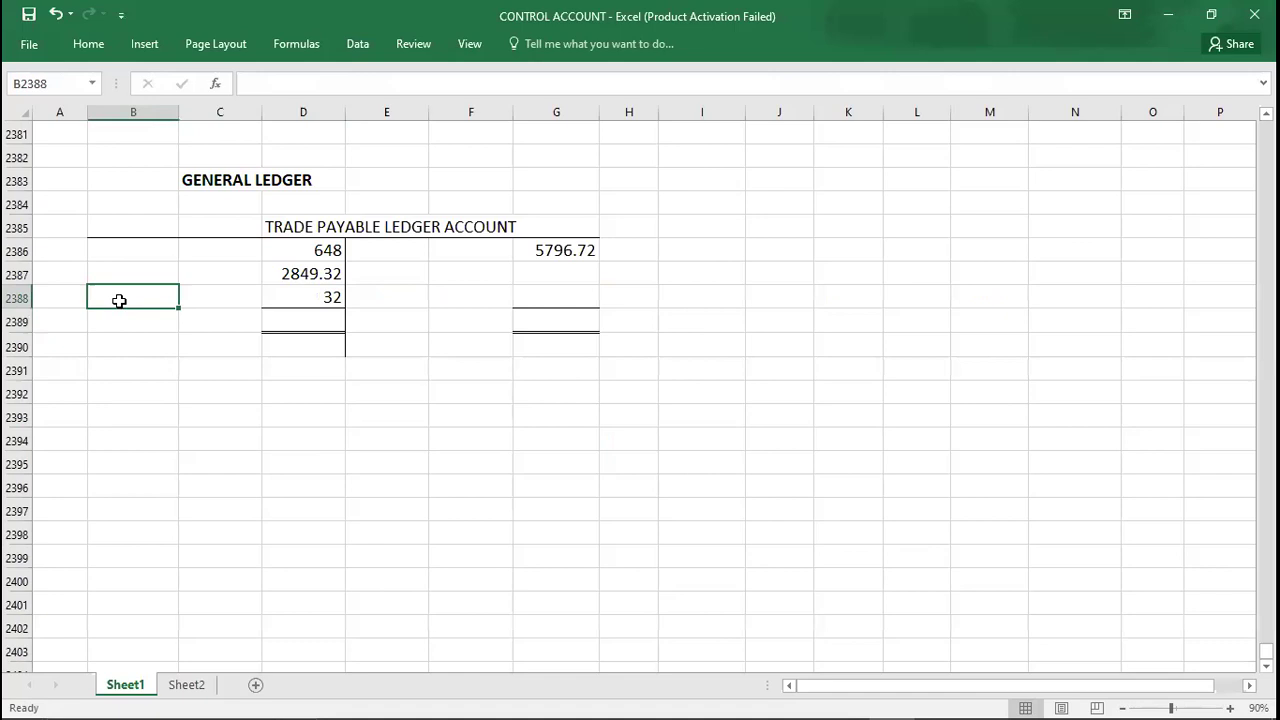
right_click(119, 300)
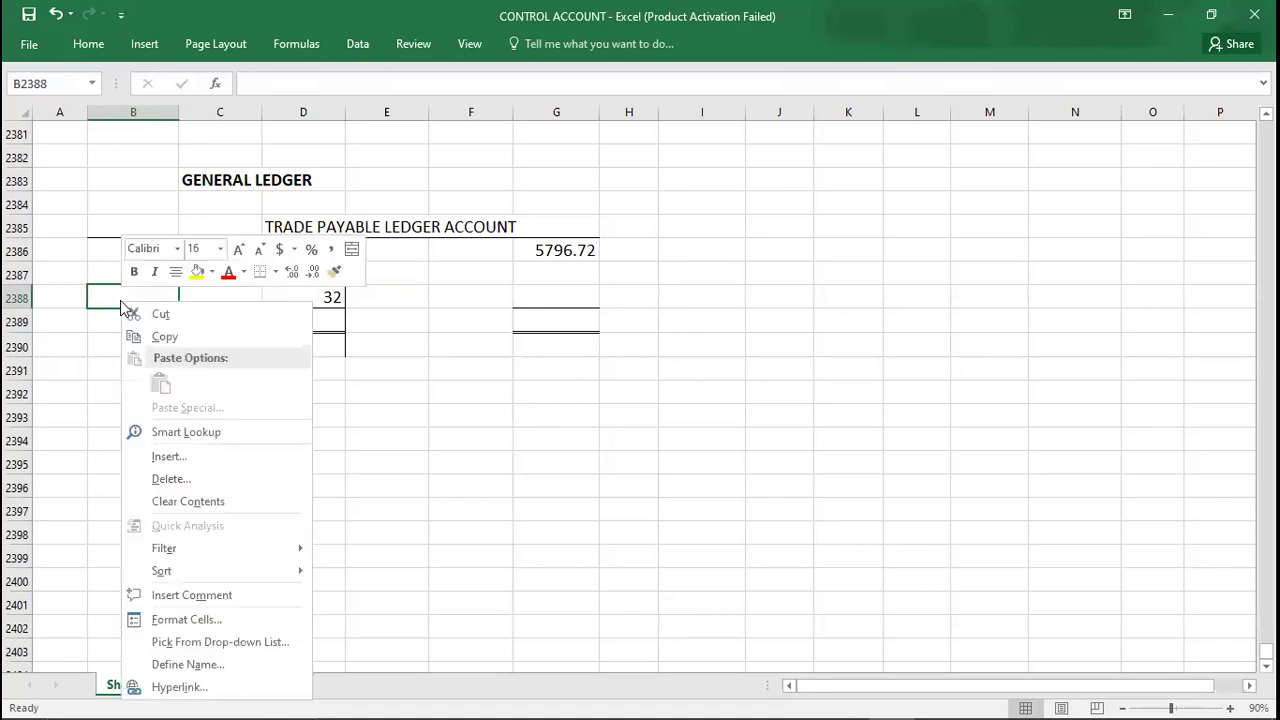
Insert a blank row at row 2388 in the trade payable ledger account
click(140, 462)
click(109, 468)
click(97, 514)
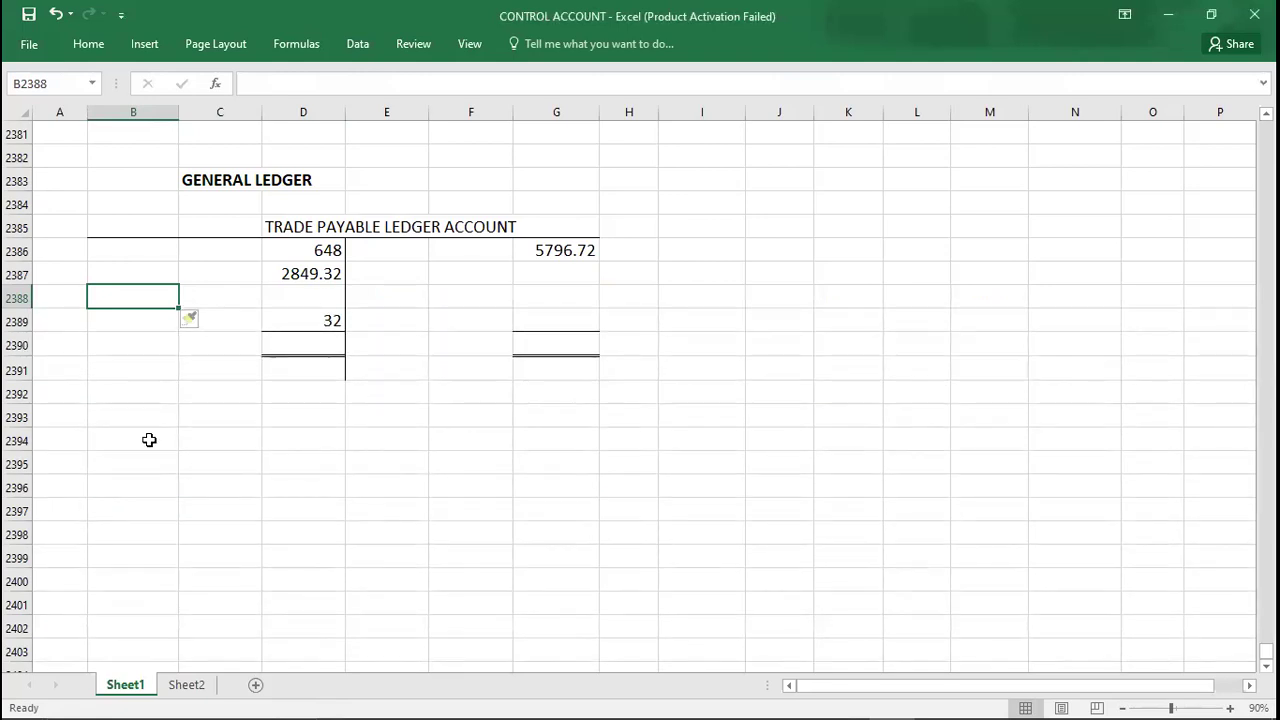
Enter 32 in D2388 and clear the duplicate entry from D2389
click(299, 294)
text(32)
key(Return)
key(Up)
key(Delete)
Enter the credit-side total 5796.72 in G2390 of the trade payable ledger account
key(Right)
key(Right)
key(Right)
key(Down)
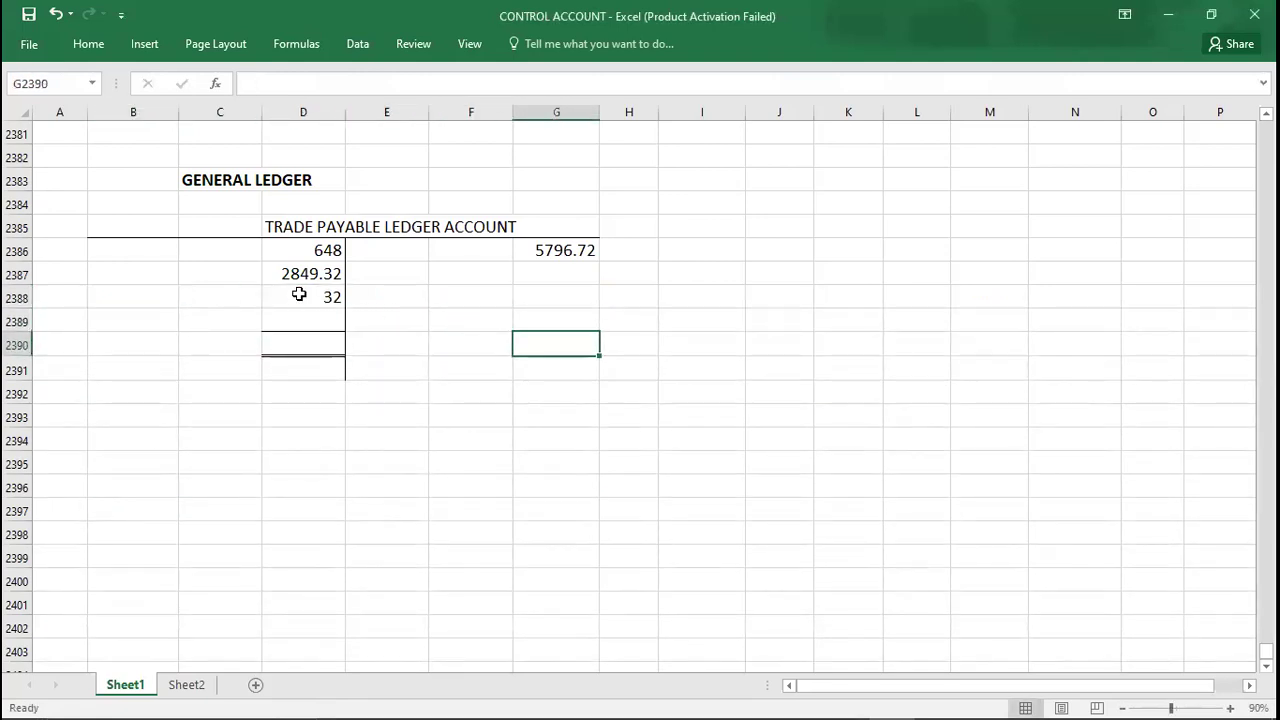
text(57)
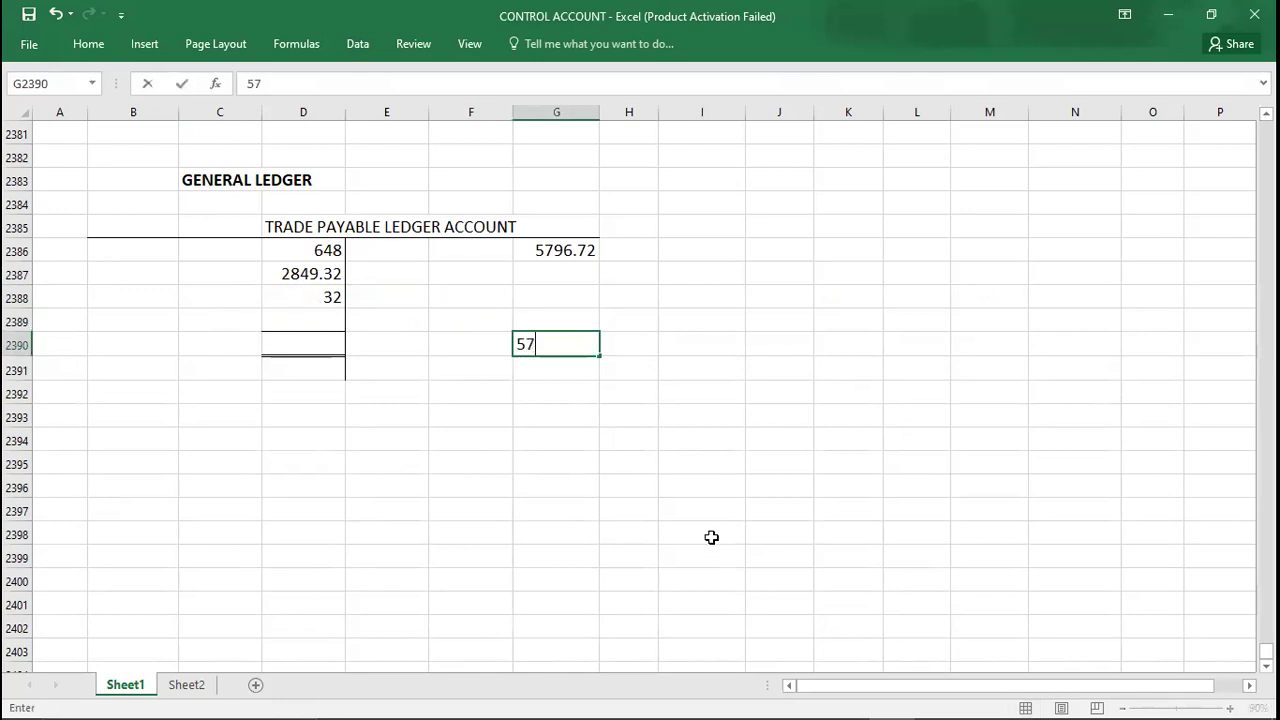
text(96.72)
key(BackSpace)
text(72)
Enter the matching debit-side total 5796.72 in D2390
key(Left)
key(Left)
key(Left)
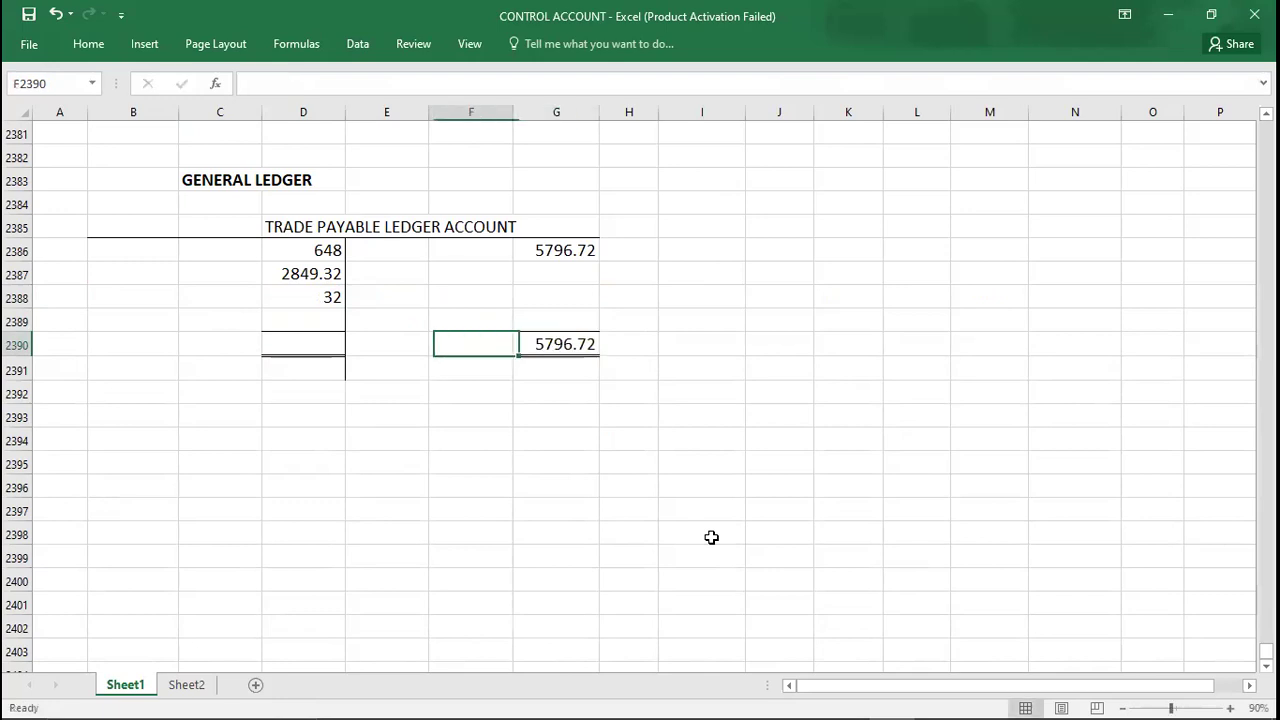
text(56)
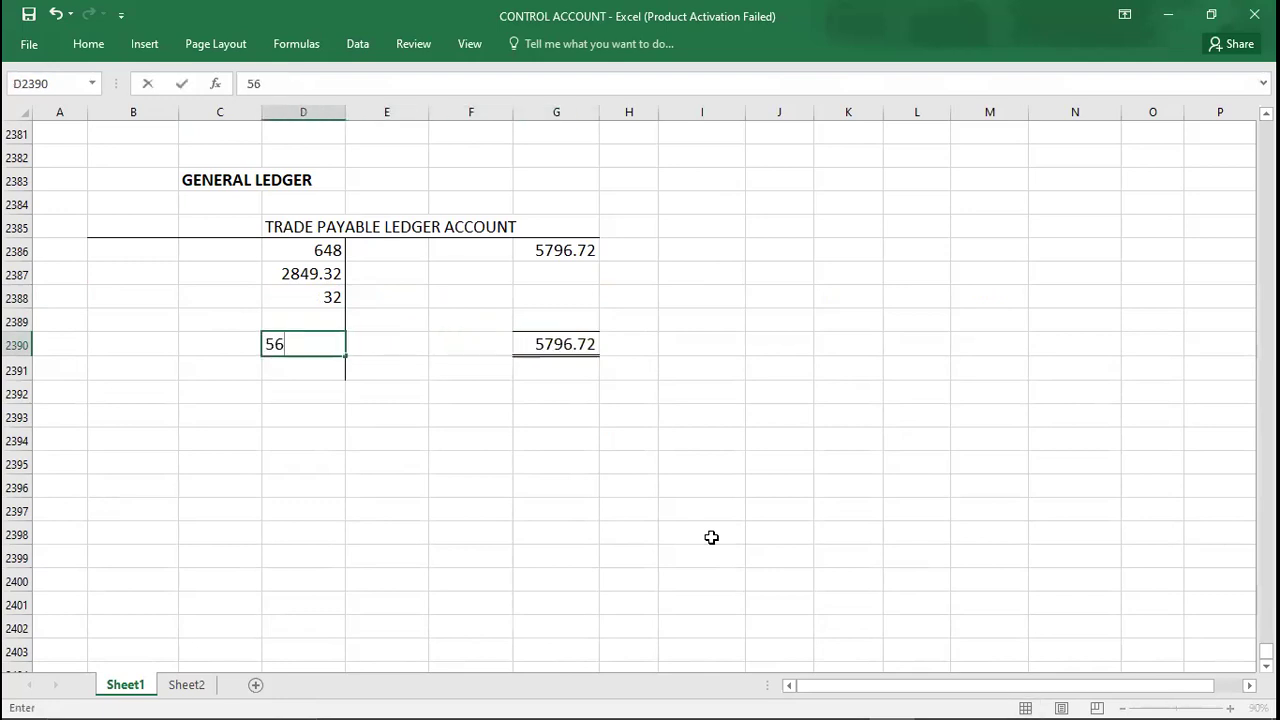
key(BackSpace)
text(796.72)
Label the balancing row C/D in C2389
key(Up)
key(Left)
text(C/D)
key(Right)
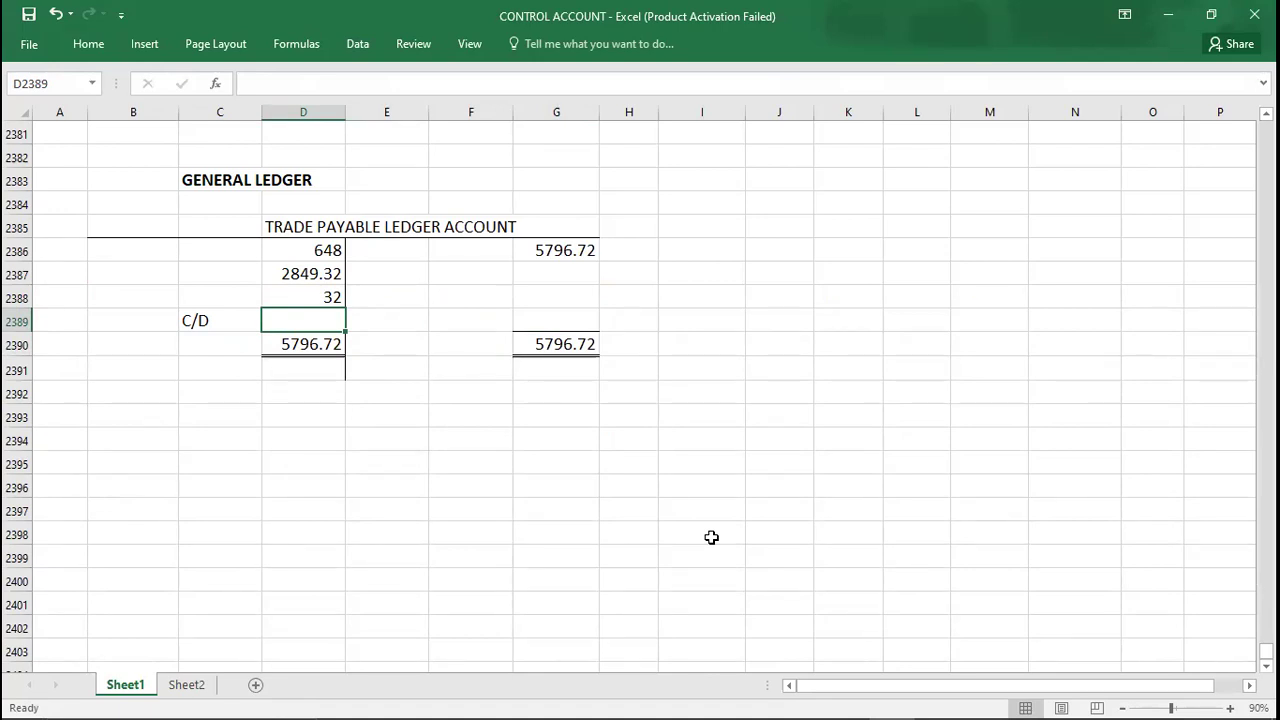
Enter 3529.3 as the carried-down balance in D2389
text(352)
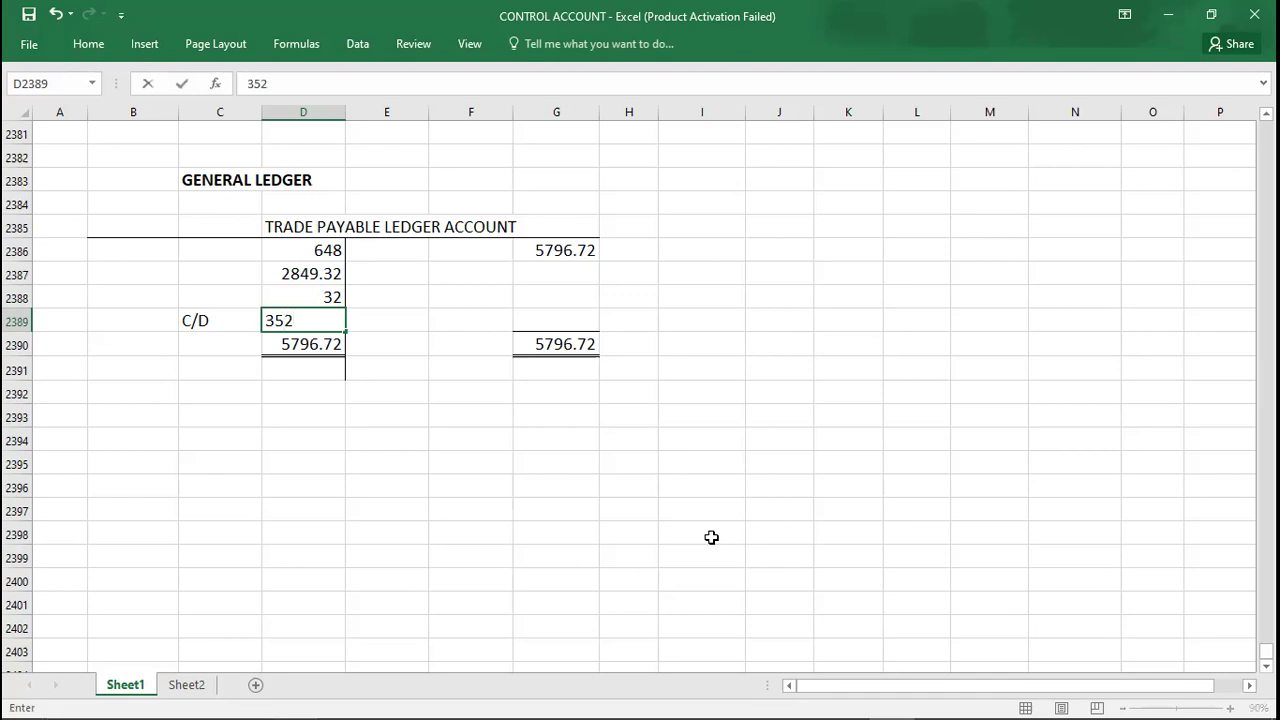
text(9.3)
key(Down)
key(Down)
key(Left)
key(Down)
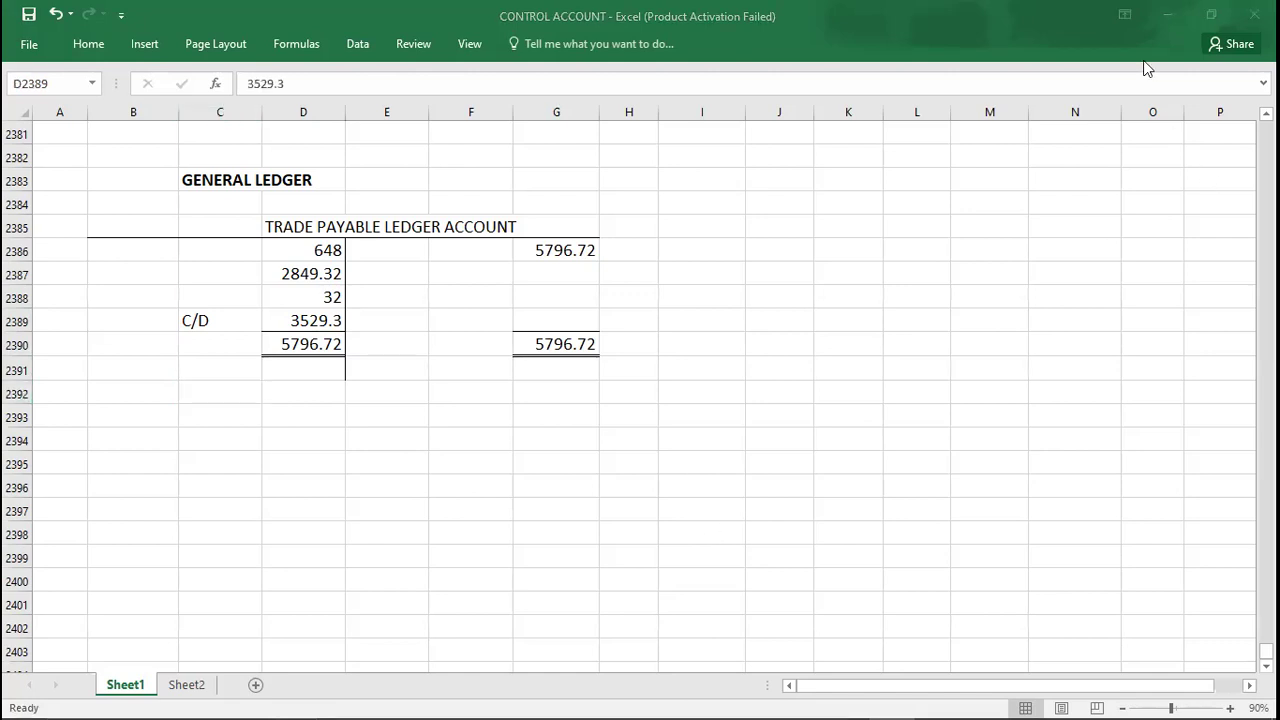
Set the carried-down balance in D2389 to 2267.4
click(290, 320)
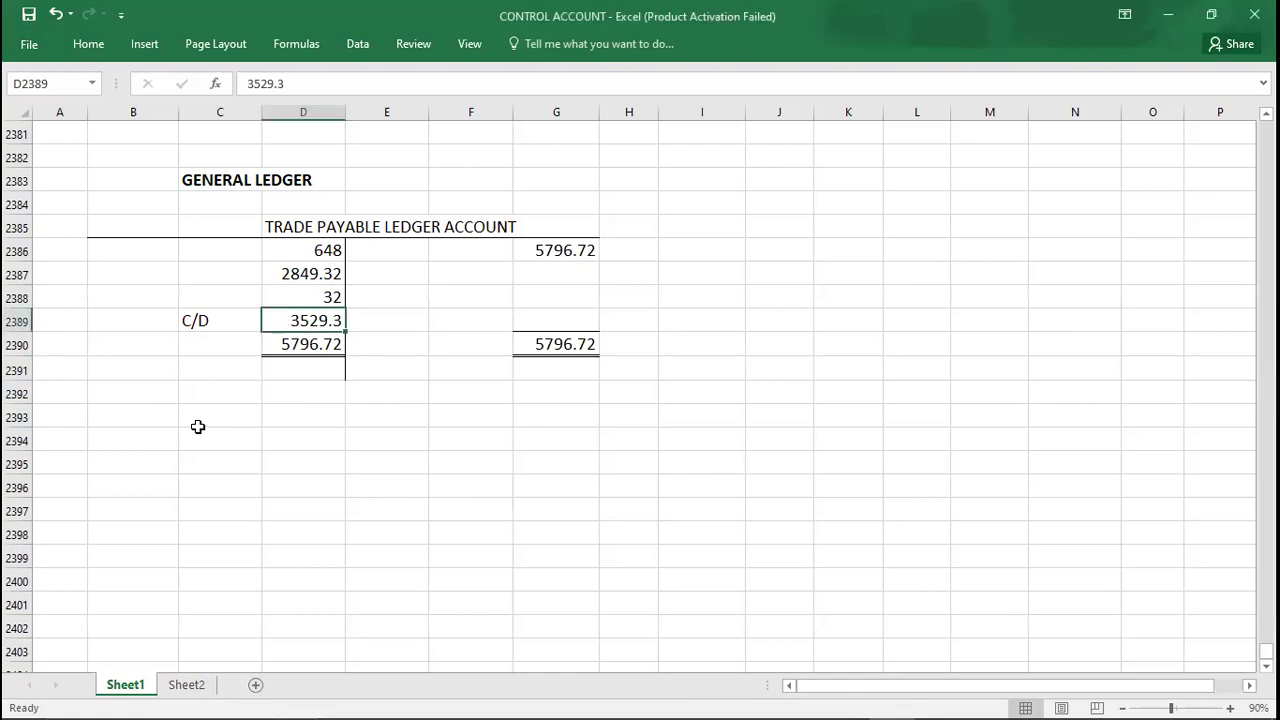
text(226)
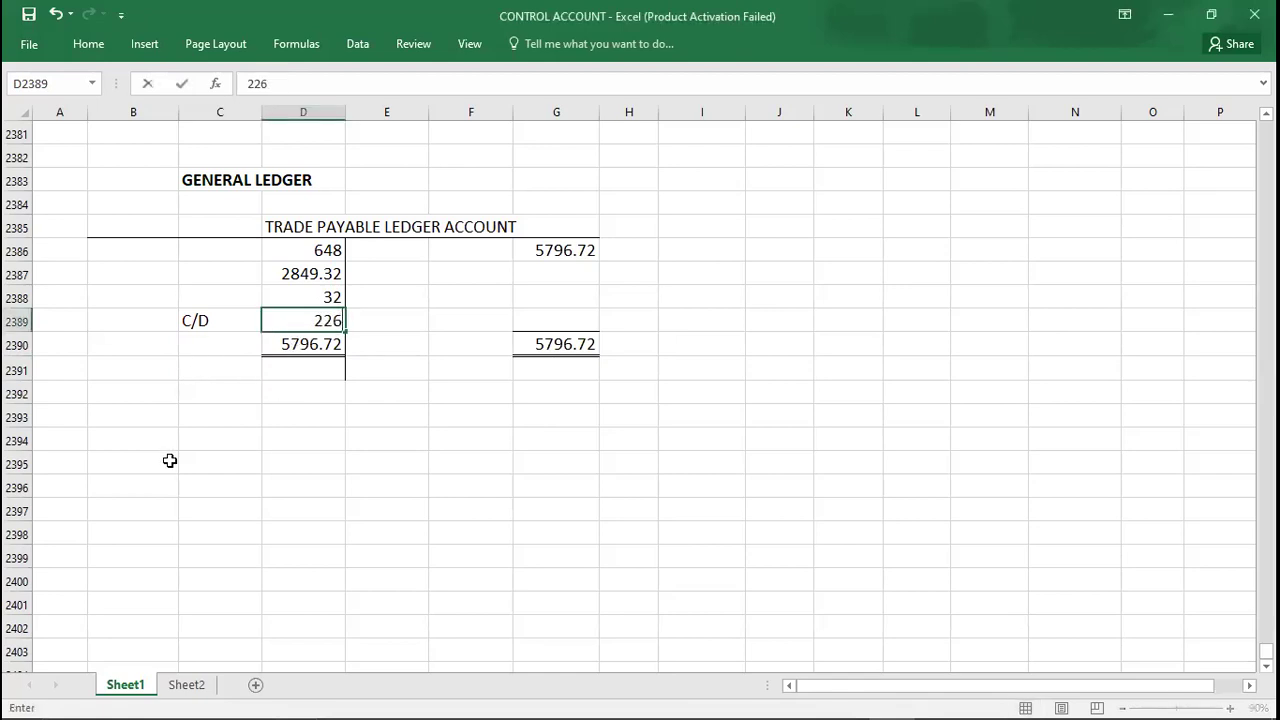
text(7.4)
key(Return)
key(Down)
key(Down)
key(Down)
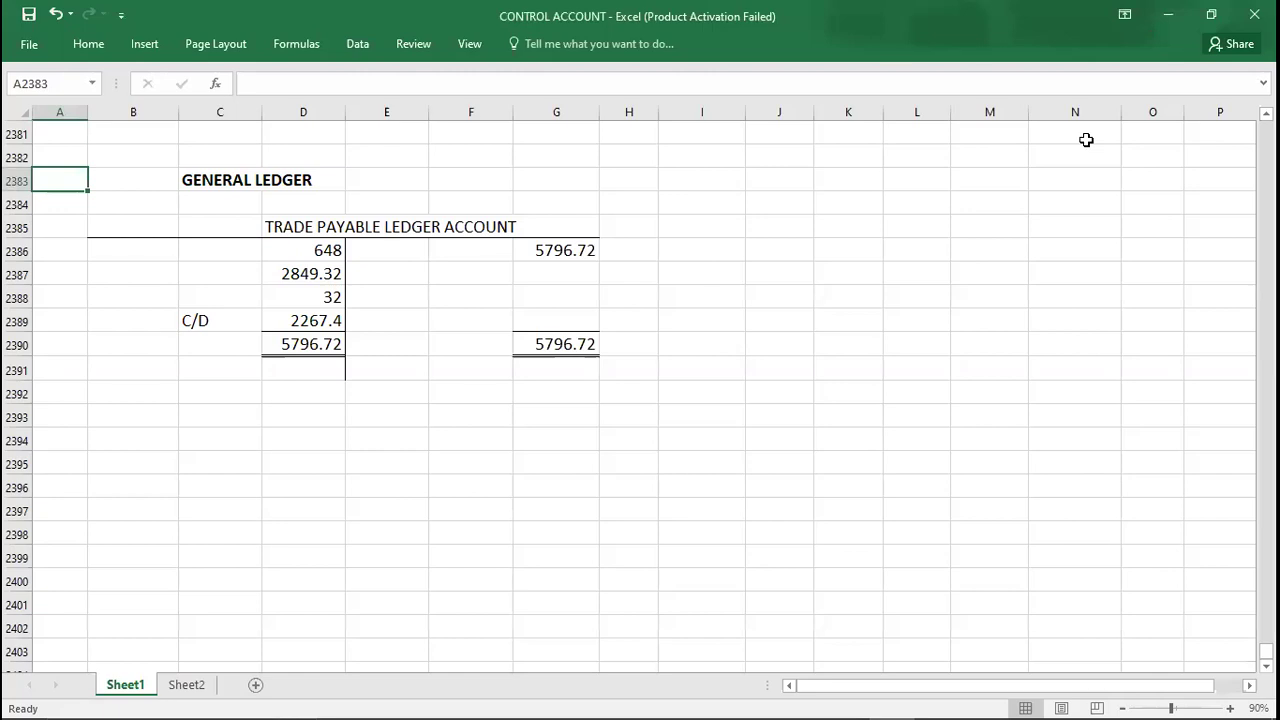
Switch to the Lecture 020 - Control Accounts presentation in PowerPoint and start its slide show from the first slide, duplicated on both displays
key(alt+Tab)
key(alt+Tab)
key(alt+Tab)
key(alt+Tab)
key(alt+Tab)
key(alt+Tab)
key(alt+Tab)
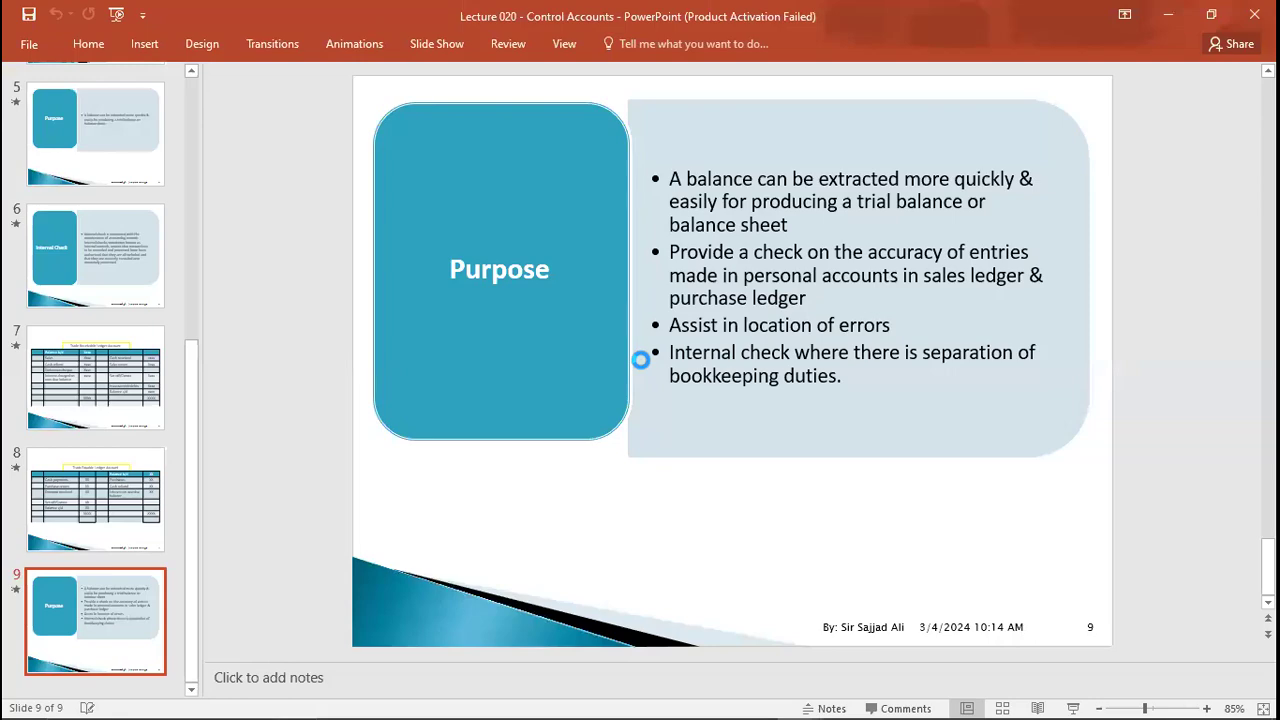
key(F5)
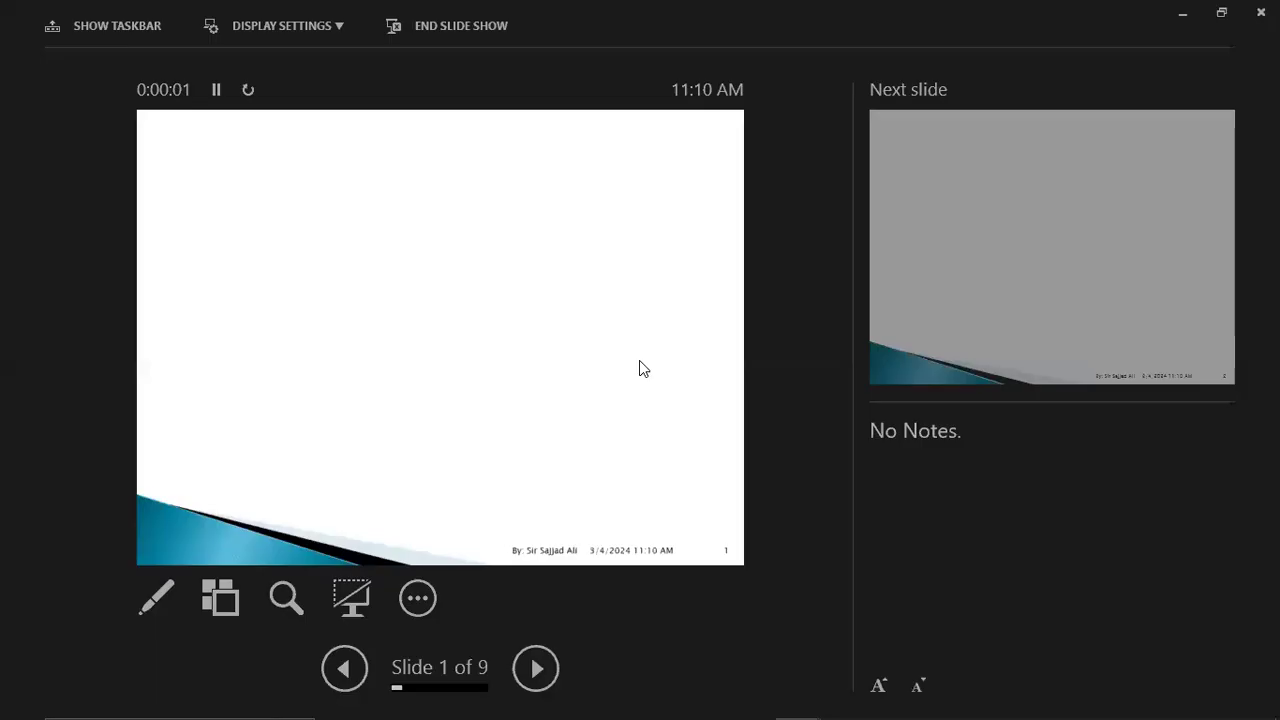
click(245, 28)
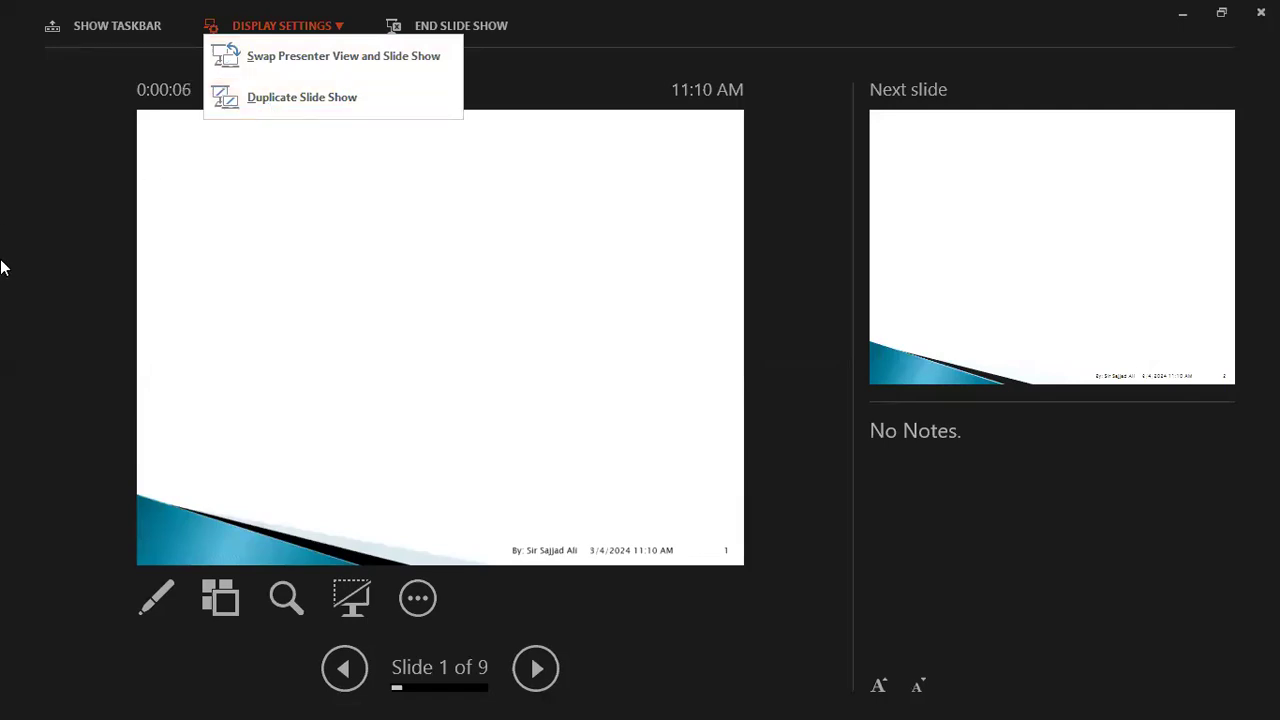
click(291, 108)
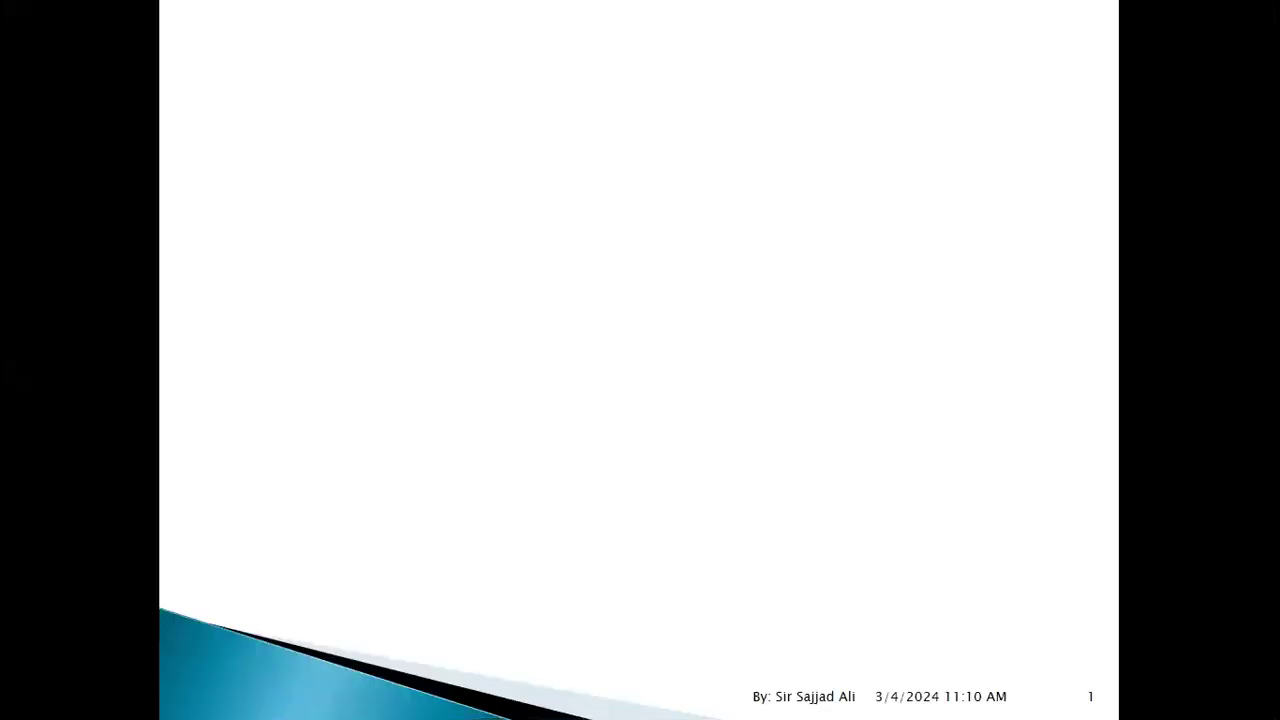
Advance through the slide show up to the Internal Check slide
key(Right)
key(Right)
key(Right)
key(Right)
key(Right)
key(alt+Tab)
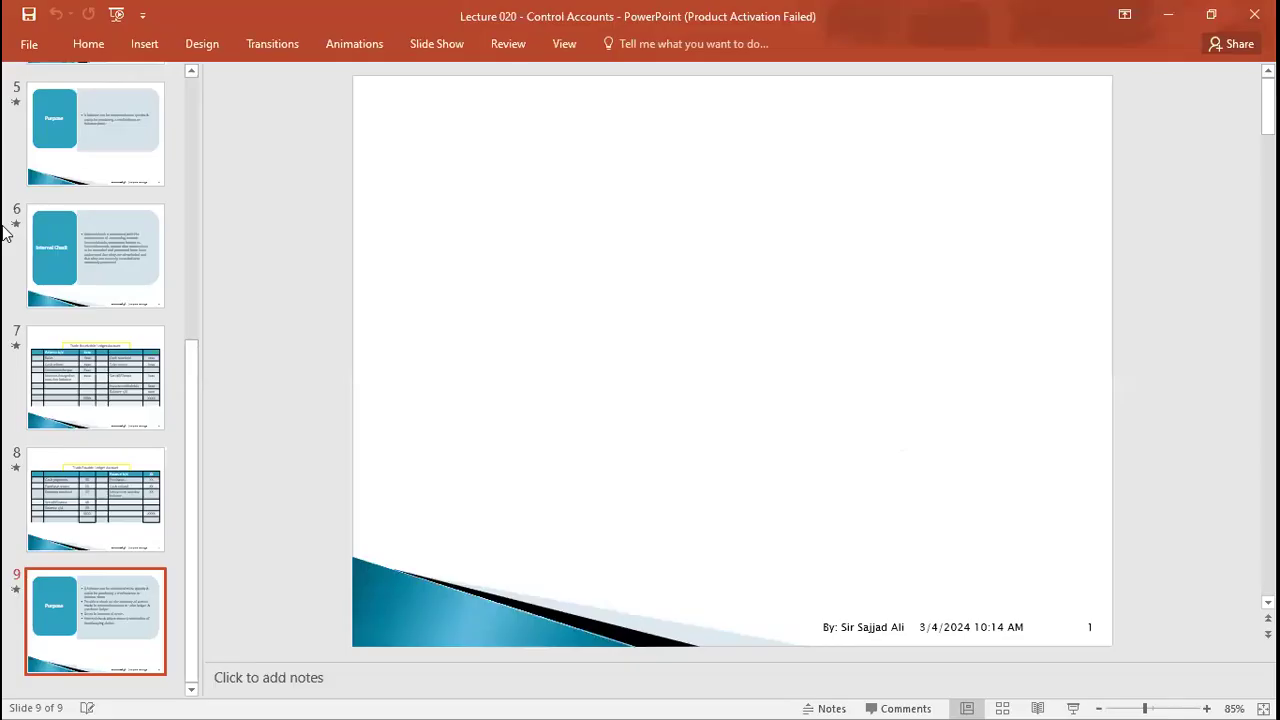
key(alt+Tab)
key(Right)
key(Right)
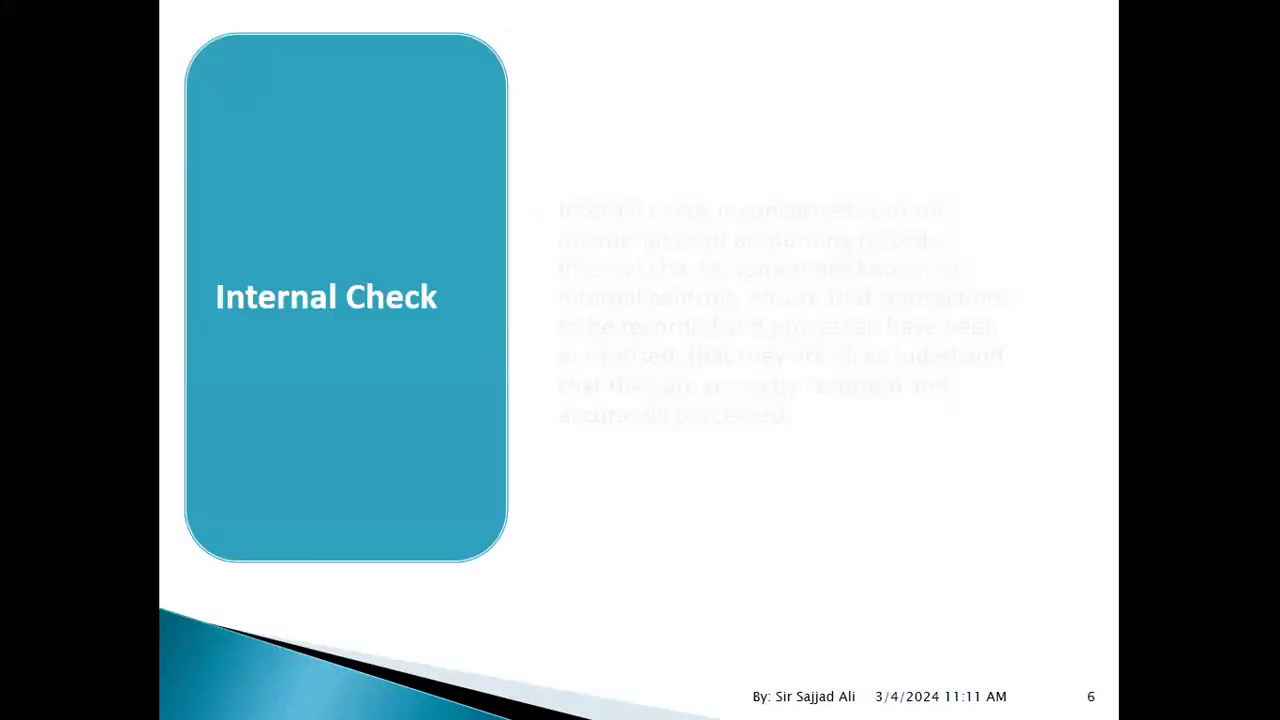
End the Control Accounts slide show, then switch to the CONTROL ACCOUNT workbook in Excel and minimize its window
key(Escape)
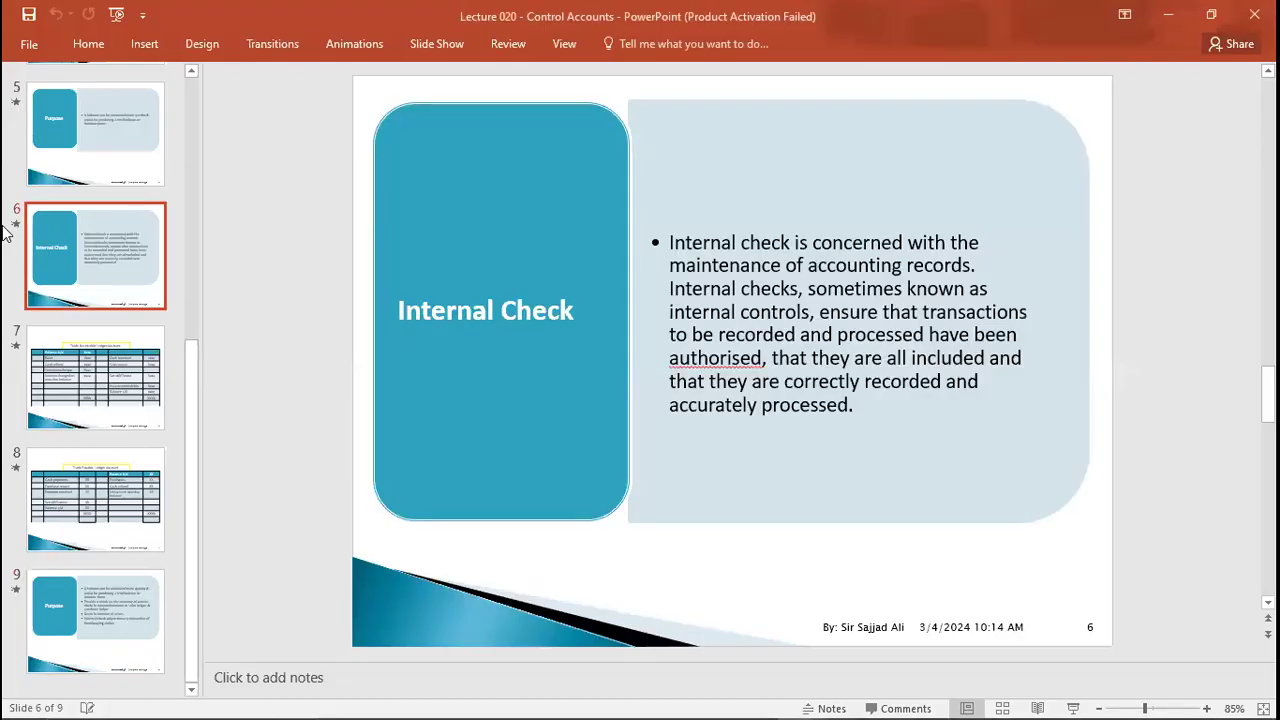
key(alt+Tab)
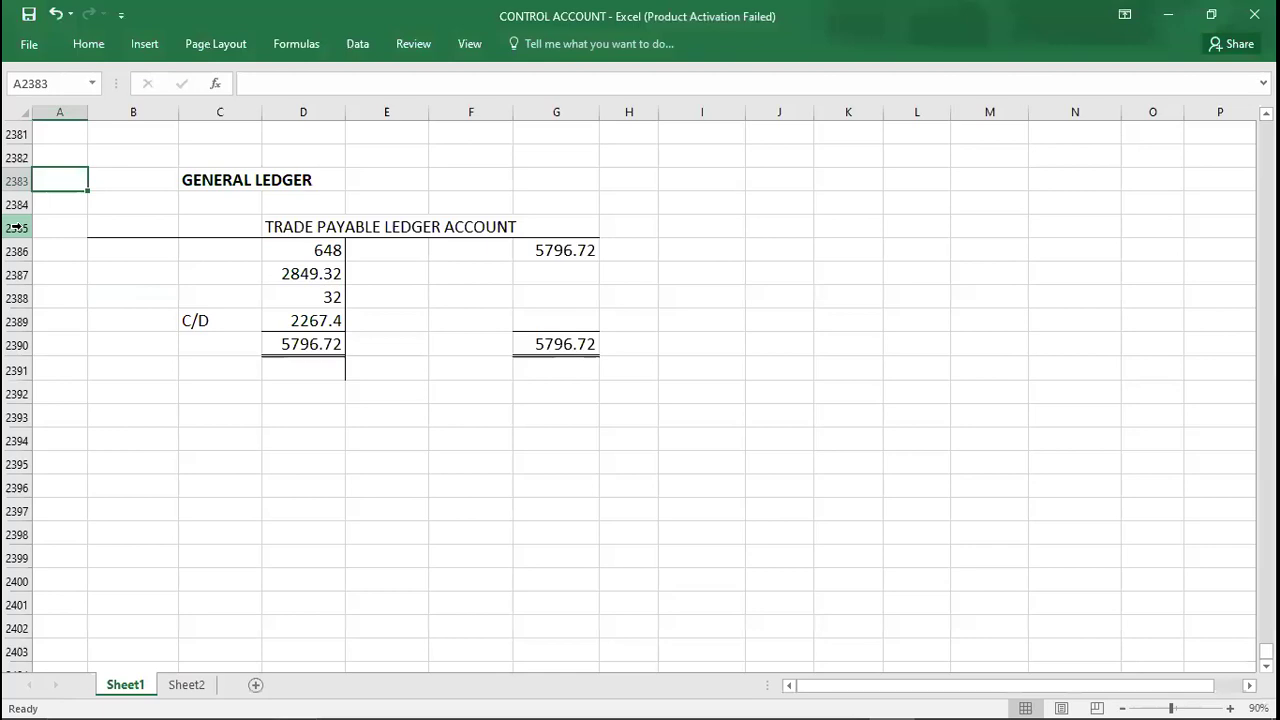
click(1168, 16)
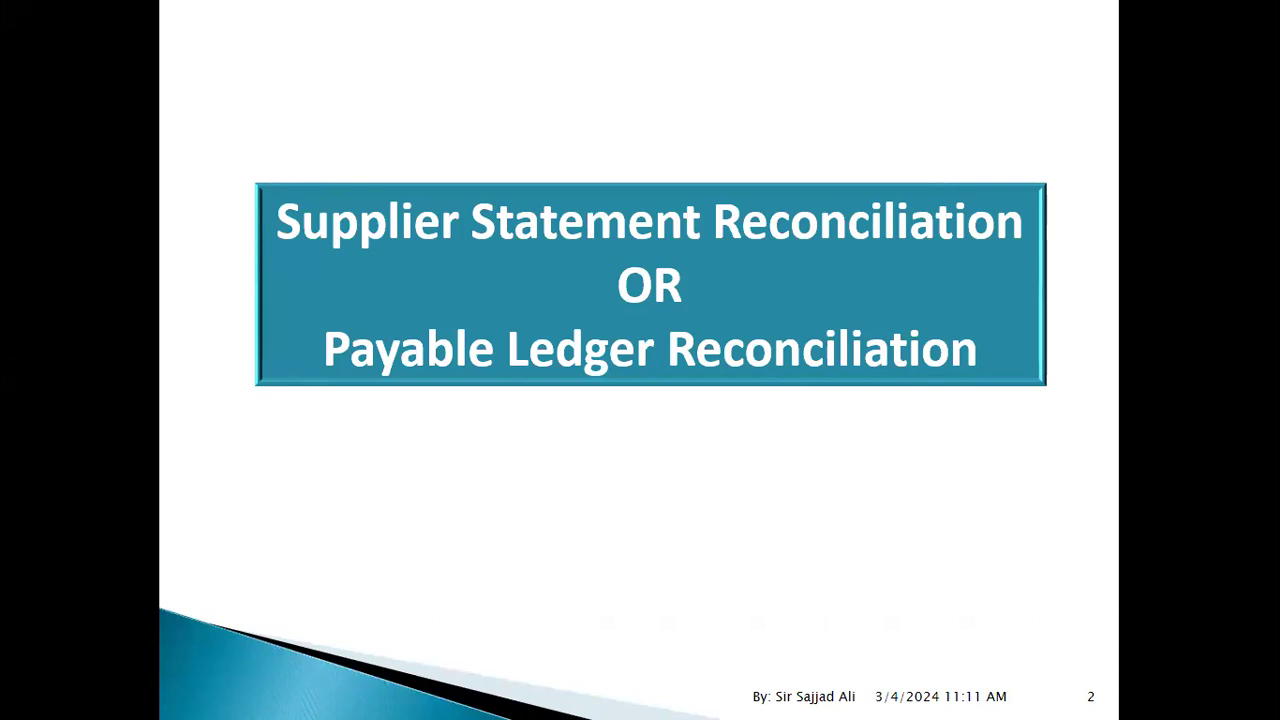
Switch back to the CONTROL ACCOUNT workbook and review the individual supplier accounts and journal entries above the general ledger
key(alt+Tab)
key(alt+Tab)
key(alt+Tab)
key(Up)
key(Up)
key(Up)
key(Up)
key(Up)
key(Up)
key(Up)
key(Up)
key(Up)
key(Up)
key(Up)
key(Up)
key(Up)
key(Up)
key(Up)
key(Up)
key(Up)
key(Up)
key(Up)
key(Up)
key(Up)
key(Up)
key(Up)
key(Up)
key(Up)
key(Up)
key(Up)
key(Up)
key(Up)
key(Up)
key(Up)
key(Up)
key(Up)
key(Up)
key(Up)
key(Up)
key(Up)
key(Up)
key(Up)
key(Up)
key(Up)
key(Up)
key(Up)
key(Up)
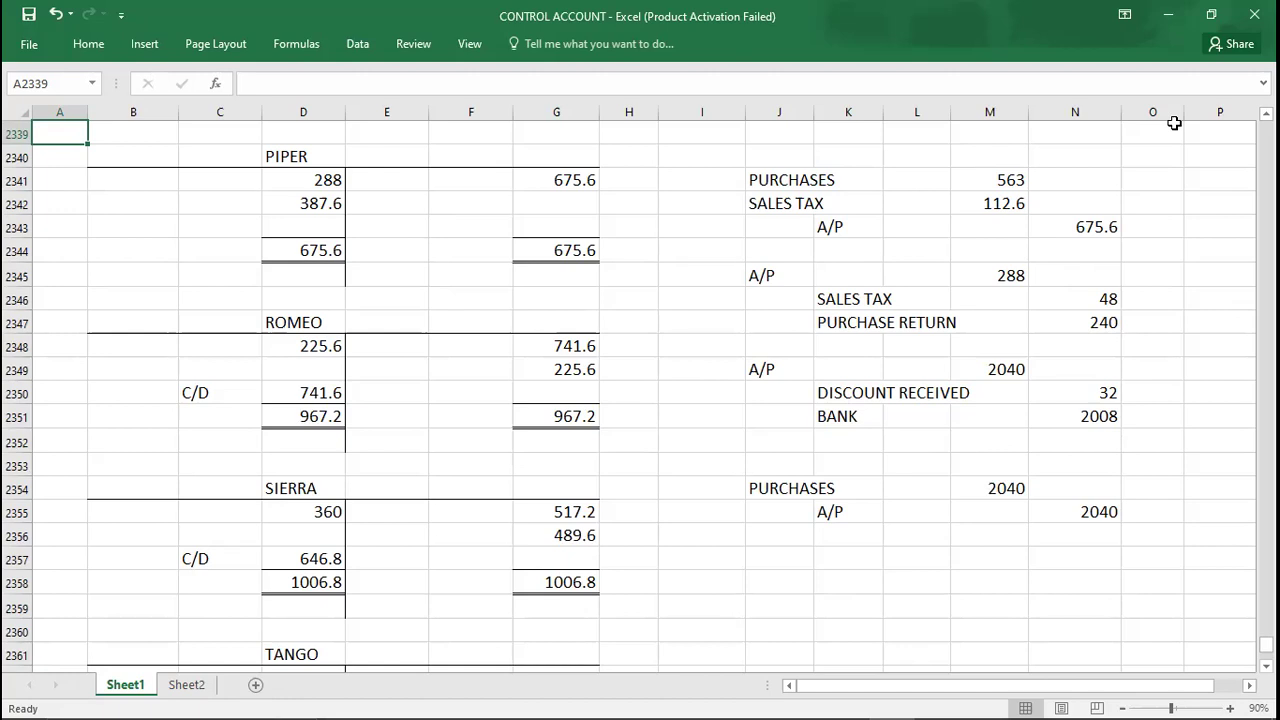
Switch to Acrobat and bring up the Supplier Statement Reconciliation document
key(alt+Tab)
key(alt+Tab)
key(alt+Tab)
key(alt+Tab)
key(alt+Tab)
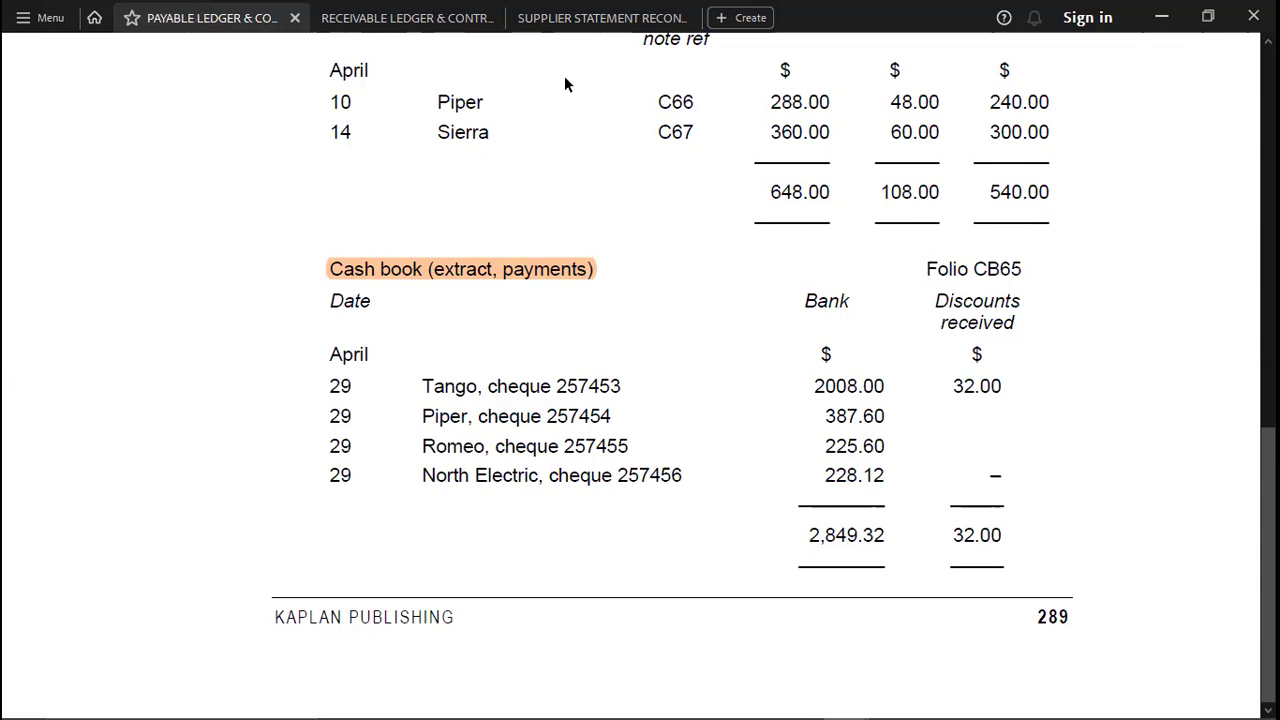
click(430, 18)
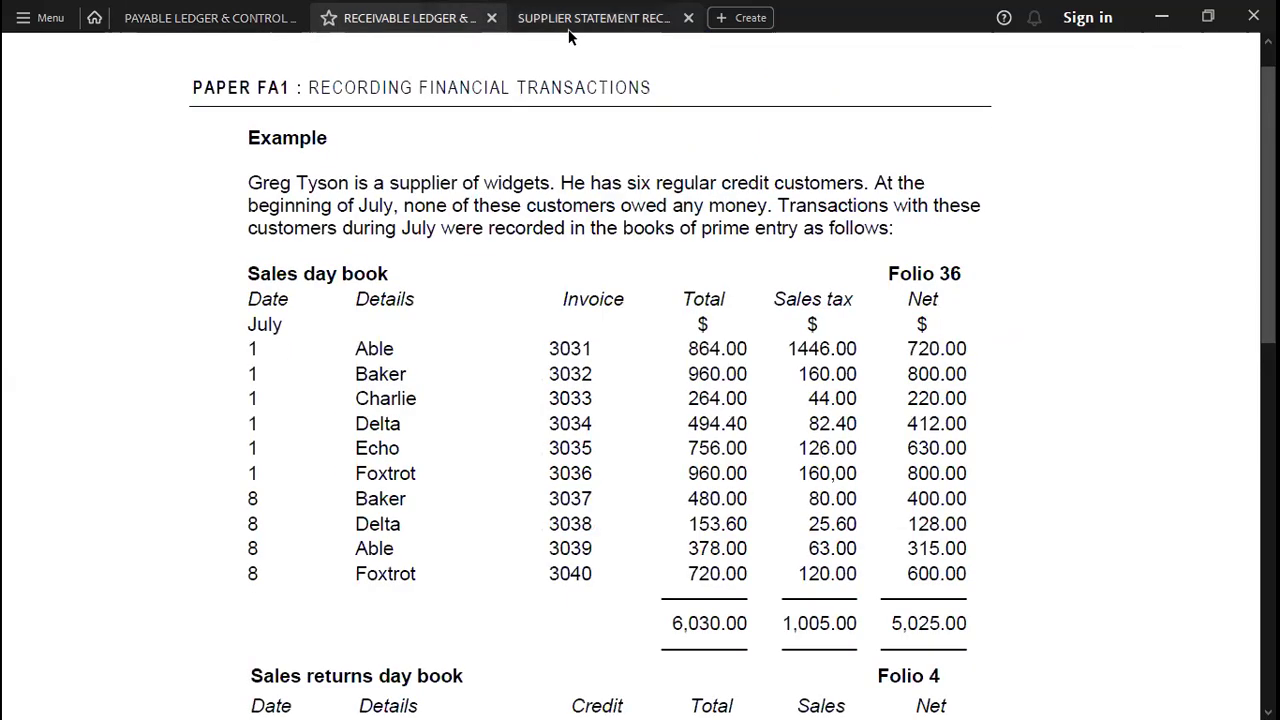
click(570, 20)
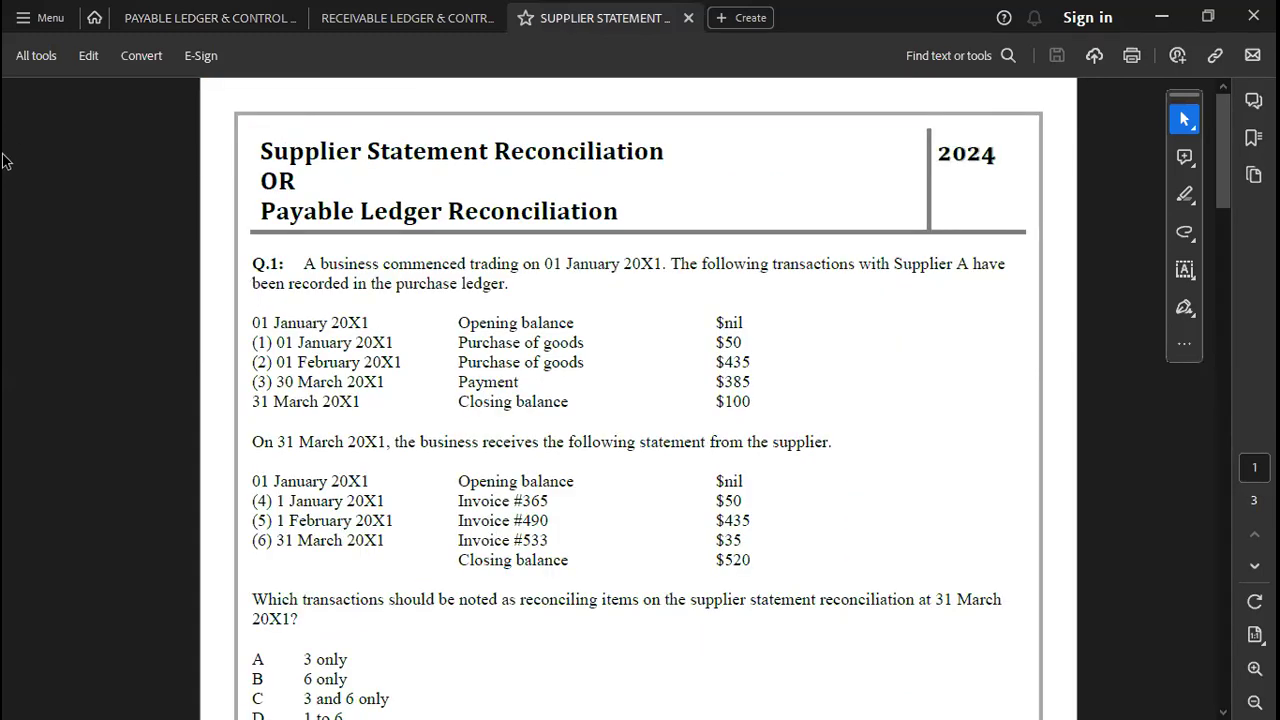
Show the Supplier Statement Reconciliation document in read mode and enlarge the page by two zoom levels
key(ctrl+h)
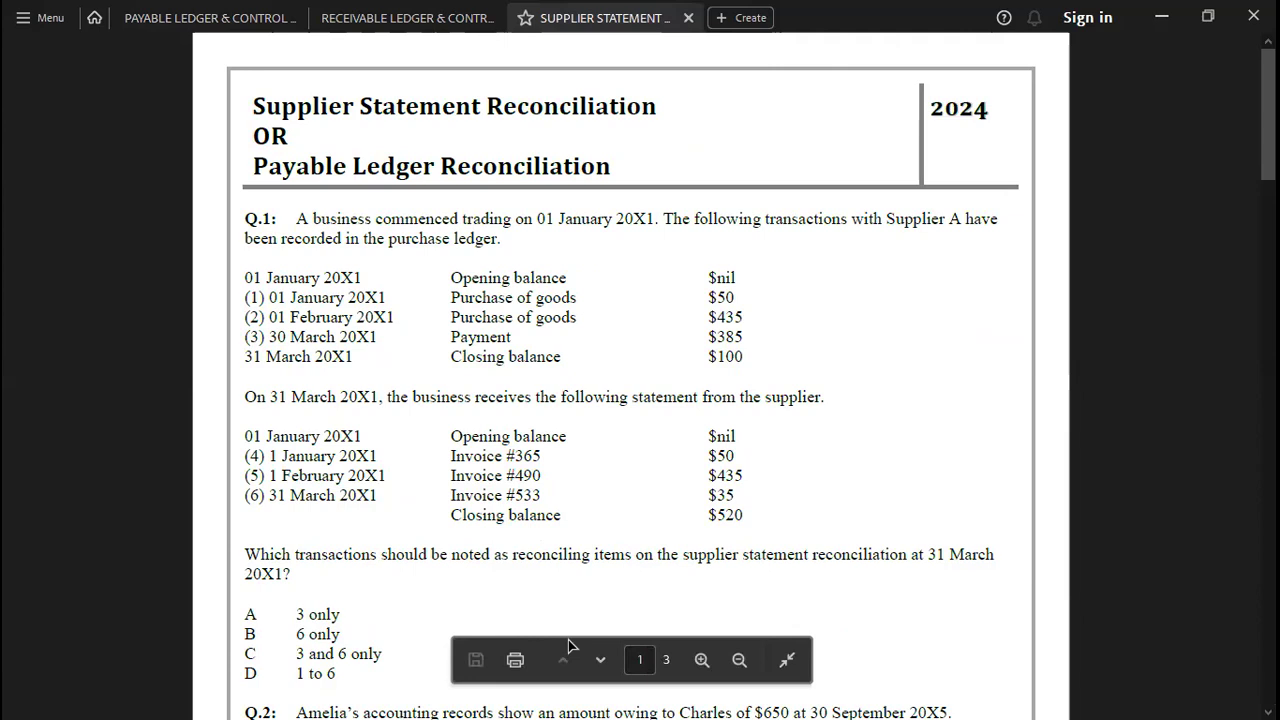
click(702, 660)
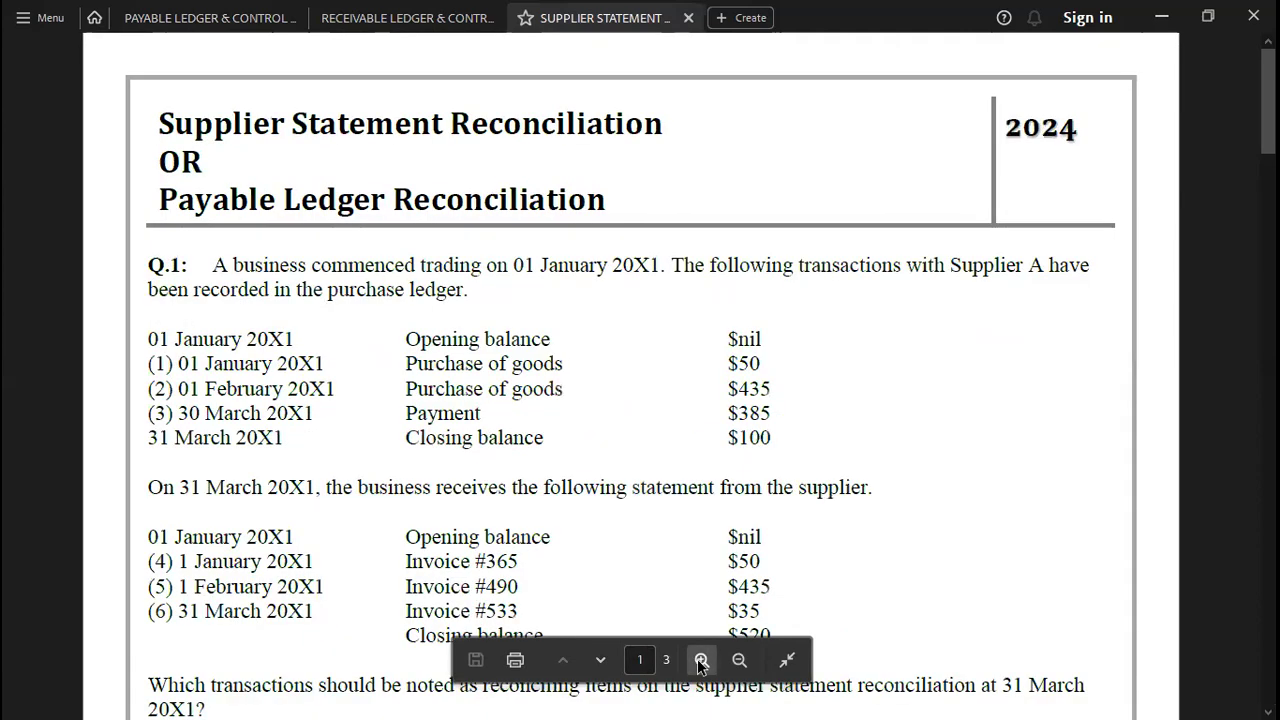
click(702, 660)
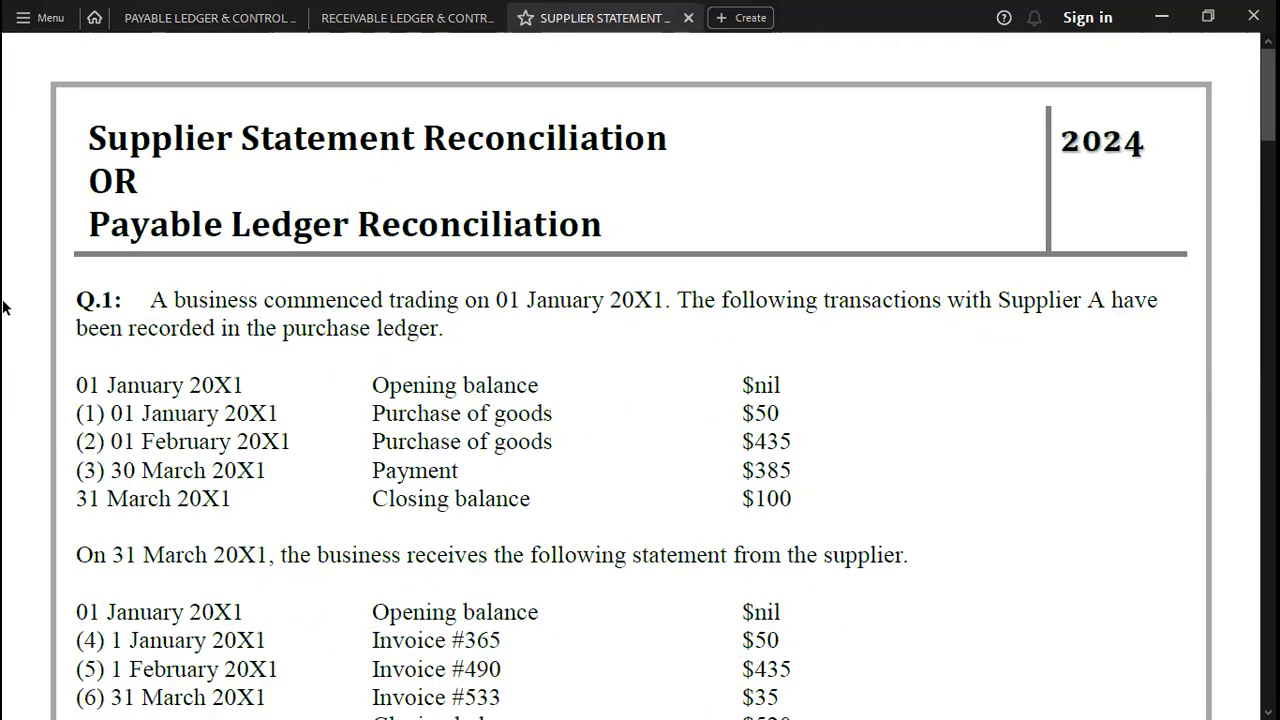
Read Q.1, comparing the purchase ledger transactions with the supplier's statement and checking the answer options for the reconciling items
scroll(3, 307, down, 1)
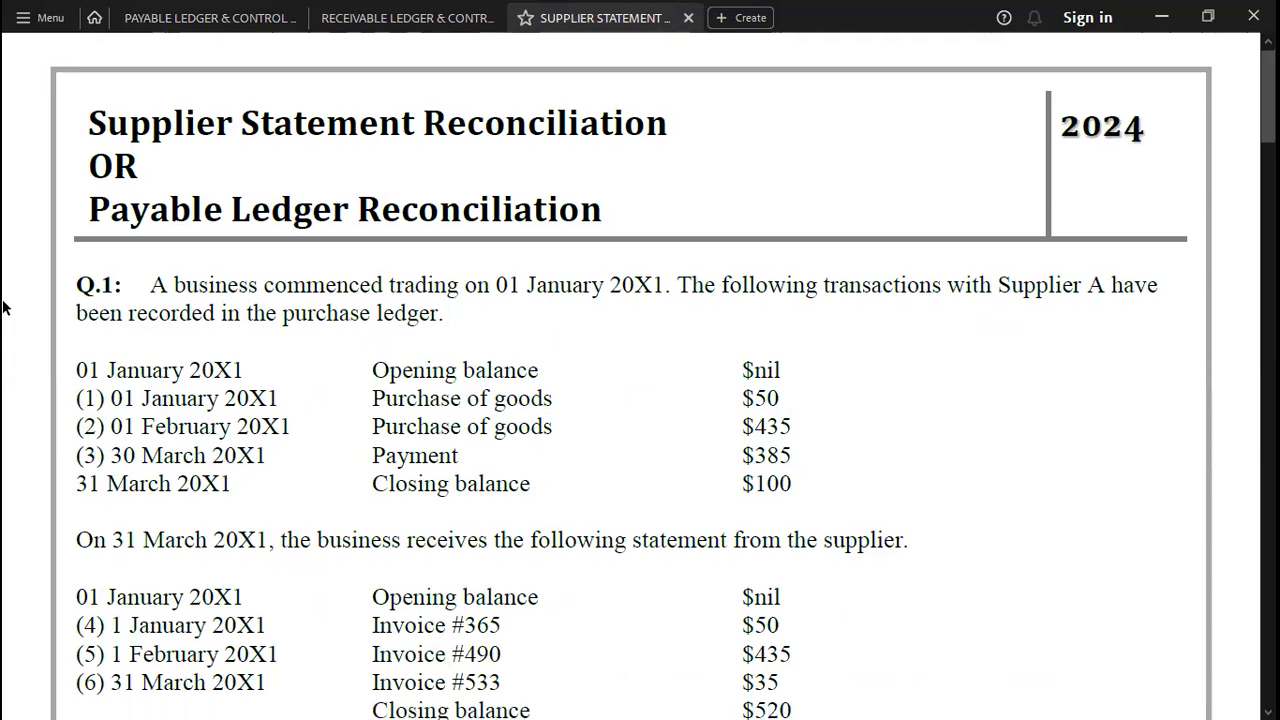
scroll(3, 307, down, 2)
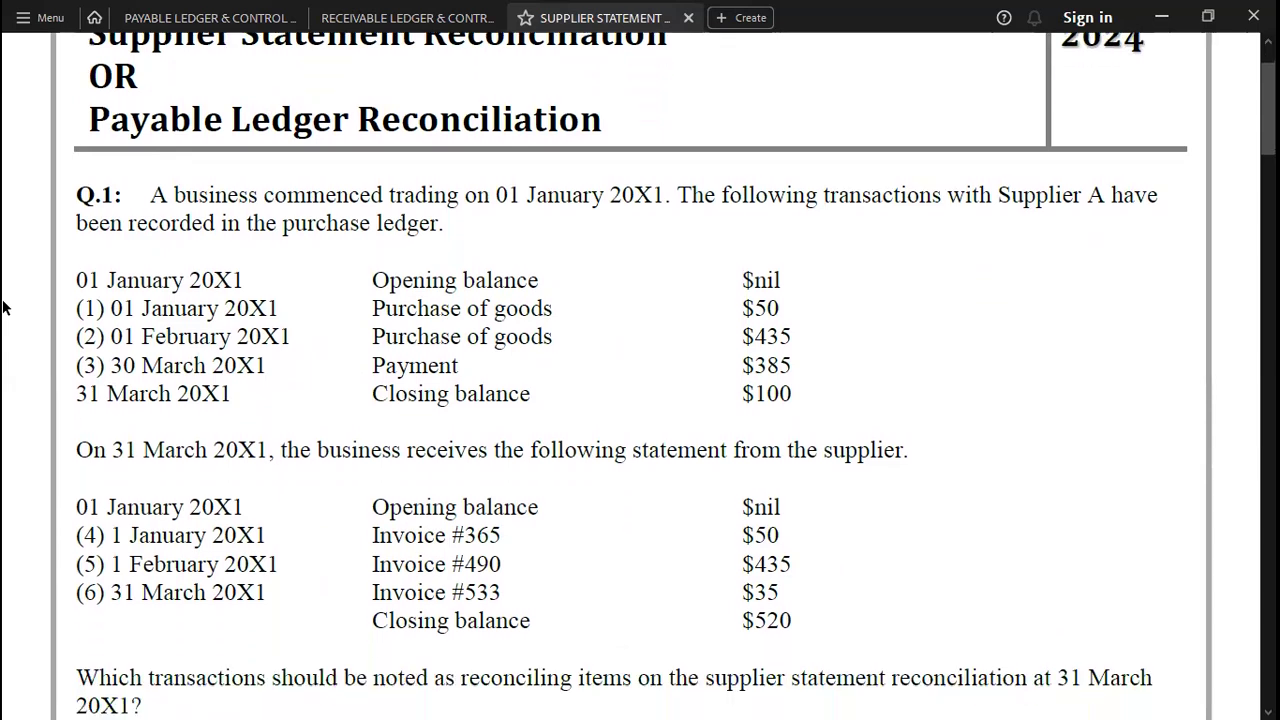
scroll(3, 307, down, 1)
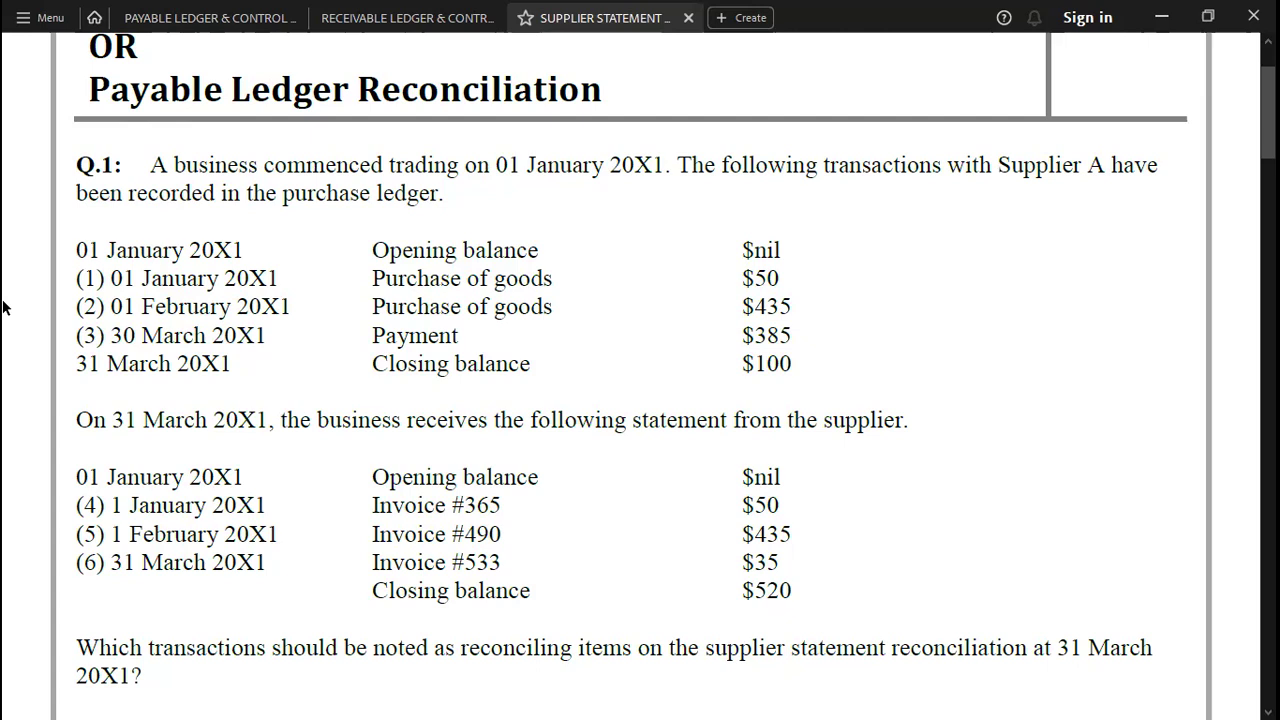
scroll(3, 307, down, 1)
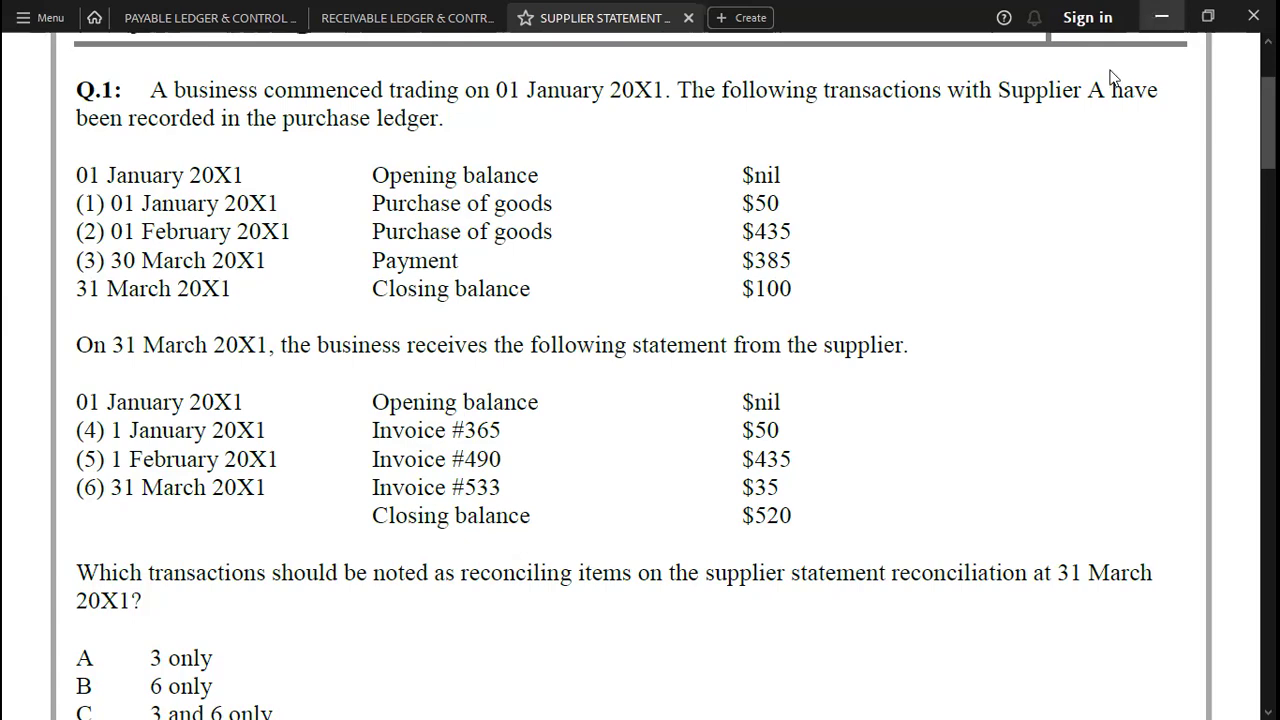
scroll(1188, 162, down, 2)
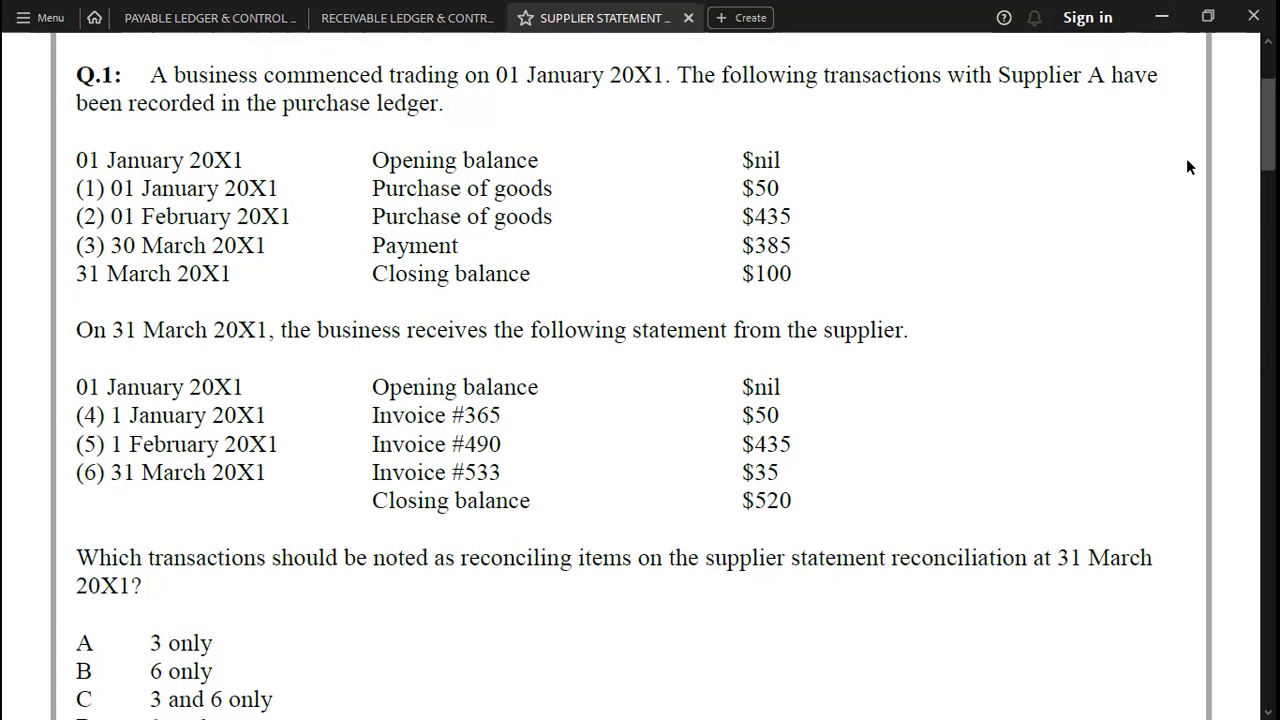
scroll(1188, 167, down, 2)
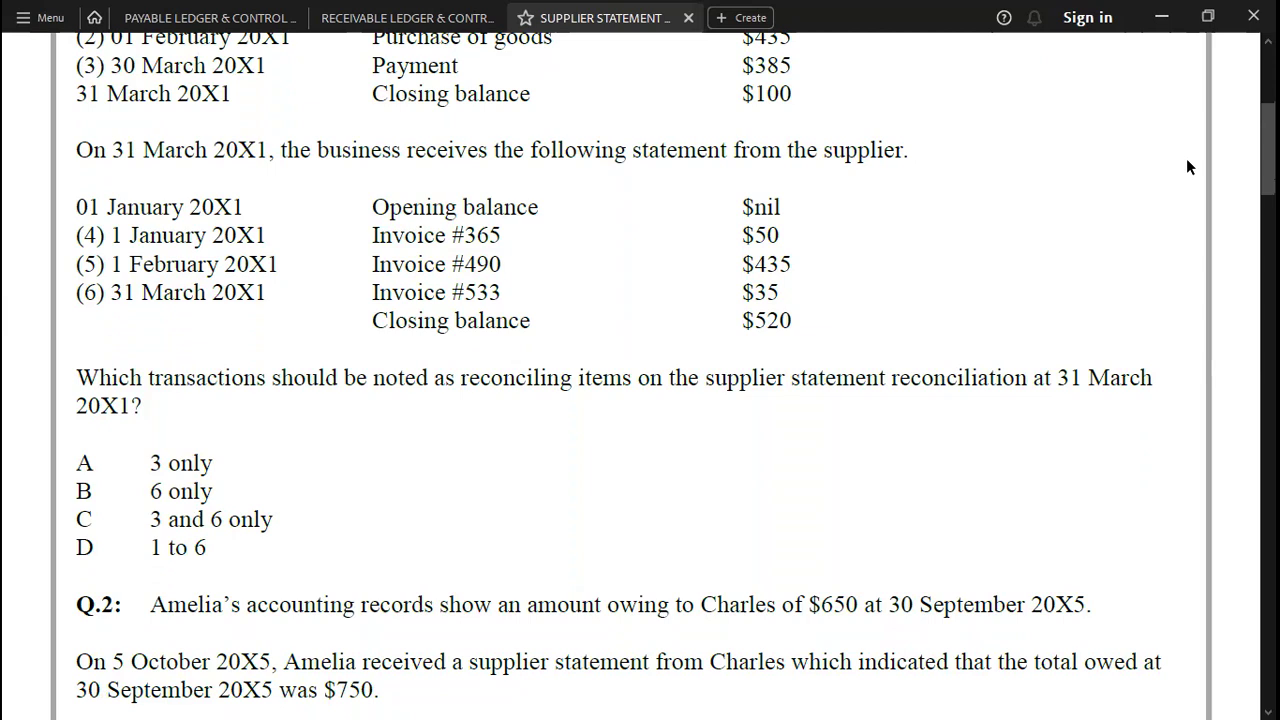
scroll(1187, 167, up, 2)
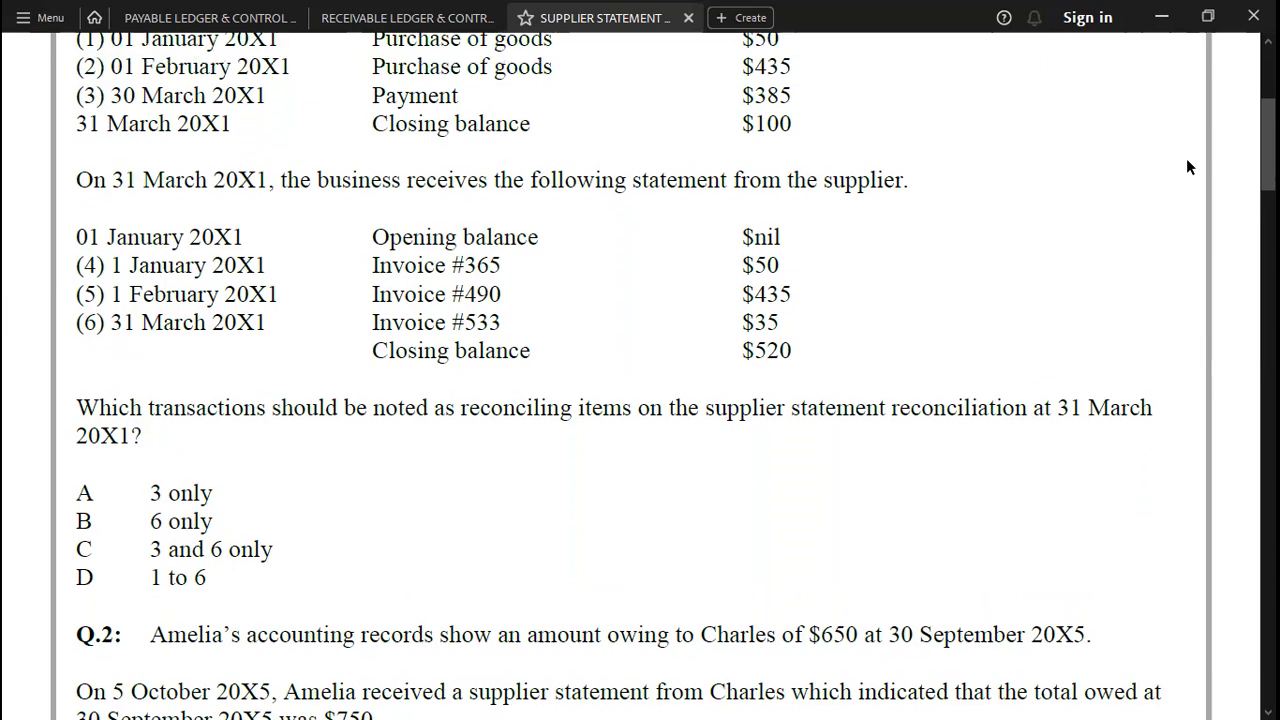
scroll(1187, 167, up, 1)
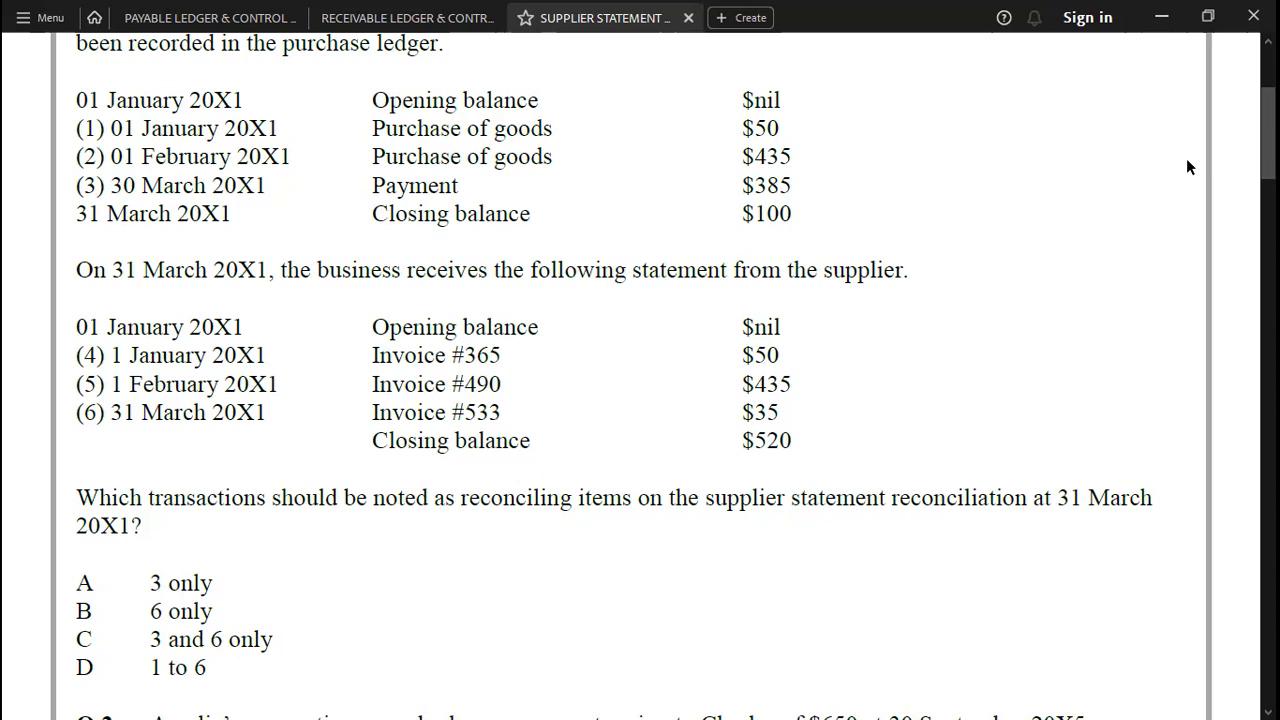
Switch to the CONTROL ACCOUNT workbook and add a bold PAYABLE LEDGER heading in C2393, below the general ledger account
key(alt+Tab)
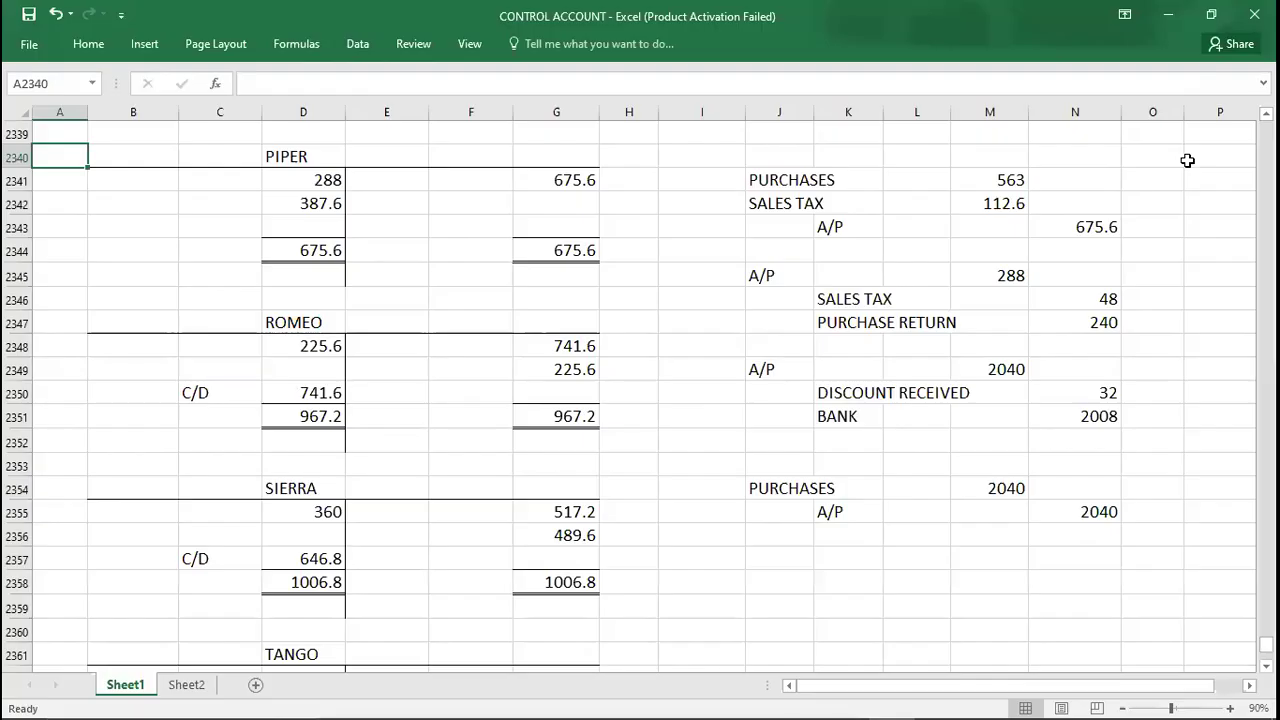
key(Down)
key(Down)
key(Down)
key(Down)
key(Down)
key(Down)
key(Down)
key(Down)
key(Down)
key(Down)
key(Down)
key(Down)
key(Down)
key(Down)
key(Down)
key(Down)
key(Down)
key(Down)
key(Down)
key(Down)
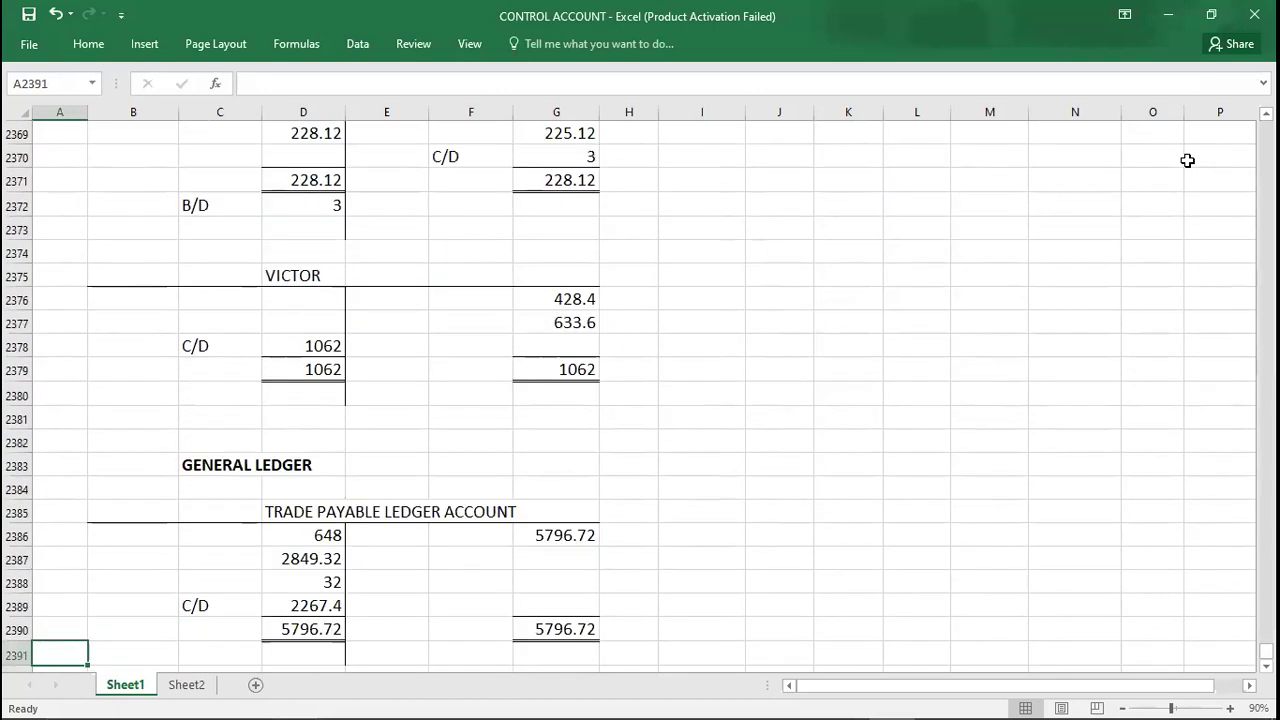
key(Down)
key(Down)
key(Down)
key(Down)
key(Down)
key(Down)
key(Down)
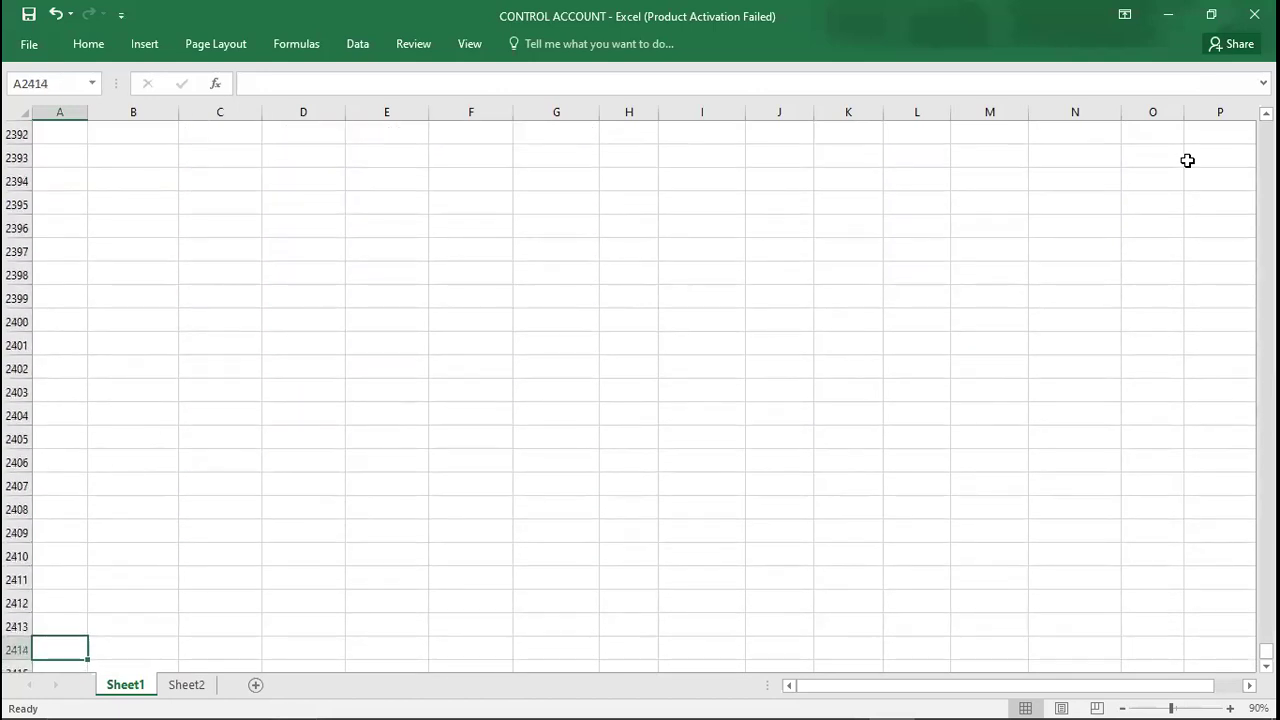
click(237, 148)
text(PAYABLE)
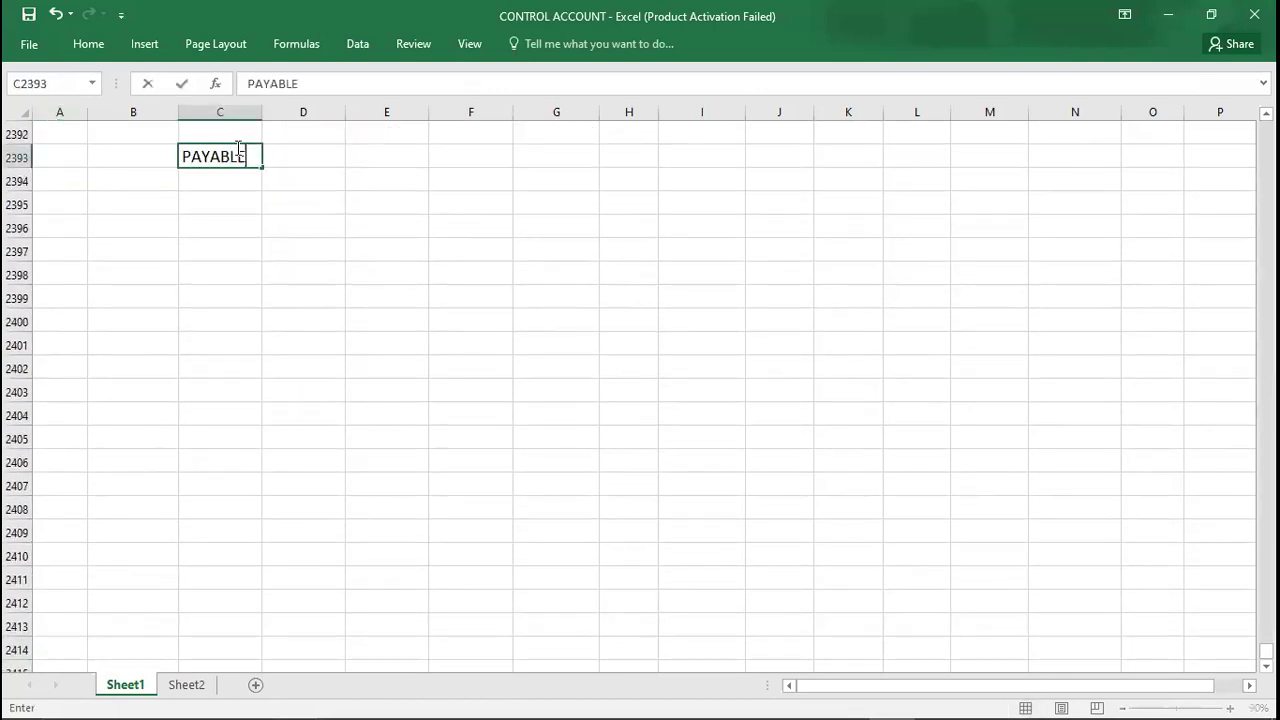
text( LEDGER)
key(ctrl+Return)
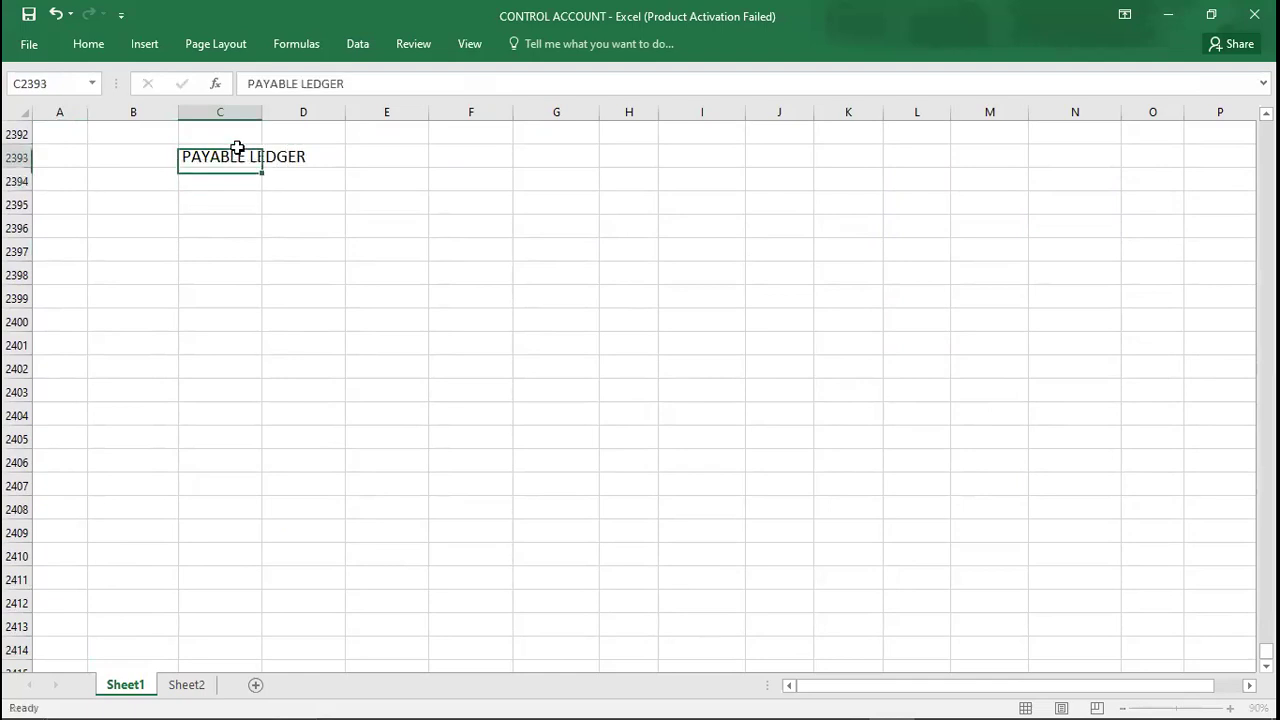
key(ctrl+b)
Copy the TRADE PAYABLE LEDGER ACCOUNT block in B2385:G2391
key(Down)
key(Down)
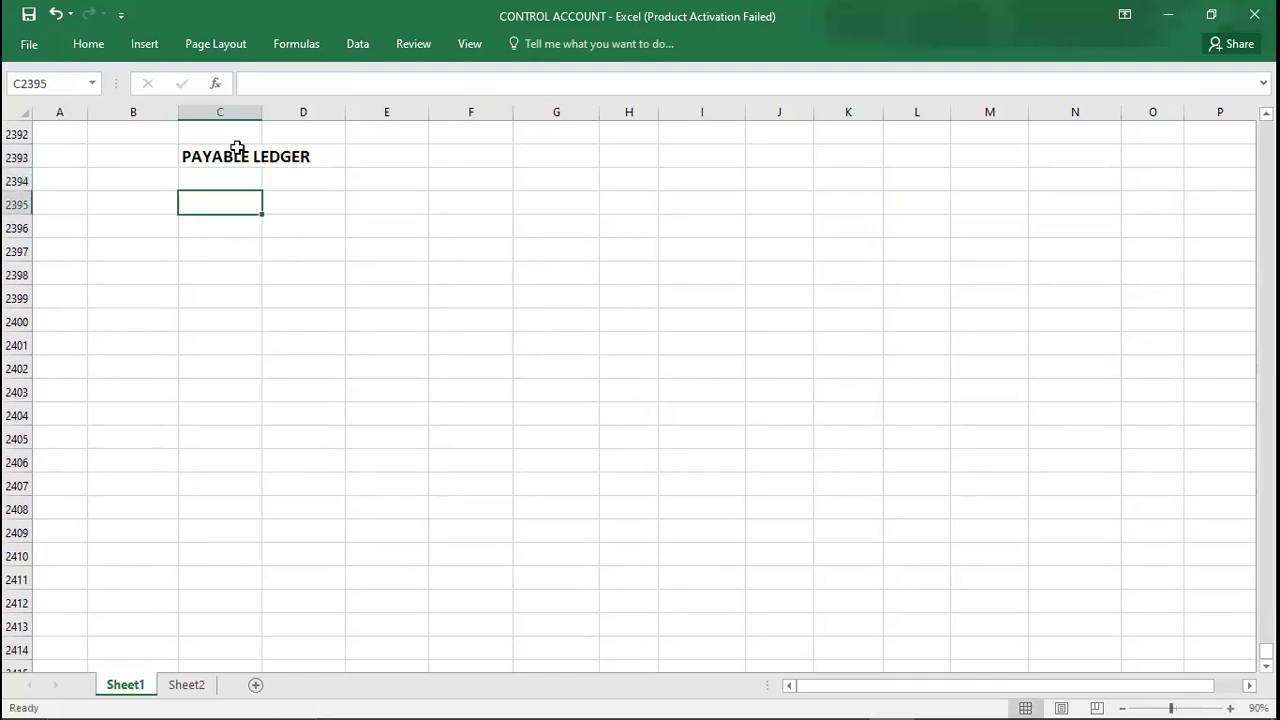
key(Left)
key(shift+Right)
key(Up)
key(Up)
key(Up)
key(Up)
key(Up)
key(Up)
key(Up)
key(Up)
key(Up)
key(Up)
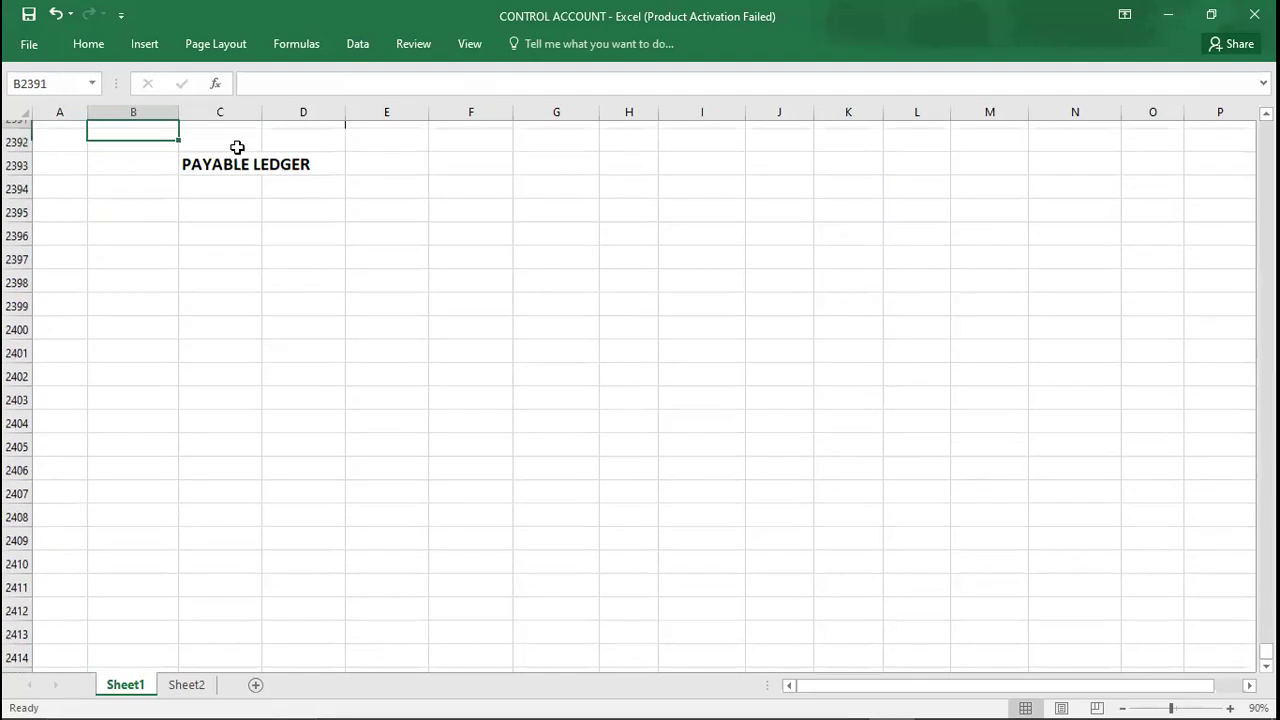
key(shift+Right)
key(shift+Right)
key(shift+Right)
key(shift+Right)
key(shift+Right)
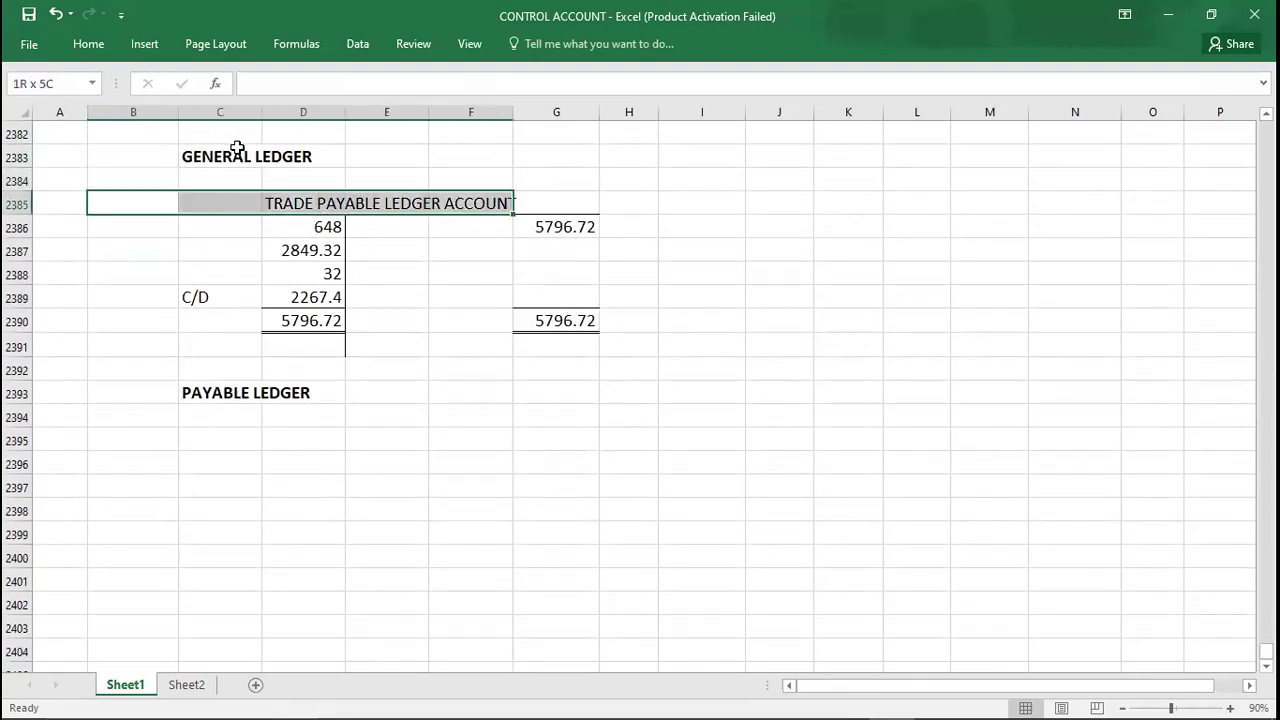
key(shift+Down)
key(shift+Down)
key(shift+Down)
key(shift+Down)
key(shift+Down)
key(shift+Down)
key(ctrl+c)
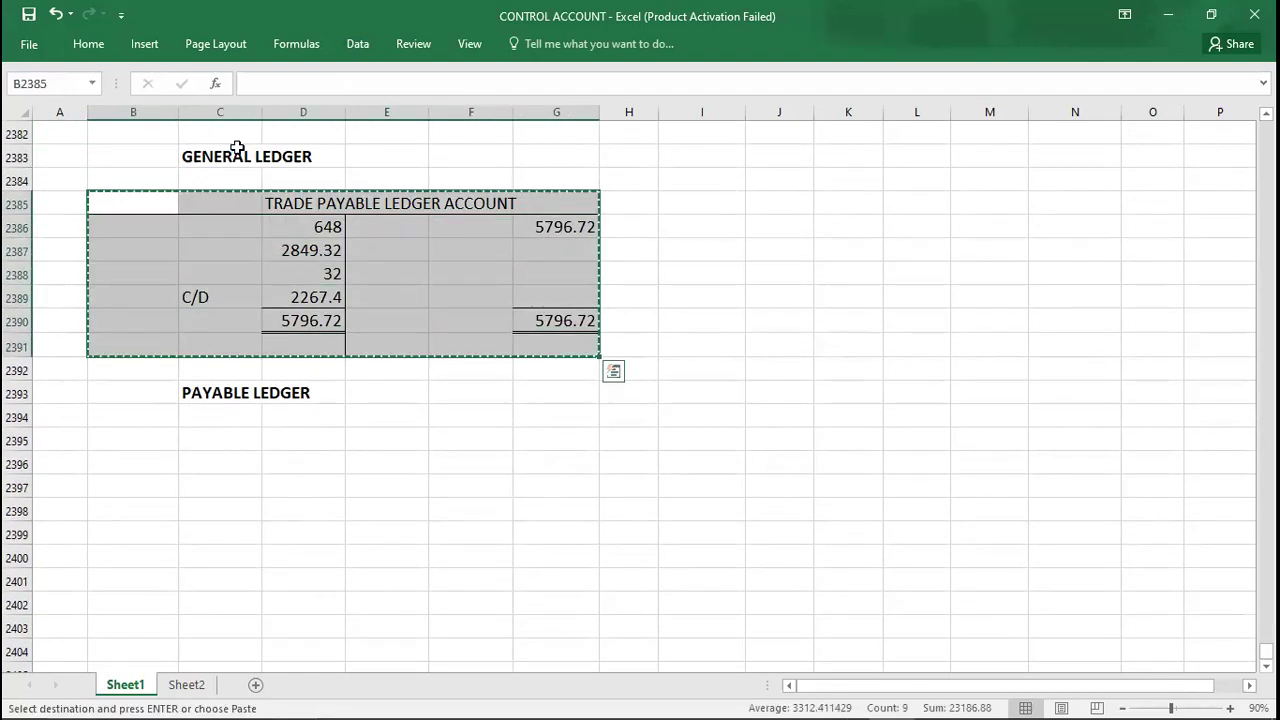
Paste the account layout at B2395 under PAYABLE LEDGER, clear its contents, and title it MR. A in D2395
key(Down)
key(Down)
key(Down)
key(Down)
key(Down)
key(Down)
key(Down)
key(Down)
key(Down)
key(Down)
key(Down)
key(Down)
key(Down)
key(Down)
key(Down)
key(Down)
key(Down)
key(Down)
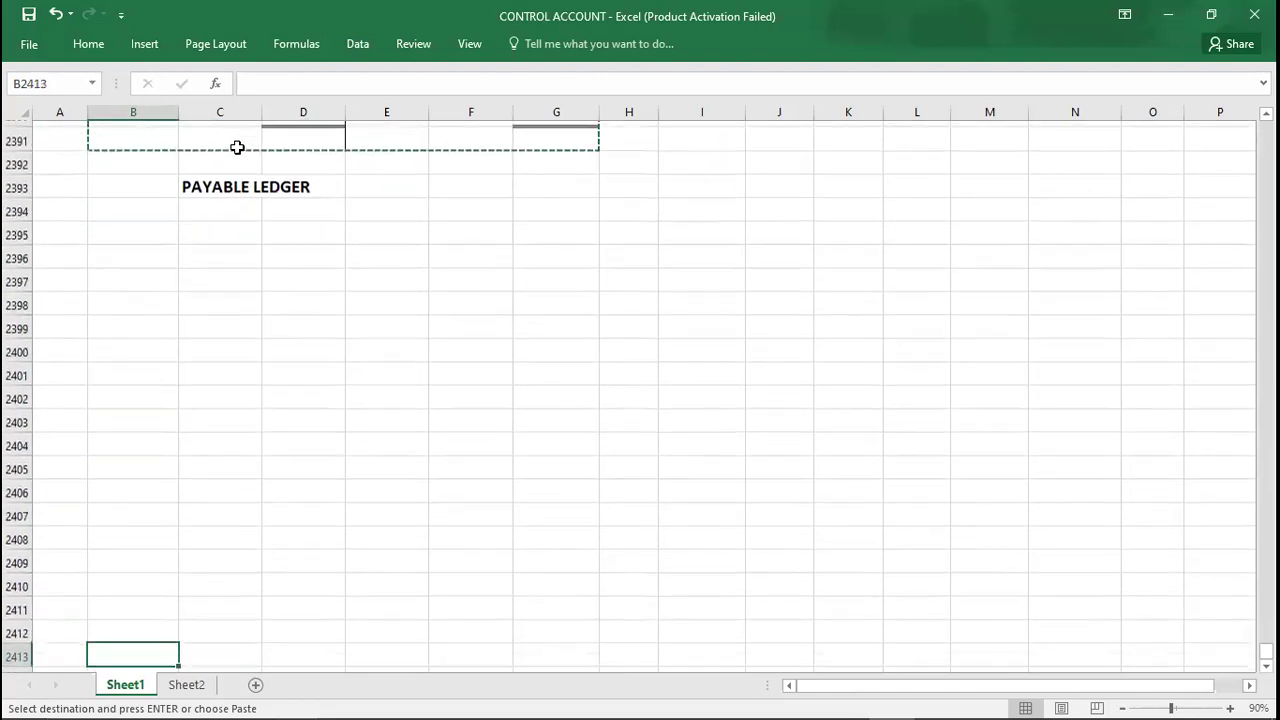
key(Up)
key(Up)
key(Up)
key(Up)
key(Up)
key(Up)
key(Up)
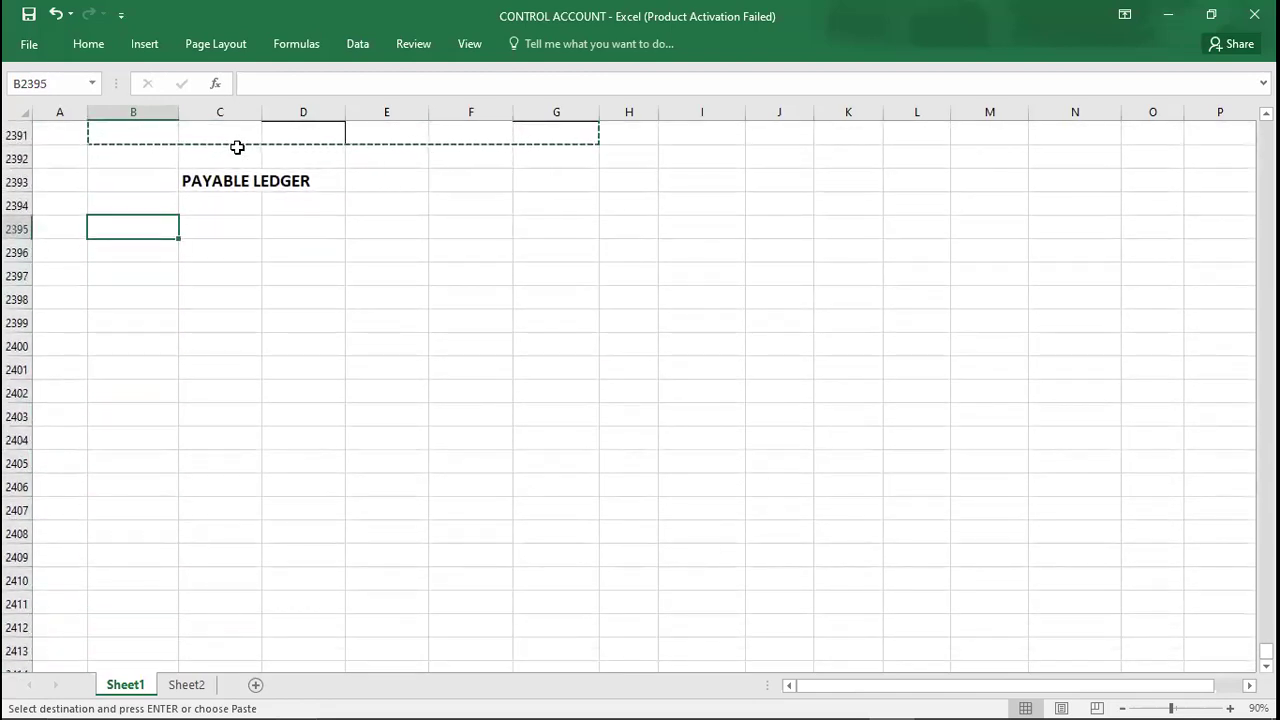
key(Return)
key(Right)
key(Right)
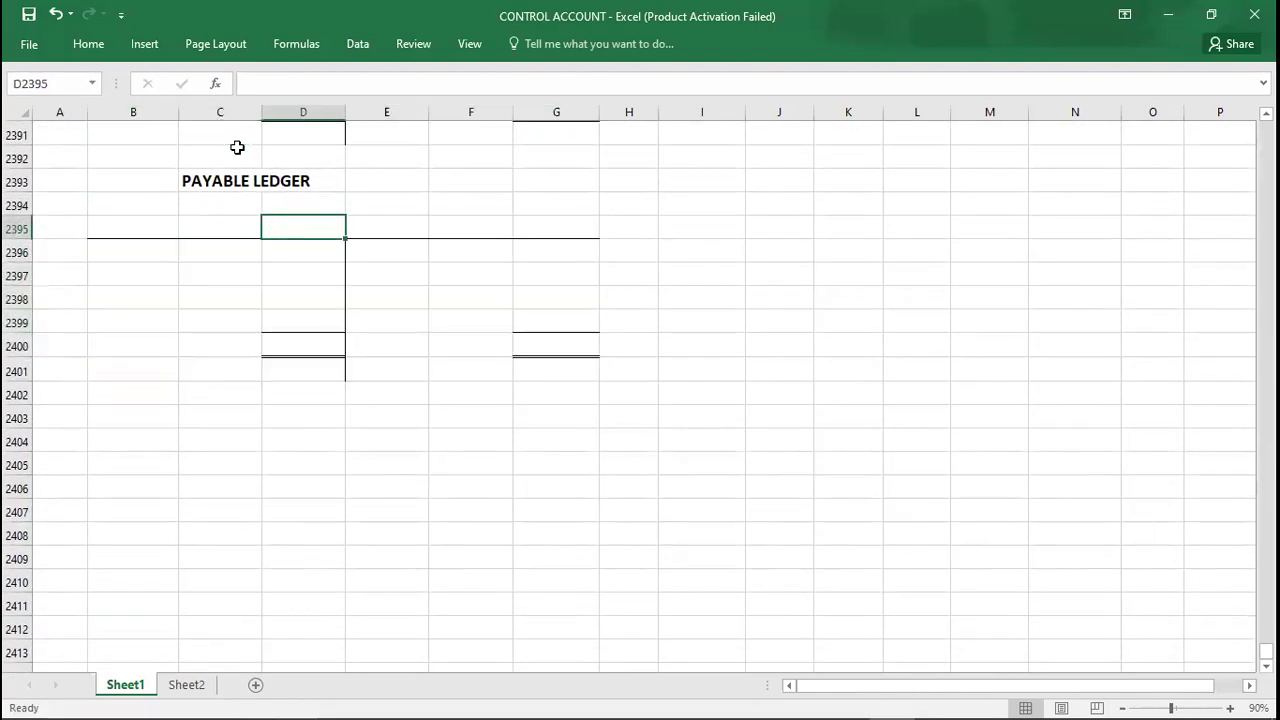
text(MR. A)
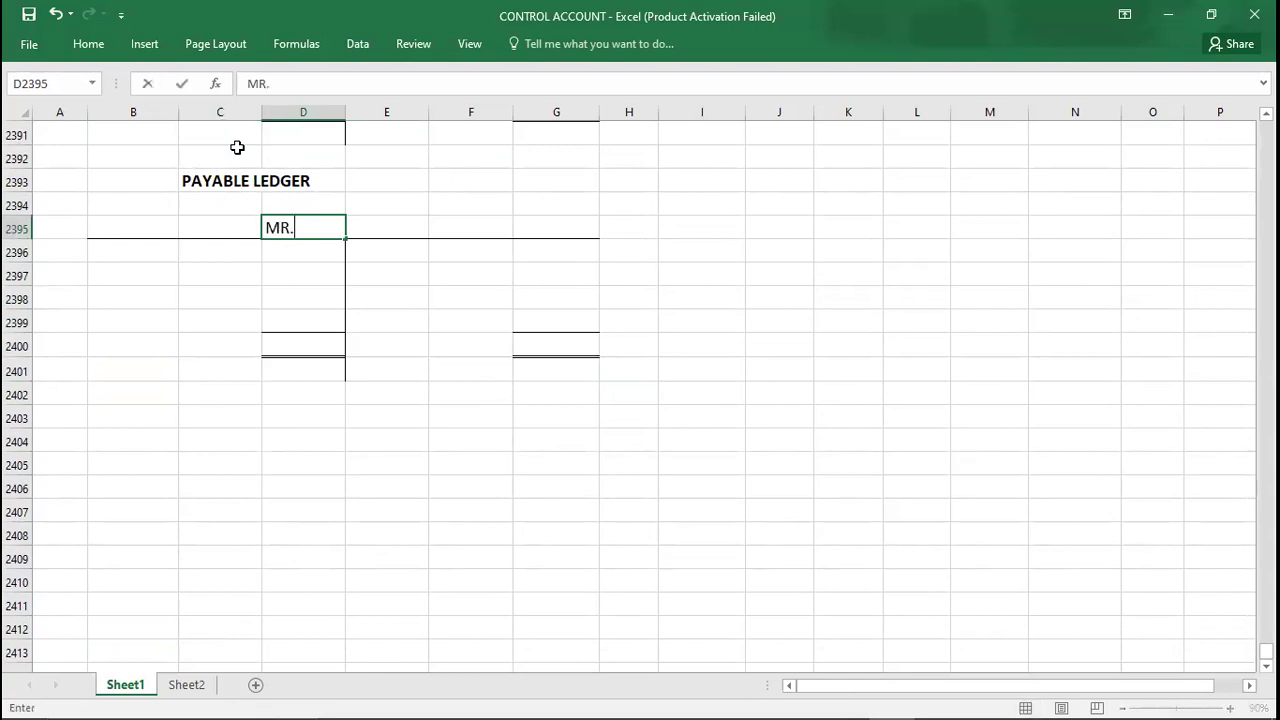
key(Return)
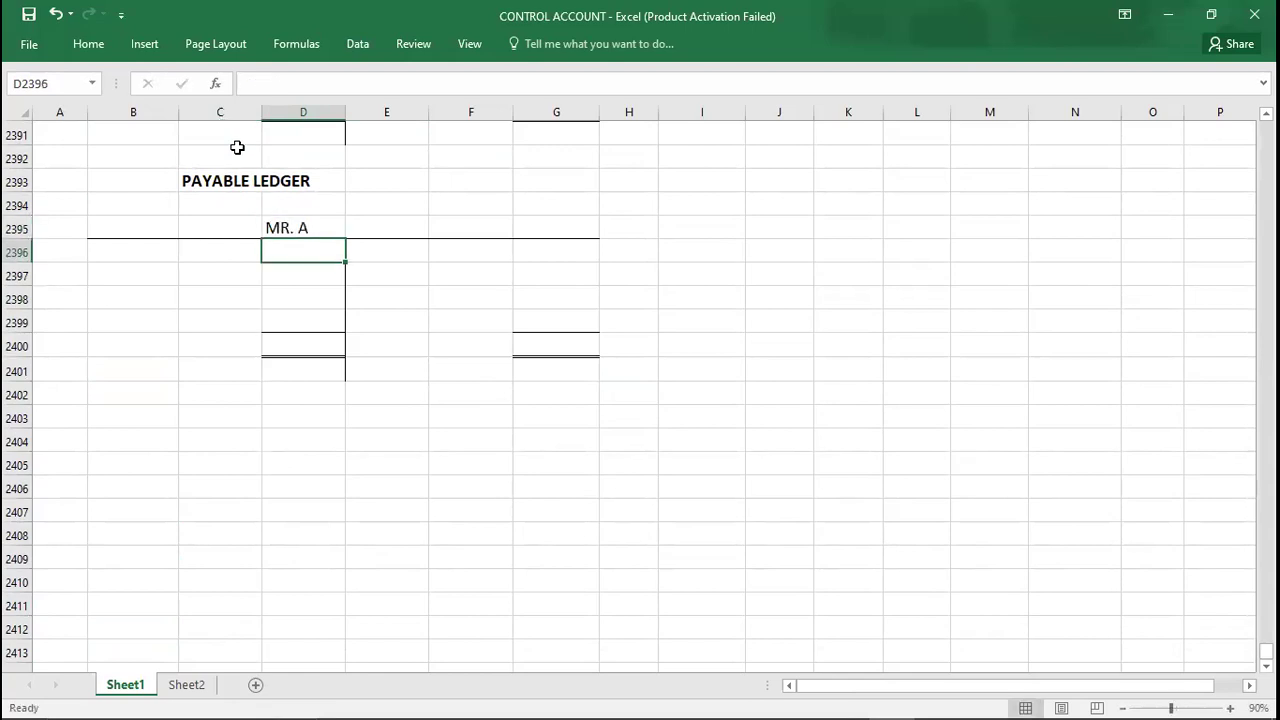
Check the purchase ledger closing balance in the Acrobat question and enter it as B/D 100 on the account's credit side in row 2396
key(Right)
key(Right)
text(B/)
key(BackSpace)
key(BackSpace)
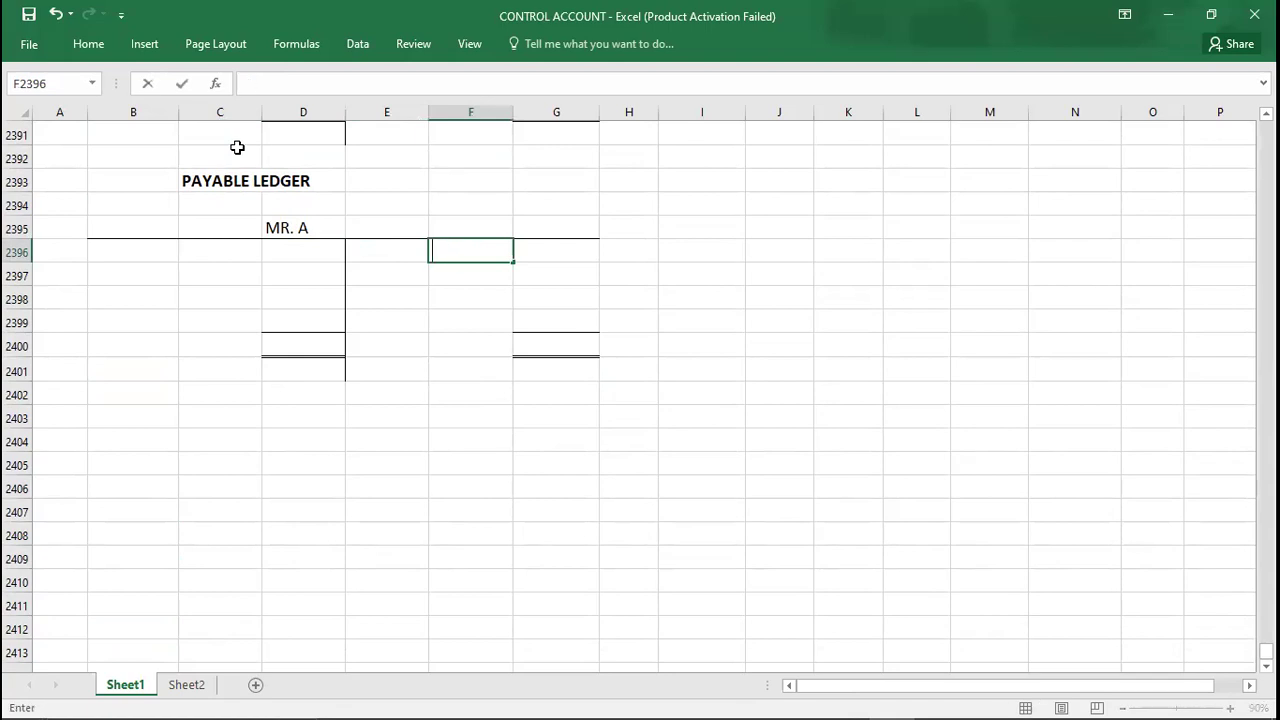
key(alt+Tab)
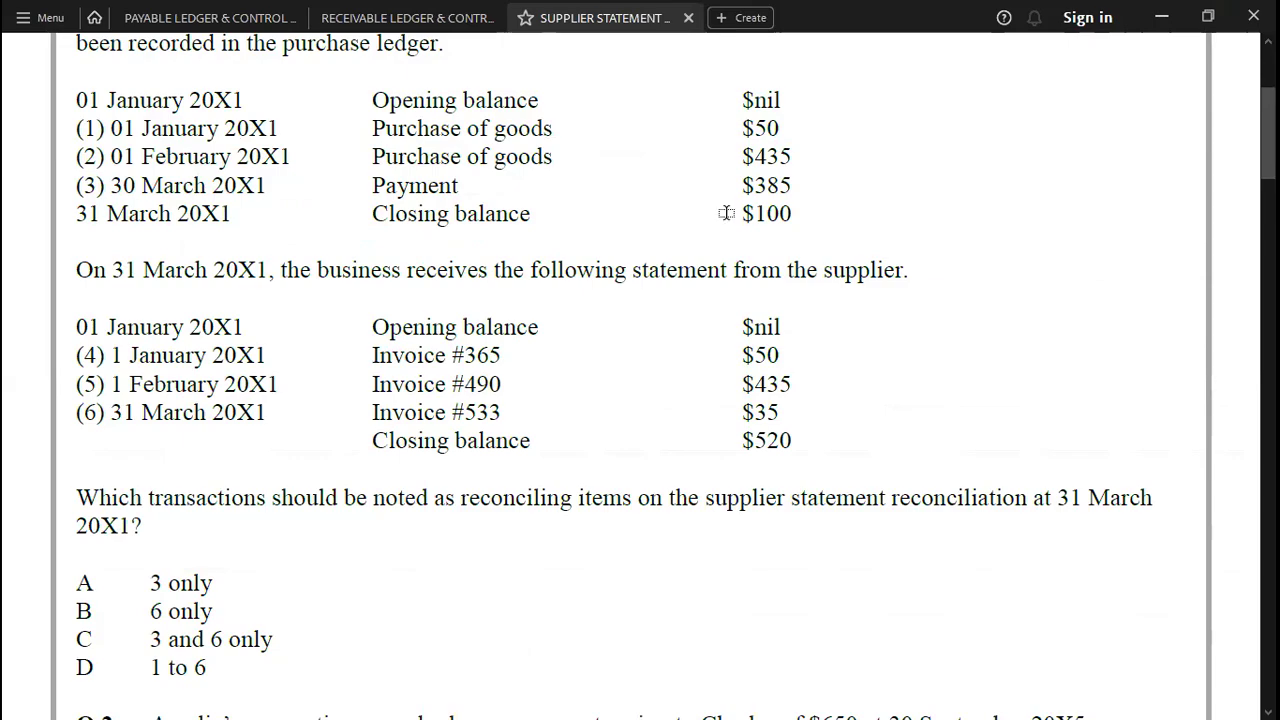
key(alt+Tab)
text(B/D)
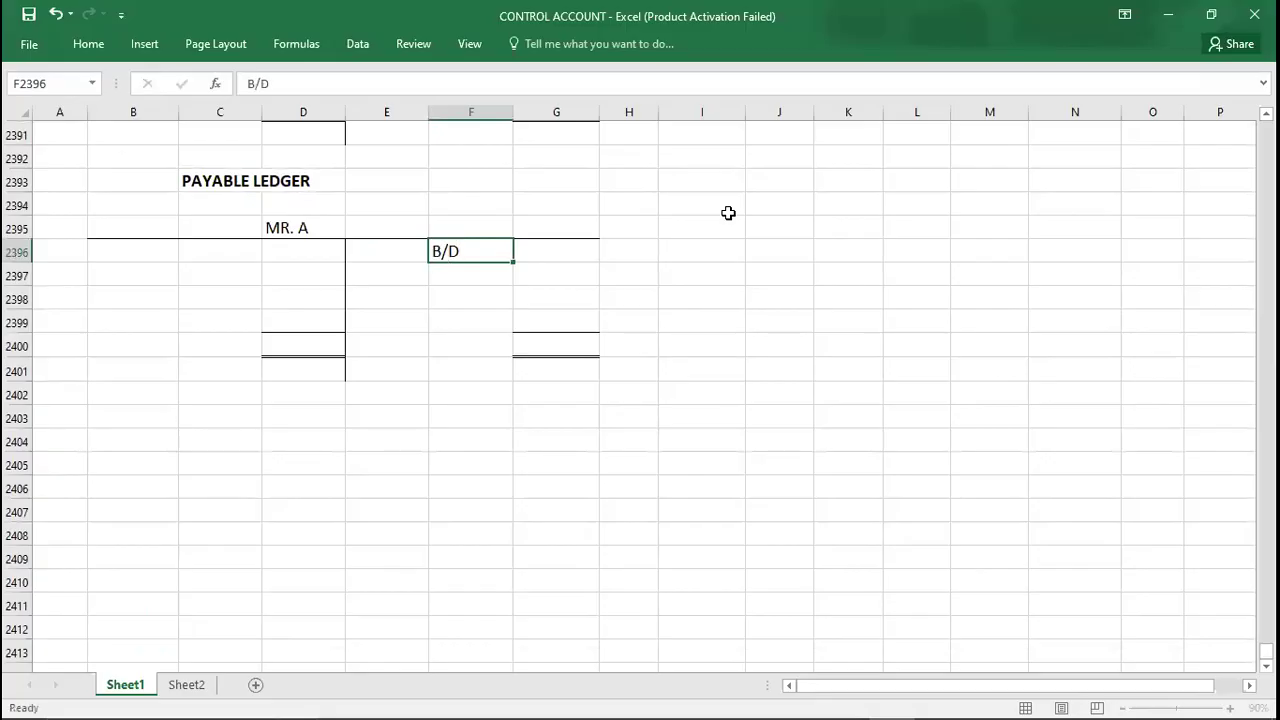
key(Tab)
text(100)
key(Return)
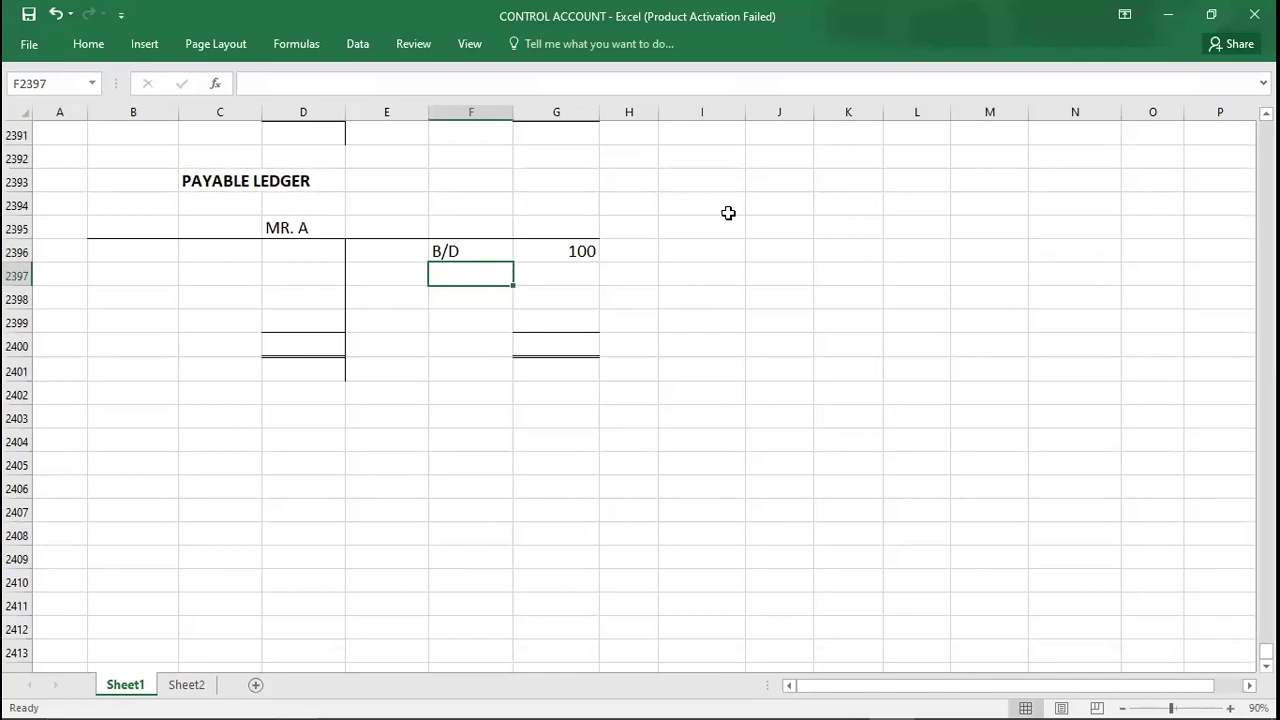
Switch to the Supplier Statement document in Acrobat and highlight Invoice #533 together with its $35 amount
key(alt+Tab)
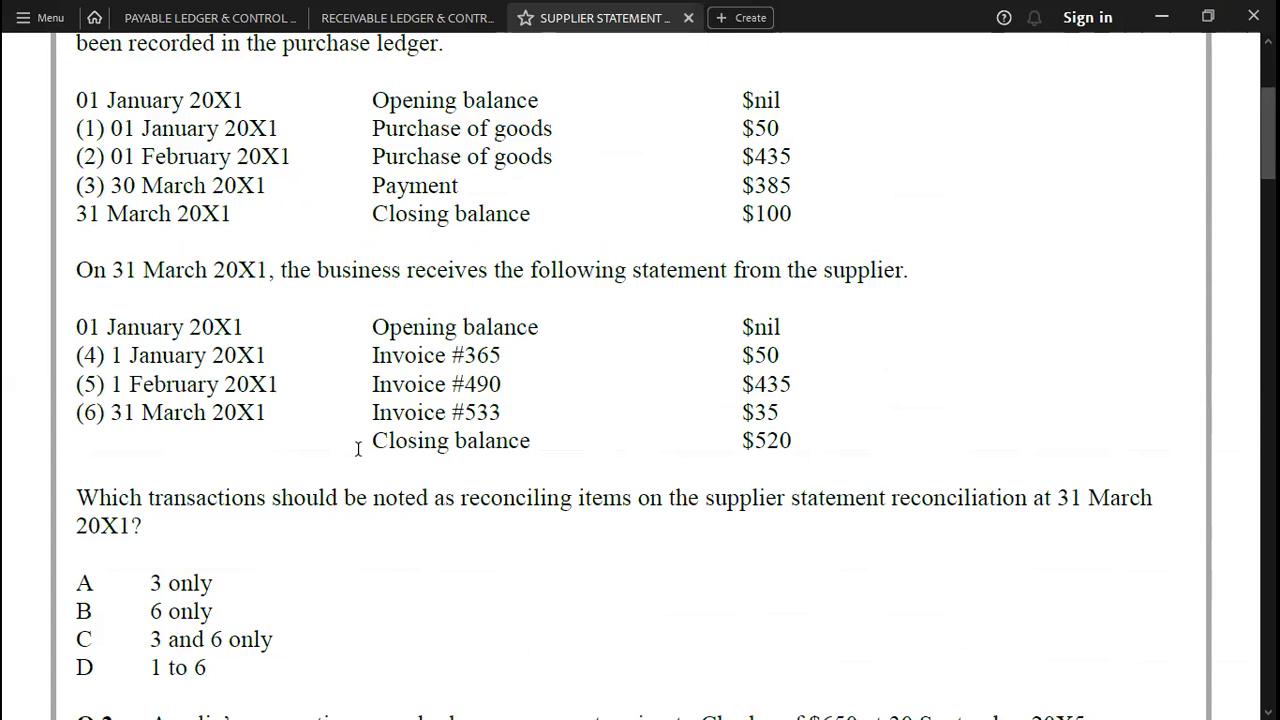
drag(371, 413, 494, 406)
ctrl+drag(742, 413, 779, 414)
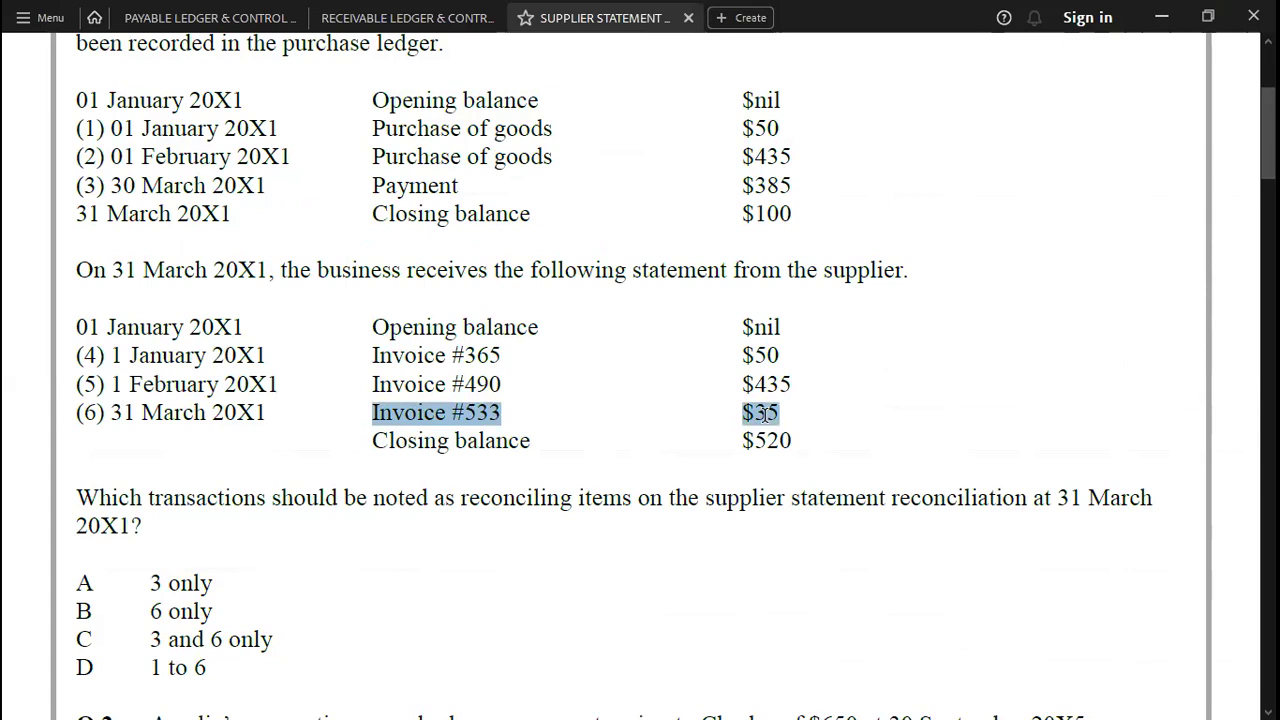
click(826, 383)
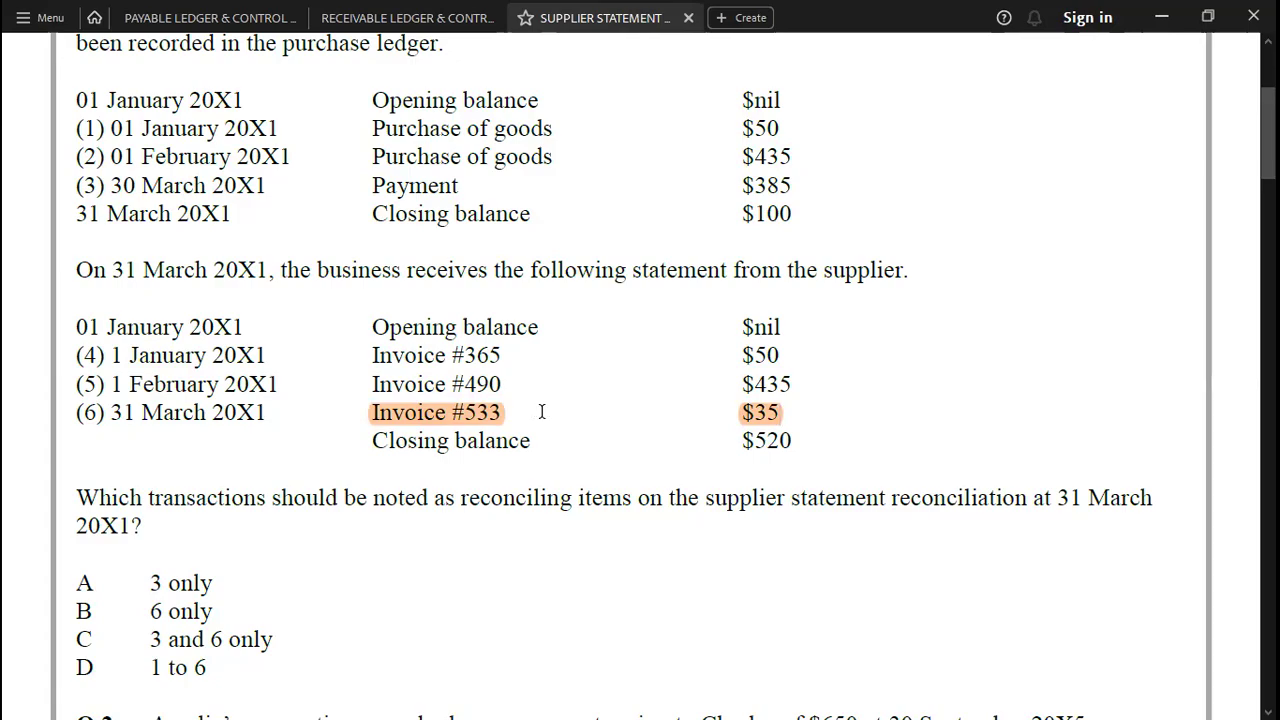
Return to the workbook and post the invoice amount of 35 on the credit side in G2397
key(alt+Tab)
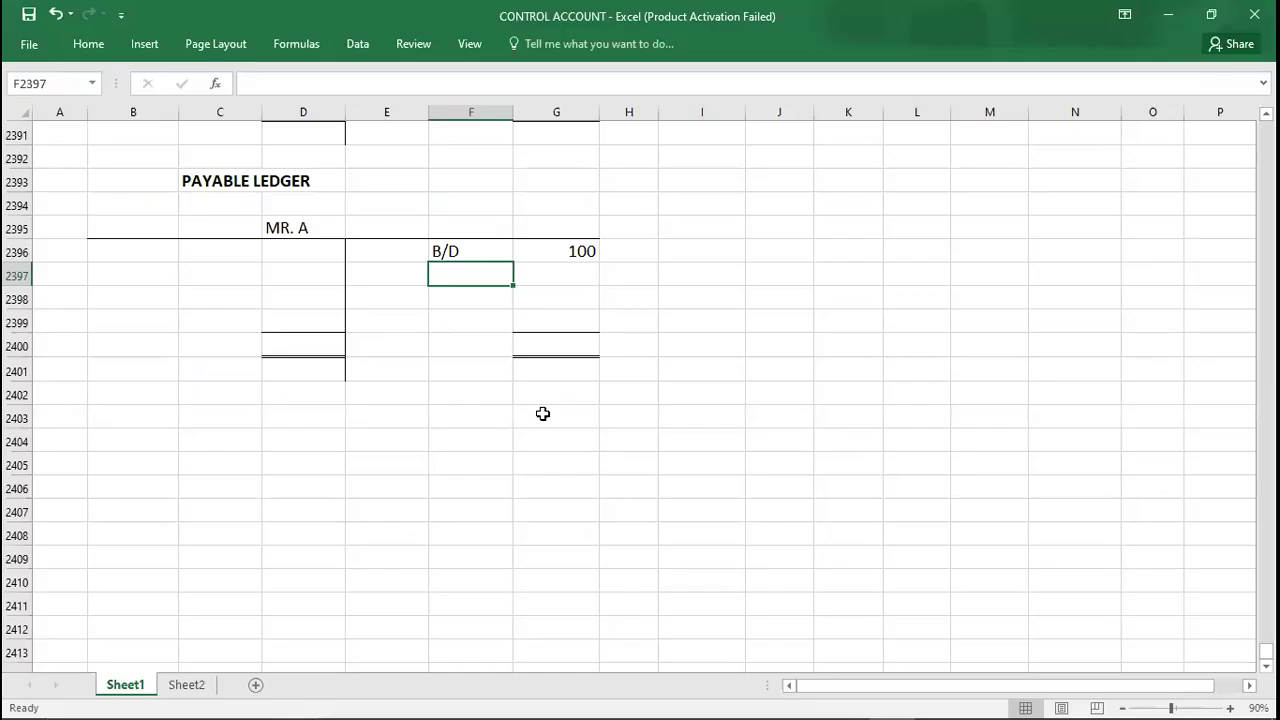
key(Right)
text(35)
key(Return)
Enter the totals of 135 on both sides of the account in row 2400
key(Down)
key(Down)
text(103)
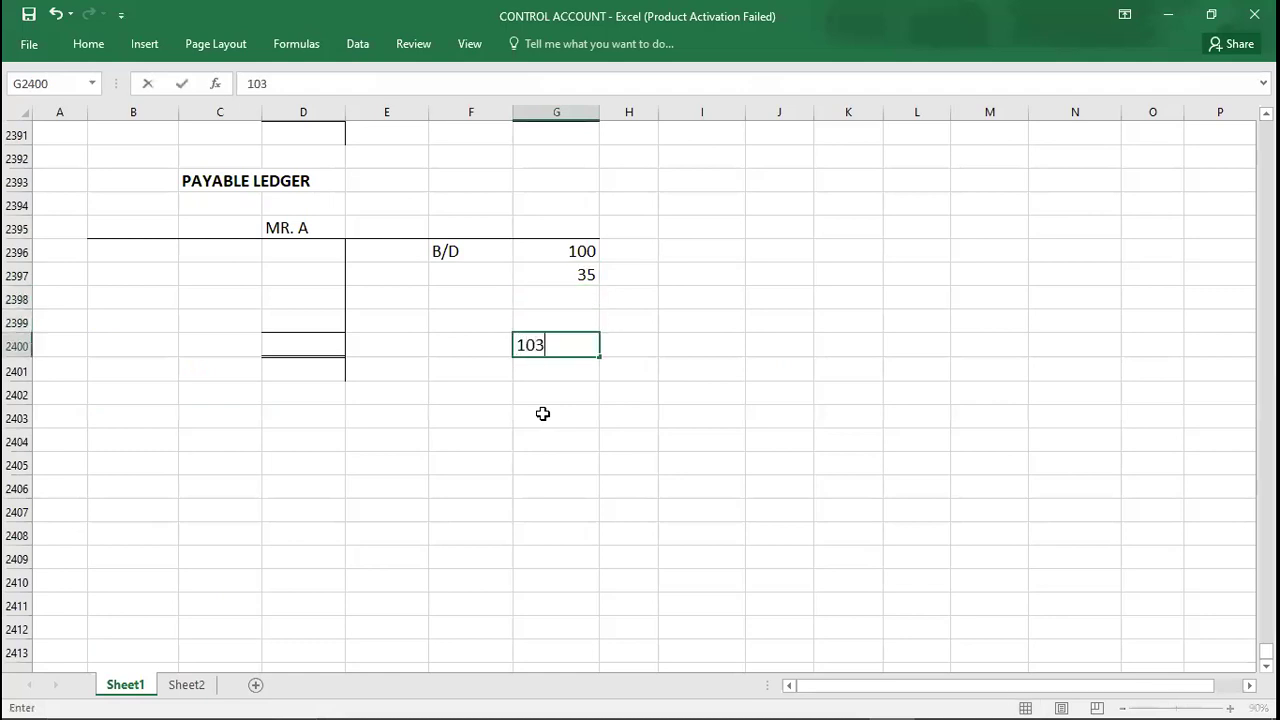
key(BackSpace)
key(BackSpace)
text(35)
key(Left)
key(Left)
key(Left)
text(135)
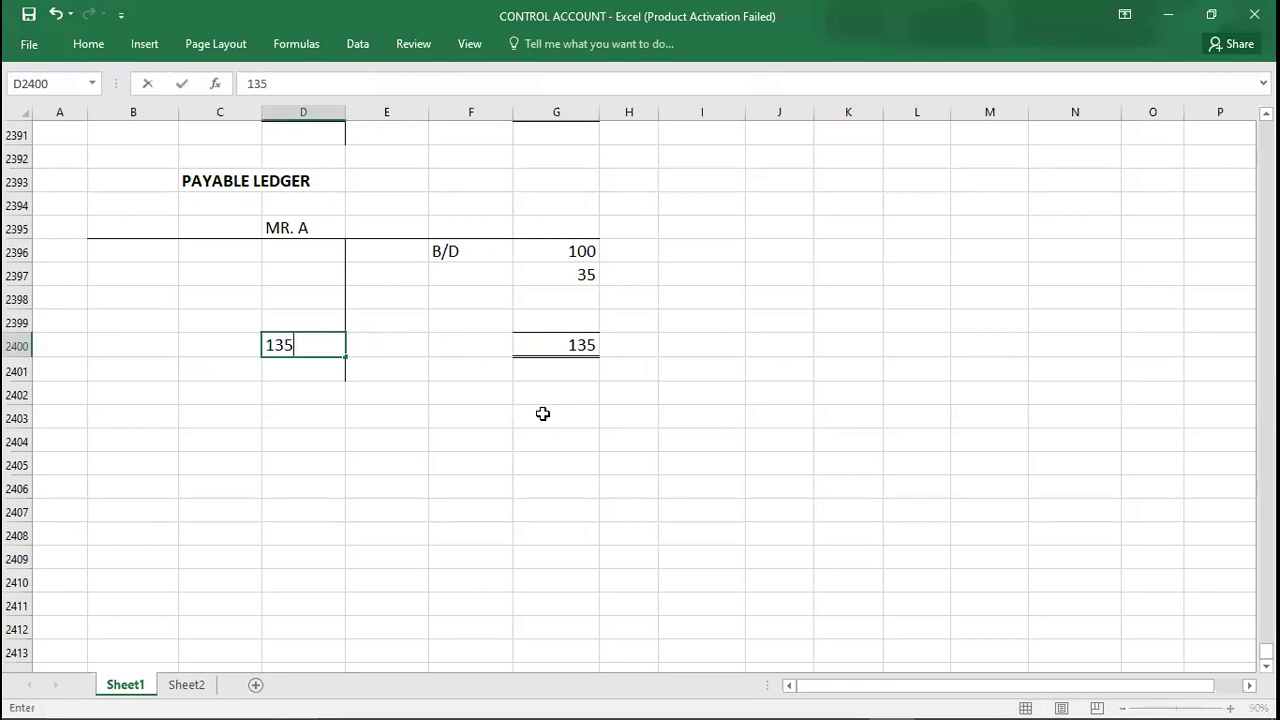
Balance the account with C/D 135 on the debit side in row 2399 and B/D 135 on the credit side in row 2401
key(Up)
key(Left)
text(C/D)
key(Right)
text(135)
key(Right)
key(Right)
key(Right)
key(Down)
key(Down)
key(Left)
text(B/D)
key(Right)
text(135)
Add the bold heading SUPPLIER STATEMENT RECONCILIATION in B2404 below the account
key(Down)
key(Down)
key(Left)
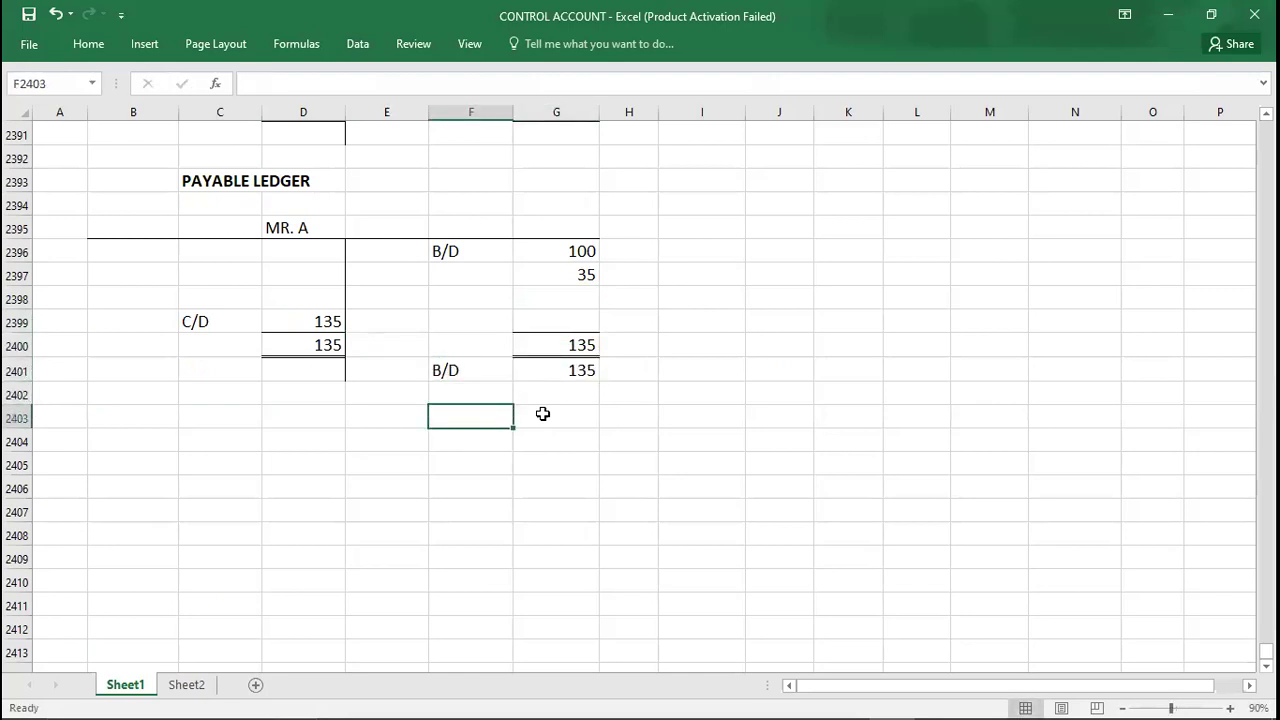
key(Left)
key(Left)
key(Left)
key(Left)
key(Down)
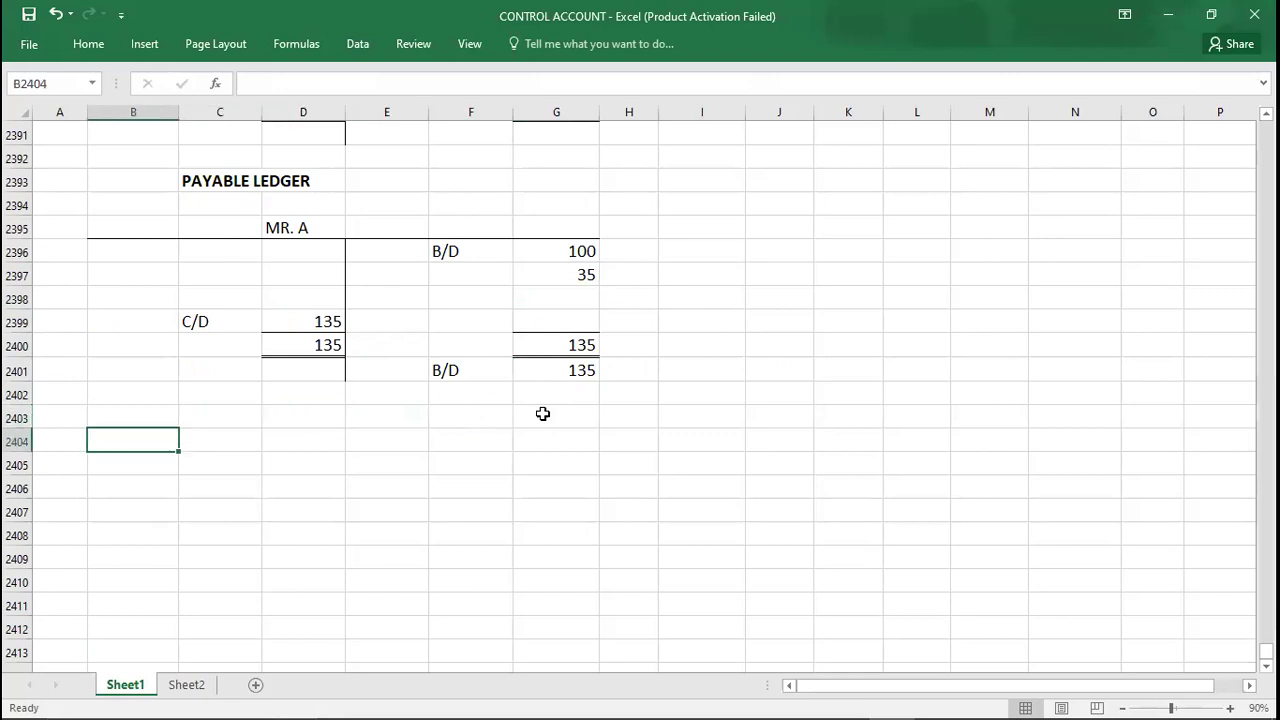
text(SUPPLIER)
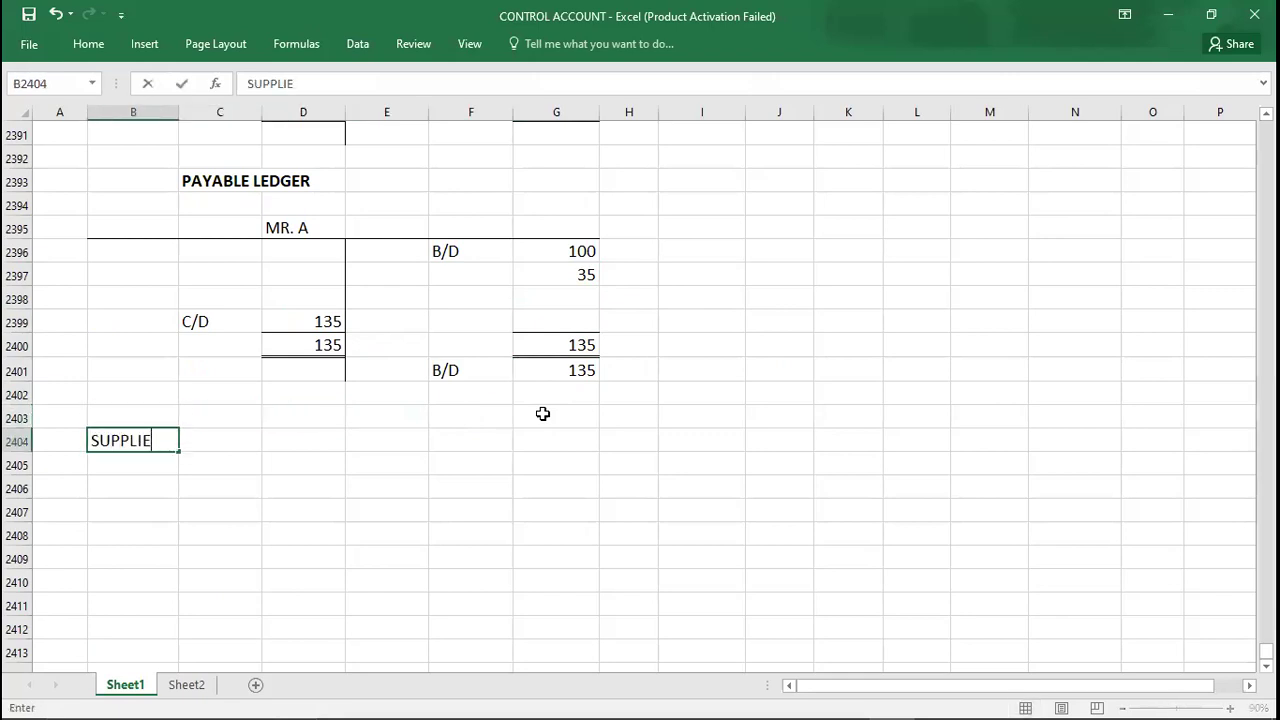
key(Return)
key(Up)
text(SUPPLIER STATEMENT RECONCILIATION)
key(Left)
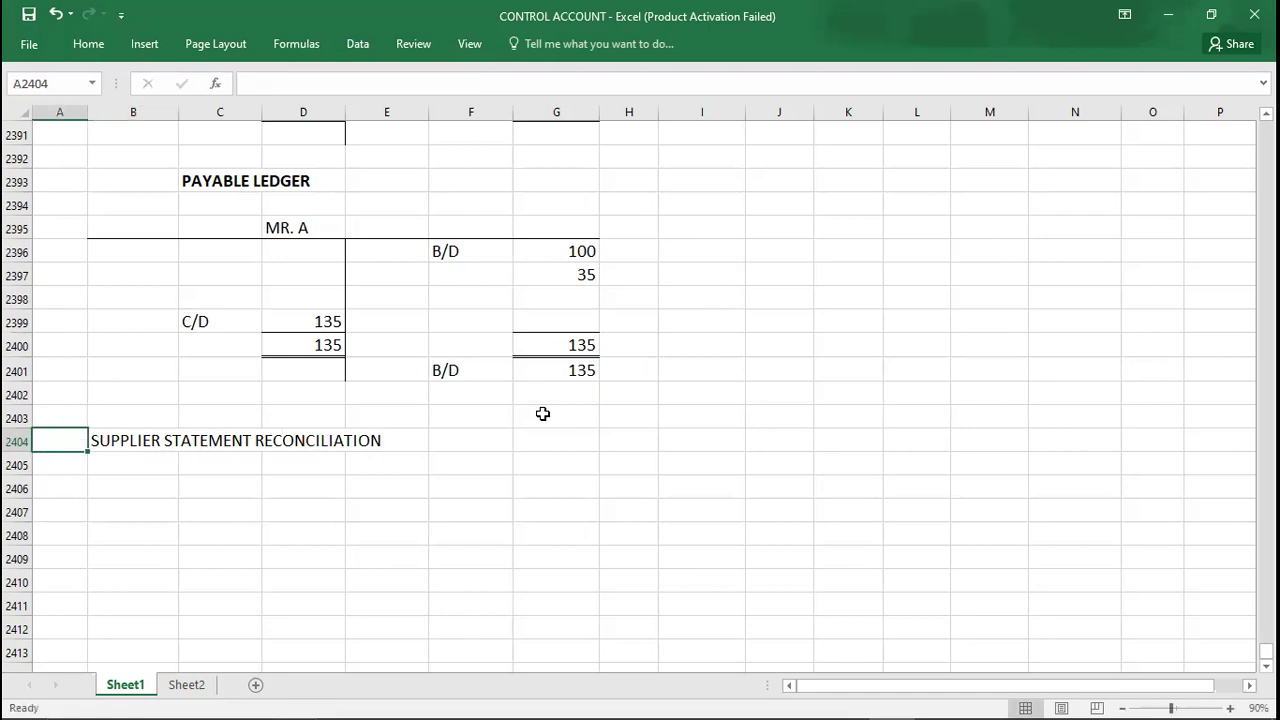
key(Right)
key(ctrl+b)
Add the label BALANCE AS PER SUPPLIER STATEMENT in B2406 under the reconciliation heading
key(Down)
key(Down)
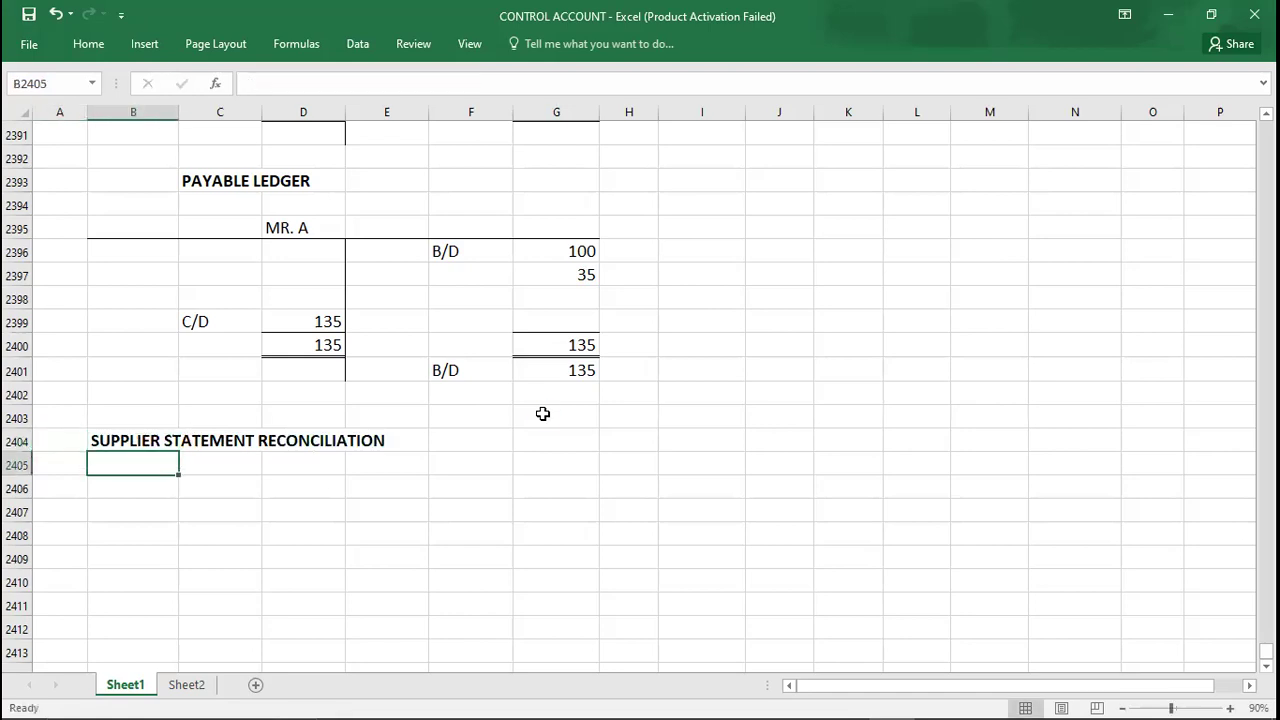
text(BALANC)
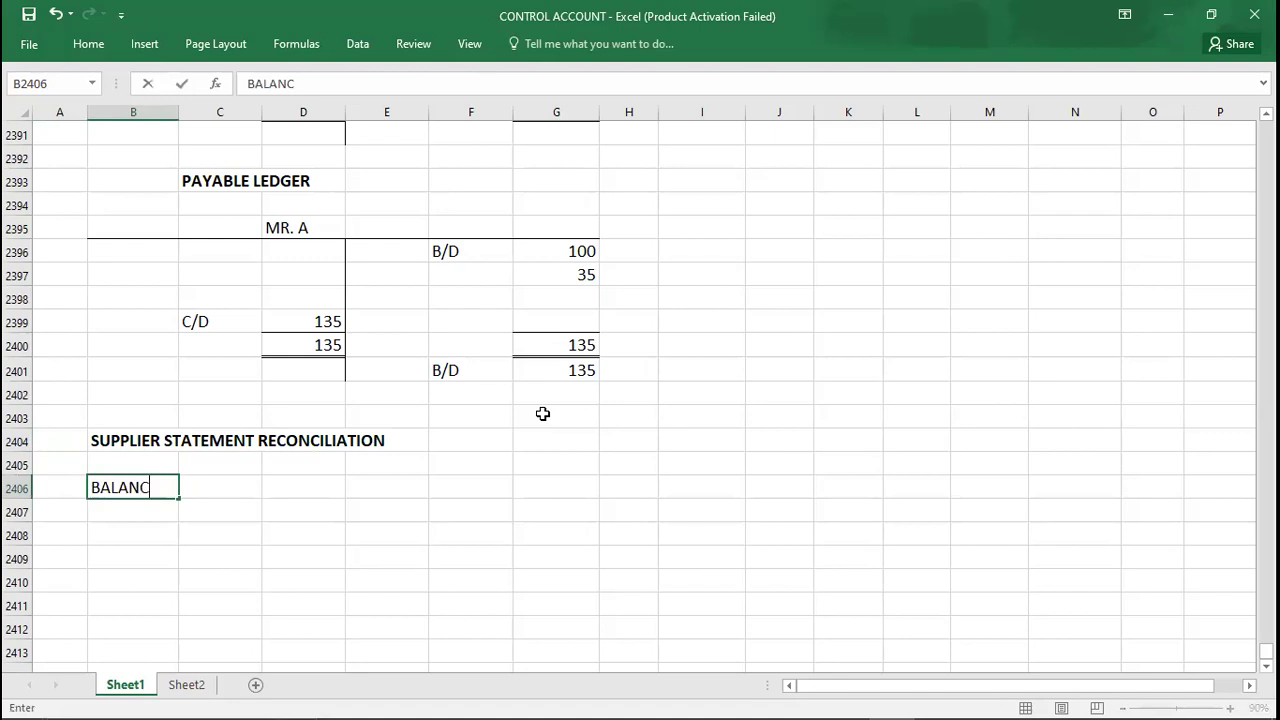
text(E AS PER ST)
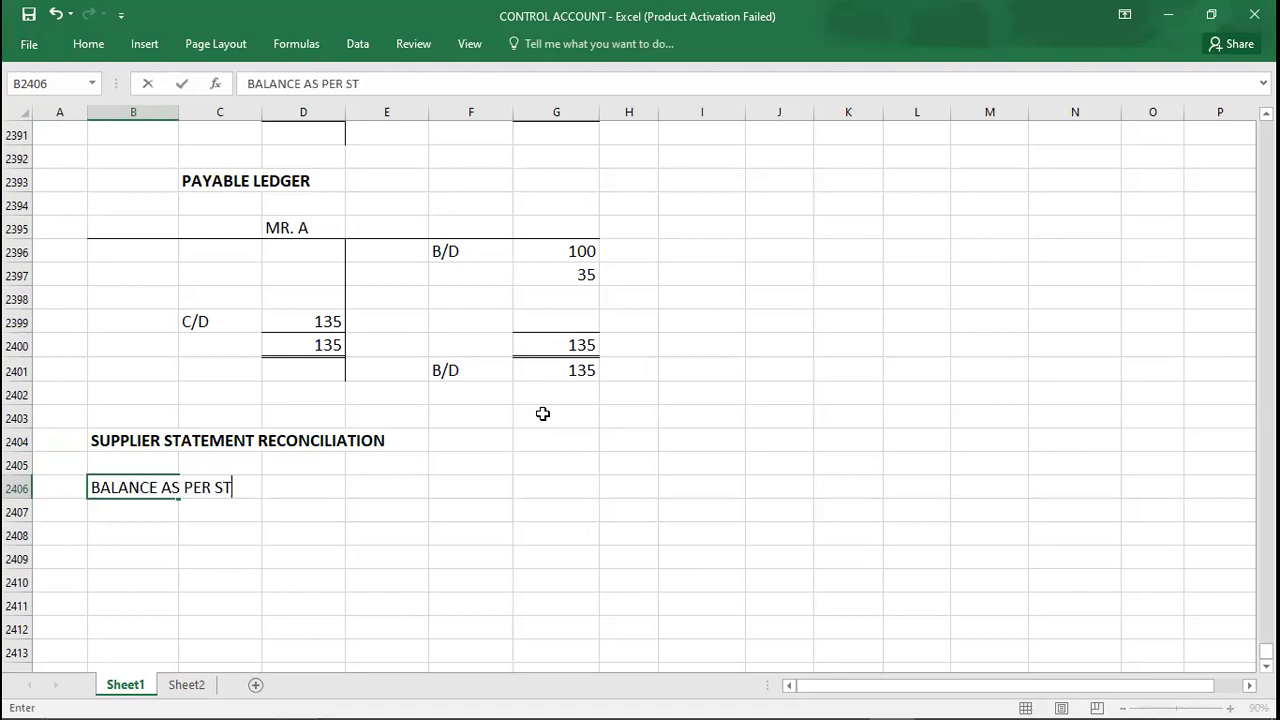
text(ATEMENT SY)
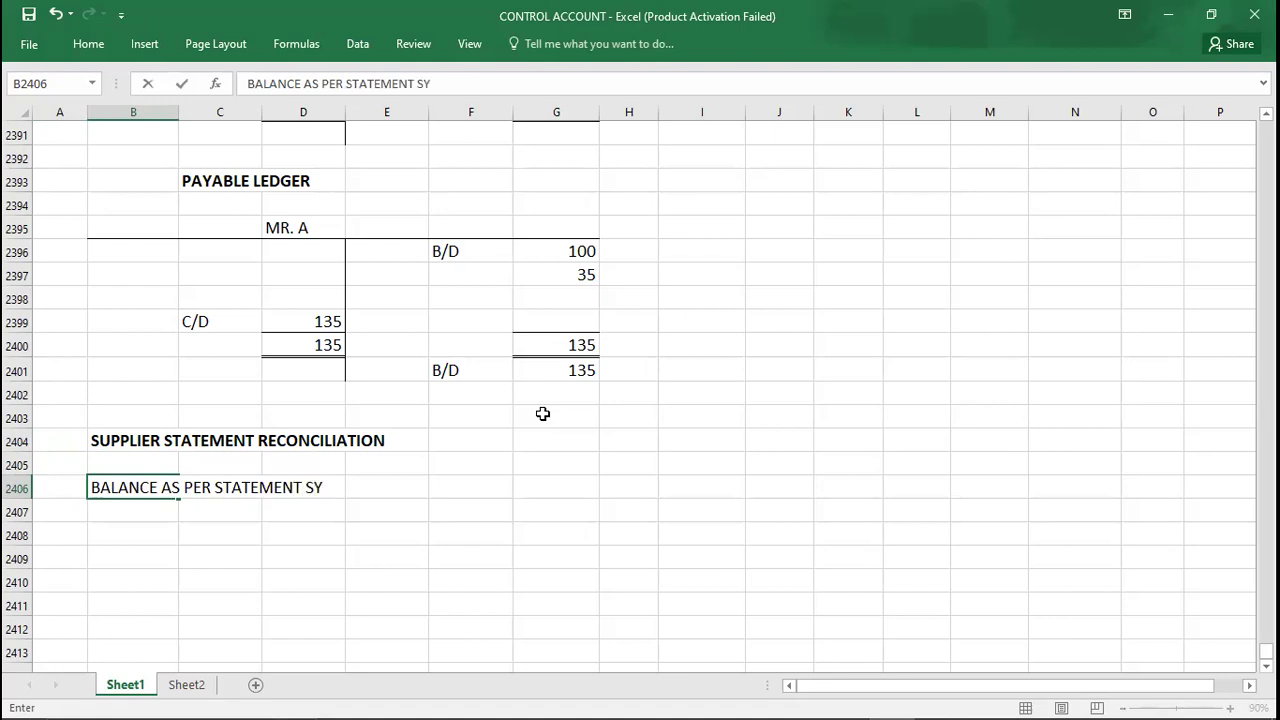
key(BackSpace)
text(UPPLIER)
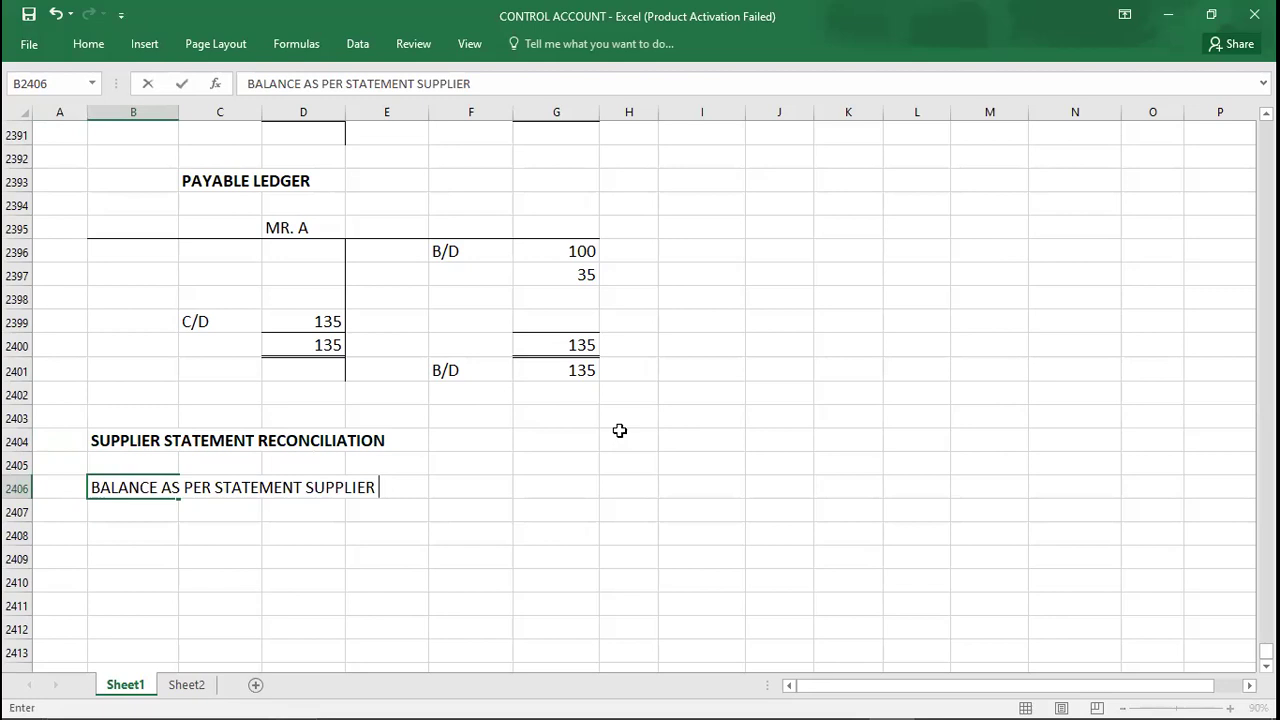
click(213, 487)
text(SUPP)
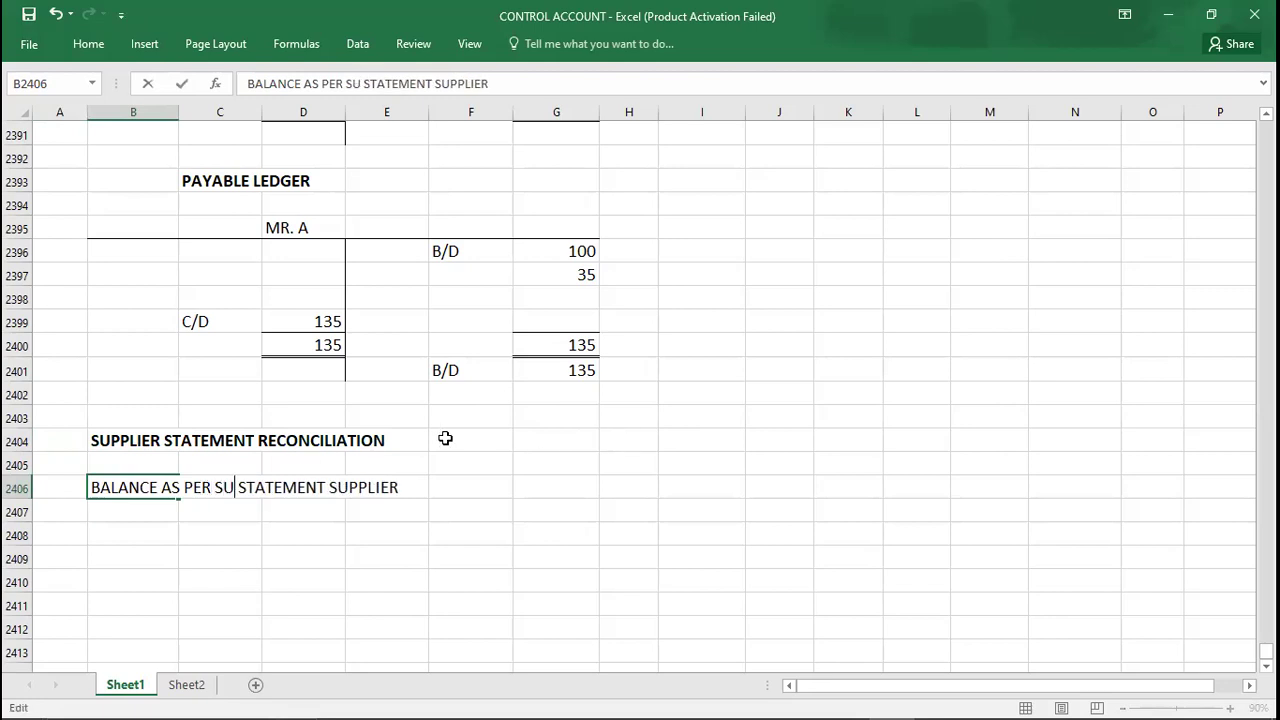
text(LIER)
key(Right)
key(Right)
key(Right)
key(Right)
key(Right)
key(Right)
key(Right)
key(Right)
key(Right)
key(Right)
key(Right)
key(BackSpace)
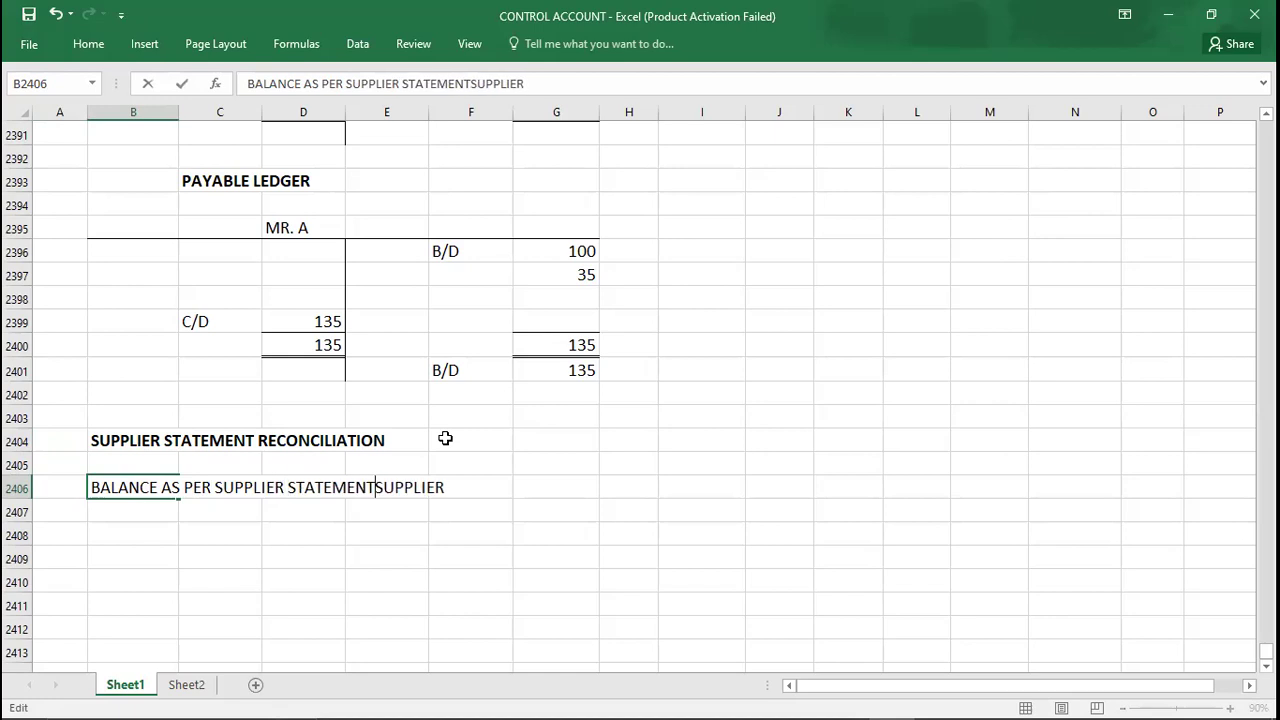
key(Delete)
key(Delete)
key(Delete)
key(Delete)
key(Delete)
key(Delete)
key(Delete)
key(Delete)
Check the supplier statement's closing balance in the question document and enter 520 in G2406 of the workbook
key(alt+Tab)
key(alt+Tab)
key(Tab)
key(Tab)
key(Tab)
key(Tab)
key(Tab)
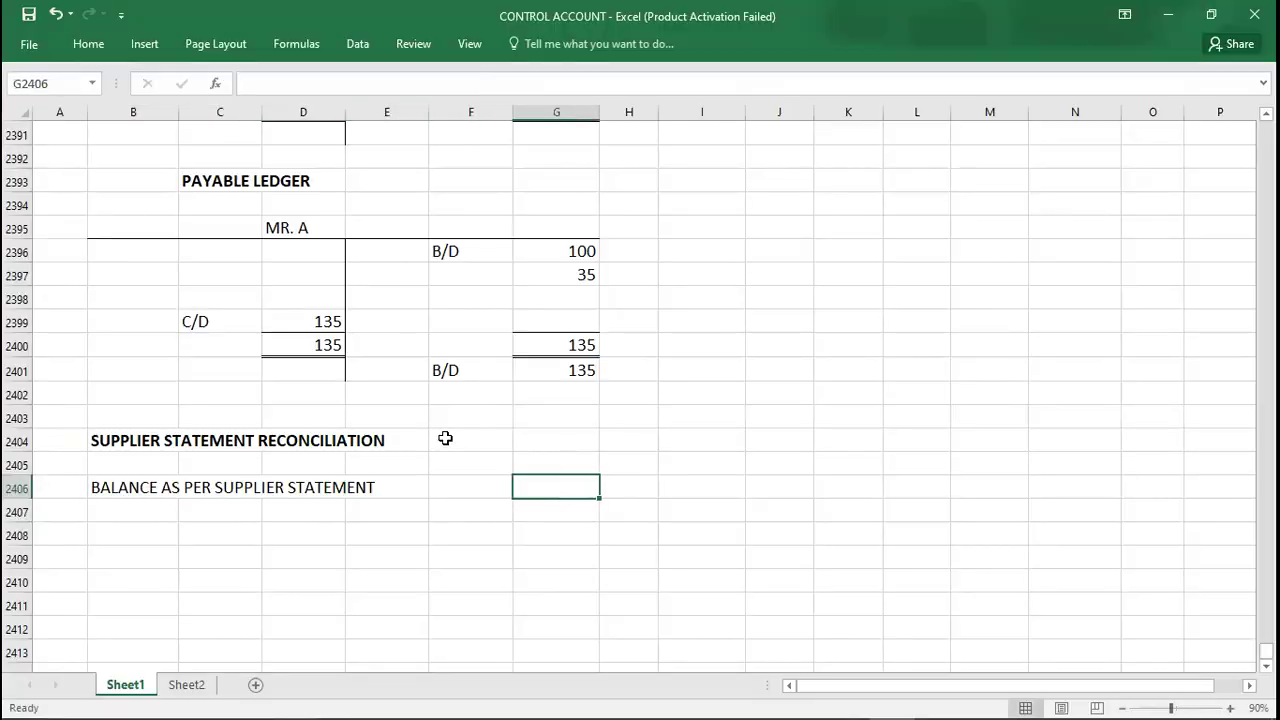
key(alt+Tab)
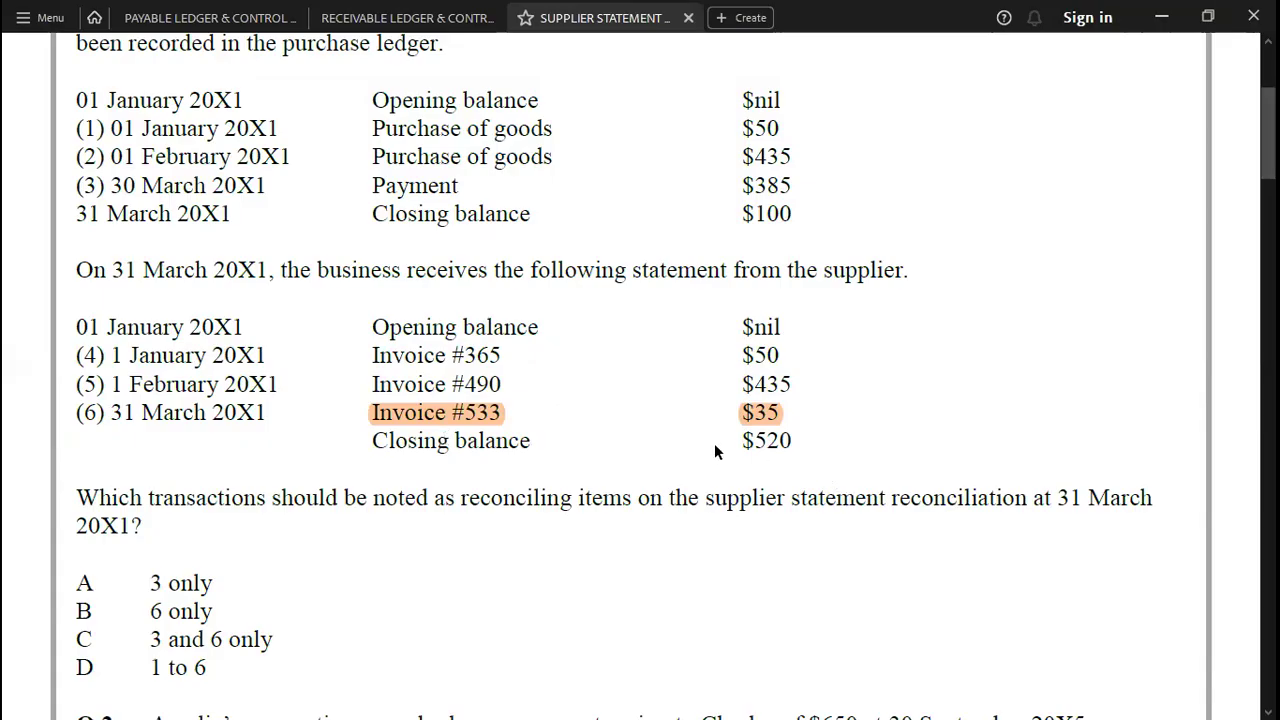
key(alt+Tab)
text(520)
key(Return)
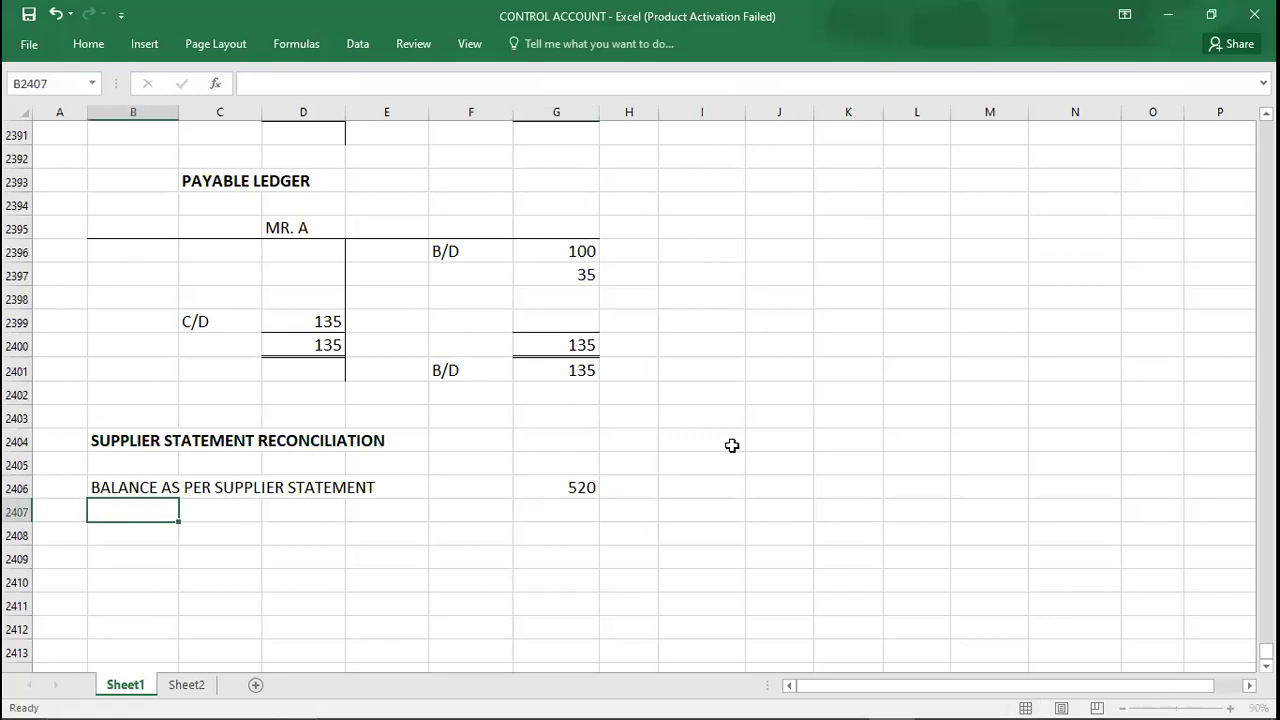
Switch to the question document and highlight the Payment entry and its $385 amount in the purchase ledger list of Q.1
key(Down)
key(Down)
key(Down)
key(Down)
key(Down)
key(Down)
key(Down)
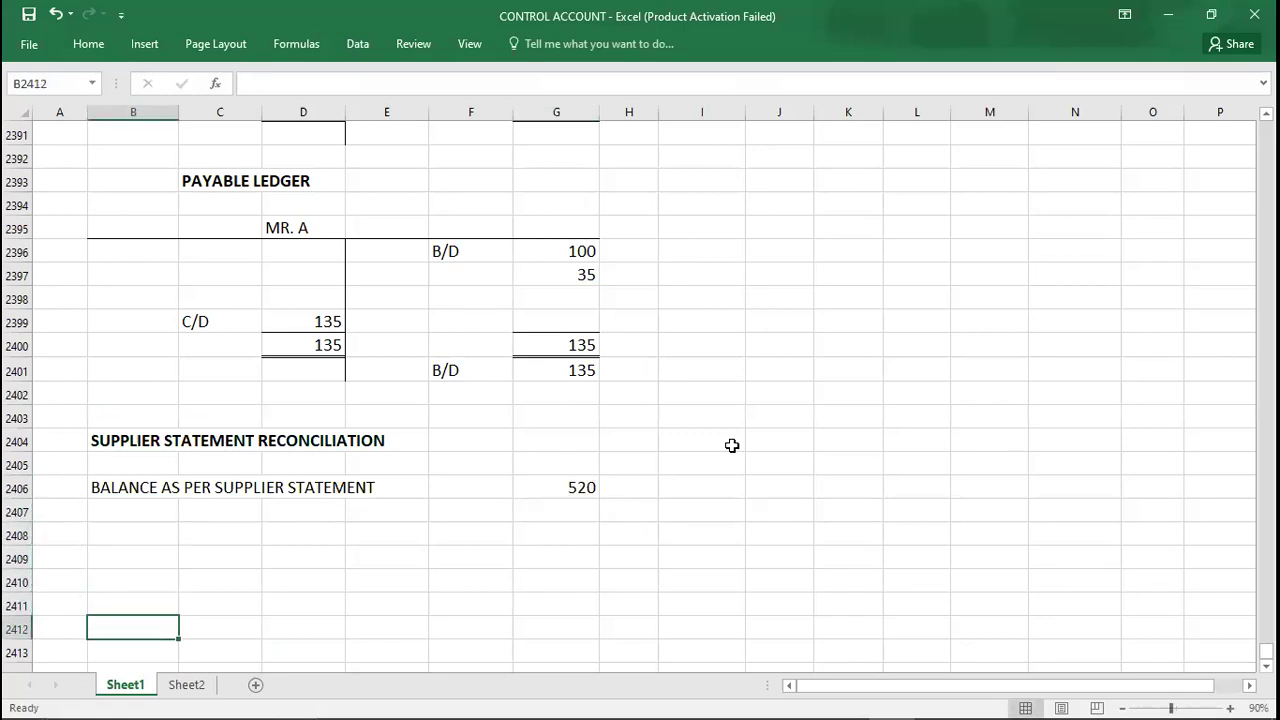
key(alt+Tab)
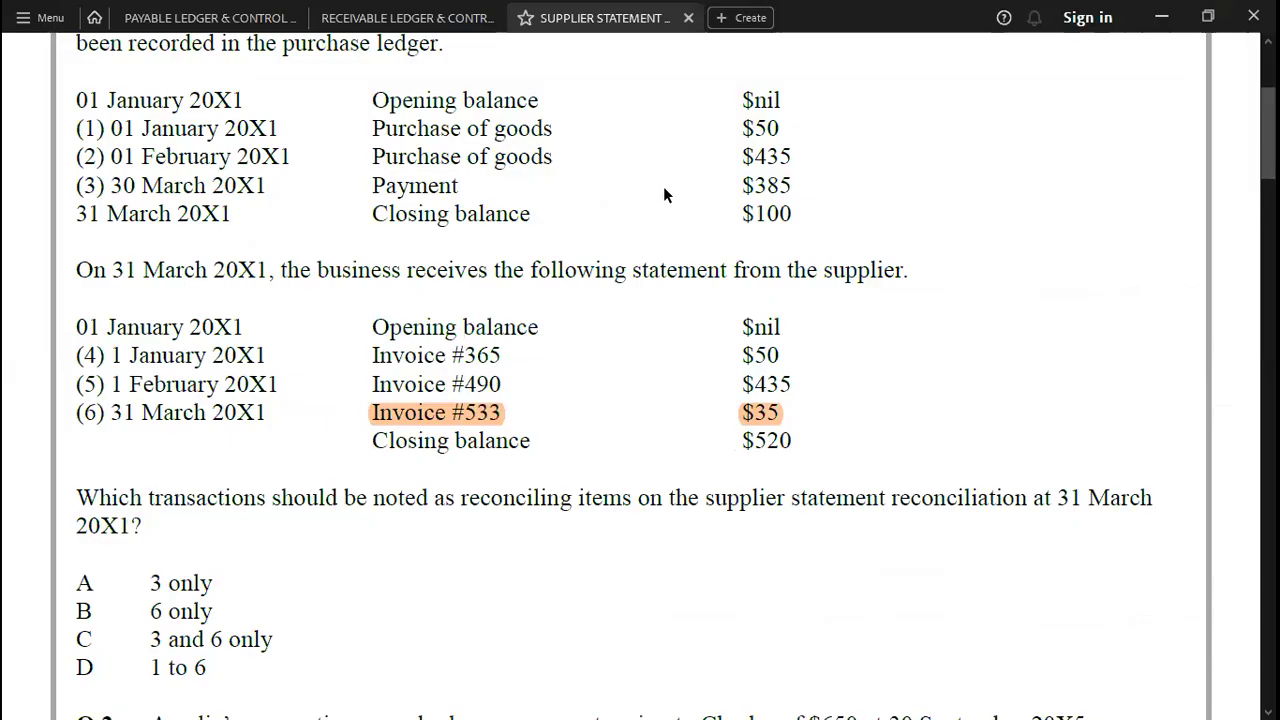
drag(371, 185, 790, 186)
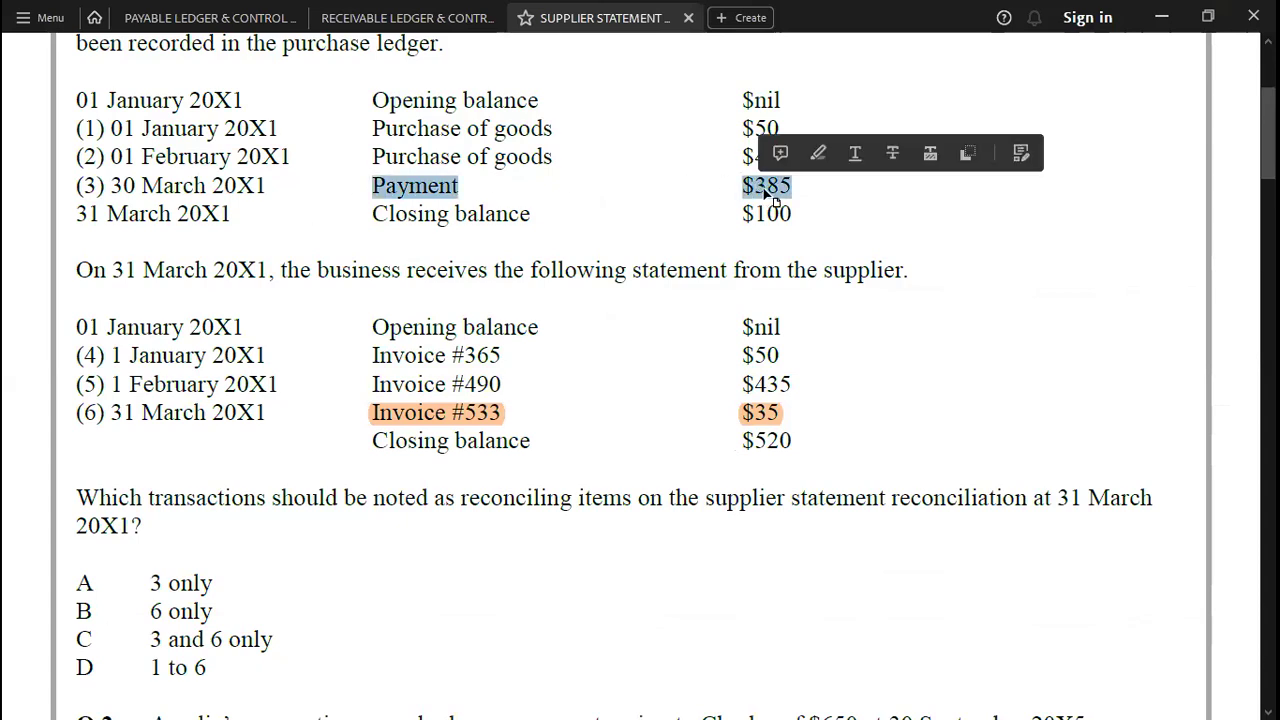
click(814, 155)
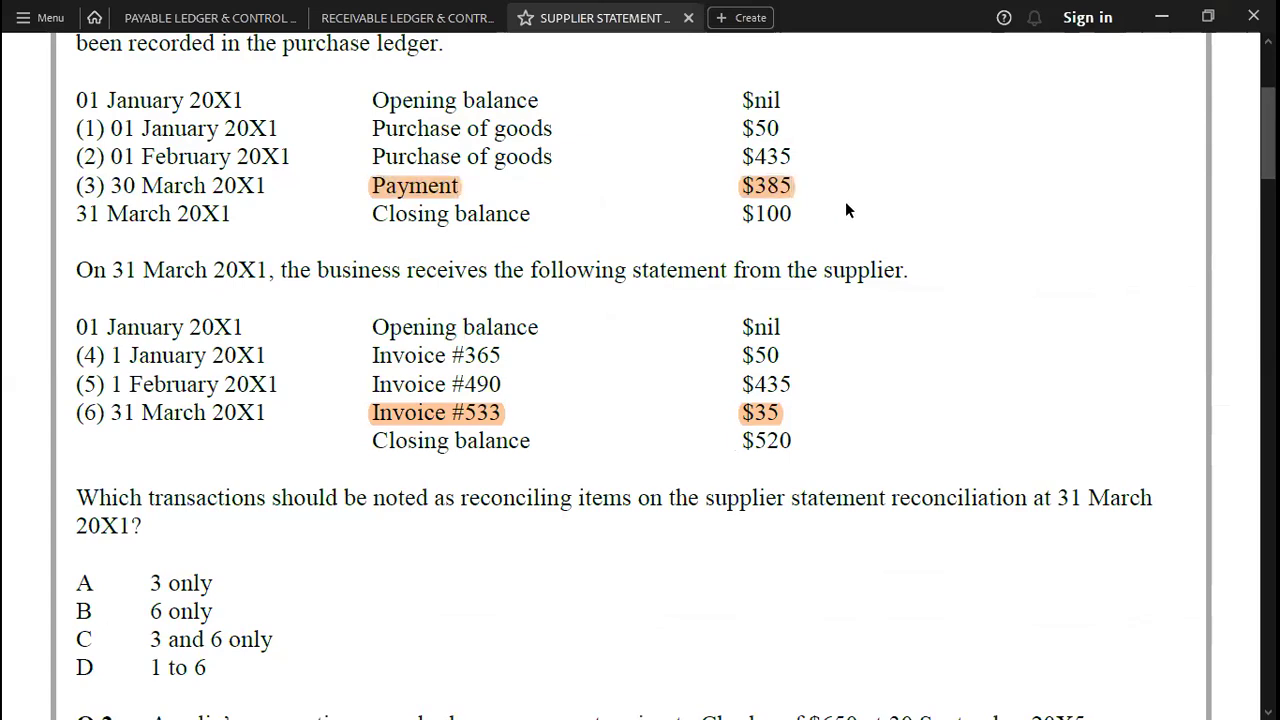
Return to the workbook and add the label LESS: PAYMENT in B2407
key(alt+Tab)
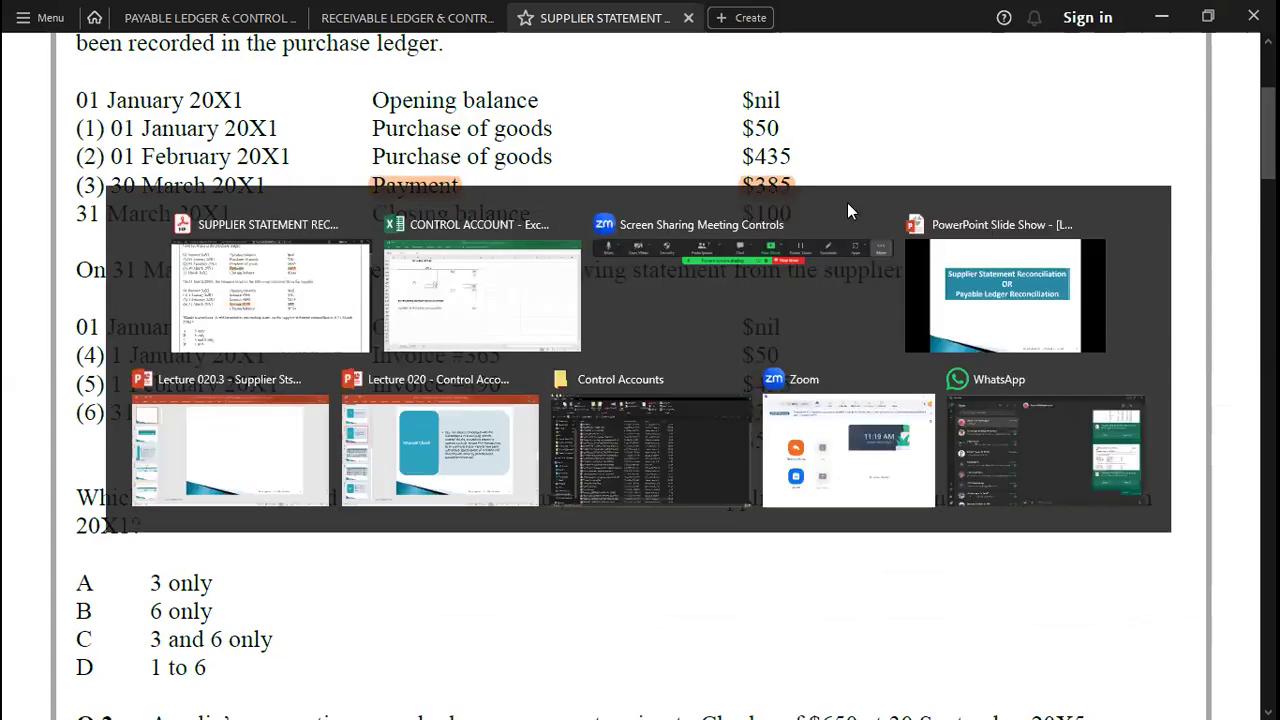
click(158, 463)
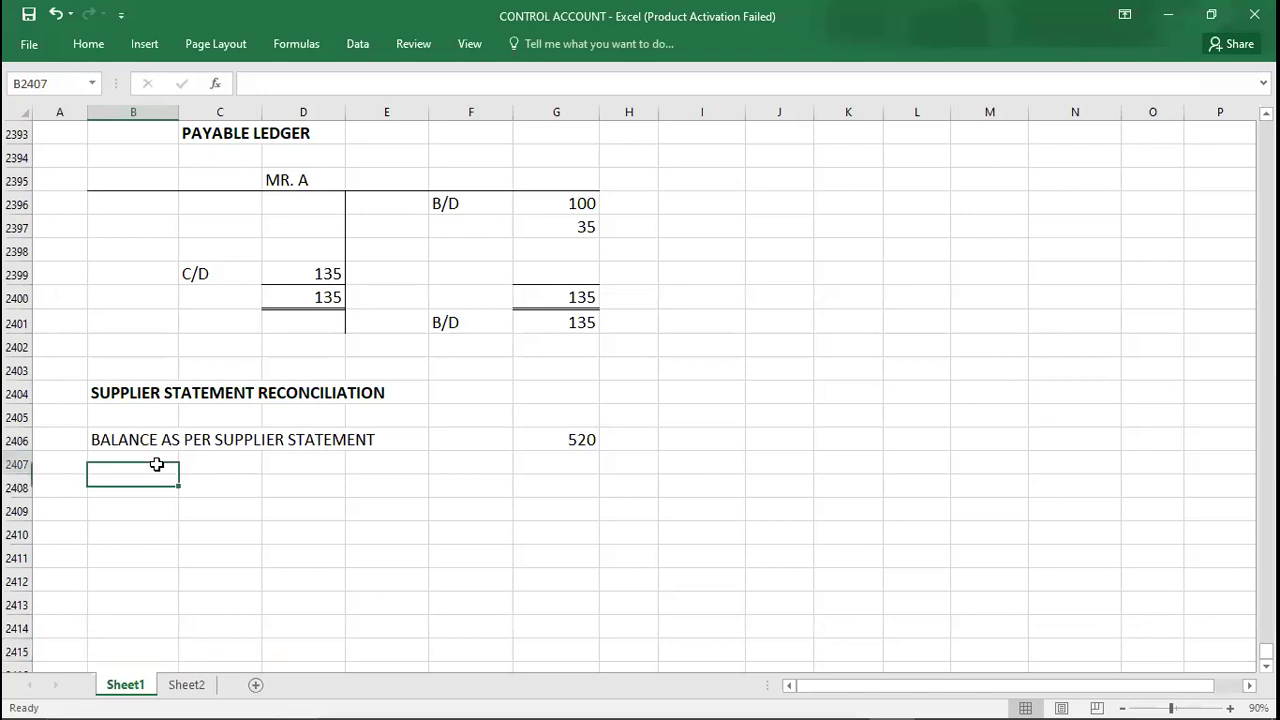
text(LESS: )
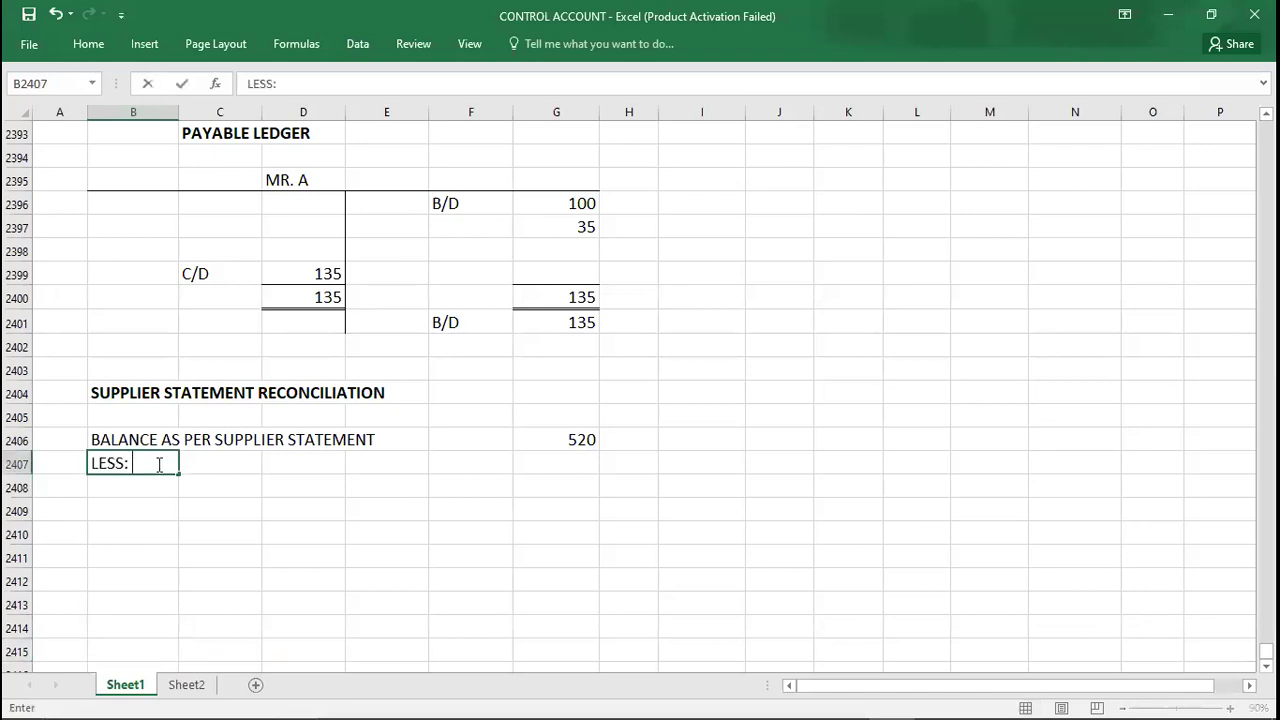
text(PAYMENT)
key(BackSpace)
text(T)
key(Right)
key(Right)
key(Right)
key(Right)
key(Right)
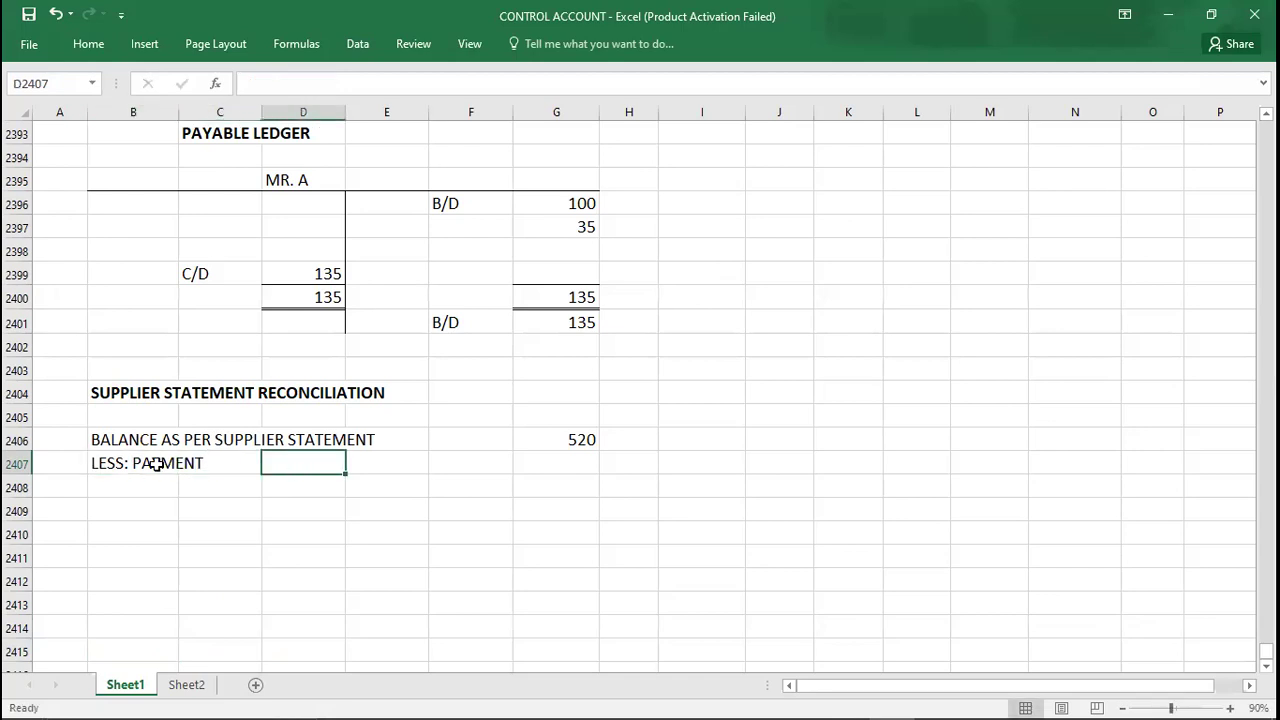
Check the payment amount in the question document and enter -385 in G2407 of the workbook
key(alt+Tab)
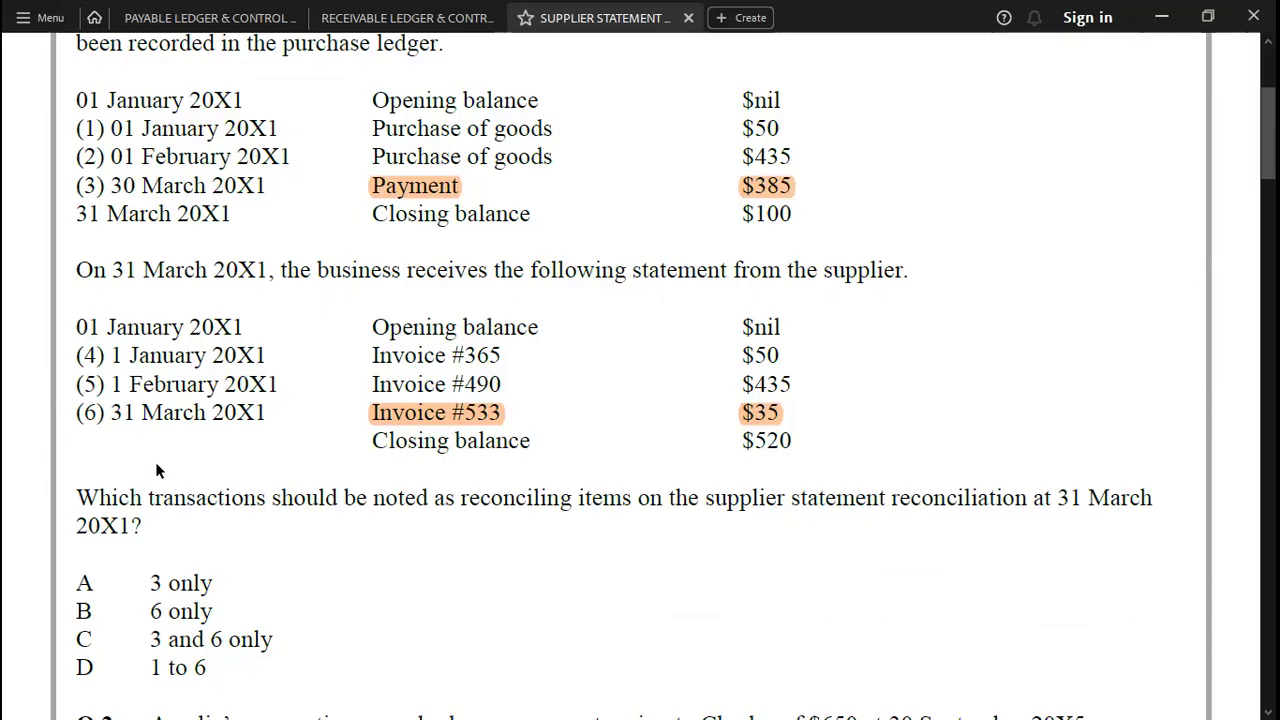
key(alt+Tab)
text(-385)
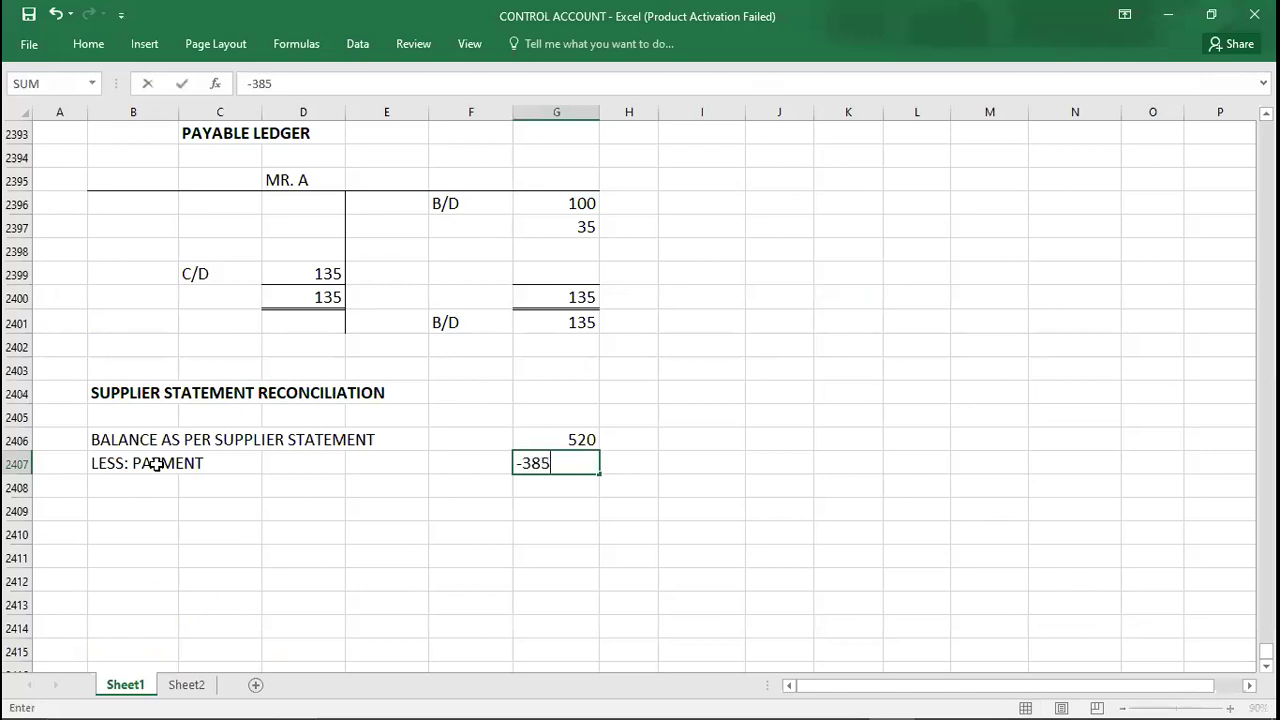
key(Return)
Enter the reconciled balance of 135 in G2408 and give the cell a top and double bottom border
key(Right)
key(Right)
key(Up)
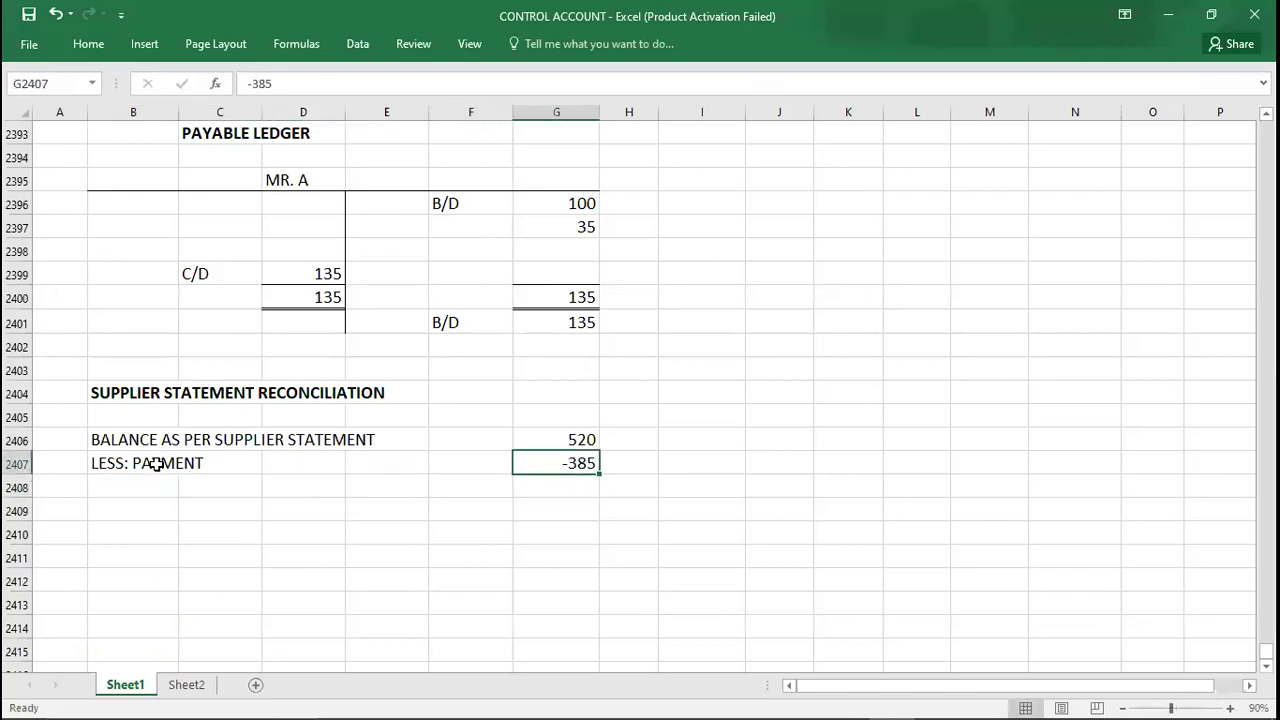
key(Up)
key(shift+Down)
key(Down)
key(Down)
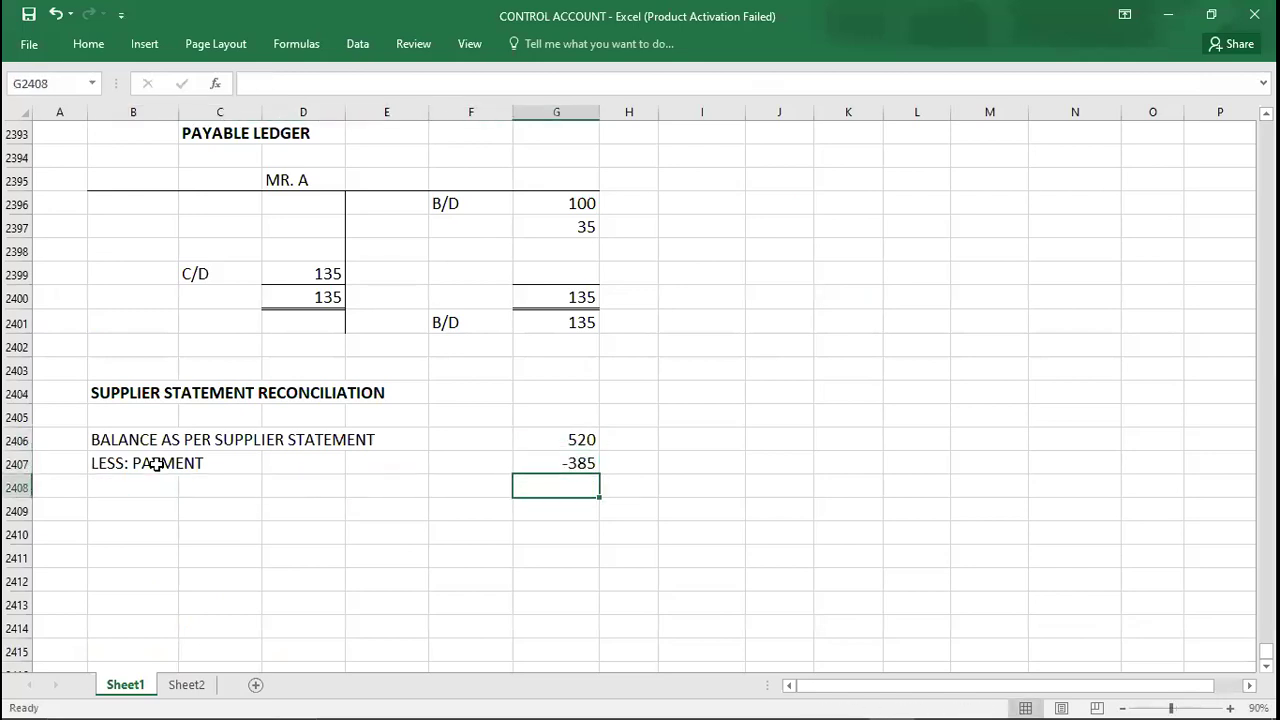
text(1350)
key(BackSpace)
key(ctrl+Return)
click(112, 46)
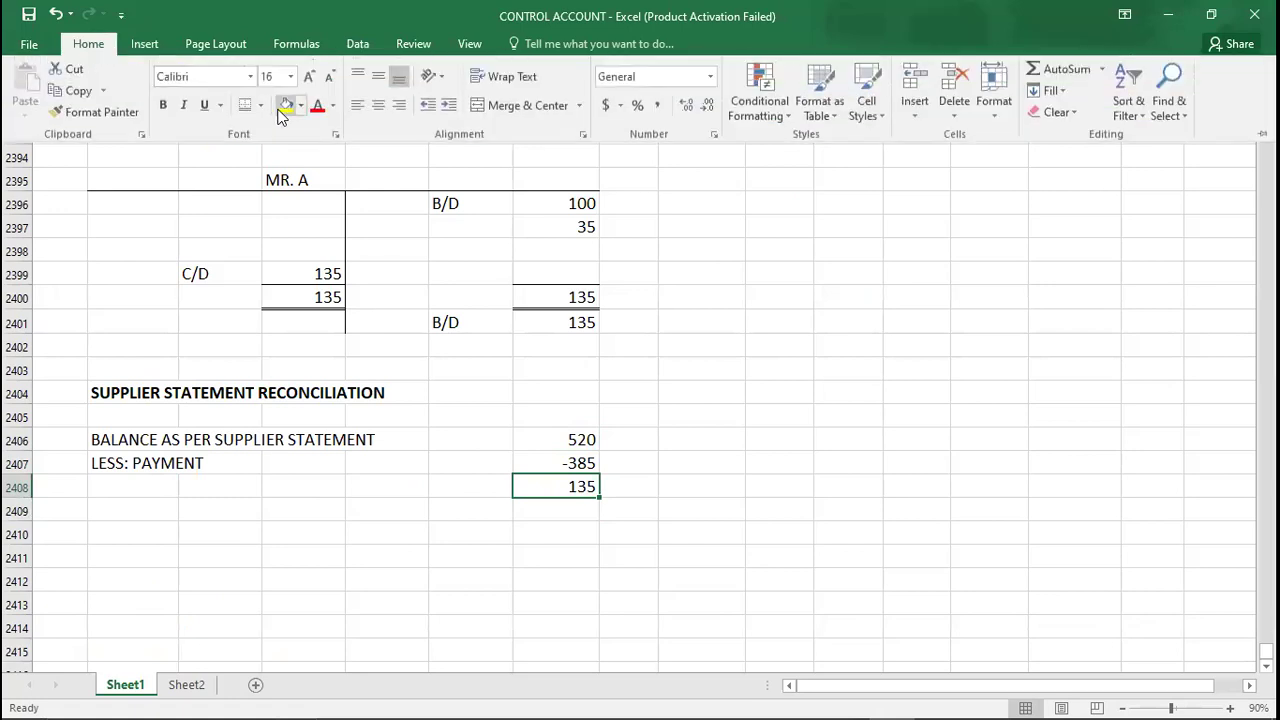
click(247, 108)
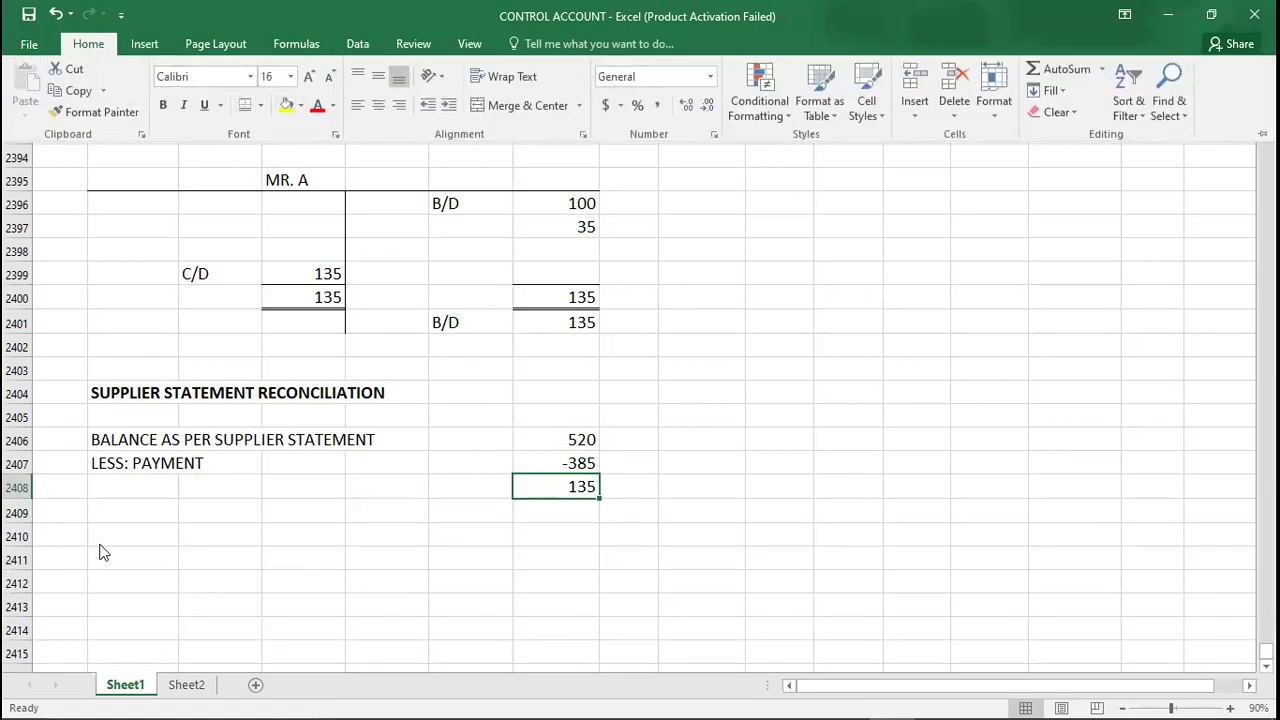
Label the reconciled balance ADJUSTED BALANCE AS PER LEDGER in B2408
click(146, 480)
click(146, 480)
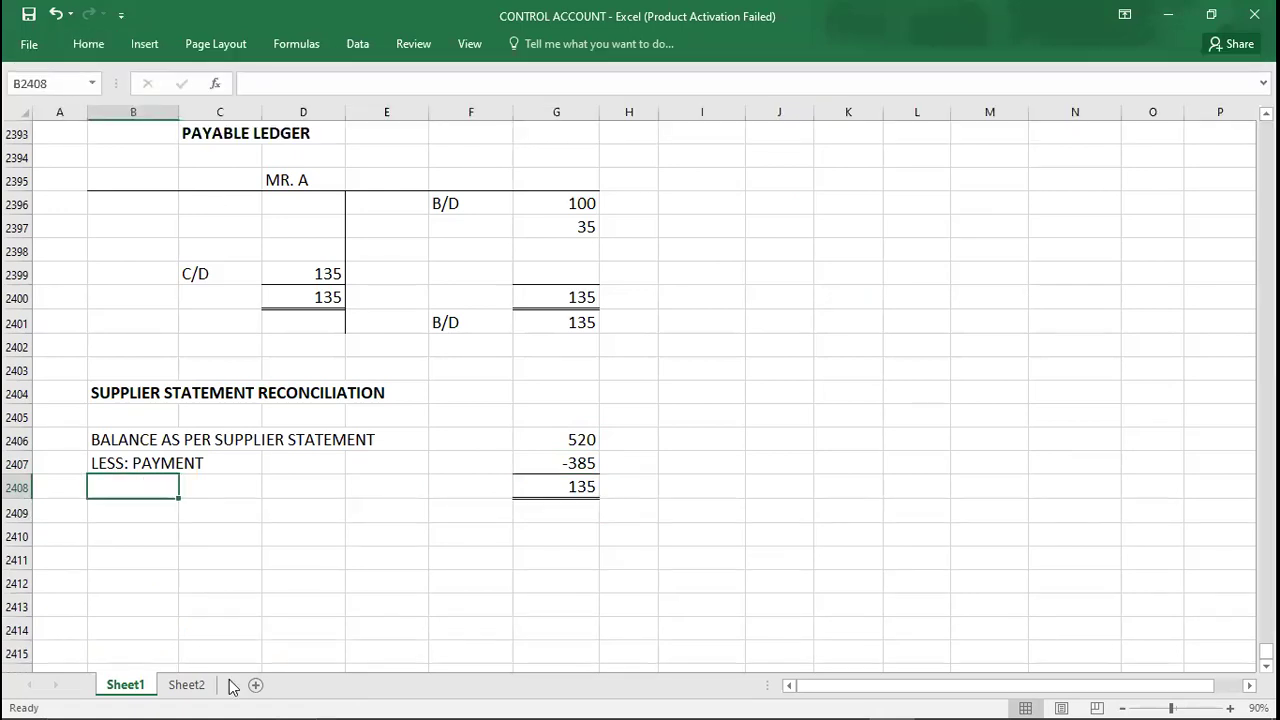
text(ADJUSTED BALAN)
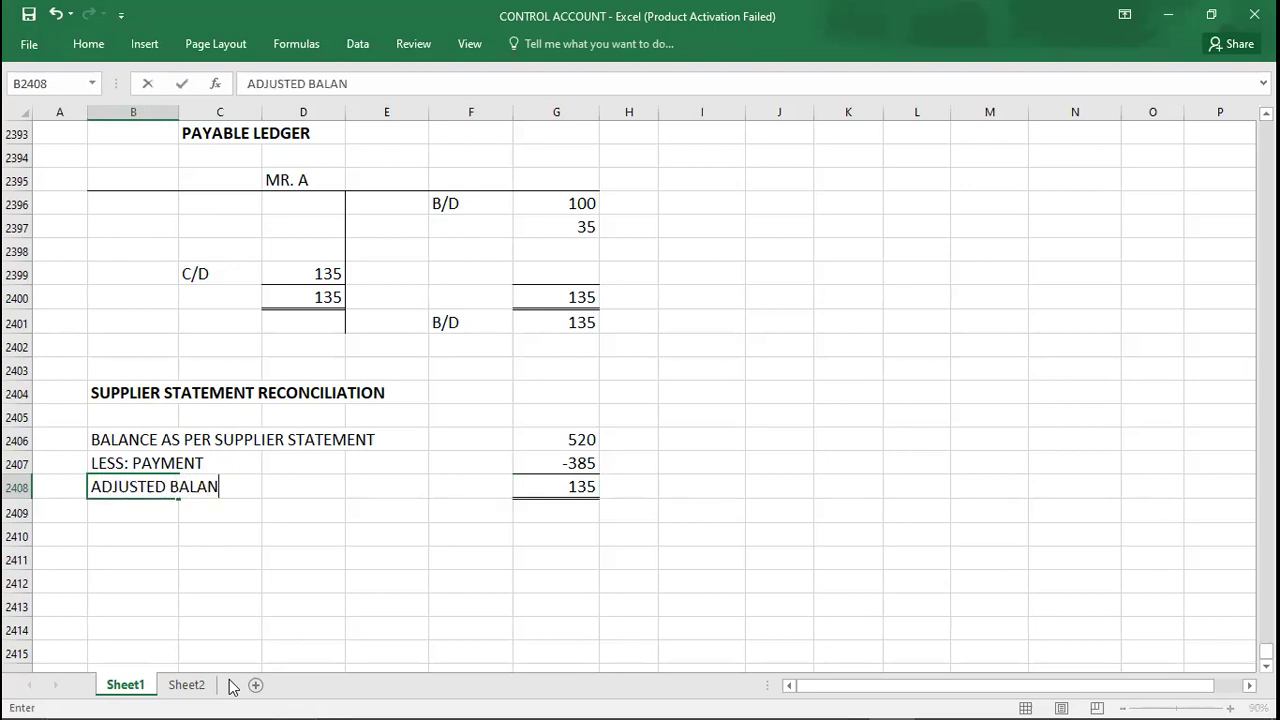
text(CE AS PER )
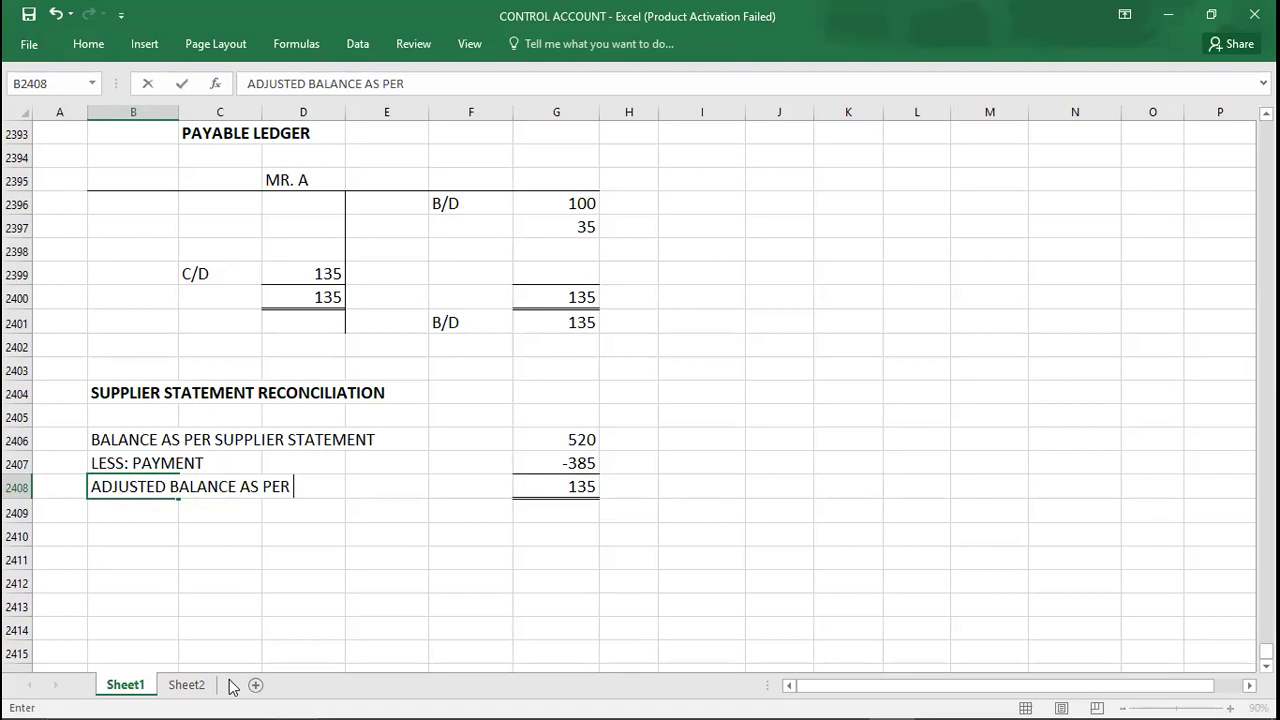
text(LEDGER)
key(Return)
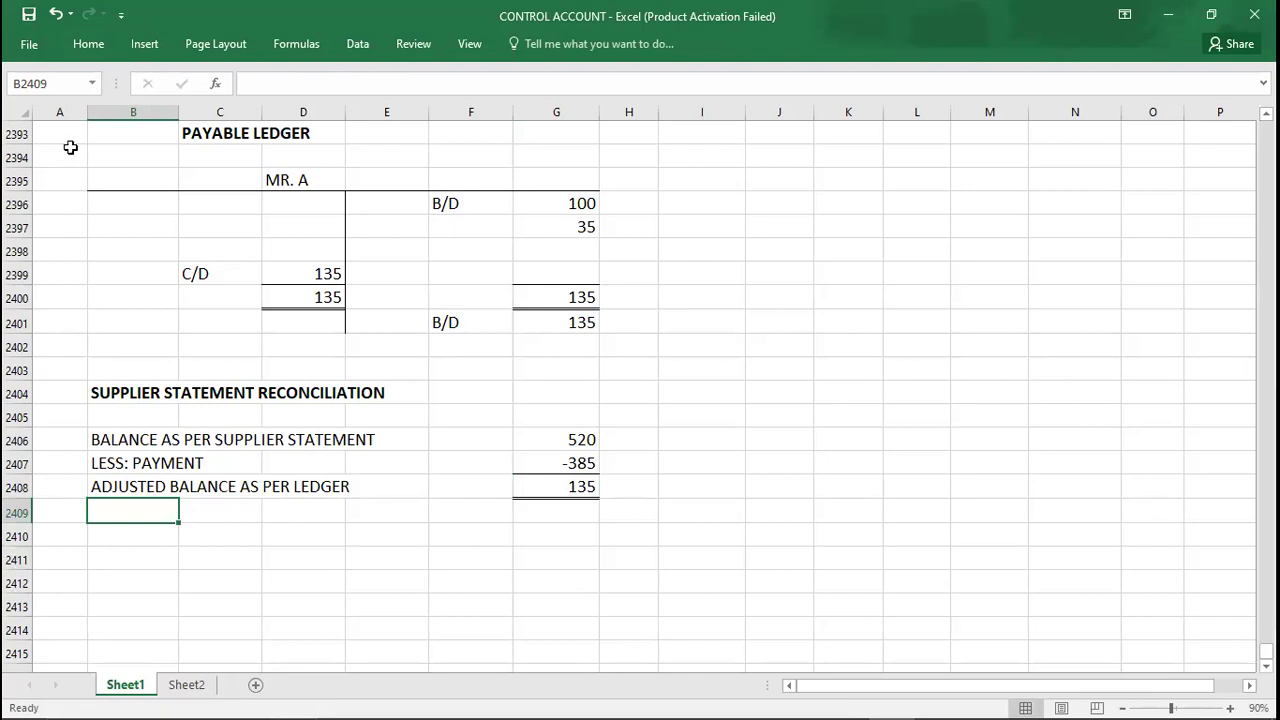
Switch to the question document, check the Q.1 transactions and highlight option C as the answer
click(68, 137)
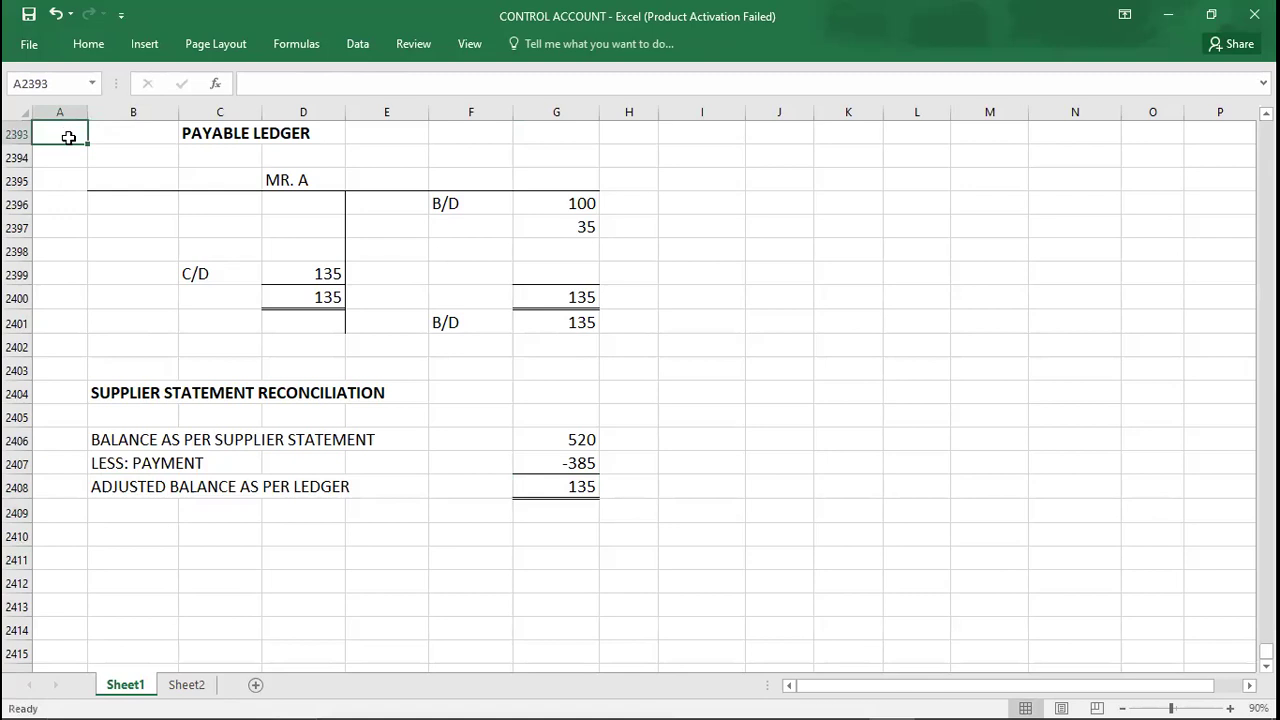
key(Up)
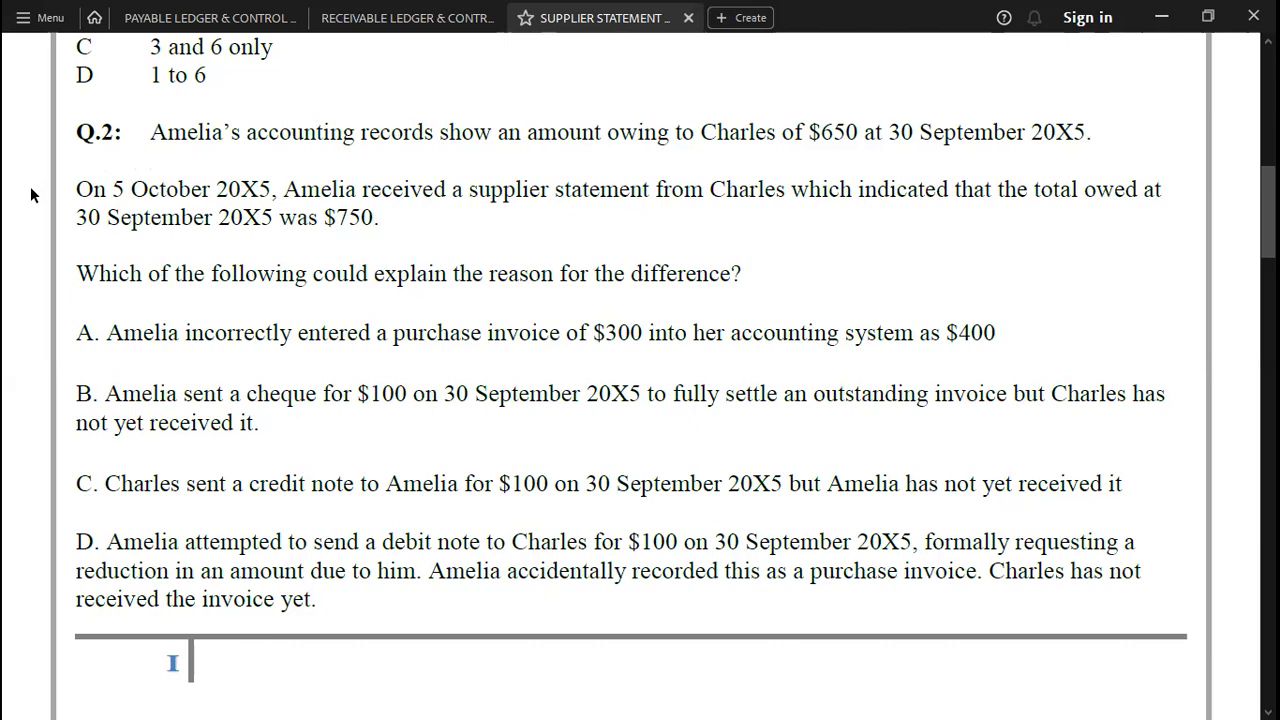
scroll(31, 195, up, 5)
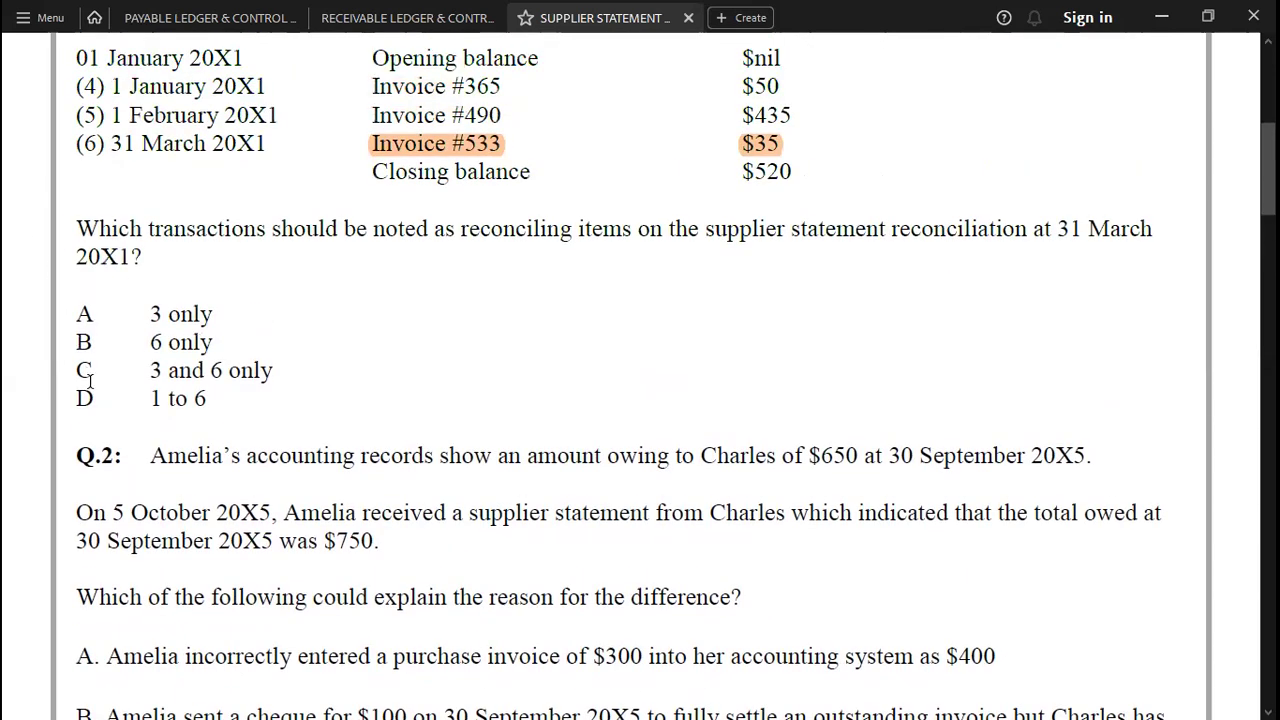
scroll(89, 380, up, 2)
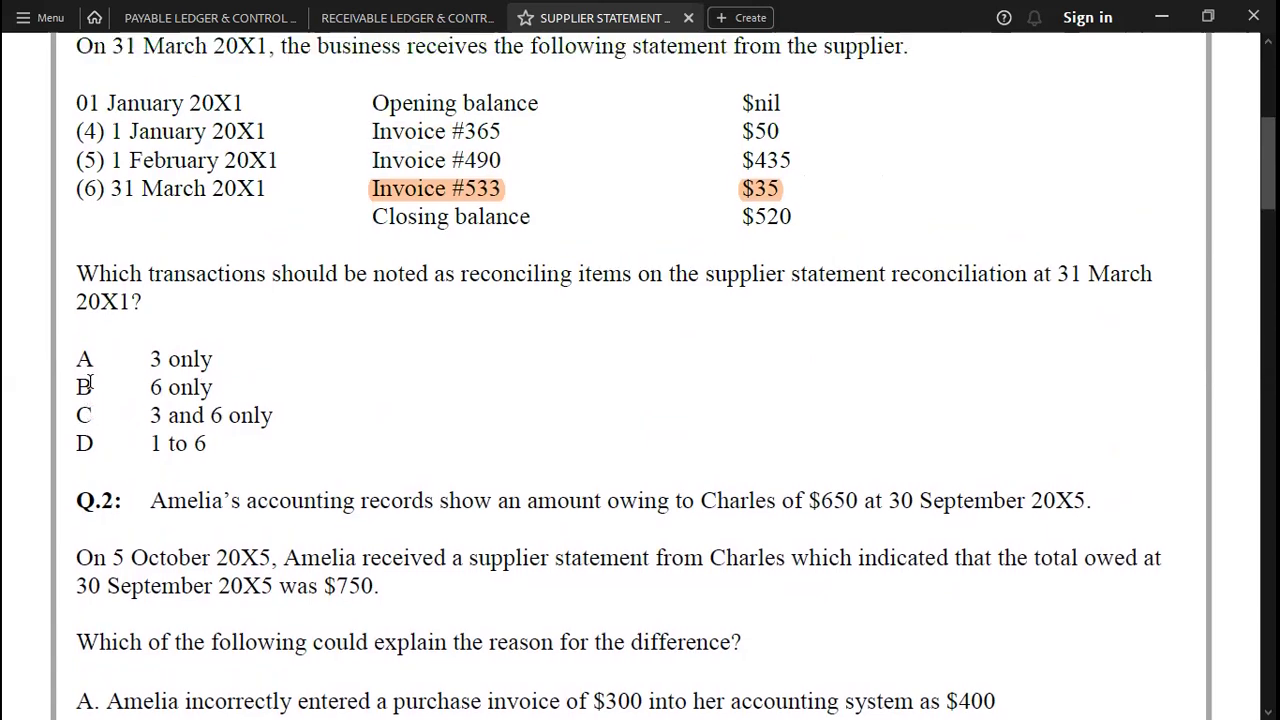
scroll(89, 380, up, 4)
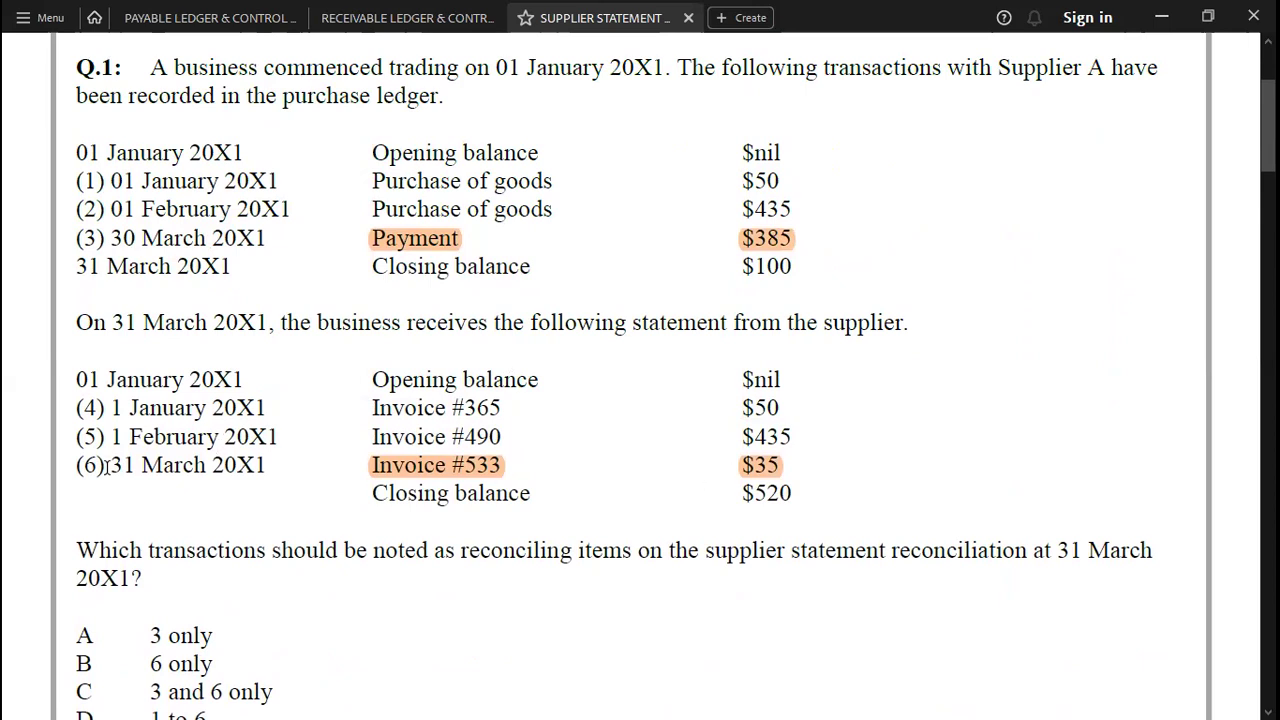
scroll(106, 467, down, 6)
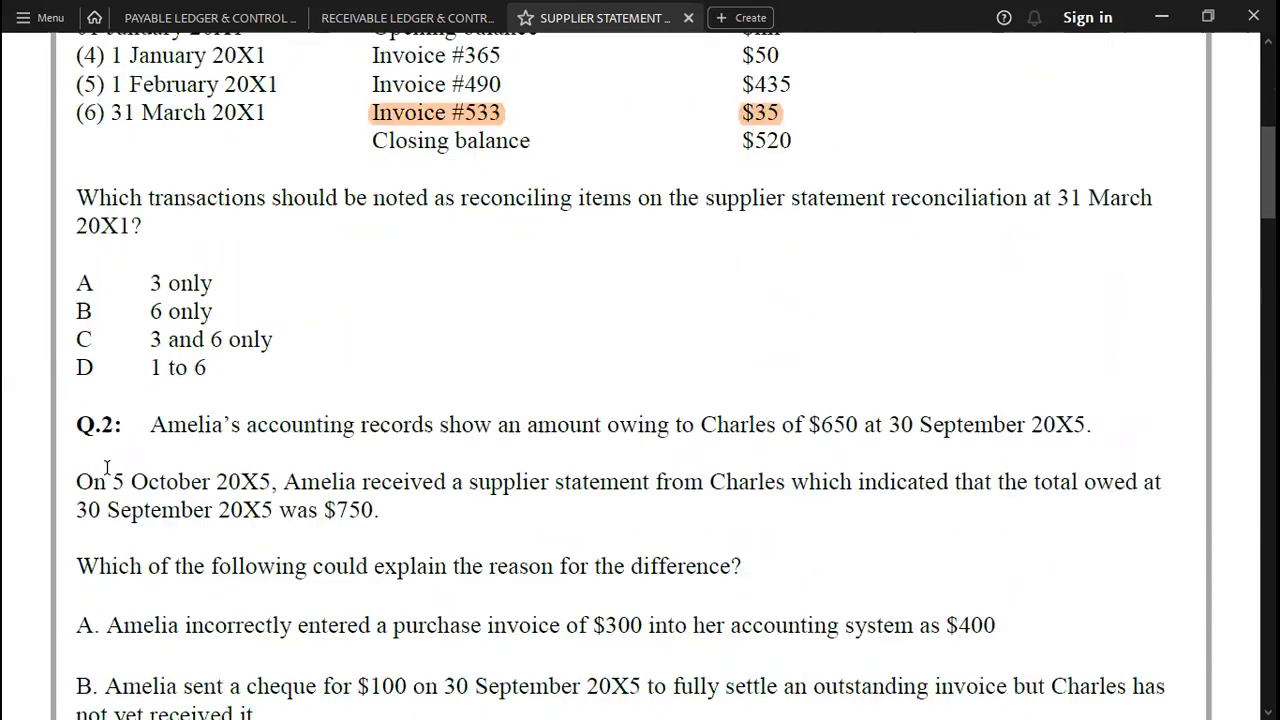
drag(63, 340, 99, 338)
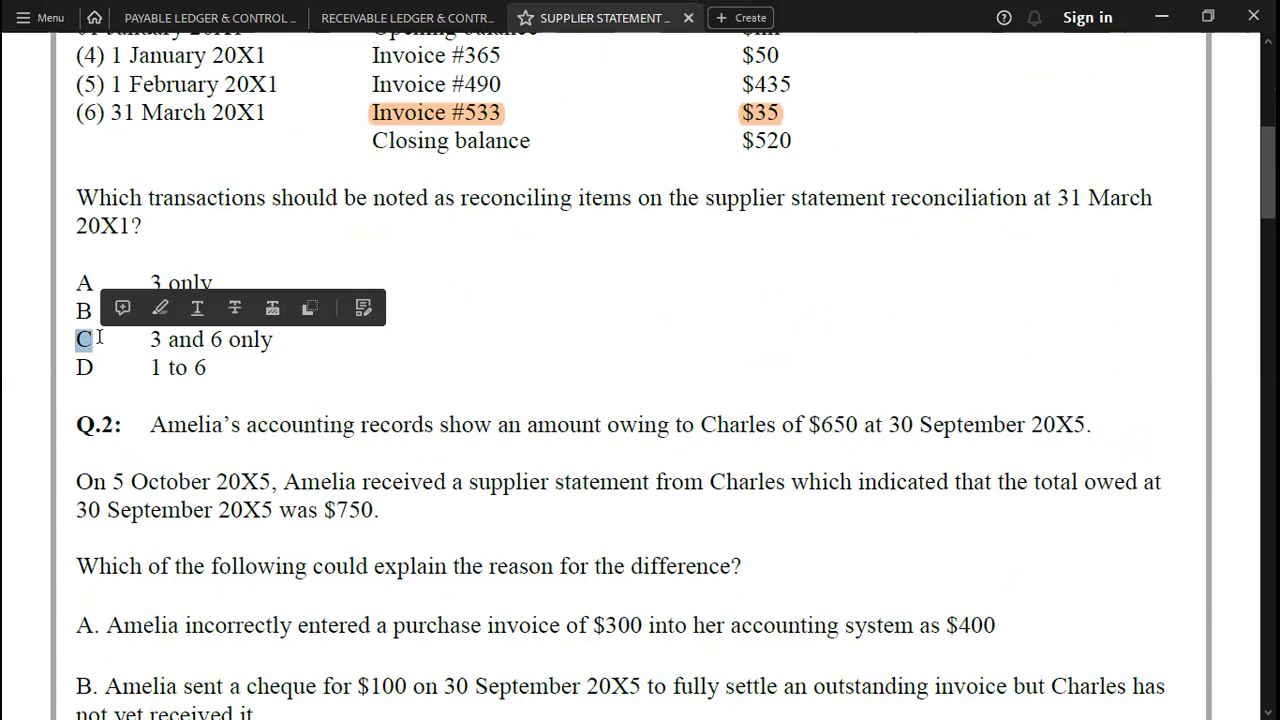
click(160, 307)
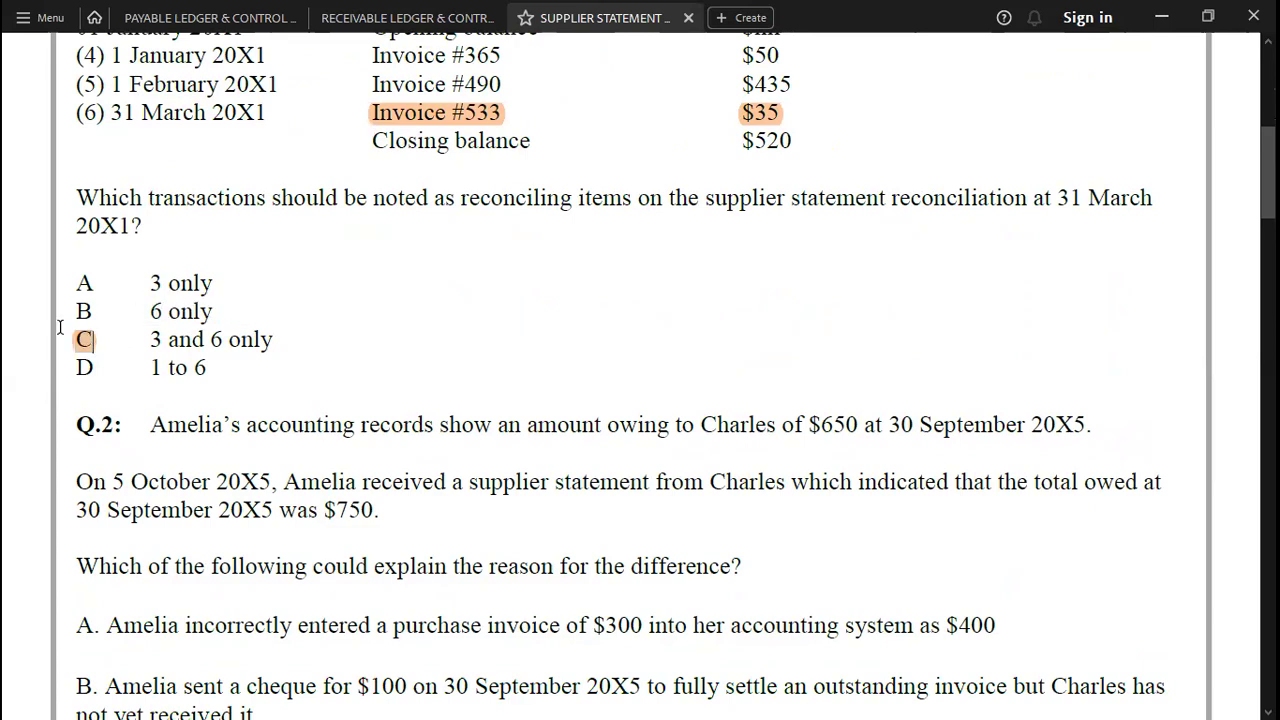
Examine Q.2 and its answer options, and recheck the supplier statement and wording of Q.1
scroll(27, 336, down, 1)
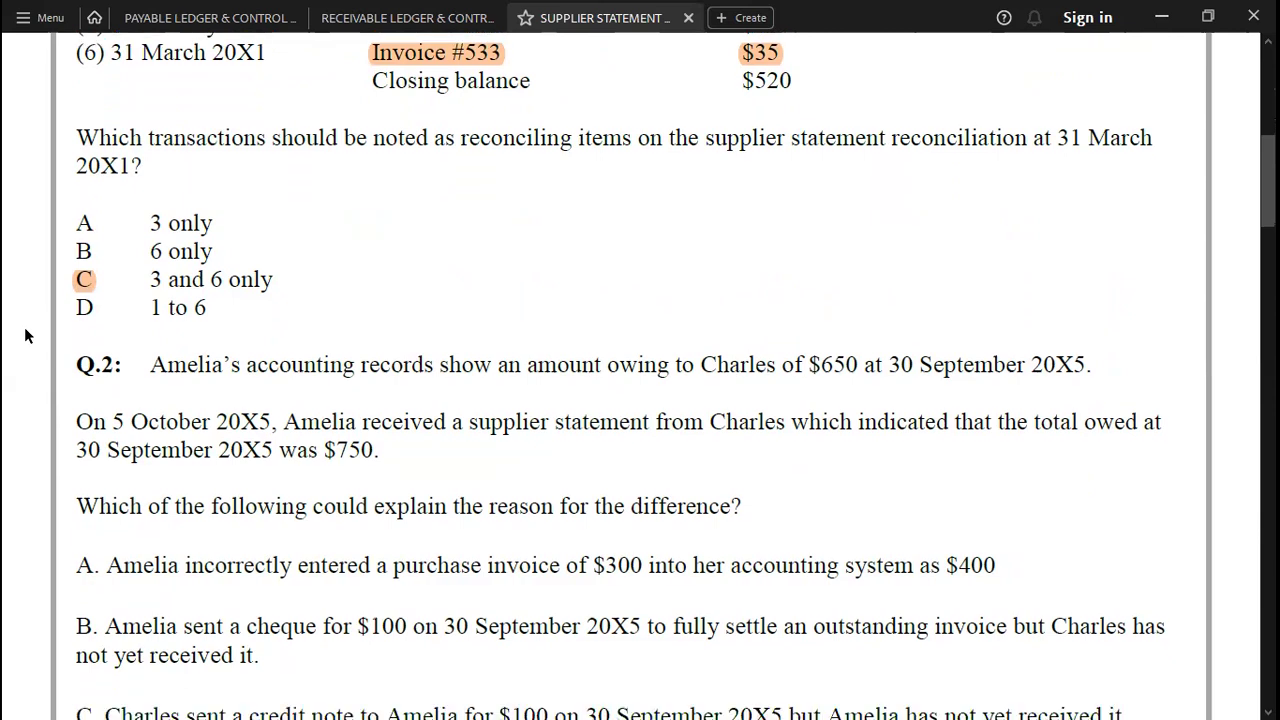
scroll(27, 336, down, 3)
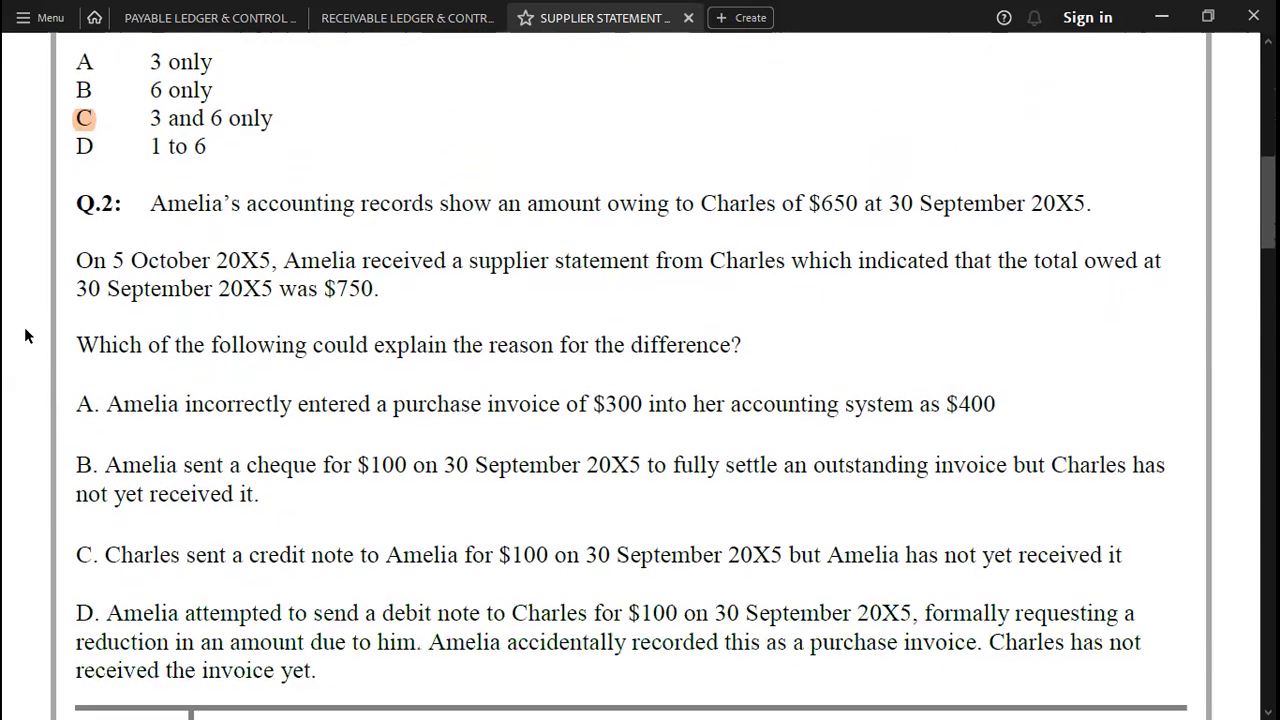
scroll(27, 336, down, 2)
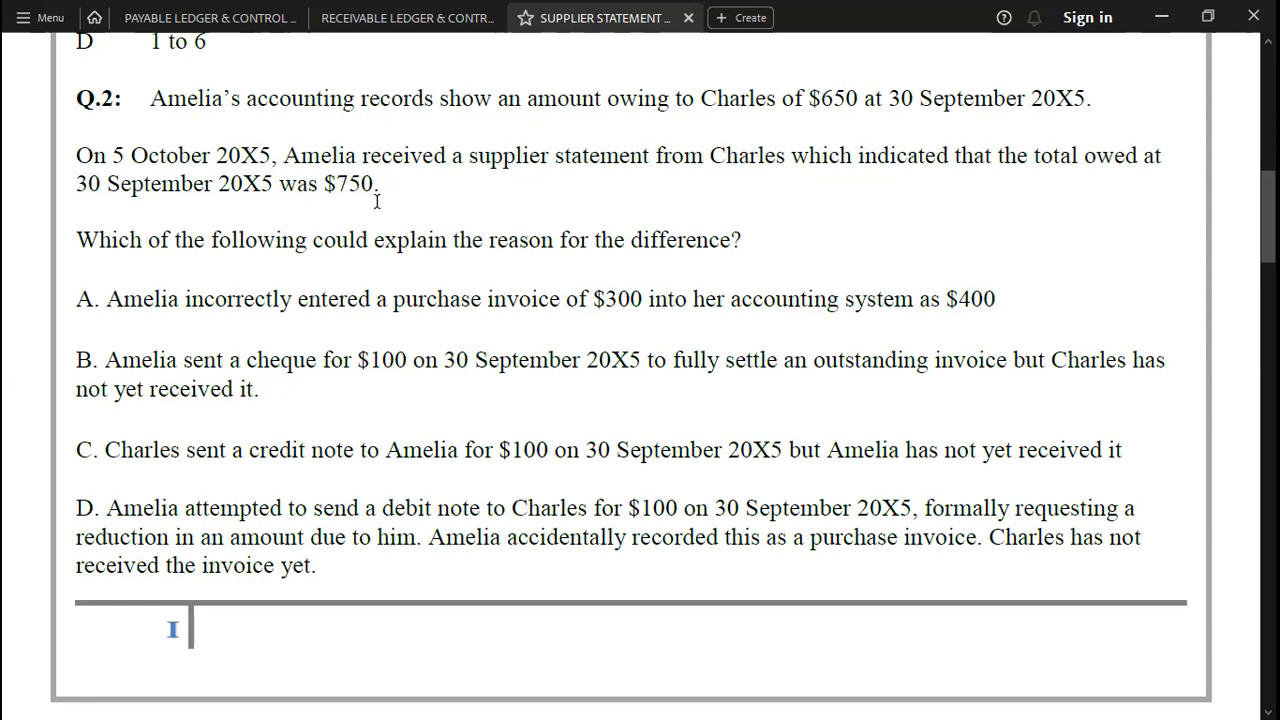
scroll(377, 201, up, 5)
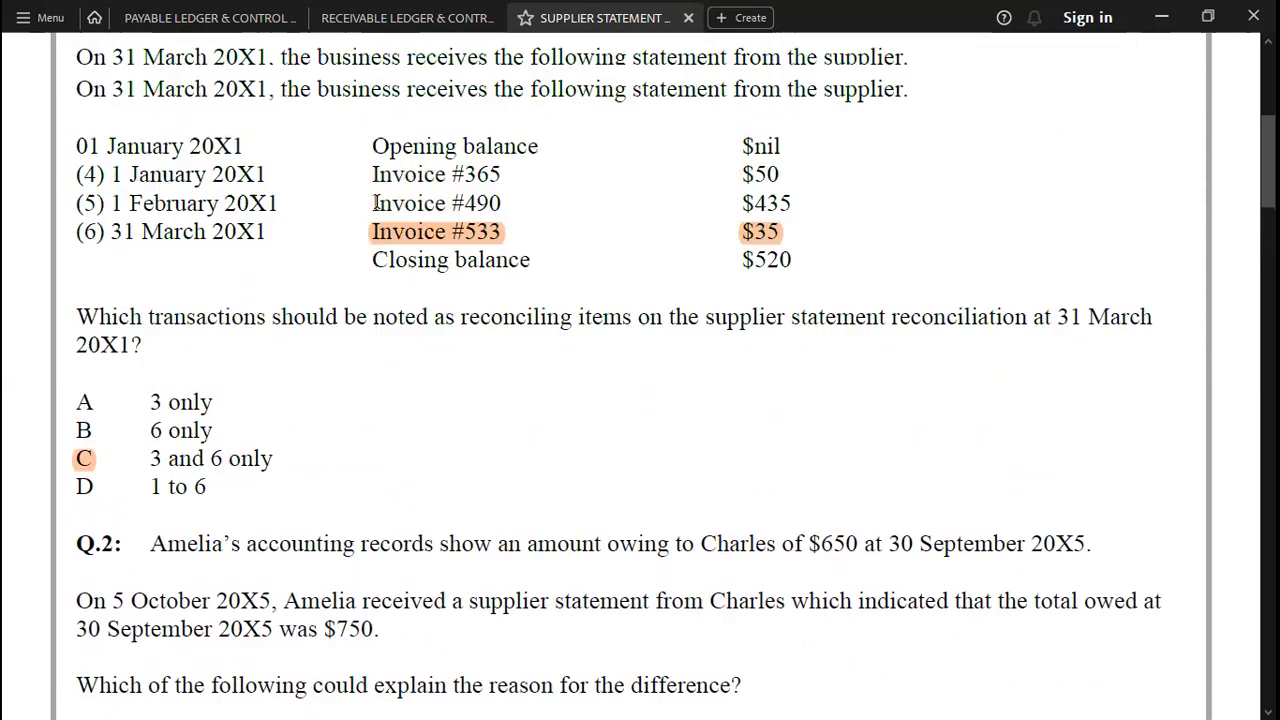
scroll(377, 201, down, 1)
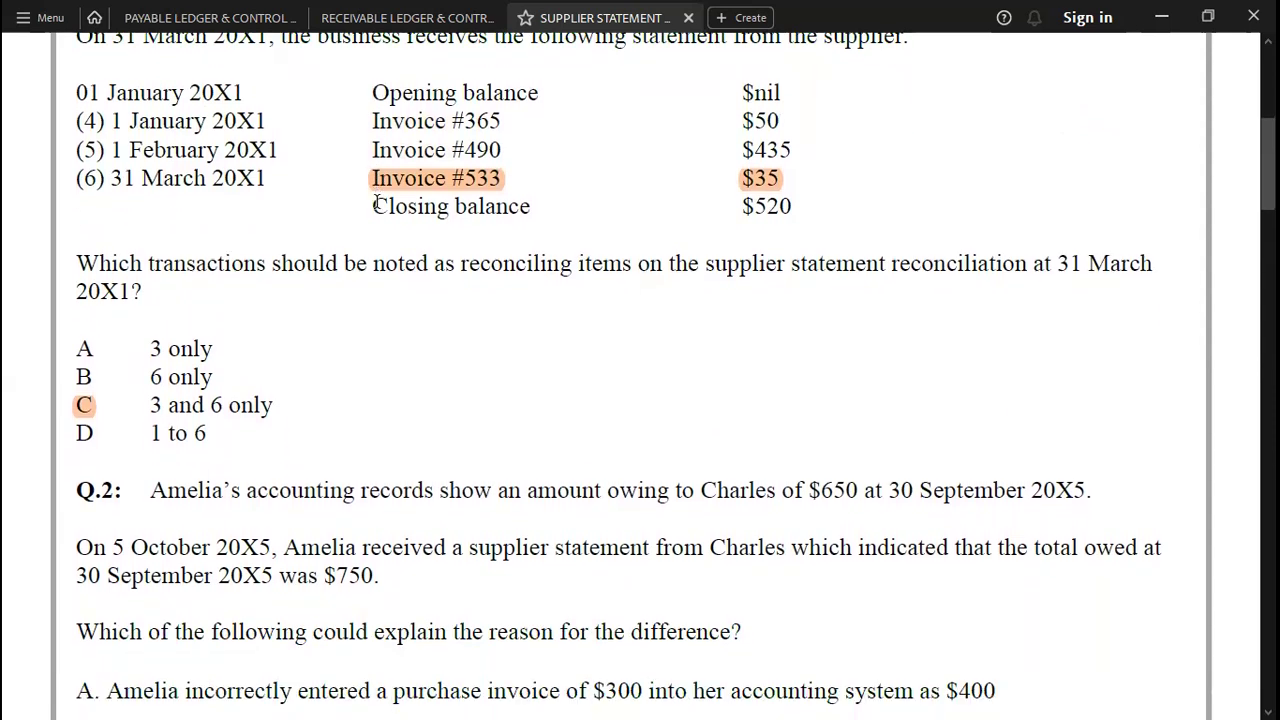
scroll(377, 201, up, 1)
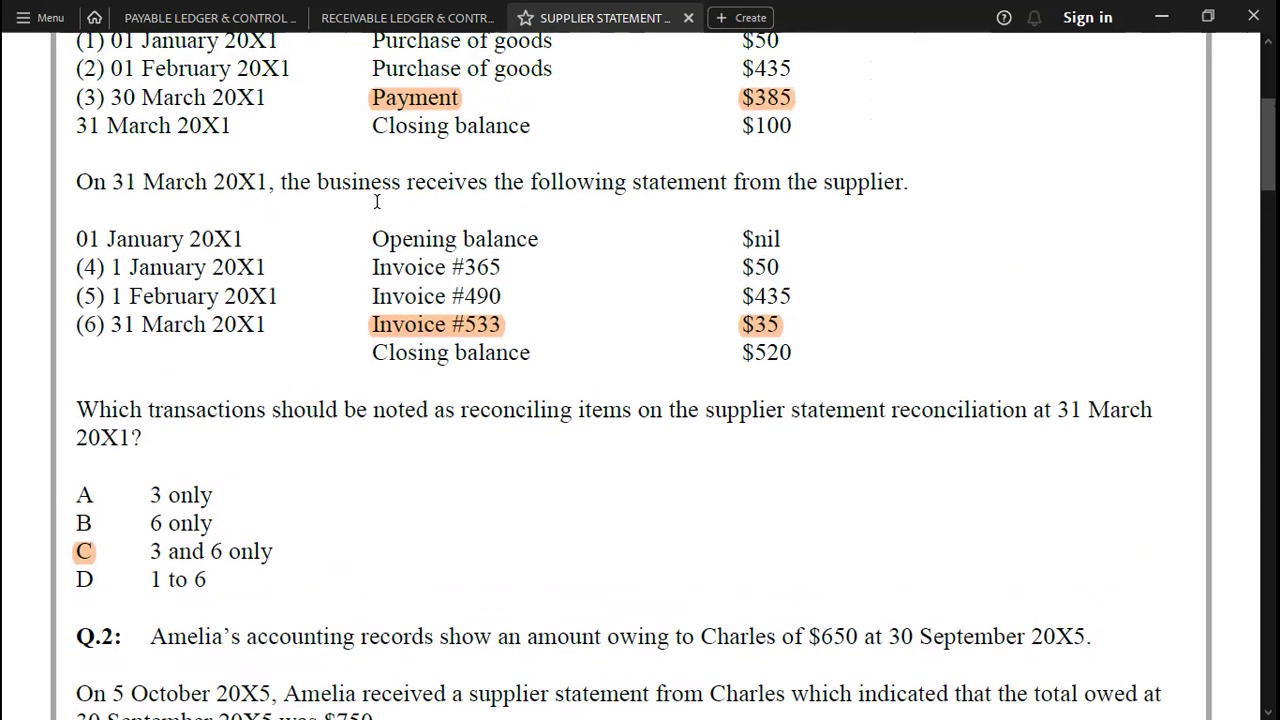
scroll(377, 201, down, 1)
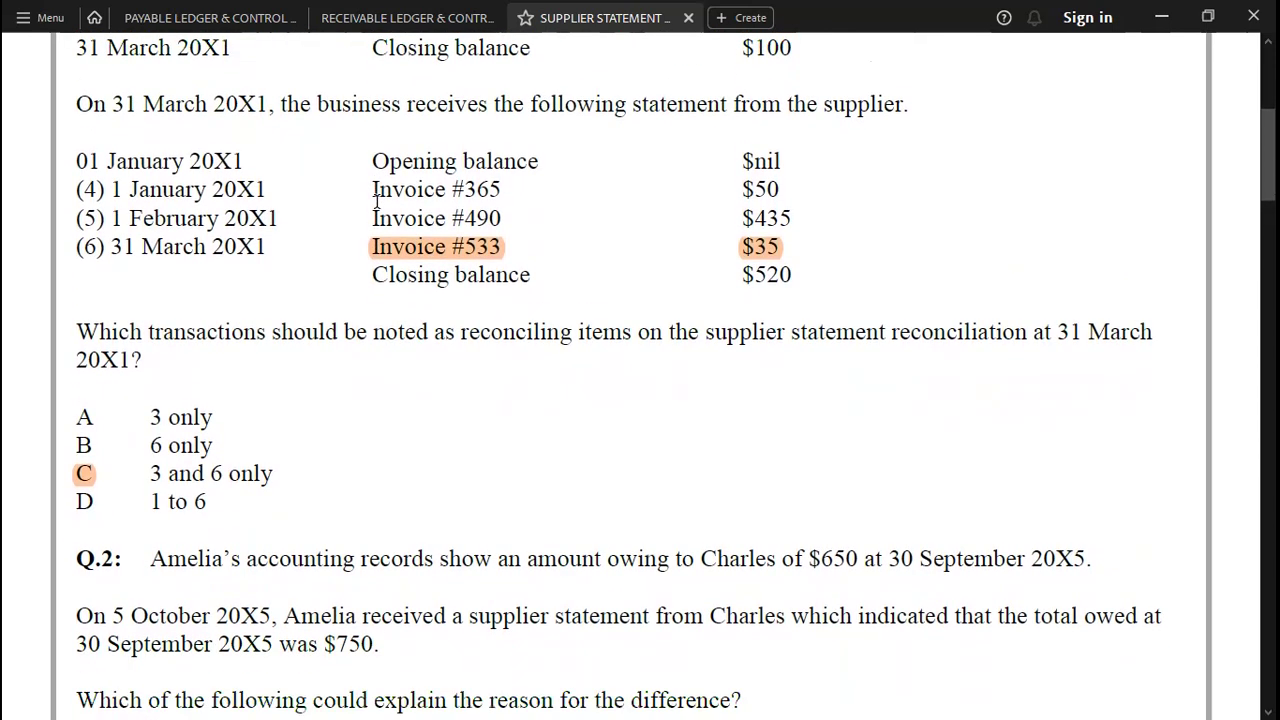
scroll(377, 201, down, 1)
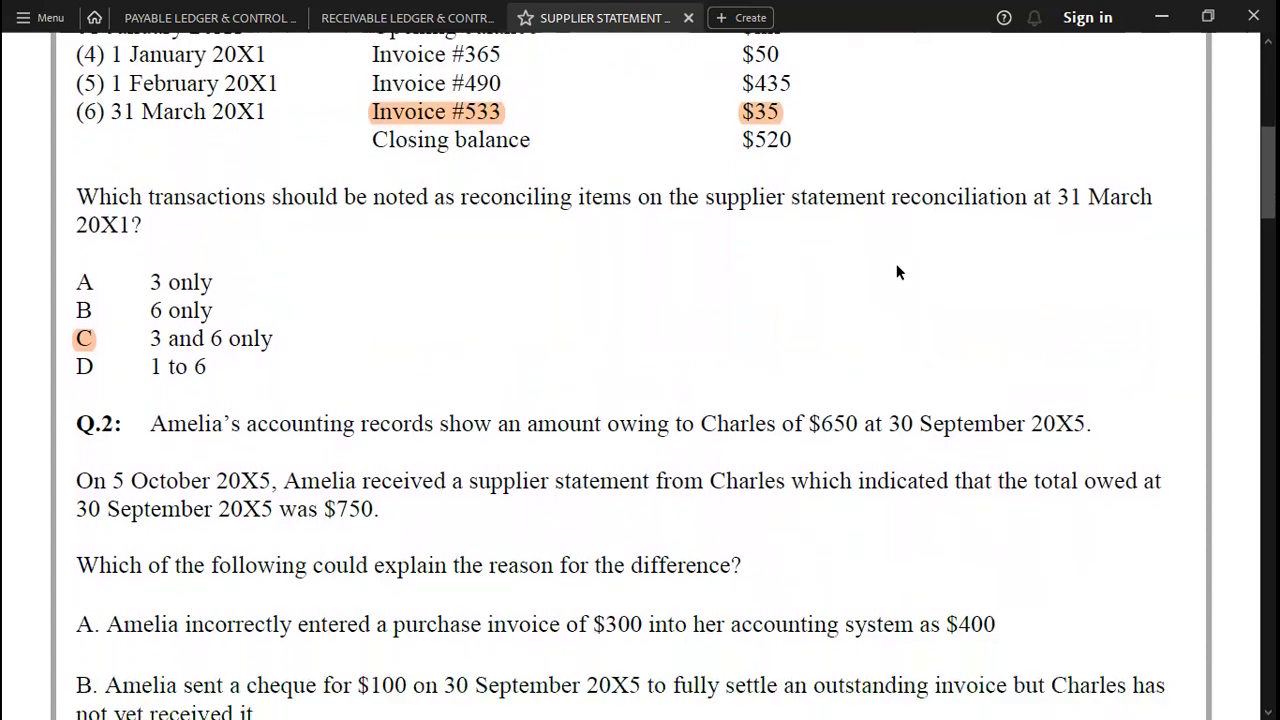
scroll(896, 265, down, 1)
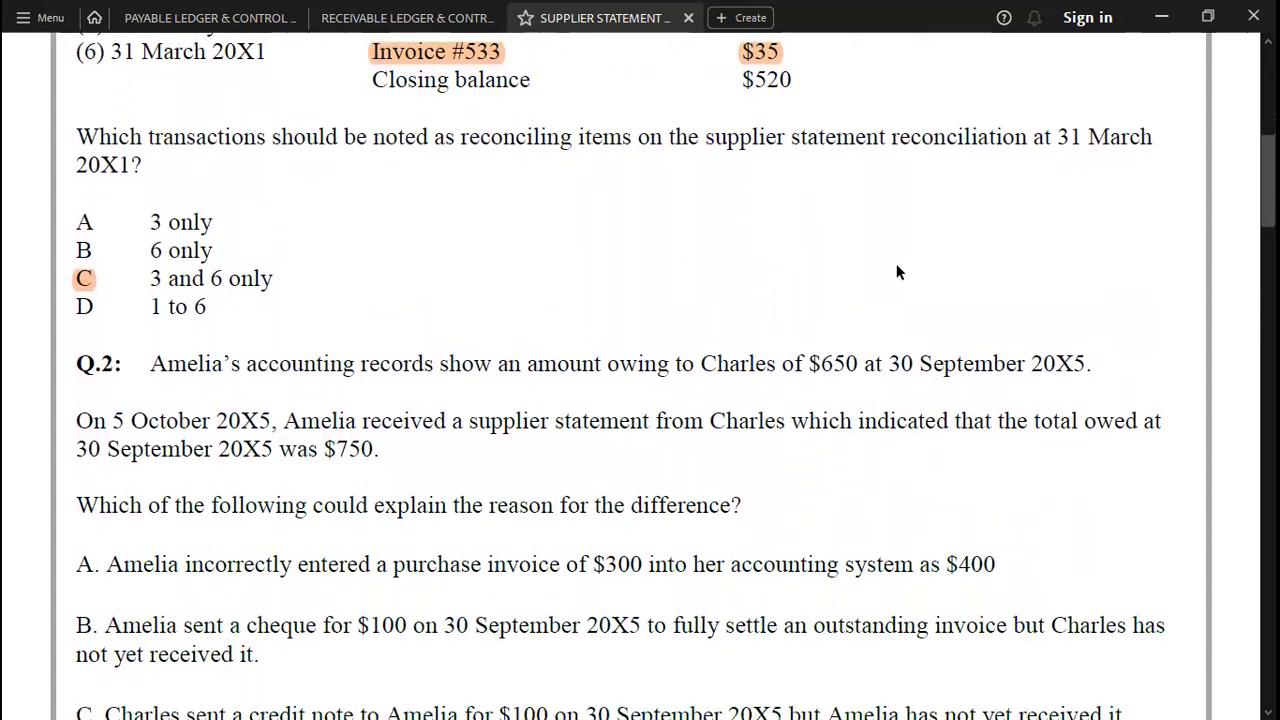
scroll(896, 263, down, 3)
Highlight option A (3 only) in the answer choices of Q.1
scroll(896, 265, up, 4)
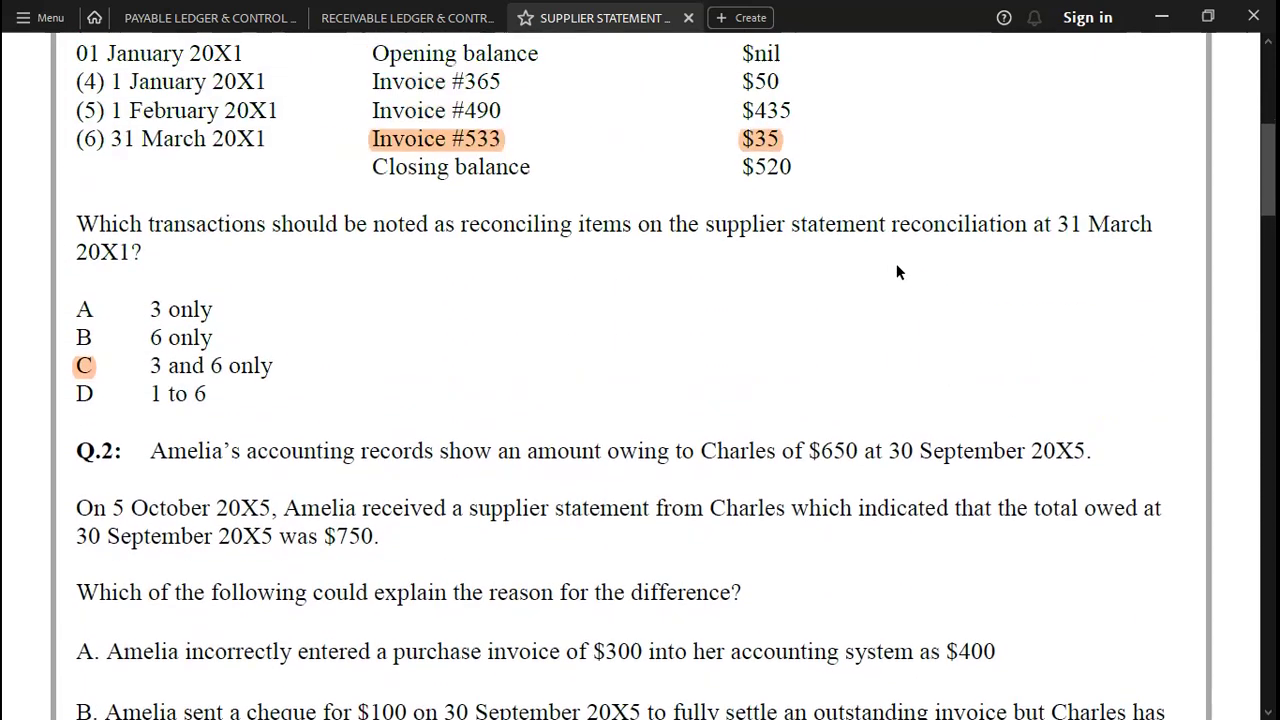
scroll(896, 270, up, 1)
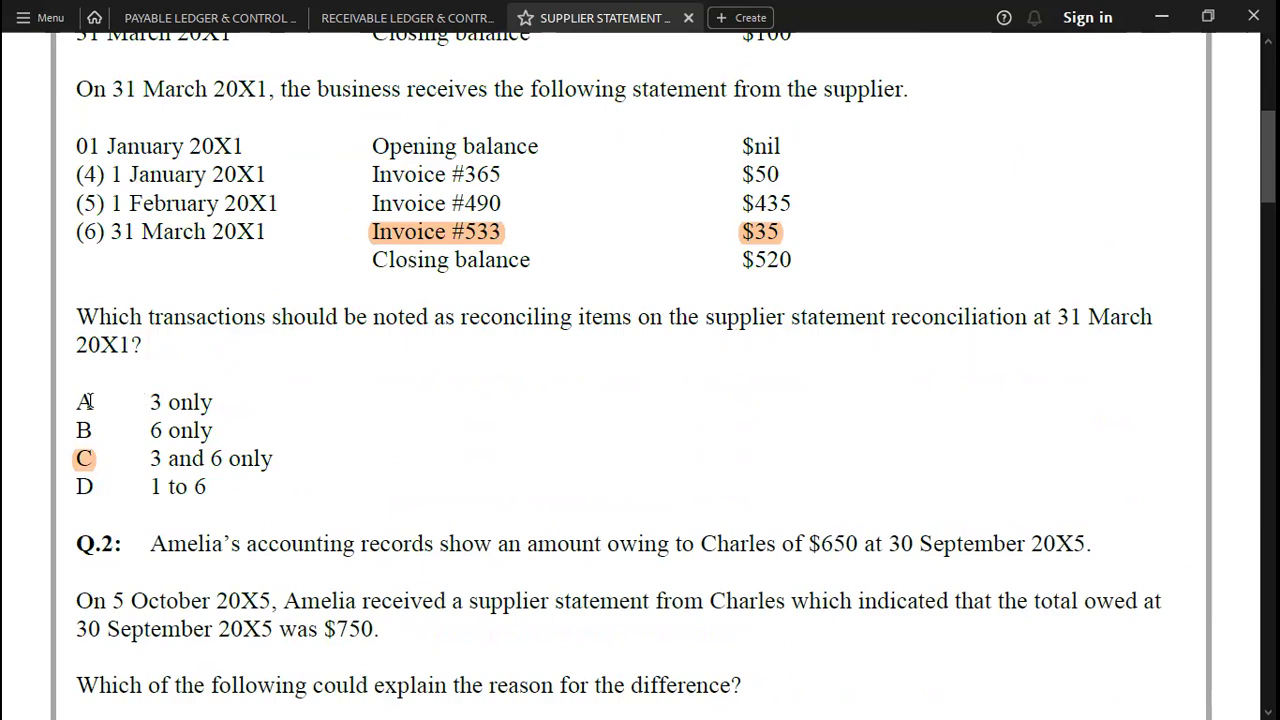
drag(73, 404, 96, 404)
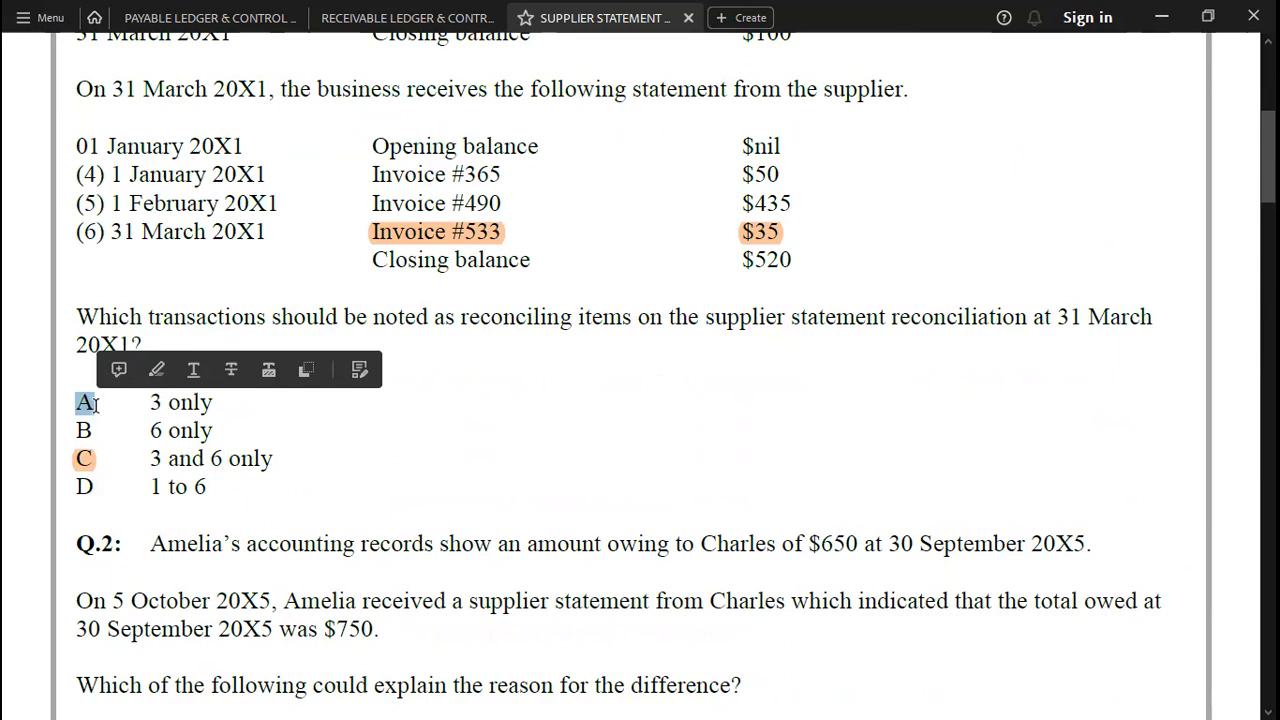
click(154, 369)
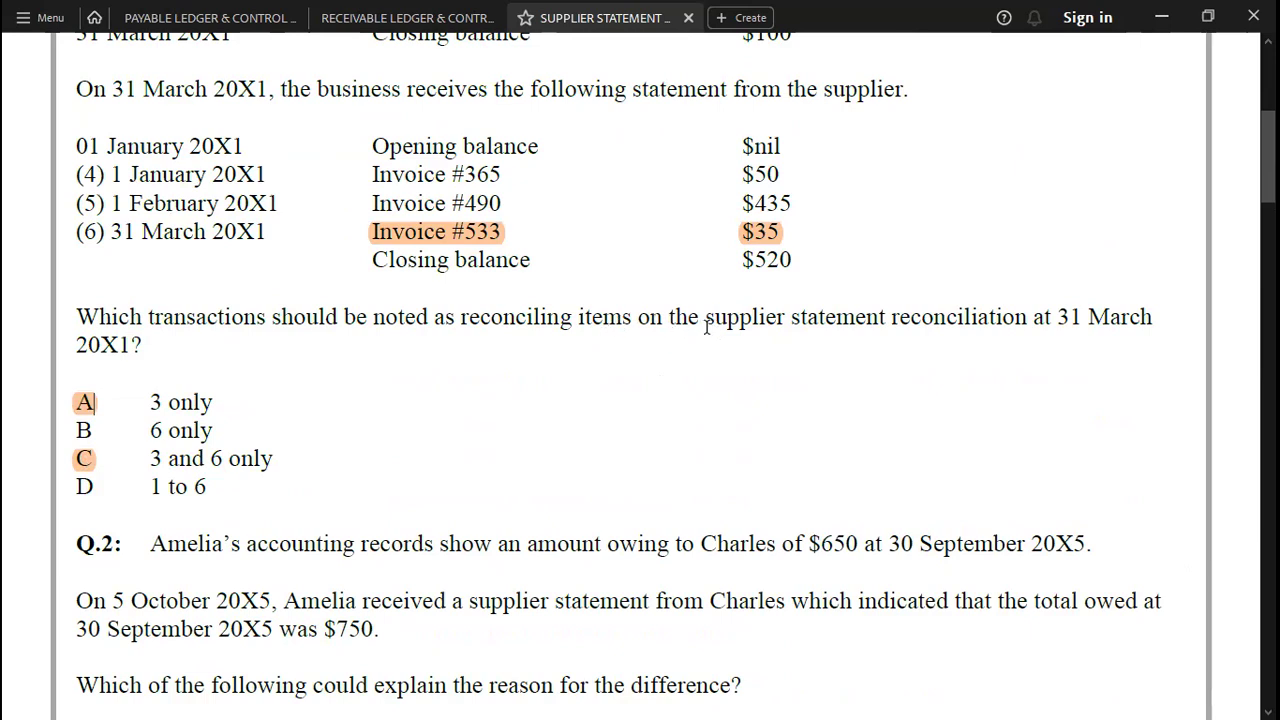
Compare the Q.1 wording "on the supplier statement reconciliation" with the payment entry in the workbook's reconciliation
drag(704, 320, 1016, 330)
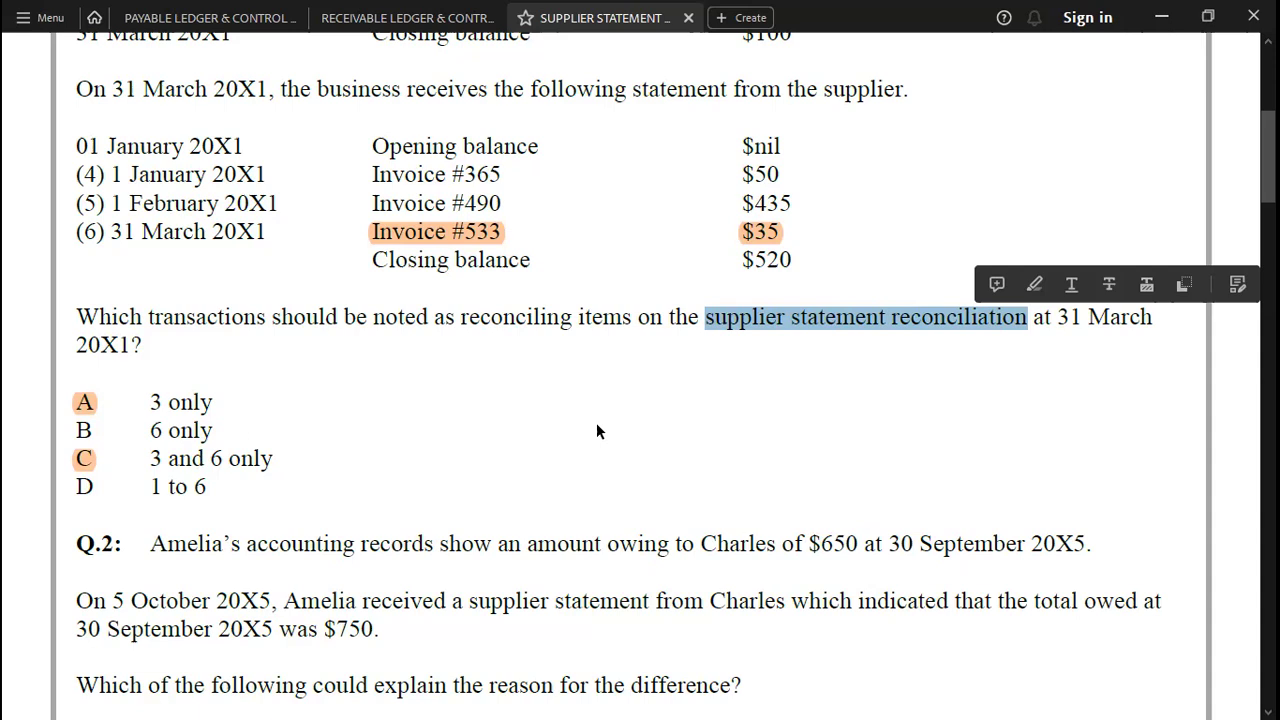
key(Right)
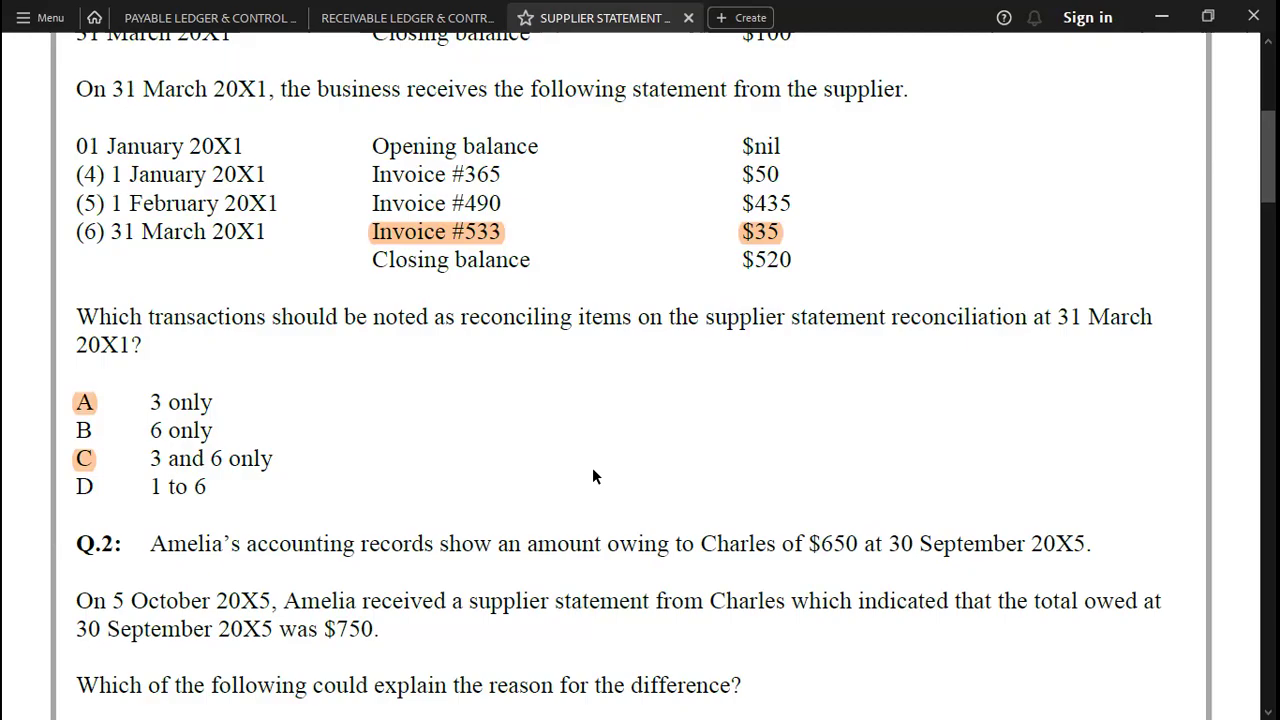
key(alt+Tab)
key(alt+Tab)
click(598, 532)
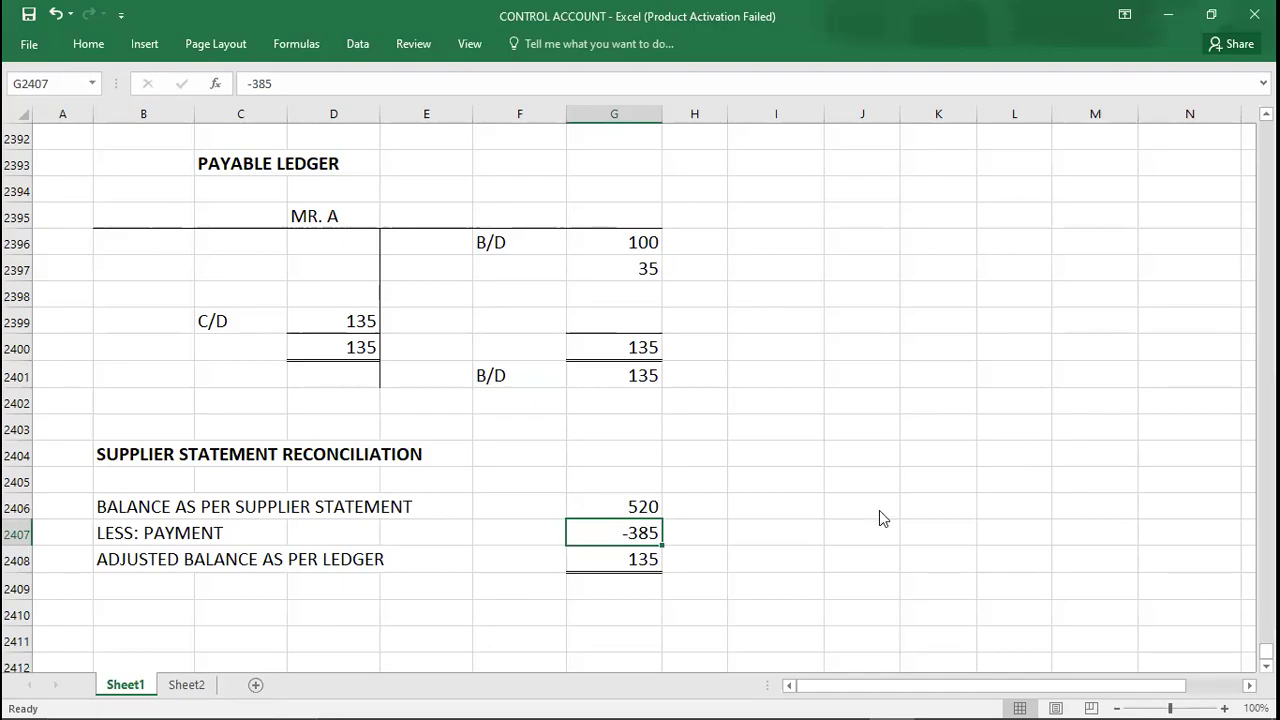
key(alt+Tab)
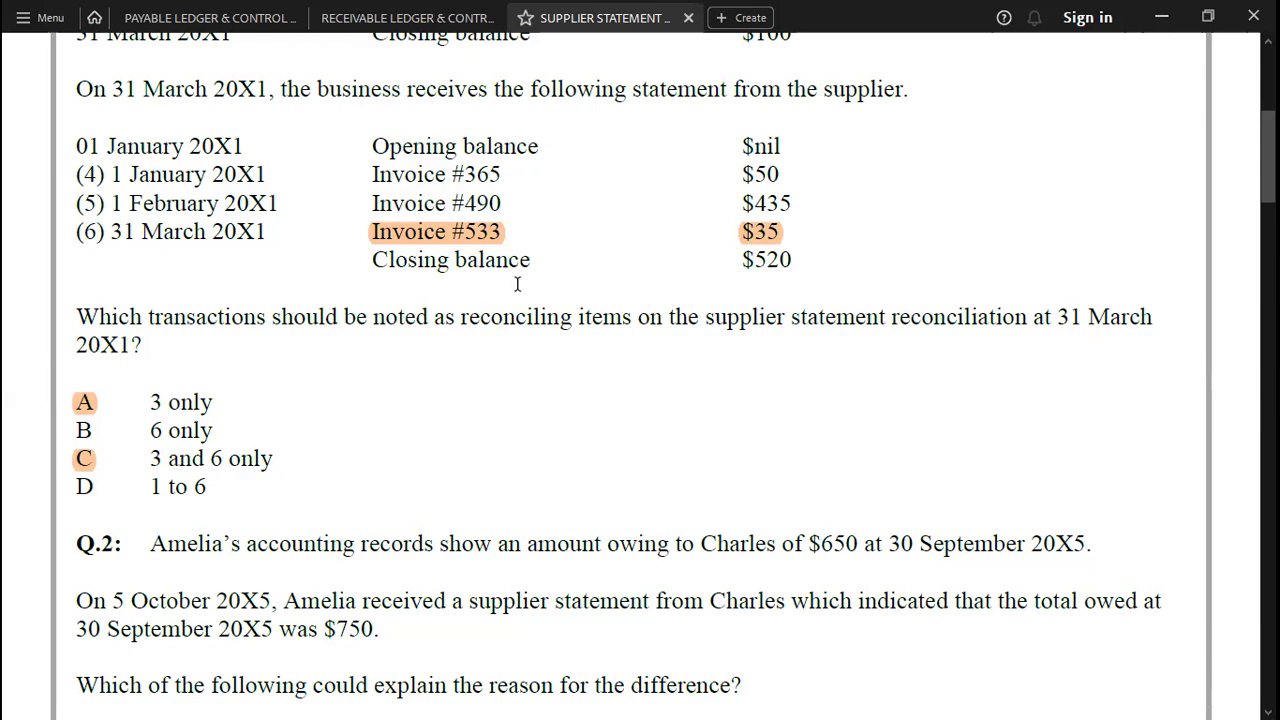
drag(732, 318, 928, 319)
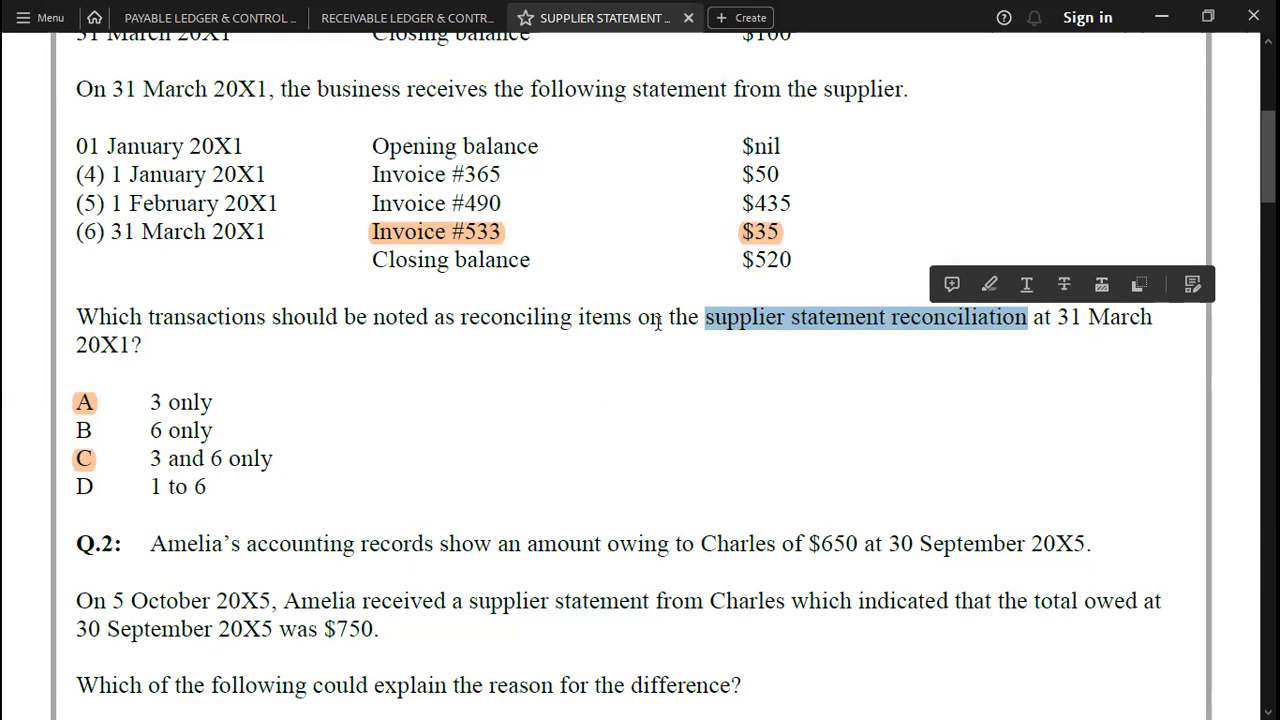
drag(638, 318, 1012, 325)
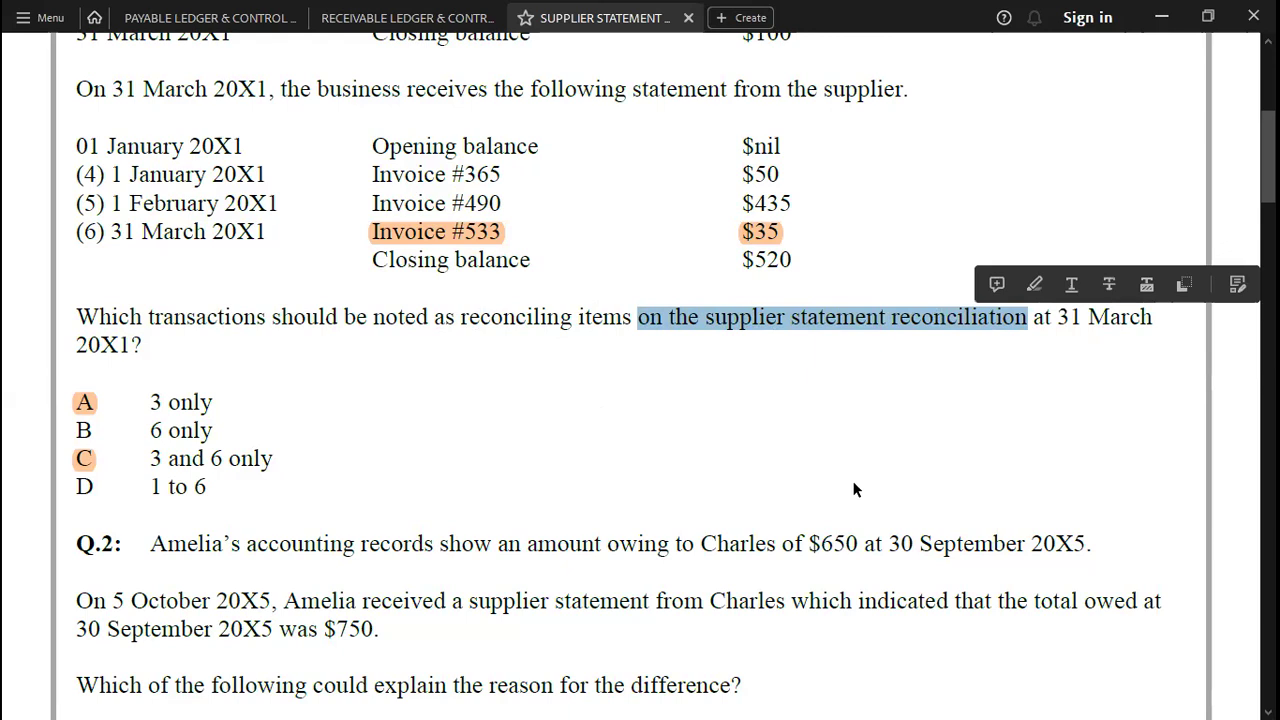
click(4, 277)
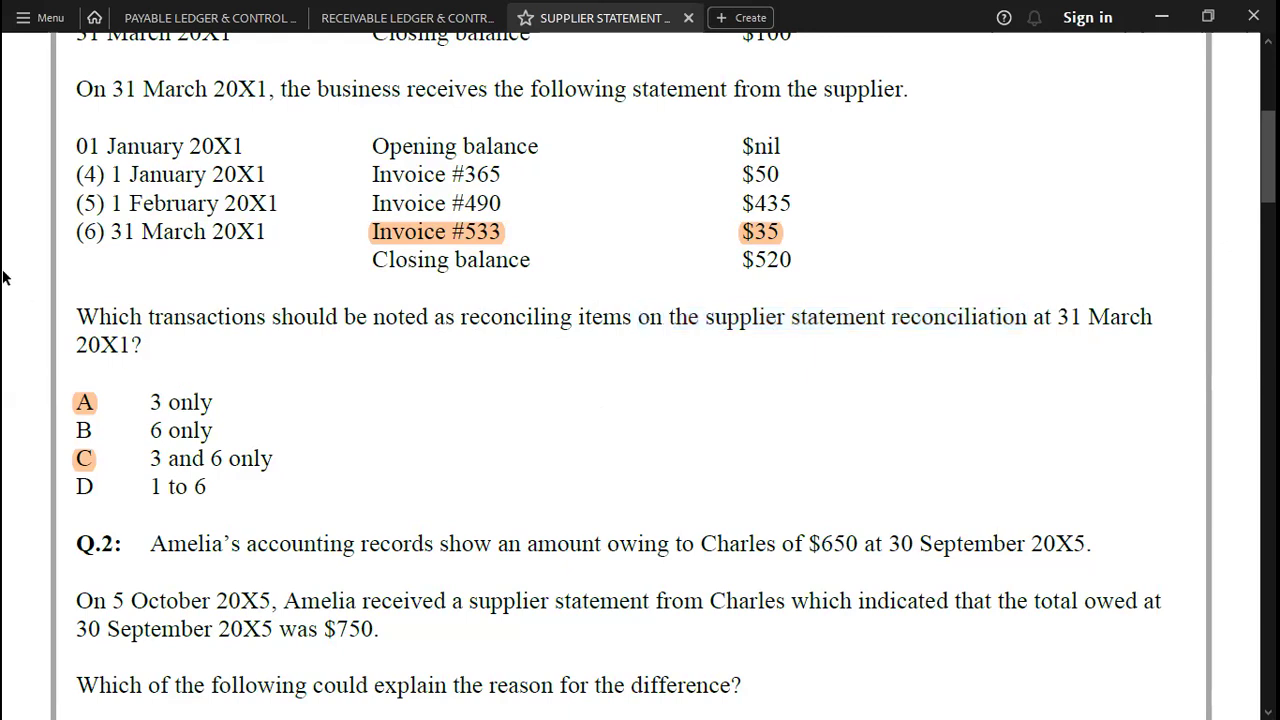
Read Q.2 in the question document, and copy the ledger account and reconciliation in B2395:G2408 of the workbook
scroll(4, 277, down, 5)
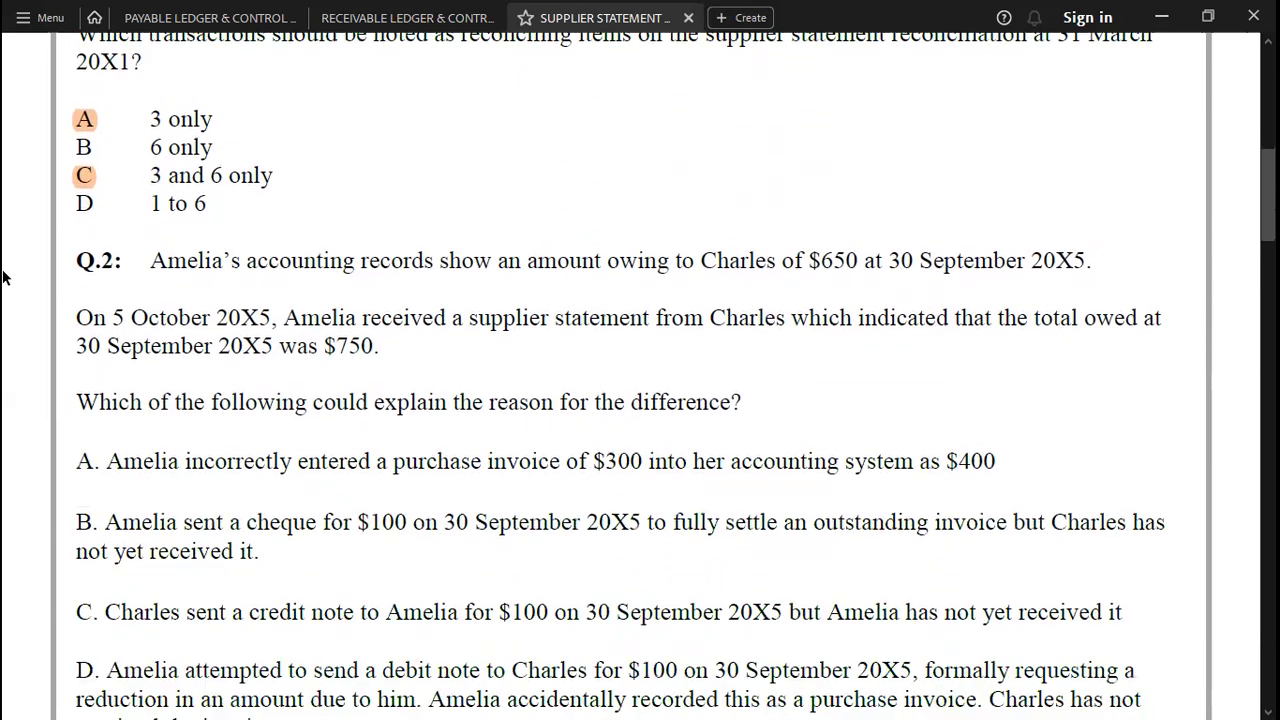
scroll(4, 277, down, 2)
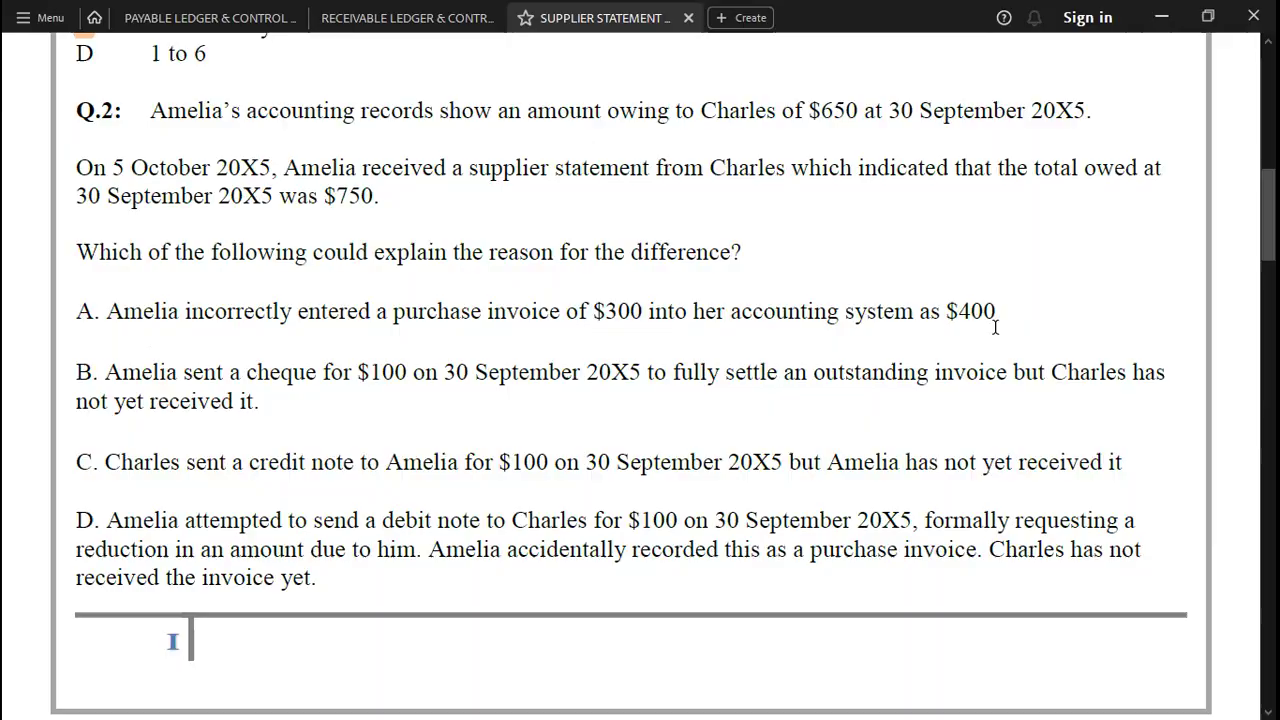
key(alt+Tab)
key(Up)
key(Up)
key(Up)
key(Up)
key(Up)
key(Up)
key(Up)
key(Up)
key(Up)
key(Up)
key(Up)
key(Left)
key(Left)
key(Left)
key(Left)
key(Left)
key(Left)
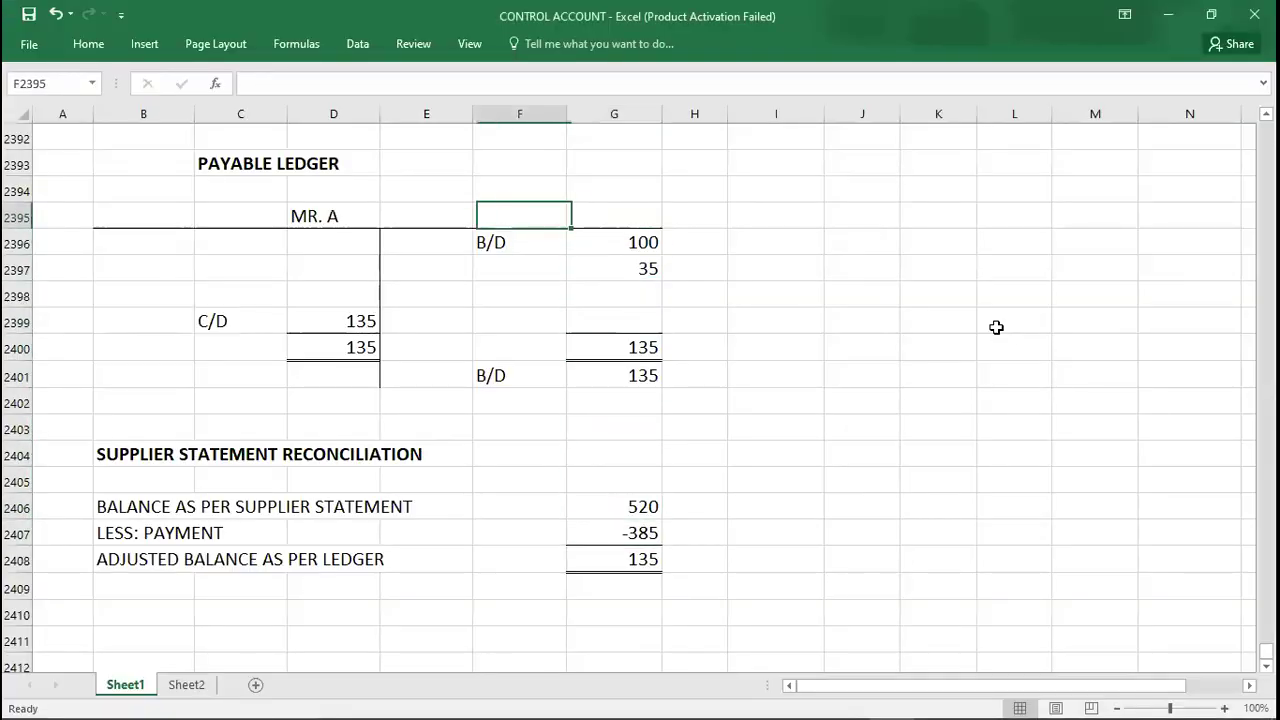
key(shift+Right)
key(shift+Right)
key(shift+Right)
key(shift+Right)
key(shift+Right)
key(shift+Right)
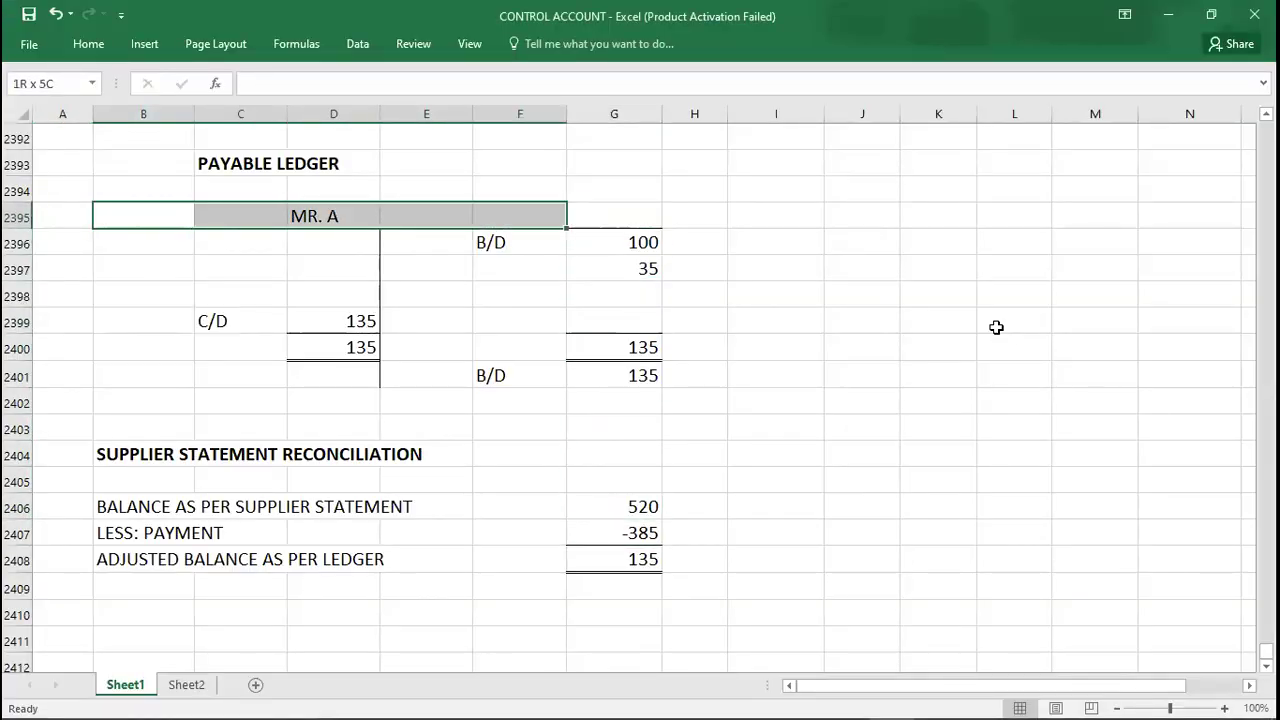
key(shift+Down)
key(shift+Down)
key(shift+Down)
key(shift+Down)
key(shift+Down)
key(shift+Down)
key(shift+Down)
key(shift+Down)
key(shift+Down)
key(shift+Down)
key(shift+Down)
key(shift+Down)
key(shift+Down)
key(shift+Left)
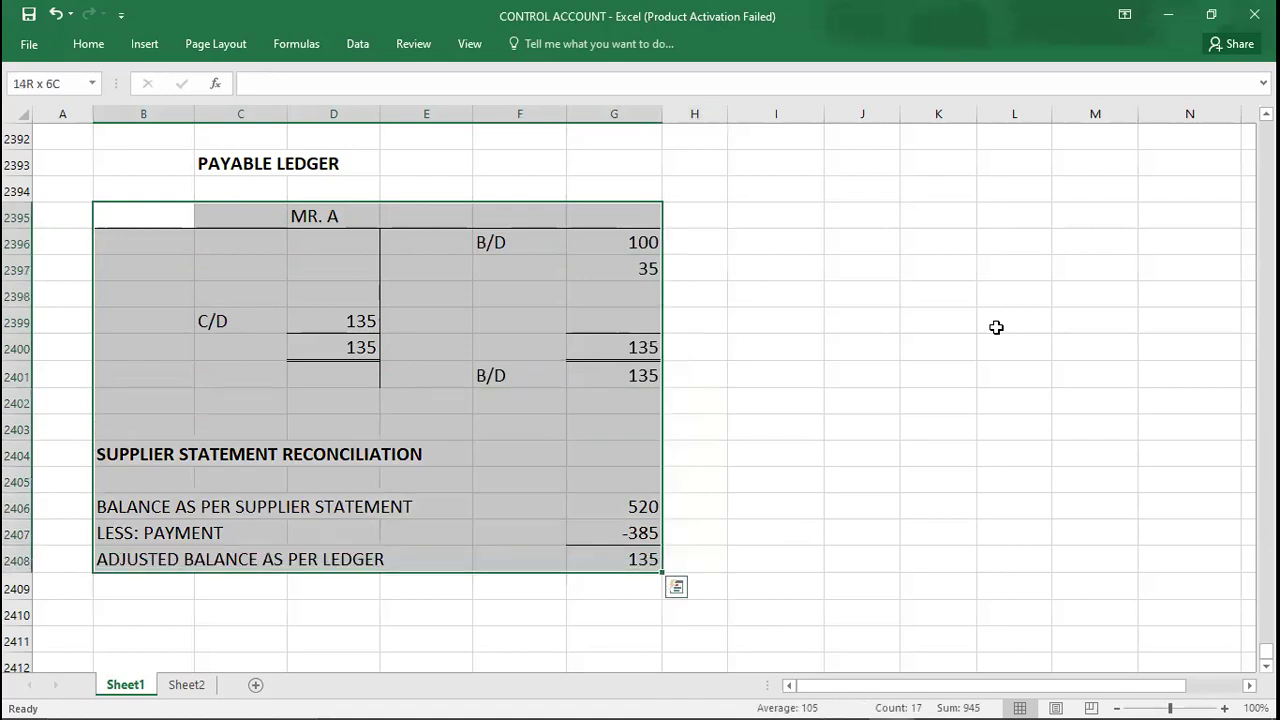
key(ctrl+c)
Paste the copied ledger account and reconciliation at B2411 and label the block Q.2 in A2411
key(Down)
key(Down)
key(Down)
key(Down)
key(Down)
key(Down)
key(Down)
key(Down)
key(Down)
key(Down)
key(Down)
key(Down)
key(Down)
key(Down)
key(Down)
key(Down)
key(Down)
key(Down)
key(Down)
key(Down)
key(Down)
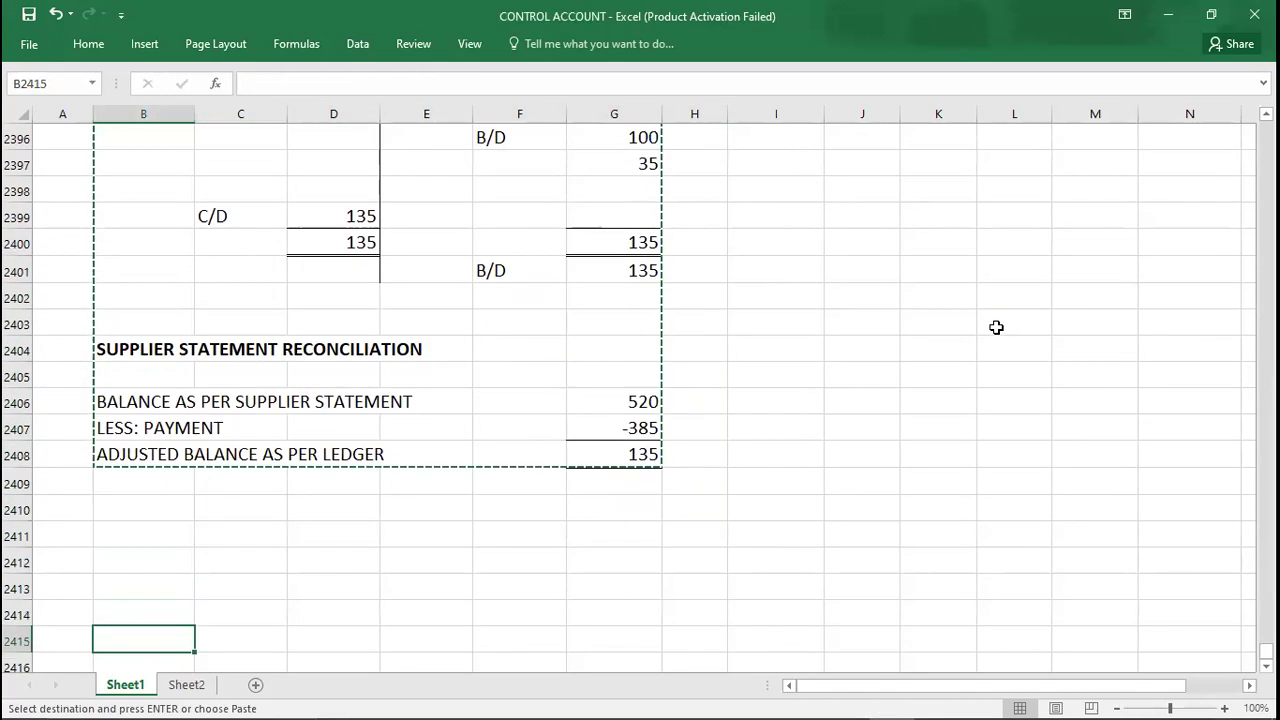
key(Up)
key(Up)
key(Up)
key(Up)
key(Up)
key(Up)
key(Up)
key(Up)
key(Up)
key(Up)
key(Up)
key(Up)
key(Up)
key(Up)
key(Up)
key(Up)
key(Up)
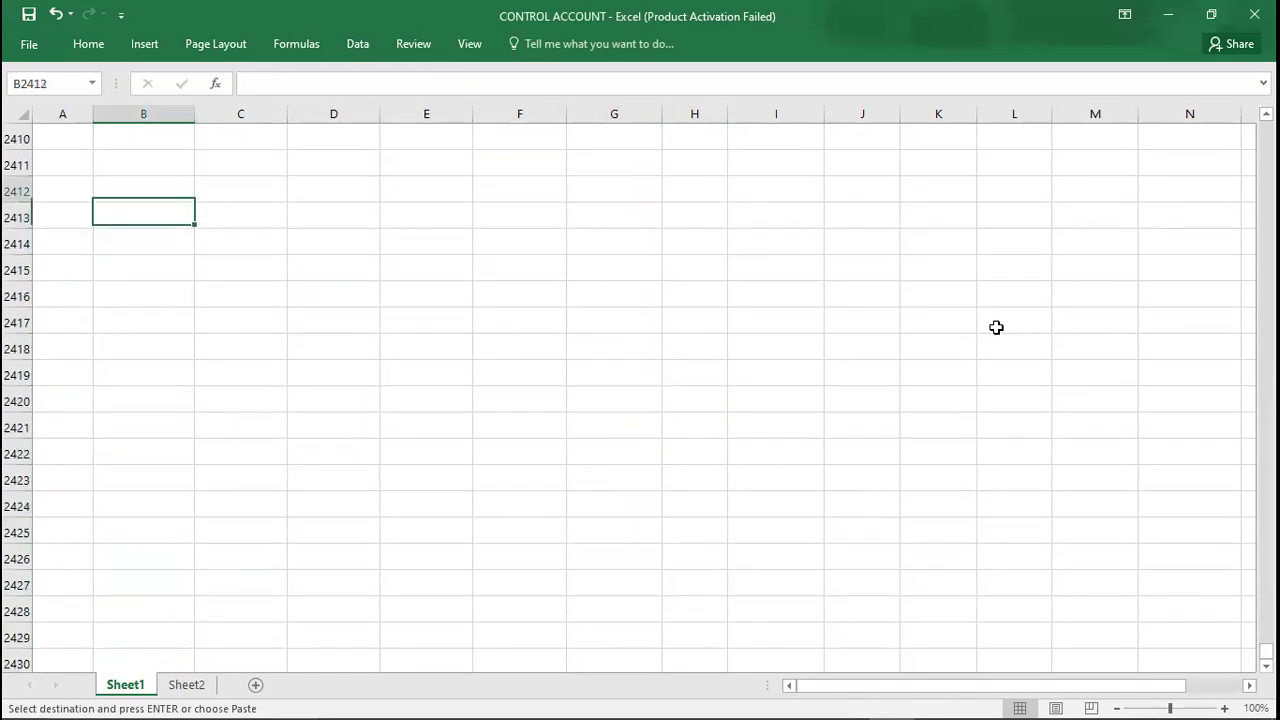
key(ctrl+v)
key(Left)
text(Q.2)
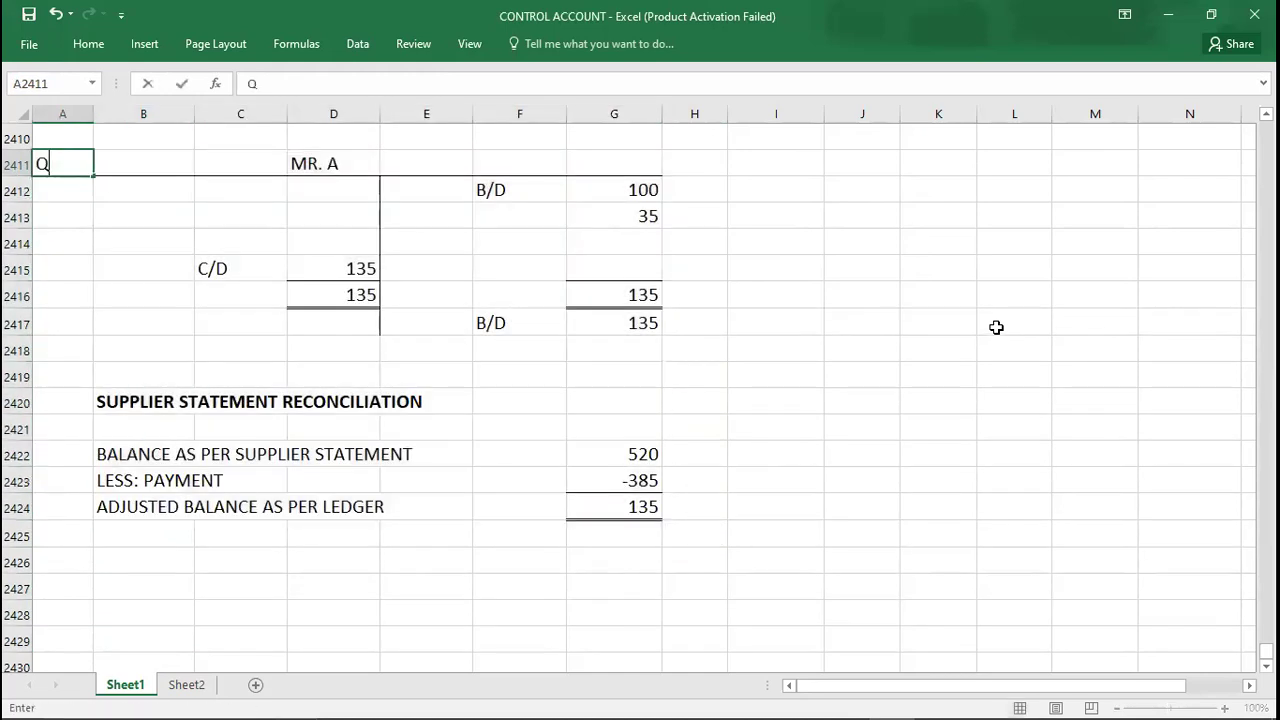
key(Return)
Clear the old entries from the pasted ledger account in B2411:G2417, keeping its ruled lines
key(Right)
key(Right)
key(Up)
key(Left)
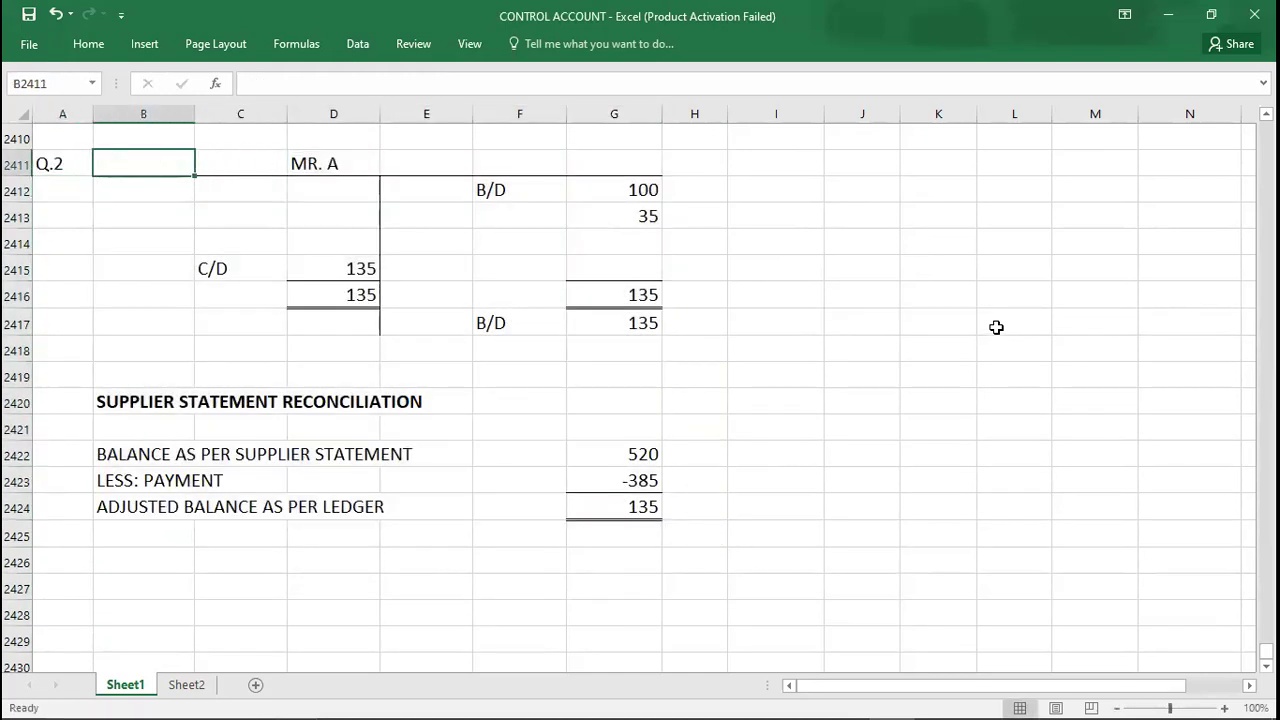
key(shift+Right)
key(shift+Right)
key(shift+Right)
key(shift+Right)
key(shift+Right)
key(shift+Down)
key(shift+Down)
key(shift+Down)
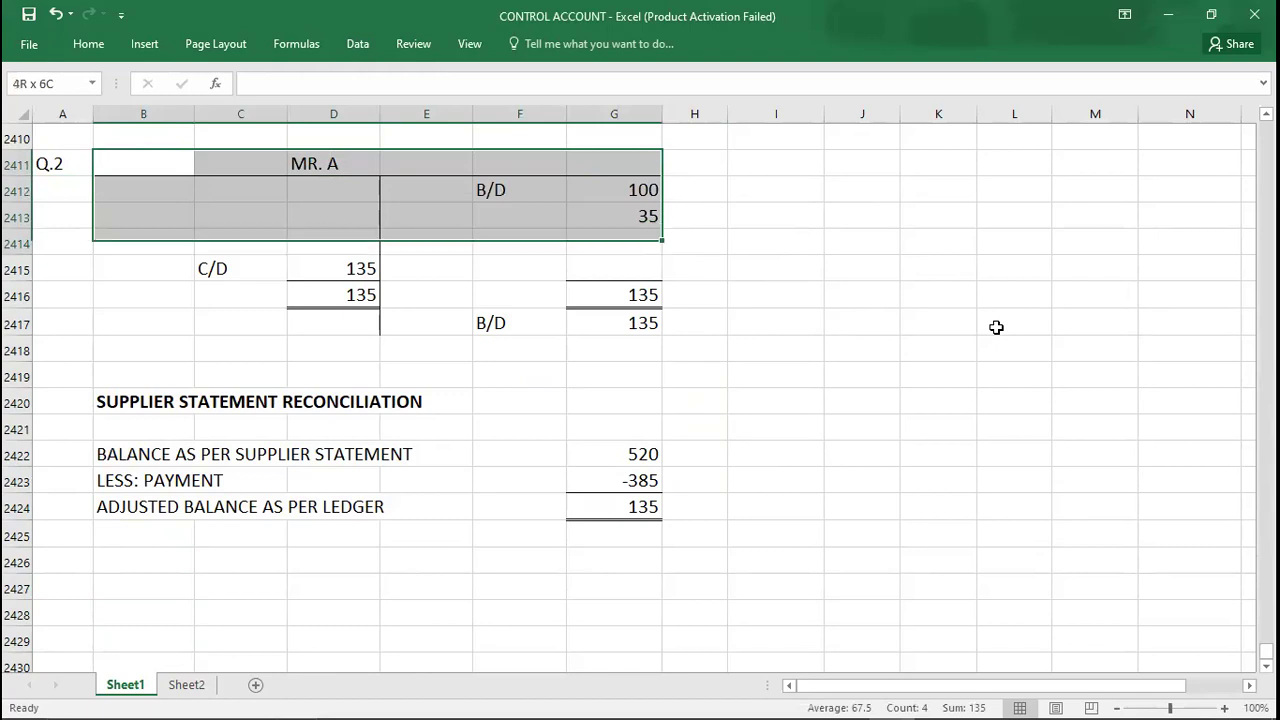
key(shift+Down)
key(shift+Down)
key(shift+Down)
key(Delete)
Clear the old reconciliation amounts by emptying G2411:G2425
key(Right)
key(Right)
key(Right)
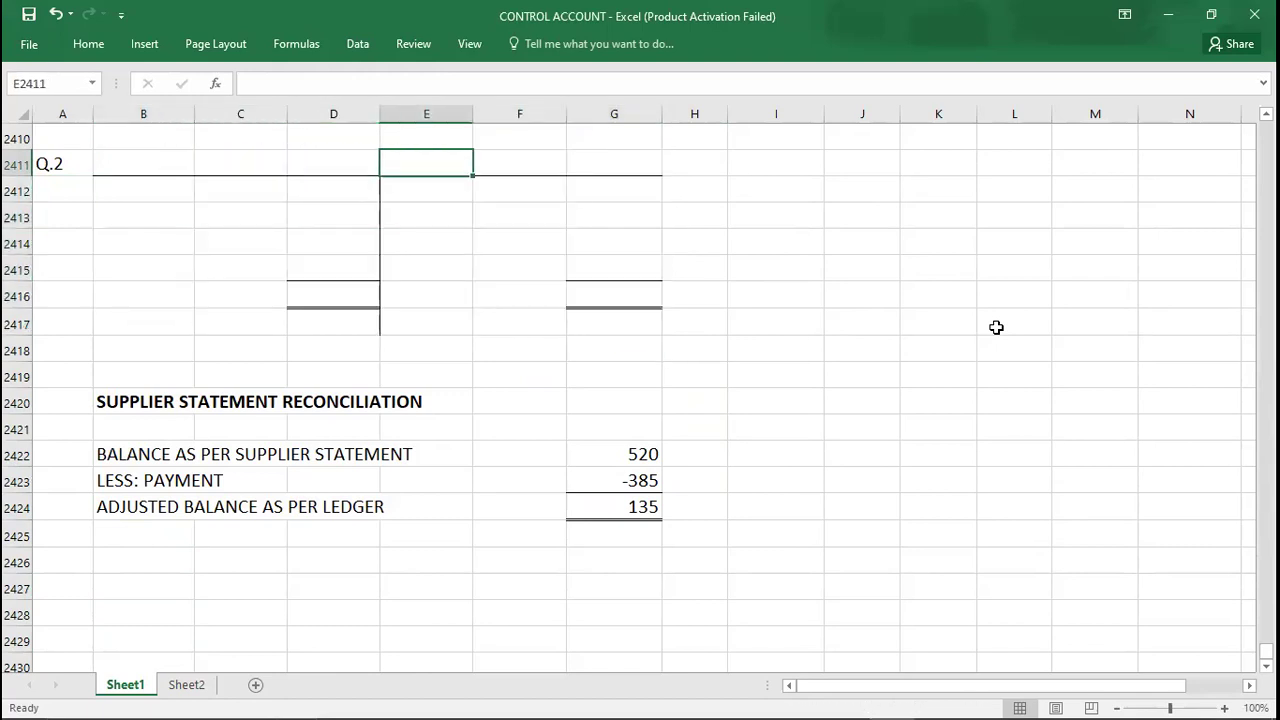
key(Right)
key(Right)
key(shift+Down)
key(shift+Down)
key(shift+Down)
key(shift+Down)
key(shift+Down)
key(shift+Down)
key(shift+Down)
key(shift+Down)
key(shift+Down)
key(shift+Down)
key(shift+Down)
key(shift+Down)
key(shift+Down)
key(shift+Down)
key(Delete)
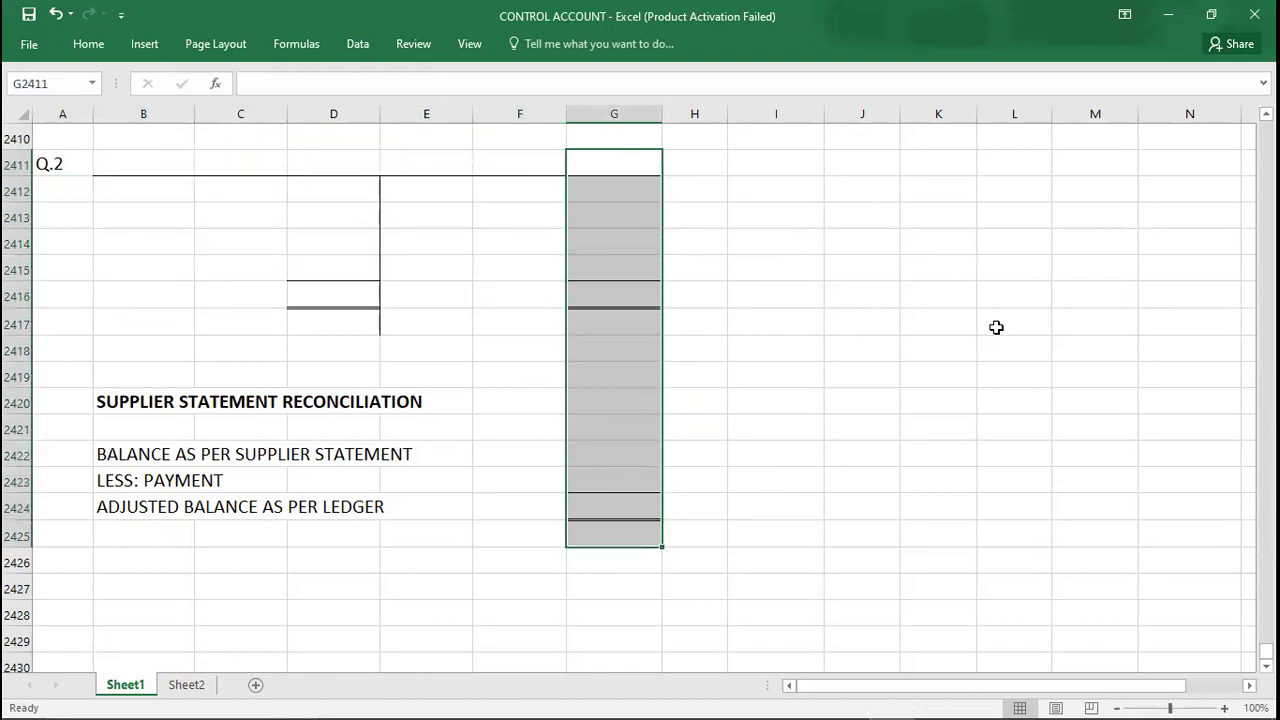
Head the ledger account in D2411 with the supplier's name from Q.2
key(Left)
key(Left)
key(Down)
key(Left)
key(Up)
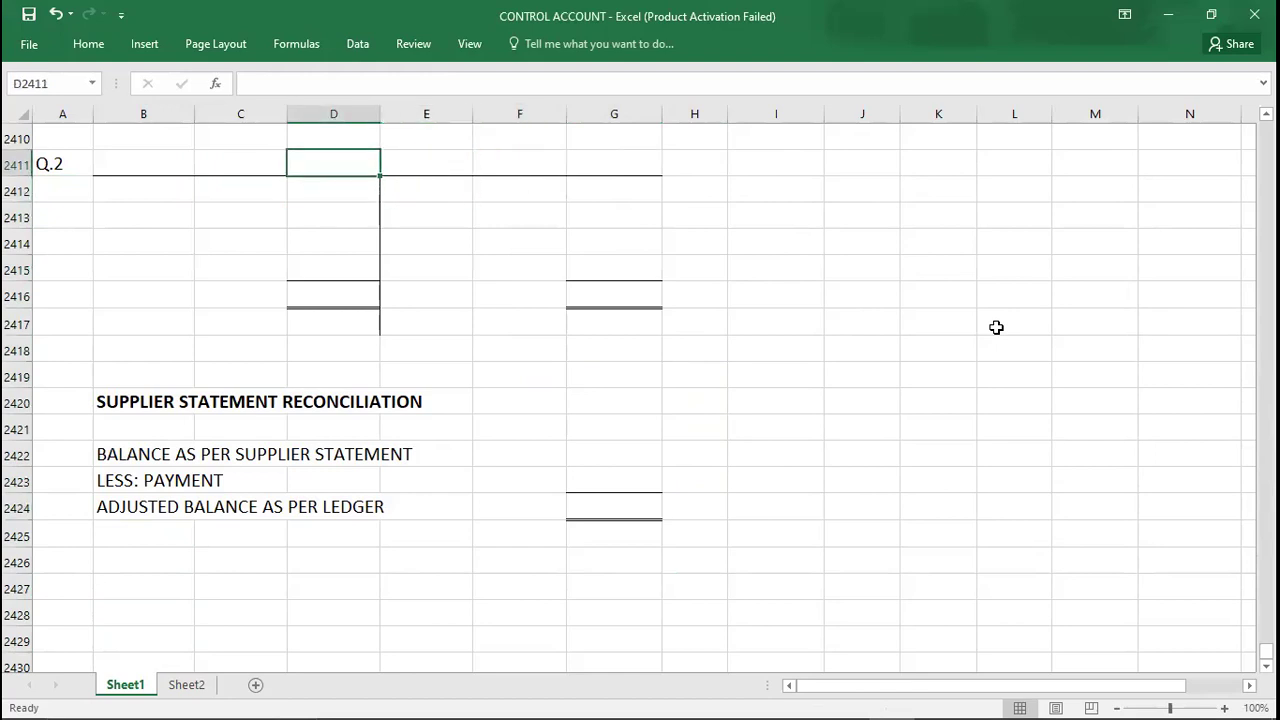
text(CHARLES)
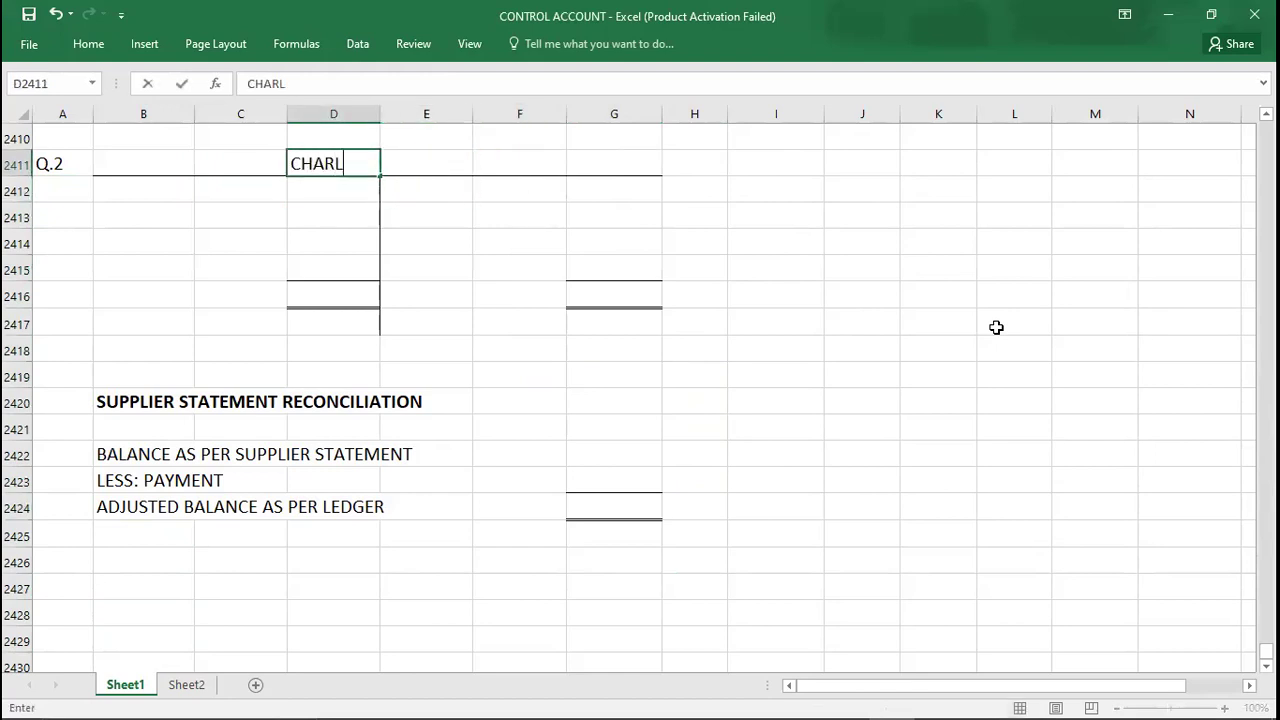
key(Return)
Check the amount owing in Q.2 and enter a B/D balance of 650 on the credit side in F2412:G2412
key(alt+Tab)
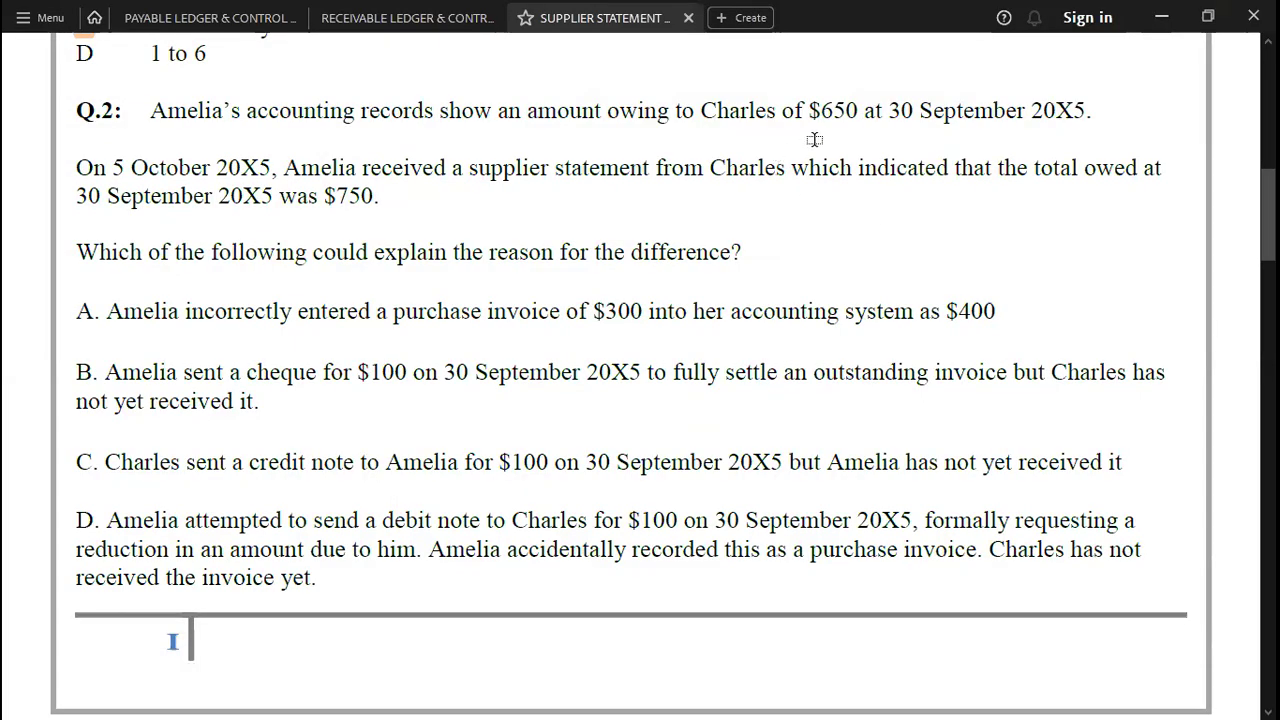
key(alt+Tab)
key(Right)
key(Right)
text(B/D)
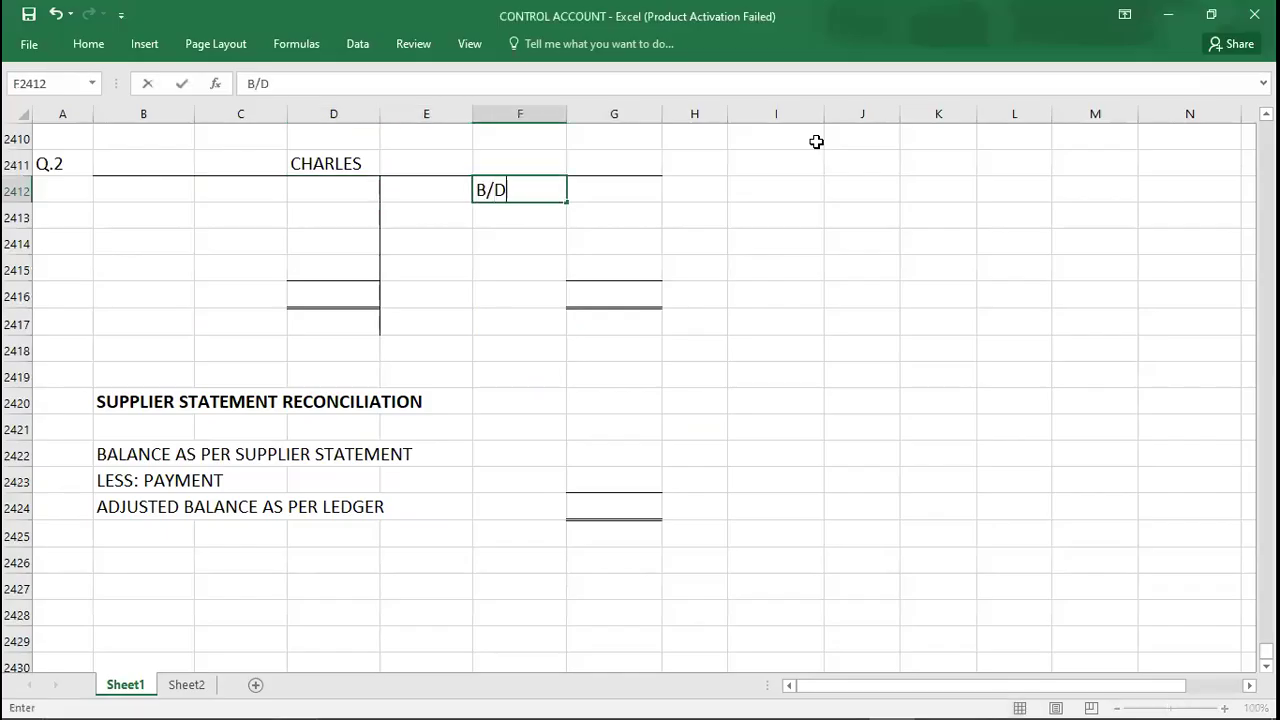
key(Right)
text(650)
key(Return)
key(Left)
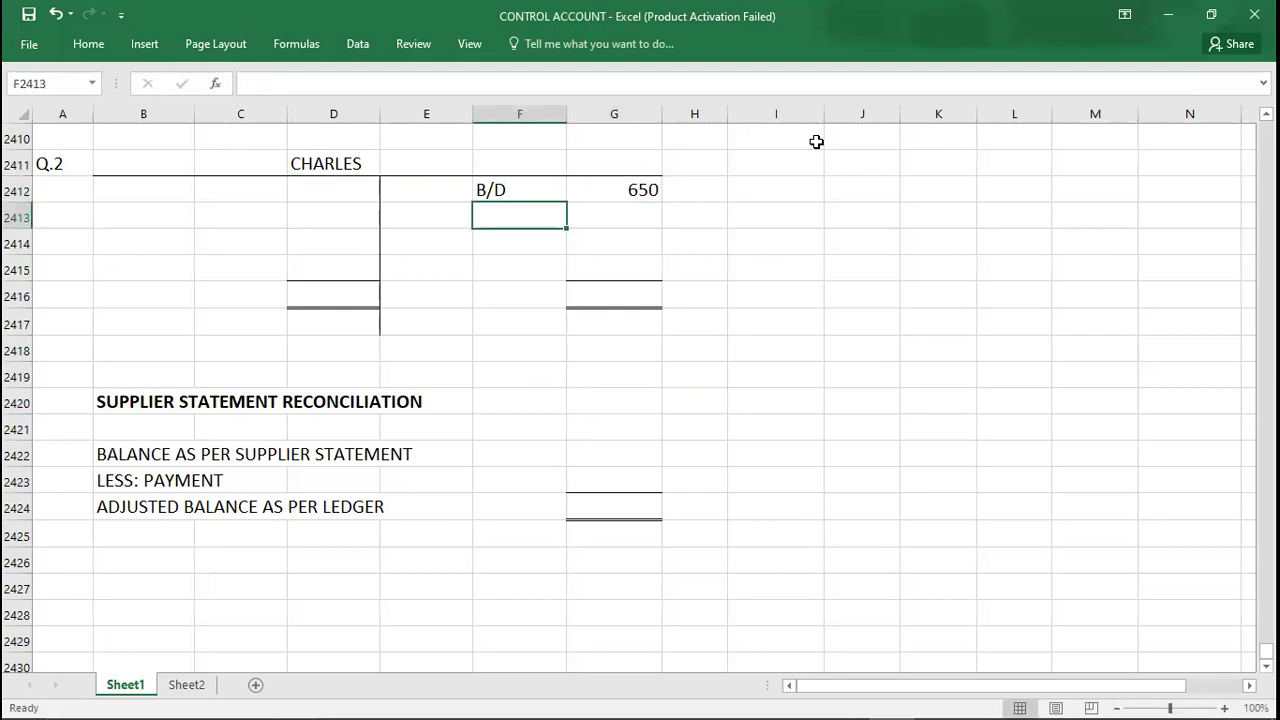
Look up the supplier statement total in Q.2 and enter 750 as the balance as per supplier statement in G2422
key(alt+Tab)
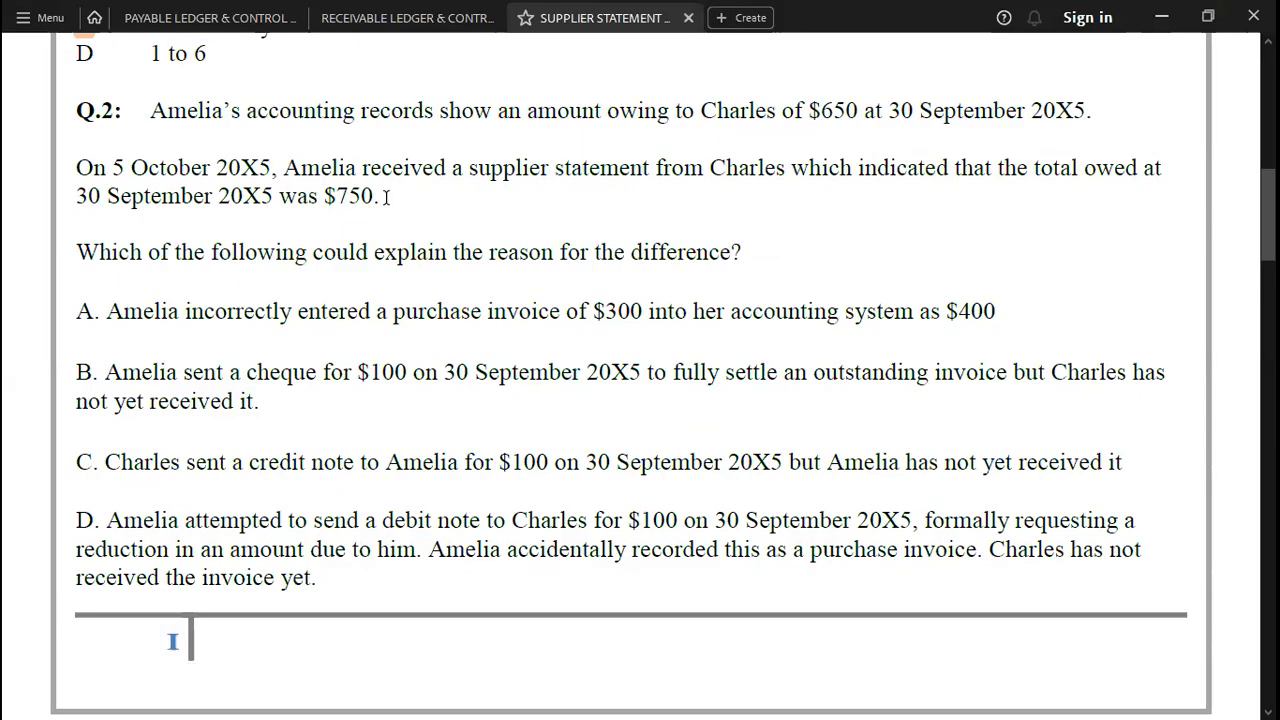
key(alt+Tab)
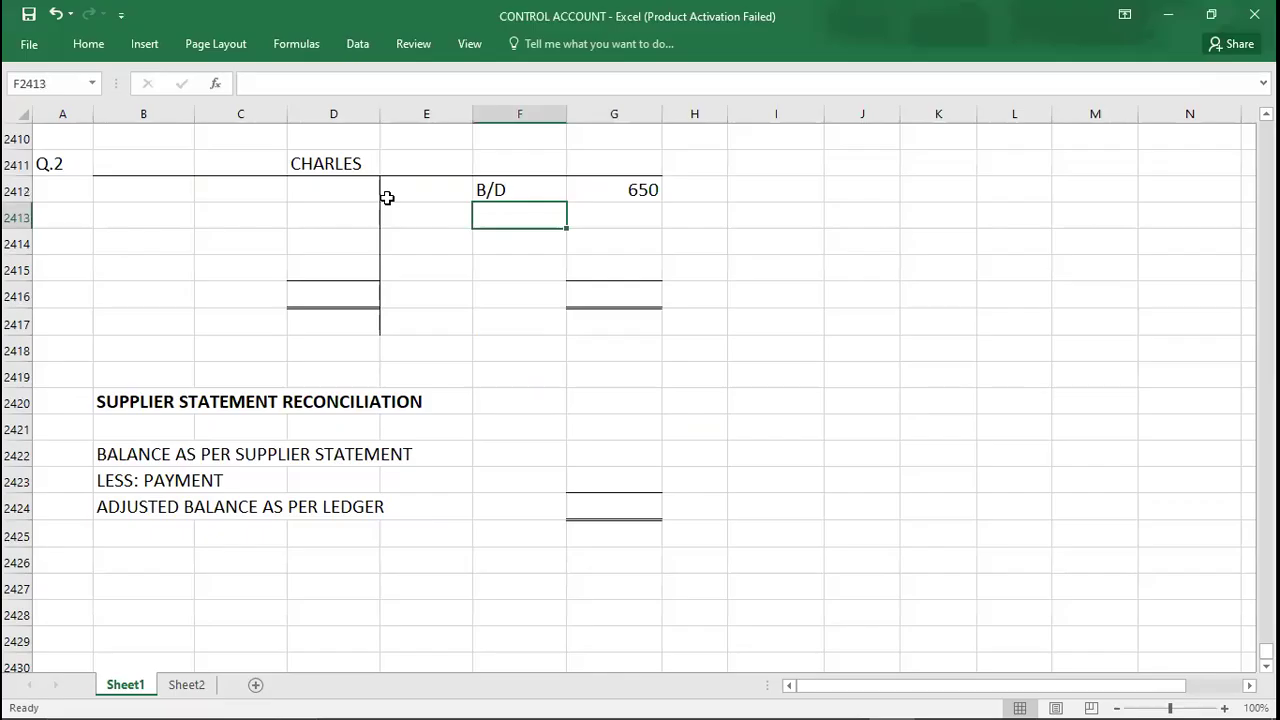
click(625, 443)
text(750)
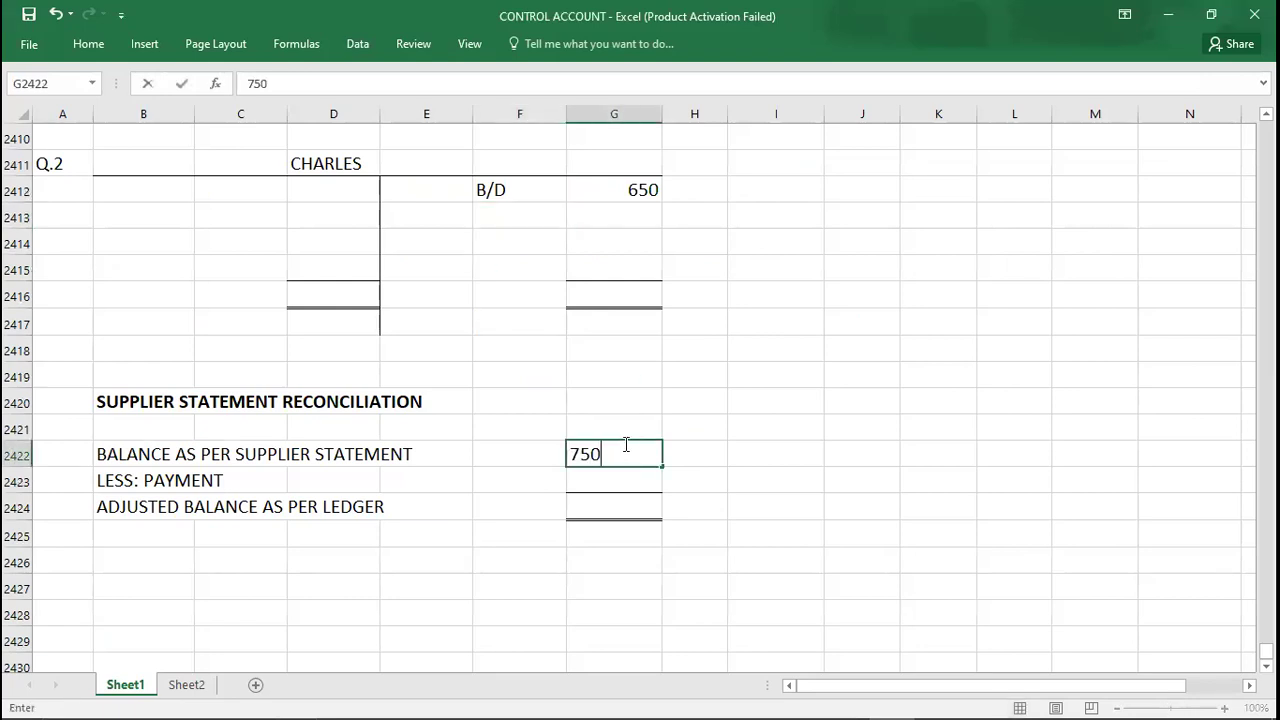
key(Return)
Read option A of Q.2 and try its invoice amounts, 300 and 400, in G2413 of the ledger account
key(alt+Tab)
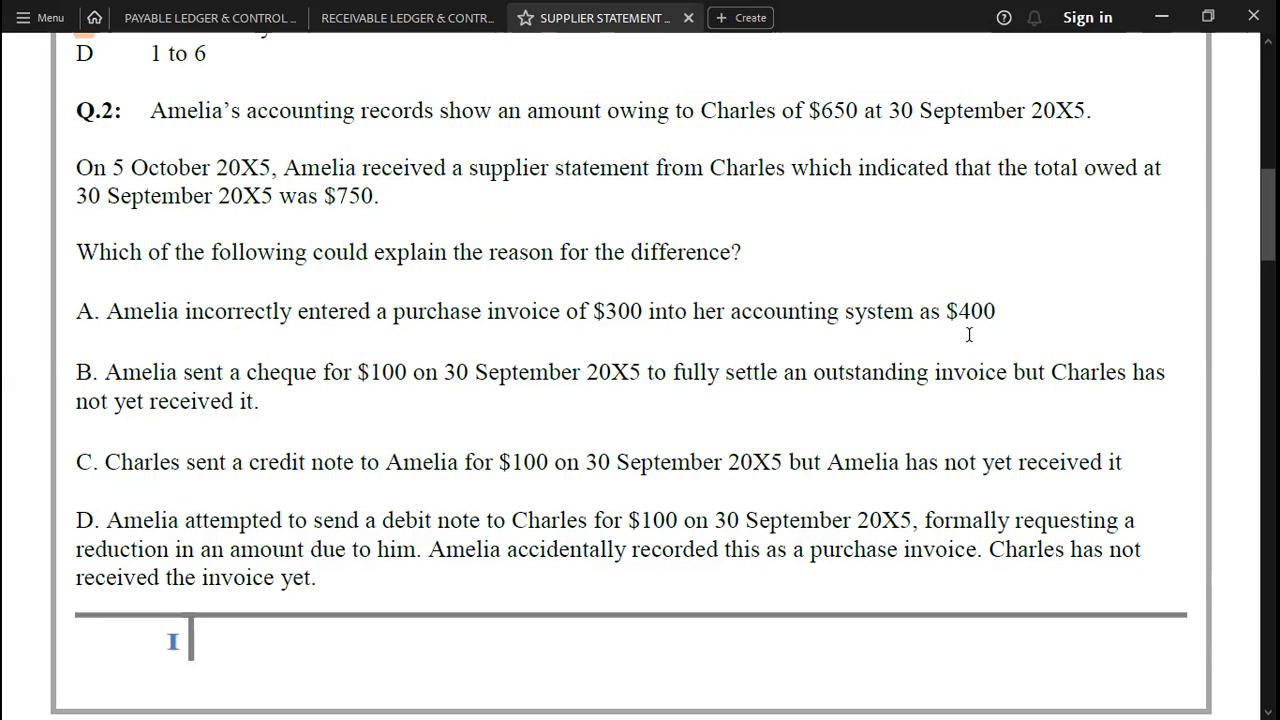
scroll(969, 334, up, 1)
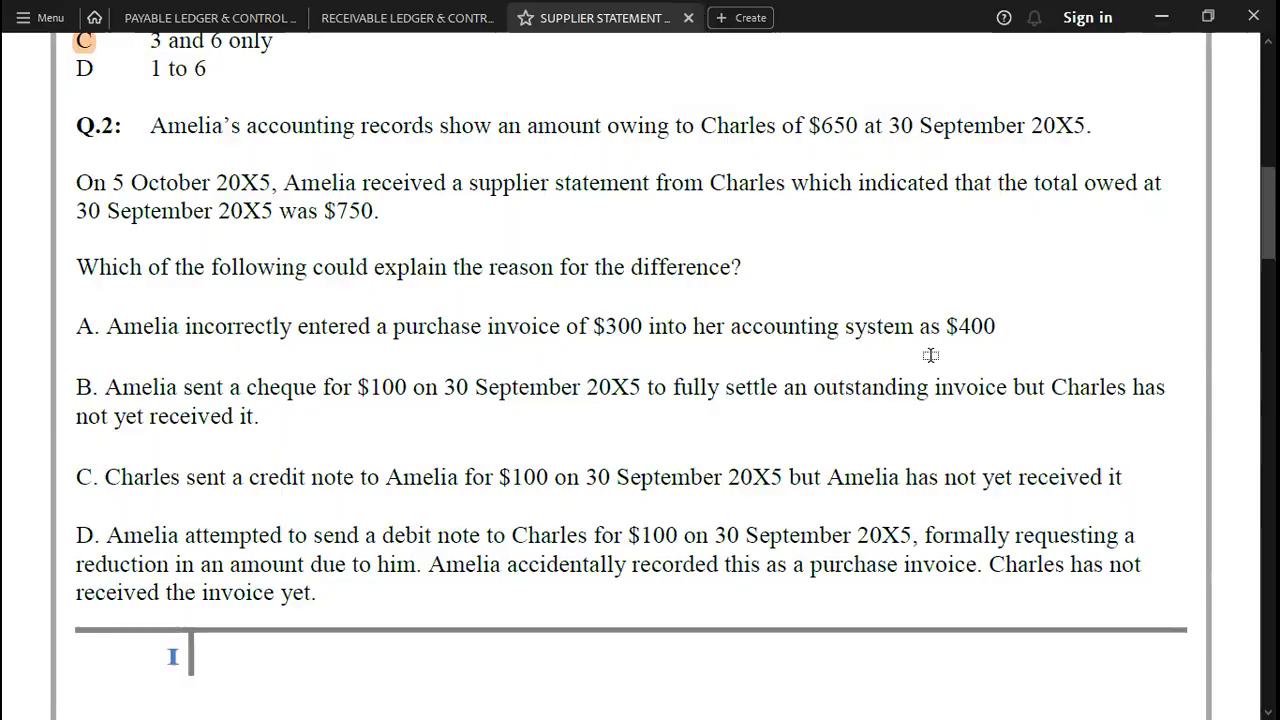
key(alt+Tab)
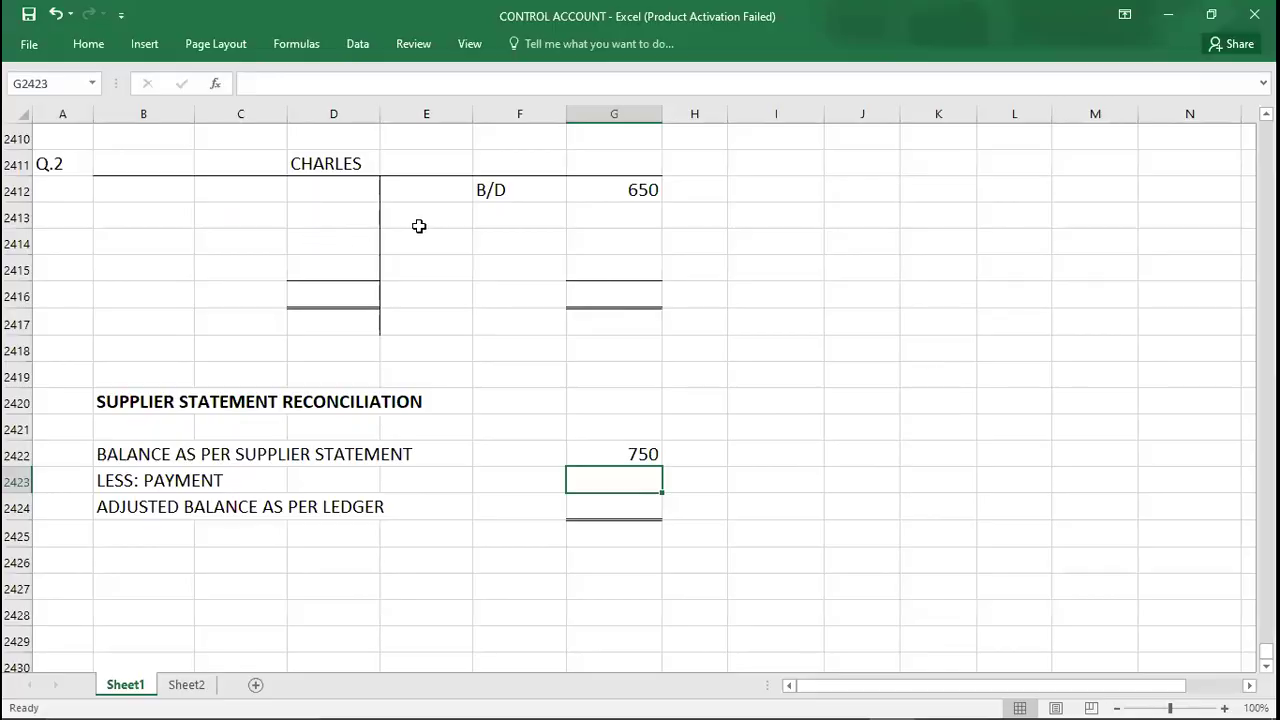
key(alt+Tab)
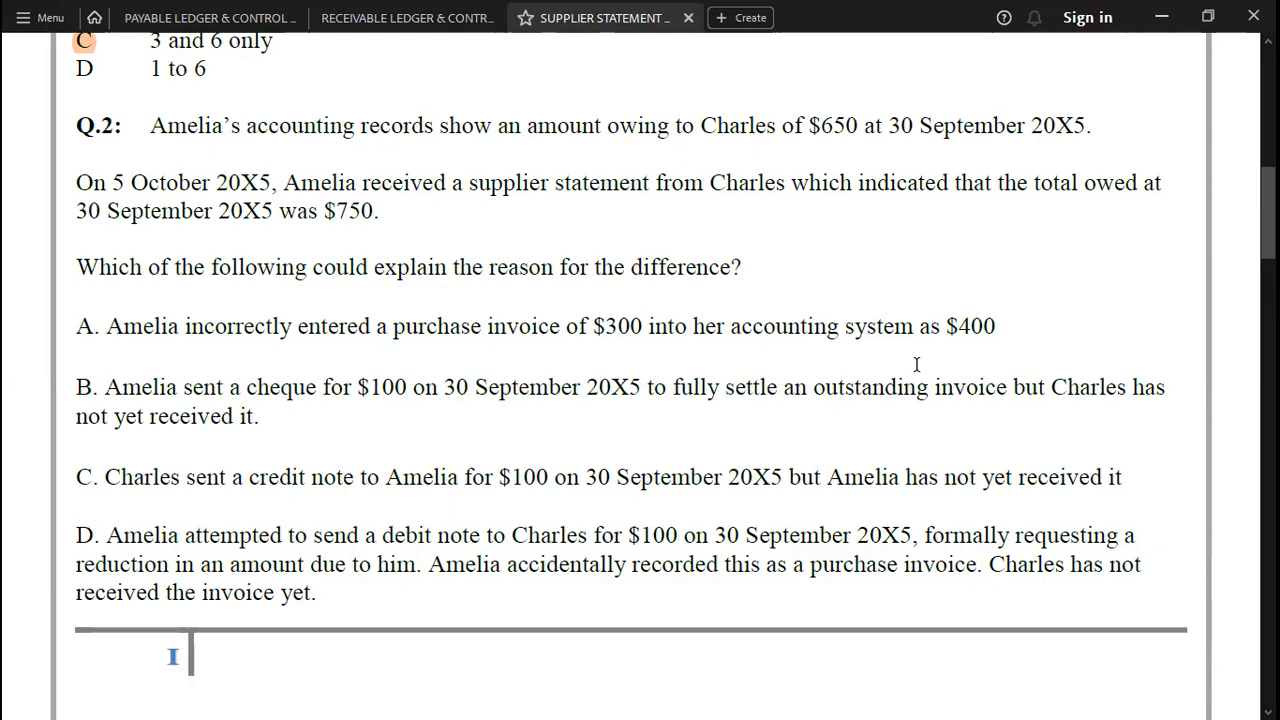
key(alt+Tab)
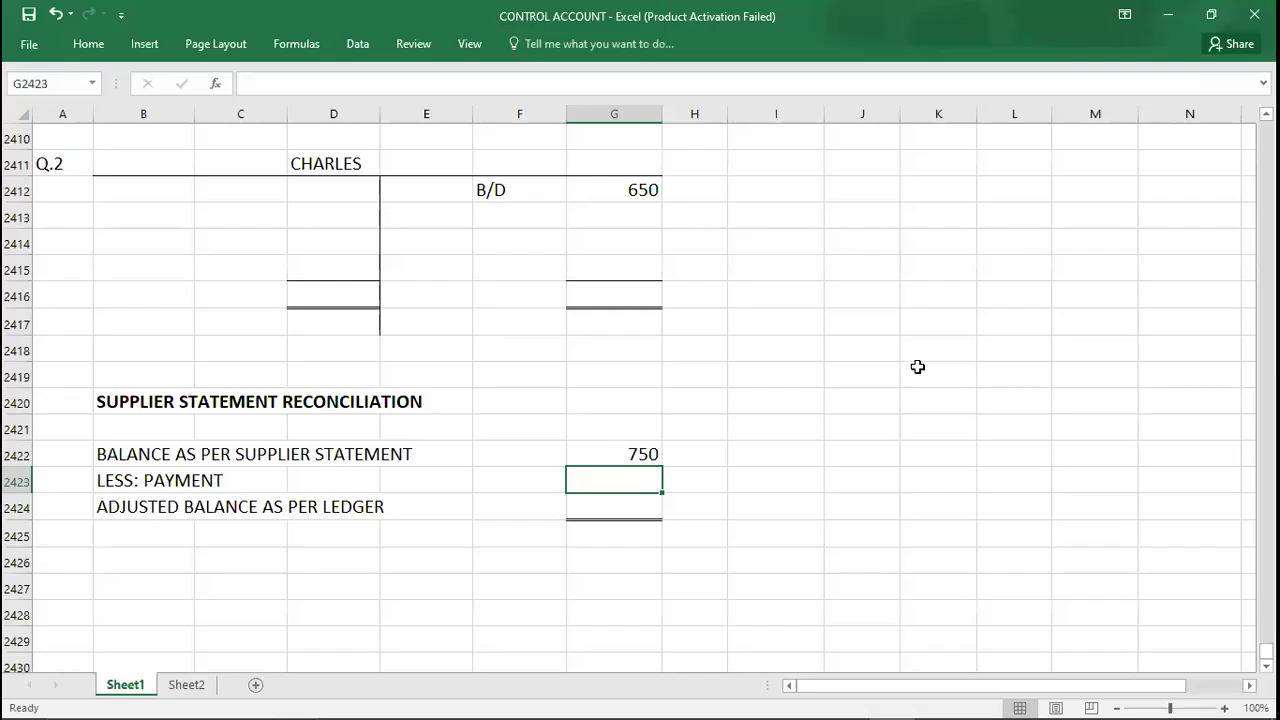
click(625, 224)
text(300)
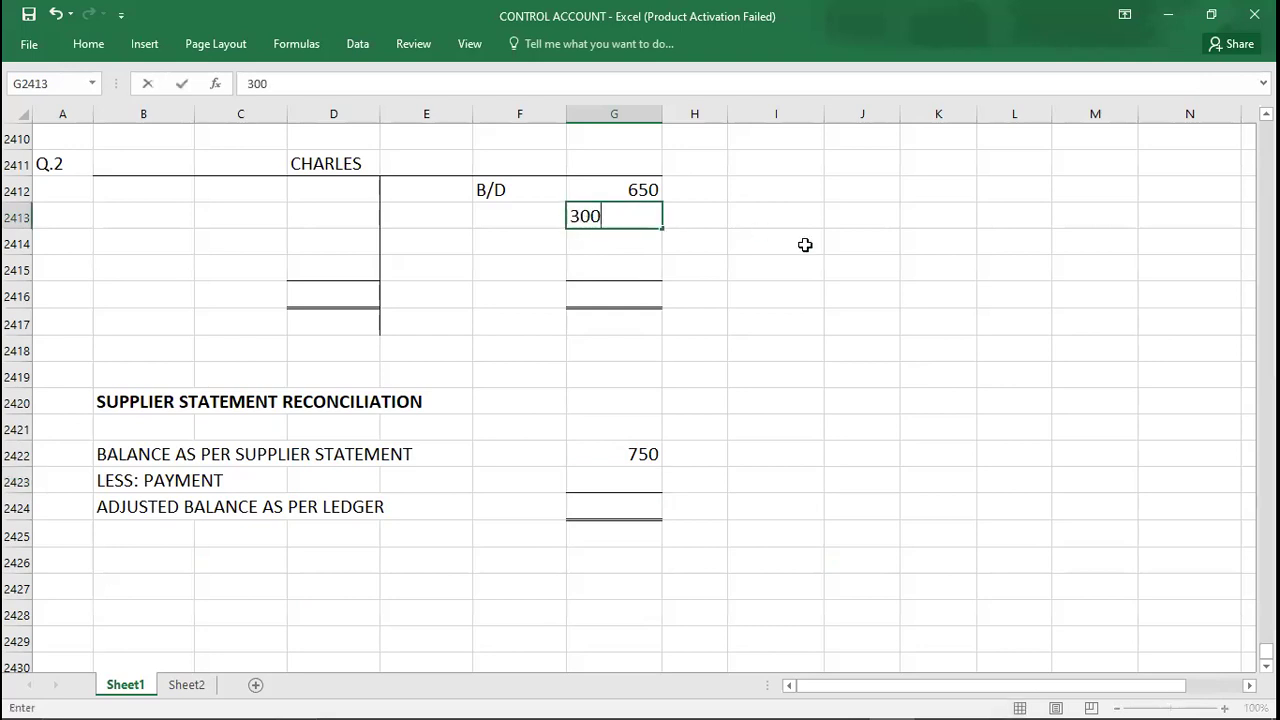
key(ctrl+Return)
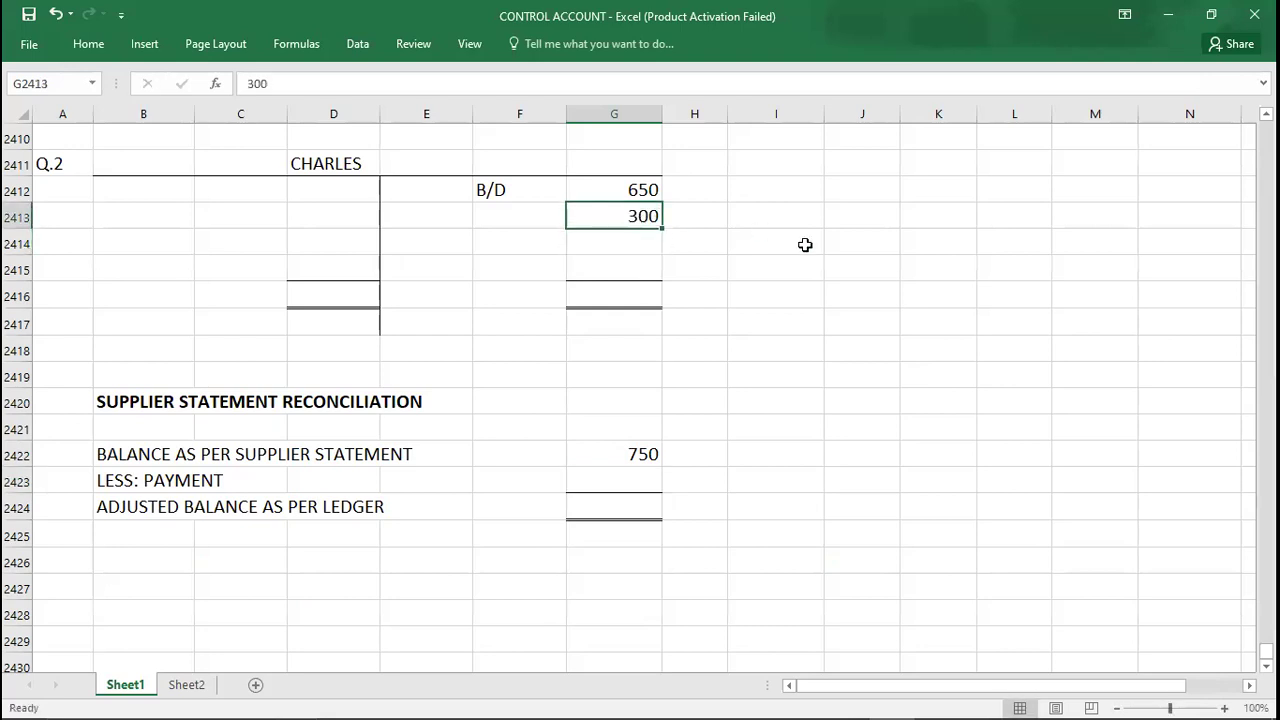
text(400)
key(ctrl+Return)
key(Delete)
Try option A's correction with a 100 debit in D2412 and a C/D balance of 550, and undo these entries
click(311, 192)
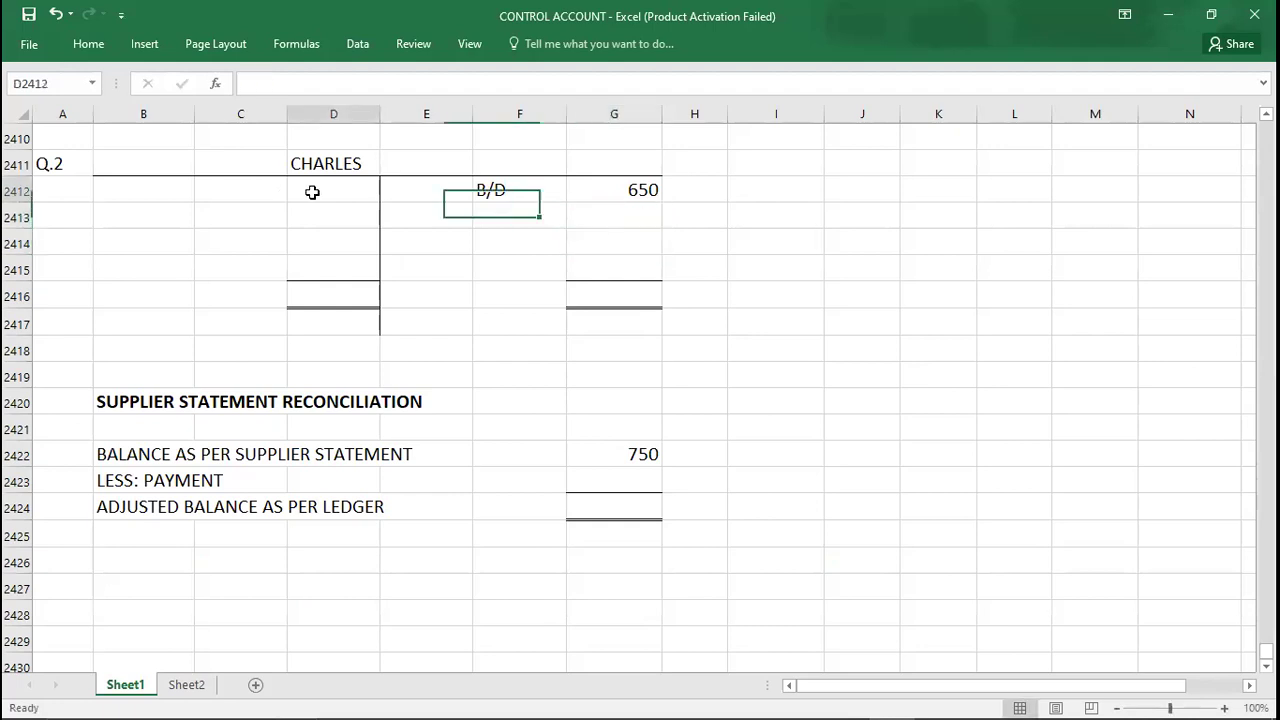
text(100)
key(Return)
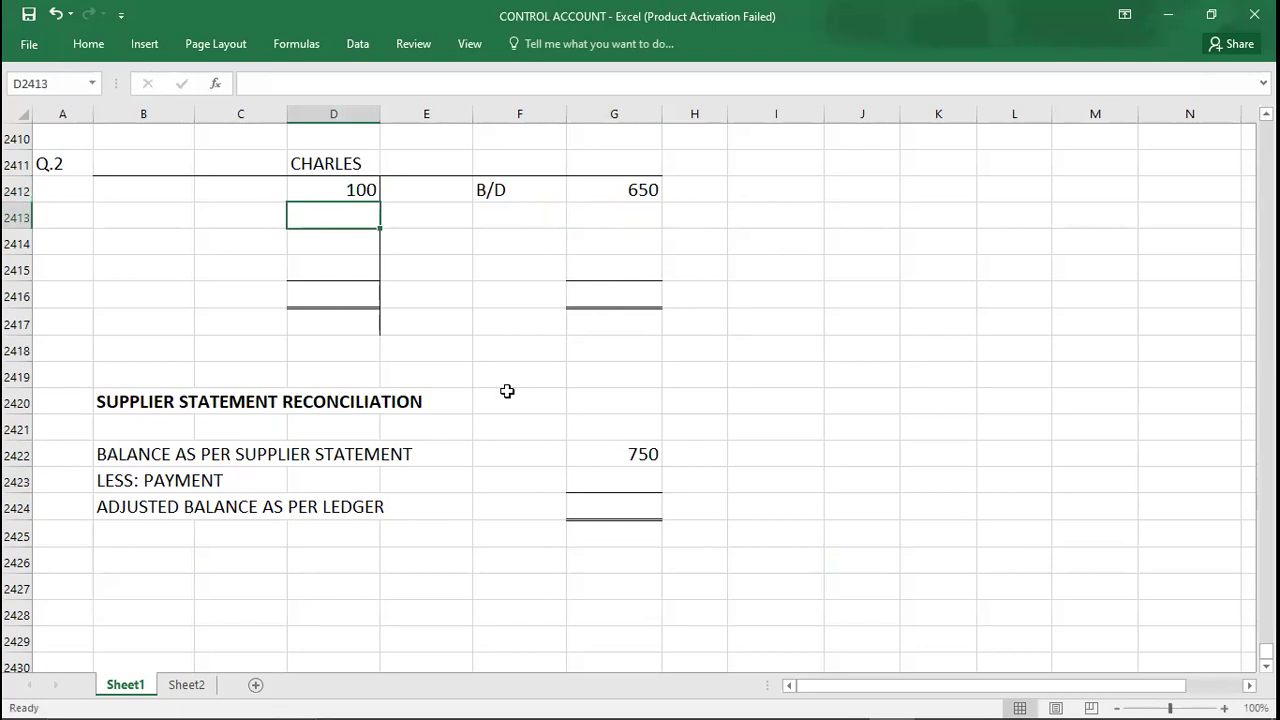
click(258, 272)
text(C/D)
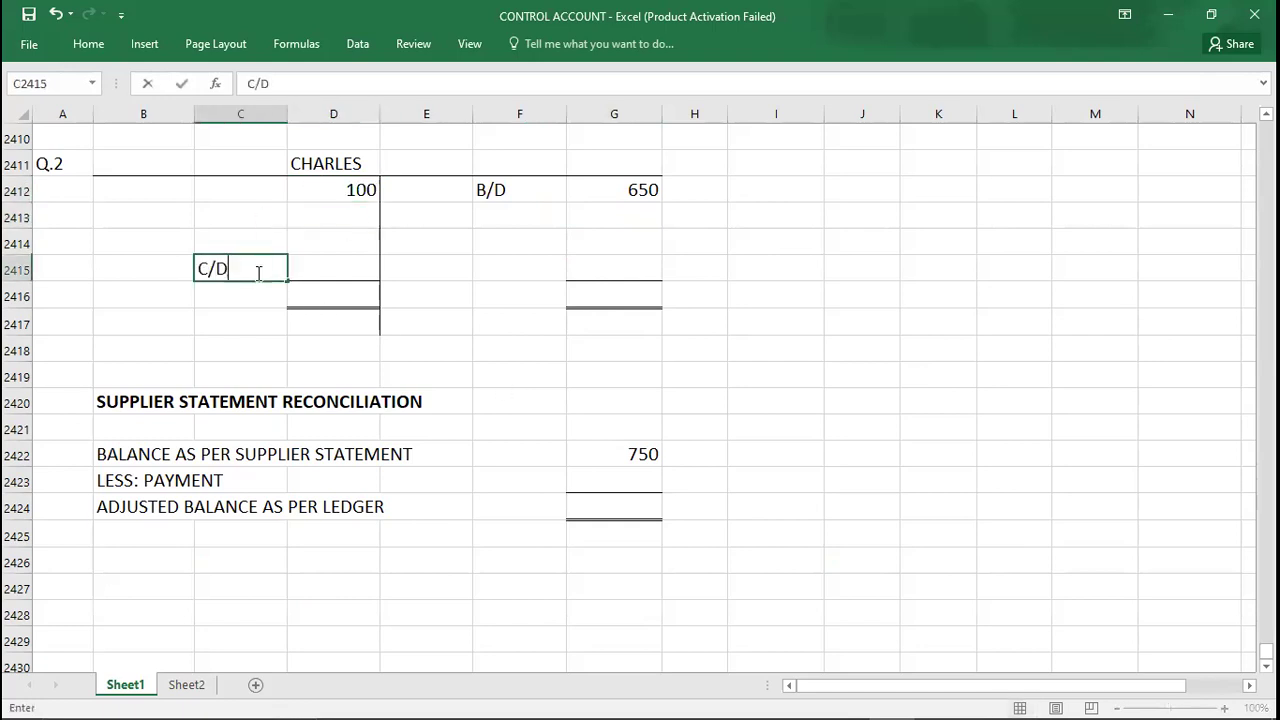
key(Tab)
text(550)
key(Return)
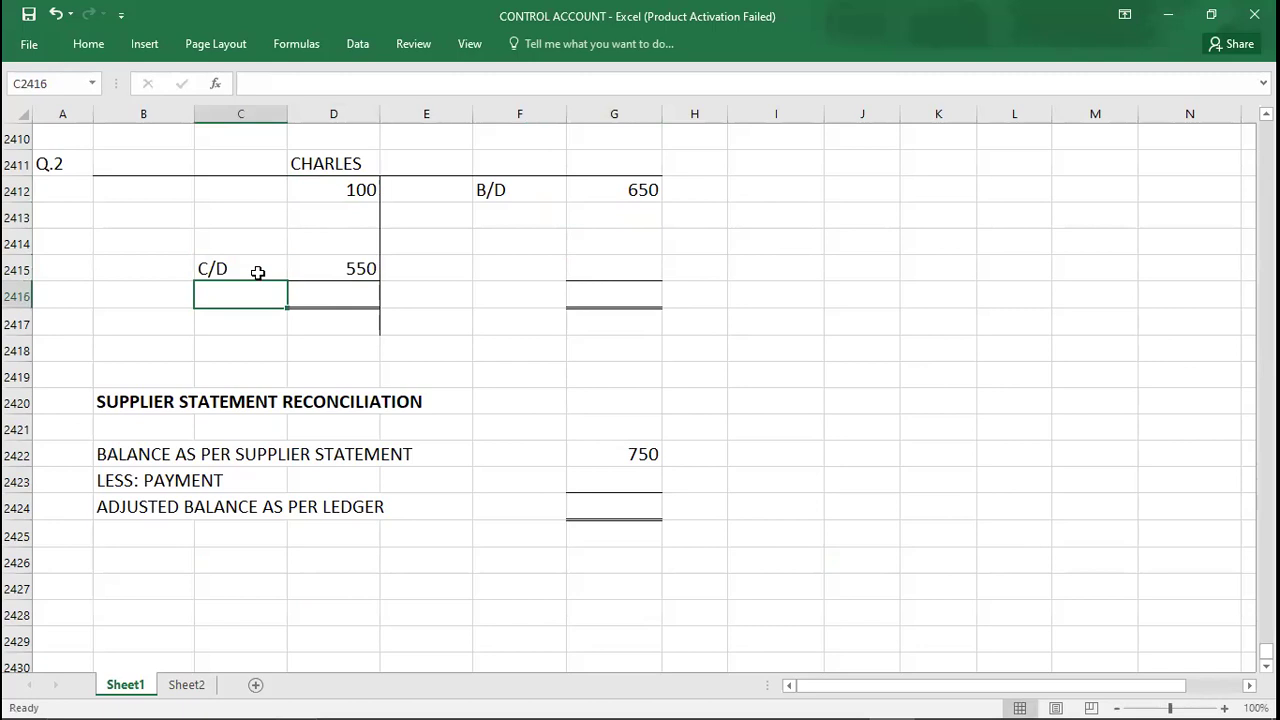
key(ctrl+z)
key(ctrl+z)
key(ctrl+z)
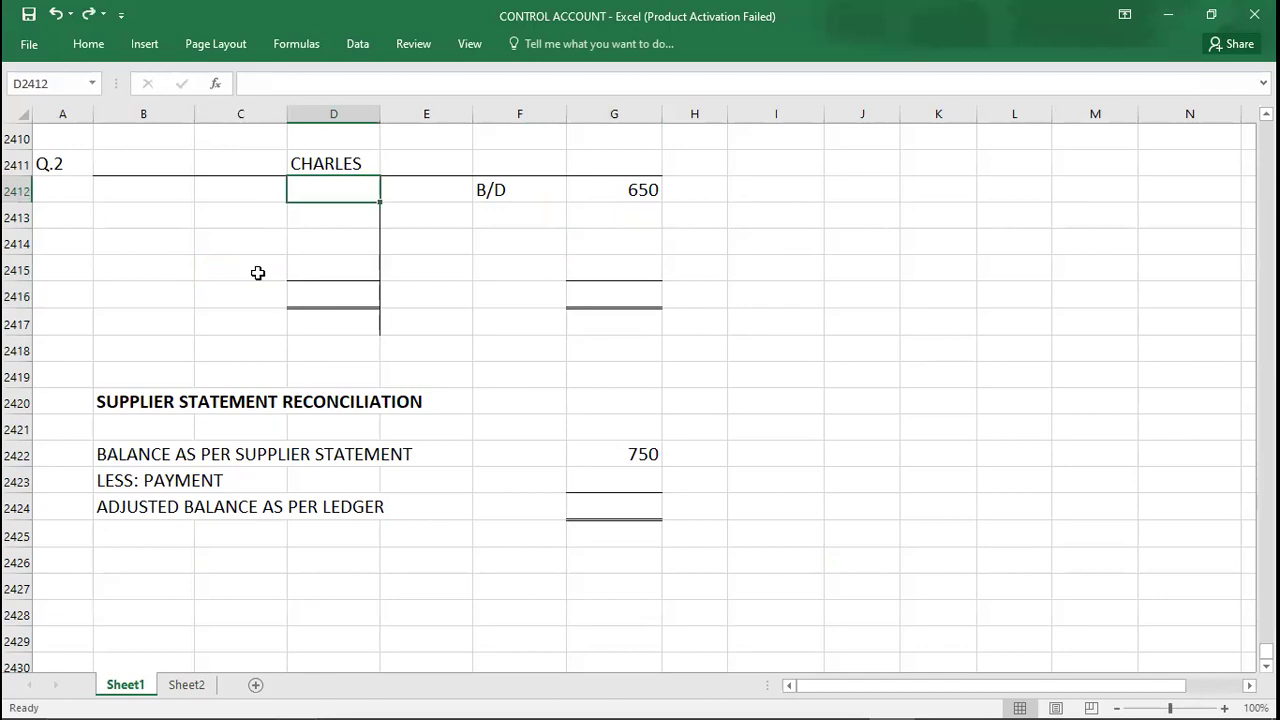
Read option B of Q.2 and enter -100 as the payment and 650 as the adjusted balance in the reconciliation
key(alt+Tab)
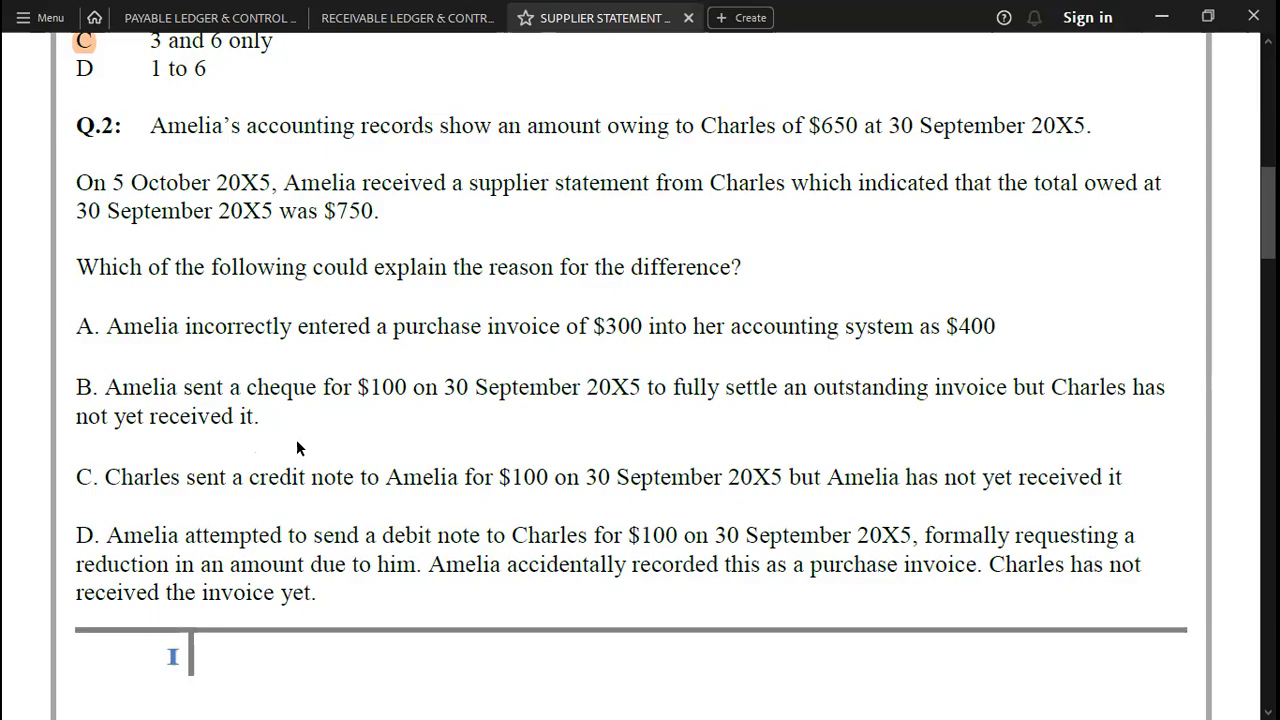
key(alt+Tab)
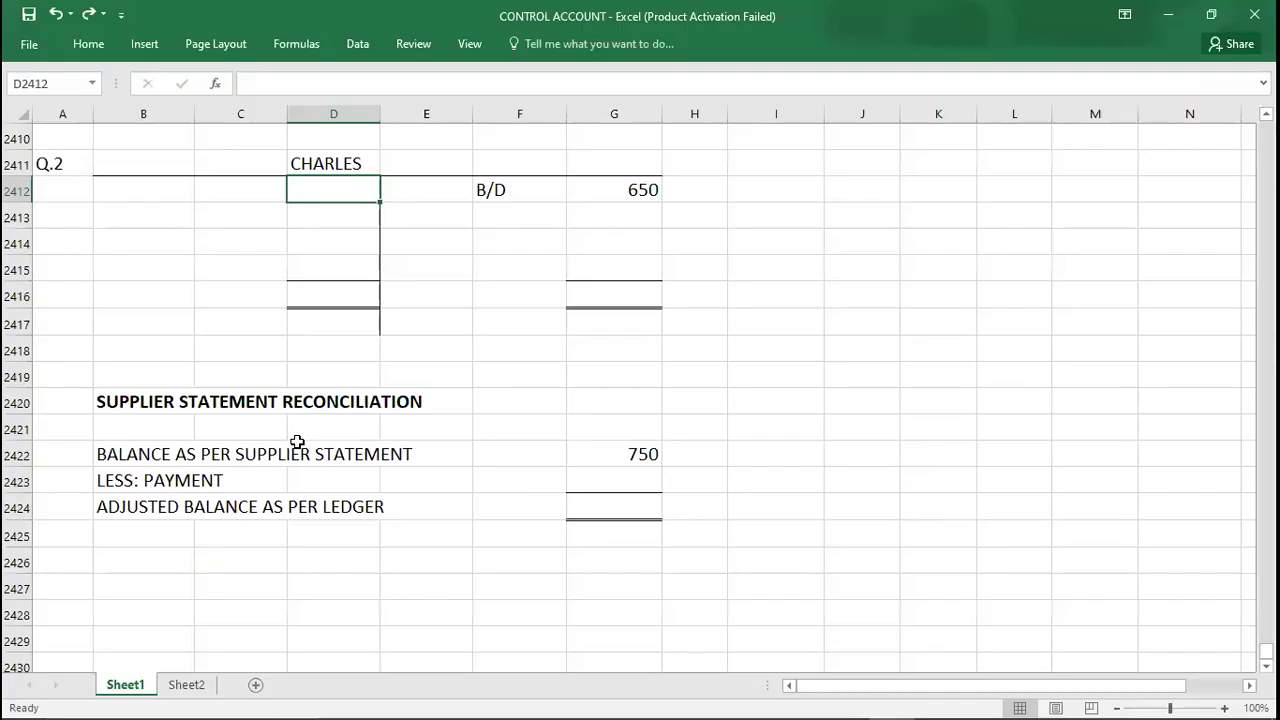
click(625, 486)
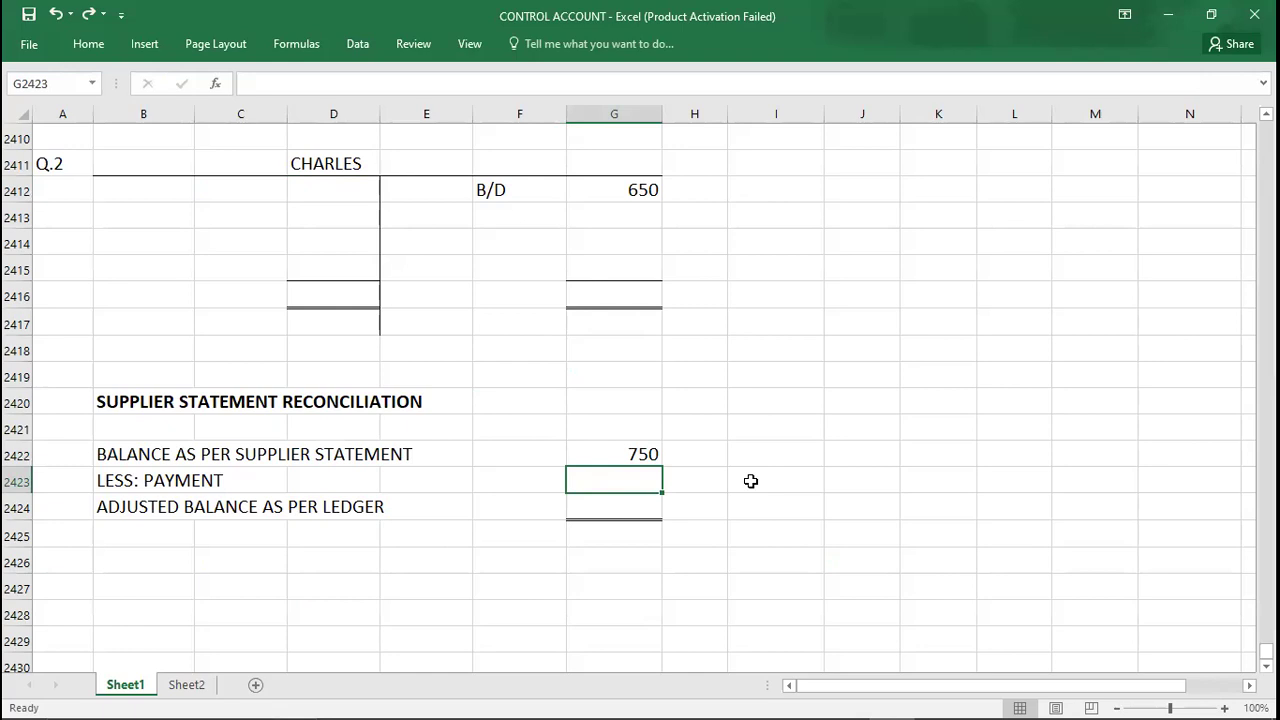
text(-110)
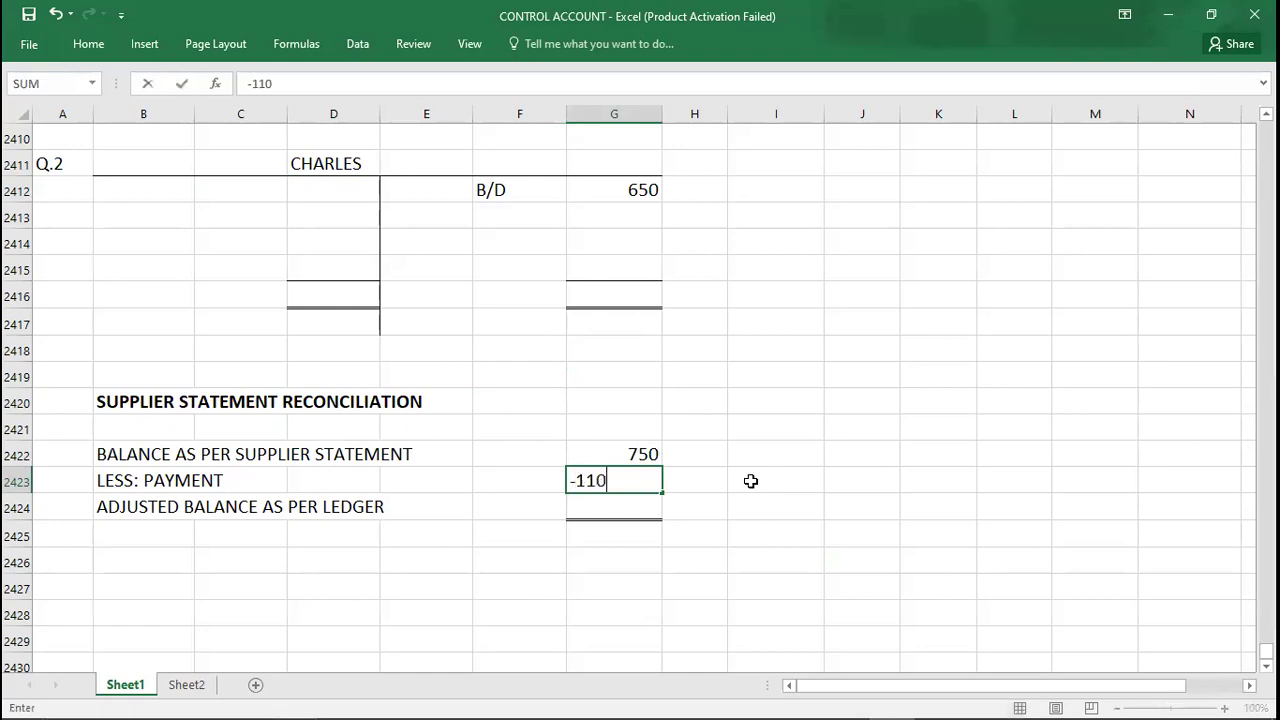
key(BackSpace)
key(BackSpace)
text(00)
key(Return)
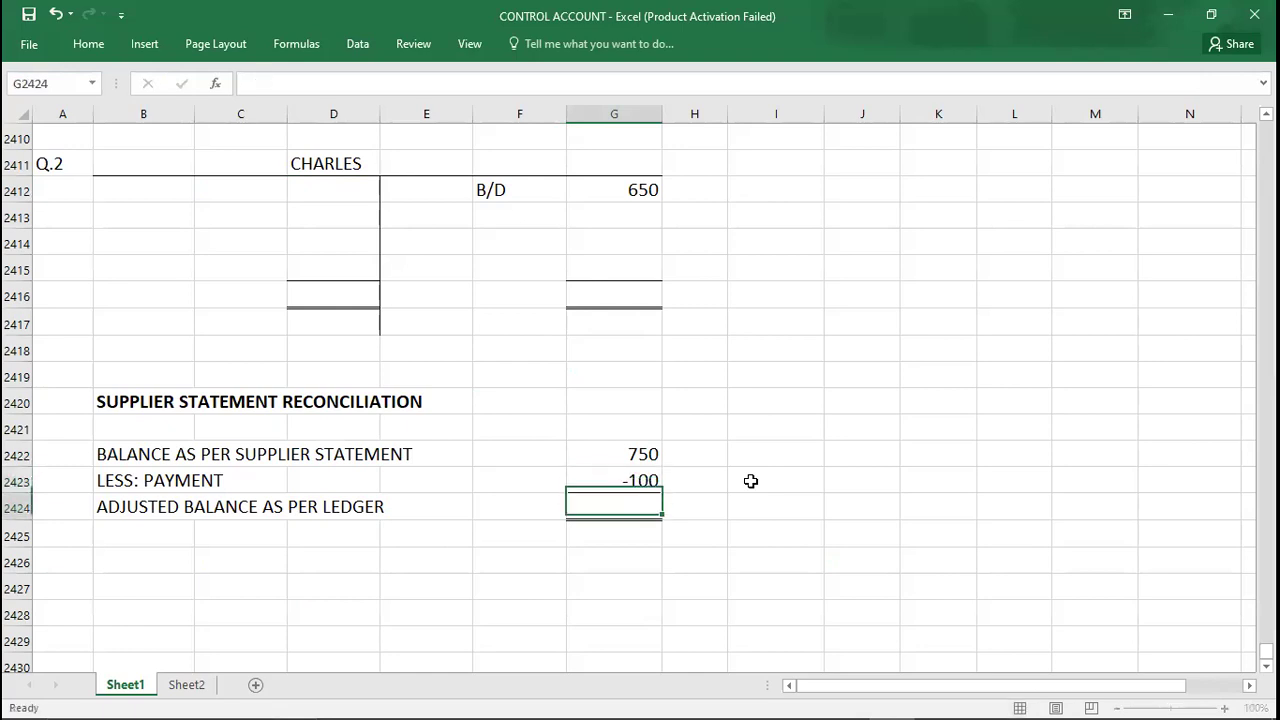
text(650)
key(Return)
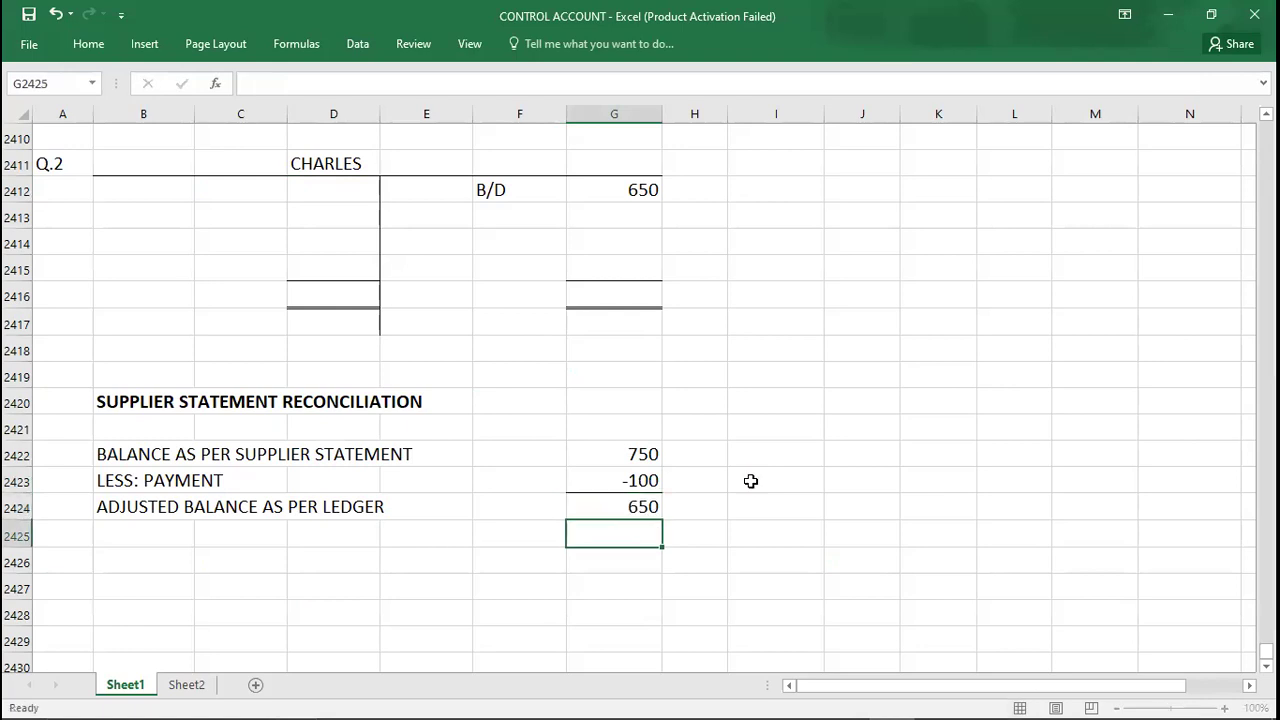
key(Down)
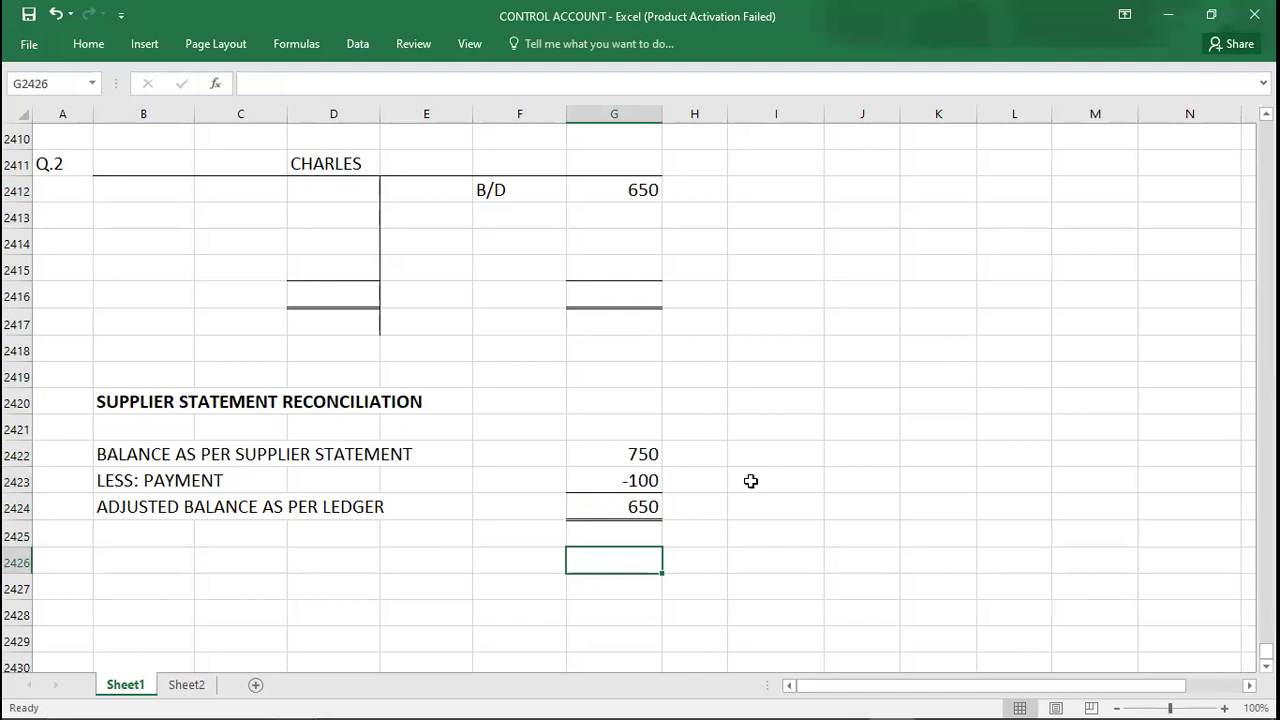
Enter B in A2412, directly below the Q.2 label
click(55, 187)
text(B)
key(Return)
key(Return)
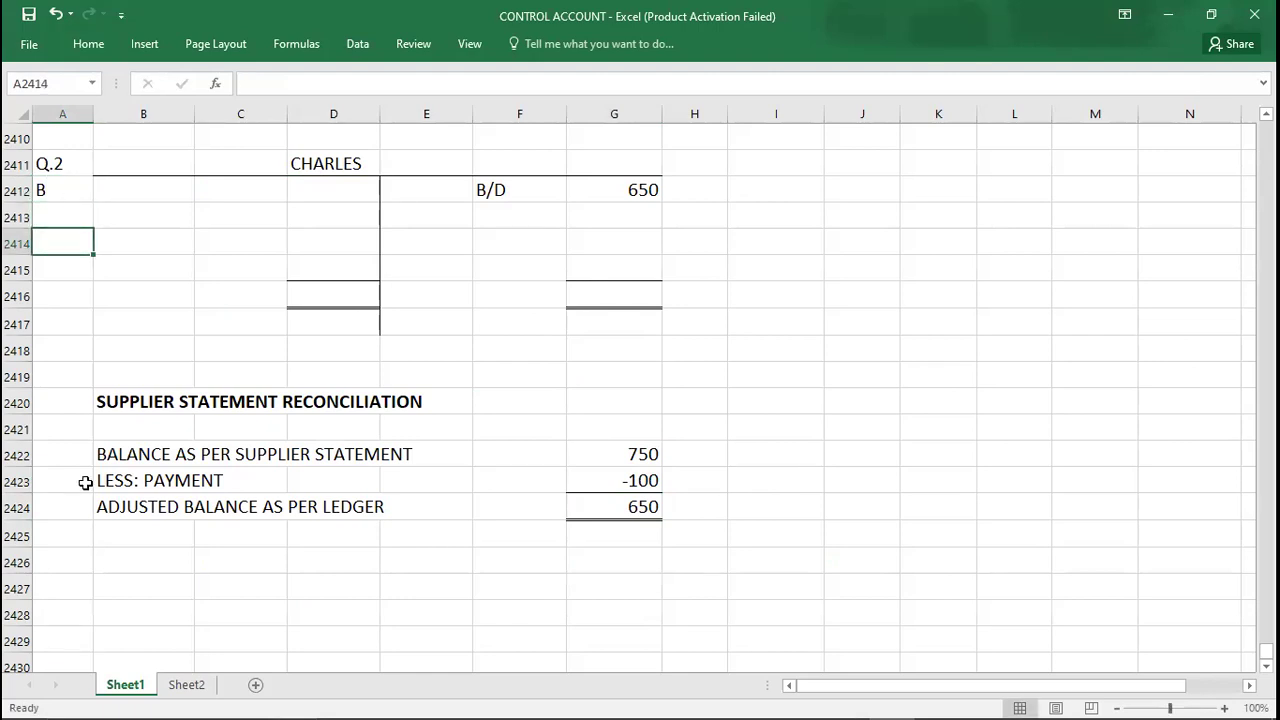
Clear the payment and adjusted balance amounts in G2423:G2424 of Q.2's reconciliation
click(615, 488)
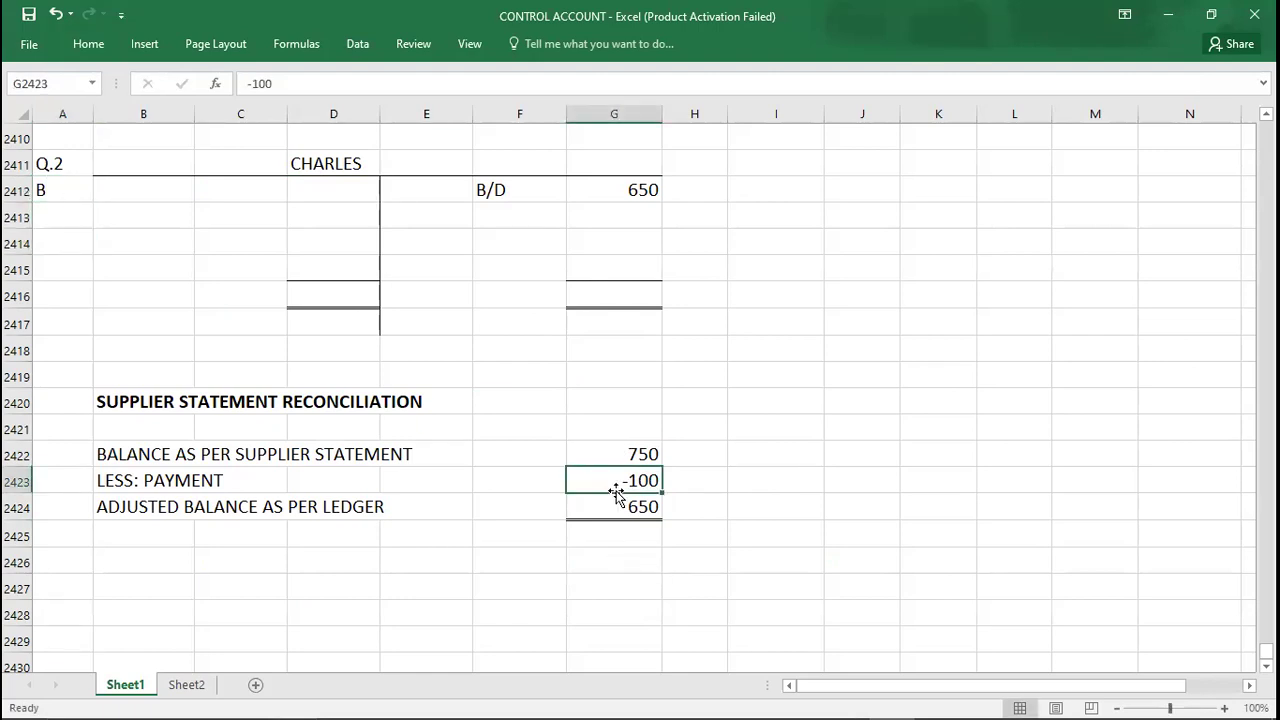
key(shift+Down)
key(Delete)
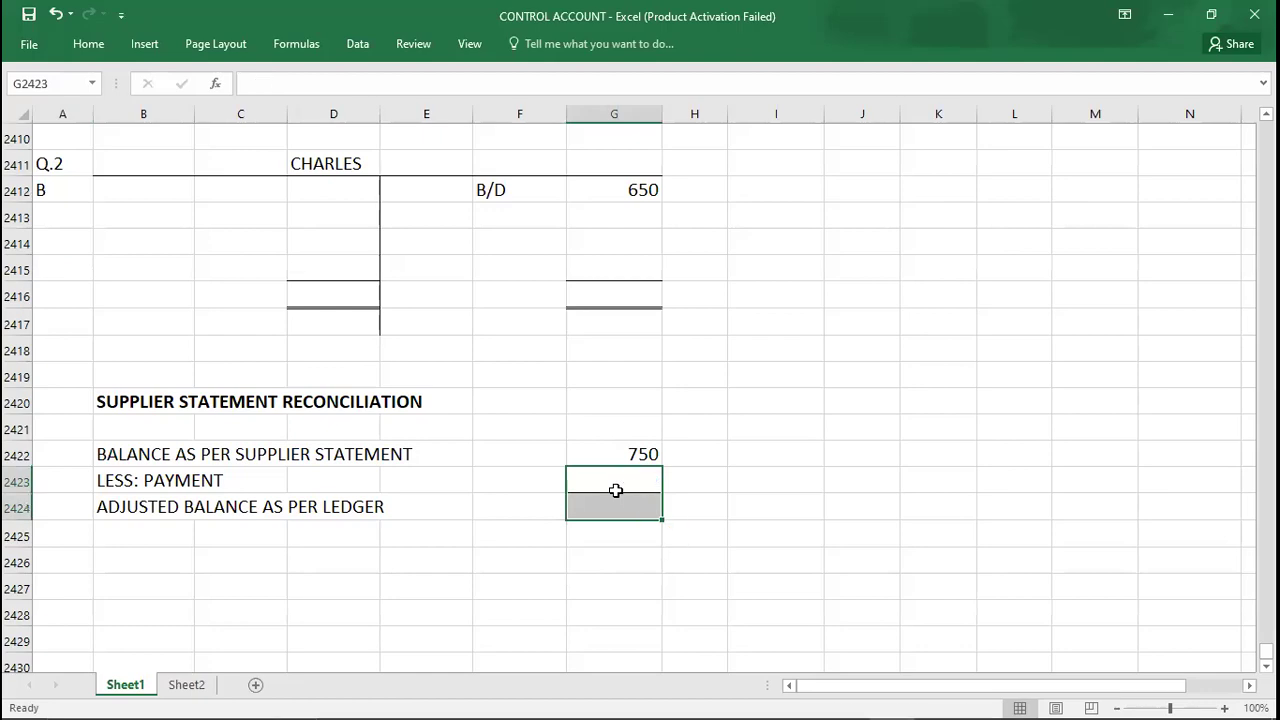
Read the remaining options of Q.2, try a 200 debit in D2412 of the ledger account, and undo it
key(alt+Tab)
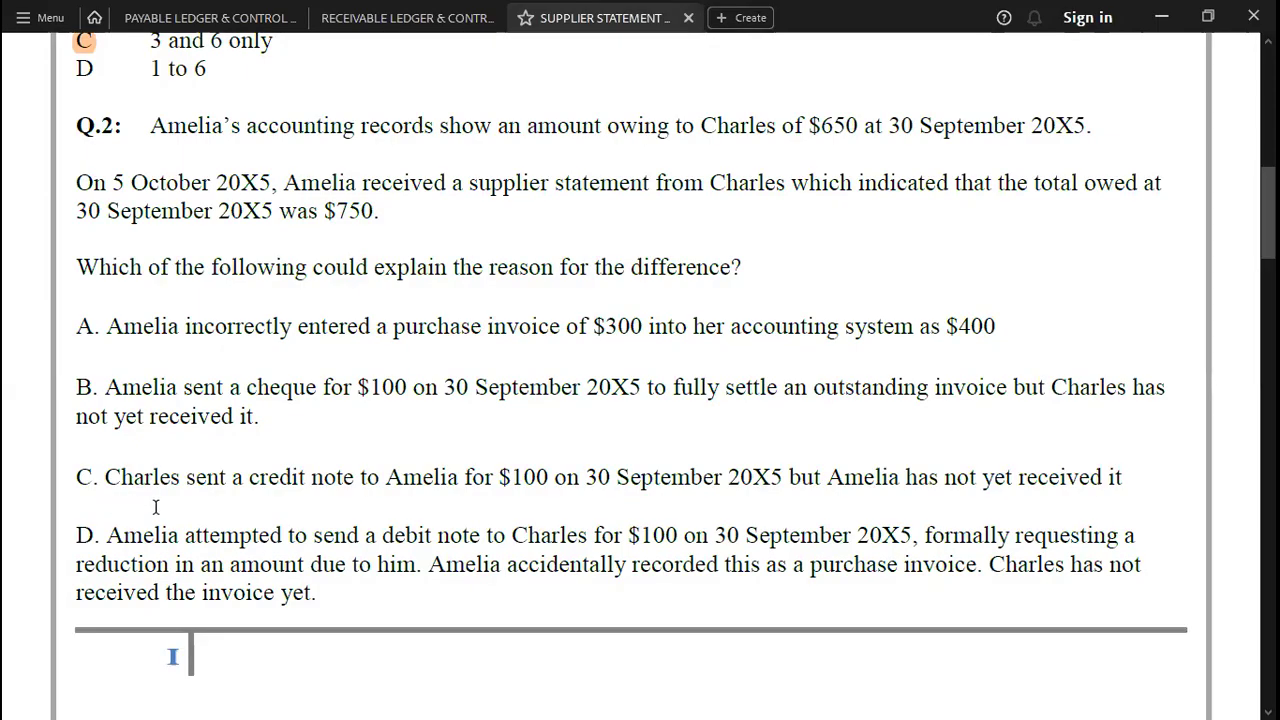
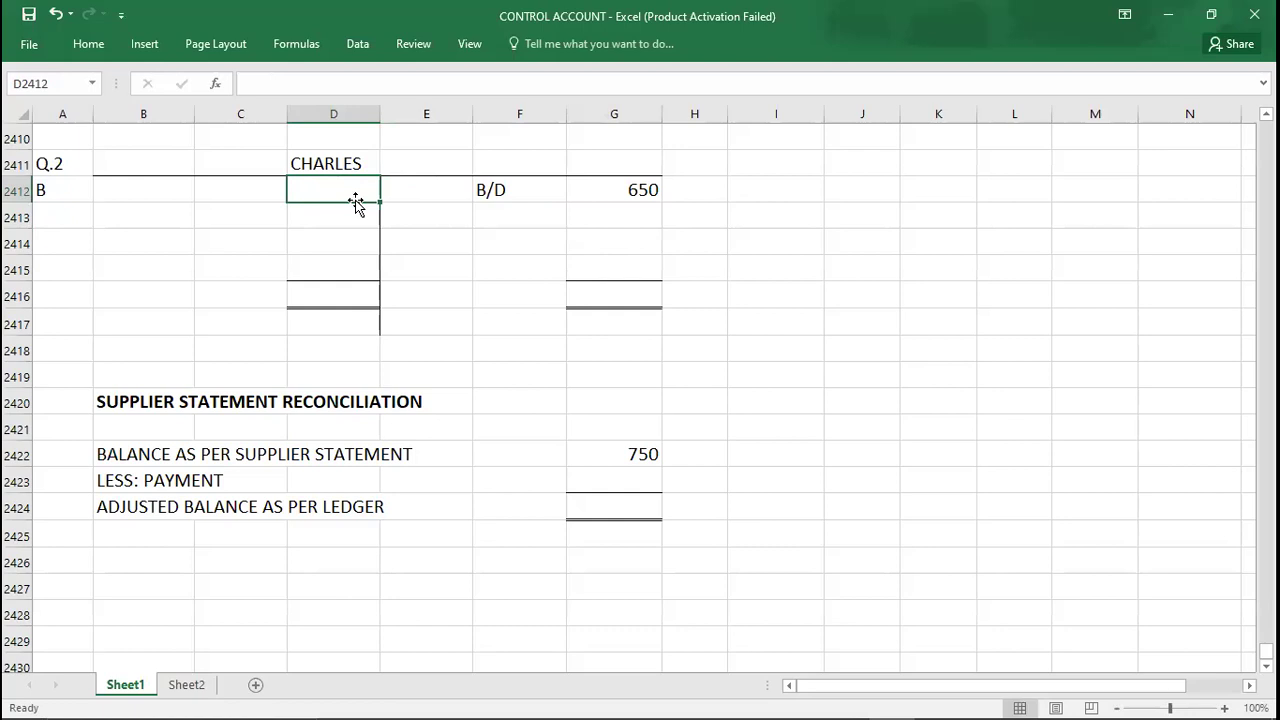
key(Return)
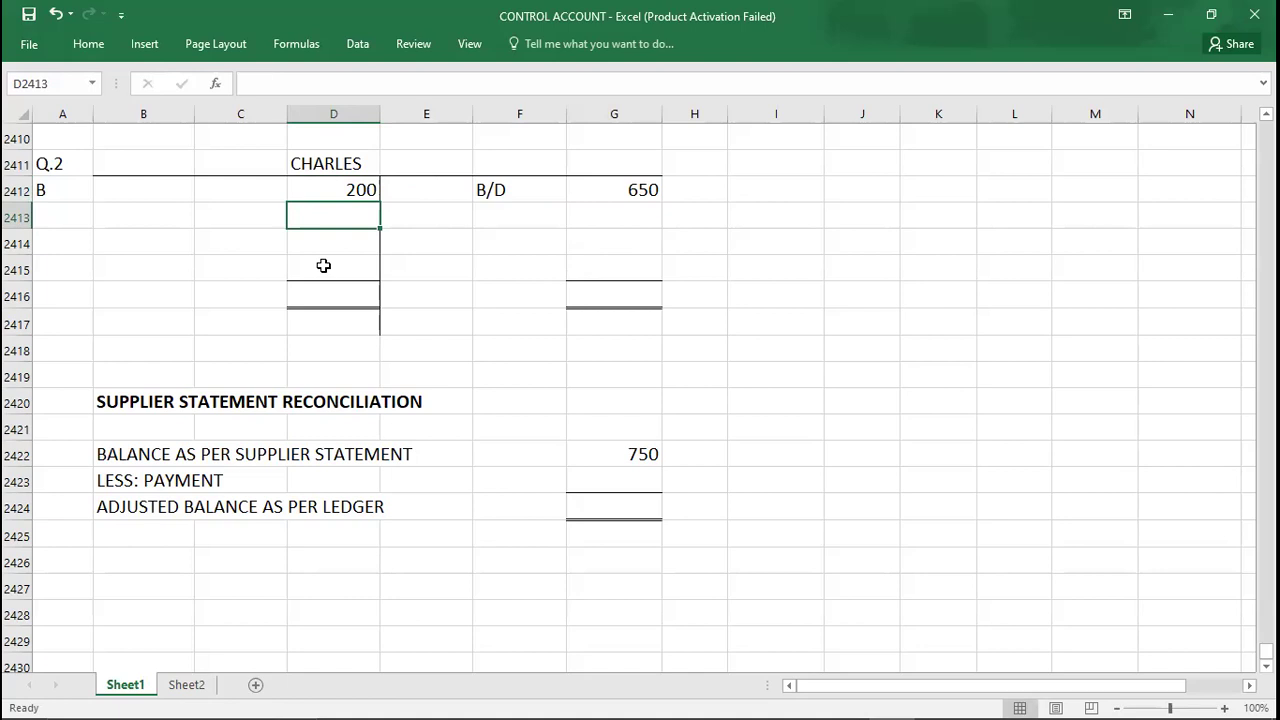
key(ctrl+z)
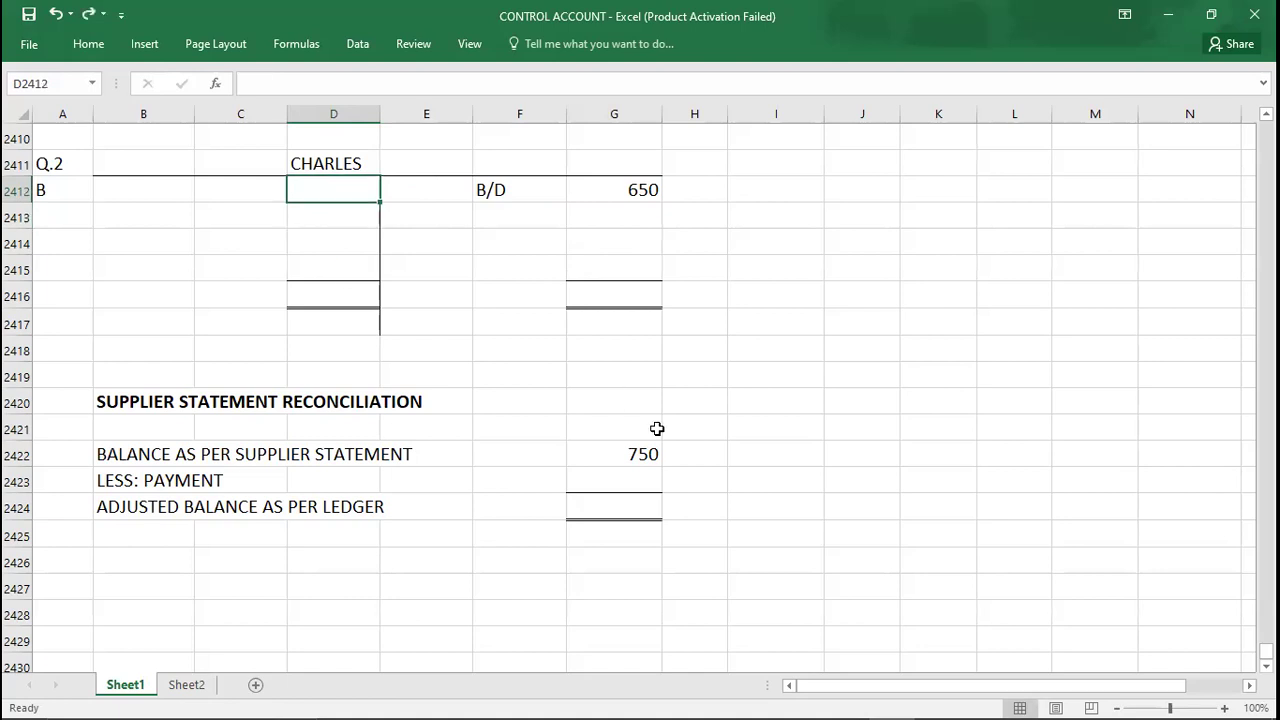
Re-enter -100 as the payment in G2423 and 650 as the adjusted ledger balance in G2424
click(623, 483)
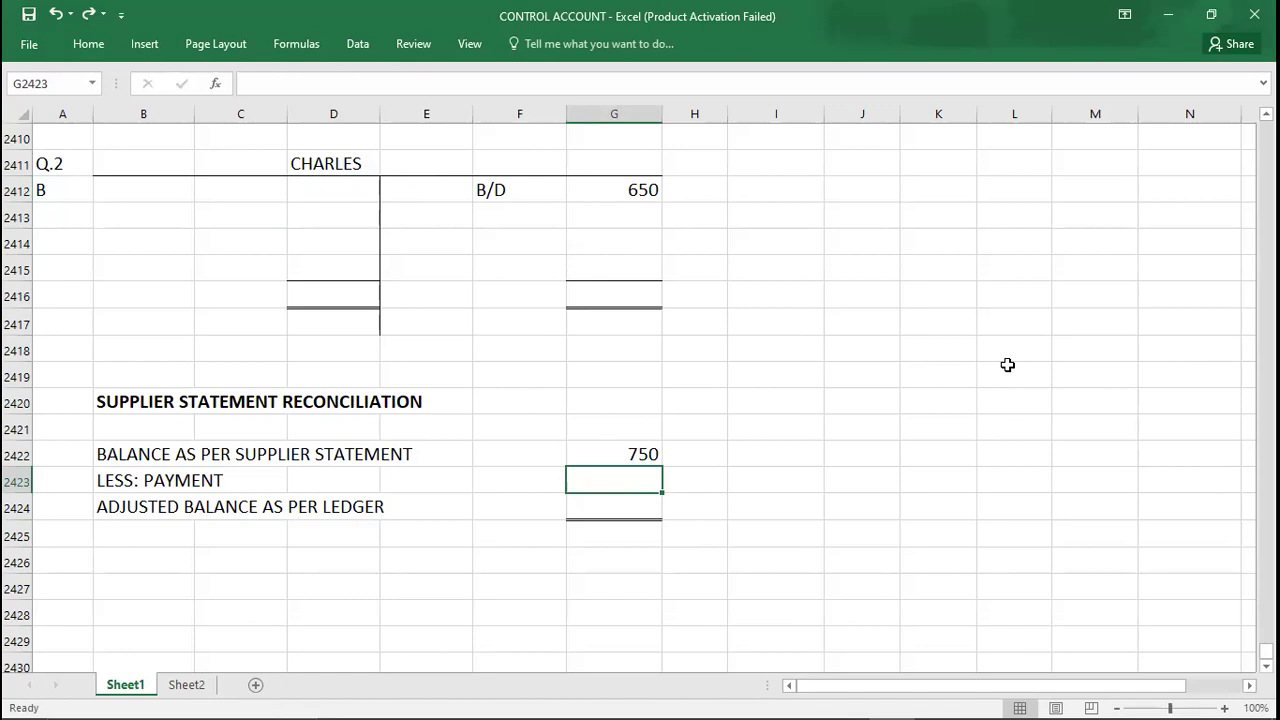
text(-100)
key(Return)
text(650)
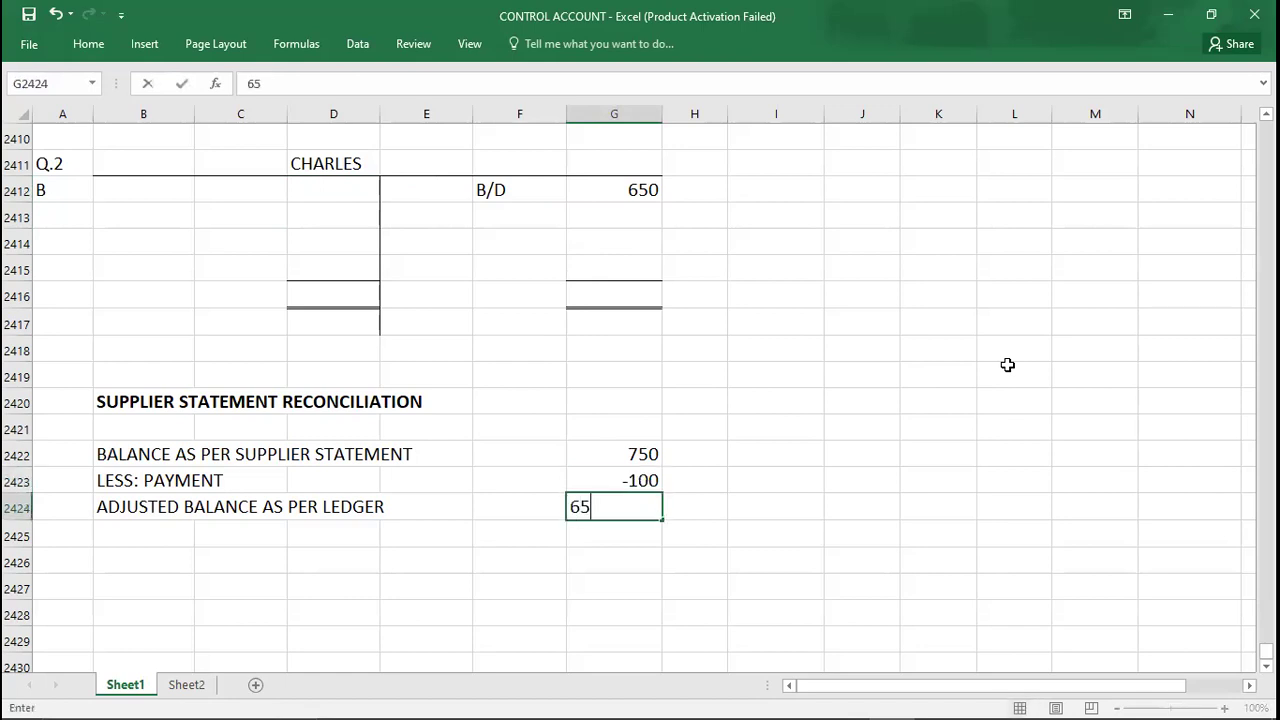
key(Return)
key(Down)
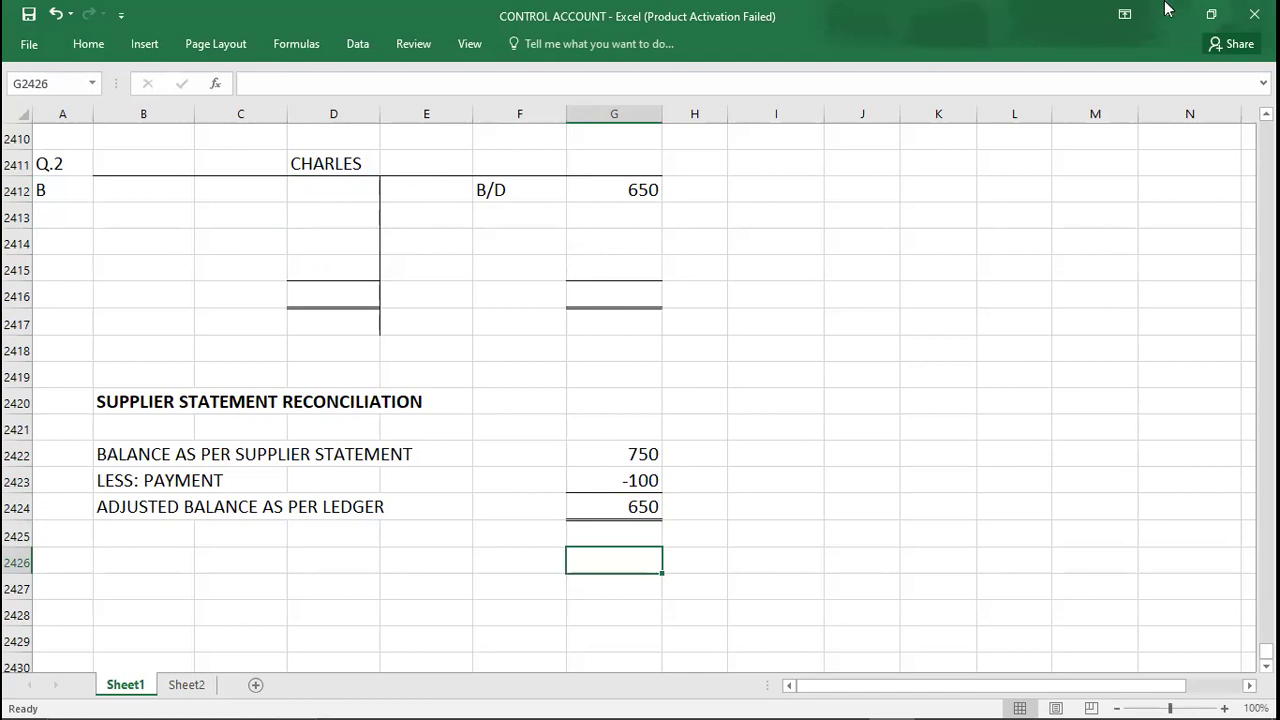
View Q.3 and copy Q.2's ledger account and reconciliation from B2411:G2424 to the block starting at B2426
key(alt+Tab)
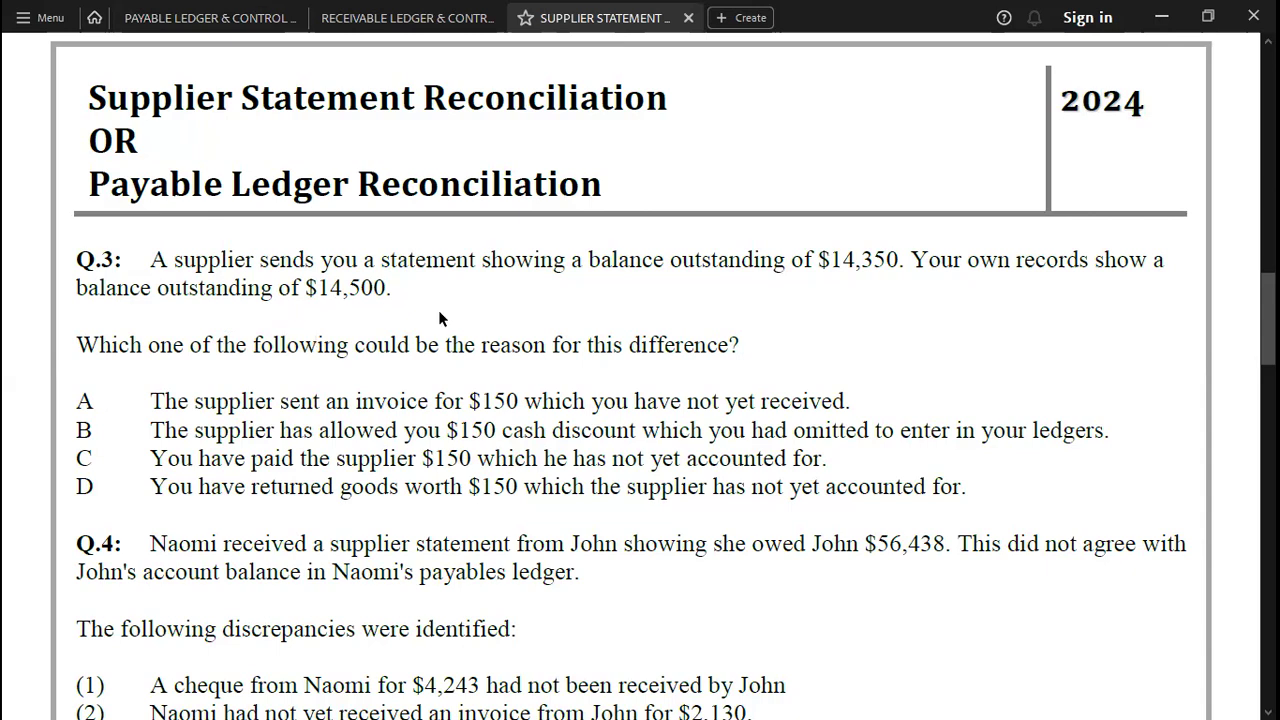
key(alt+Tab)
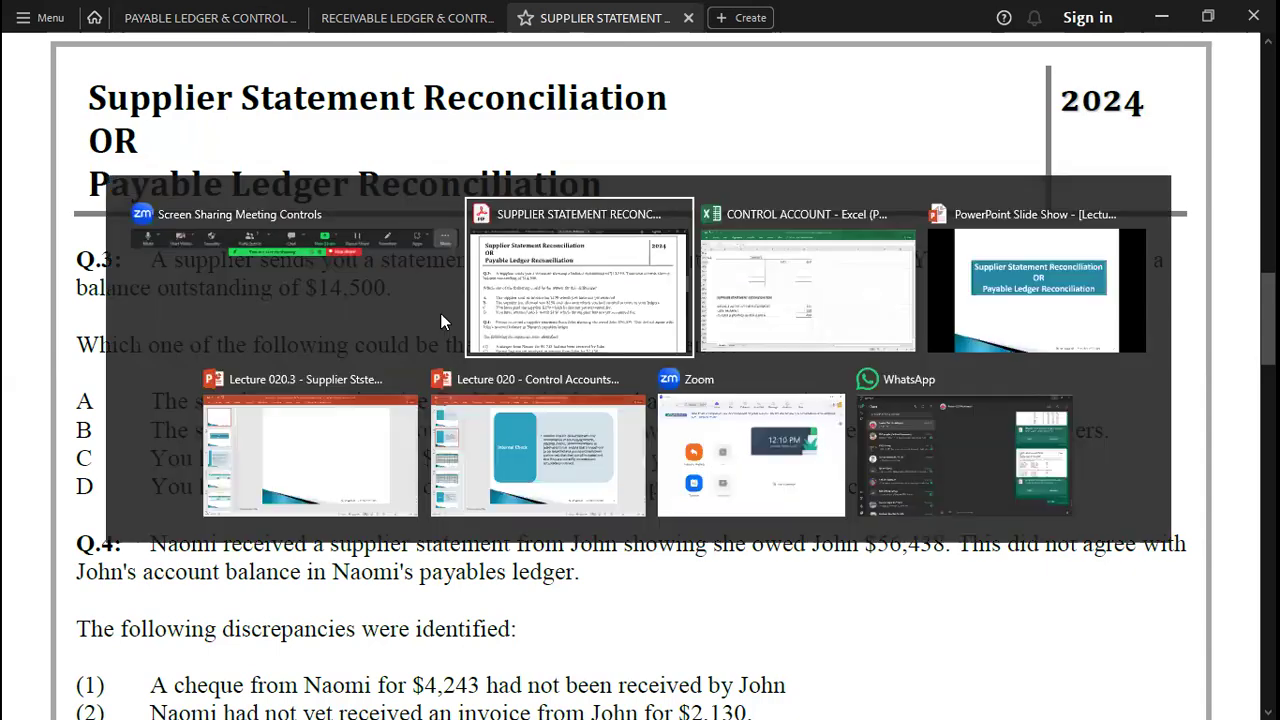
key(Right)
key(shift+Right)
key(shift+Right)
key(shift+Right)
key(shift+Right)
key(shift+Right)
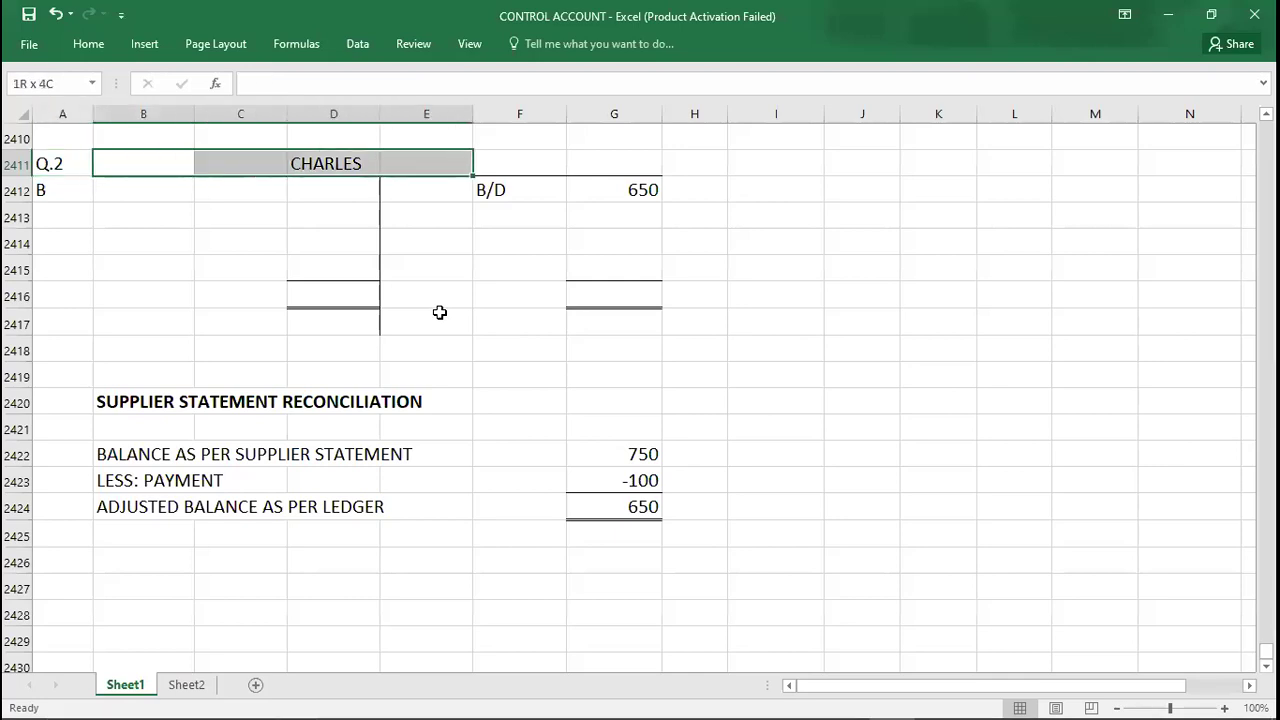
key(shift+Down)
key(shift+Down)
key(shift+Down)
key(shift+Down)
key(shift+Down)
key(shift+Down)
key(shift+Down)
key(shift+Down)
key(shift+Down)
key(shift+Down)
key(shift+Down)
key(shift+Down)
key(shift+Down)
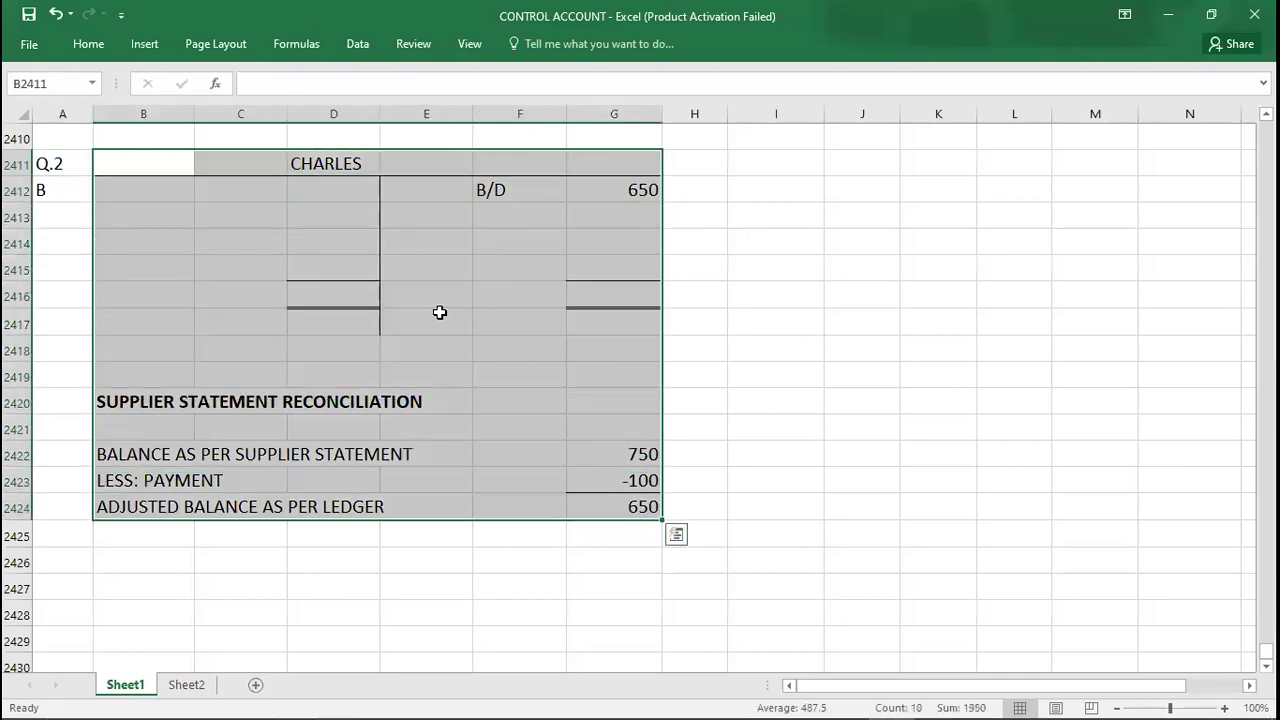
key(ctrl+c)
key(Down)
key(Down)
key(Down)
key(Down)
key(Down)
key(Down)
key(Down)
key(Down)
key(Down)
key(Down)
key(Down)
key(Down)
key(Down)
key(Down)
key(Down)
key(Down)
key(Up)
key(ctrl+v)
Label the copied block Q.3 in A2426
key(Left)
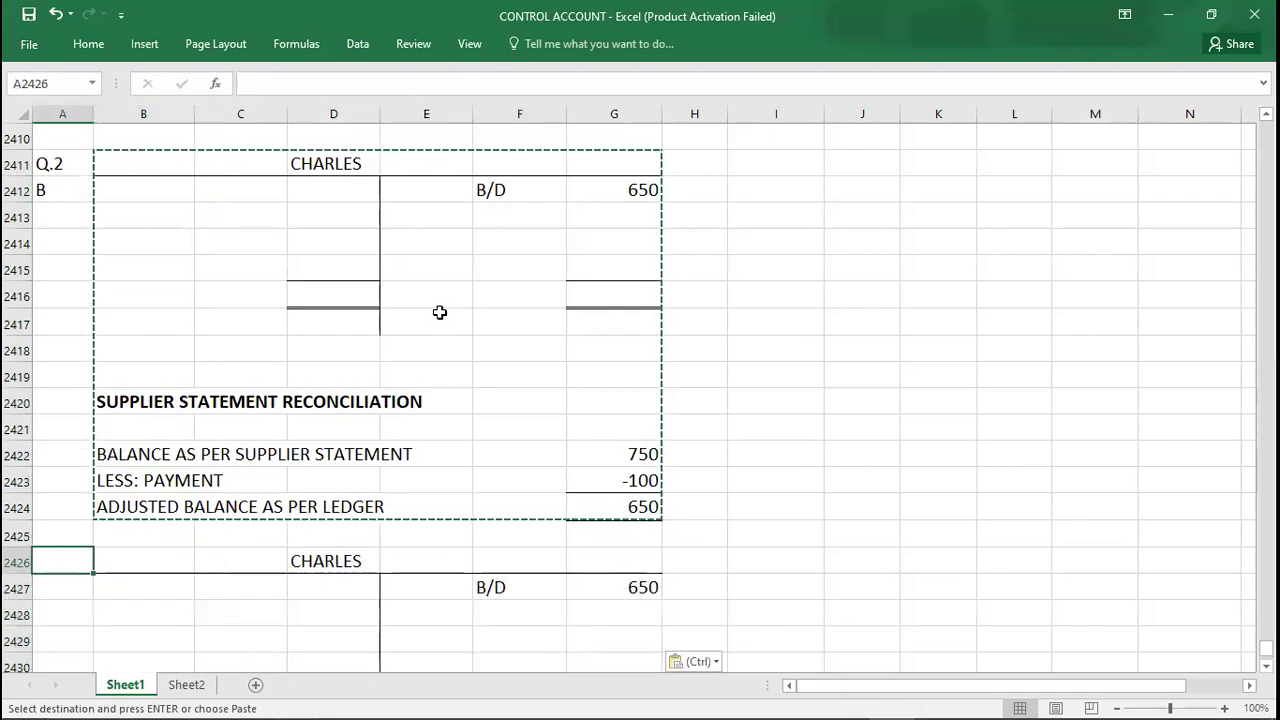
text(Q.3)
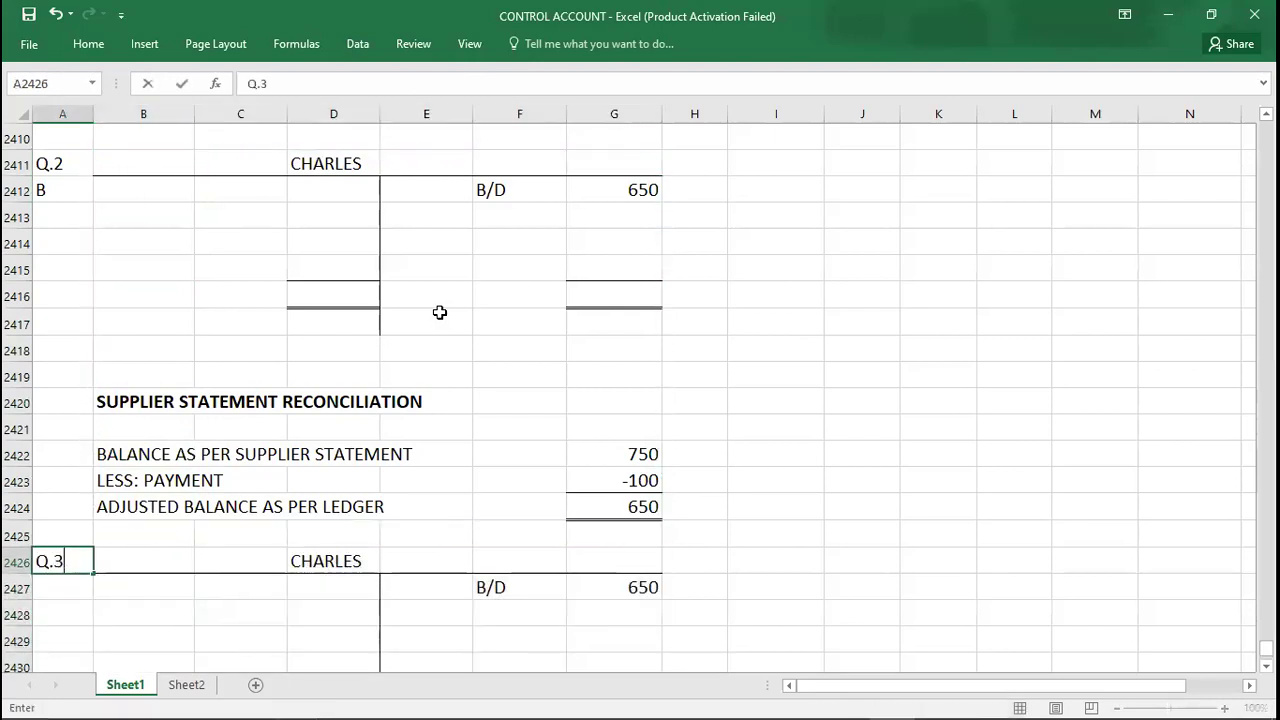
key(Return)
key(Down)
key(Down)
key(Down)
key(Down)
key(Down)
key(Down)
key(Down)
key(Down)
key(Down)
key(Down)
key(Down)
key(Down)
key(Down)
key(Down)
key(Down)
key(Down)
key(Down)
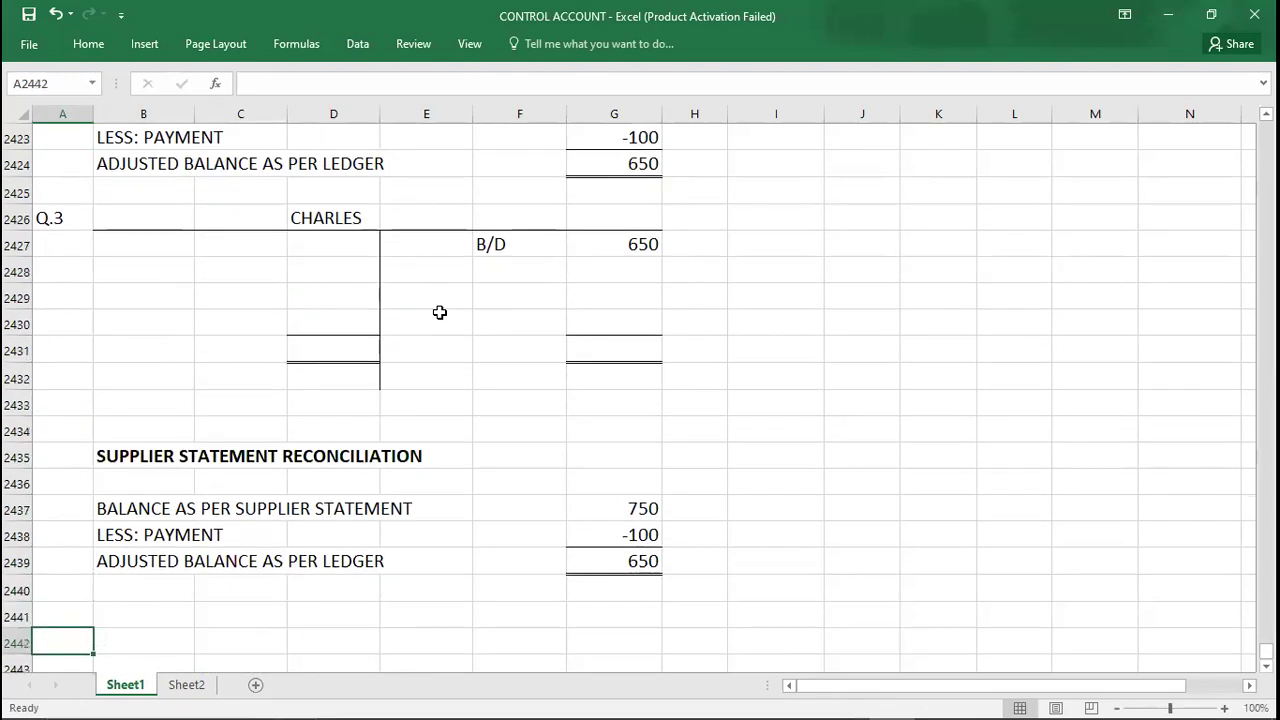
Clear the copied account's title and B/D entry in D2426:G2427 for Q.3
key(alt+Tab)
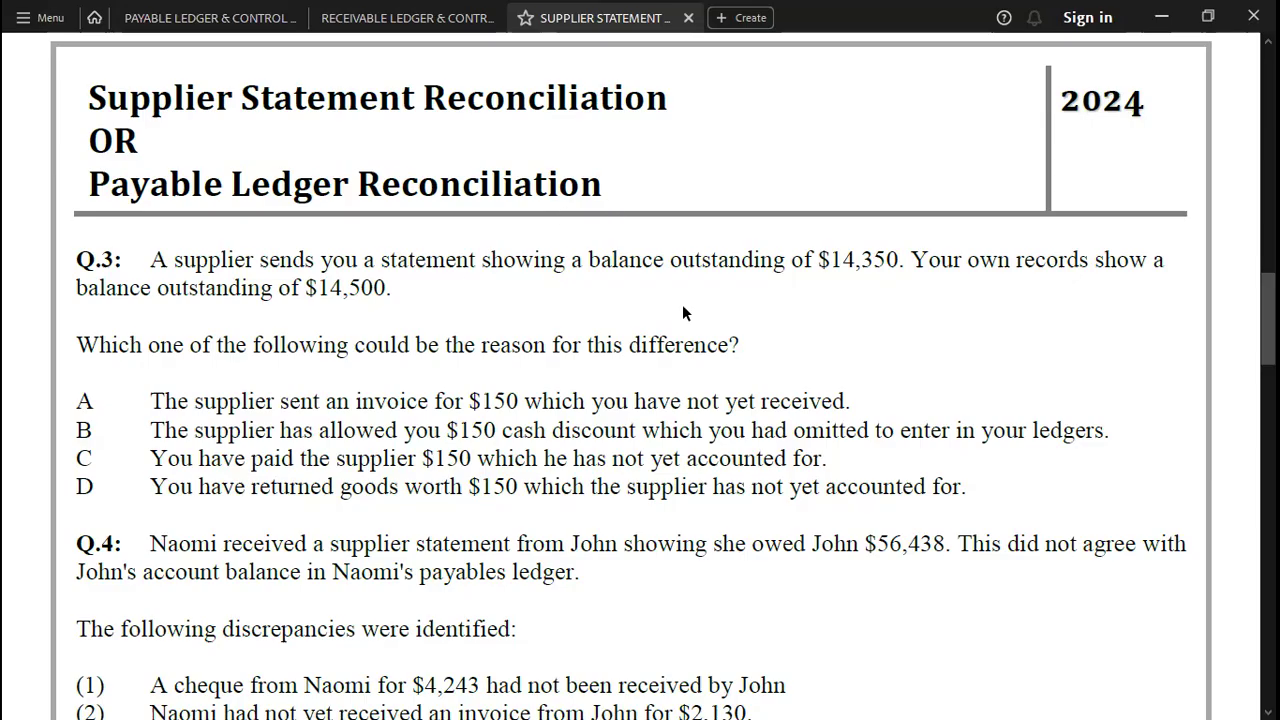
key(alt+Tab)
key(Right)
key(Up)
key(Right)
key(Right)
key(Up)
key(Up)
key(Up)
key(Up)
key(Up)
key(Up)
key(Up)
key(Up)
key(Up)
key(Up)
key(Up)
key(Up)
key(Up)
key(Up)
key(Up)
key(Up)
key(Up)
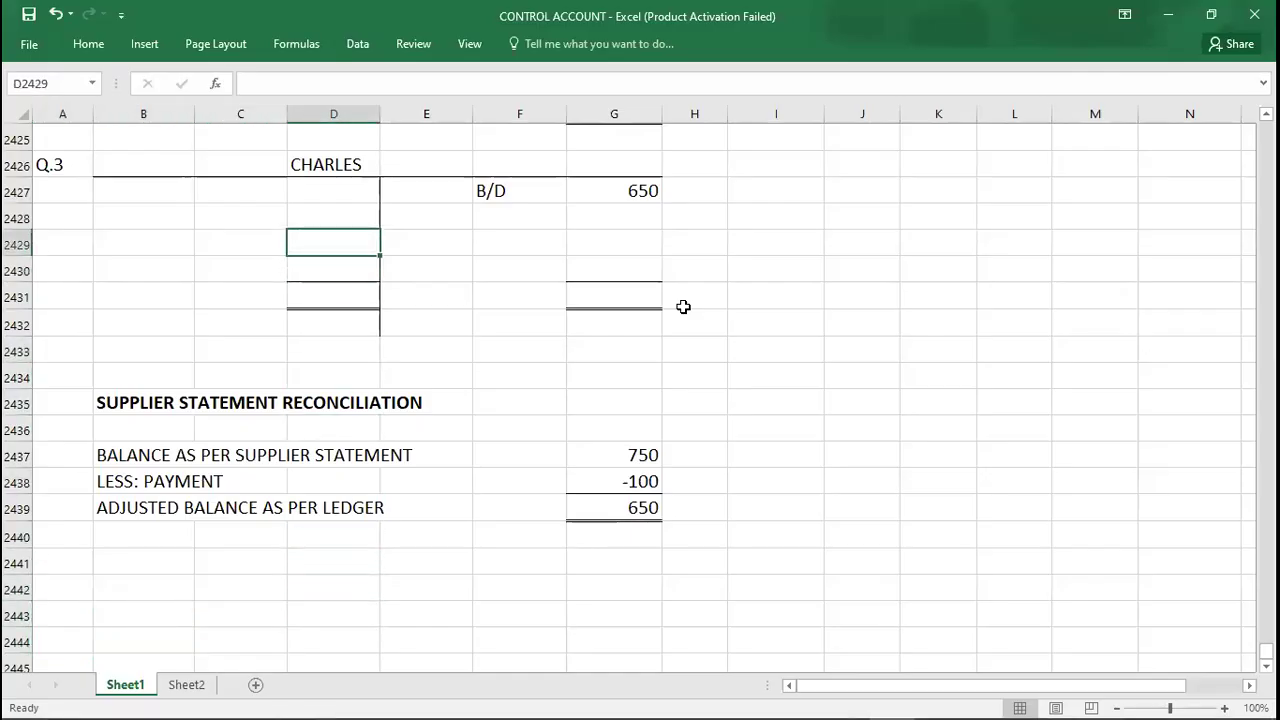
key(shift+Right)
key(shift+Right)
key(shift+Right)
key(shift+Down)
key(Delete)
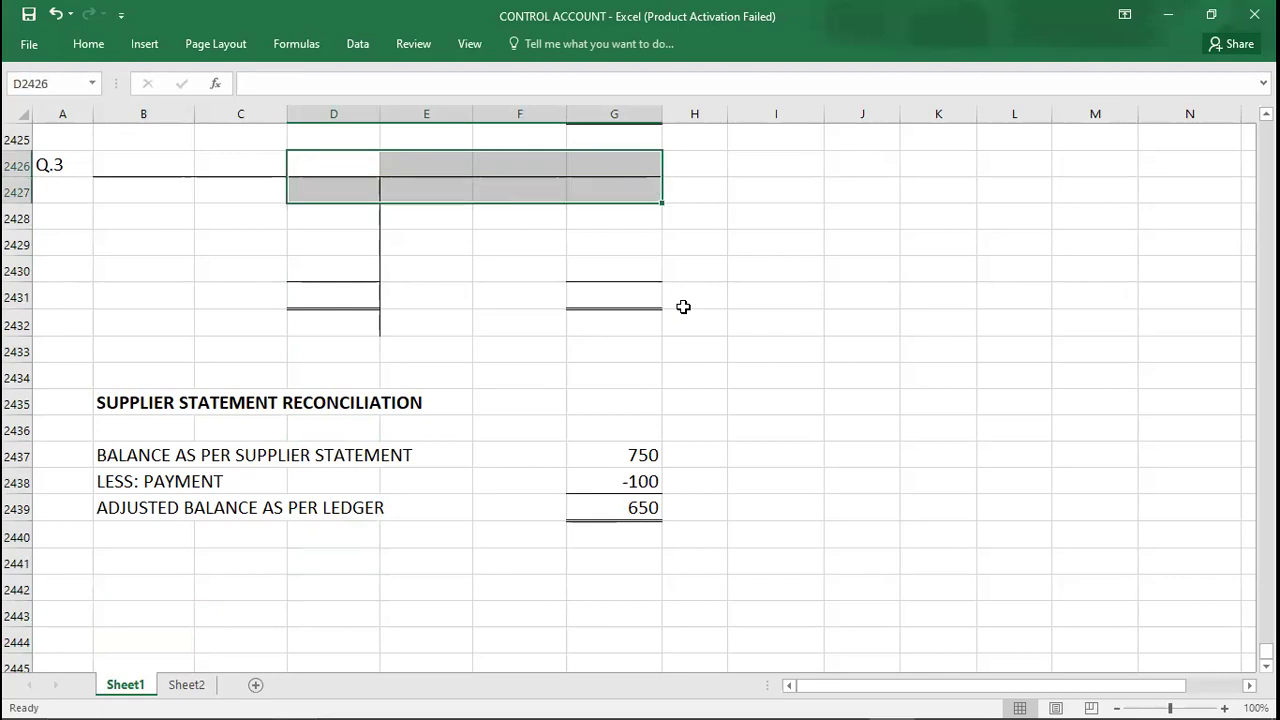
Clear the copied amounts in column G of Q.3's reconciliation
key(Right)
key(Right)
key(Right)
key(shift+Down)
key(shift+Down)
key(shift+Down)
key(shift+Down)
key(shift+Down)
key(shift+Down)
key(shift+Down)
key(shift+Down)
key(shift+Down)
key(shift+Down)
key(shift+Down)
key(shift+Down)
key(shift+Down)
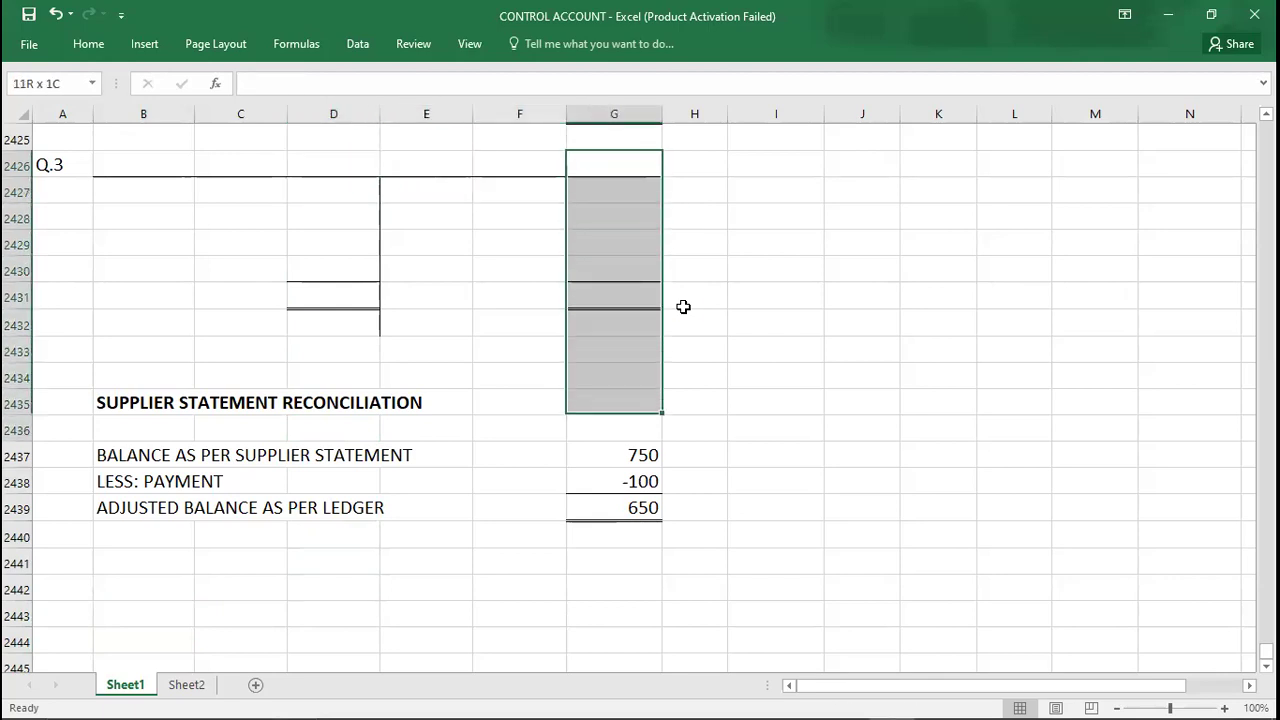
key(Delete)
Title the Q.3 ledger account A/P in D2426
key(Left)
key(Left)
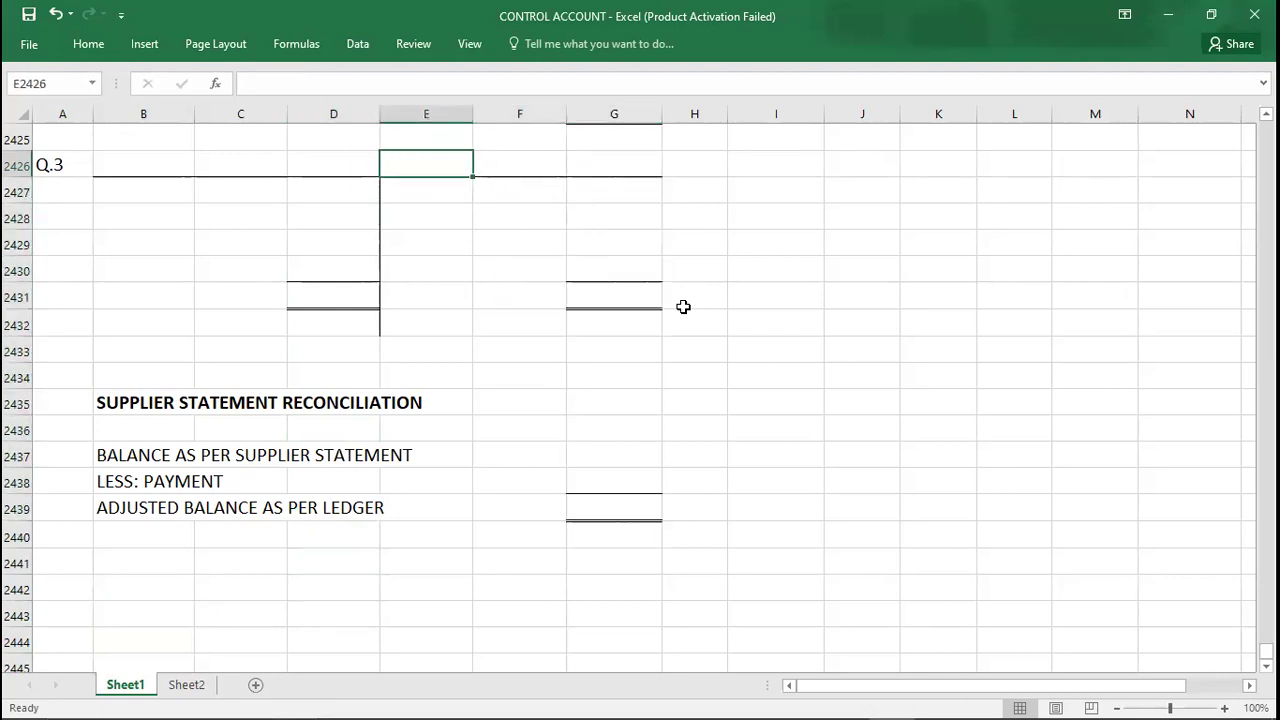
key(Left)
text(A/P)
key(Return)
Check Q.3's own-records balance and enter it as B/D 14500 in F2427:G2427 of the A/P account
key(Right)
key(Right)
key(Down)
key(Down)
key(Up)
key(Up)
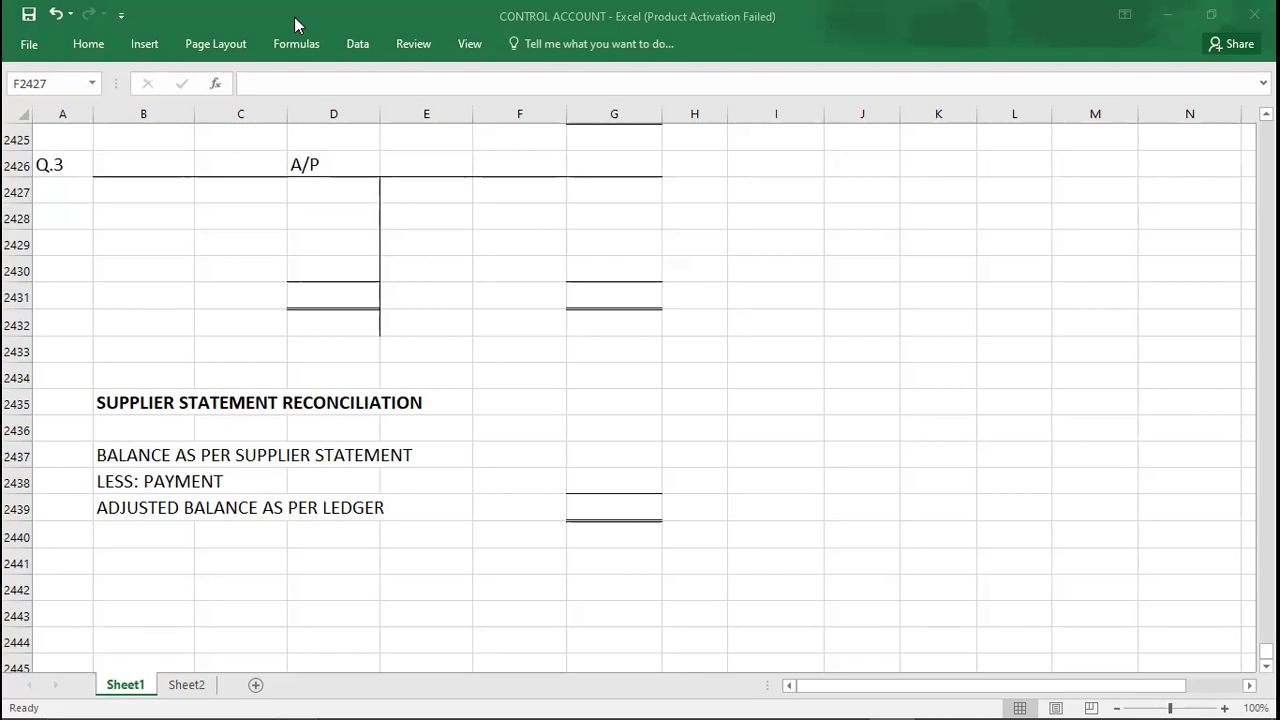
key(alt+Tab)
key(alt+Tab)
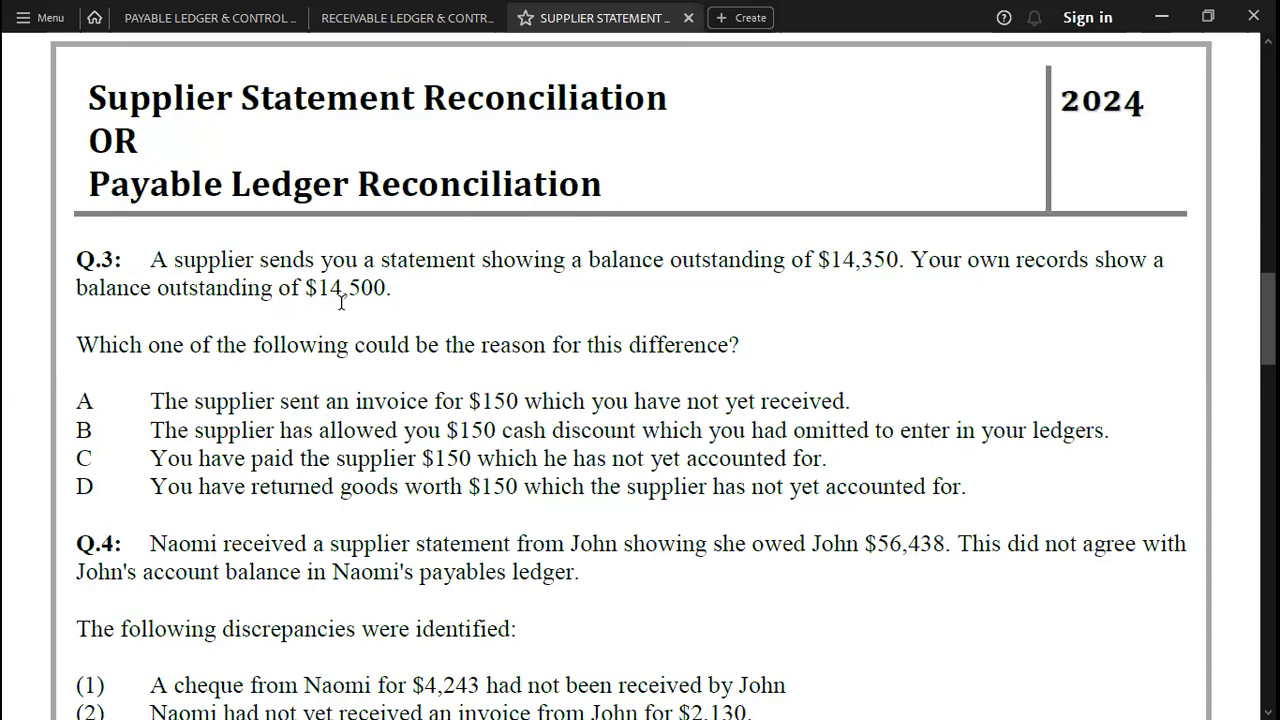
key(alt+Tab)
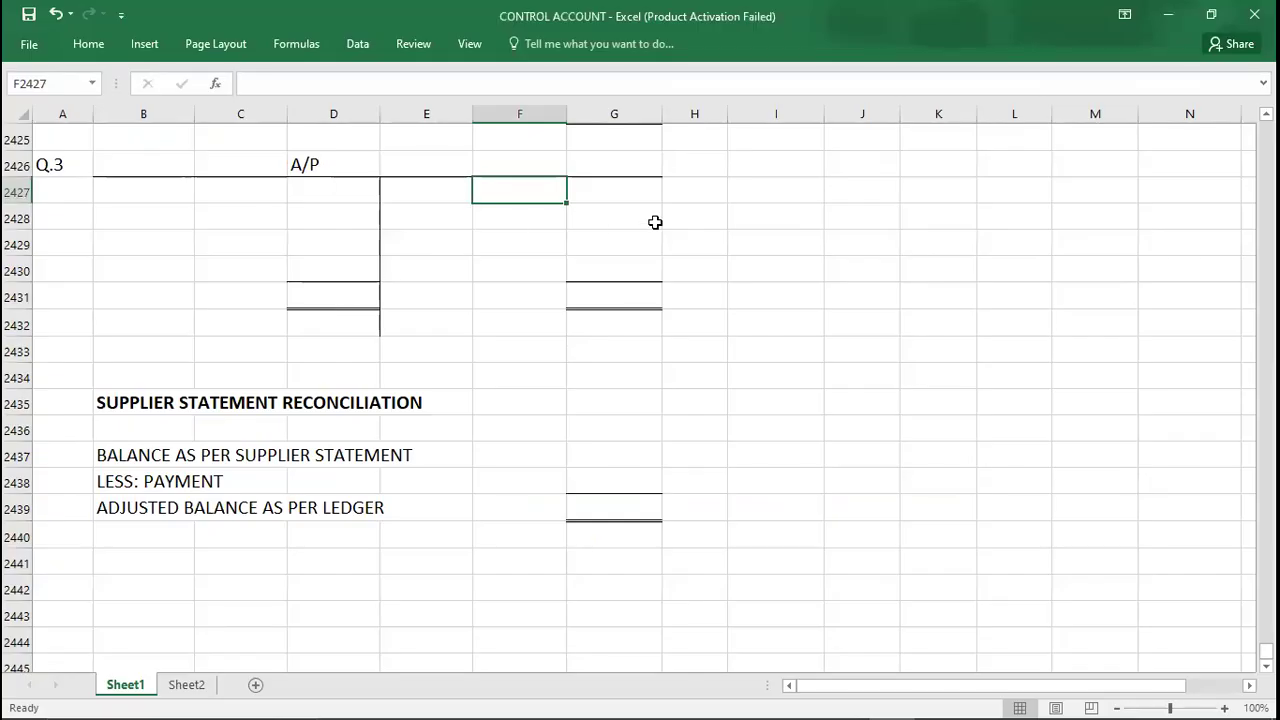
text(B/D)
key(Tab)
text(14500)
key(Return)
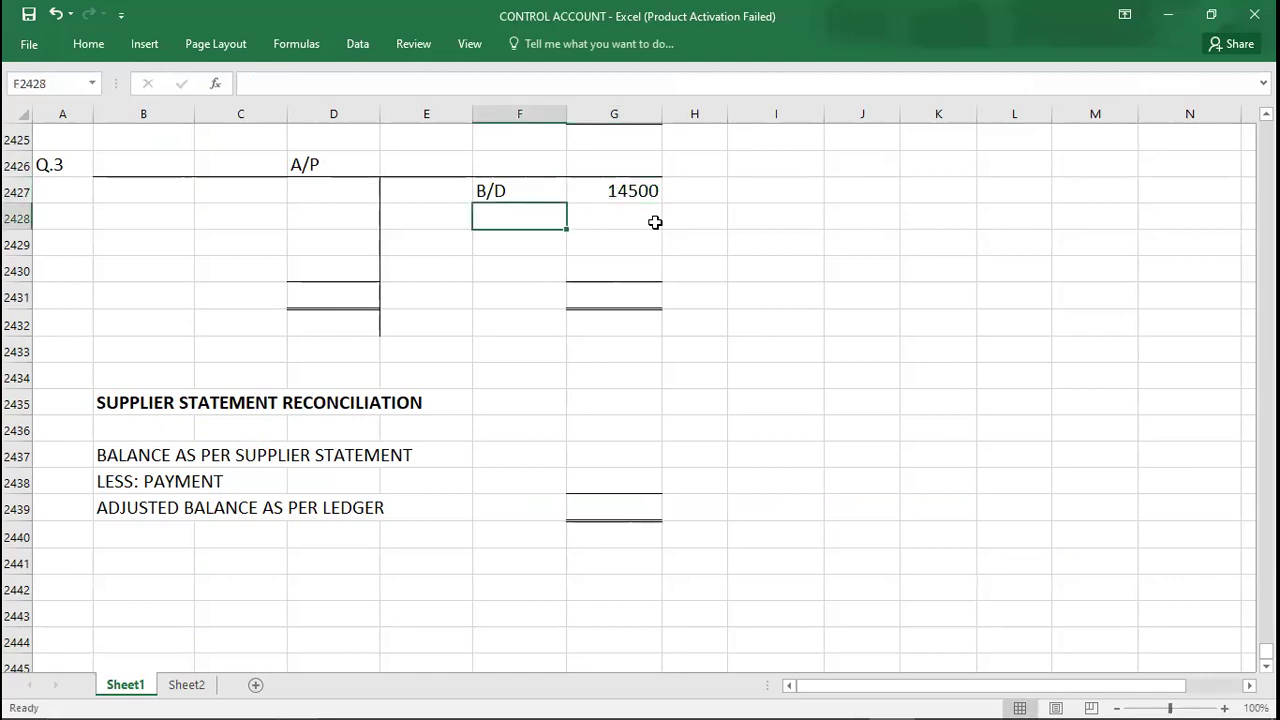
Check the supplier's statement balance in Q.3 and enter 14350 in G2437 of the reconciliation
key(alt+Tab)
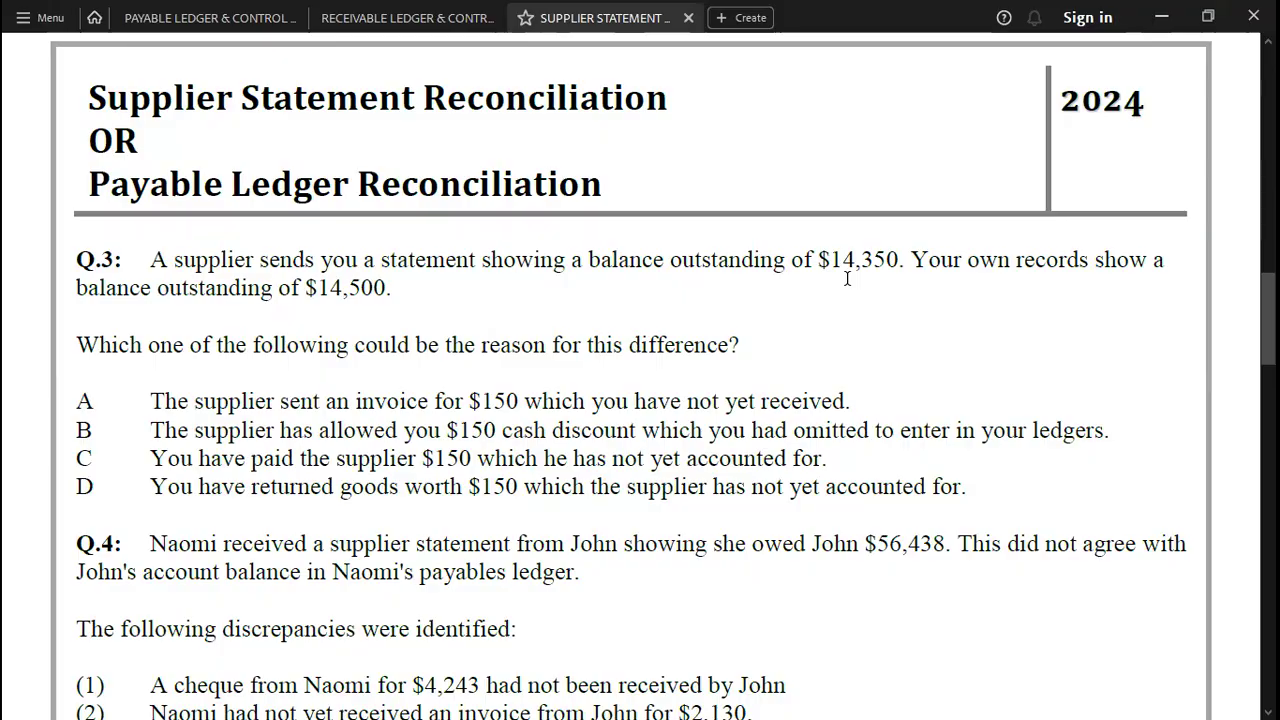
key(alt+Tab)
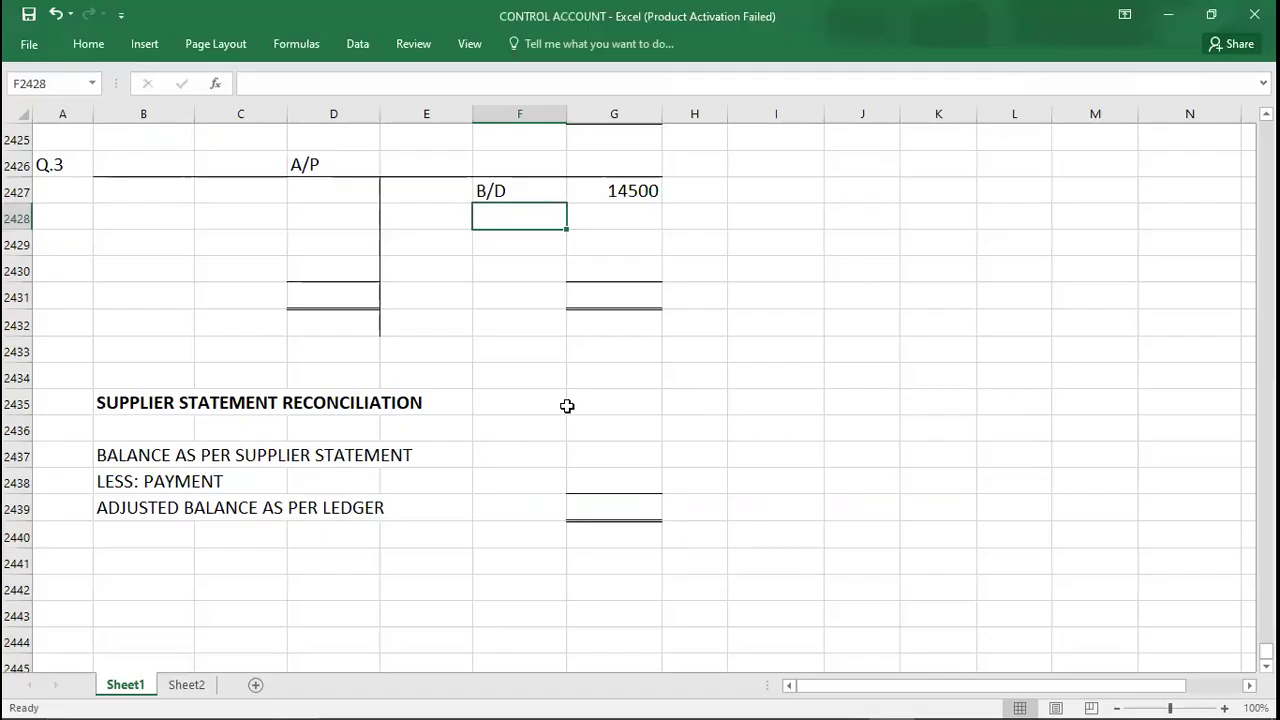
click(618, 454)
text(14350)
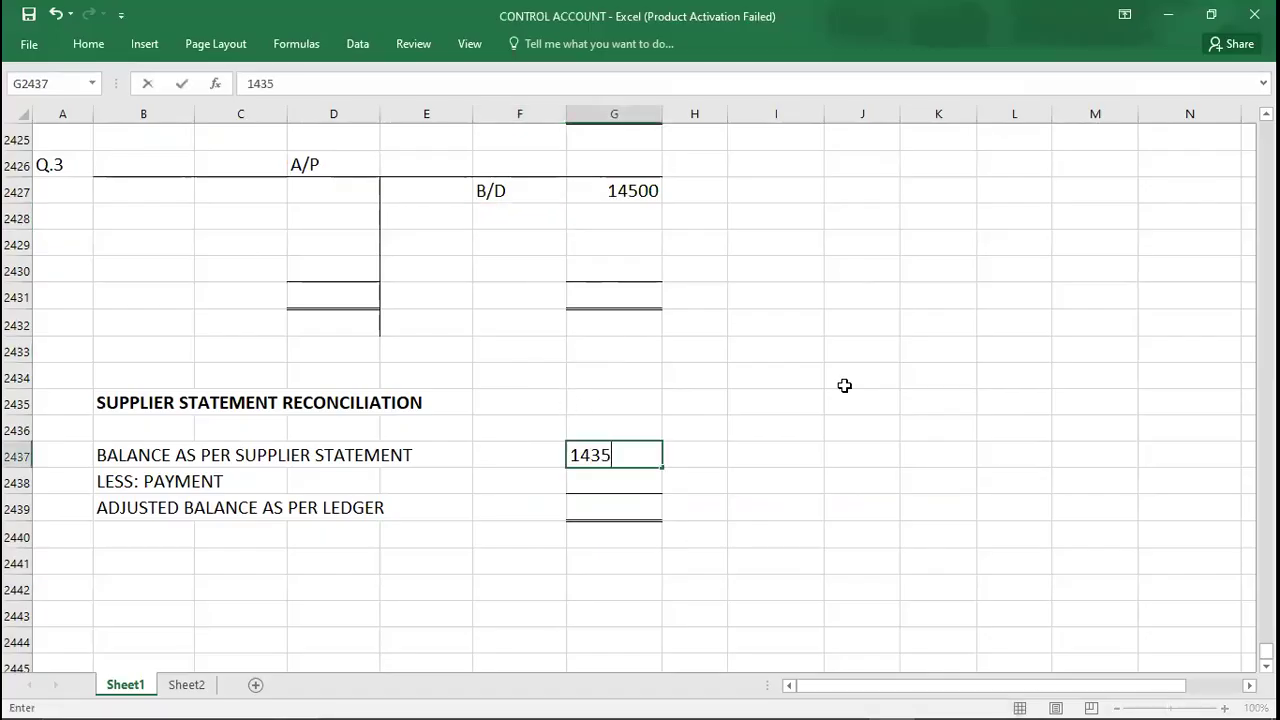
key(Return)
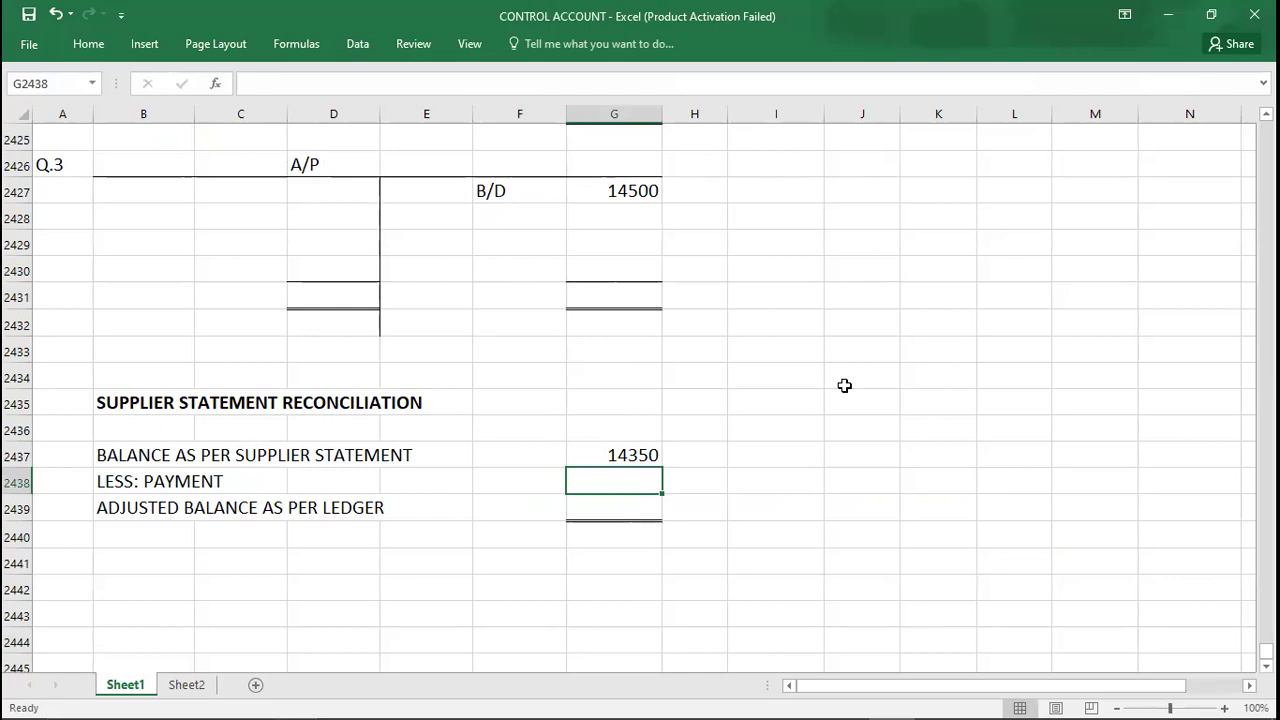
Read option A of Q.3, try its 150 invoice in G2428 of the A/P account, and undo it
key(alt+Tab)
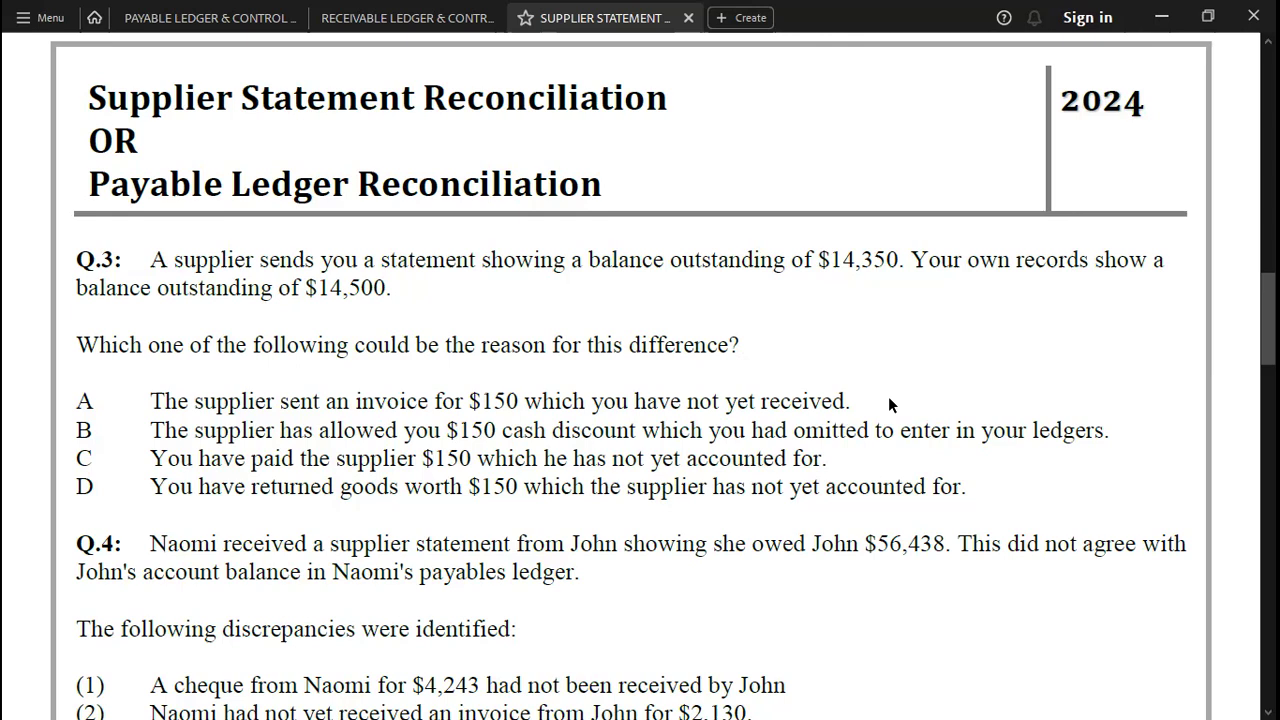
scroll(888, 396, down, 1)
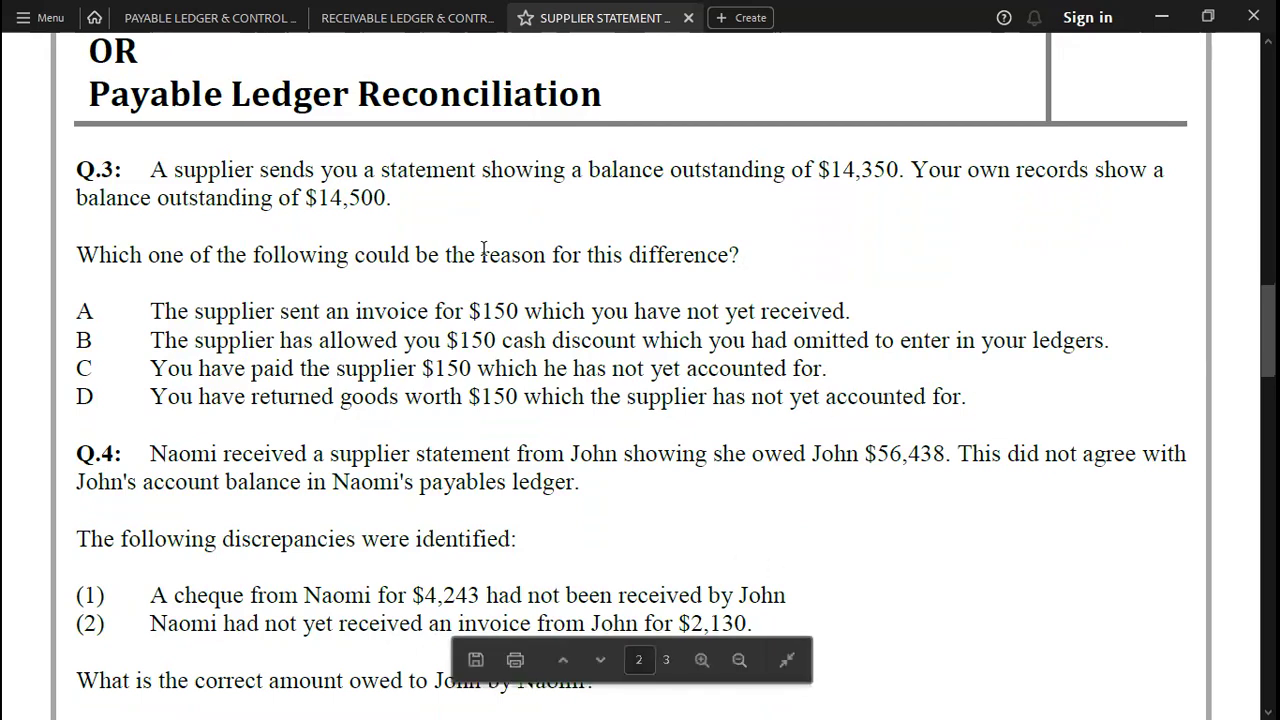
key(alt+Tab)
key(Up)
key(Up)
key(Up)
key(Up)
key(Up)
key(Up)
key(Up)
key(Up)
key(Up)
key(Up)
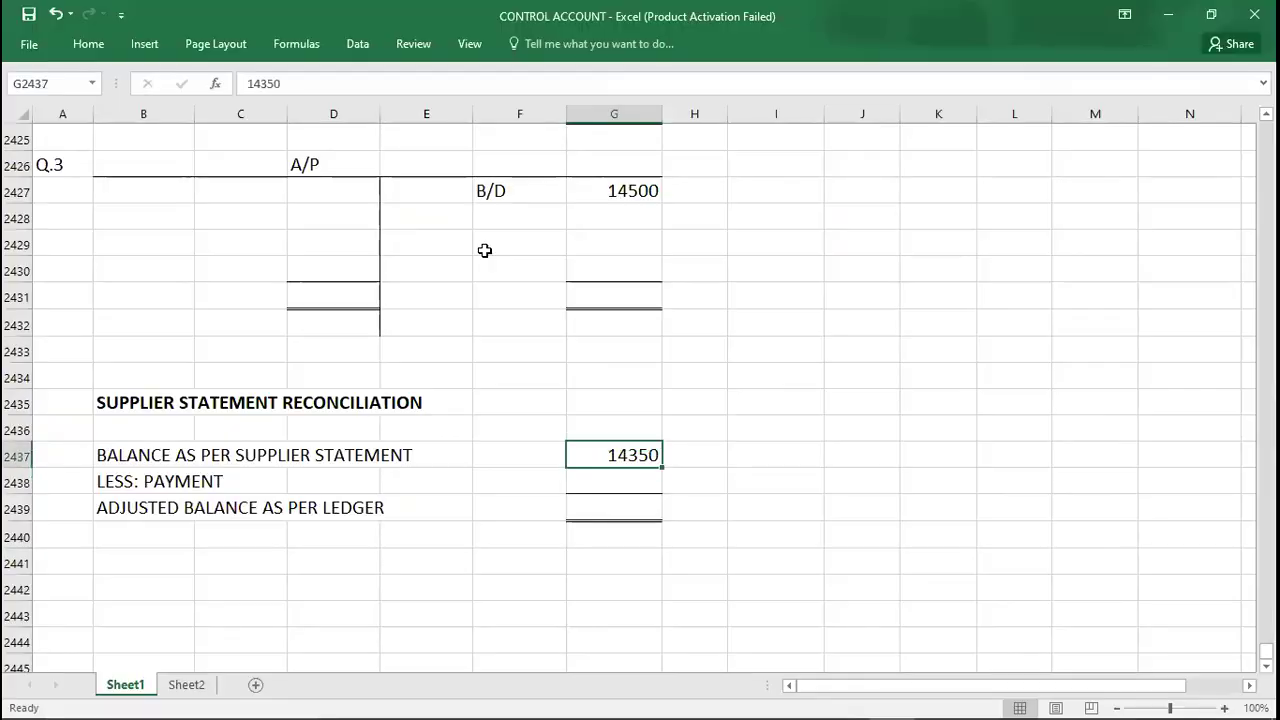
text(150)
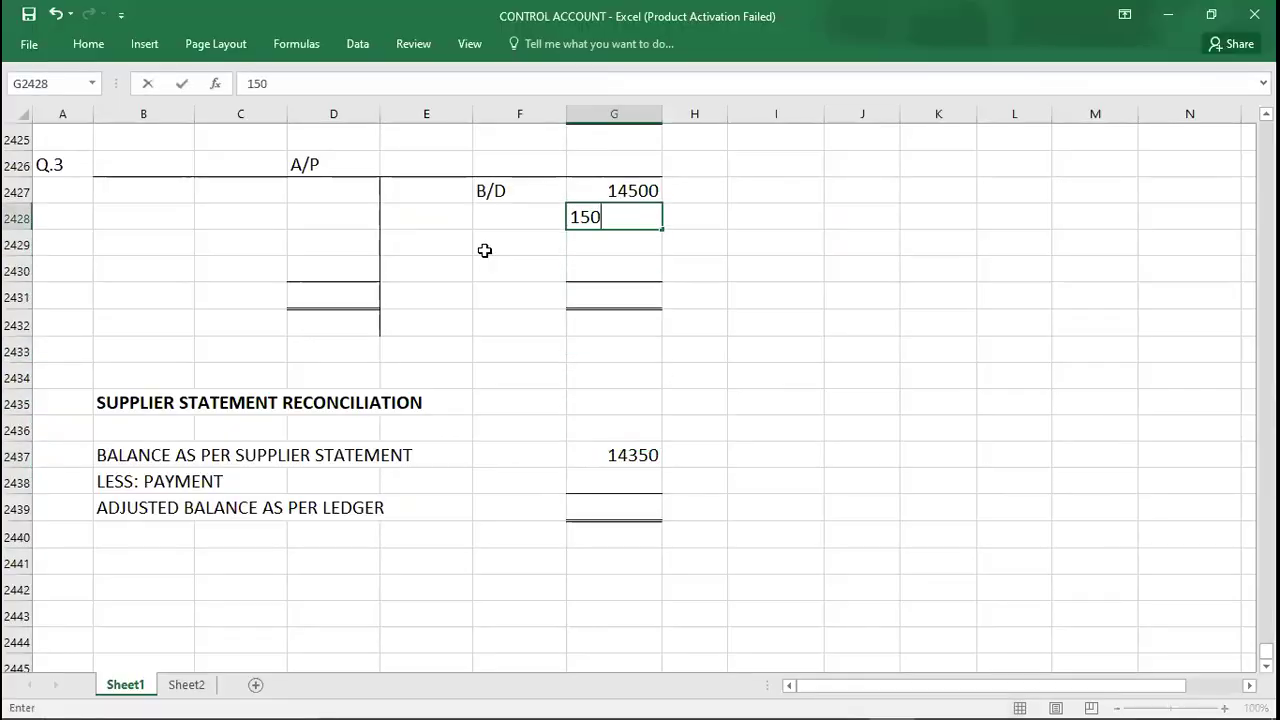
key(Return)
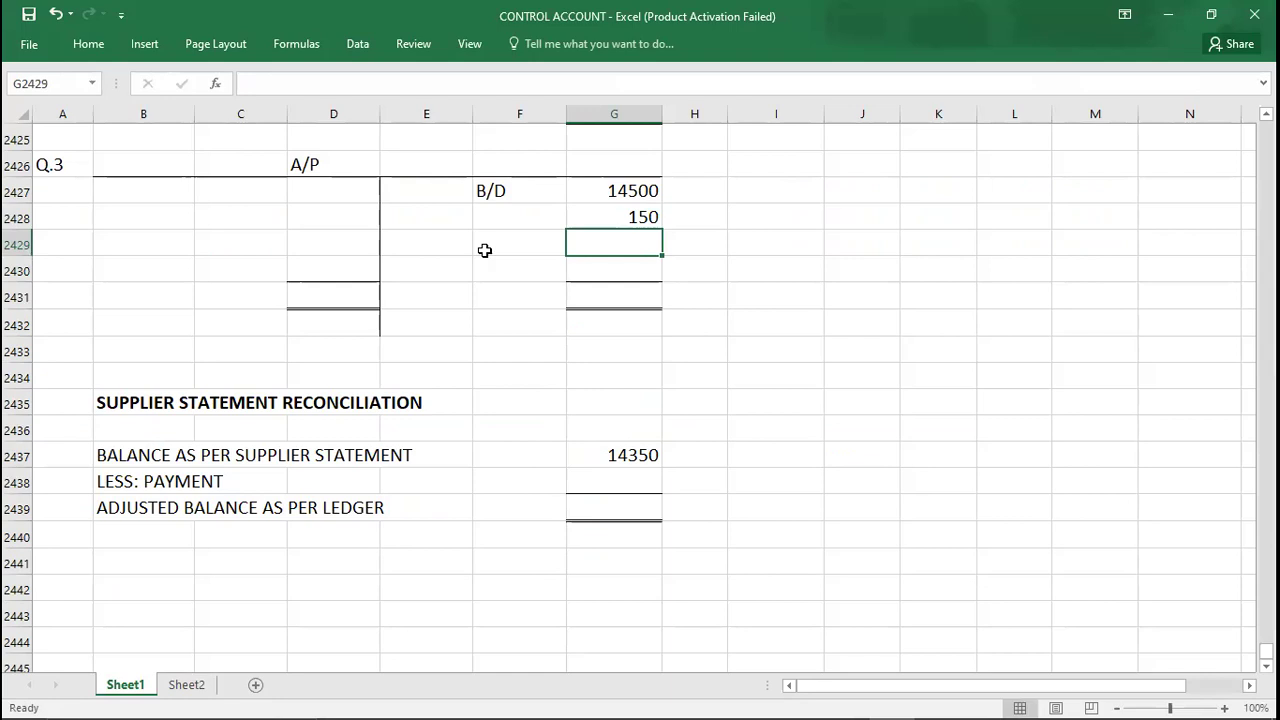
key(ctrl+z)
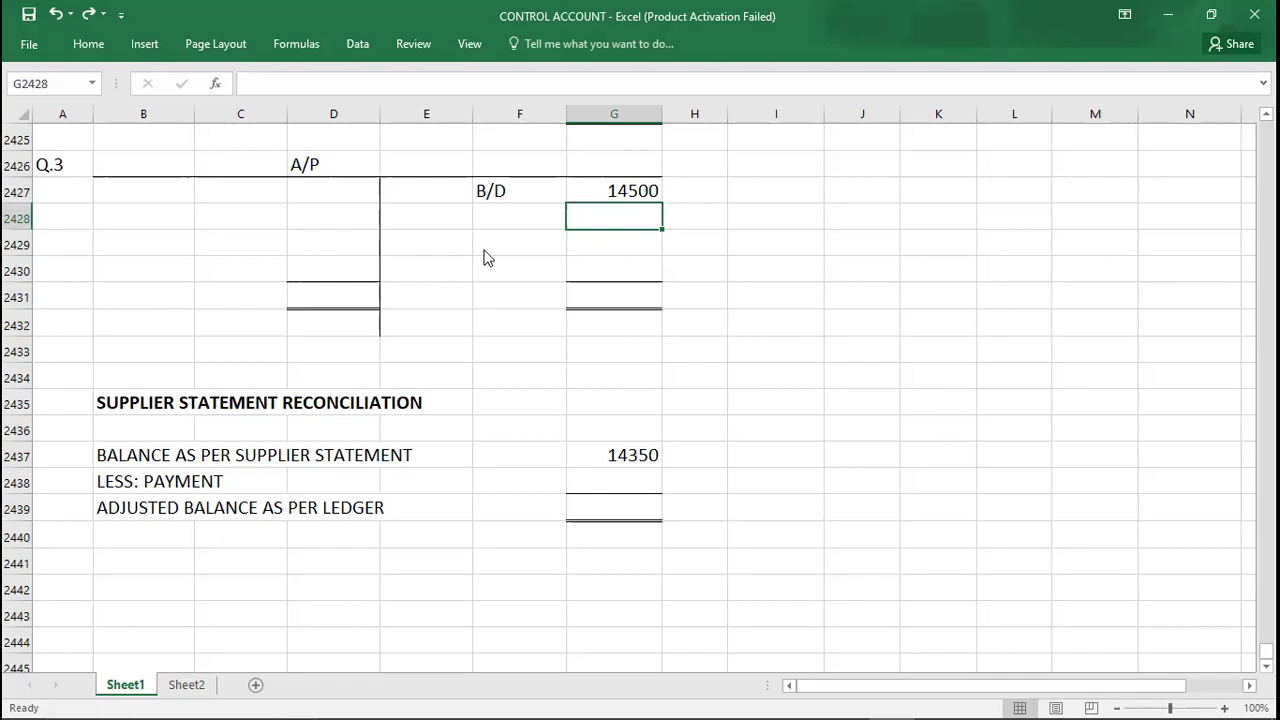
Switch to the question PDF and read Q.3's remaining answer options and the start of Q.4
key(alt+Tab)
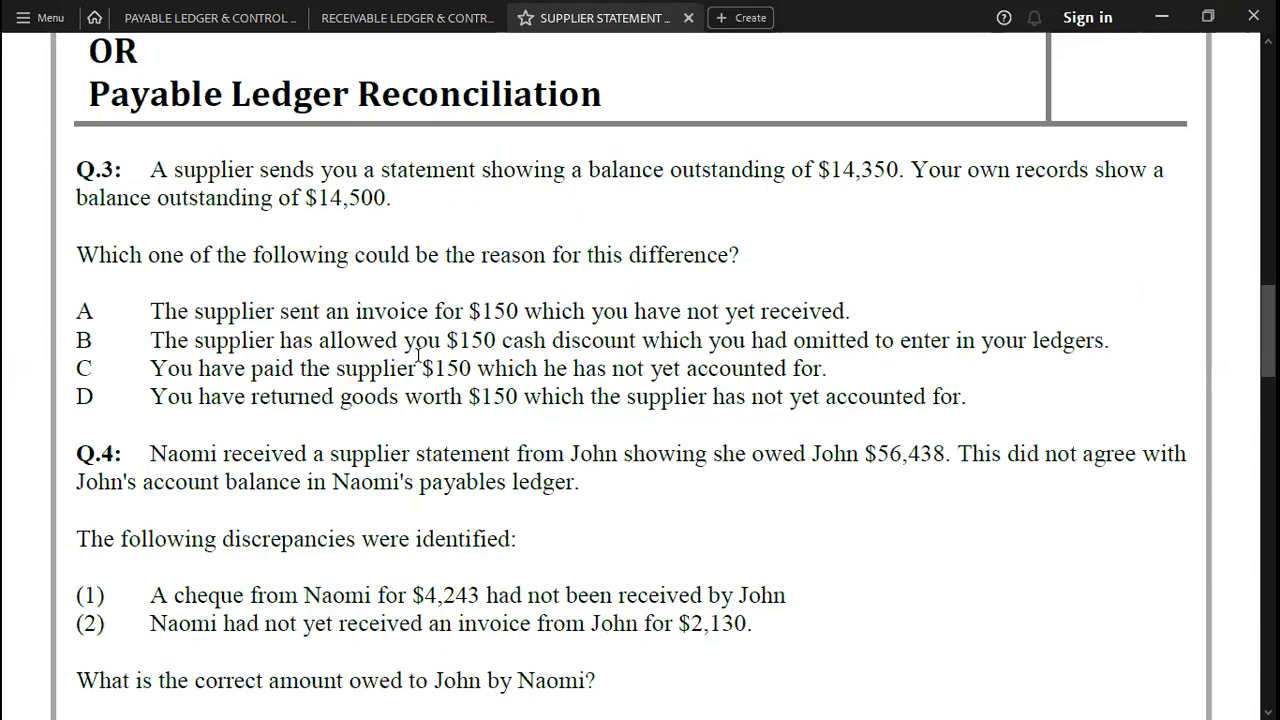
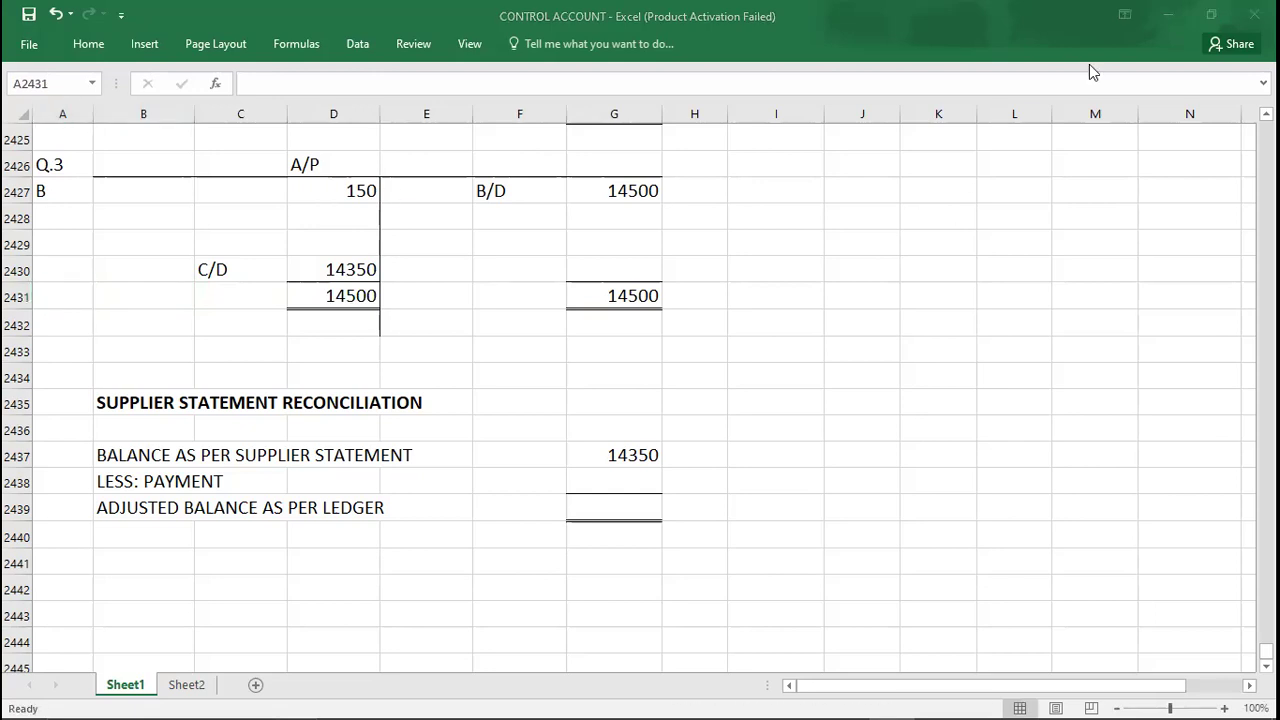
key(alt+Tab)
key(alt+Tab)
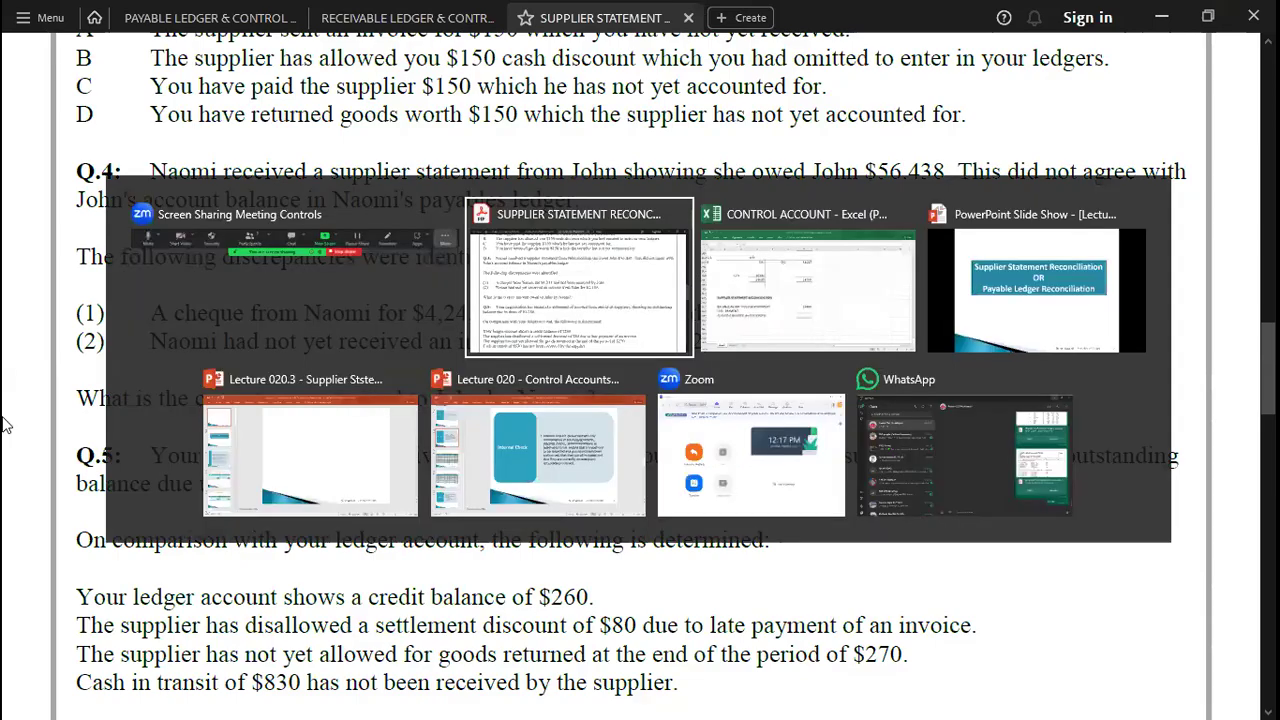
Enter the label Q.4 in A2441, below Q.3's supplier statement reconciliation
key(Down)
key(Down)
key(Down)
key(Down)
key(Down)
key(Down)
key(Down)
key(Down)
key(Down)
key(Down)
key(Down)
key(Down)
key(Down)
key(Down)
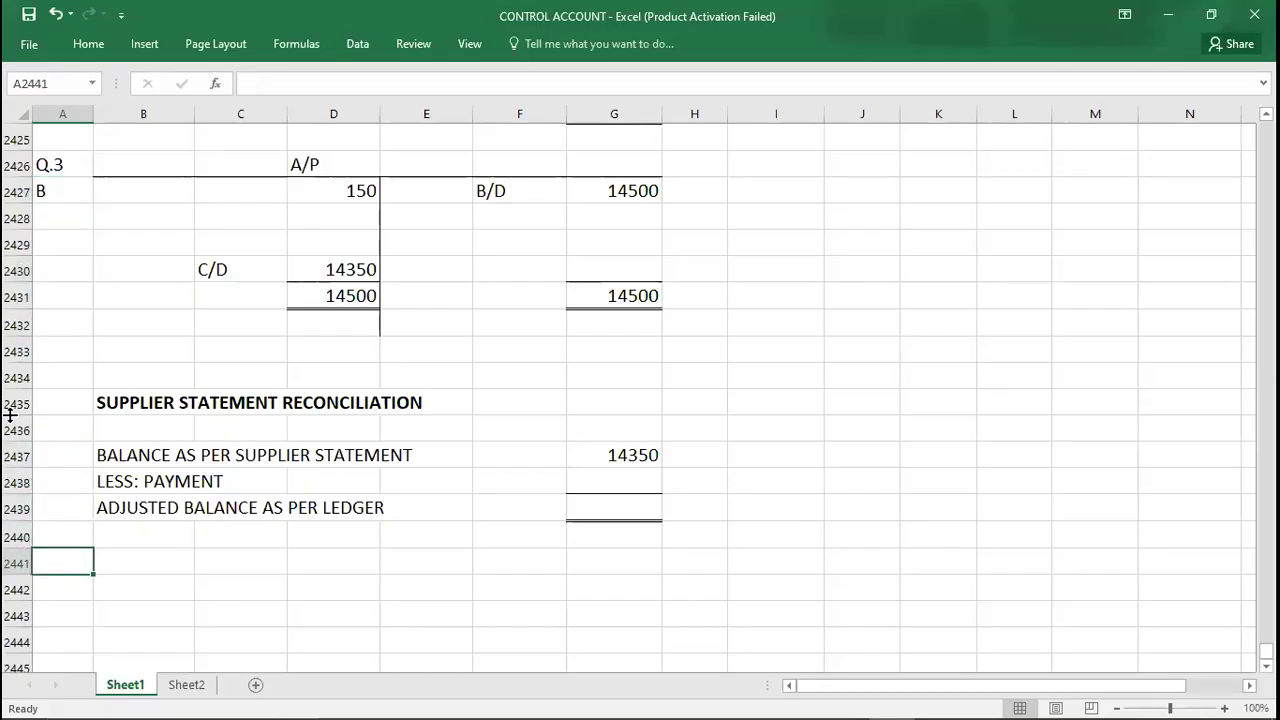
text(Q.4)
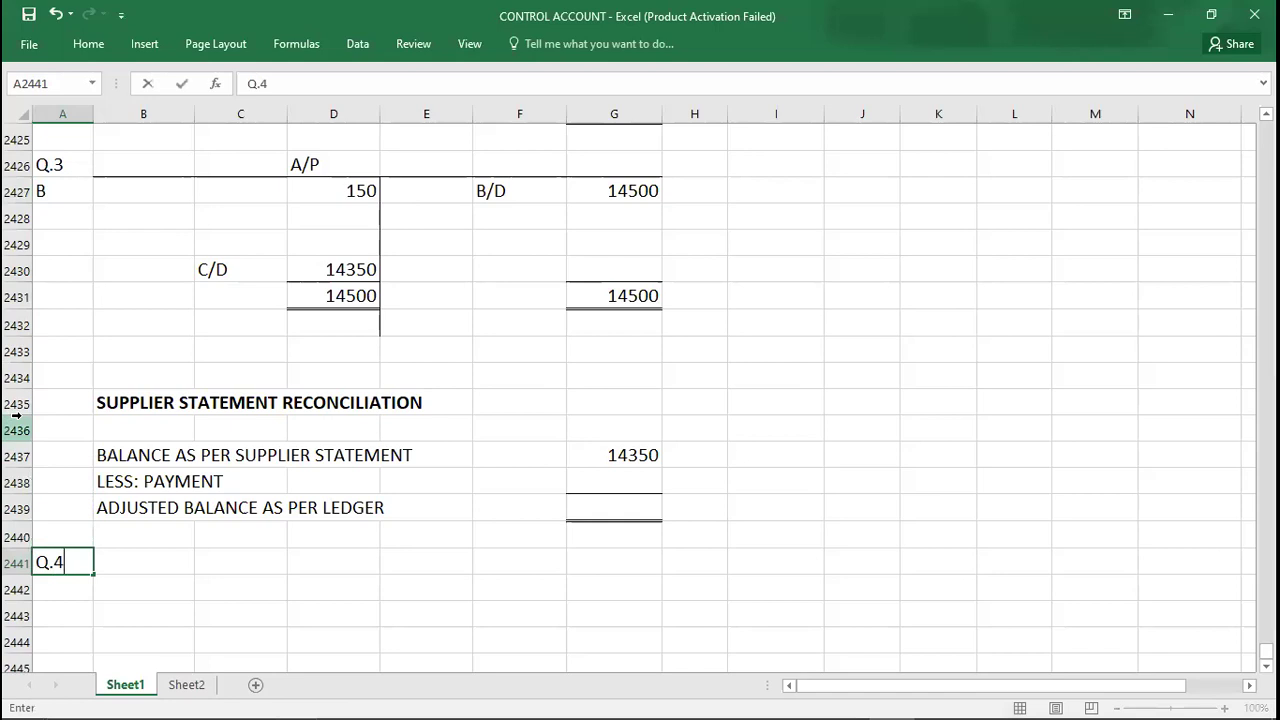
key(Return)
Read Q.4 in the question PDF for the supplier statement balance and the two discrepancies
key(Down)
key(Down)
key(Down)
key(Down)
key(Down)
key(Down)
key(Down)
key(Down)
key(Down)
key(Down)
key(Down)
key(Down)
key(Down)
key(Down)
key(Down)
key(Down)
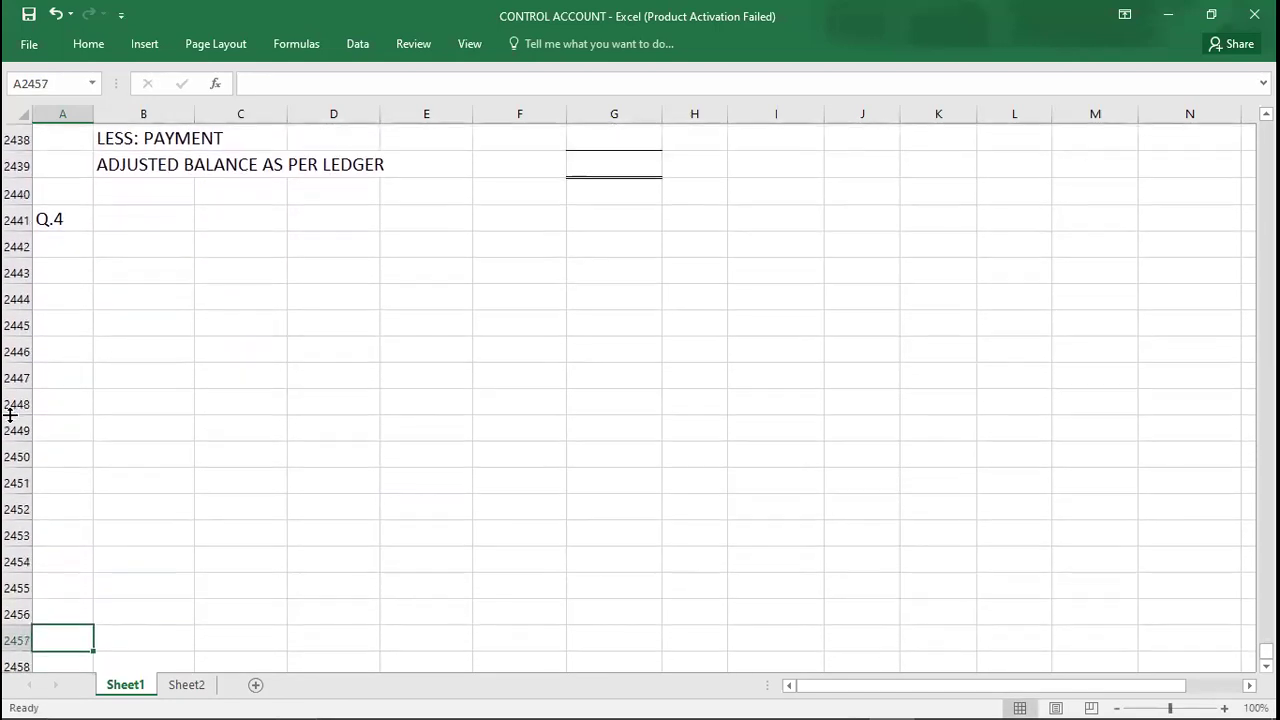
key(alt+Tab)
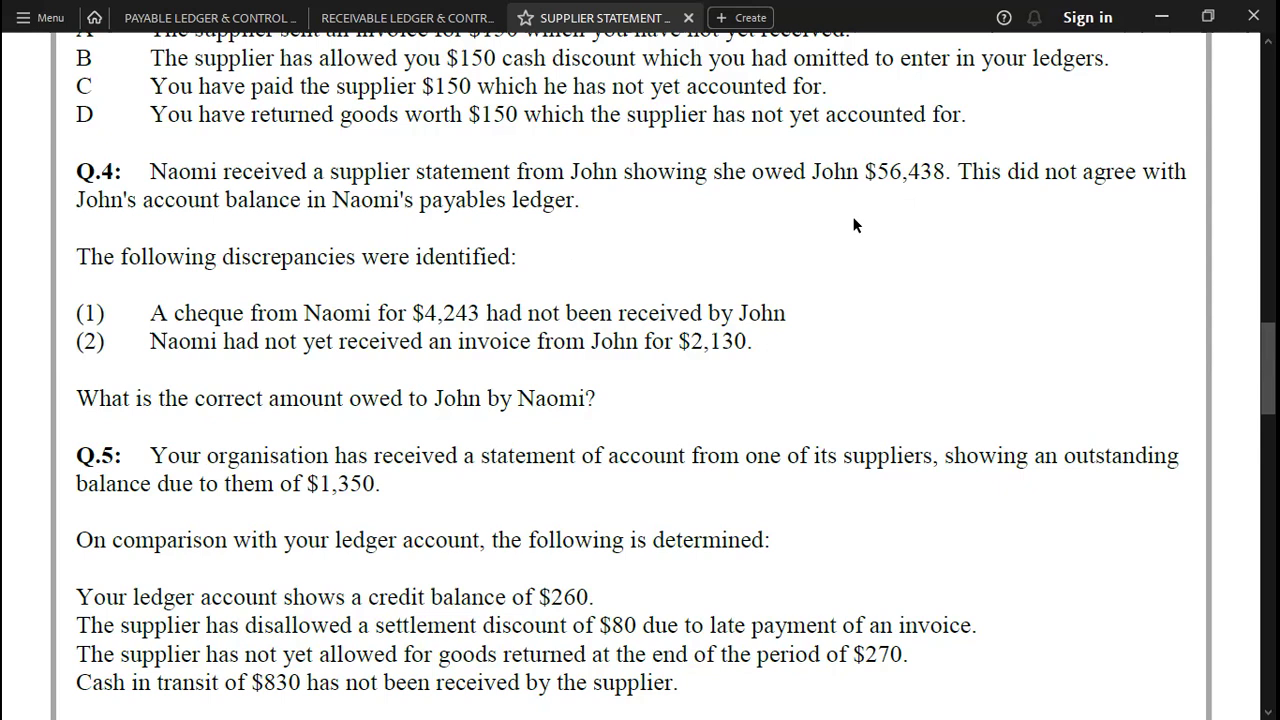
In Excel, copy Q.3's supplier statement reconciliation block B2435:G2439 to B2441 beside the Q.4 label
key(alt+Tab)
key(alt+Tab)
key(Tab)
key(Up)
key(Up)
key(Up)
key(Up)
key(Up)
key(Up)
key(Up)
key(Up)
key(Up)
key(Up)
key(Up)
key(Up)
key(Up)
key(Up)
key(Up)
key(Up)
key(Up)
key(Up)
key(Up)
key(Up)
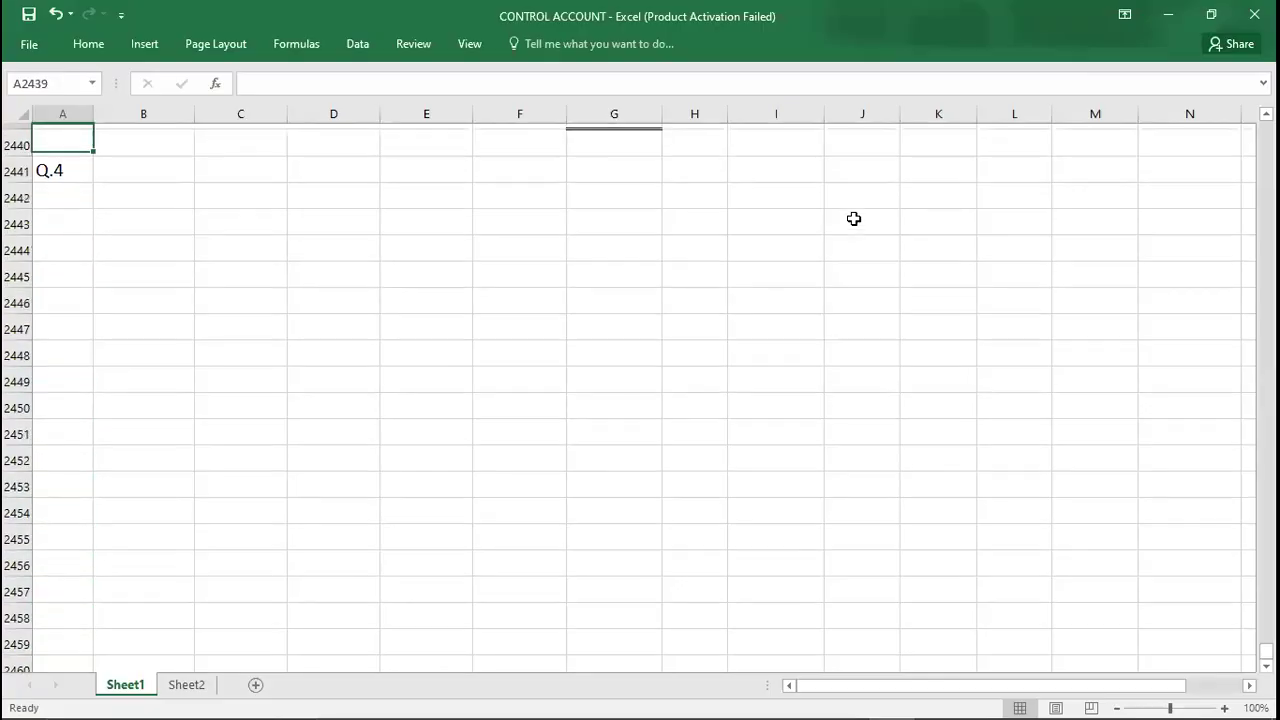
key(Down)
key(Down)
key(Down)
key(Right)
key(shift+Right)
key(shift+Right)
key(shift+Right)
key(shift+Right)
key(shift+Right)
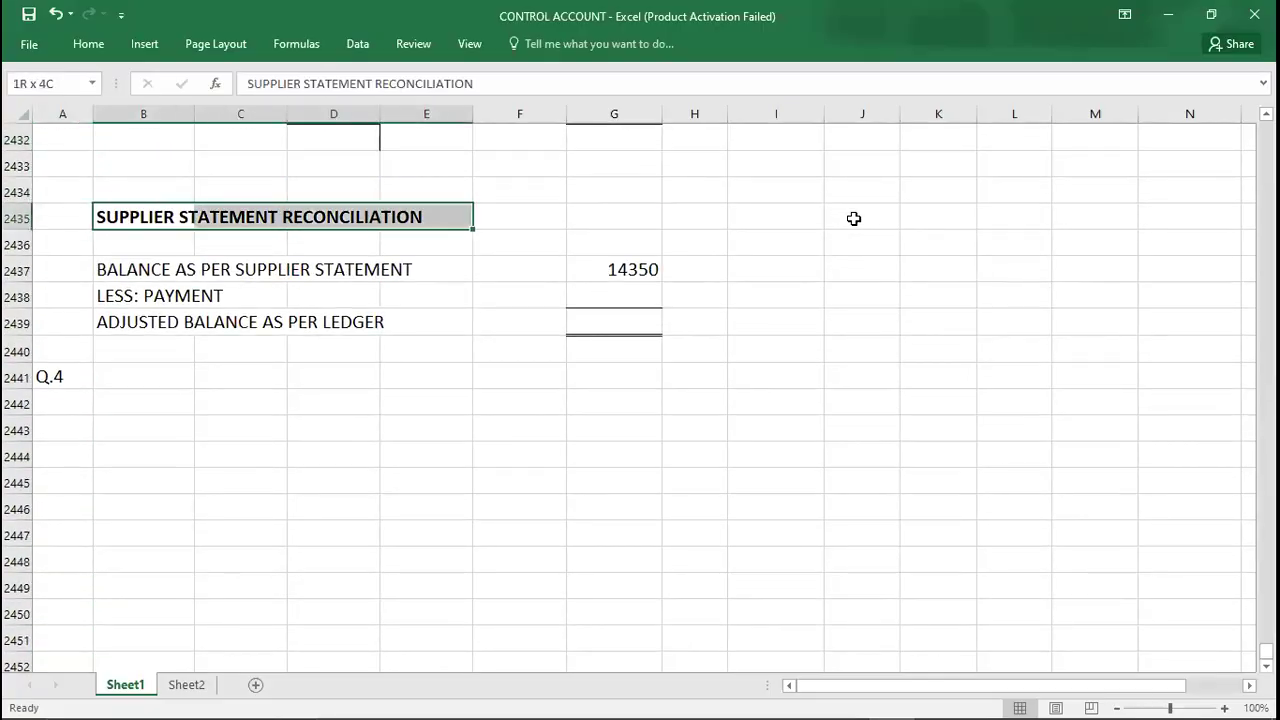
key(shift+Down)
key(shift+Down)
key(shift+Down)
key(shift+Down)
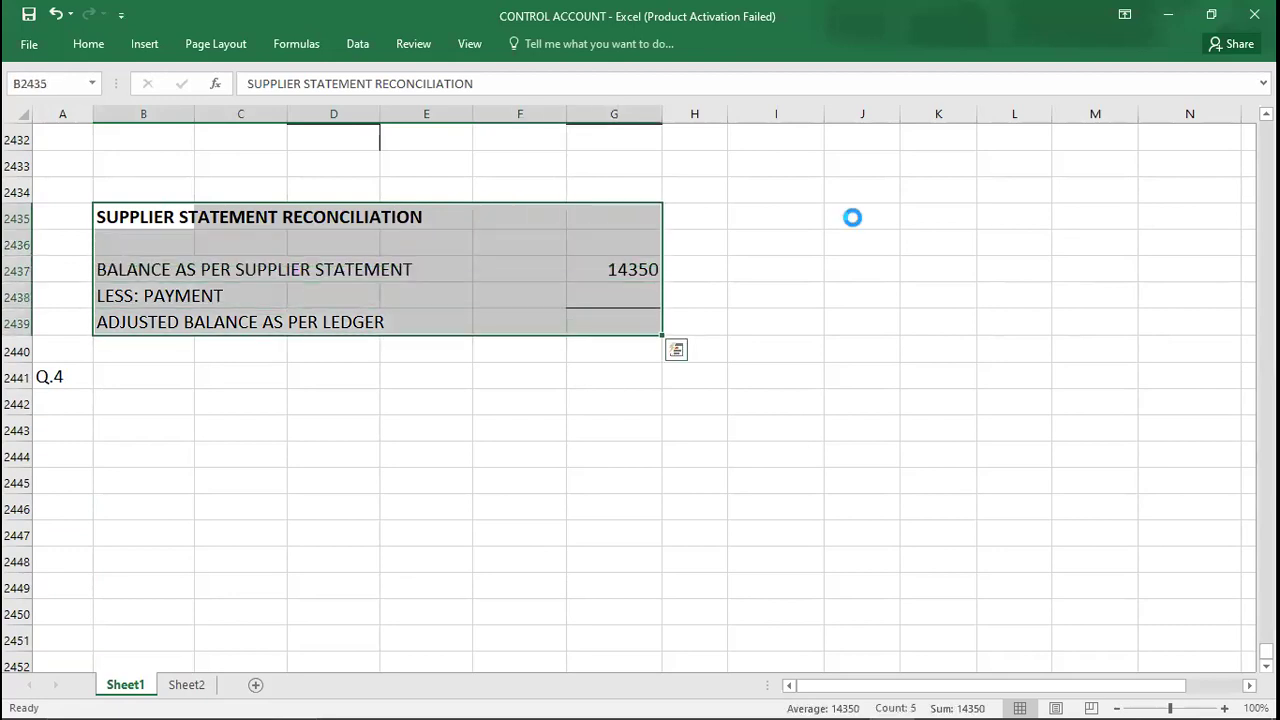
key(ctrl+c)
key(Down)
key(Down)
key(Down)
key(Down)
key(Down)
key(Down)
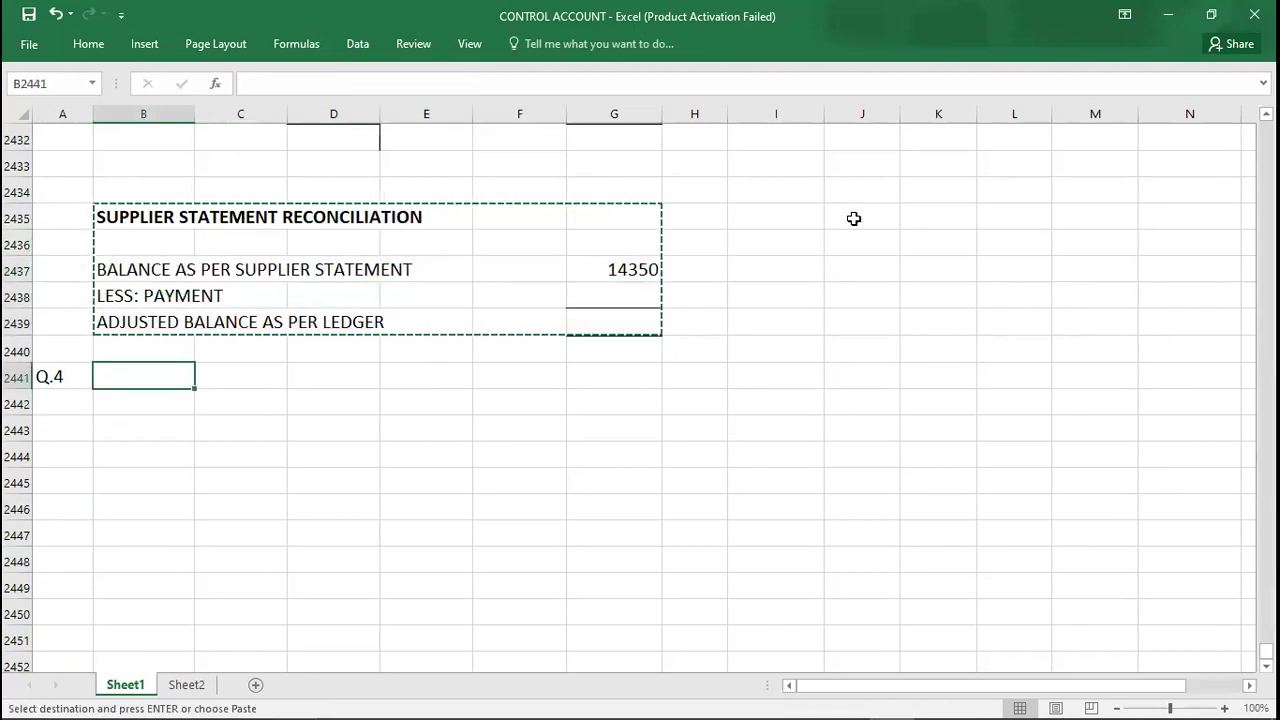
key(ctrl+v)
Check the supplier statement balance in Q.4 and enter 56438 in G2443 of its reconciliation
key(Down)
key(Right)
key(Right)
key(Right)
key(Right)
key(Right)
key(Down)
key(alt+Tab)
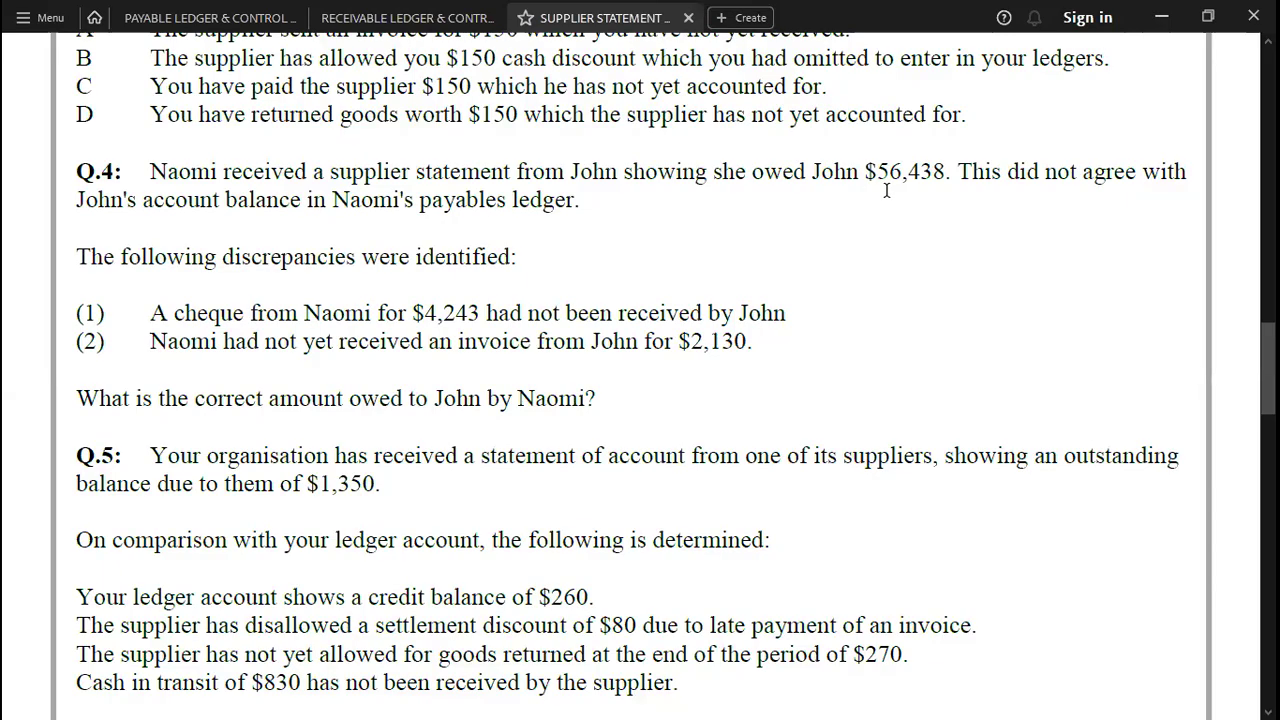
key(alt+Tab)
text(56438)
key(Return)
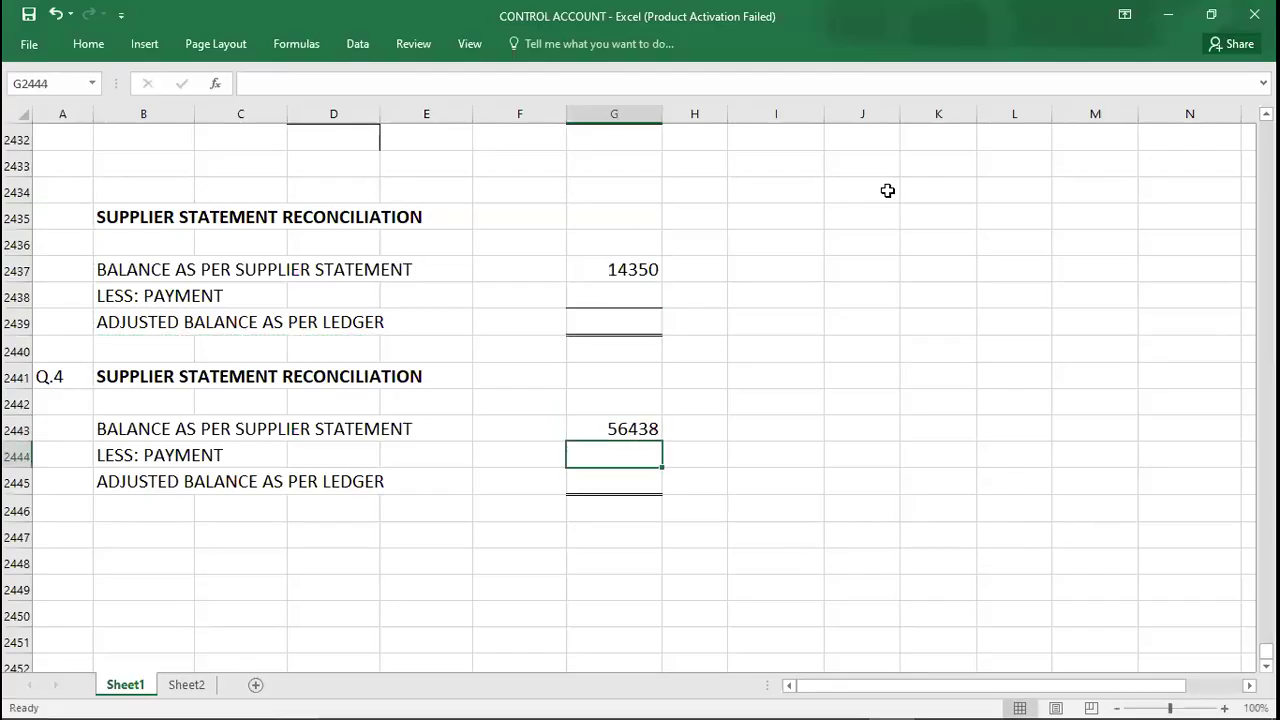
Check the cheque not yet received by the supplier in Q.4 and enter -4243 as the payment in G2444
key(Down)
key(Down)
key(Down)
key(Down)
key(Down)
key(Down)
key(Down)
key(Down)
key(Down)
key(Down)
key(Down)
key(Down)
key(Down)
key(Down)
key(Down)
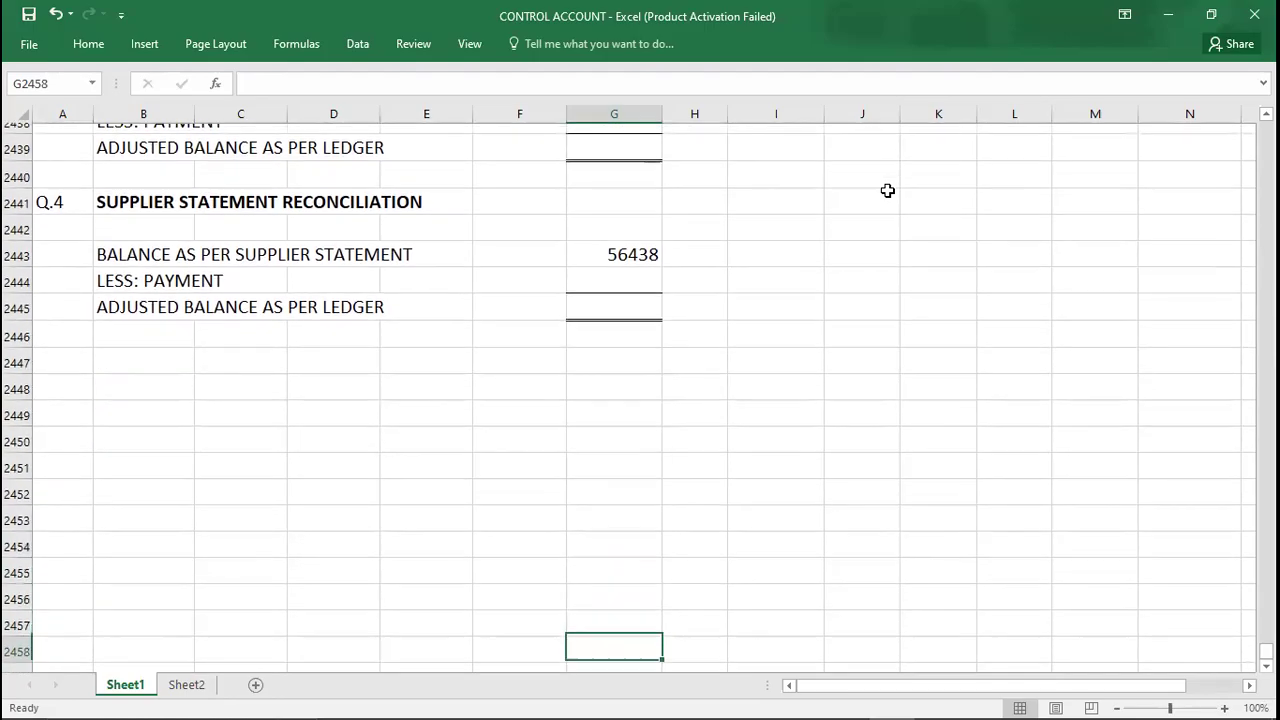
key(alt+Tab)
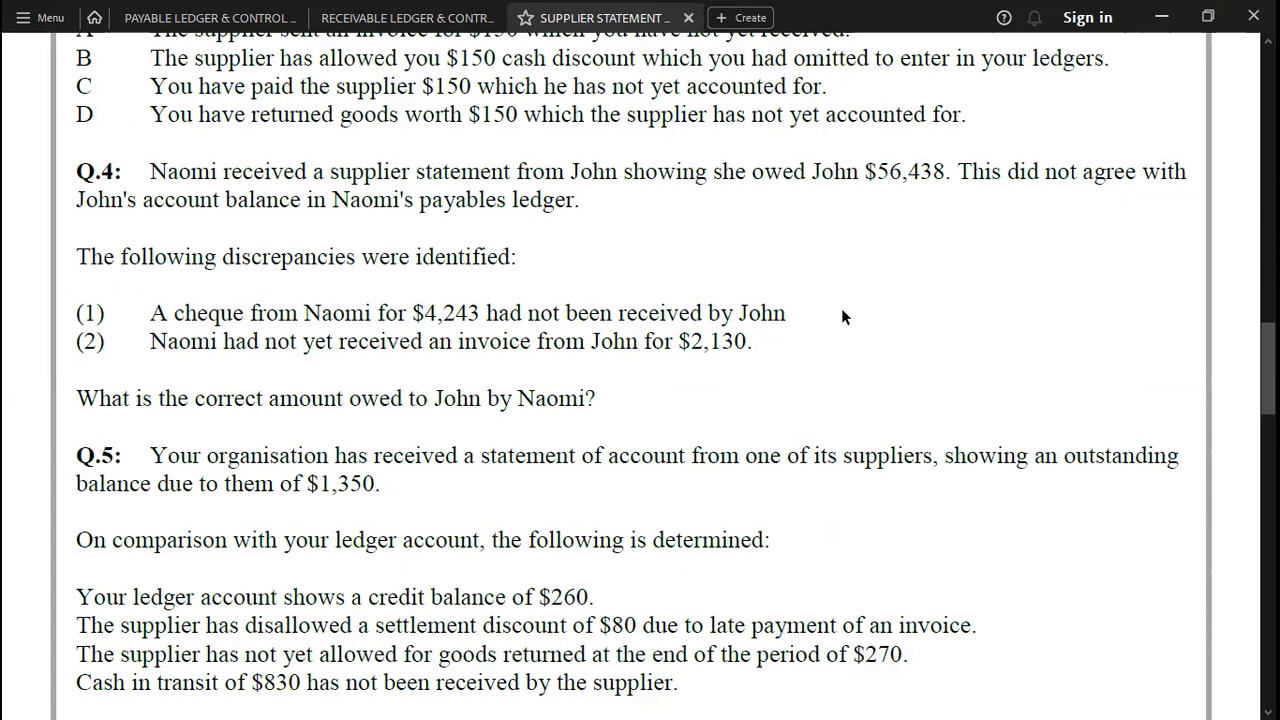
key(alt+Tab)
key(Up)
key(Up)
key(Up)
key(Up)
key(Up)
key(Up)
key(Up)
key(Up)
key(Up)
key(Up)
key(Up)
key(Up)
key(Up)
key(Up)
key(Up)
text(=)
key(alt+Tab)
key(alt+Tab)
text(4243)
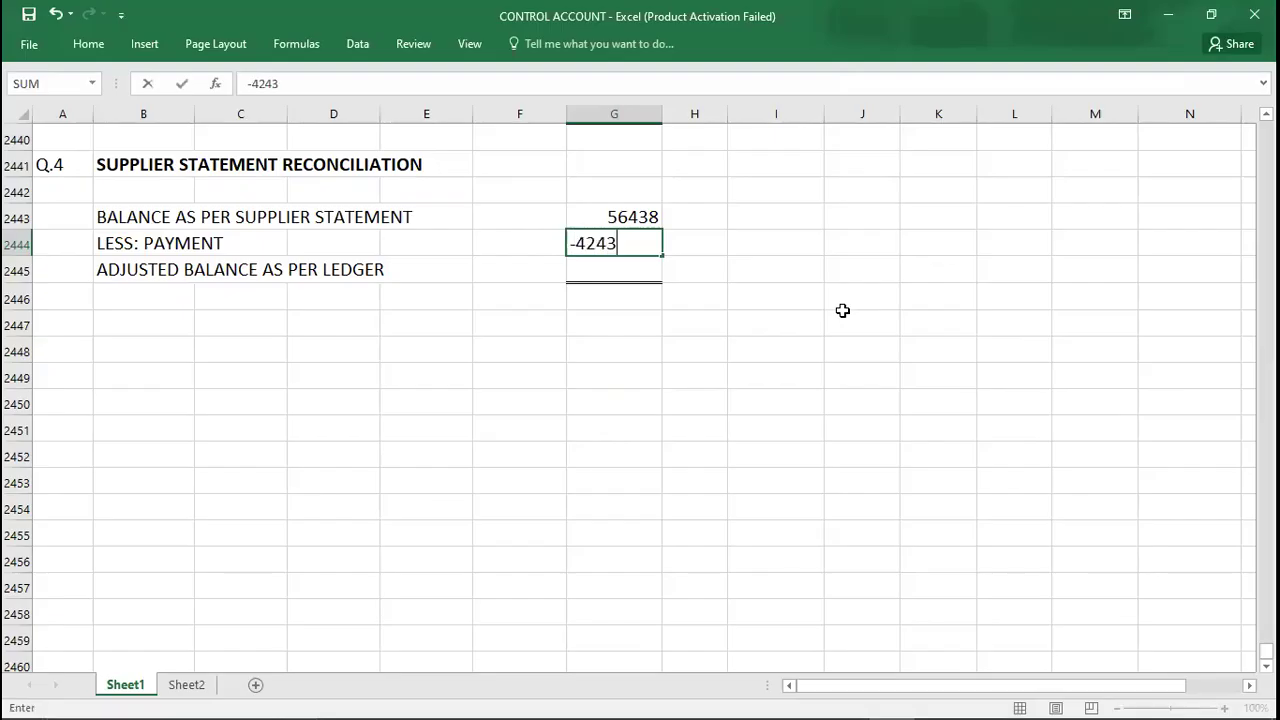
key(Return)
Review Q.4's unreceived invoice, and enter the sum of G2443:G2444, 52195, as the adjusted balance in G2445
key(alt+Tab)
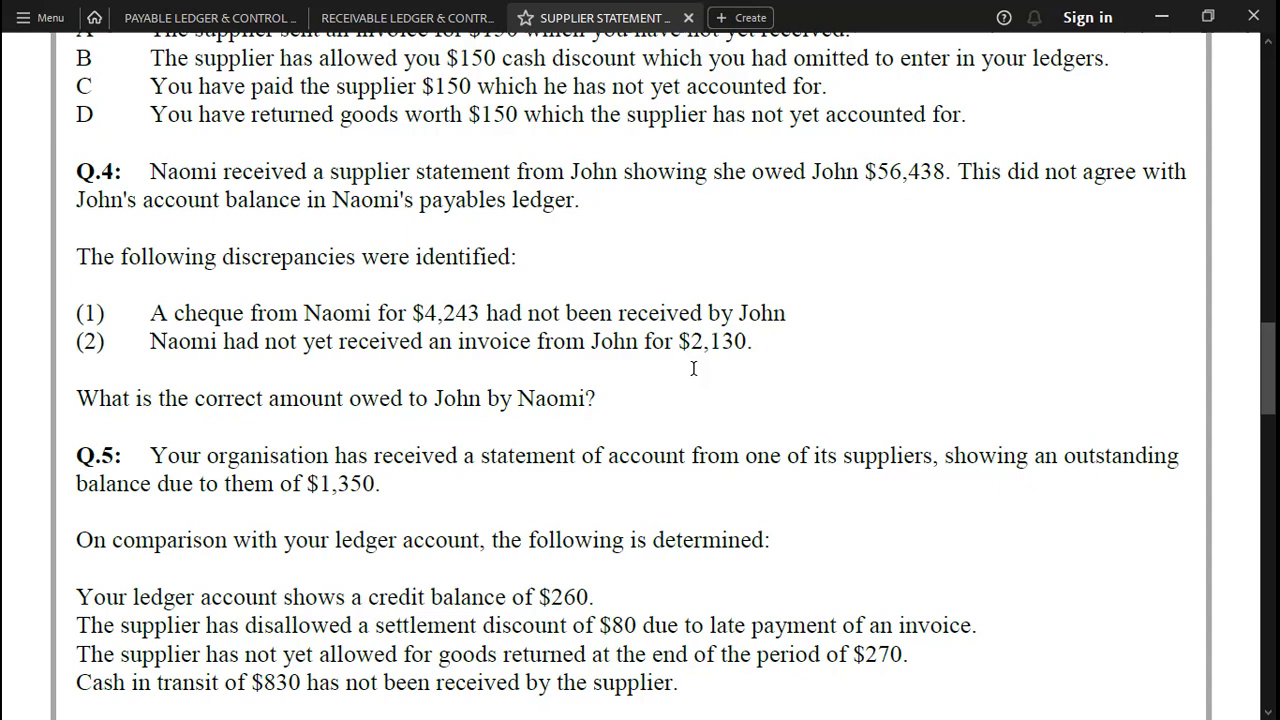
key(alt+Tab)
key(Up)
key(Up)
key(shift+Down)
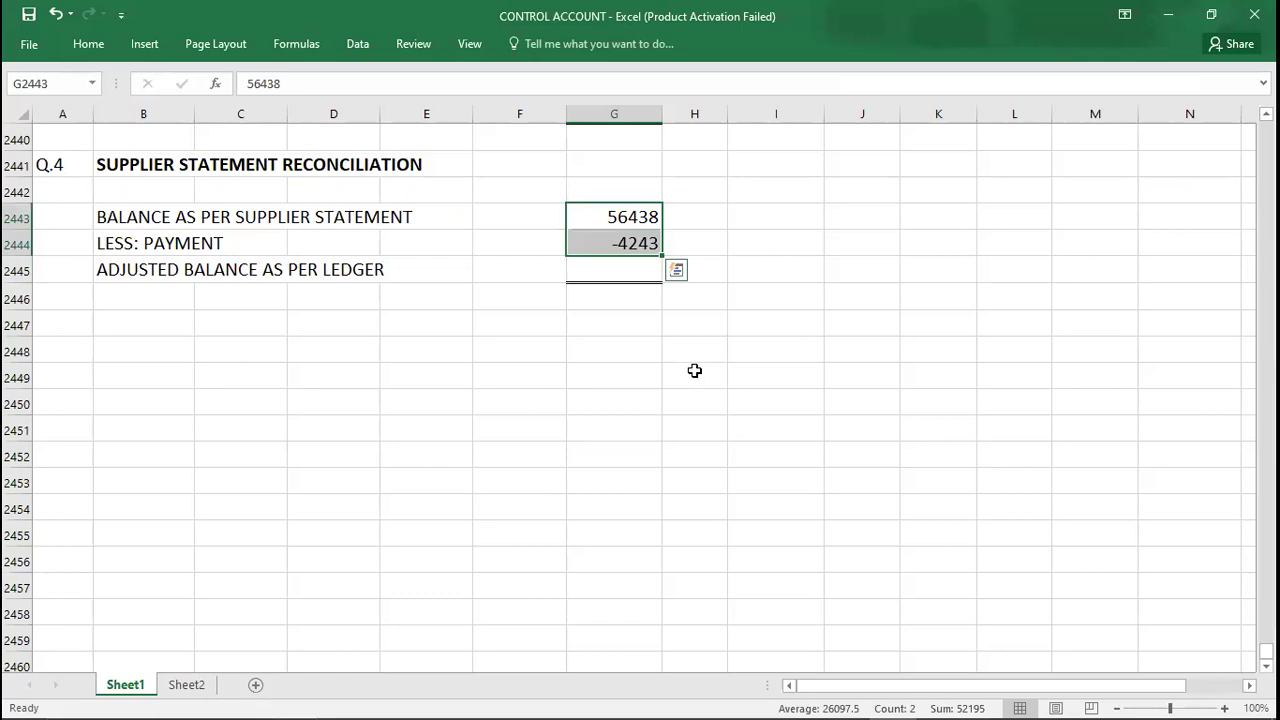
key(Down)
key(Down)
text(52)
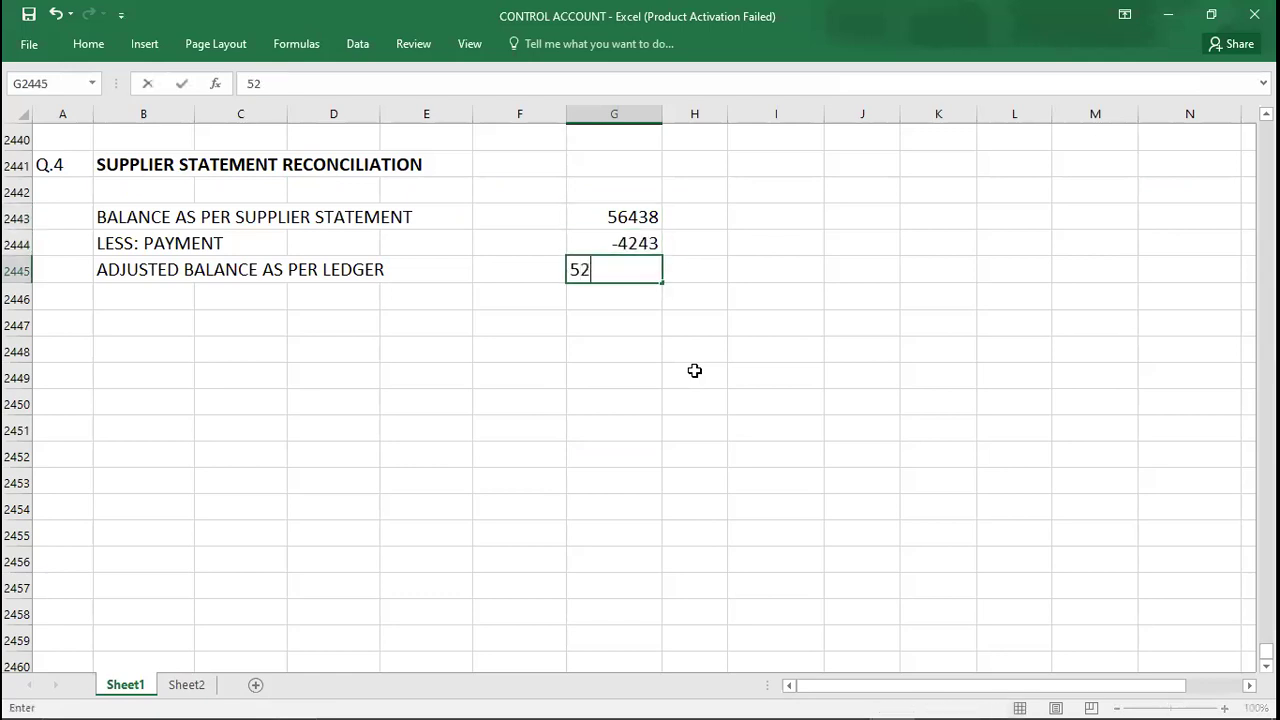
text(195)
key(Up)
key(Up)
key(shift+Down)
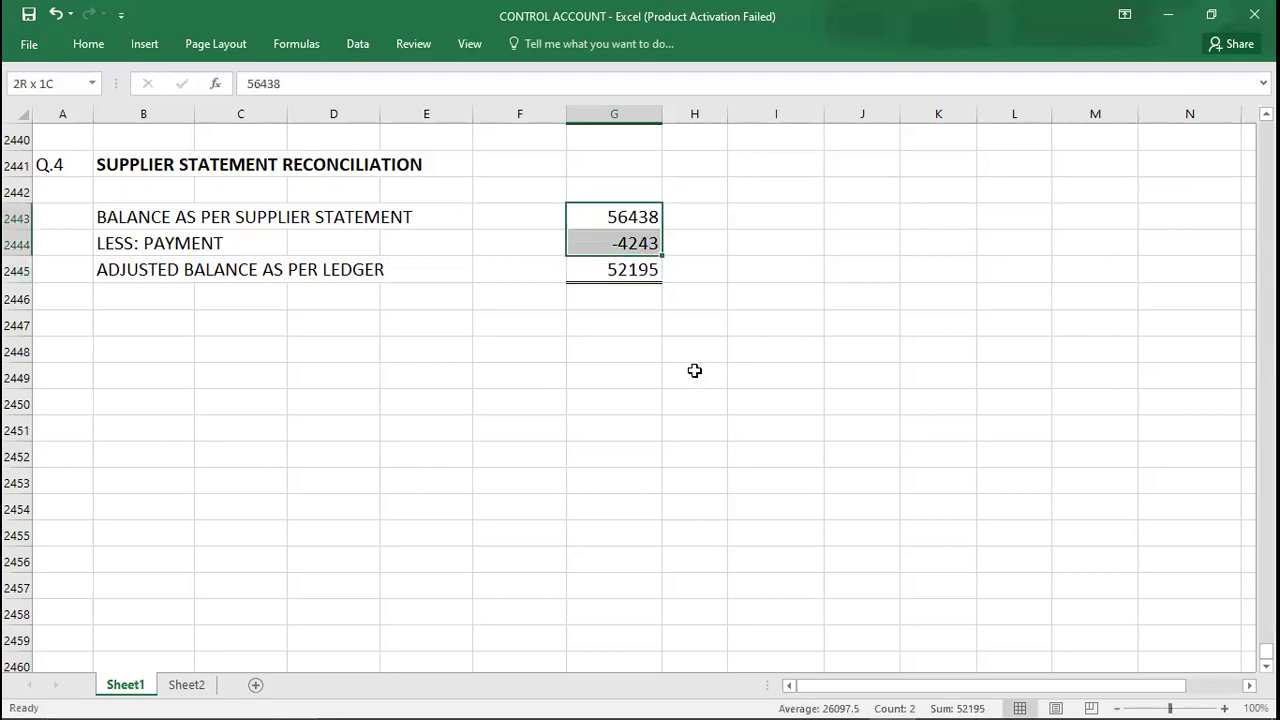
Enter the label Q.5 in A2447, below the Q.4 reconciliation
key(Left)
key(Left)
key(Left)
key(Left)
key(Left)
key(Left)
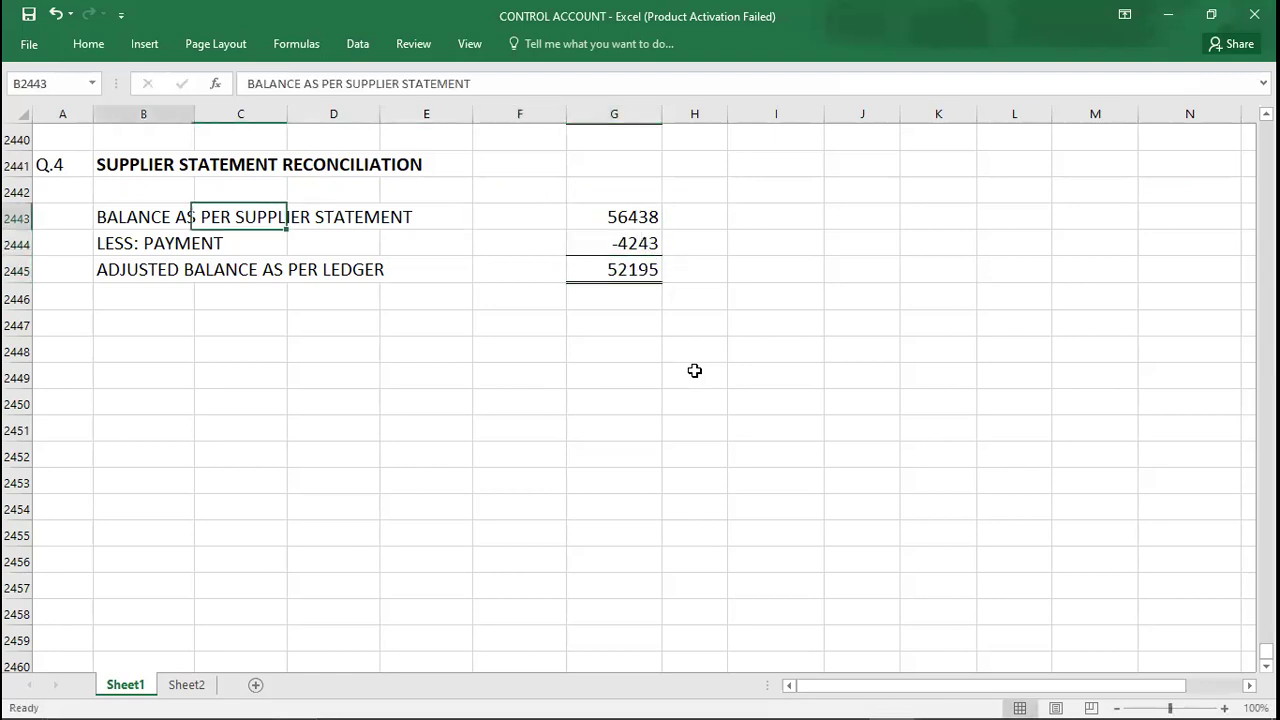
key(Up)
key(Up)
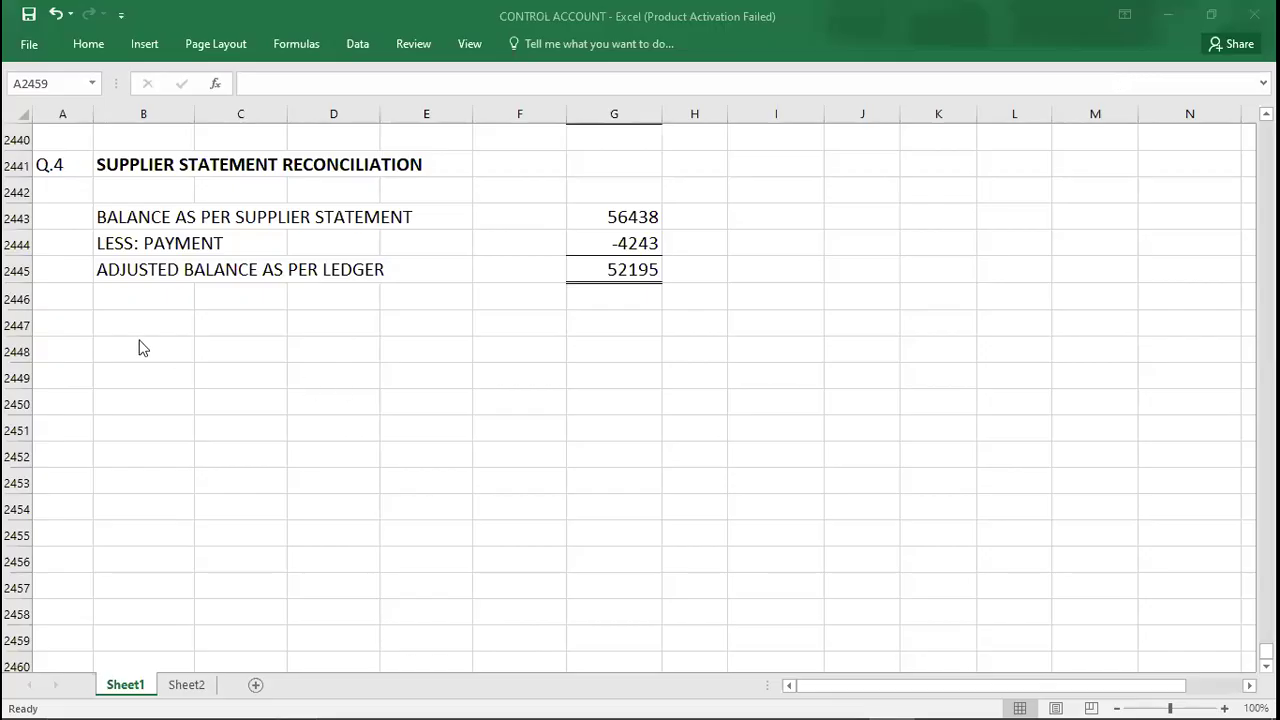
click(69, 324)
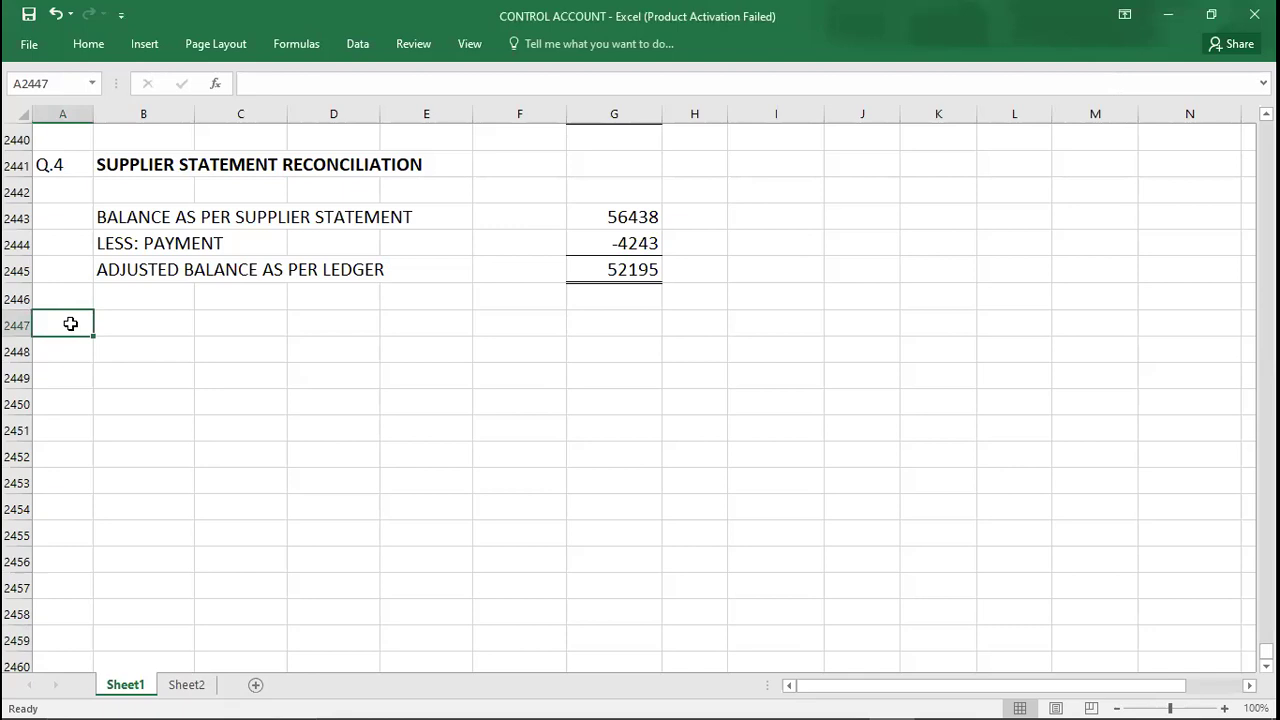
text(Q.5)
key(Return)
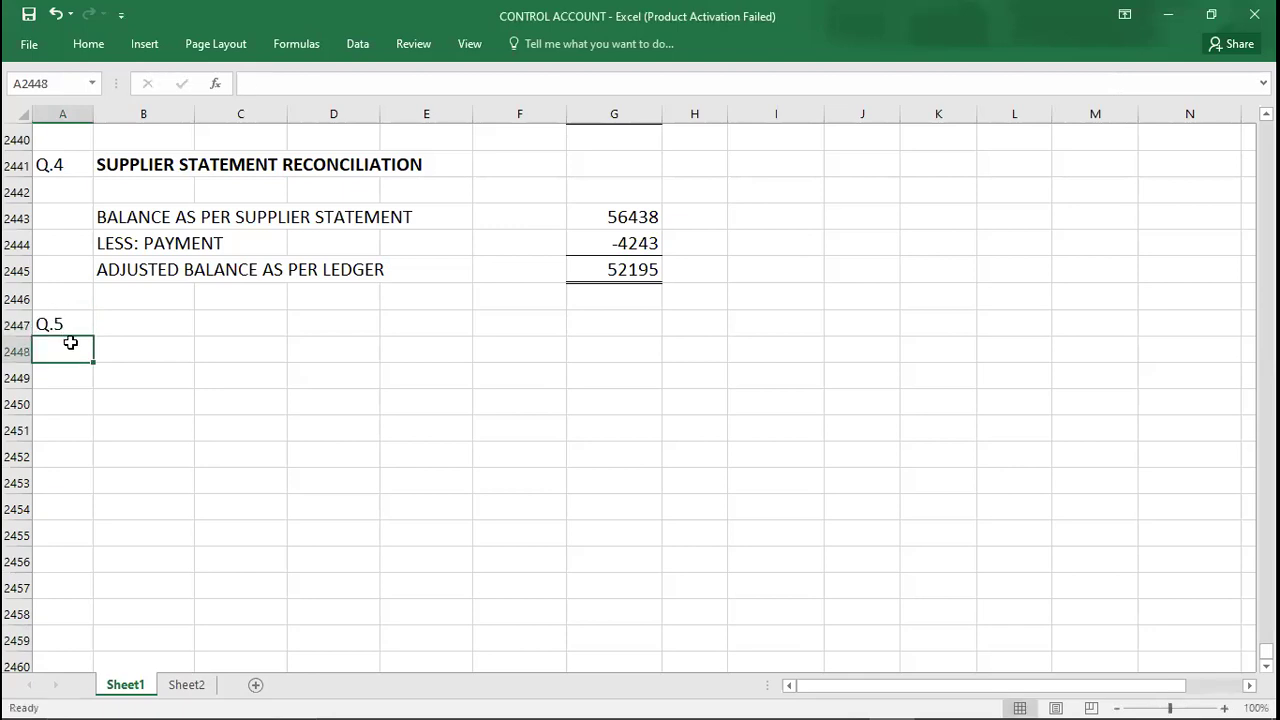
Read Q.5 in the question PDF, including the ledger and statement balances, listed differences and answer options
key(alt+Tab)
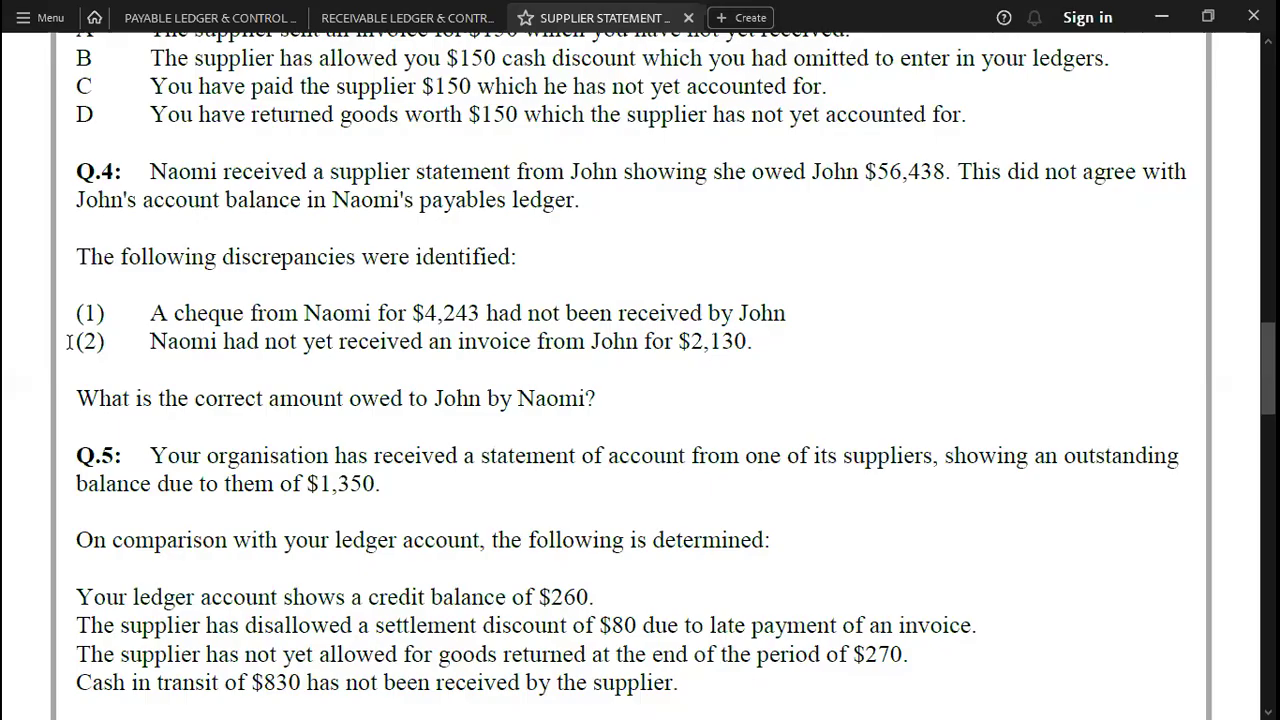
scroll(69, 341, down, 5)
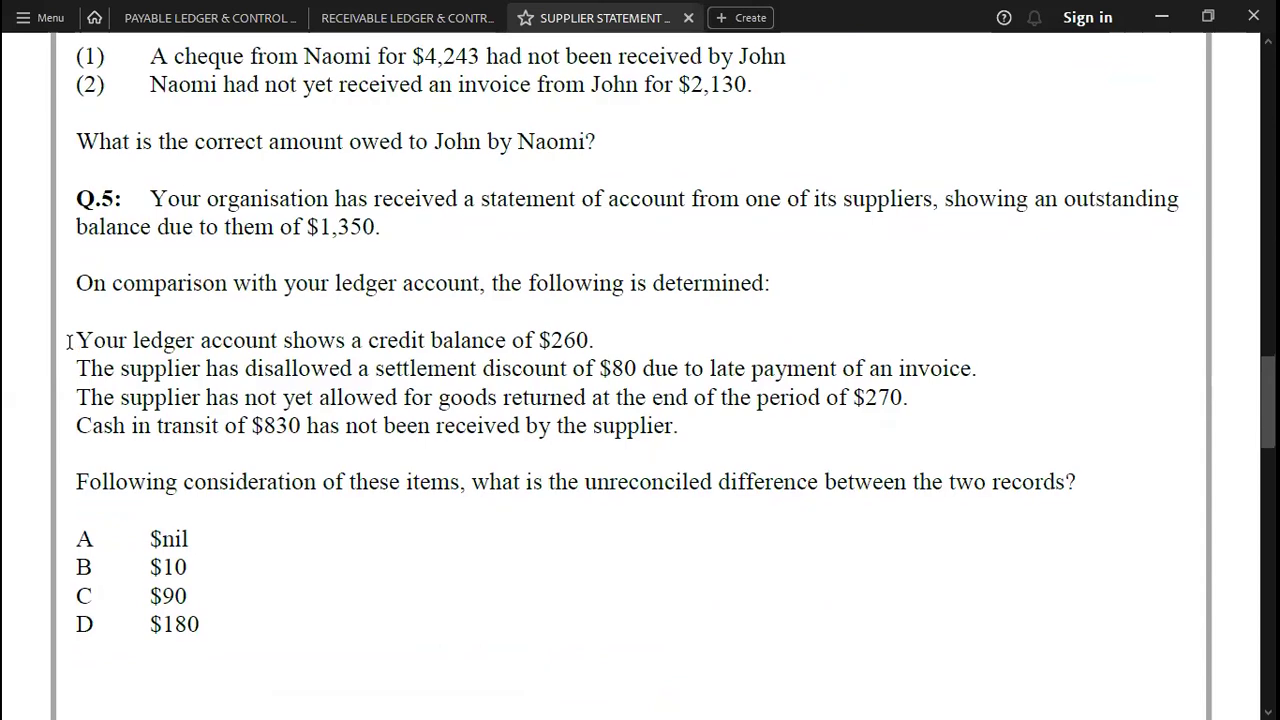
scroll(69, 341, down, 1)
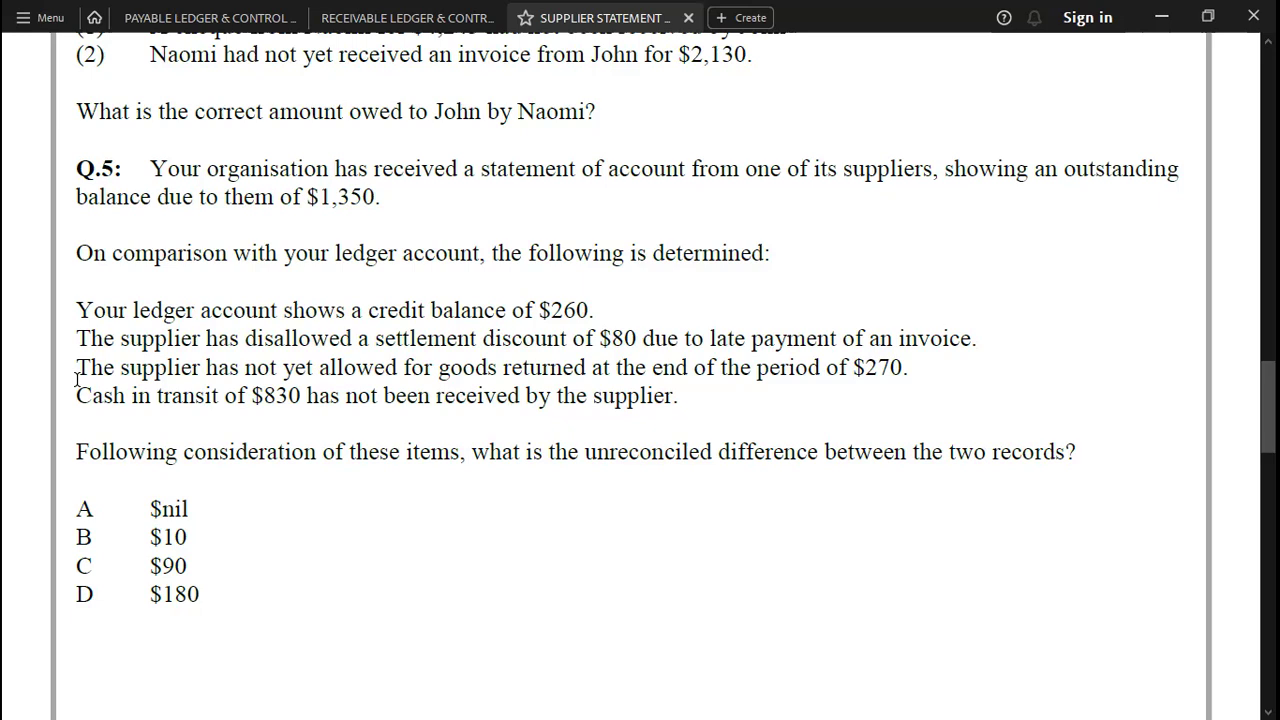
In Excel, copy Q.3's A/P account and supplier statement reconciliation, B2426:G2439, to B2447 beside the Q.5 label
key(alt+Tab)
key(Up)
key(Up)
key(Up)
key(Up)
key(Up)
key(Up)
key(Up)
key(Up)
key(Up)
key(Up)
key(Up)
key(Up)
key(Up)
key(Up)
key(Up)
key(Up)
key(Up)
key(Up)
key(Up)
key(Up)
key(Down)
key(Down)
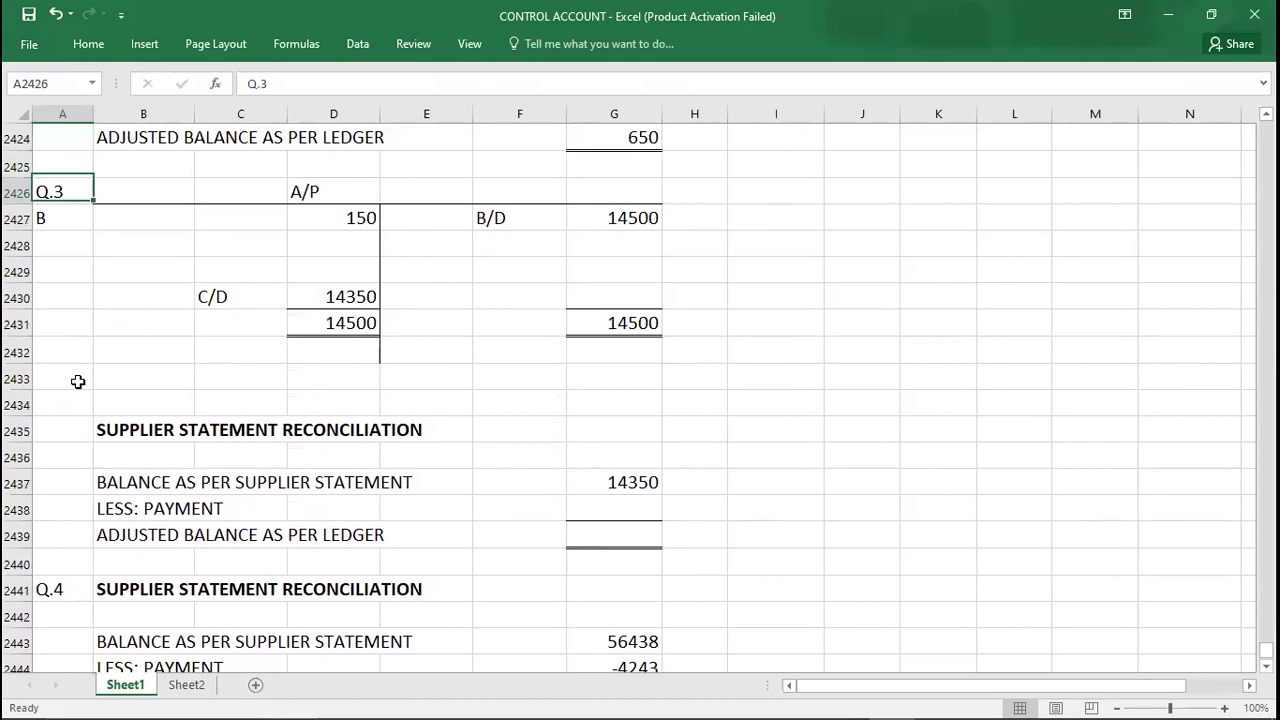
key(Down)
key(Right)
key(Up)
key(shift+Right)
key(shift+Right)
key(shift+Right)
key(shift+Right)
key(shift+Right)
key(shift+Right)
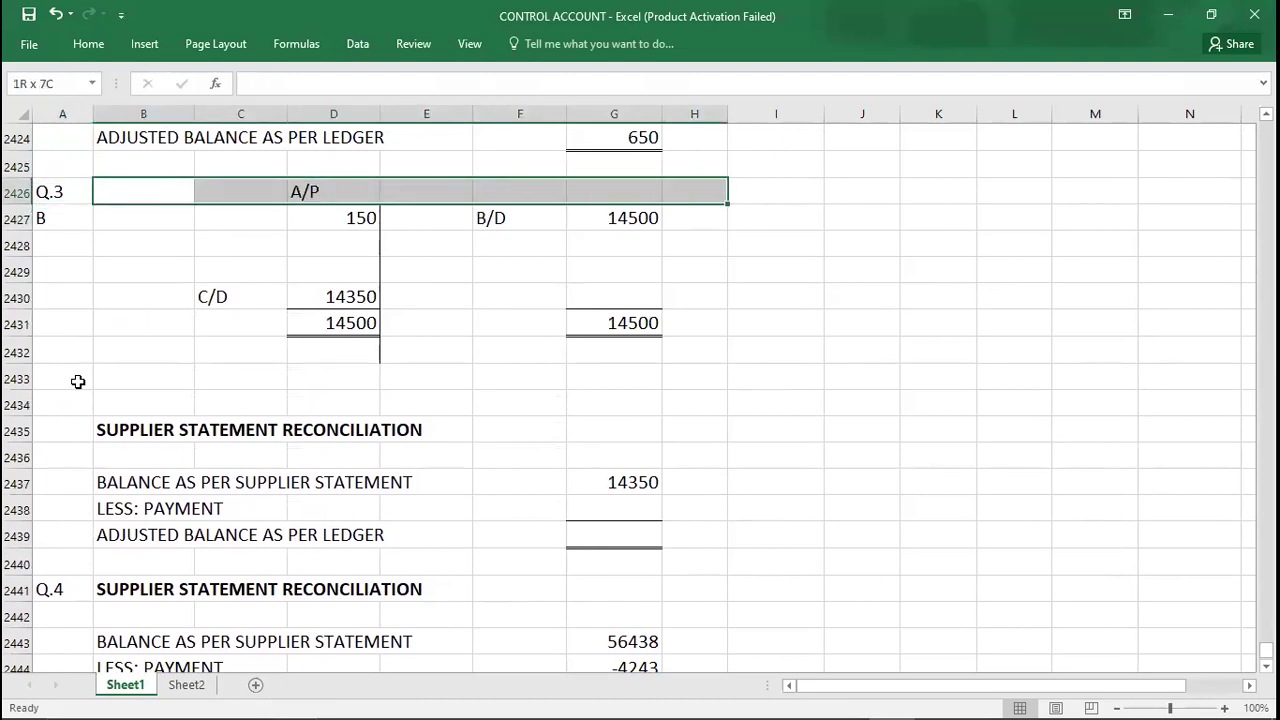
key(shift+Down)
key(shift+Down)
key(shift+Down)
key(shift+Down)
key(shift+Down)
key(shift+Down)
key(shift+Down)
key(shift+Down)
key(shift+Down)
key(shift+Down)
key(shift+Down)
key(shift+Down)
key(shift+Down)
key(shift+Left)
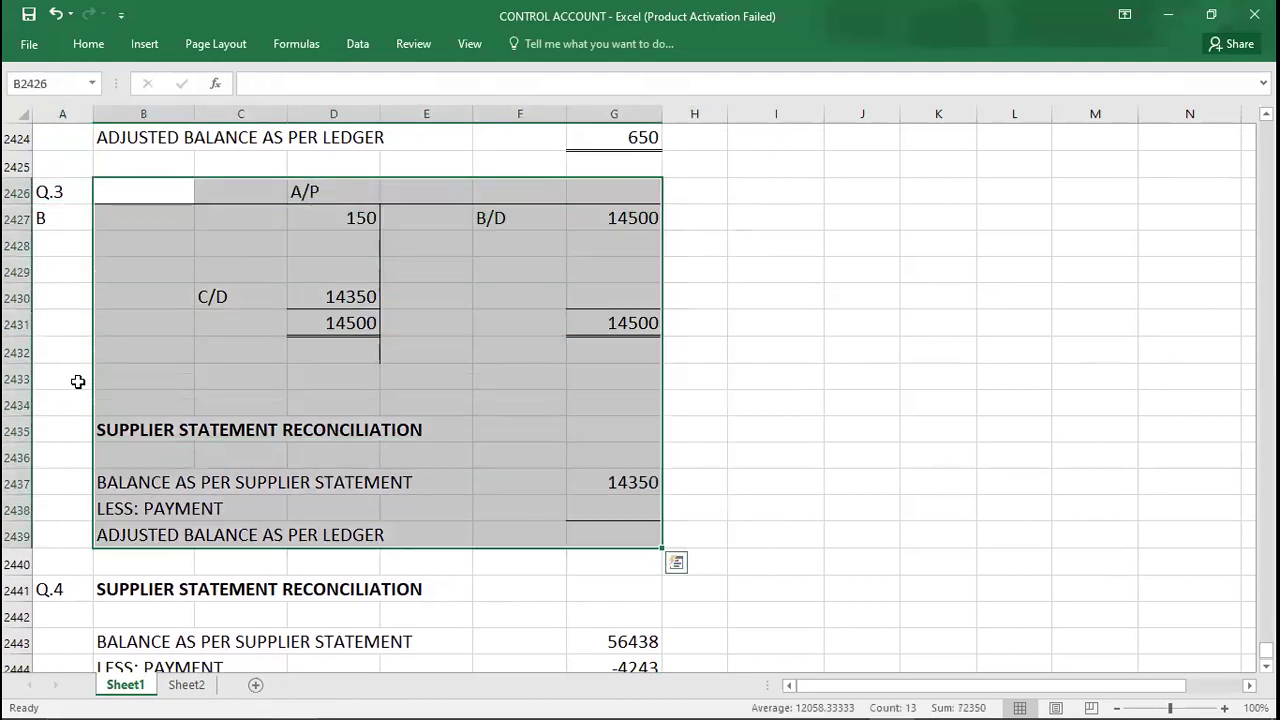
key(ctrl+c)
key(Down)
key(Down)
key(Down)
key(Down)
key(Down)
key(Down)
key(Down)
key(Down)
key(Down)
key(Down)
key(Down)
key(Down)
key(Down)
key(Down)
key(Down)
key(Down)
key(Down)
key(Down)
key(Down)
key(Down)
key(Down)
key(Down)
key(Down)
key(Down)
key(Up)
key(Up)
key(Up)
key(Up)
key(Up)
key(Up)
key(Up)
key(Up)
key(Up)
key(Up)
key(Up)
key(Up)
key(Up)
key(Up)
key(Up)
key(Up)
key(Up)
key(Up)
key(ctrl+v)
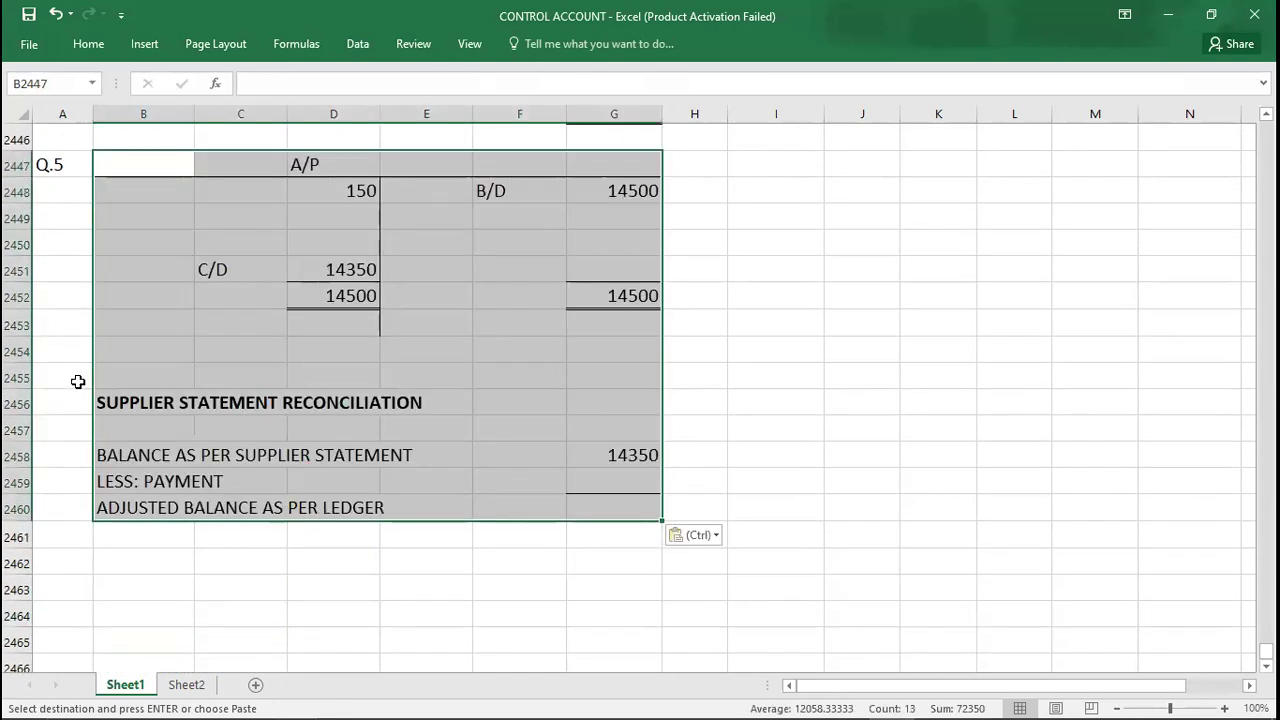
Clear the copied figures and B/D label from D2448:H2452 and the C/D label from C2451 in Q.5's A/P account
key(Right)
key(Down)
key(Right)
key(shift+Right)
key(shift+Right)
key(shift+Right)
key(shift+Right)
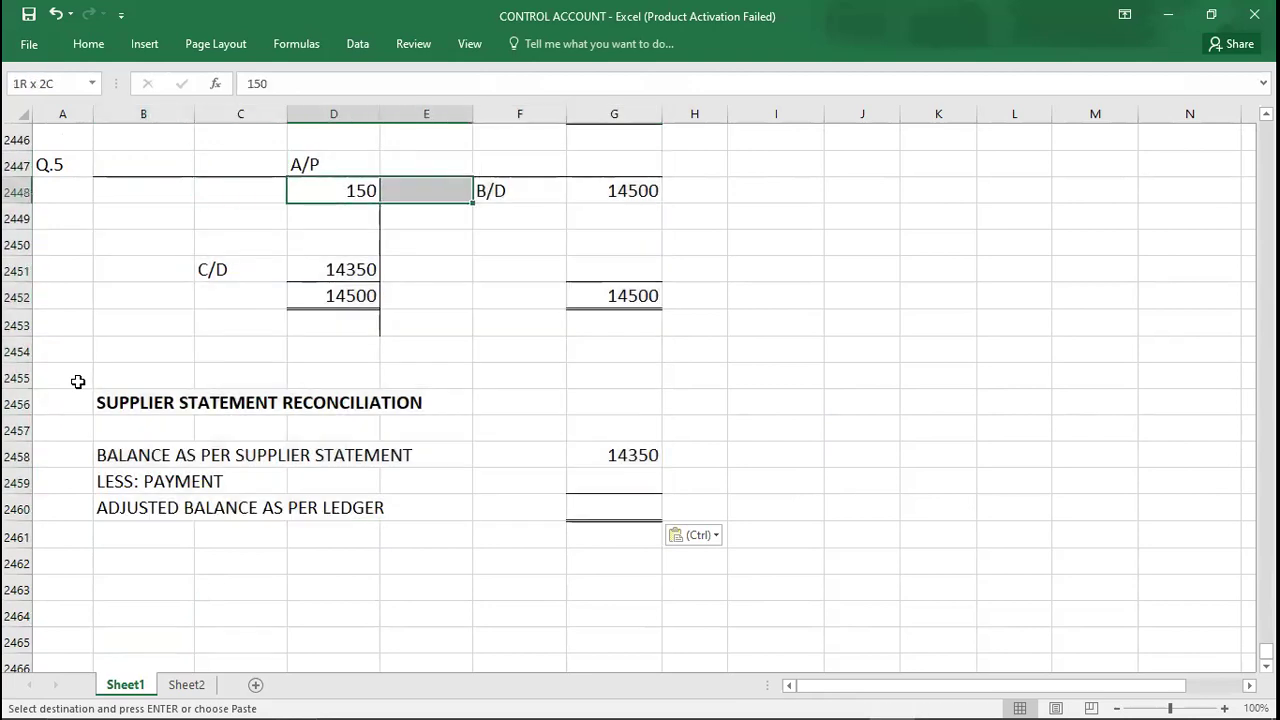
key(shift+Down)
key(shift+Down)
key(shift+Down)
key(shift+Down)
key(Delete)
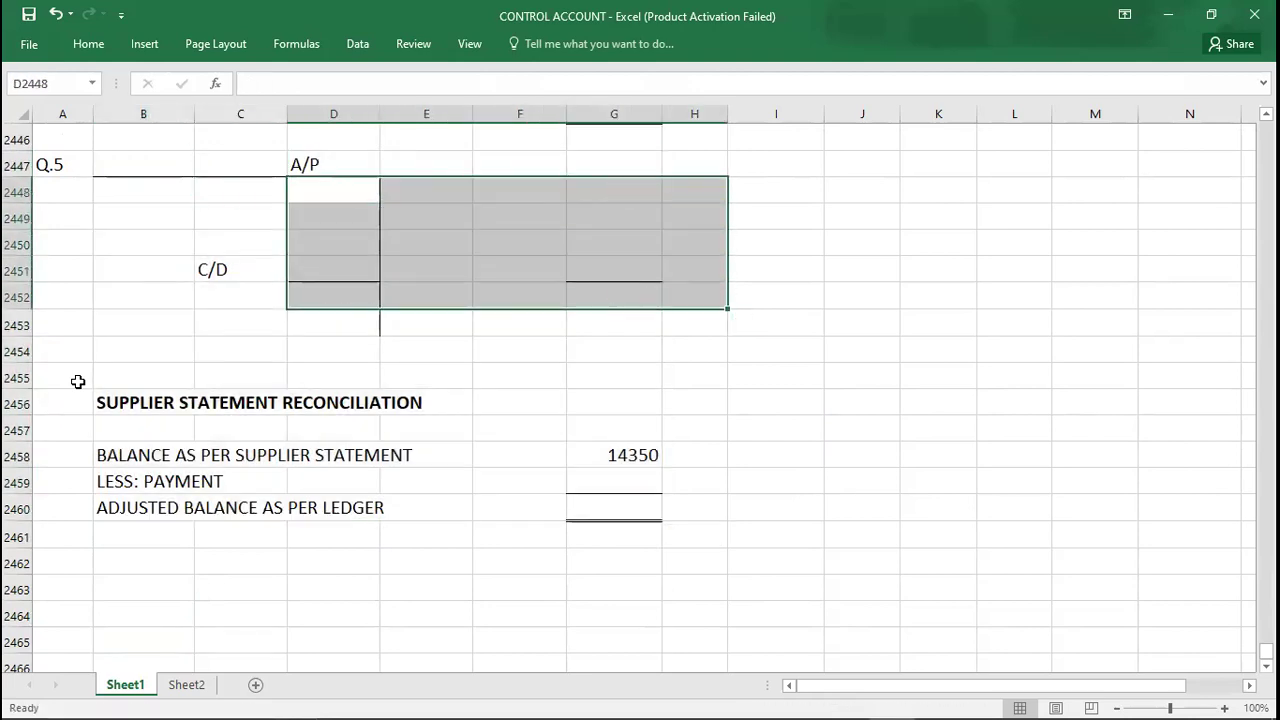
key(Left)
key(Down)
key(Down)
key(Down)
key(Delete)
Clear the contents of G2451:G2460, including the copied supplier statement balance in Q.5's reconciliation
key(Right)
key(Right)
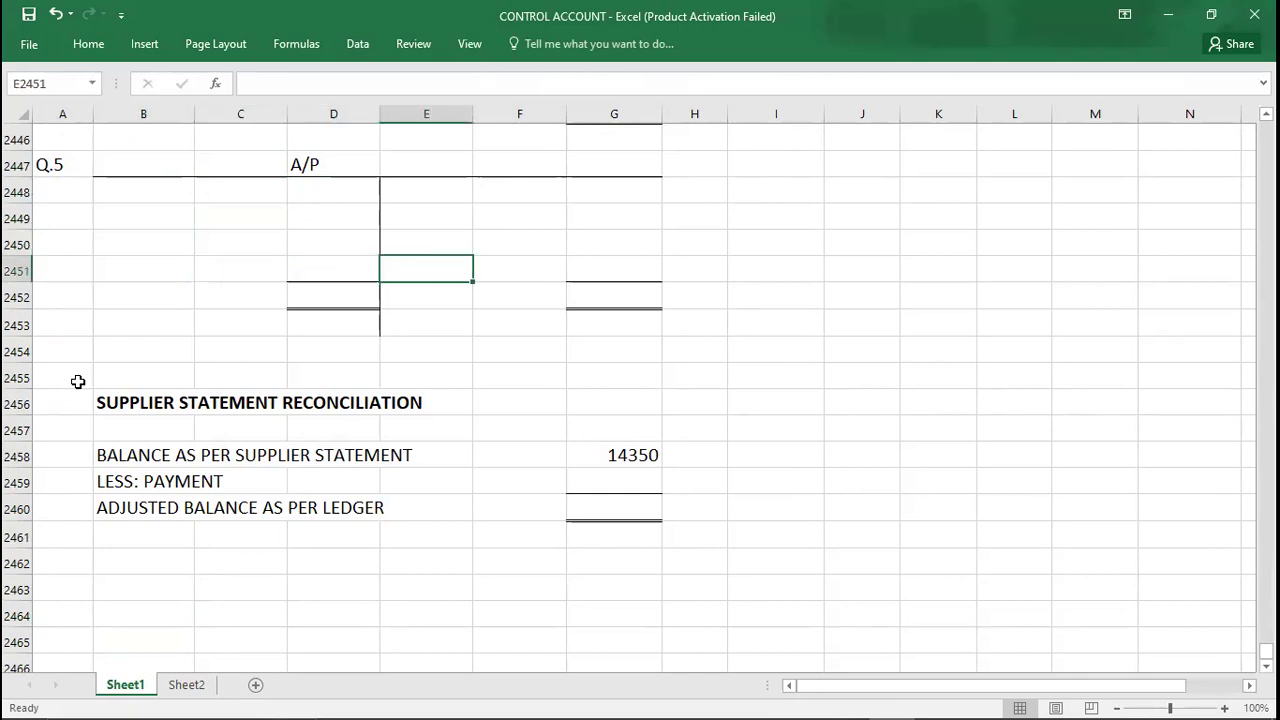
key(Right)
key(Right)
key(shift+Down)
key(shift+Down)
key(shift+Down)
key(shift+Down)
key(shift+Down)
key(shift+Down)
key(shift+Down)
key(shift+Down)
key(shift+Down)
key(Delete)
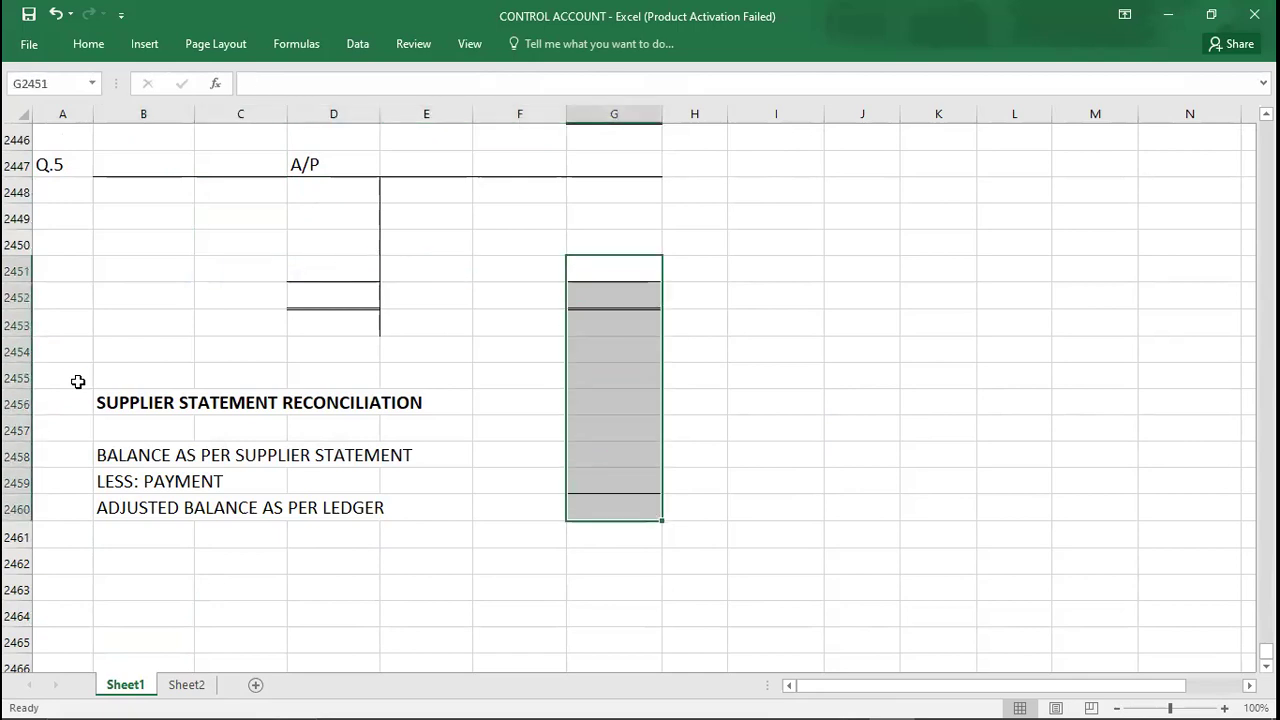
Check Q.5's ledger balance in the question PDF and enter B/D in F2448 with 260 in G2448
key(alt+Tab)
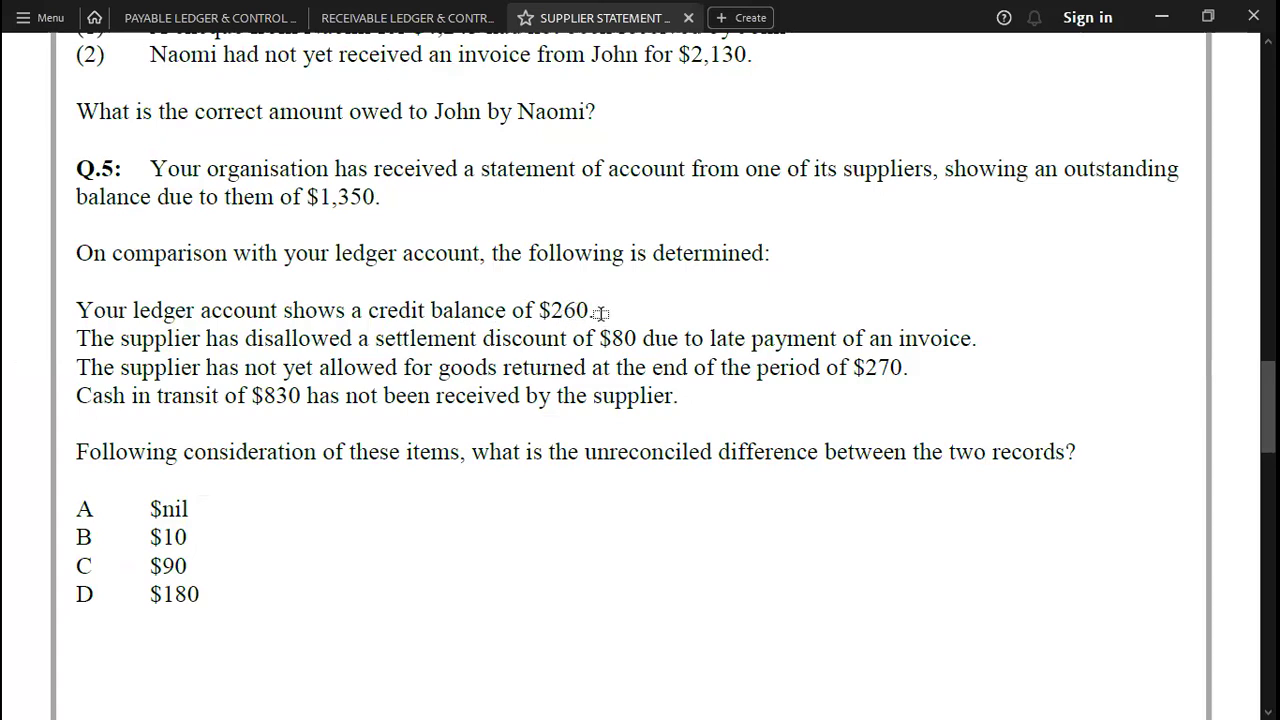
key(alt+Tab)
key(Down)
key(Down)
key(Up)
key(Up)
key(Left)
text(B/D)
key(Tab)
text(260)
key(ctrl+Return)
key(Return)
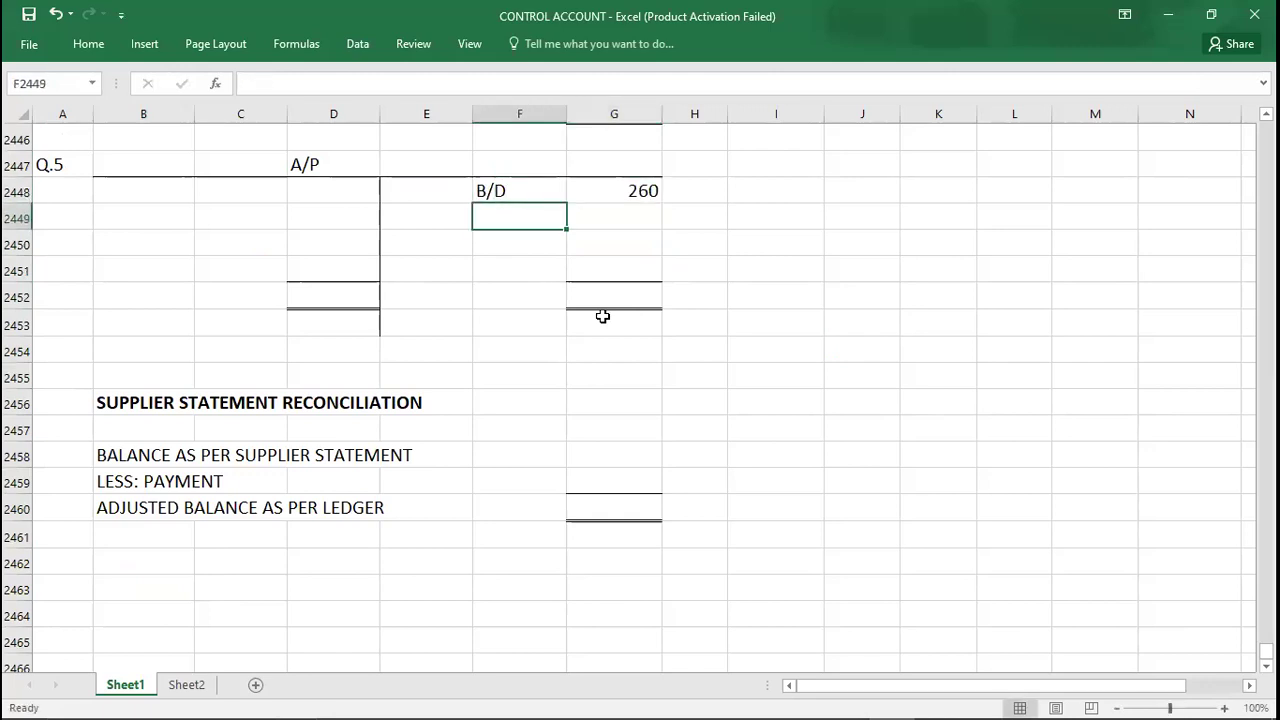
Check the supplier statement balance in Q.5 and enter 1350 in G2458 of the reconciliation
key(alt+Tab)
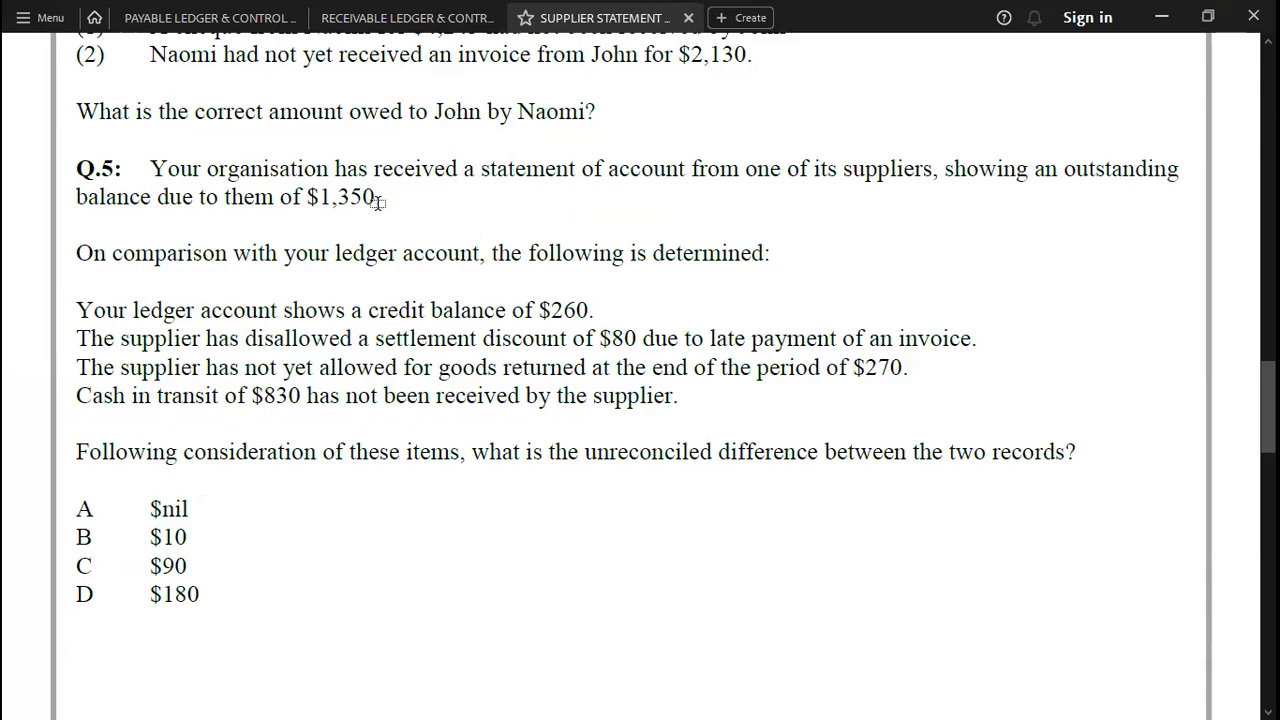
key(alt+Tab)
key(Down)
key(Down)
key(Down)
key(Down)
key(Down)
key(Down)
key(Down)
key(Down)
key(Down)
key(Right)
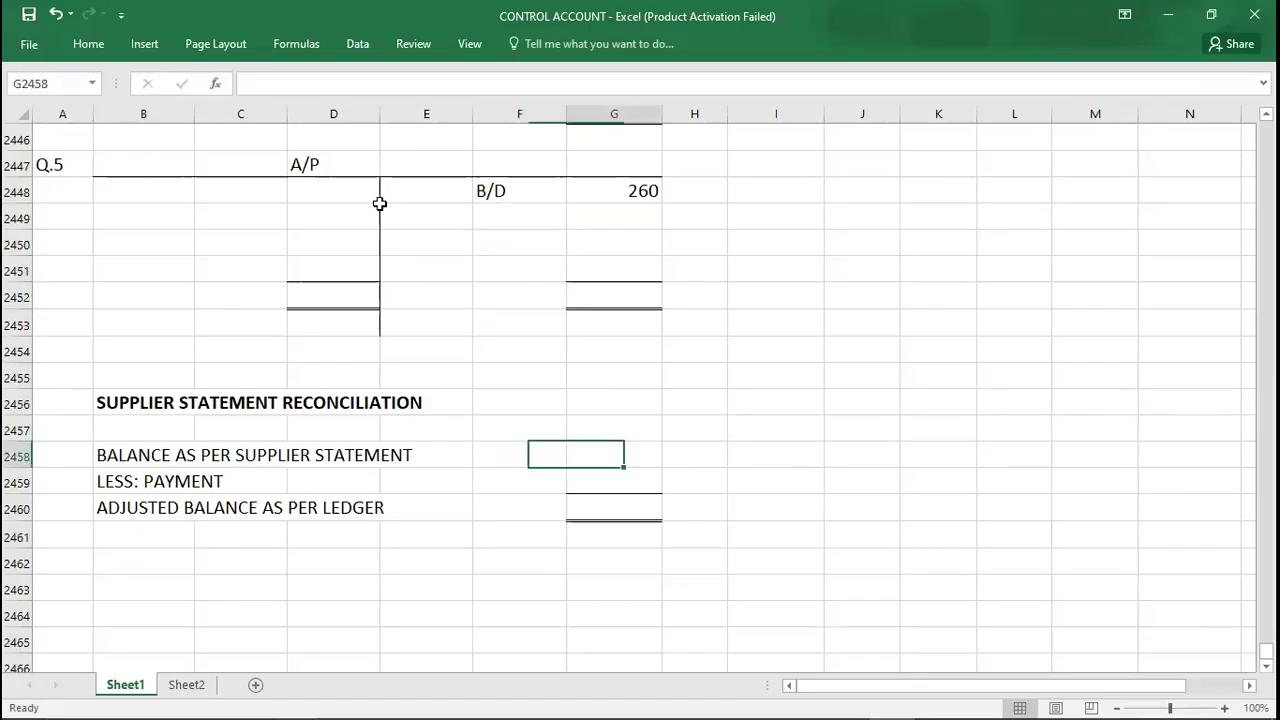
text(1350)
key(Return)
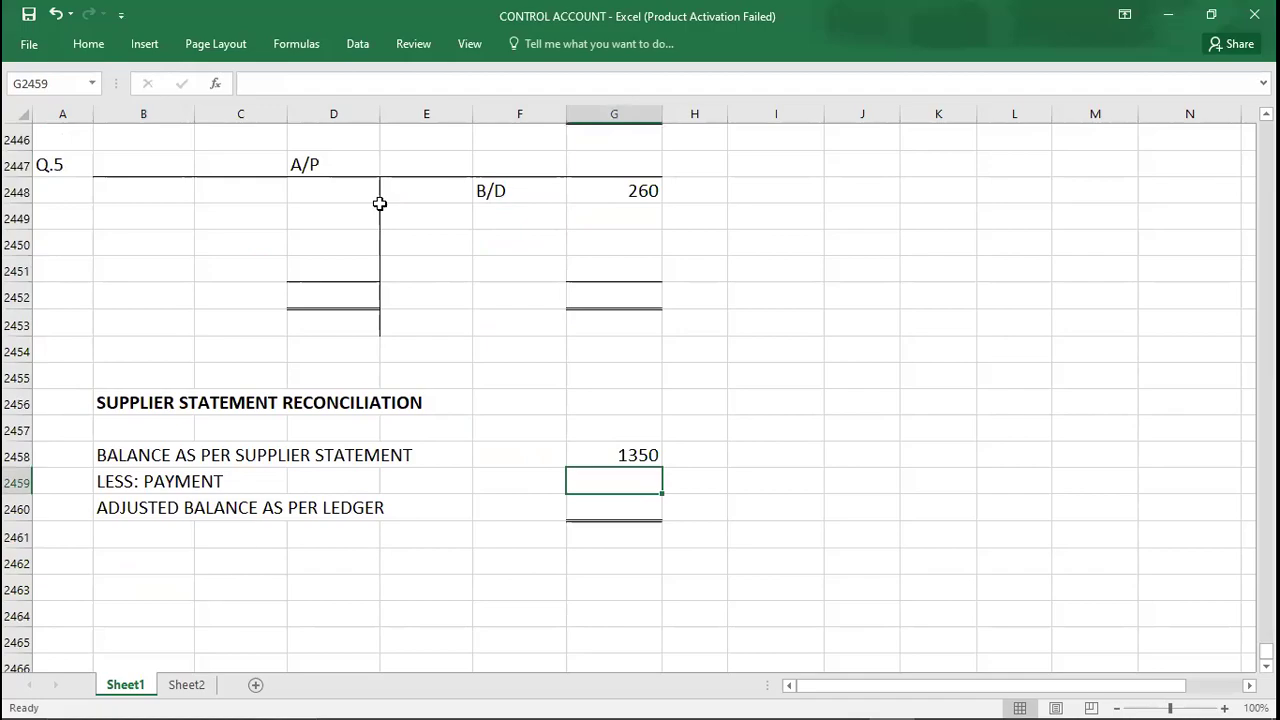
Review the disallowed settlement discount in Q.5 and enter 80 on the credit side of the A/P account in G2449
key(alt+Tab)
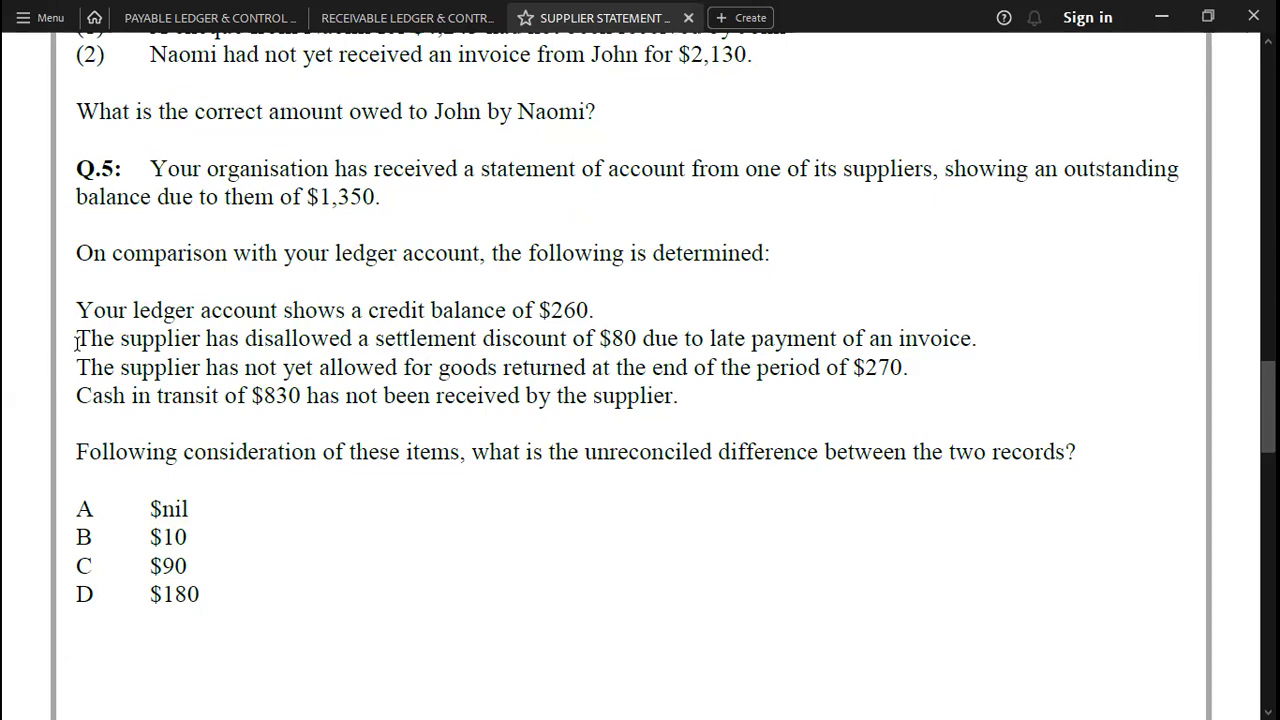
key(alt+Tab)
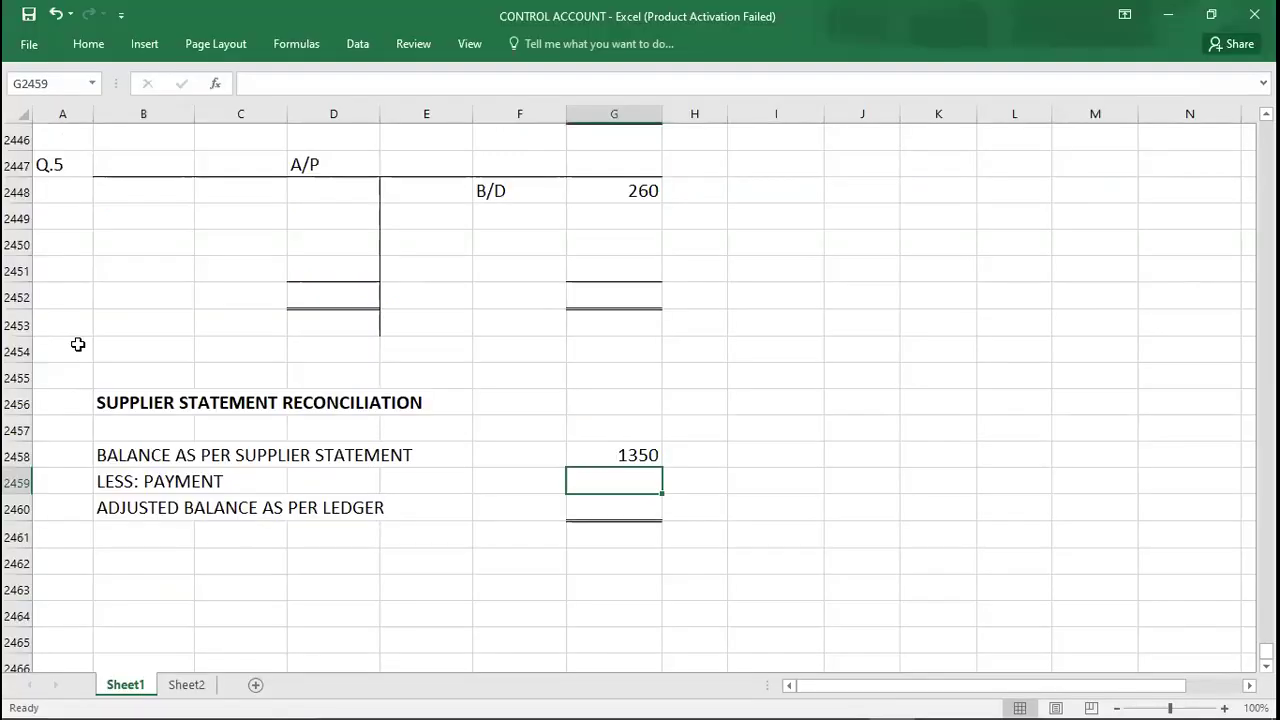
click(633, 222)
text(80)
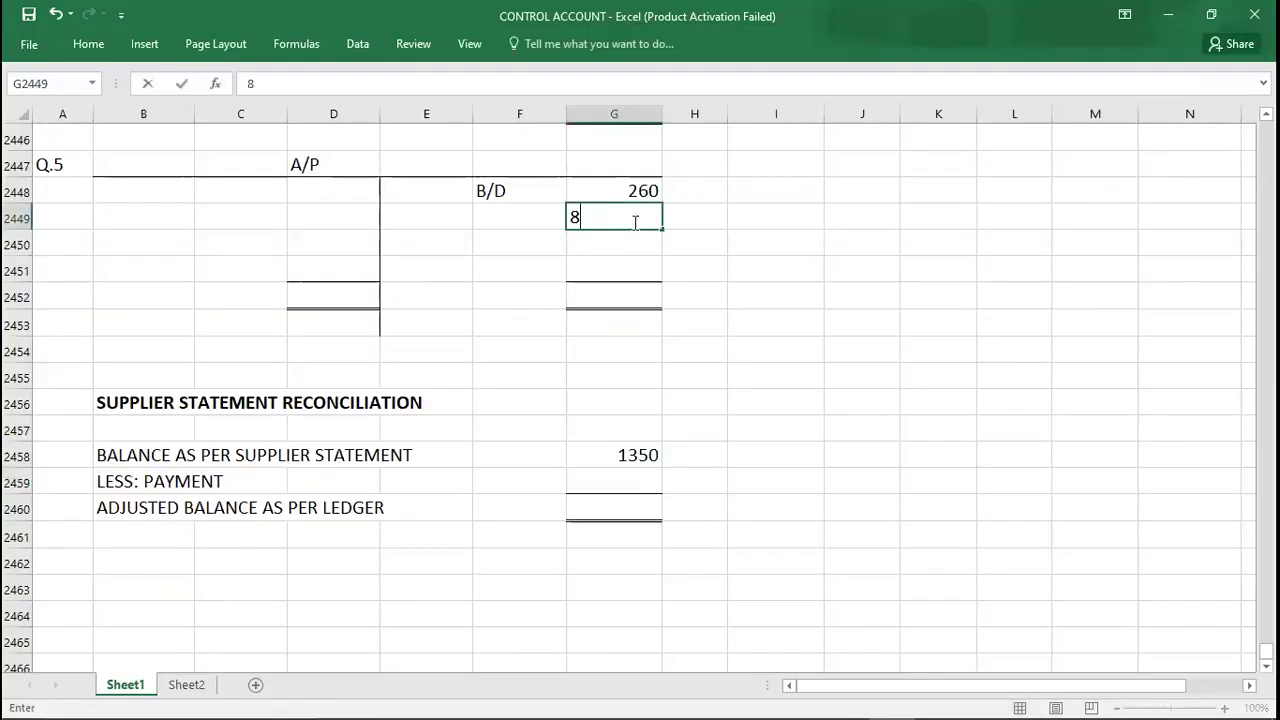
key(Return)
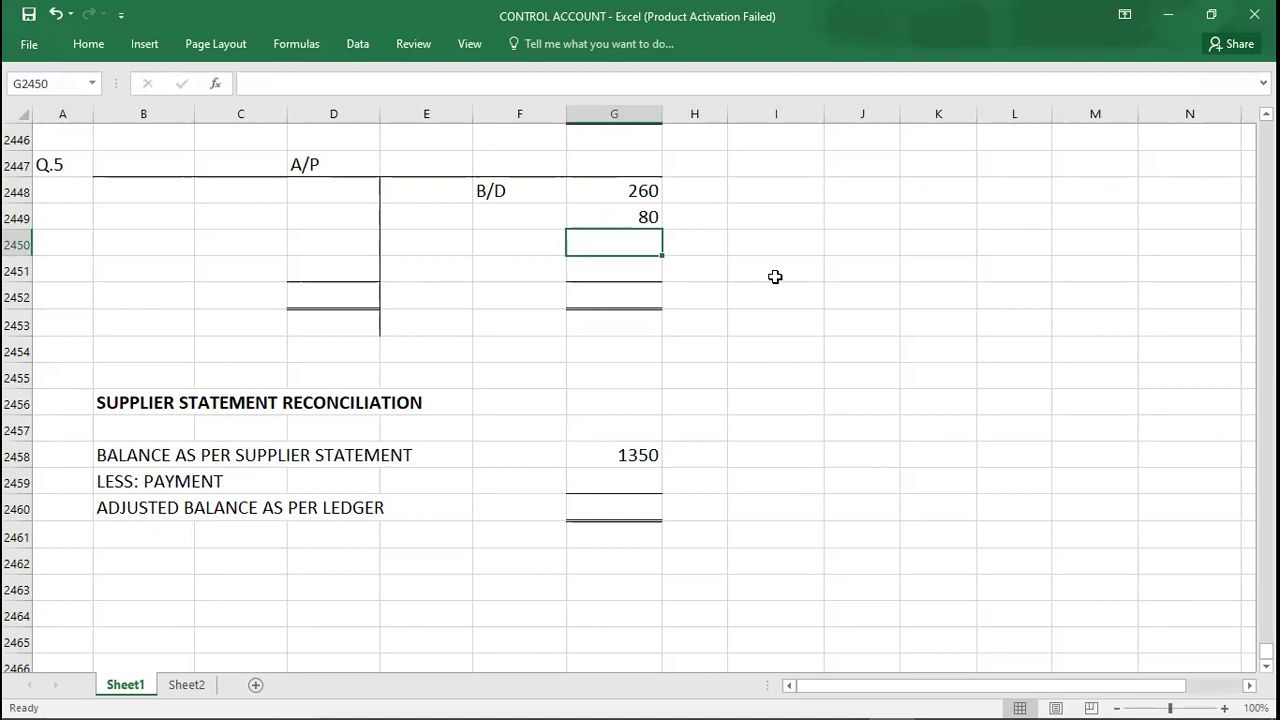
Check the goods returned item in Q.5 and change the label in B2459 to LESS: PURCHASES RETURN
key(alt+Tab)
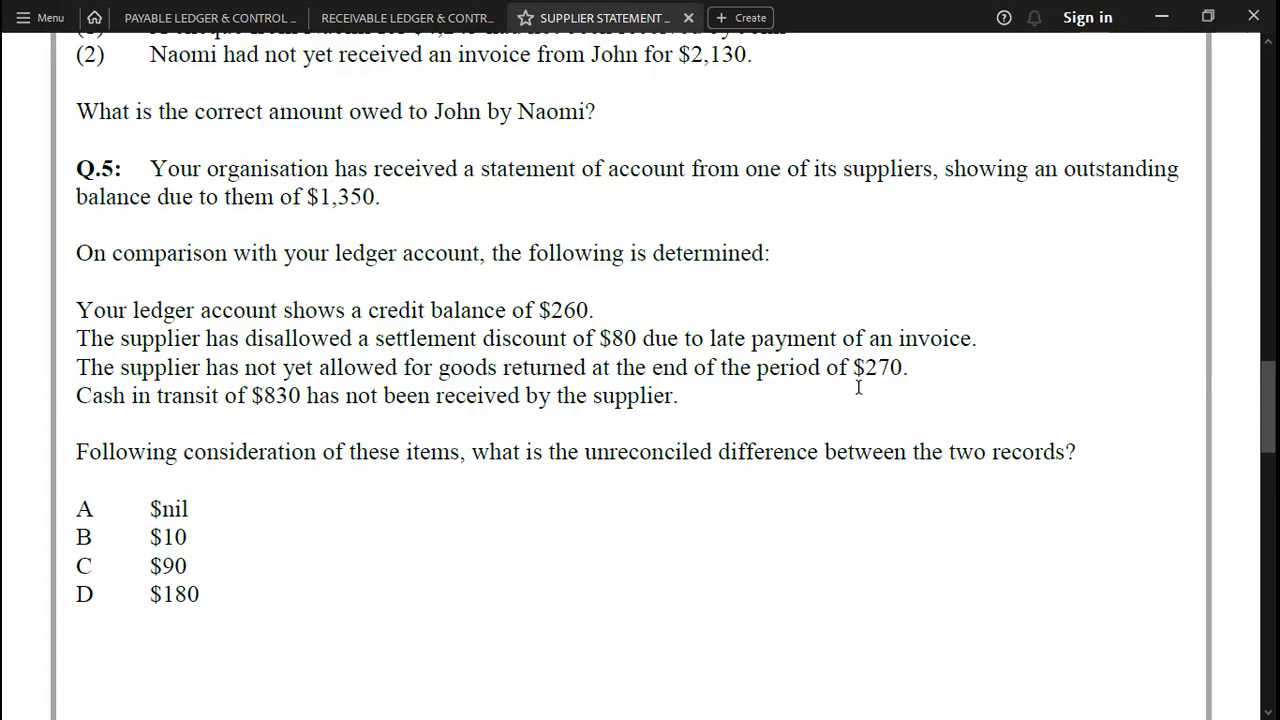
key(alt+Tab)
double_click(116, 481)
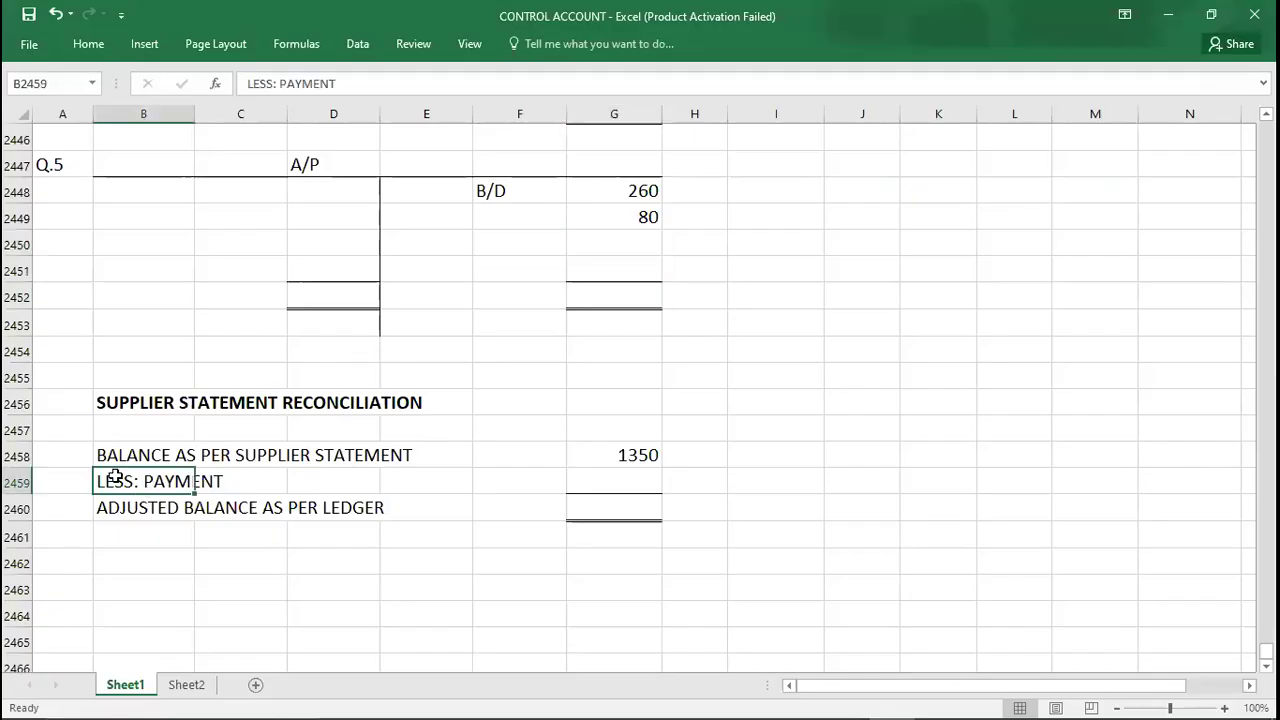
key(Delete)
key(Delete)
key(Delete)
key(Delete)
key(Delete)
key(Delete)
key(Delete)
text(PURC)
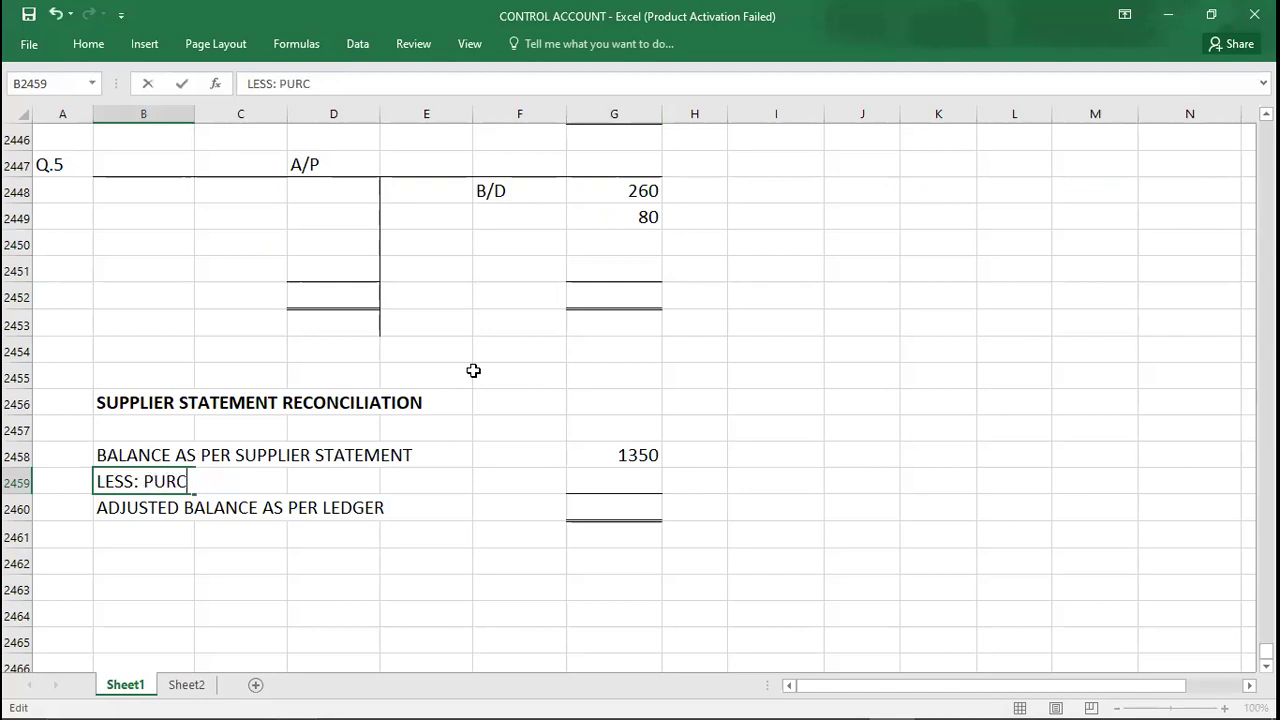
text(HASES RETURN)
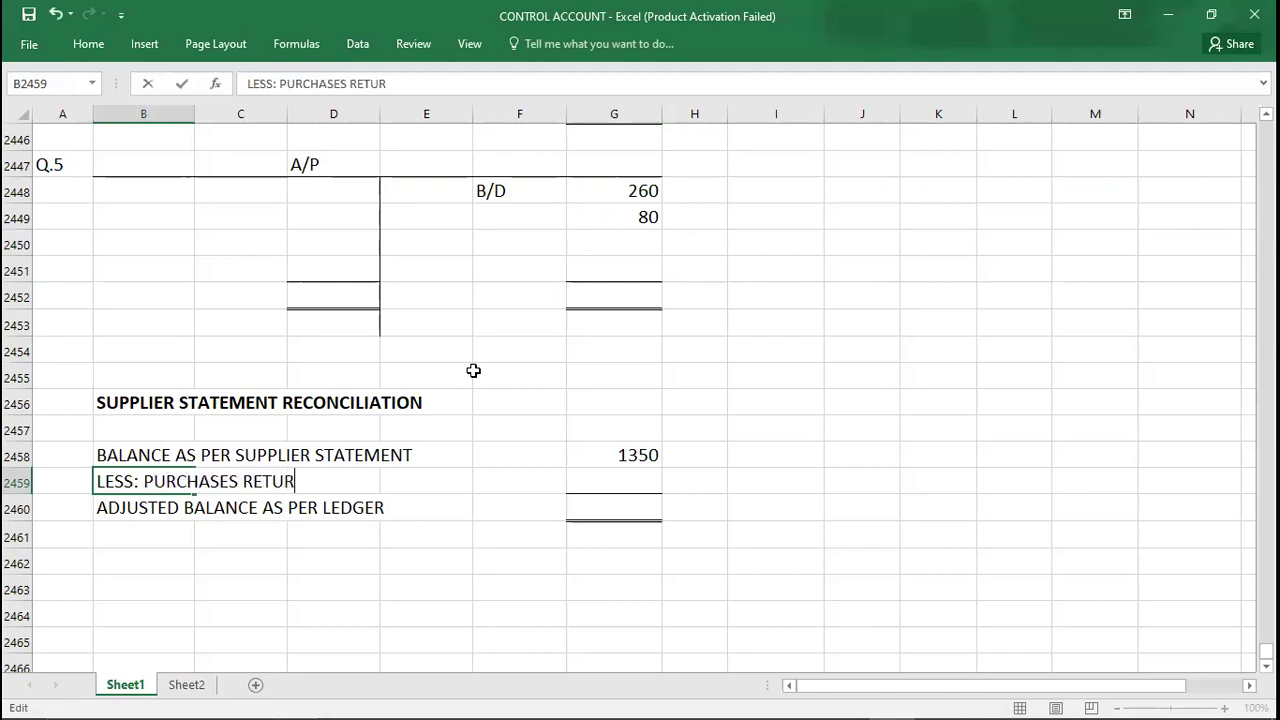
Enter -270 in G2459 for the purchases return, taking the amount from Q.5
key(Tab)
key(Tab)
key(Tab)
key(Tab)
key(Tab)
text(=)
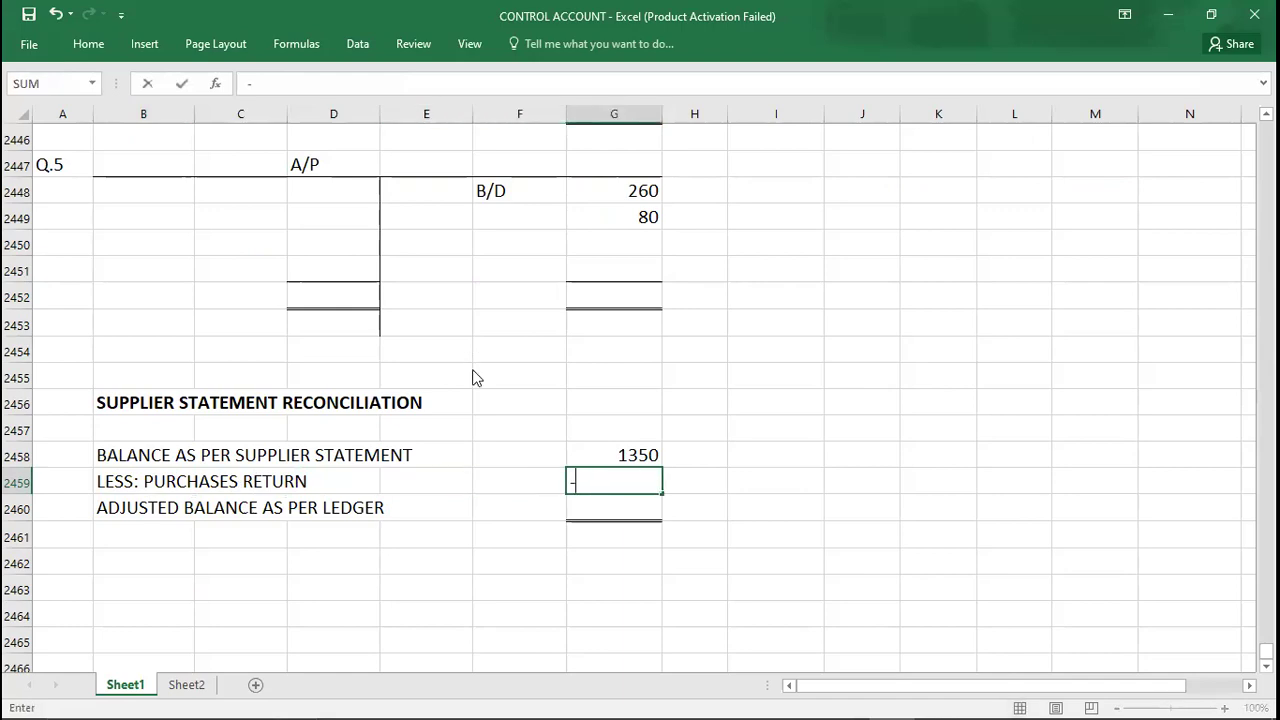
key(alt+Tab)
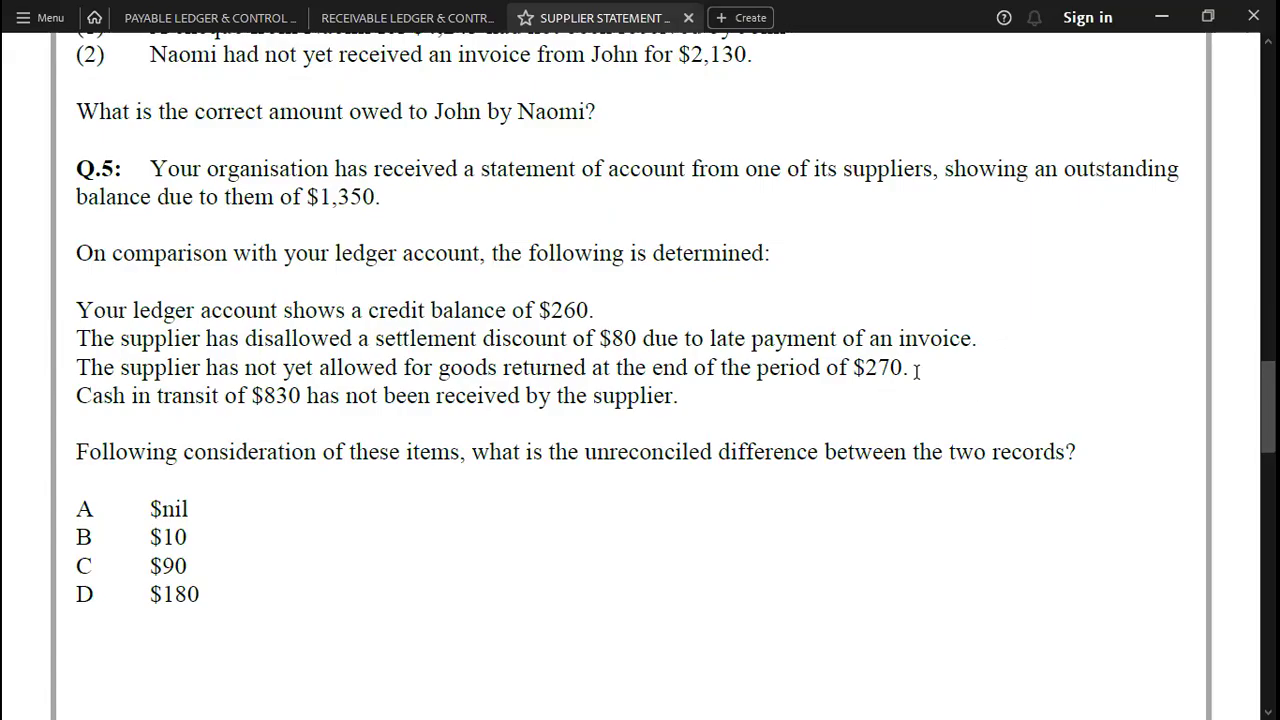
key(alt+Tab)
text(270)
key(Return)
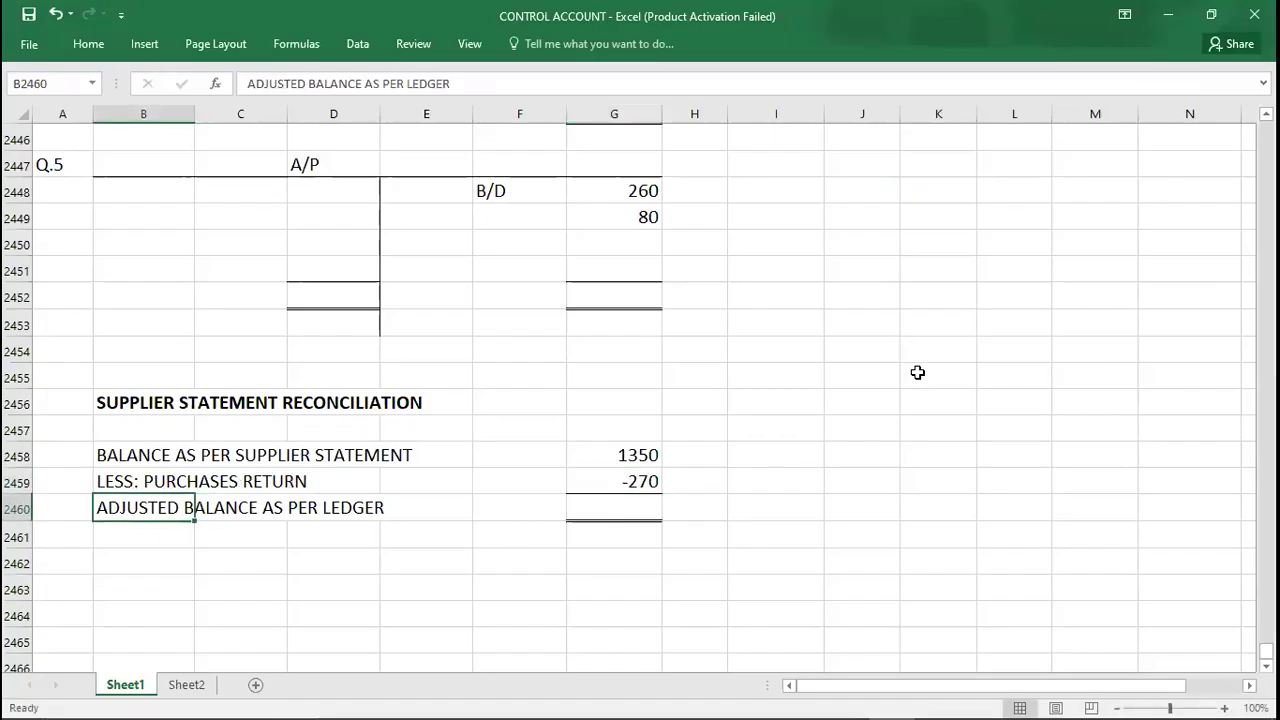
Review Q.5's cash in transit item and insert an entire row above the ADJUSTED BALANCE AS PER LEDGER line
key(alt+Tab)
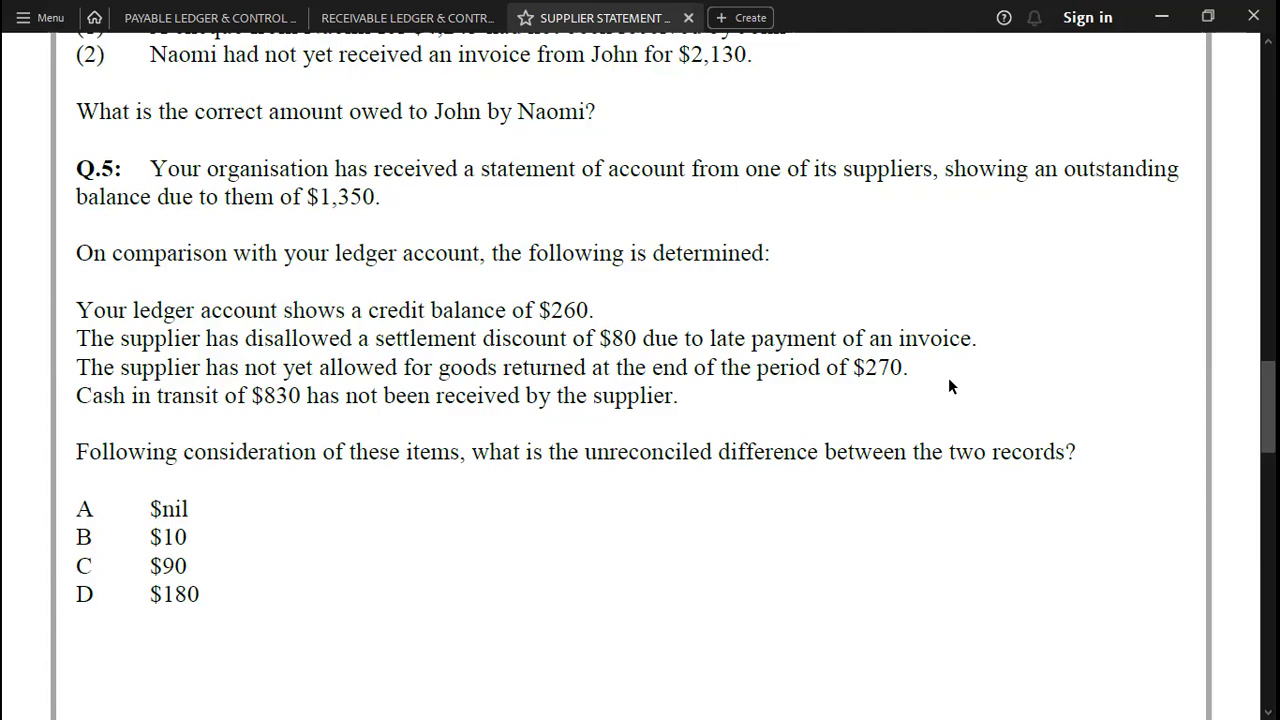
key(alt+Tab)
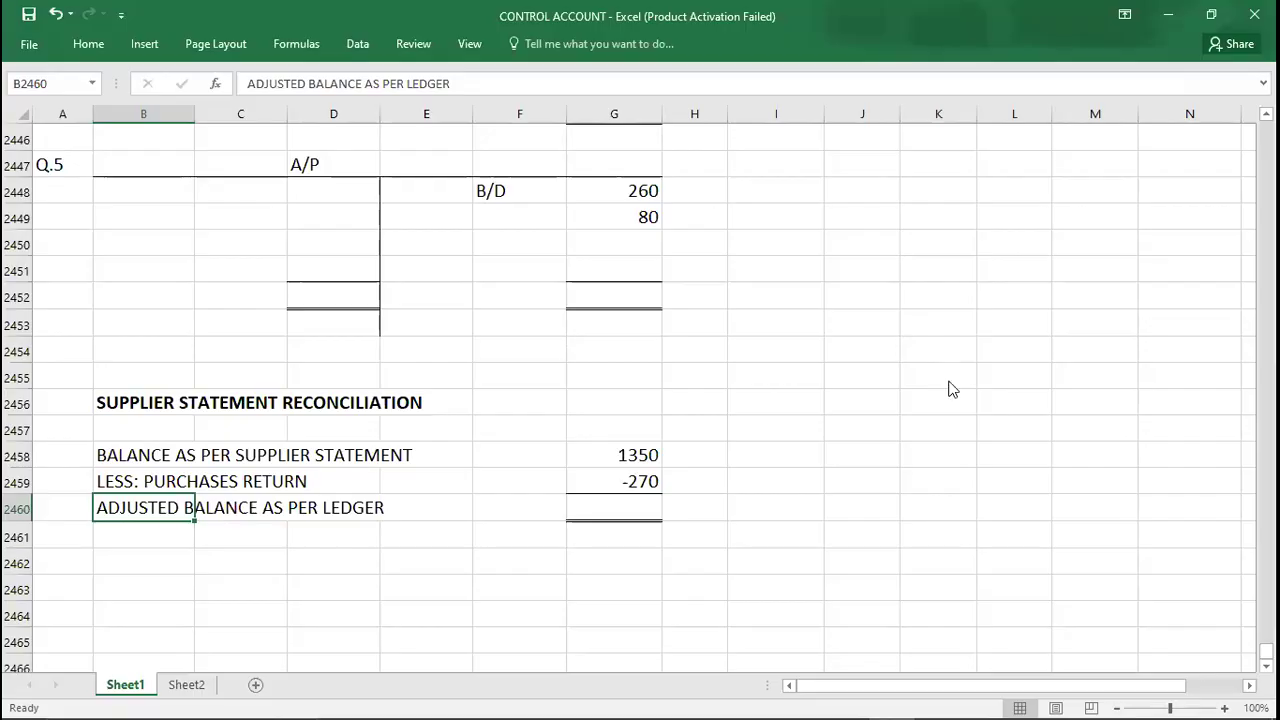
key(alt+Tab)
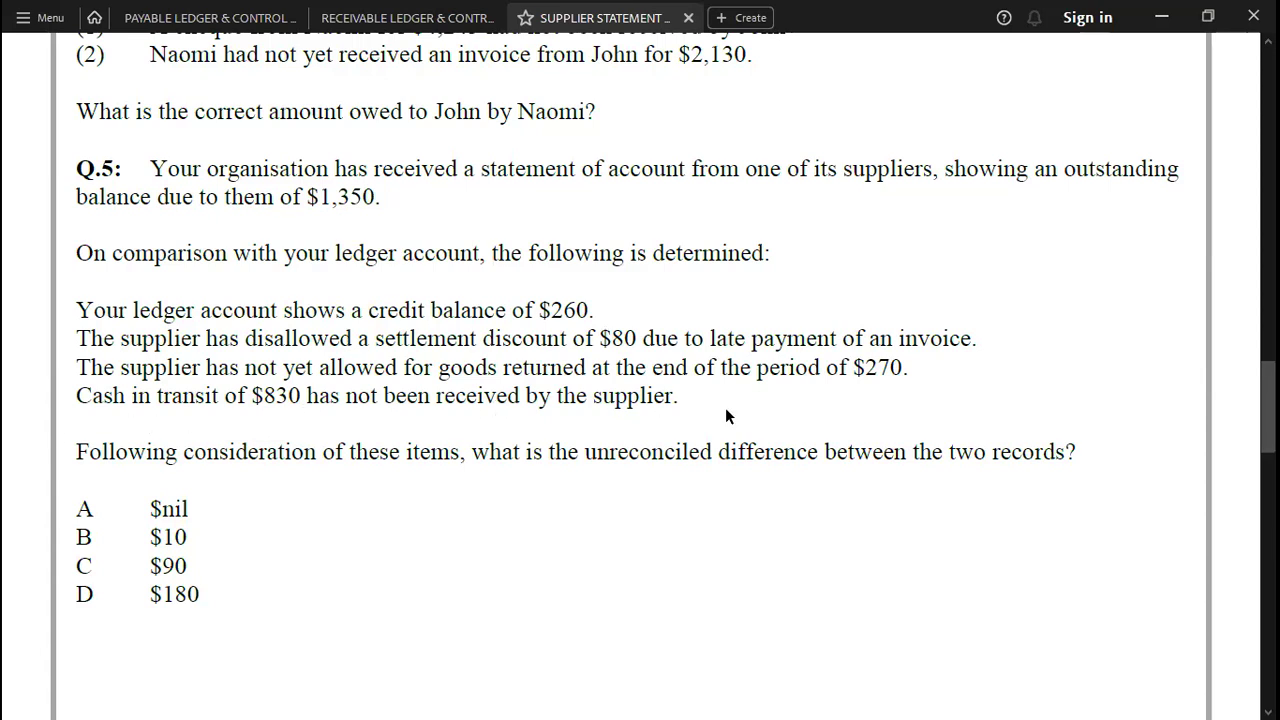
key(alt+Tab)
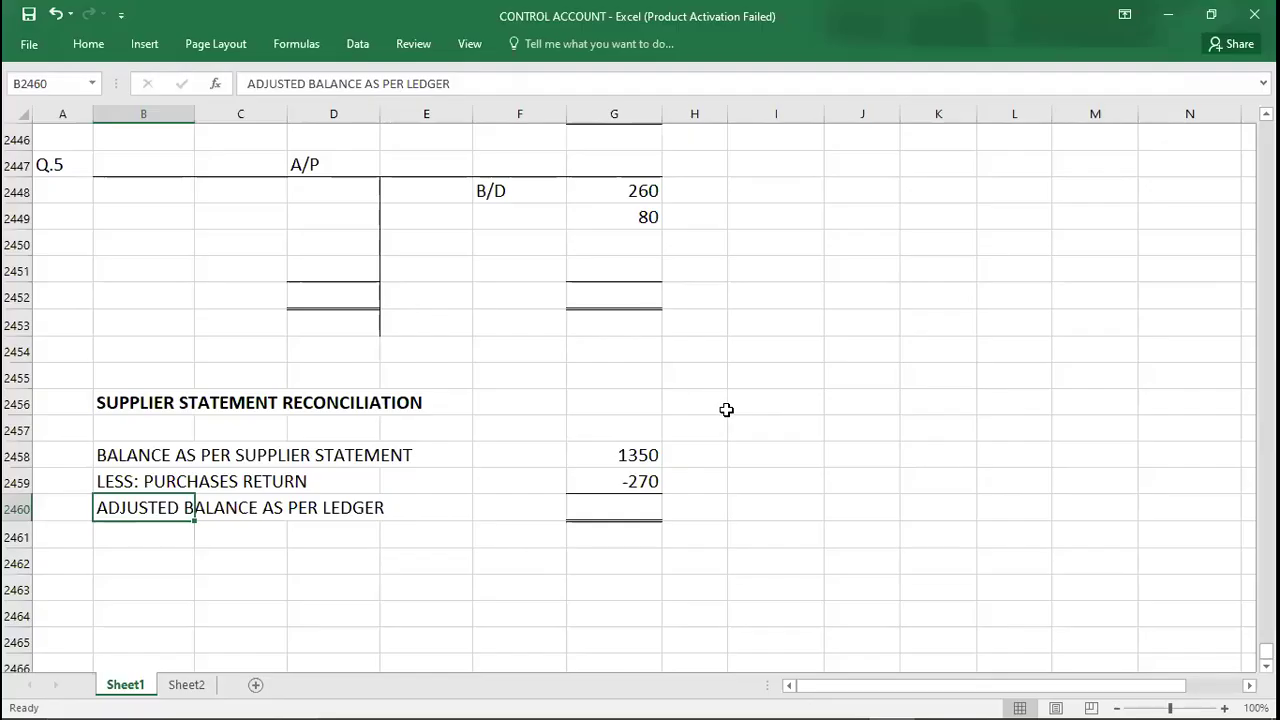
click(71, 507)
right_click(72, 508)
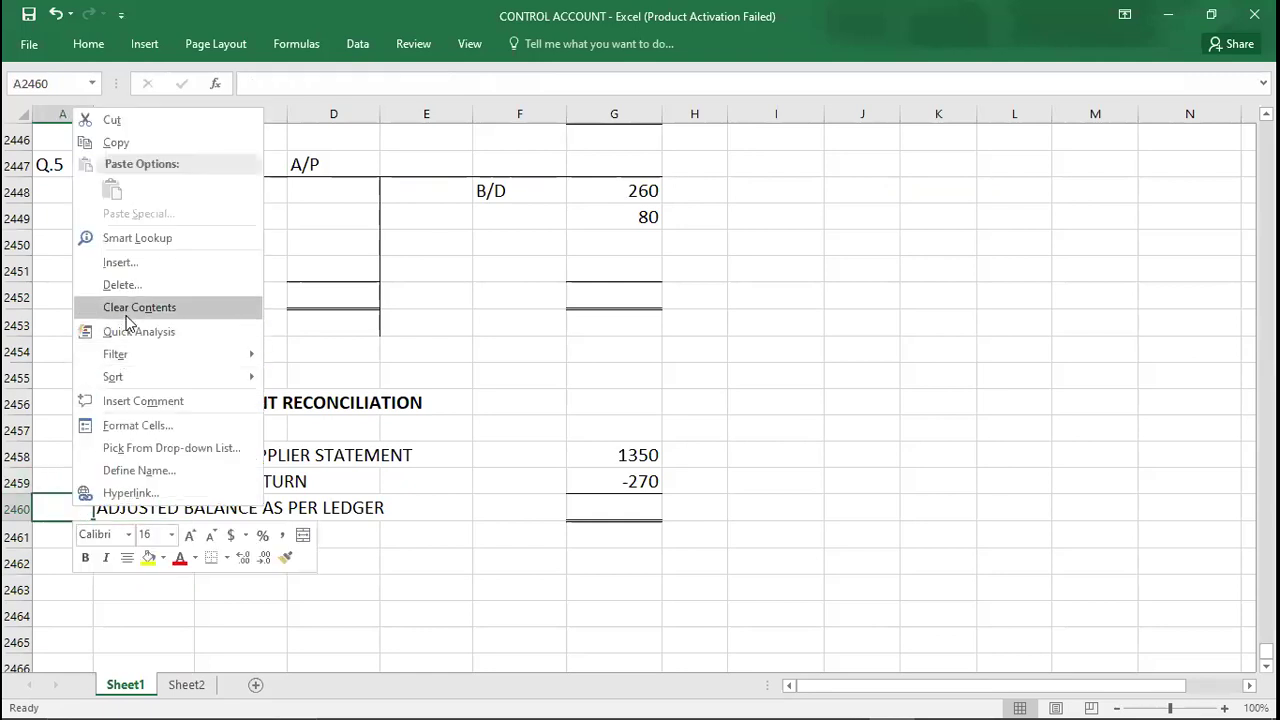
click(138, 263)
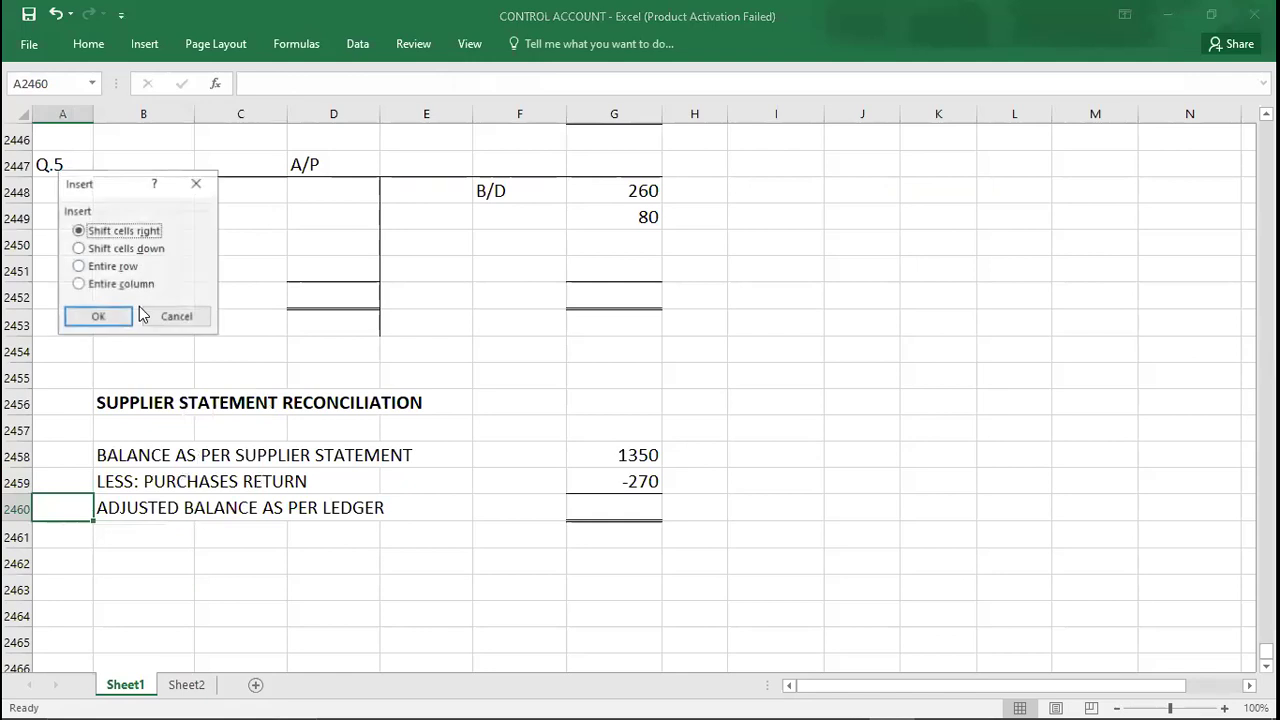
click(98, 267)
click(97, 317)
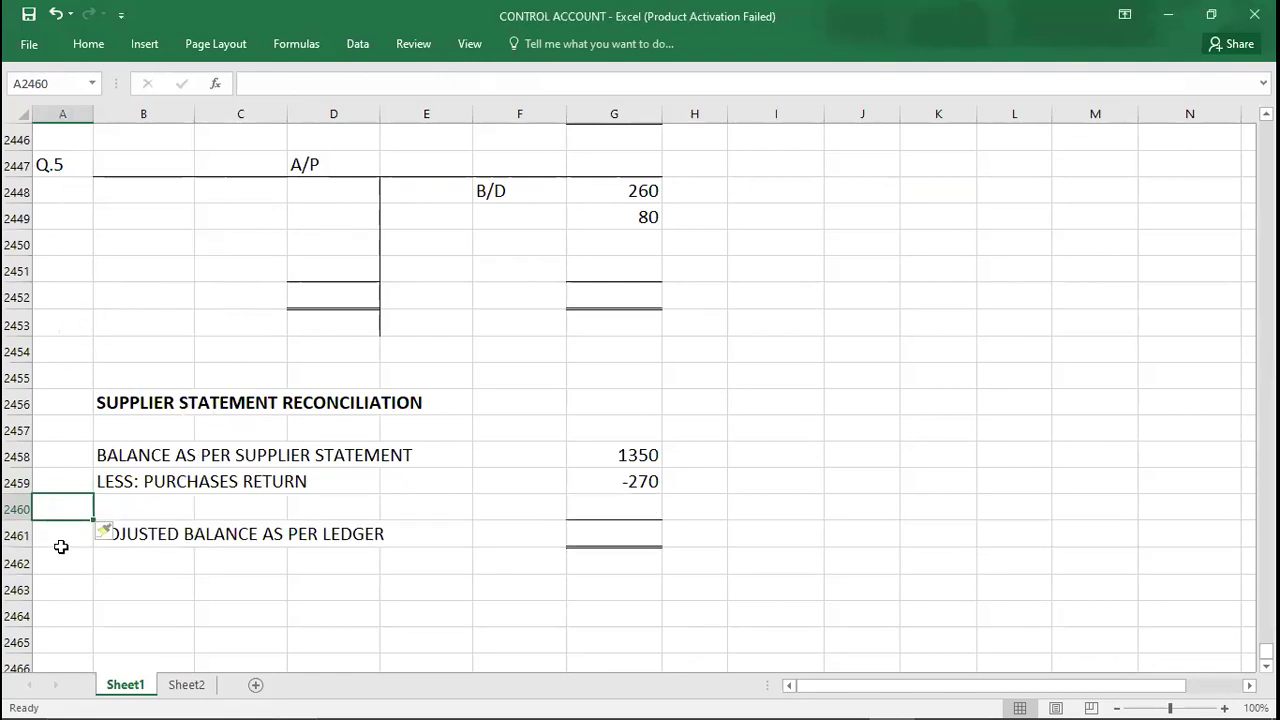
click(135, 503)
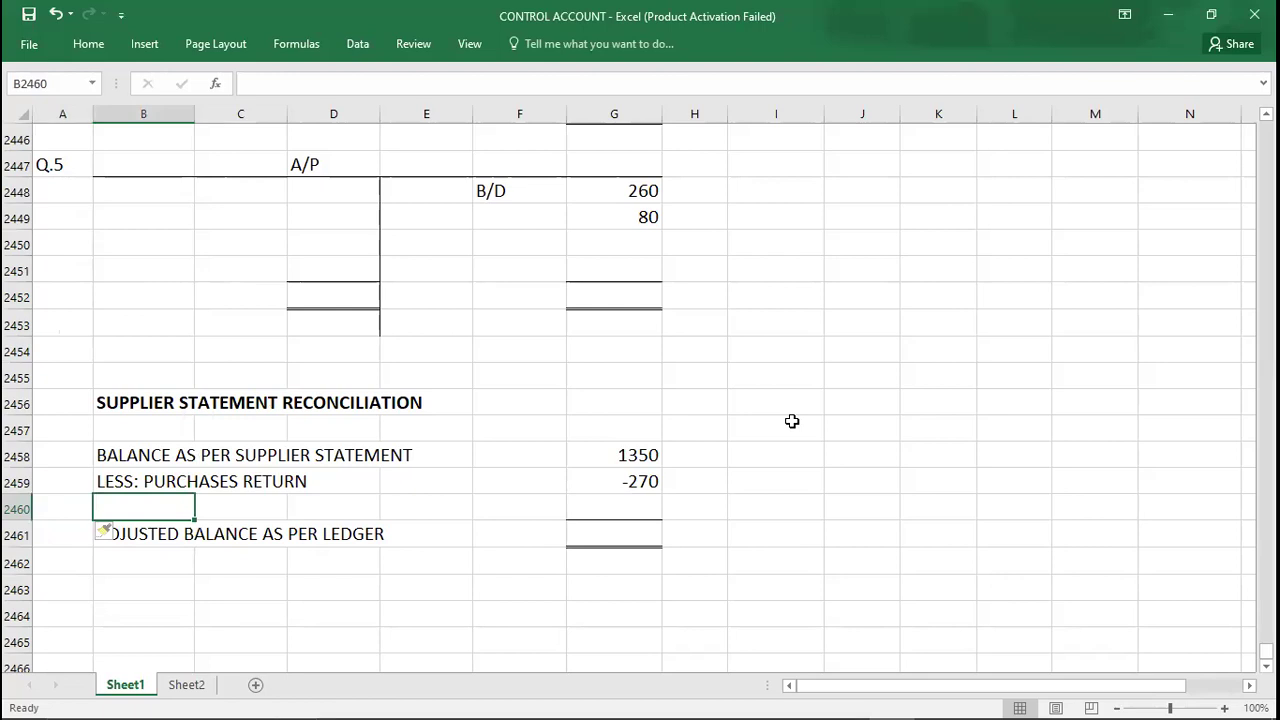
Recheck the cash in transit item in Q.5 and enter LESS: CASH IN TRANSIT in B2460
key(alt+Tab)
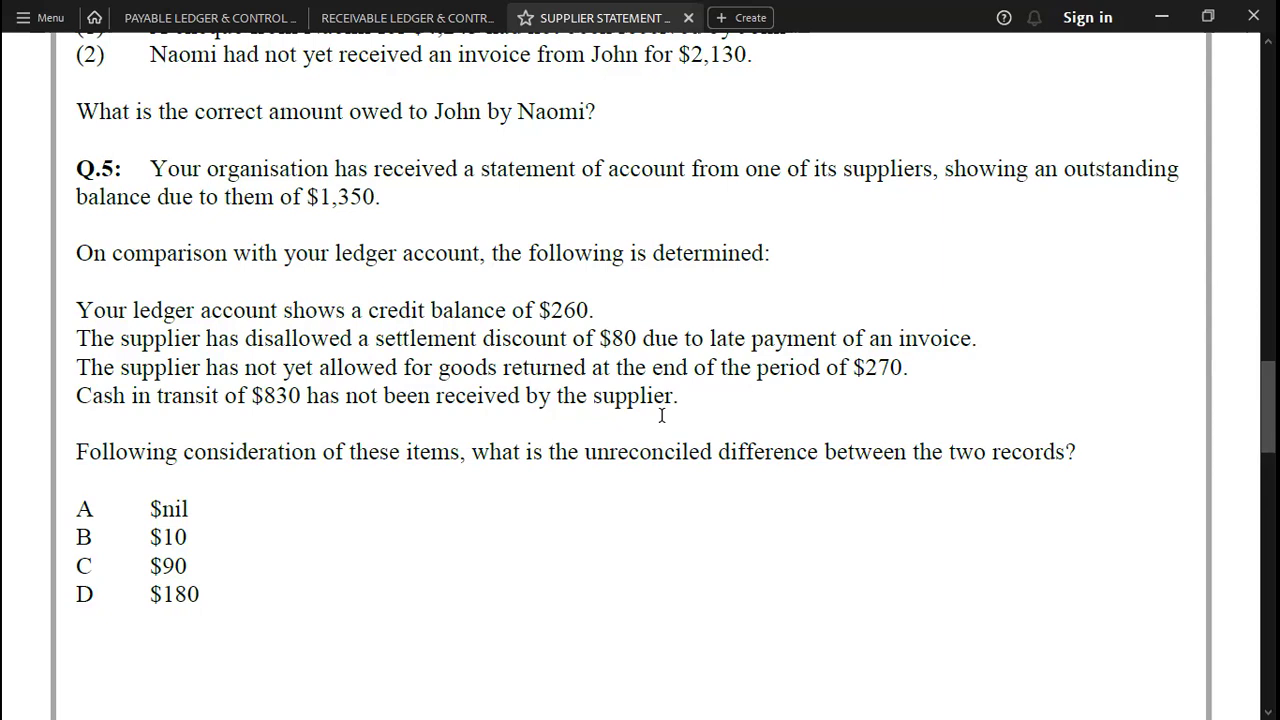
key(alt+Tab)
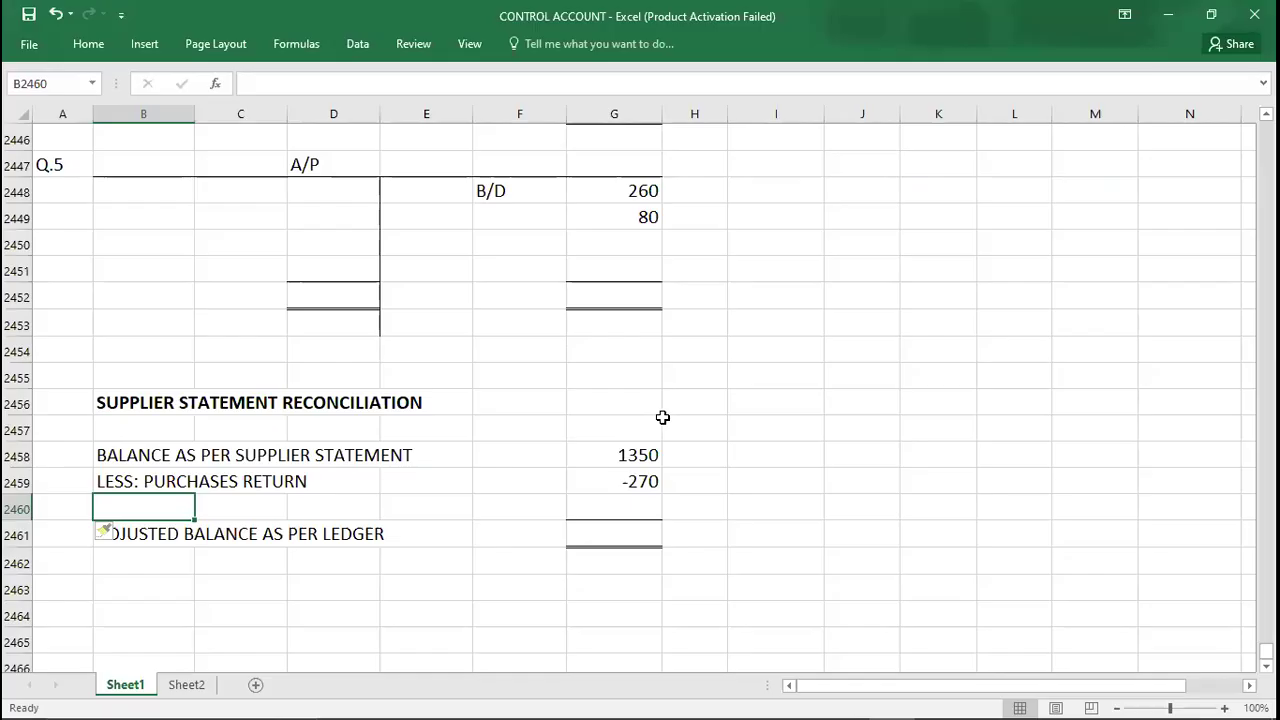
text(LESS: )
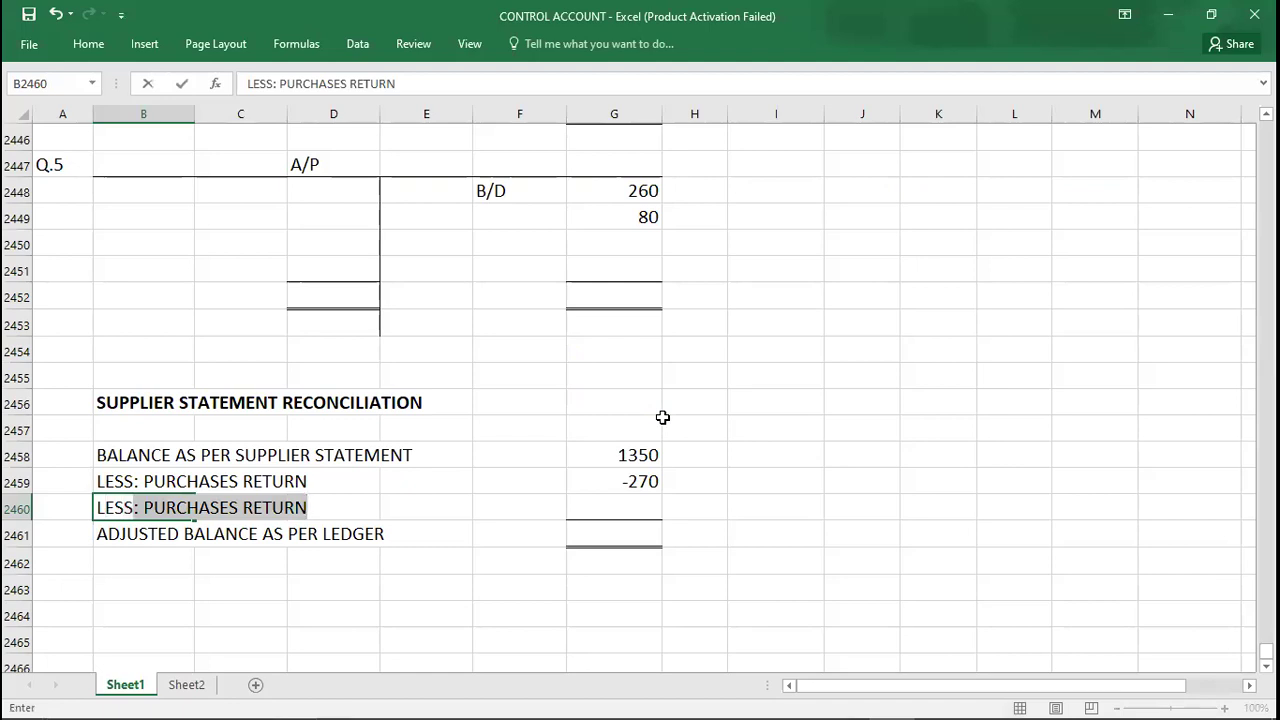
text(CASH I)
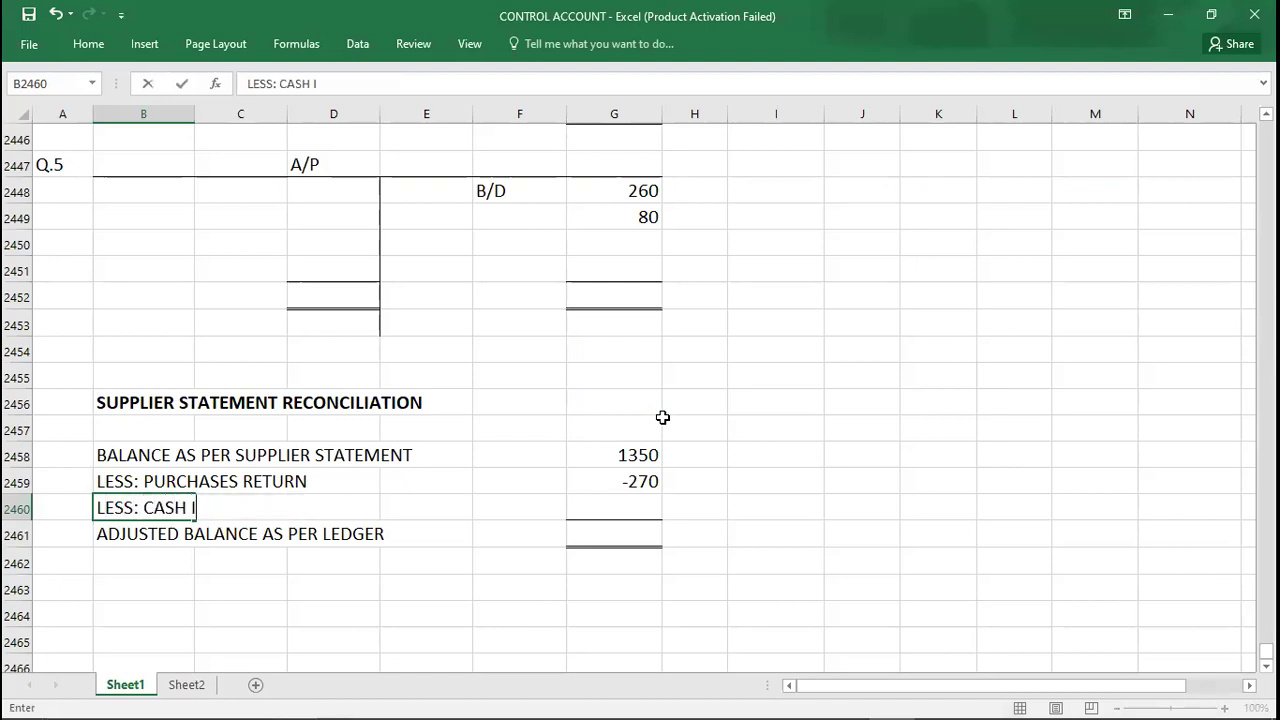
text(N TRANSIT)
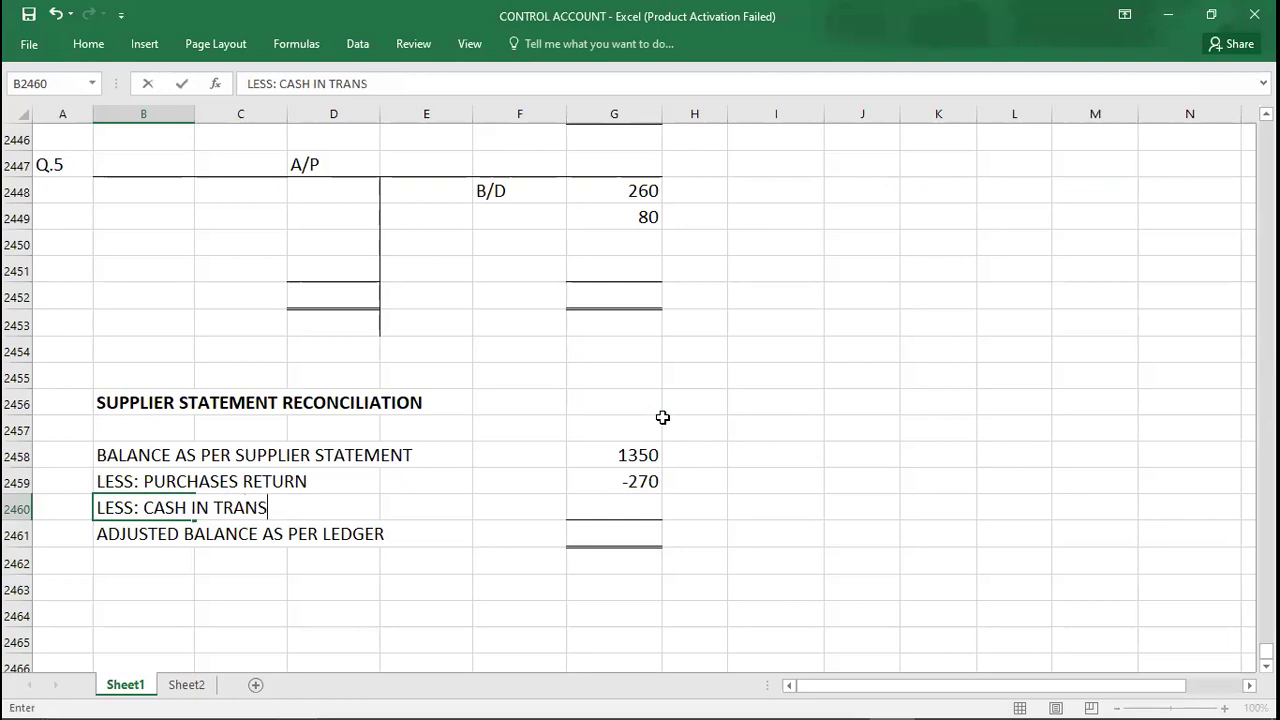
Enter -830 in G2460 for the cash in transit, checking the amount in Q.5
key(Tab)
key(Tab)
key(Tab)
key(Tab)
key(Tab)
text(-)
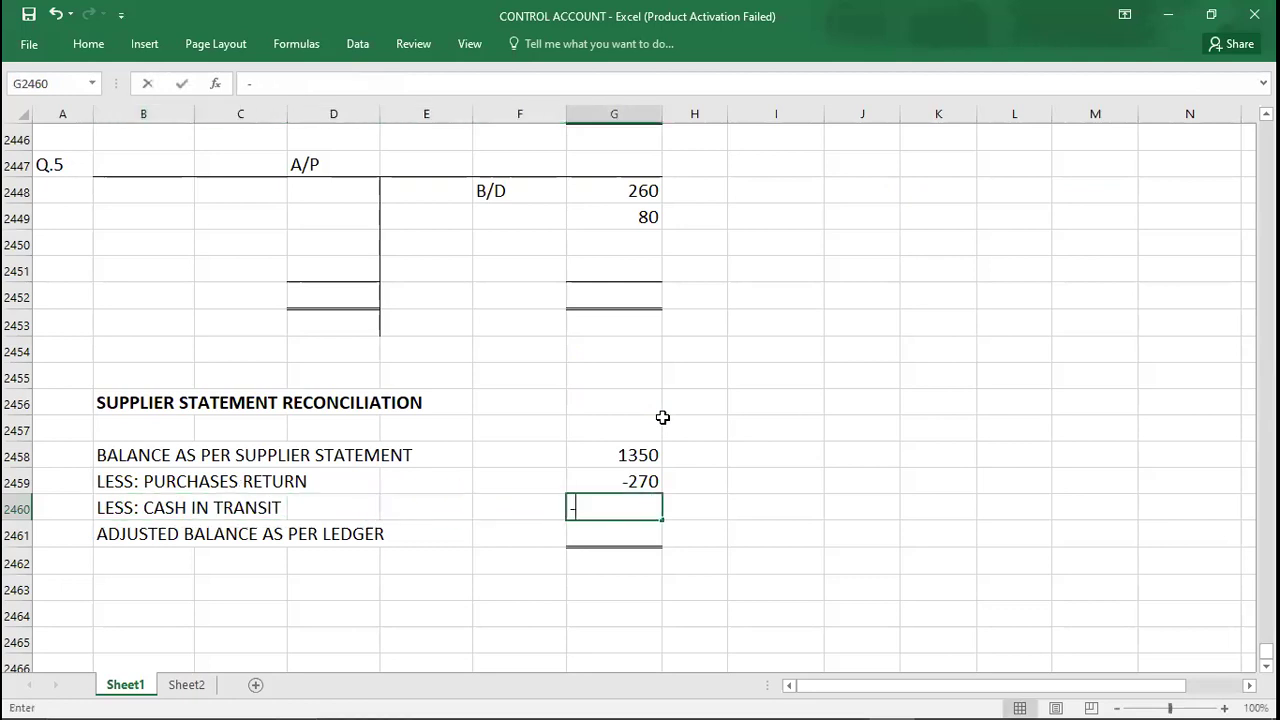
key(alt+Tab)
key(alt+Tab)
text(830)
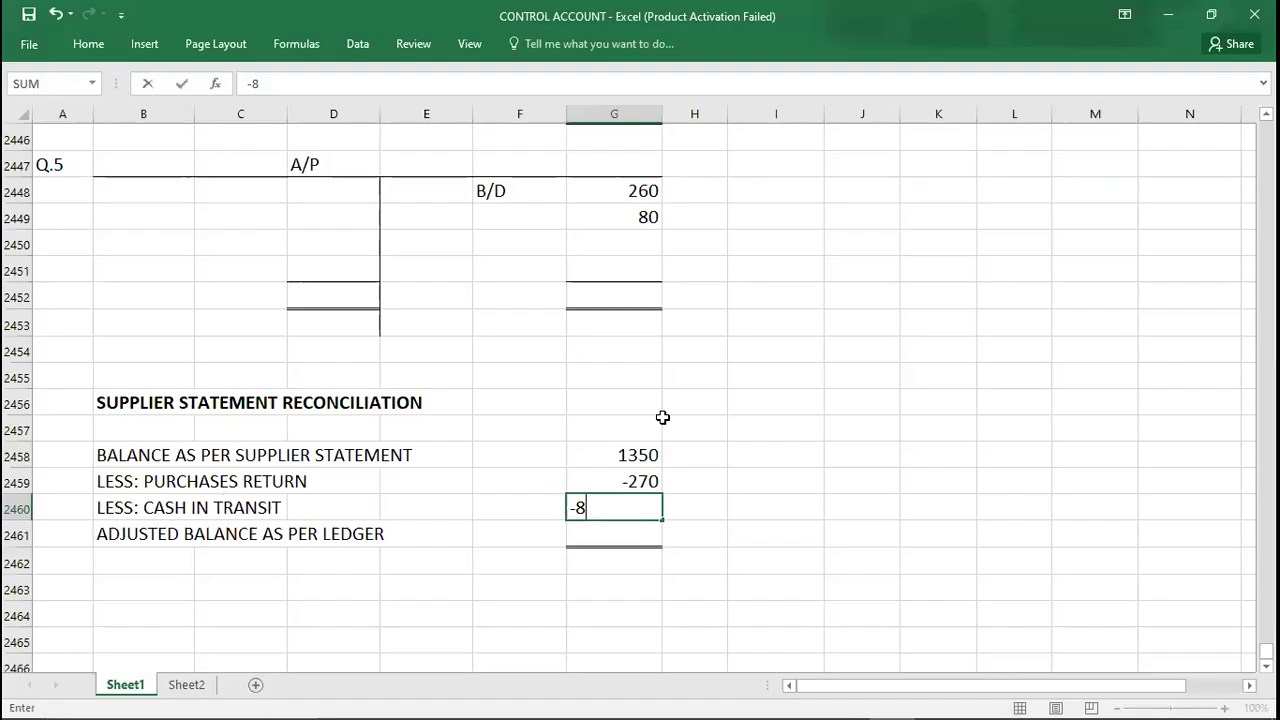
key(Return)
Total the reconciliation amounts in G2458:G2460 and enter 250 in G2461 as the adjusted balance as per ledger
key(Up)
key(Up)
key(Up)
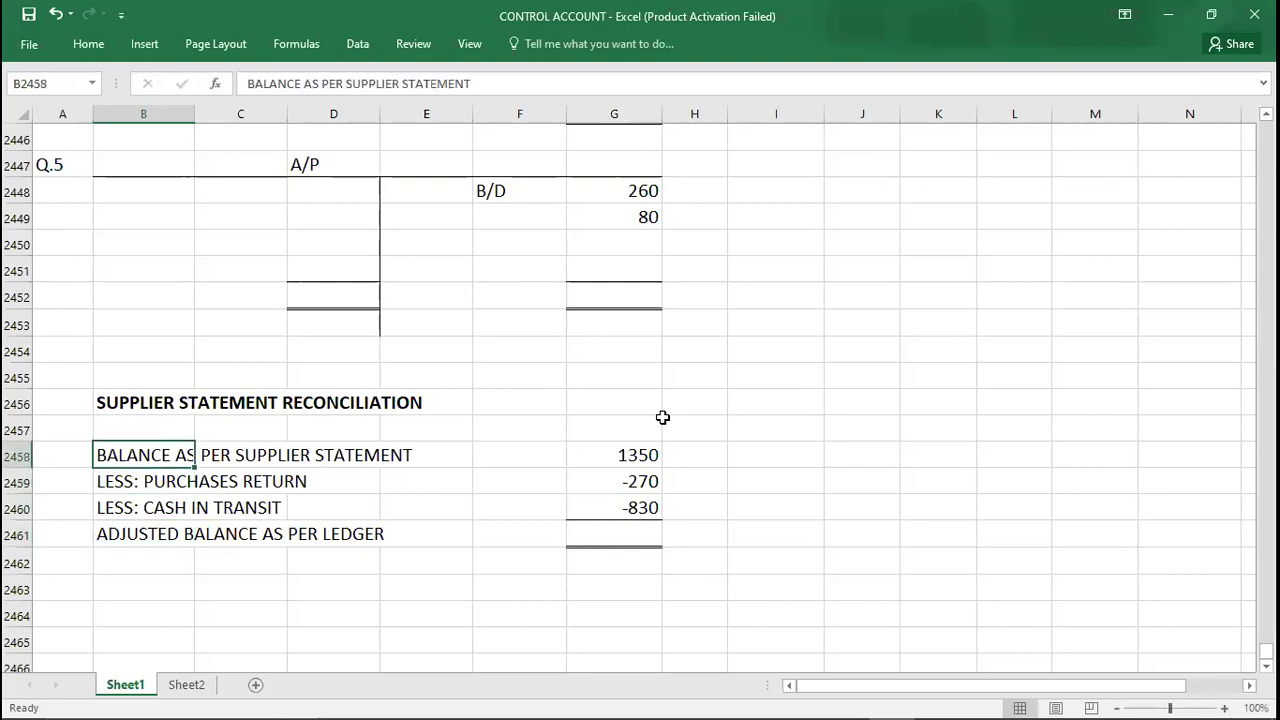
click(608, 457)
drag(608, 457, 603, 537)
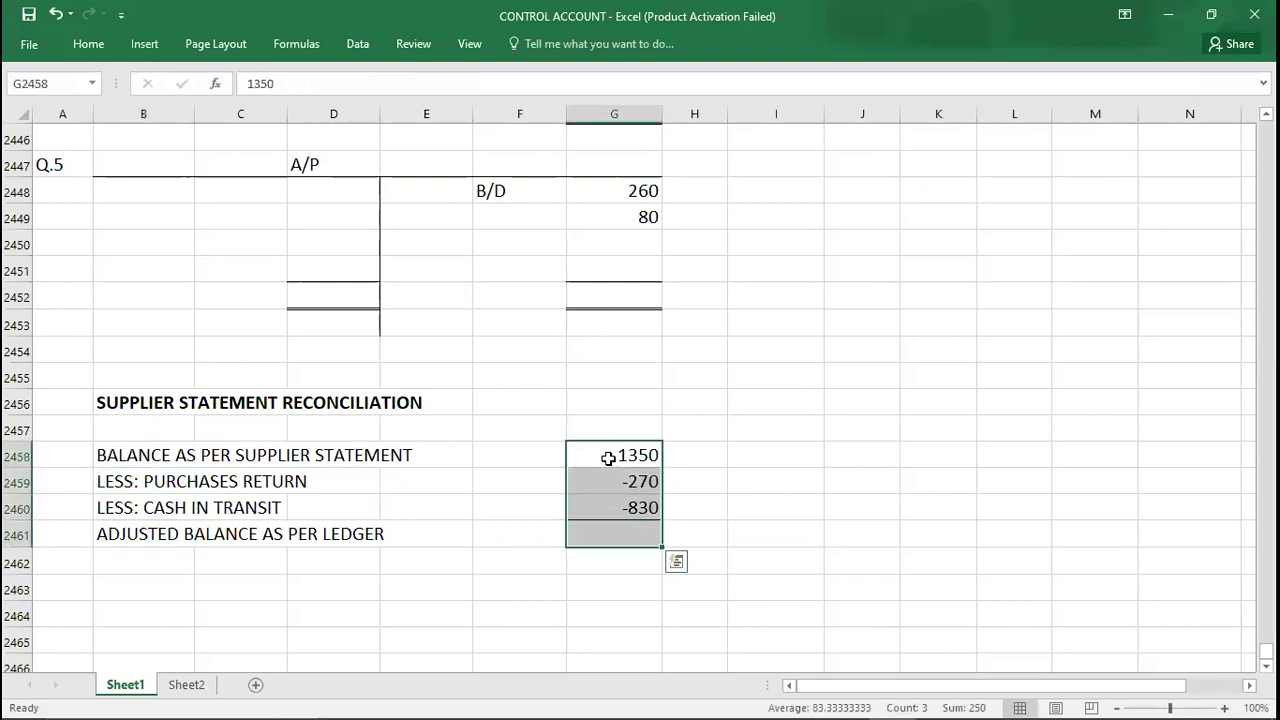
click(603, 537)
text(250)
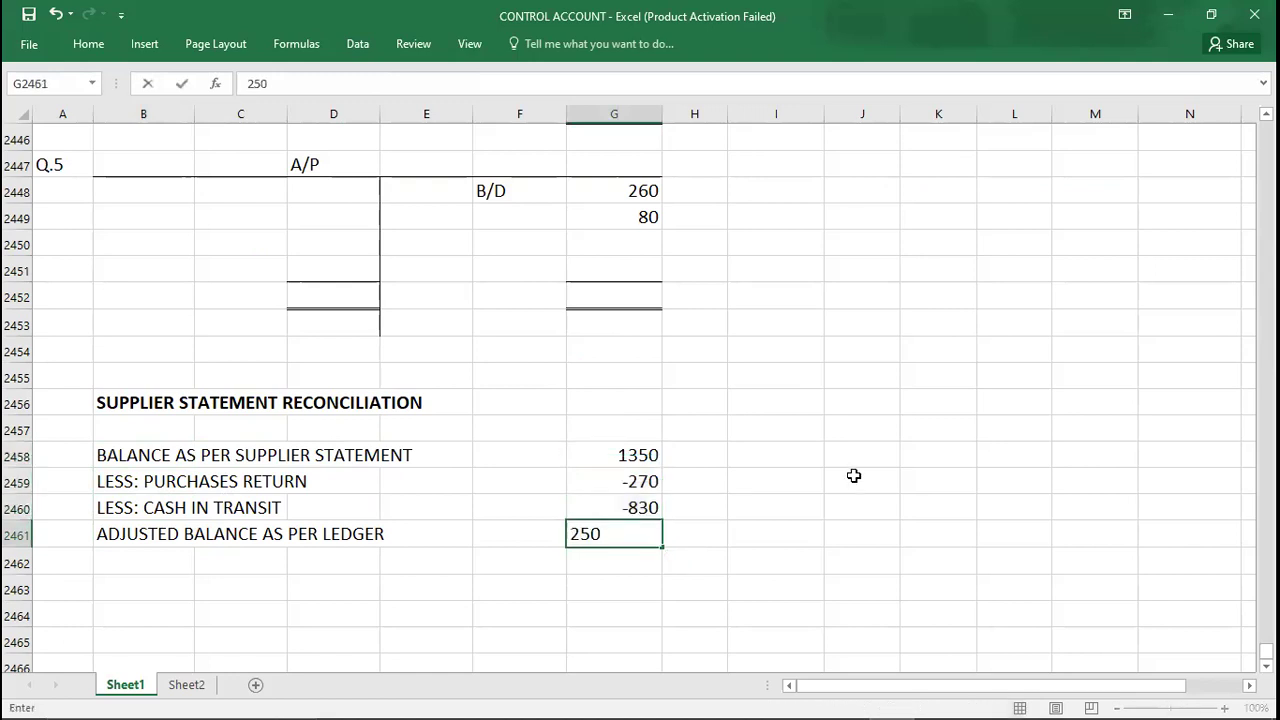
Enter the A/P account total of 340 on both sides, in G2452 and D2452
click(611, 294)
key(Up)
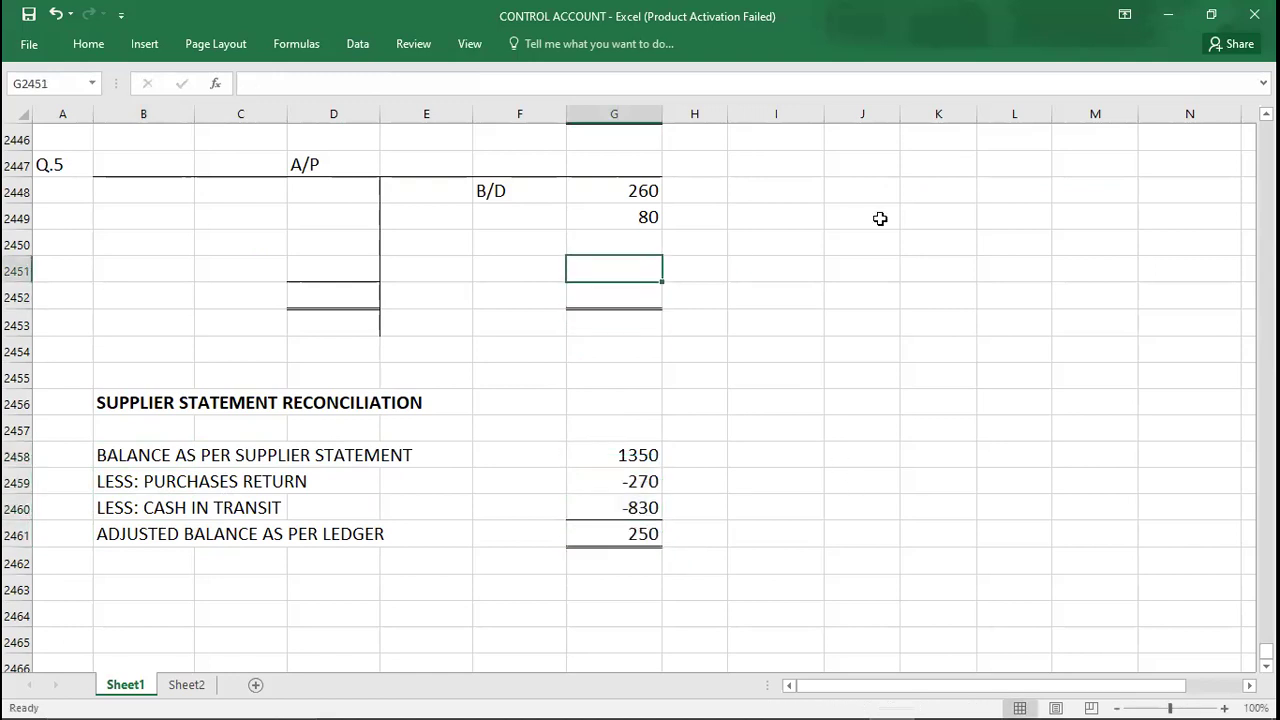
key(shift+Up)
key(shift+Up)
key(shift+Up)
key(Down)
text(340)
key(Left)
key(Left)
key(Left)
text(340)
Enter the closing balance on the debit side of the A/P account, with C/D in C2451 and 340 in D2451
key(Up)
key(Left)
text(C/D)
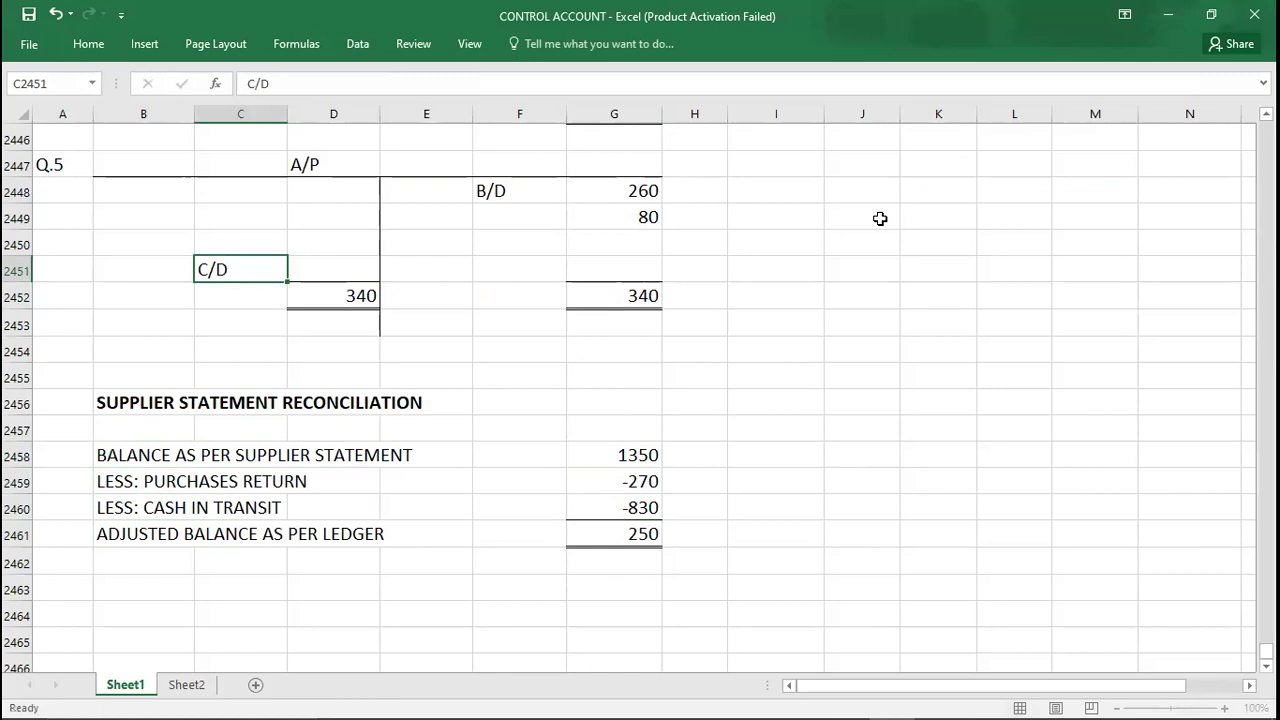
key(Right)
text(340)
key(Down)
key(Left)
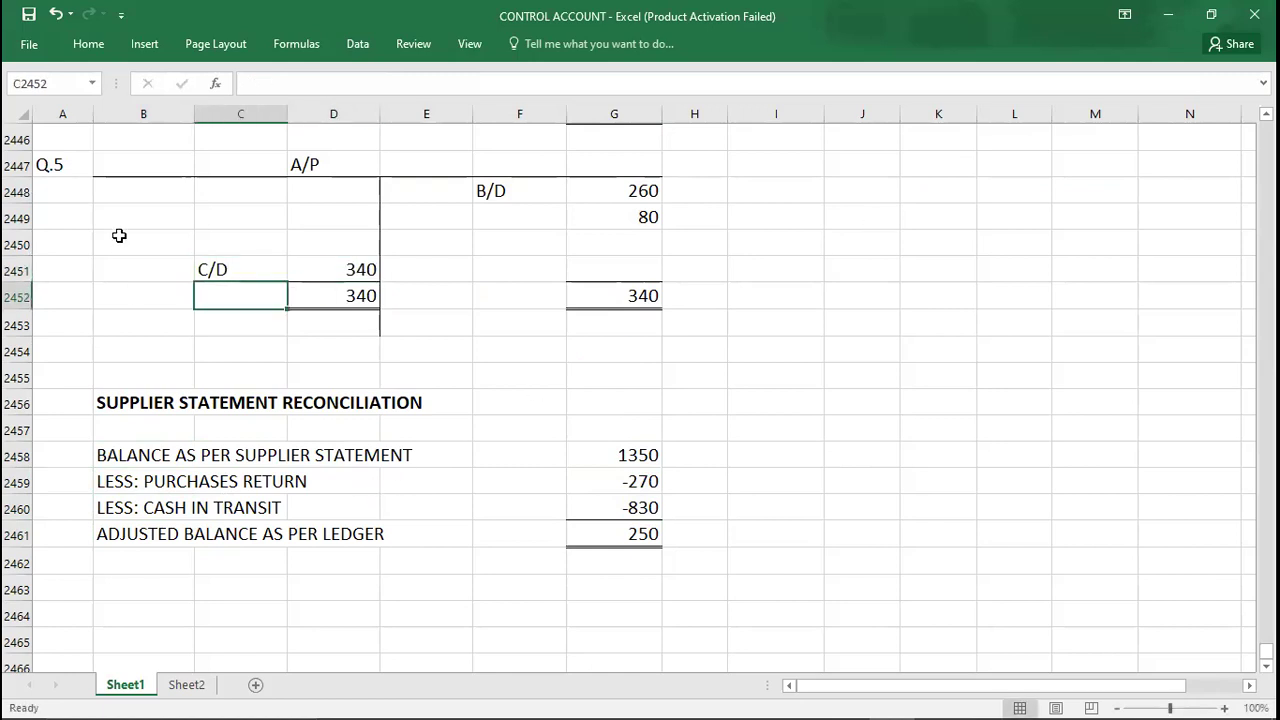
Check Q.5's answer options in the question PDF and enter C in A2448 under the Q.5 label
click(78, 167)
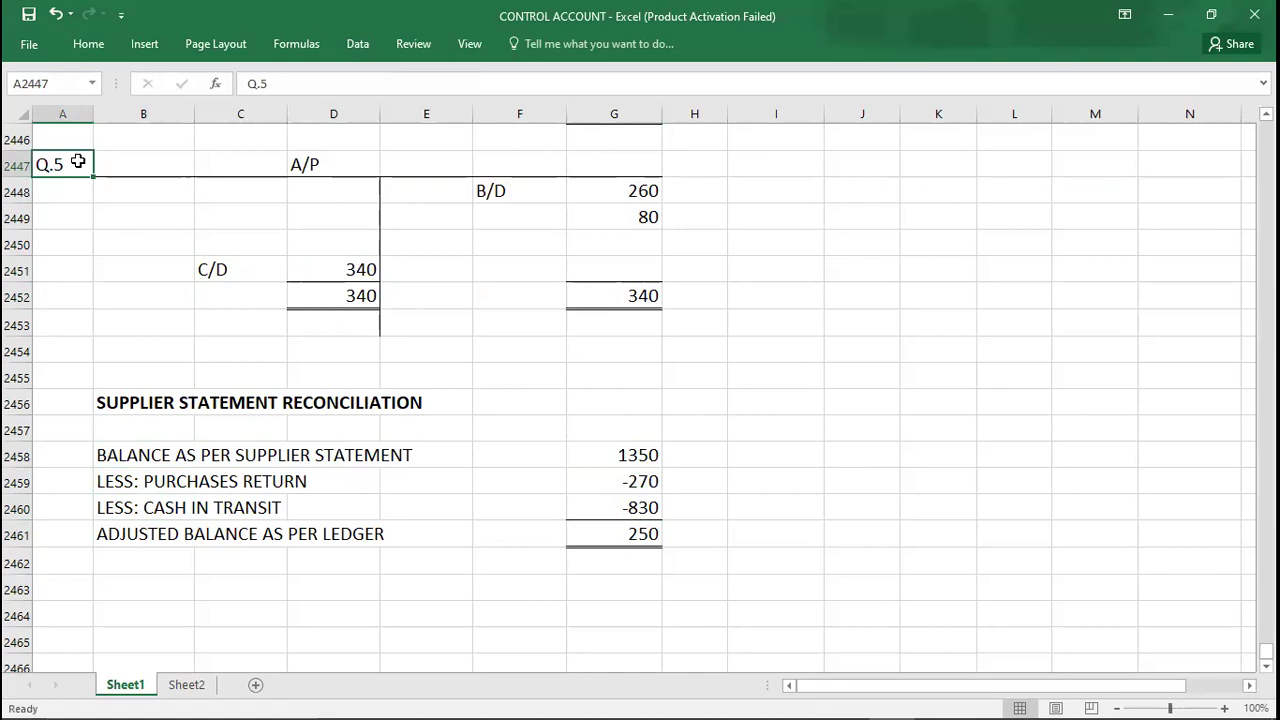
key(alt+Tab)
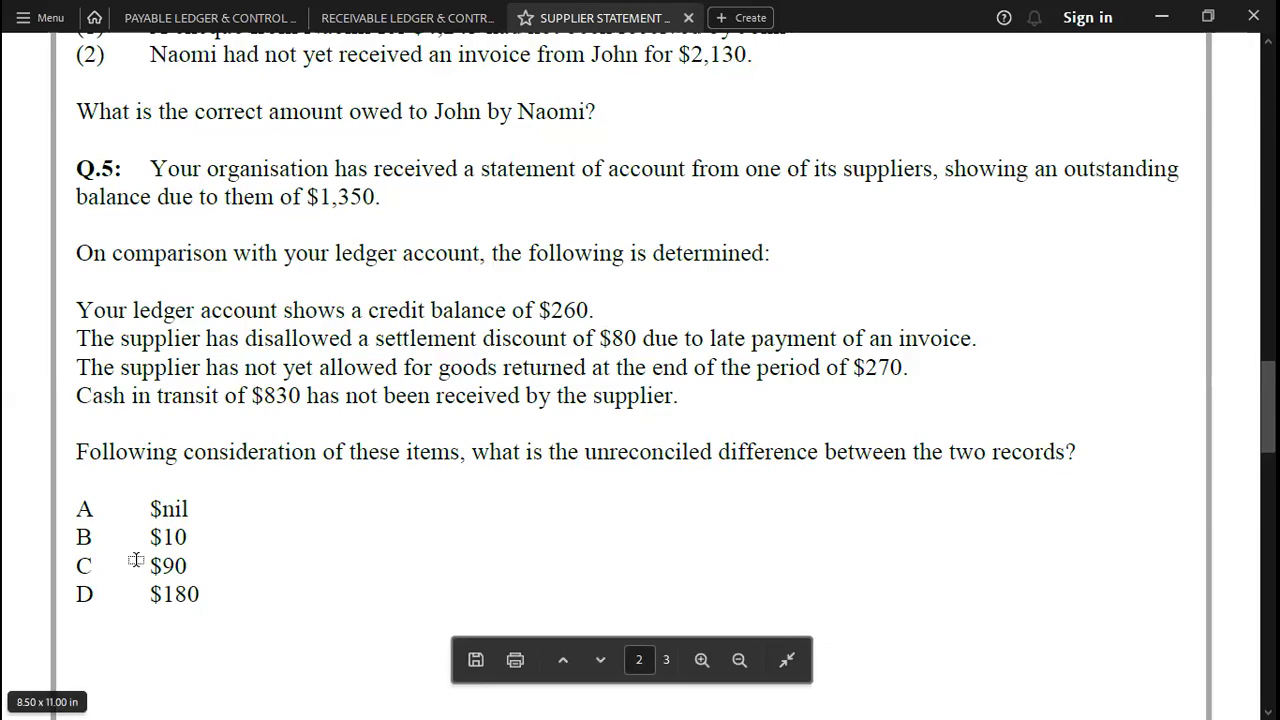
key(alt+Tab)
key(Up)
key(Down)
key(Down)
text(C)
Write 340-250=90 in B2463 below the reconciliation and bring up Q.6 in the question PDF
key(Down)
key(Down)
key(Down)
key(Down)
key(Down)
key(Down)
key(Down)
key(Down)
key(Down)
key(Down)
key(Down)
key(Down)
key(Down)
key(Down)
key(Down)
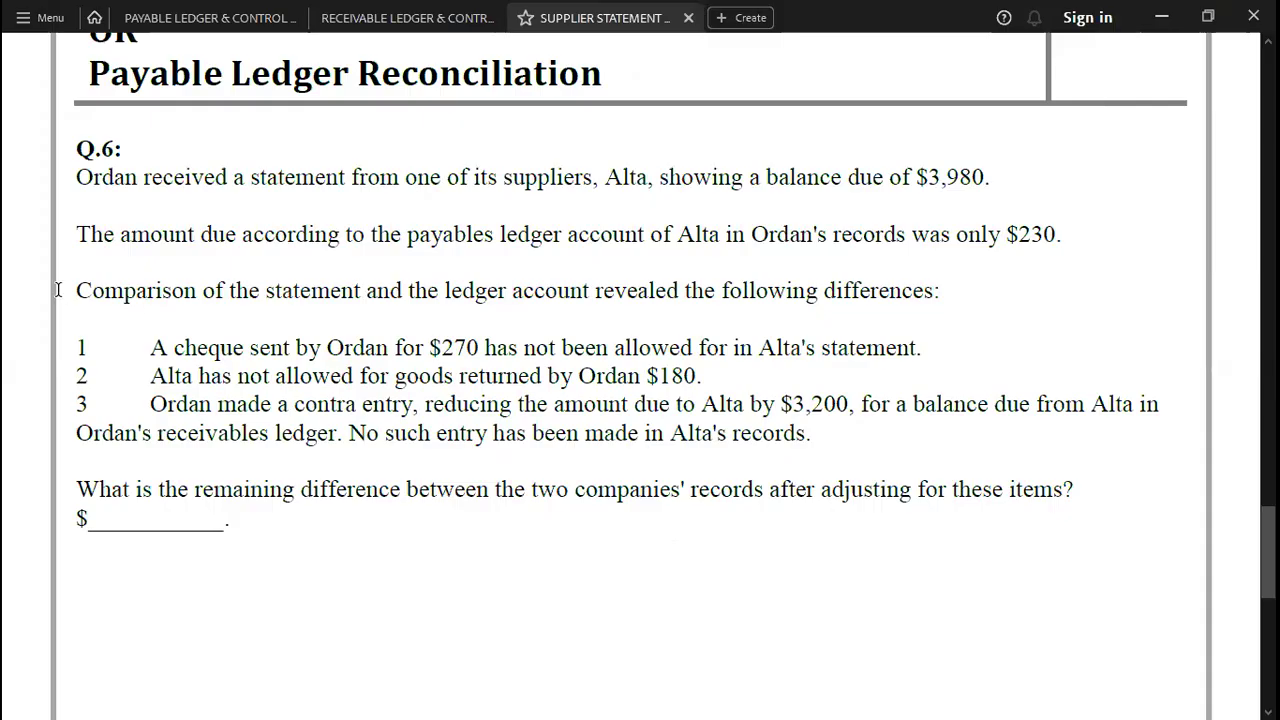
In the CONTROL ACCOUNT Excel workbook, copy Q.5's A/P account and reconciliation from B2447:G2461 to B2465
key(alt+Tab)
key(alt+Tab)
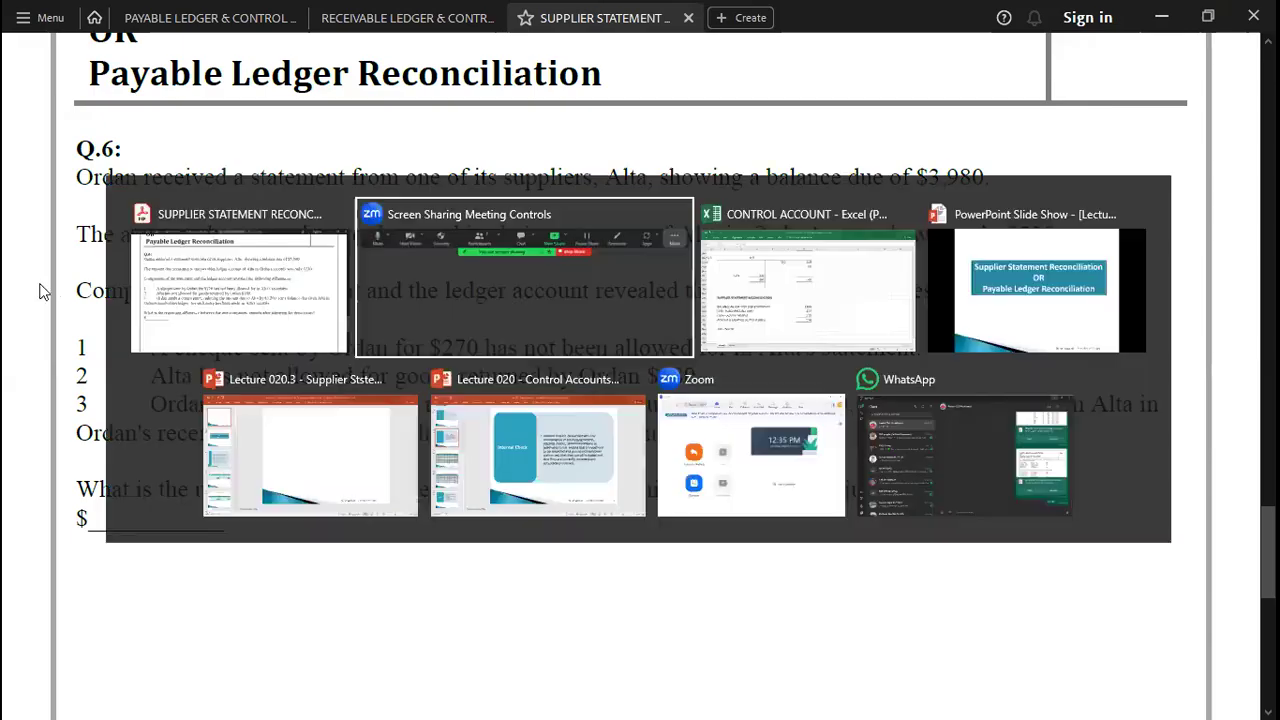
key(Up)
key(Right)
key(Down)
key(shift+Right)
key(shift+Right)
key(shift+Right)
key(shift+Right)
key(shift+Right)
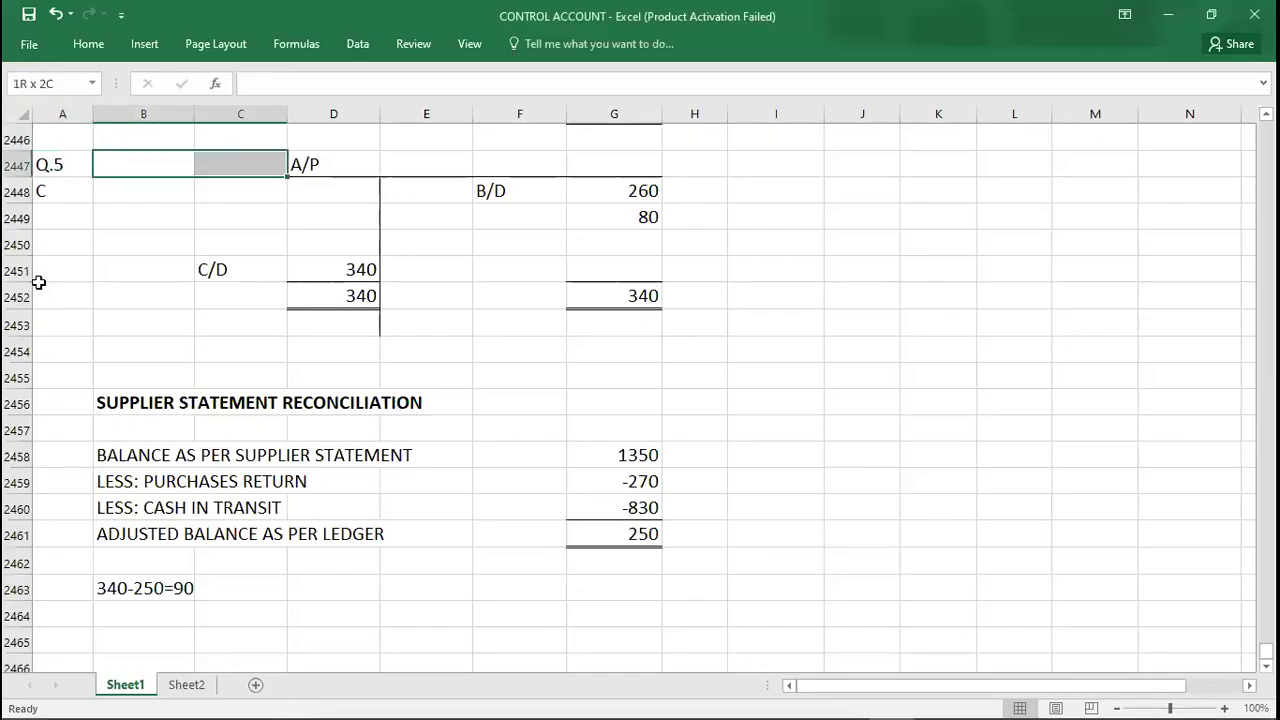
key(shift+Down)
key(shift+Down)
key(shift+Down)
key(shift+Down)
key(shift+Down)
key(shift+Down)
key(shift+Down)
key(shift+Down)
key(shift+Down)
key(shift+Down)
key(shift+Down)
key(shift+Down)
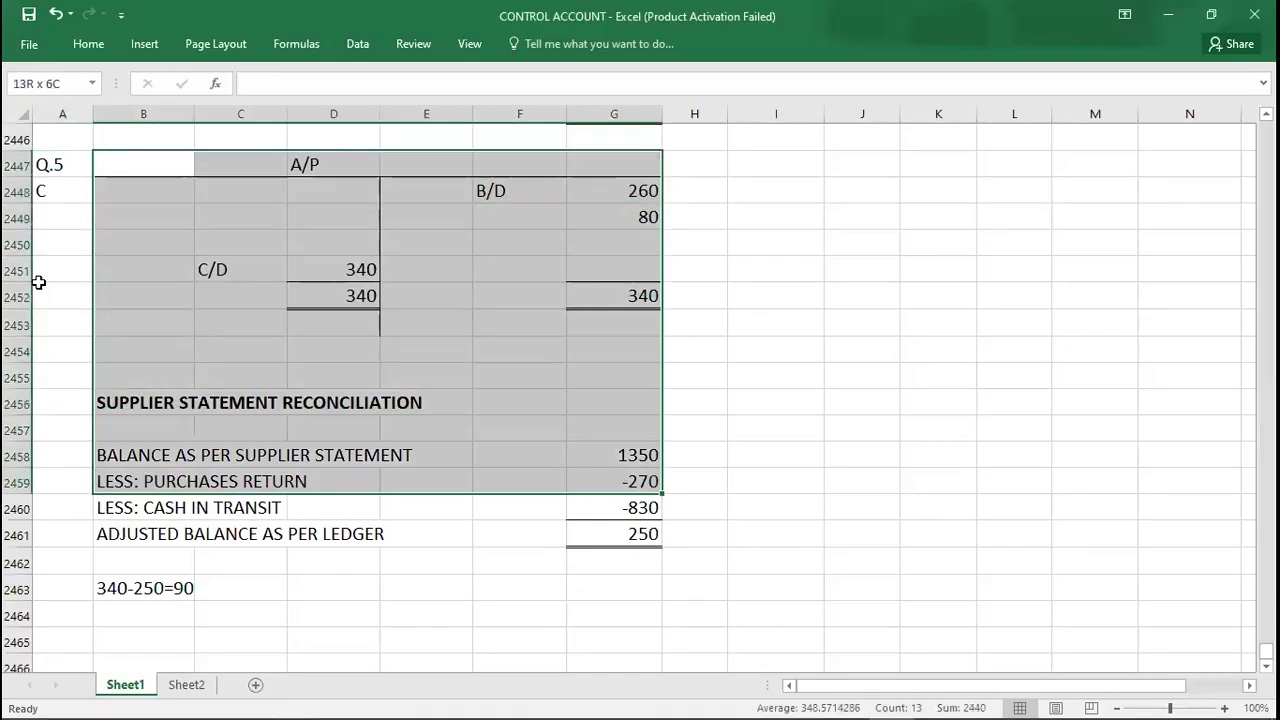
key(shift+Down)
key(shift+Down)
key(ctrl+c)
key(Down)
key(Down)
key(Down)
key(Down)
key(Down)
key(Down)
key(Down)
key(Down)
key(Down)
key(Down)
key(Down)
key(Down)
key(Down)
key(Down)
key(Down)
key(Down)
key(Down)
key(Down)
key(Down)
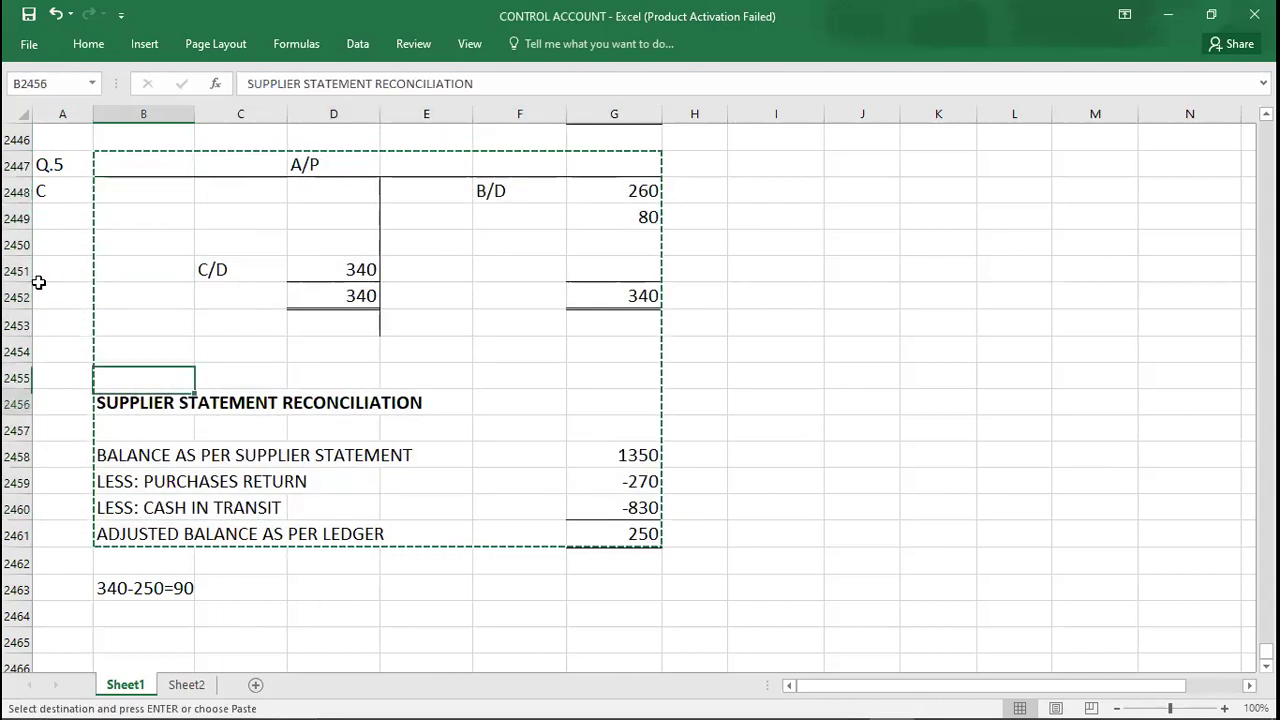
key(Up)
key(ctrl+v)
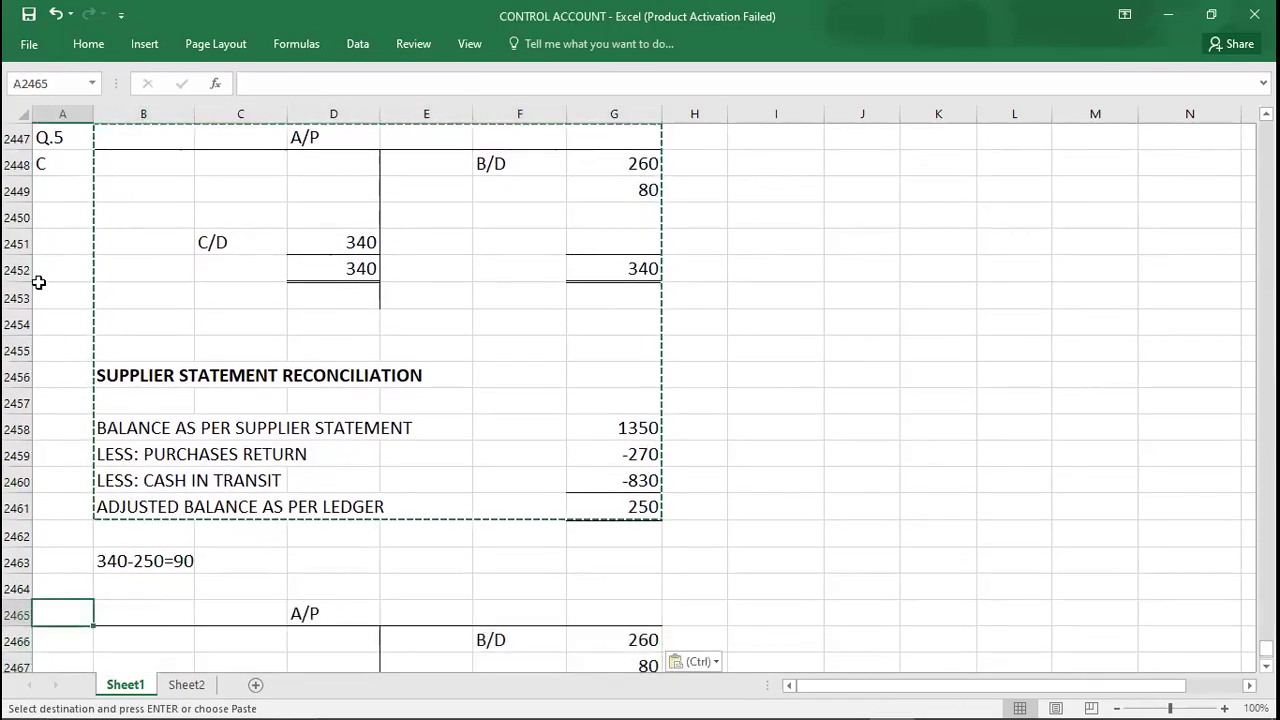
Label the copied block Q.6 in A2465
key(Left)
text(Q.6)
key(ctrl+Return)
Clear the copied entries and totals from Q.6's A/P account in B2466:G2470
key(Down)
key(Down)
key(Down)
key(Down)
key(Down)
key(Down)
key(Down)
key(Down)
key(Down)
key(Down)
key(Down)
key(Down)
key(Down)
key(Down)
key(Down)
key(Down)
key(Down)
key(Down)
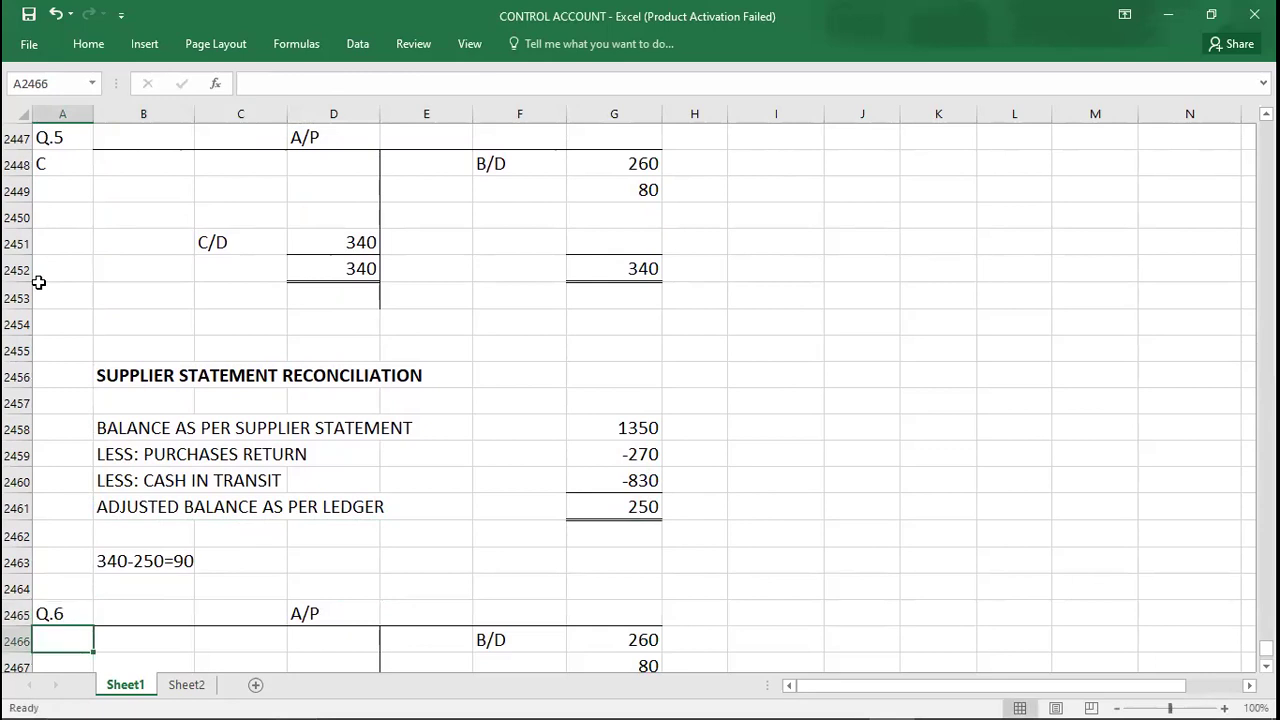
key(Up)
key(Up)
key(Up)
key(Up)
key(Up)
key(Up)
key(Up)
key(Up)
key(Up)
key(Up)
key(Up)
key(Up)
key(Up)
key(Up)
key(Up)
key(Up)
key(Up)
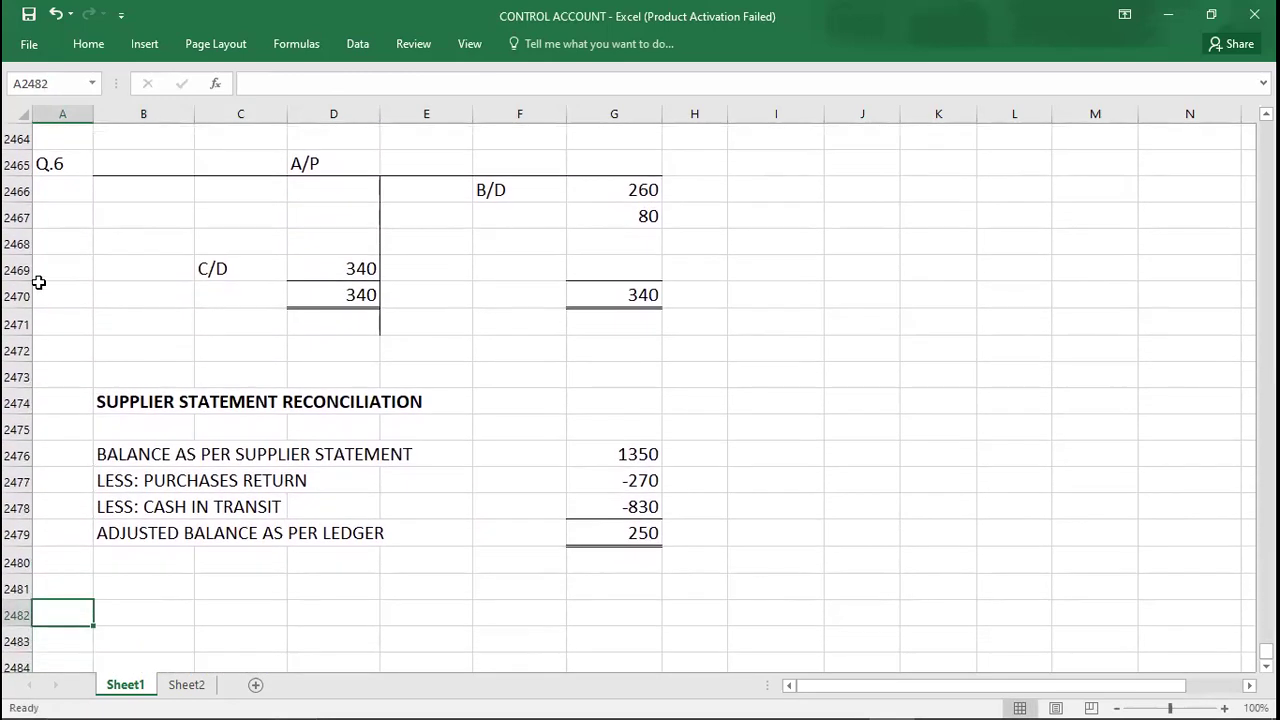
key(Right)
key(shift+Right)
key(shift+Right)
key(shift+Right)
key(shift+Right)
key(shift+Right)
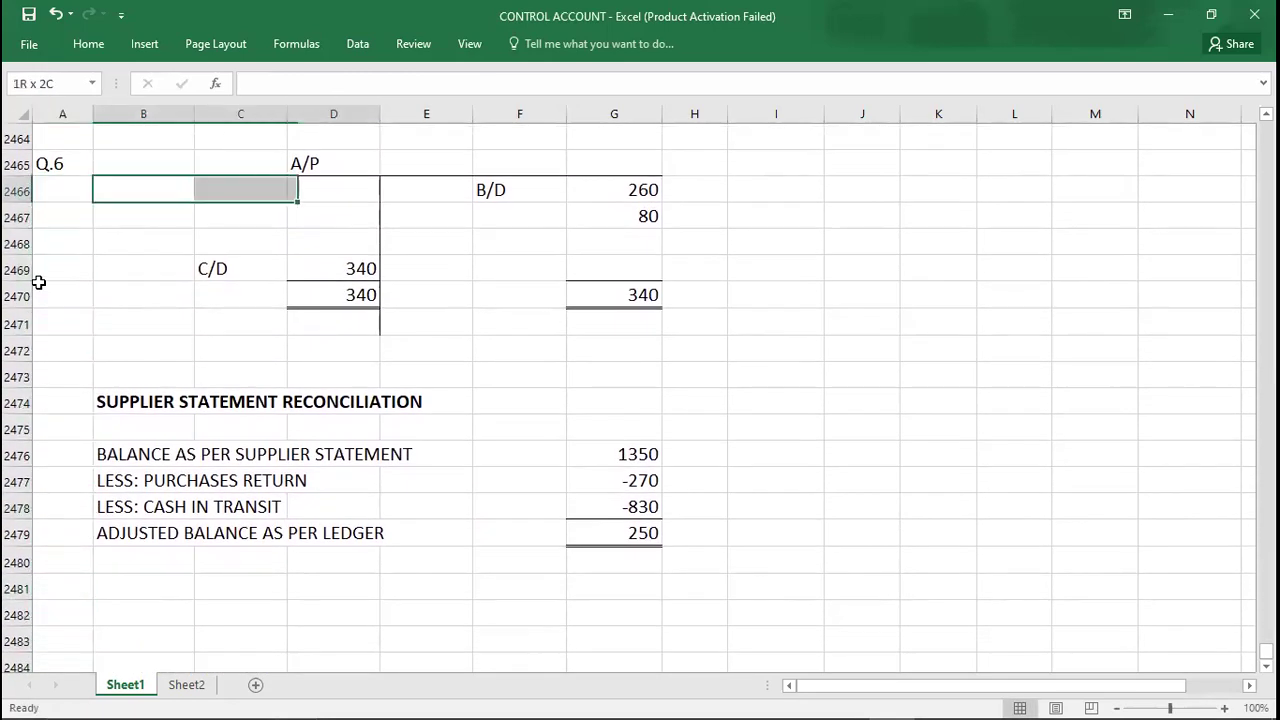
key(shift+Down)
key(shift+Down)
key(shift+Down)
key(shift+Down)
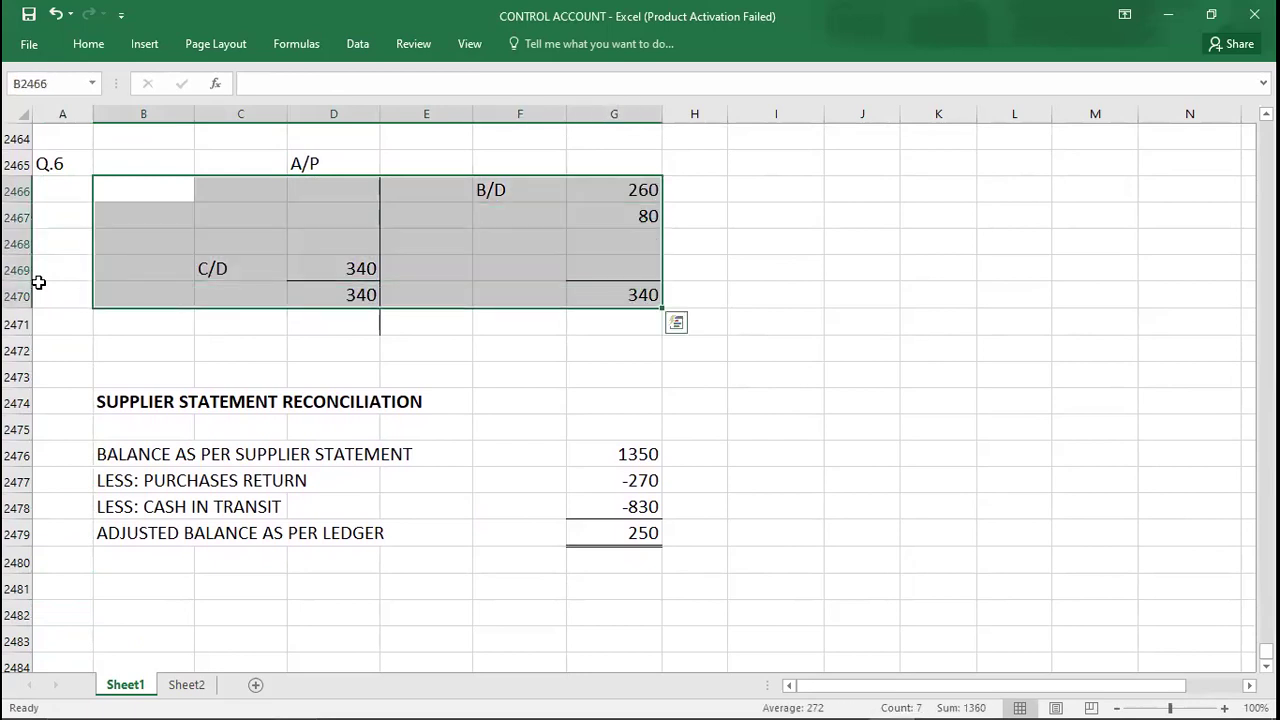
key(Delete)
Clear the copied amounts from Q.6's supplier statement reconciliation in G2474:G2481, keeping the row labels
key(Down)
key(Down)
key(Right)
key(Down)
key(Down)
key(Down)
key(Down)
key(Down)
key(Down)
key(Right)
key(Right)
key(Right)
key(Right)
key(Right)
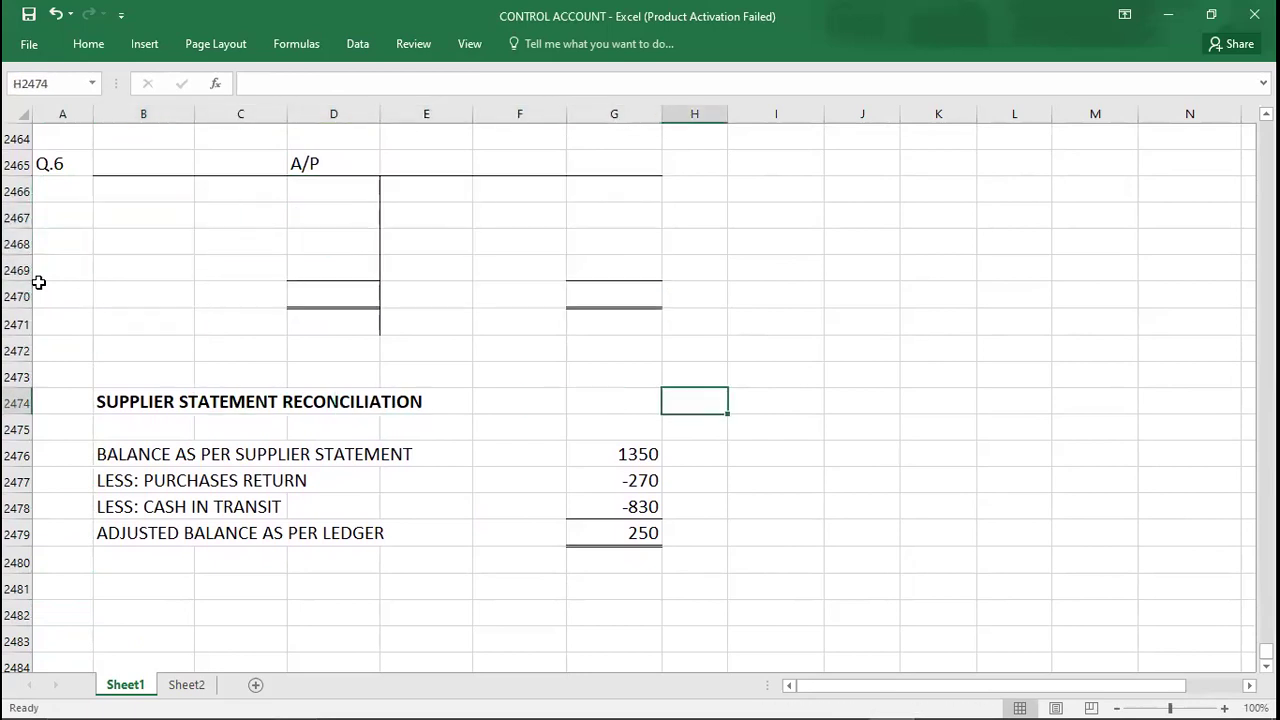
key(Left)
key(shift+Down)
key(shift+Down)
key(shift+Down)
key(shift+Down)
key(shift+Down)
key(shift+Down)
key(shift+Down)
key(Delete)
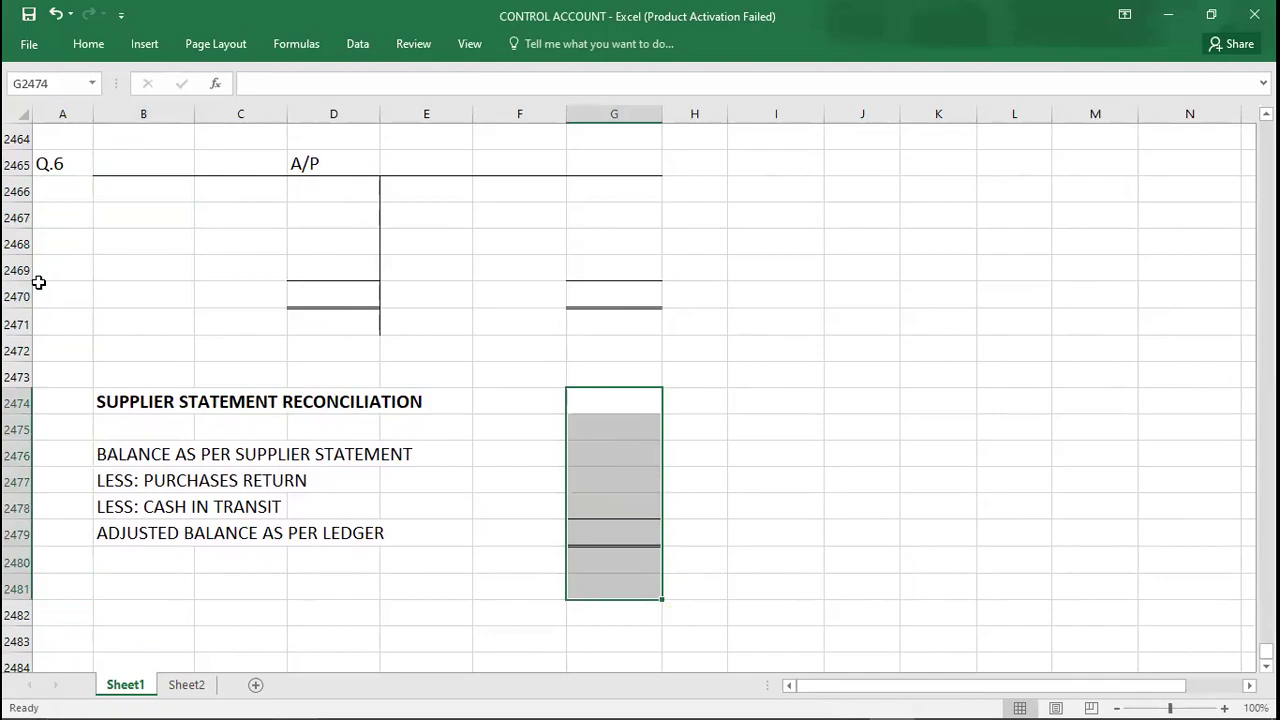
Check Q.6's statement balance in the question PDF and enter 3980 in G2476 as the balance as per supplier statement
key(Down)
key(alt+Tab)
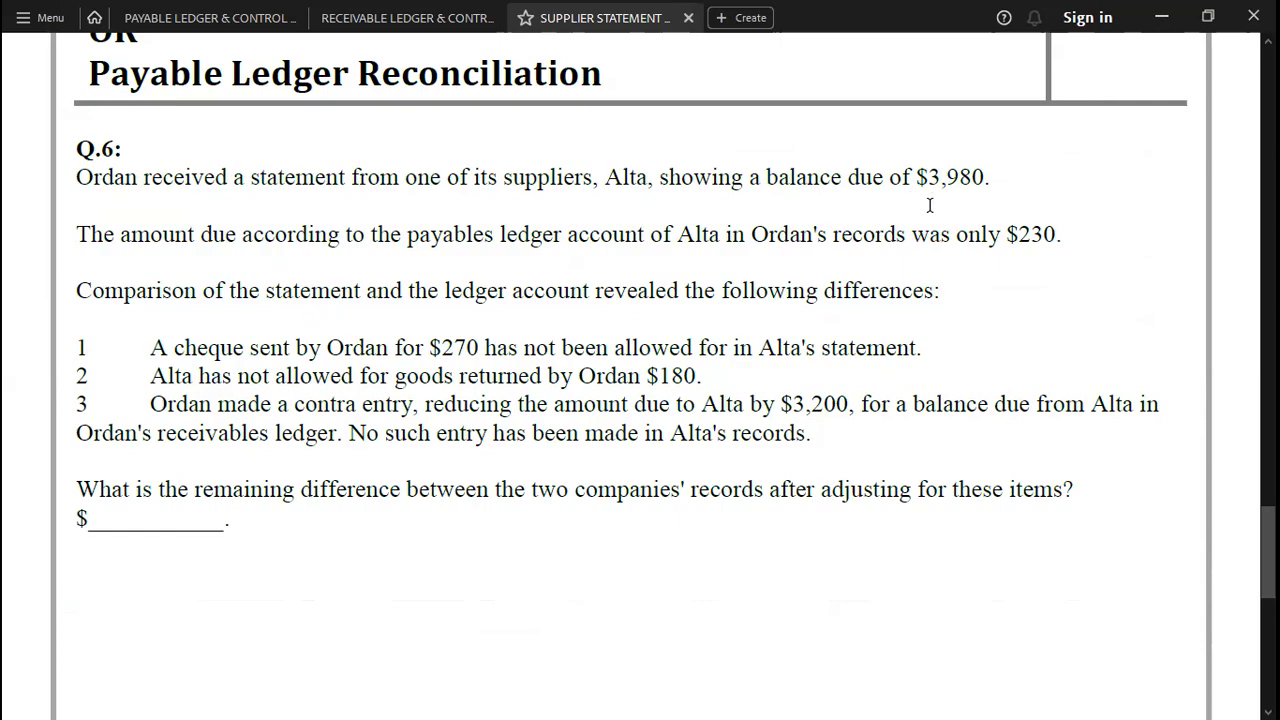
key(alt+Tab)
key(Down)
key(Down)
key(Down)
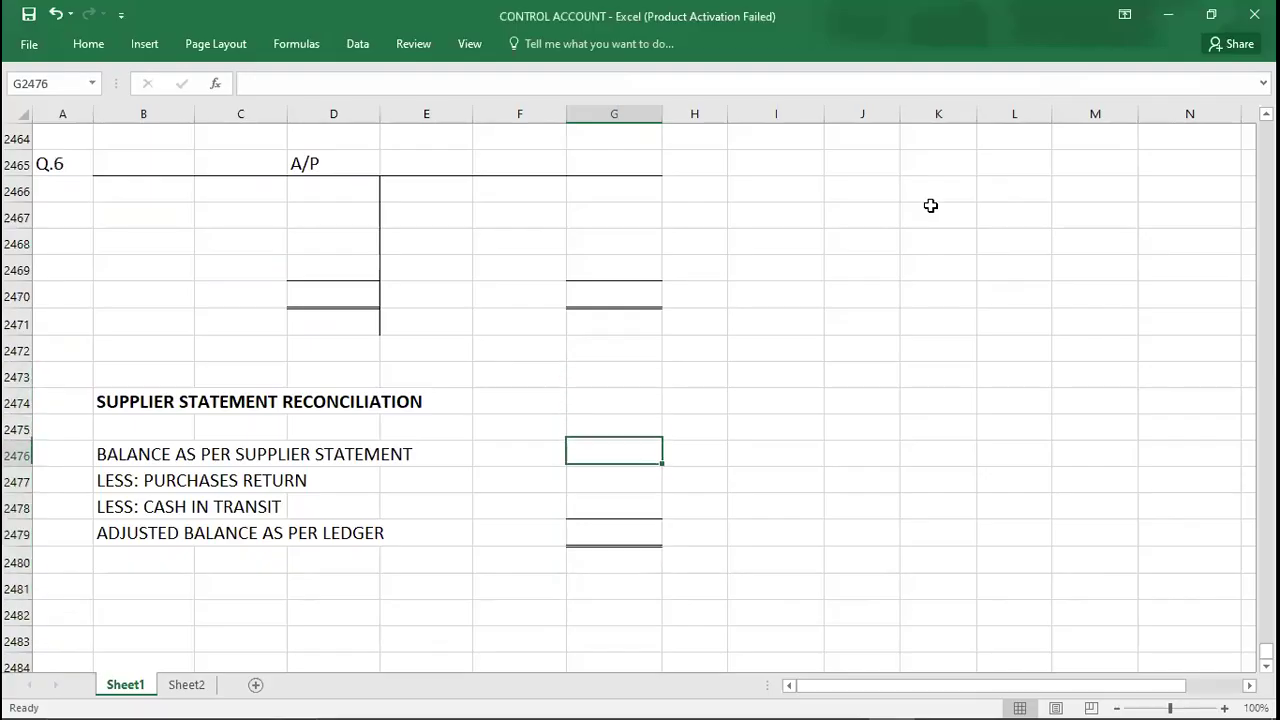
text(3980)
key(Return)
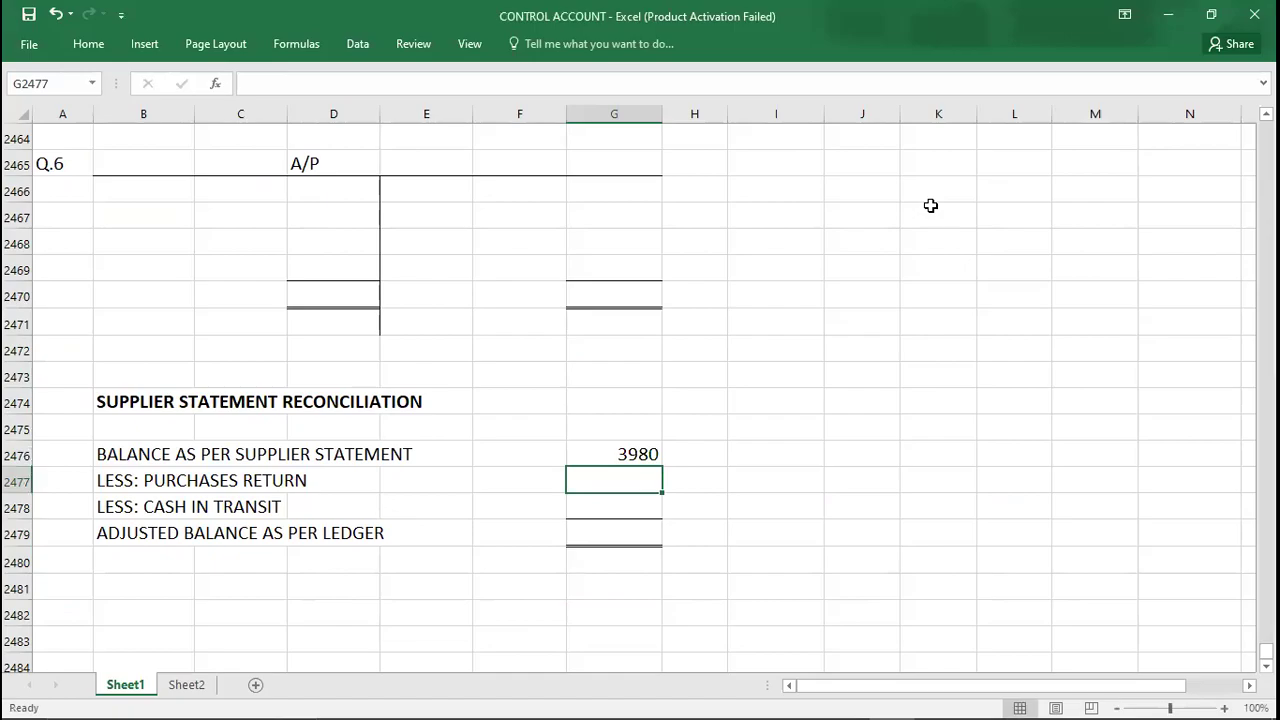
Enter Q.6's opening A/P balance from the question PDF, with B/D in F2466 and 230 in G2466, and check the cheque difference there
key(alt+Tab)
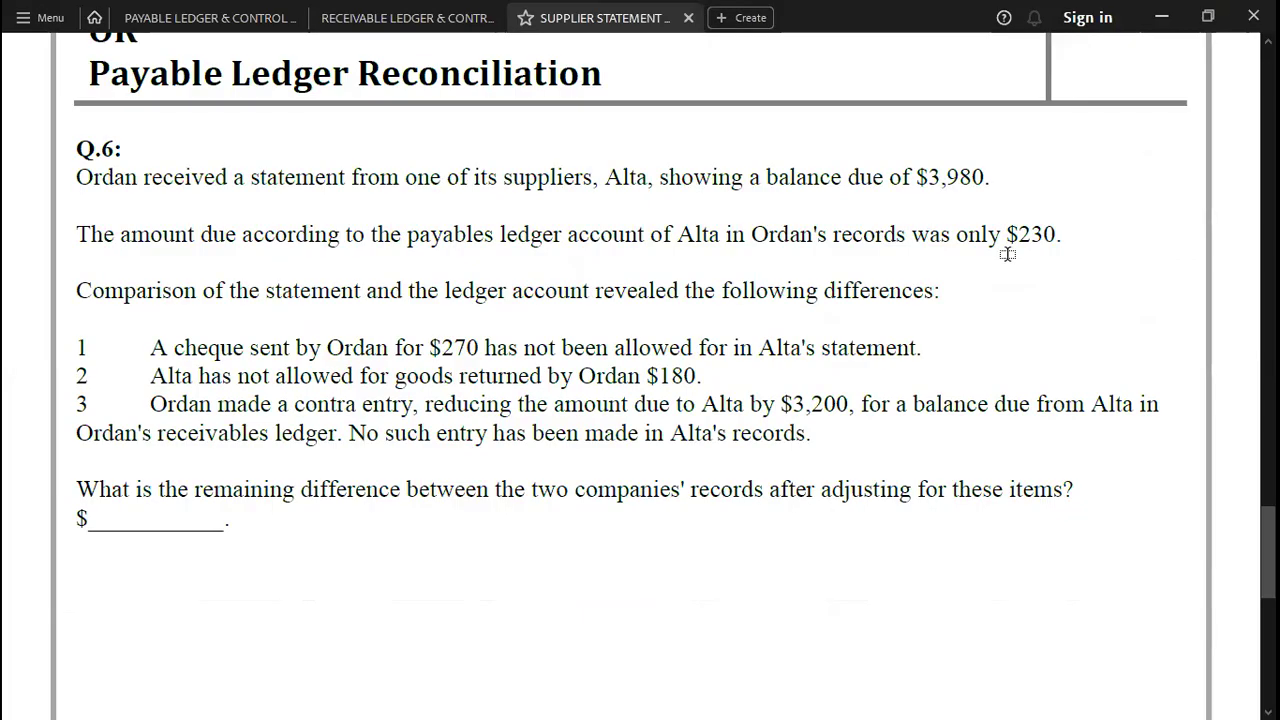
key(alt+Tab)
key(Up)
key(Up)
key(Up)
key(Up)
key(Up)
key(Up)
key(Up)
key(Up)
key(Up)
key(Up)
key(Up)
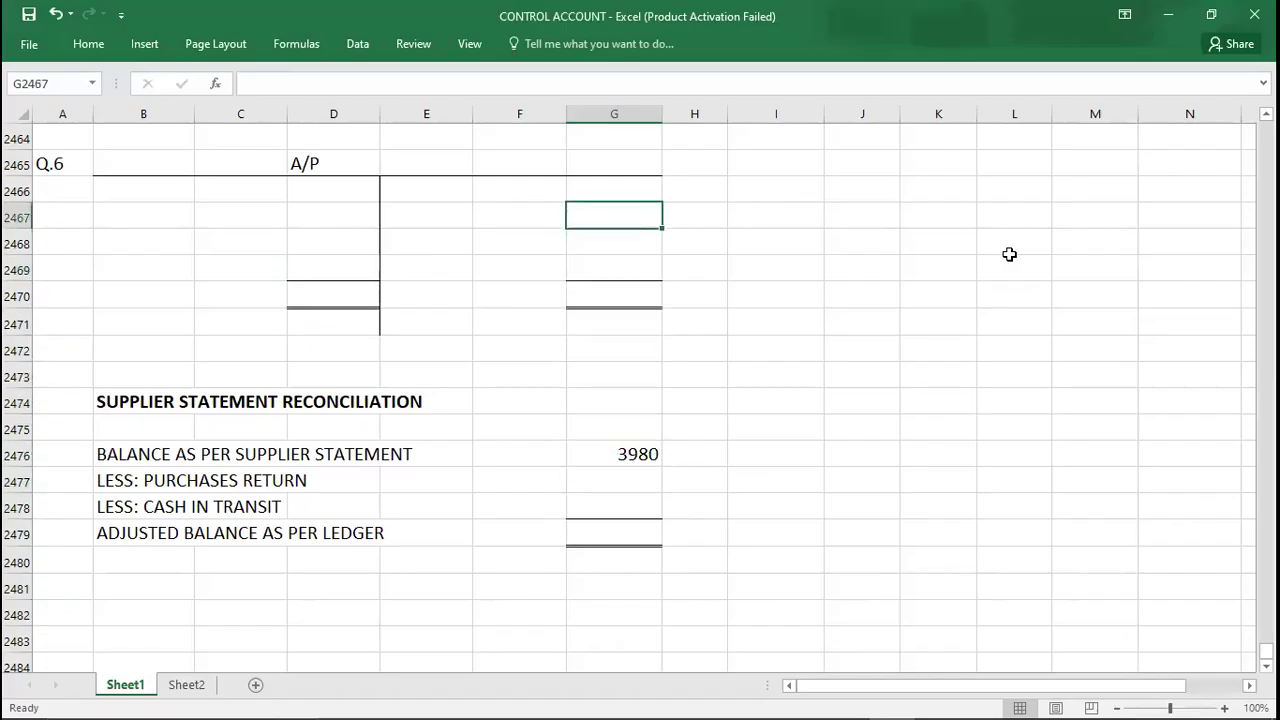
key(Left)
text(B/D)
key(Tab)
text(230)
key(Return)
key(alt+Tab)
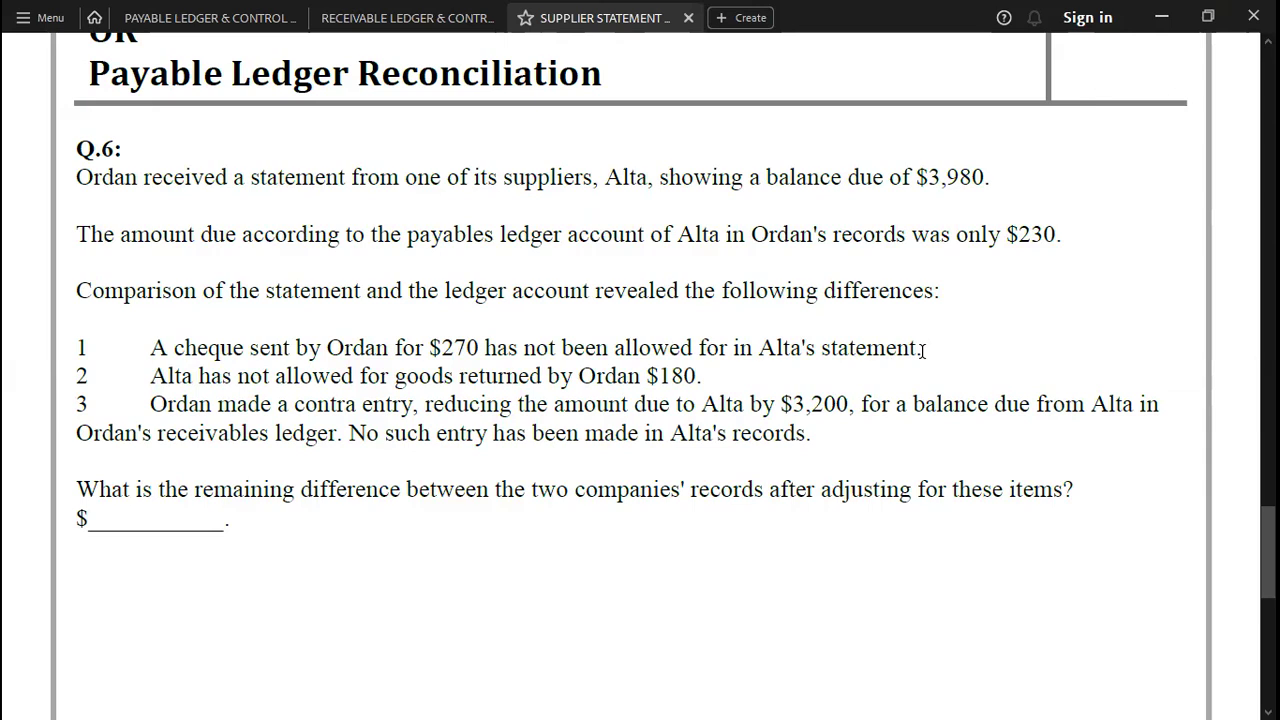
key(alt+Tab)
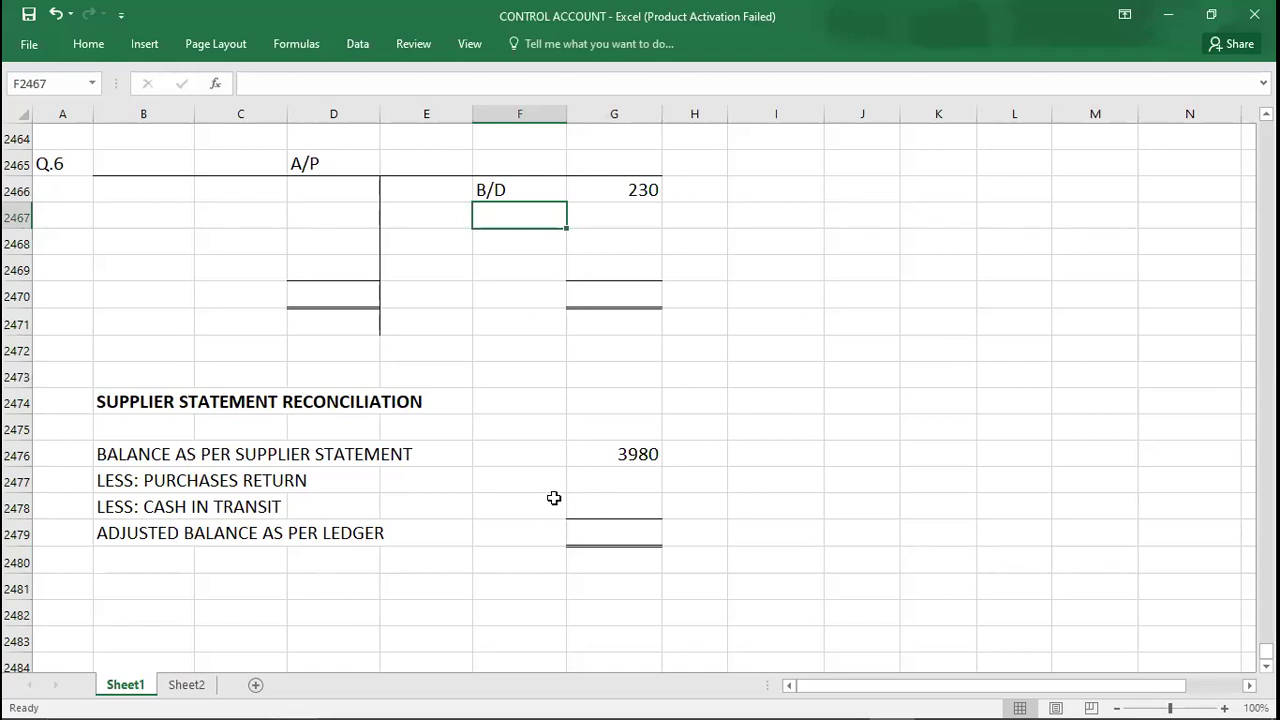
Change the purchases return label in B2477 of Q.6's reconciliation to LESS: PAYAMENTS
double_click(127, 477)
key(Right)
key(Right)
key(Right)
key(Delete)
key(Delete)
key(Delete)
key(Delete)
key(Delete)
key(Delete)
key(Delete)
key(Delete)
key(Delete)
key(Delete)
key(Delete)
key(Delete)
key(Delete)
key(Delete)
key(Delete)
key(Delete)
text(PAYAMENTS)
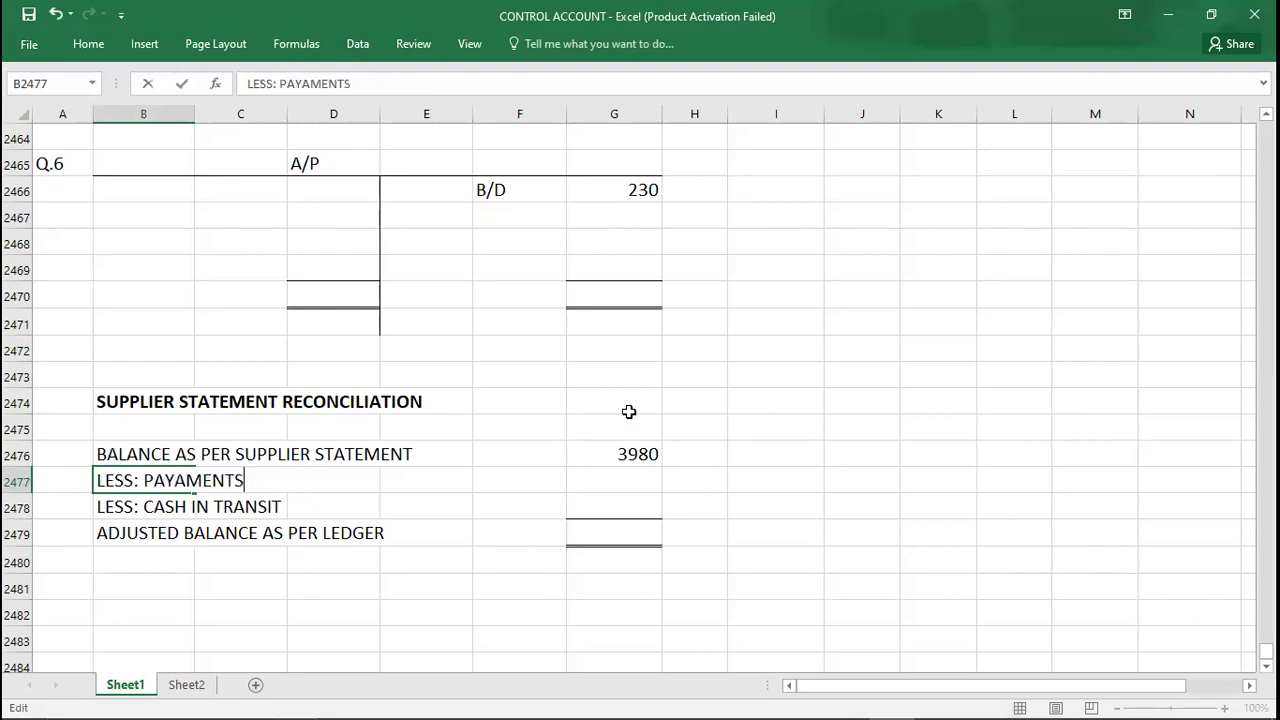
Check the unrecorded cheque amount in the question PDF and enter -270 in G2477 for the payments line
key(Tab)
key(Tab)
key(Tab)
key(Tab)
key(Tab)
text(=)
key(alt+Tab)
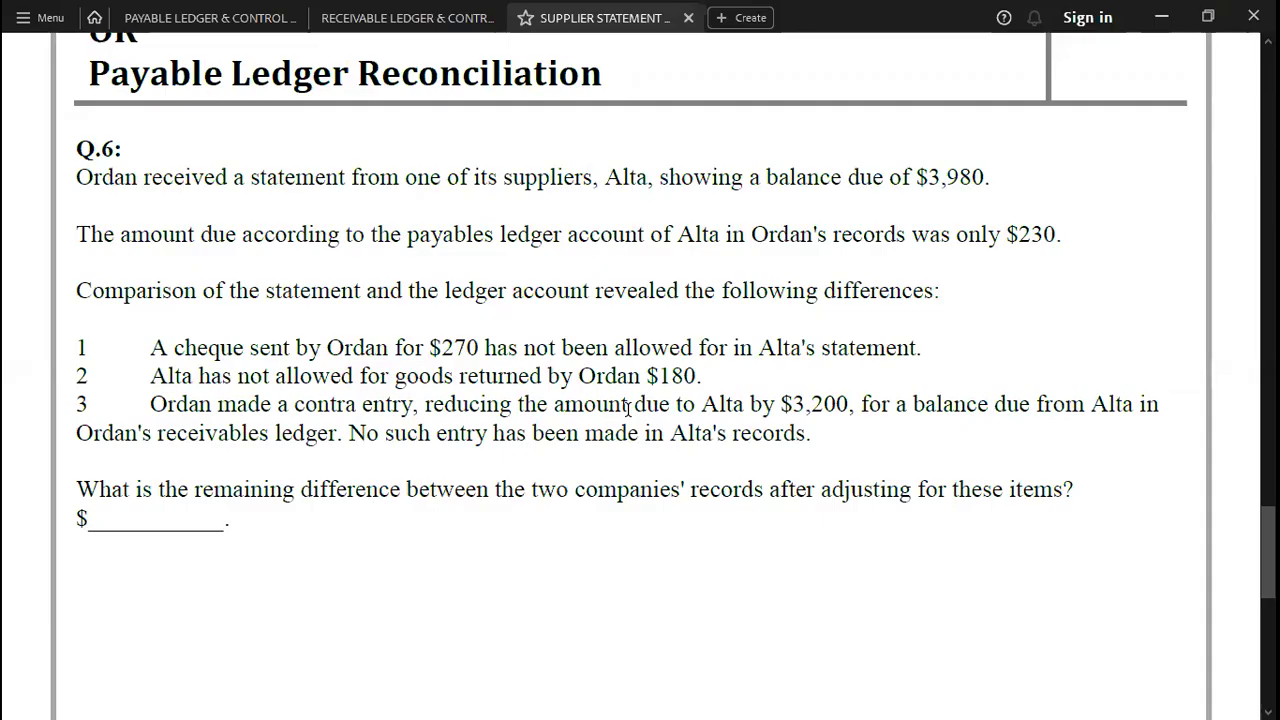
key(alt+Tab)
text(270)
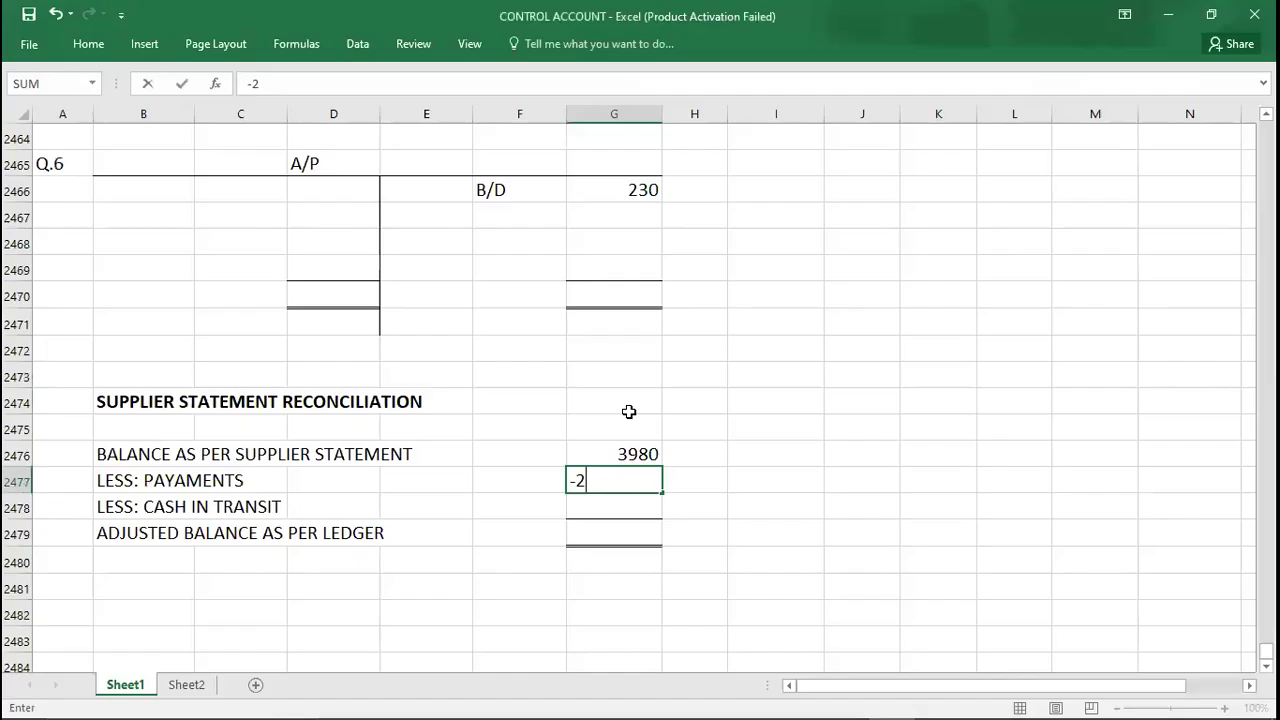
key(Return)
Check Q.6's goods returned item in the question PDF and change the cash in transit label in B2478 to LESS: PURCHASE RETURN
key(alt+Tab)
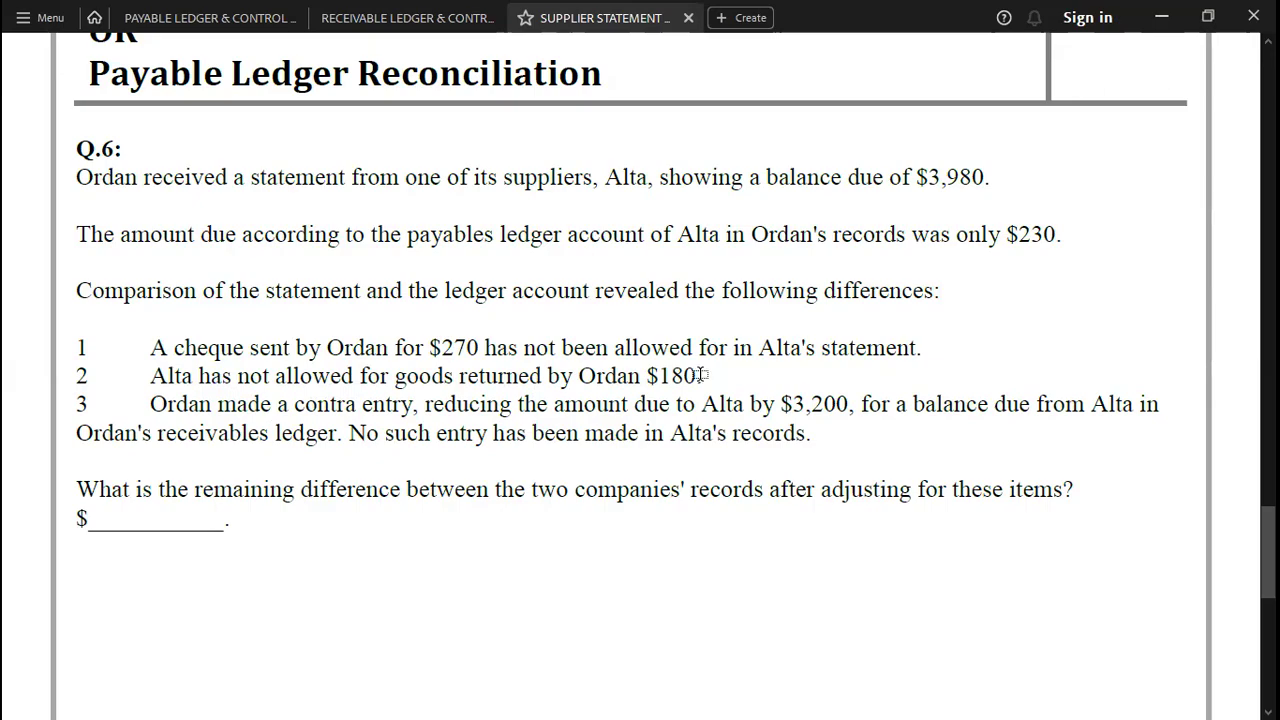
key(alt+Tab)
click(138, 523)
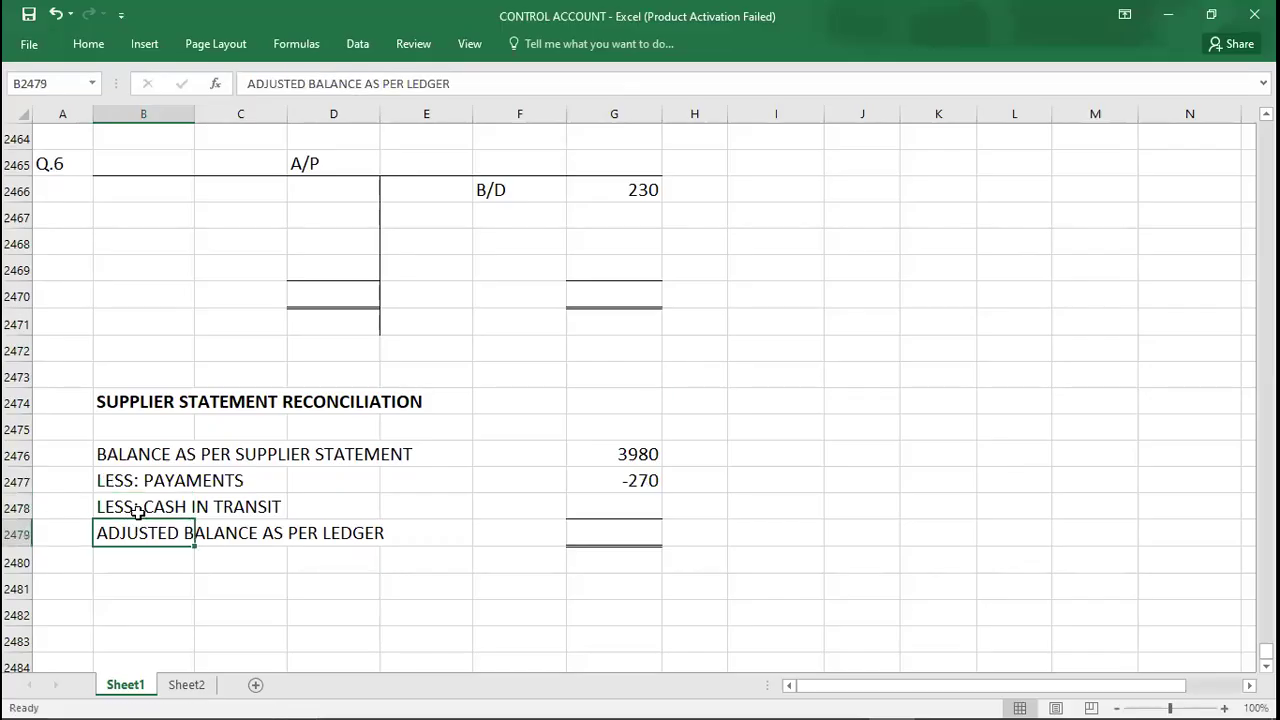
double_click(145, 507)
key(Delete)
key(Delete)
key(Delete)
key(Delete)
key(Delete)
key(Delete)
key(Delete)
key(Delete)
key(Delete)
key(Delete)
key(Delete)
key(Delete)
key(Delete)
key(Delete)
key(Delete)
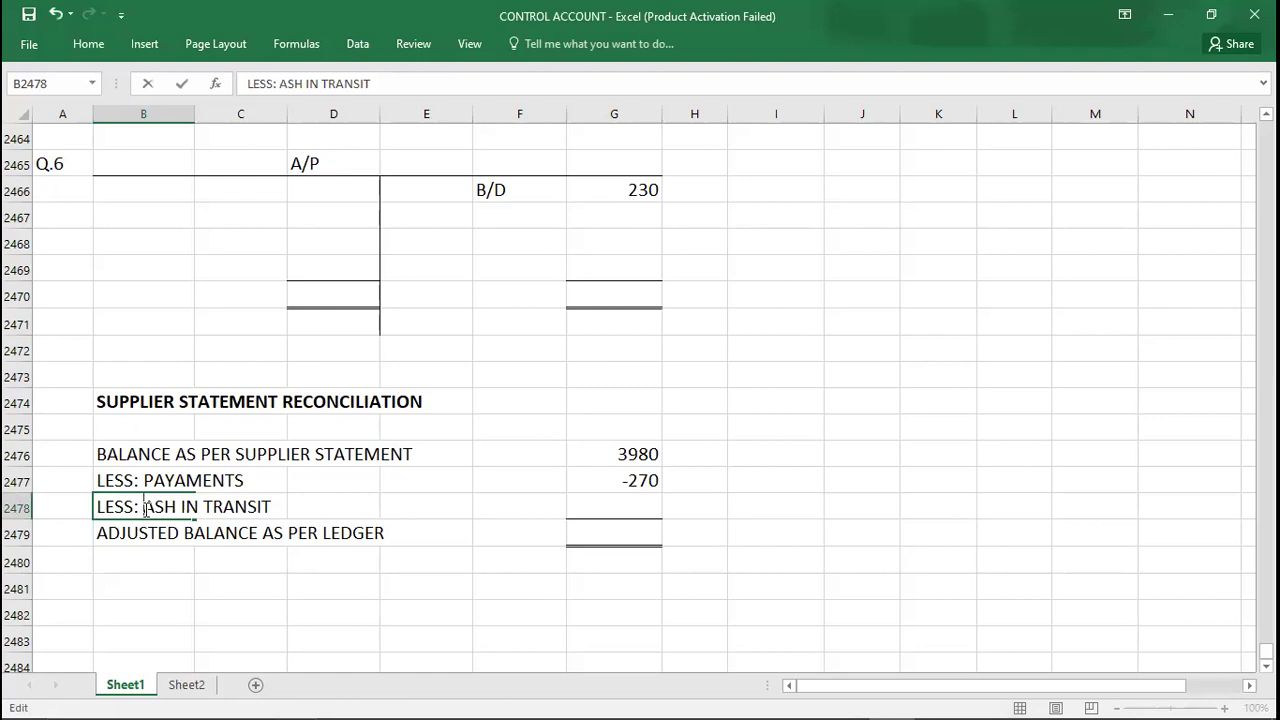
text(PUR)
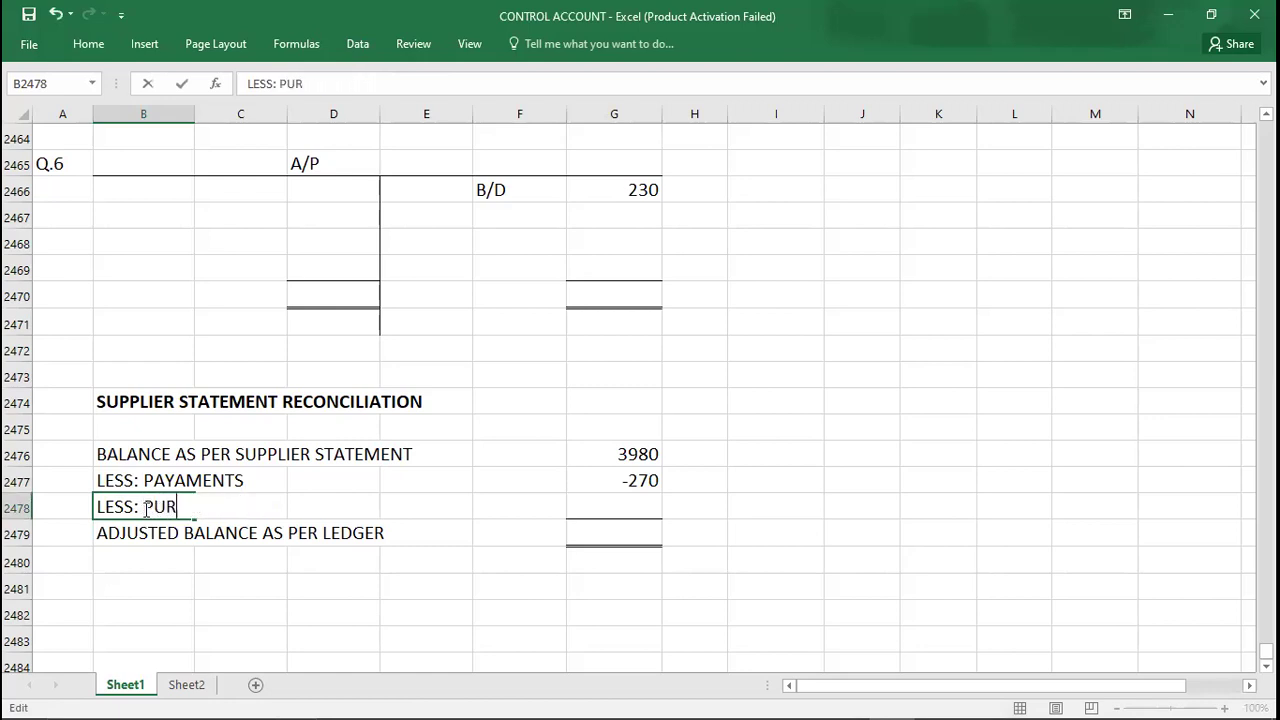
text(CHASE RETURN)
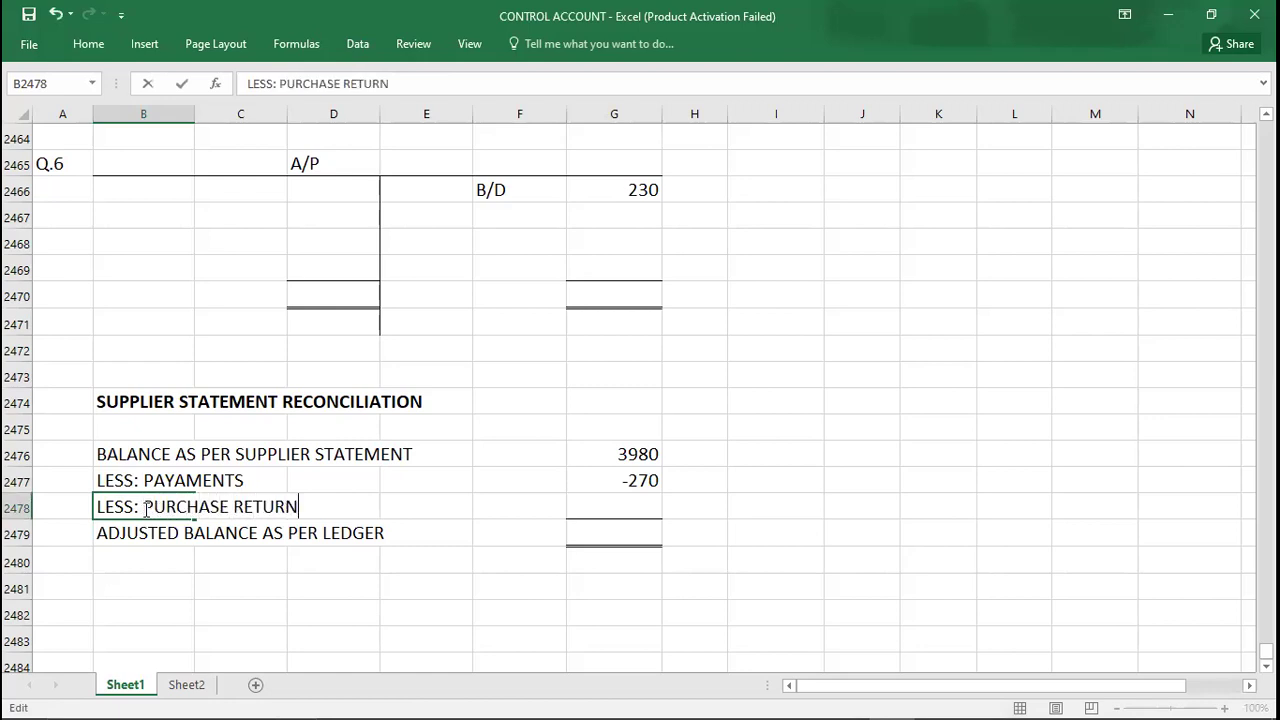
Check the goods returned amount in the question PDF and enter -180 in G2478 for the purchase return line
key(Tab)
key(Tab)
key(Tab)
key(Tab)
key(Tab)
text(-)
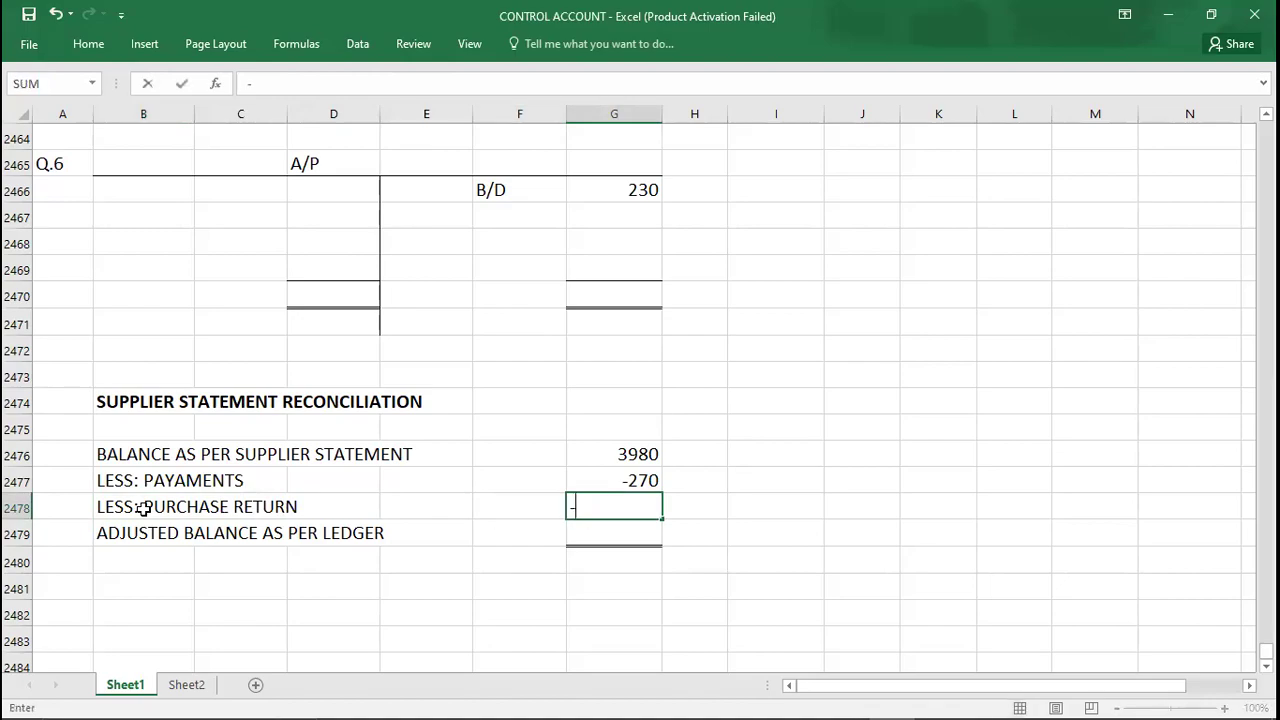
key(alt+Tab)
key(alt+Tab)
text(180)
key(Return)
Insert an entire row at row 2479, above the adjusted balance line of Q.6's reconciliation
click(51, 537)
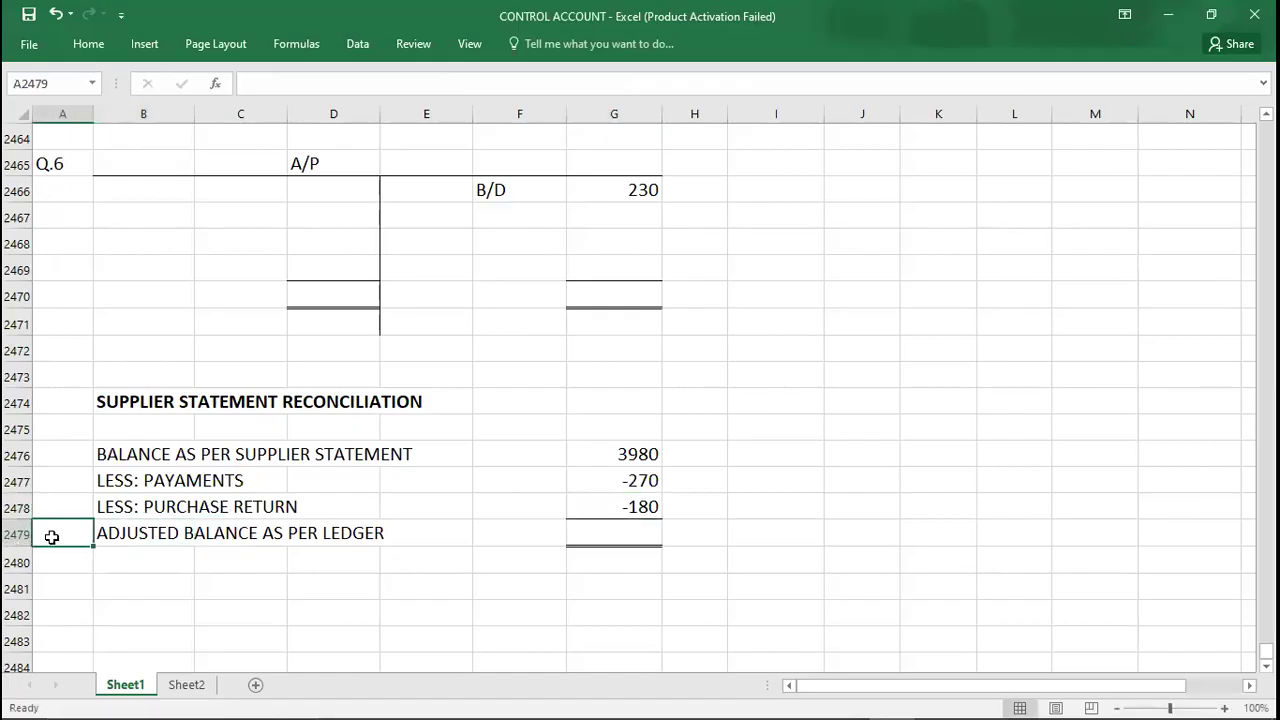
right_click(51, 537)
click(101, 295)
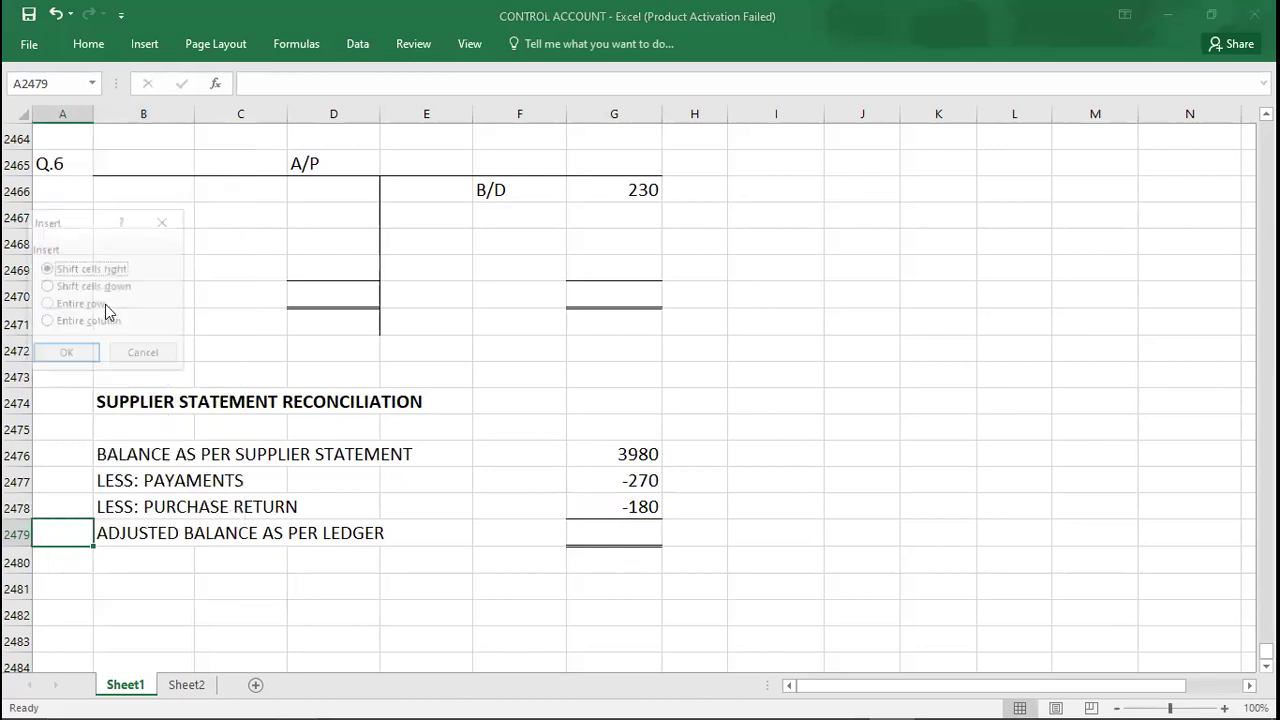
click(80, 304)
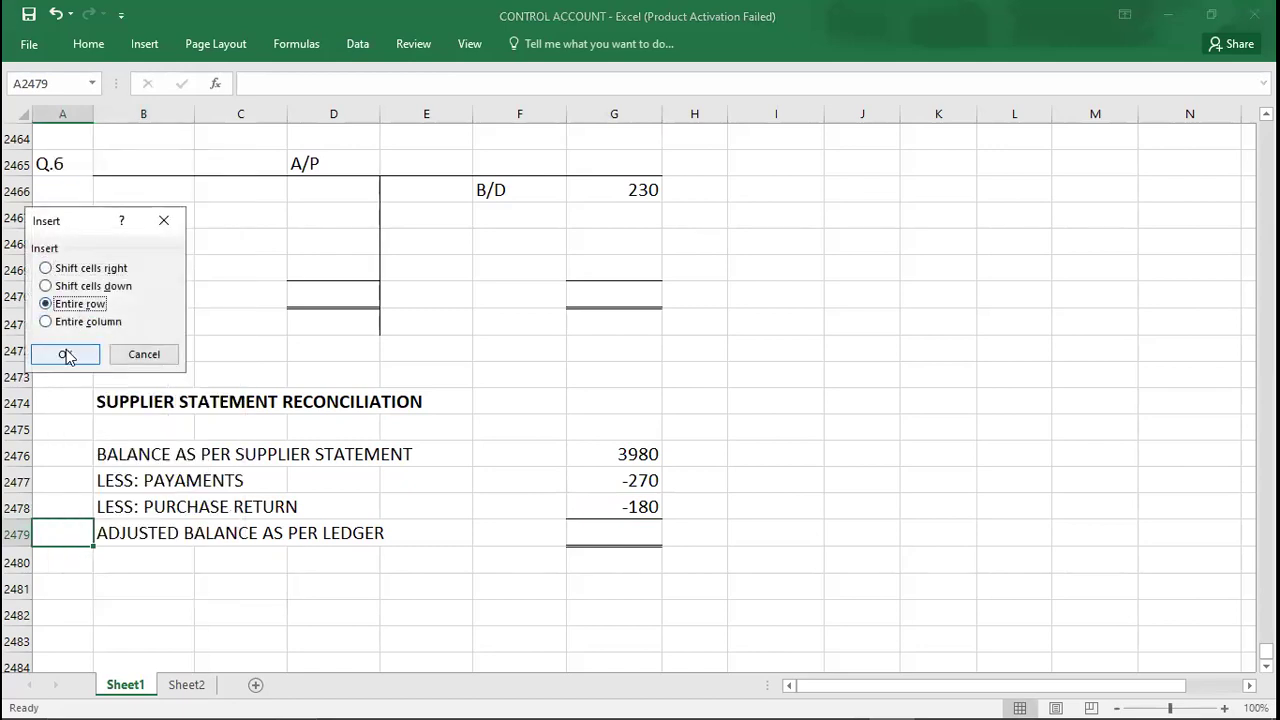
click(66, 353)
Read the contra entry difference in the question PDF and label B2479 as LESS: SET-OFF
key(alt+Tab)
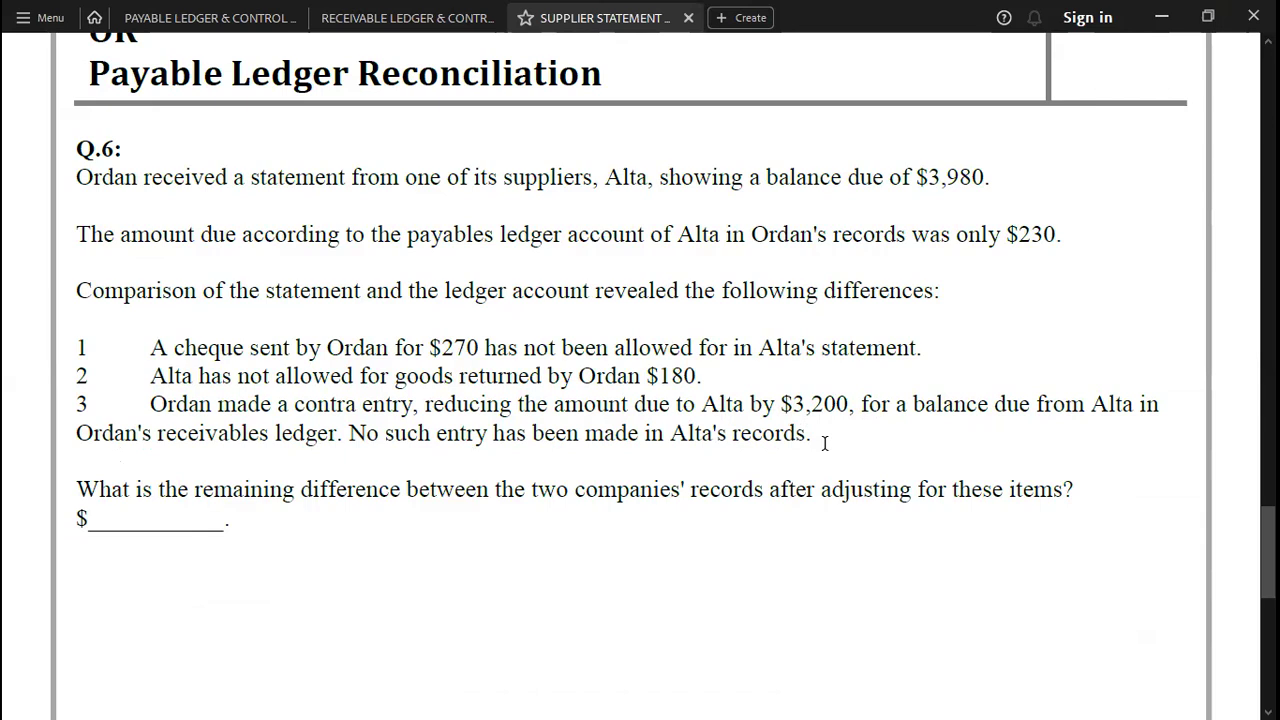
key(alt+Tab)
key(Right)
text(LESS:)
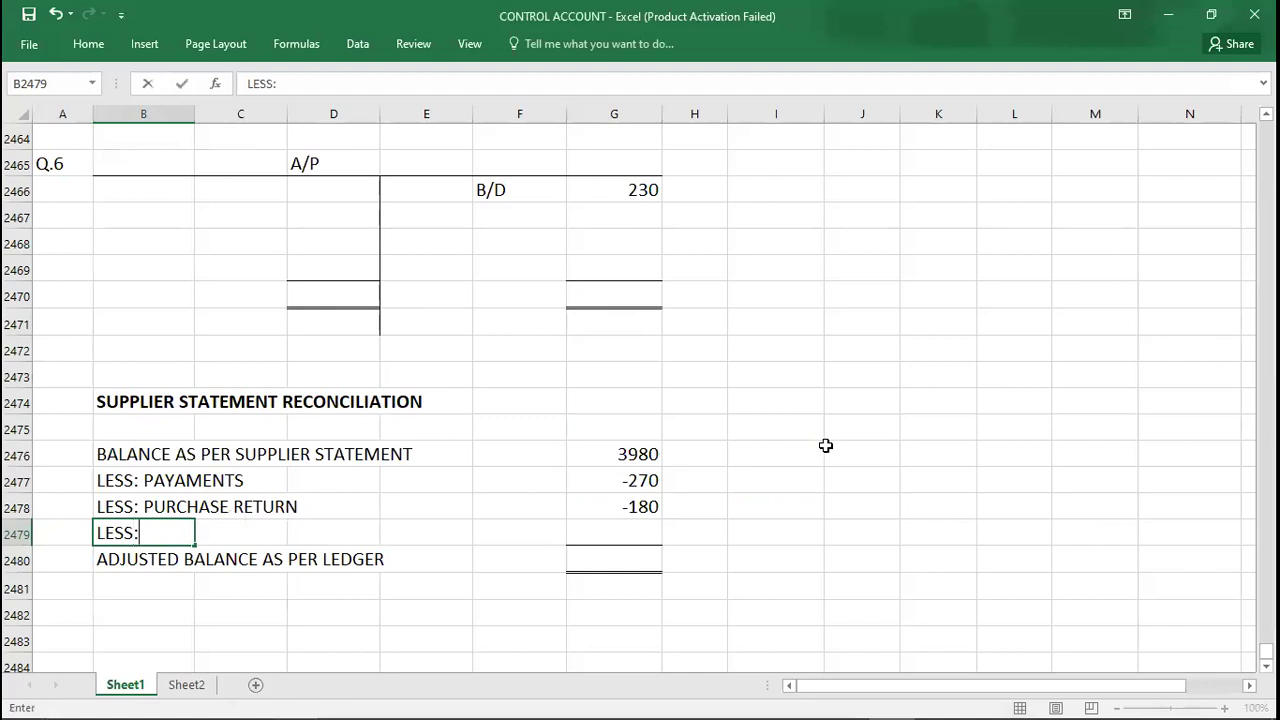
text( SET-OFF)
Check the contra amount in the question PDF and enter -3200 in G2479 for the set-off line
key(Right)
key(Right)
key(Right)
key(Right)
key(Right)
key(Right)
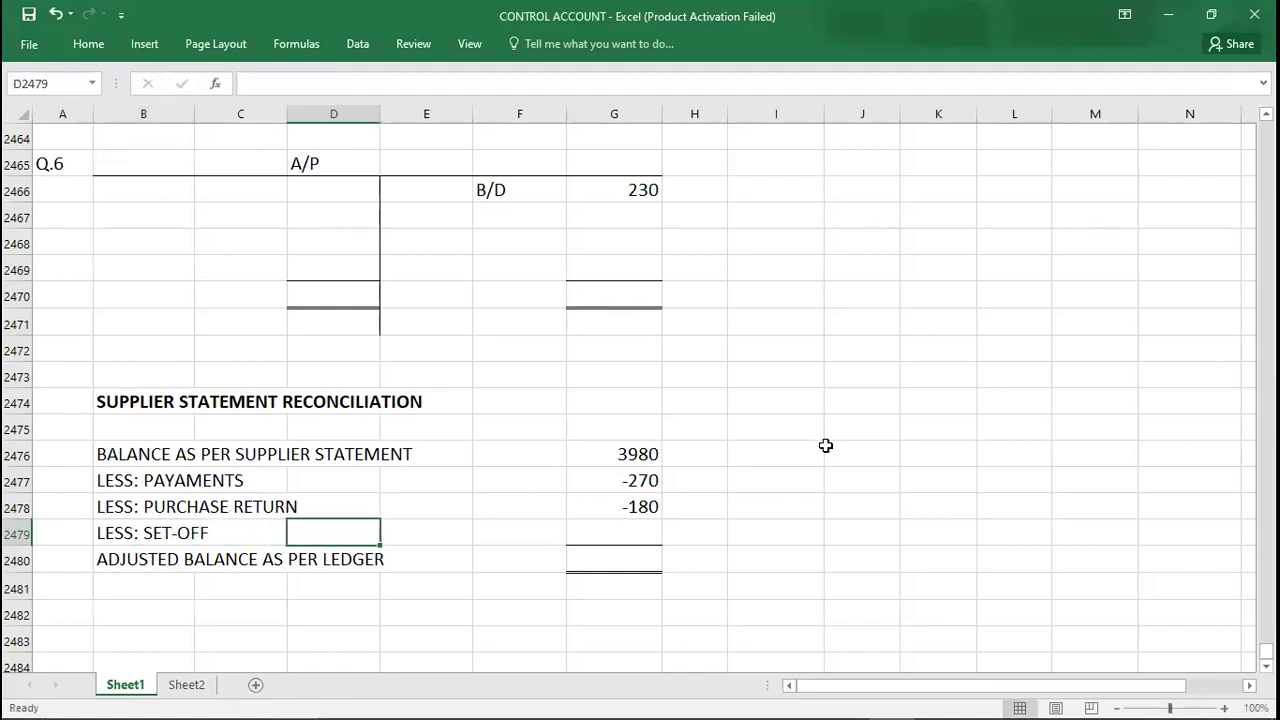
key(Left)
text(-)
key(alt+Tab)
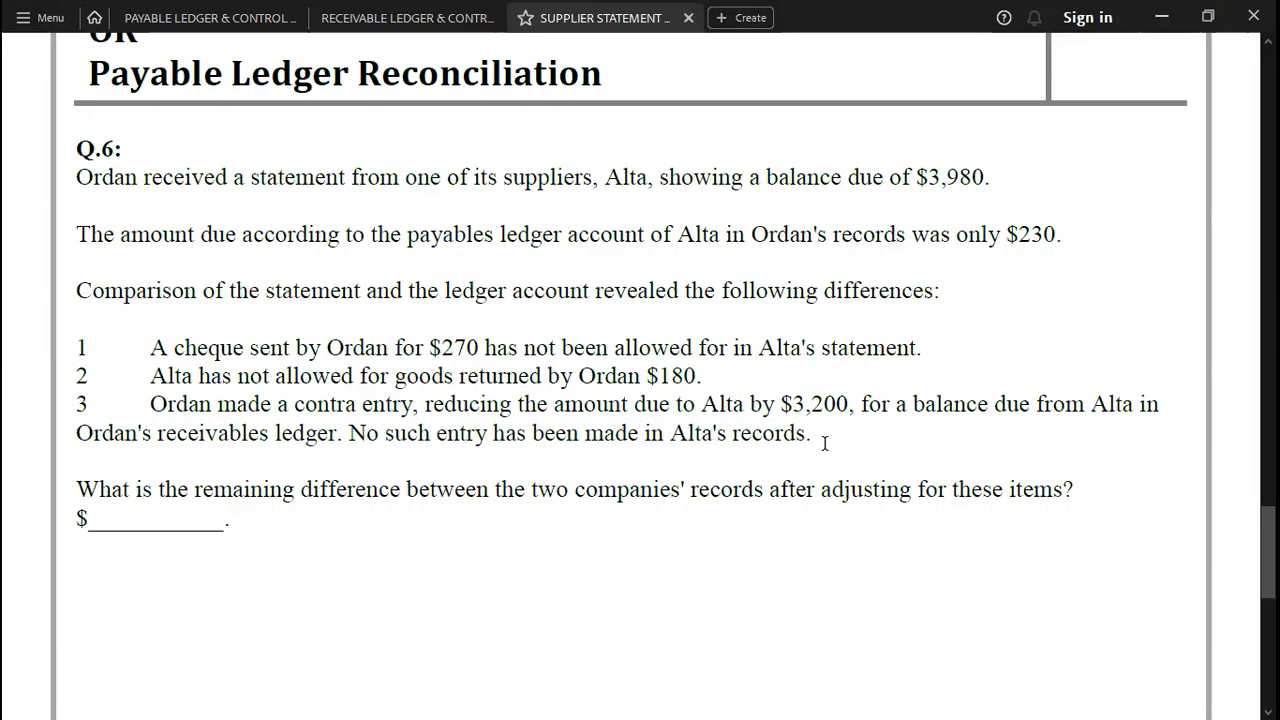
key(alt+Tab)
text(3200)
key(Return)
Check the sum of the reconciliation amounts and enter 330 in G2480 as the adjusted balance as per ledger
key(Up)
key(Up)
key(Up)
key(Up)
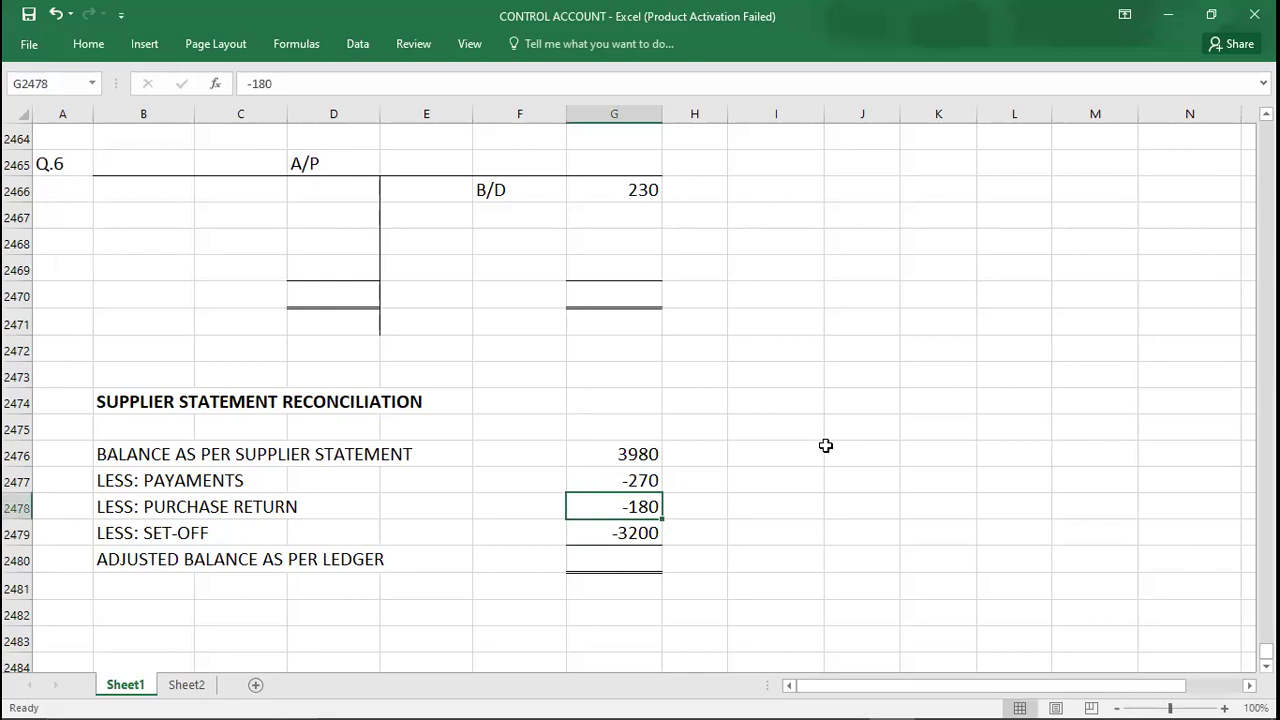
key(shift+Down)
key(shift+Down)
key(shift+Down)
key(Down)
key(Down)
key(Down)
key(Down)
text(330)
key(Return)
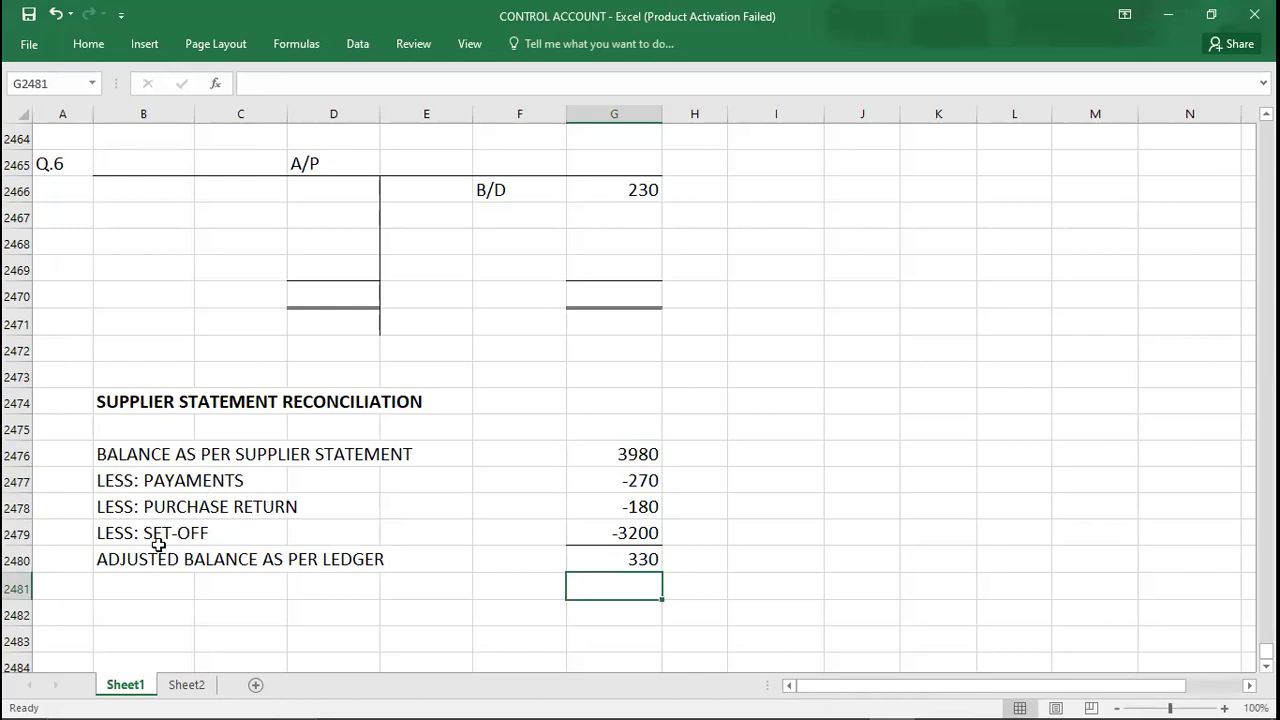
Enter the remaining difference calculation 330-230=100 in B2482 below Q.6's reconciliation
click(151, 614)
text(330)
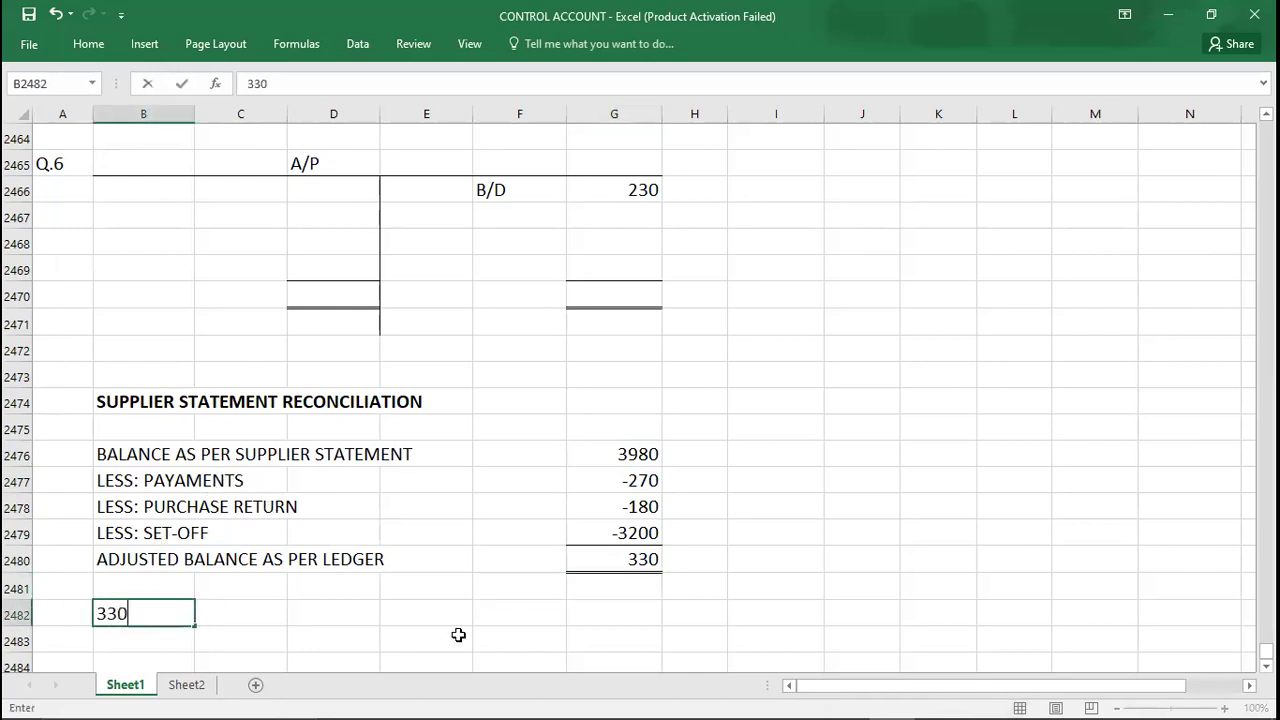
text(-230=100)
key(Return)
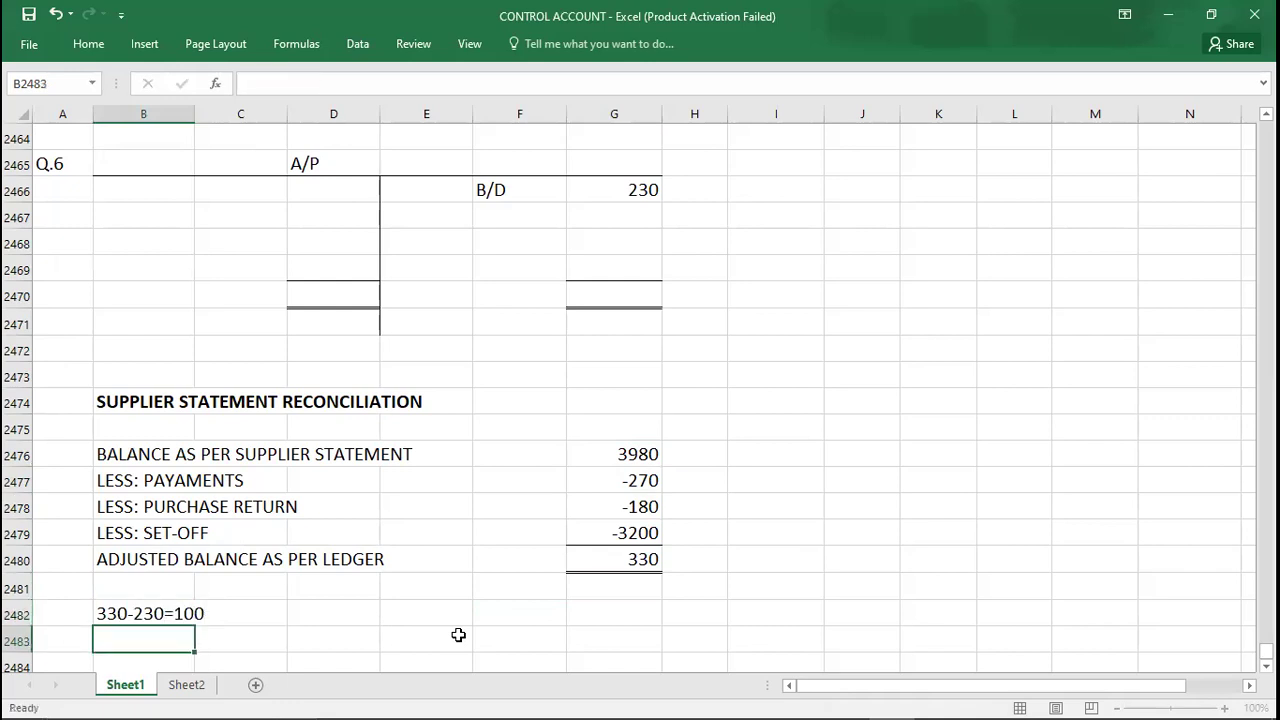
key(Left)
key(Up)
key(Up)
key(Up)
key(Up)
key(Up)
key(Up)
key(Up)
key(Up)
key(Up)
key(Up)
key(Up)
key(Up)
key(Up)
key(Up)
key(Up)
key(Up)
key(Up)
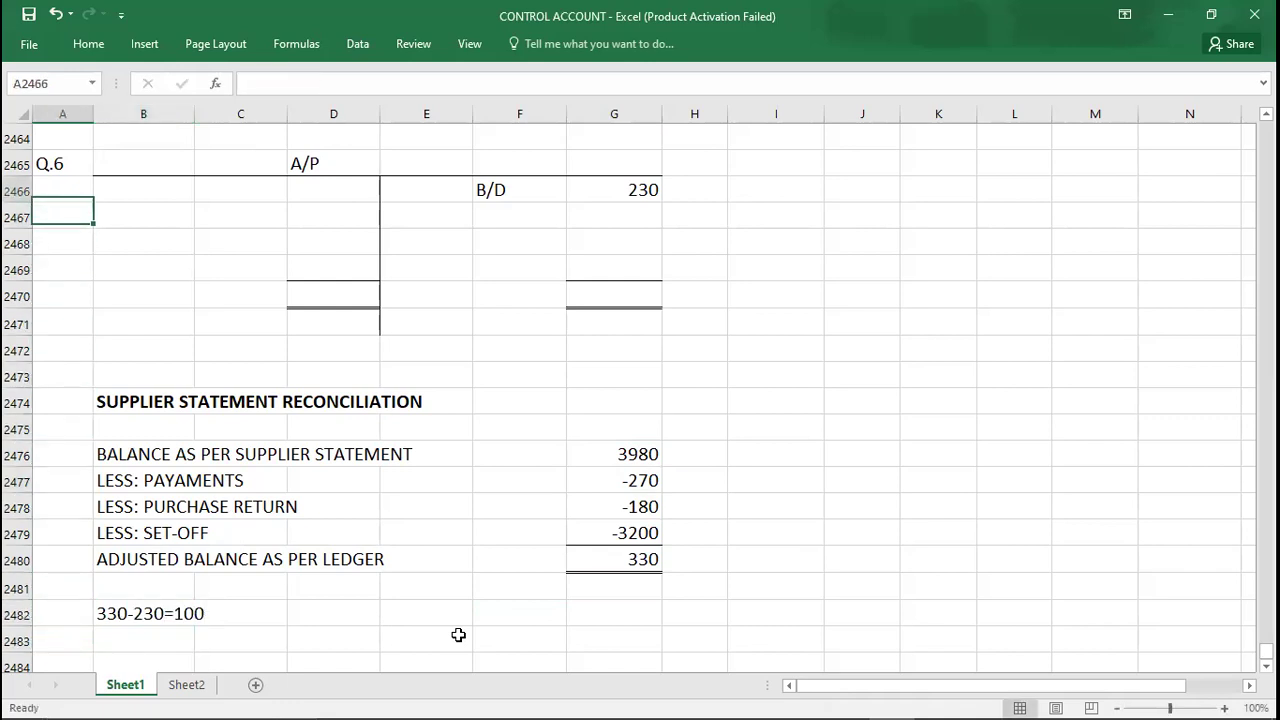